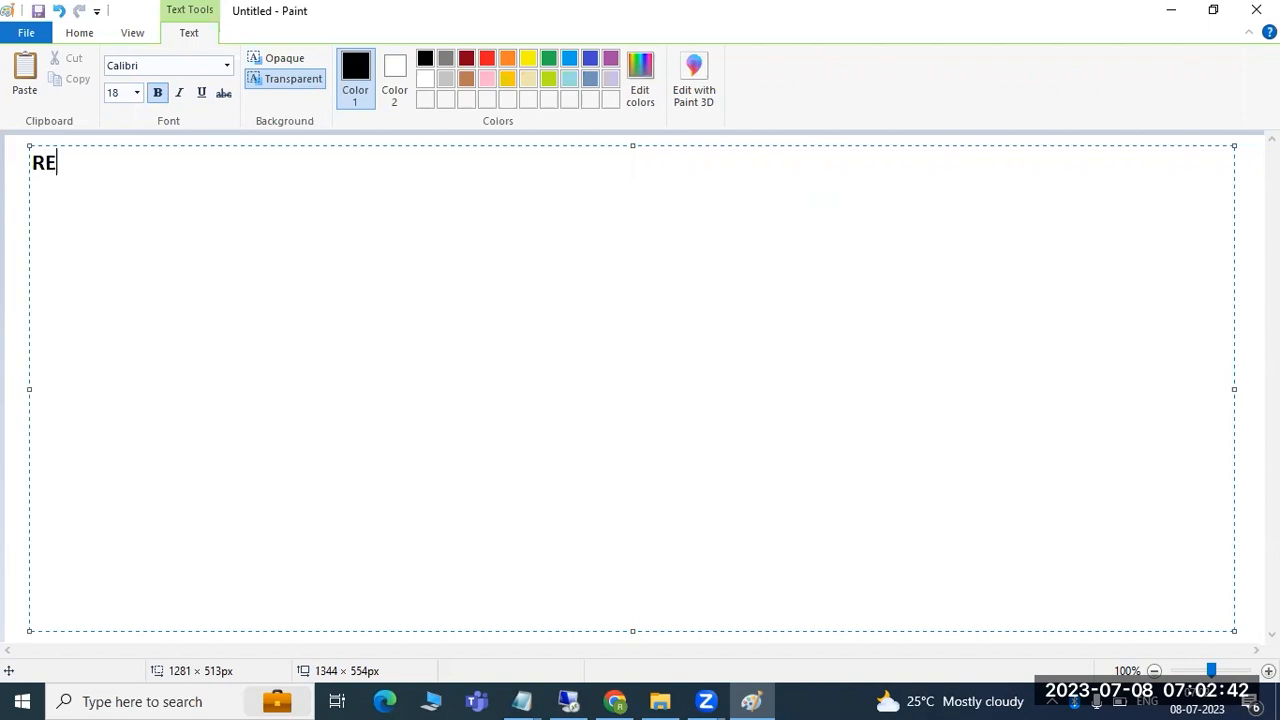
- Write the heading '1)RESIDENT HDBLCM' in the Paint text box, then switch to the remote session
text(HDBLCM)
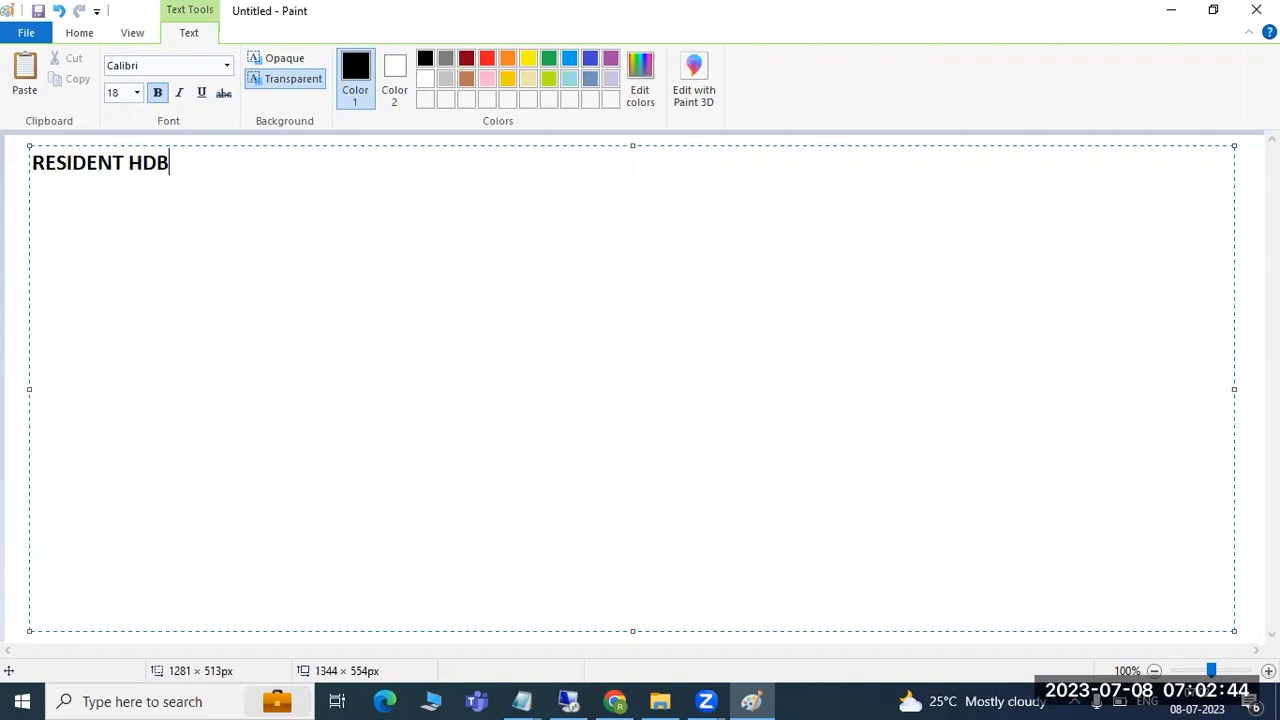
key(shift+Left)
key(shift+Left)
key(shift+Left)
key(shift+Left)
key(shift+Left)
key(shift+Left)
key(shift+Left)
key(shift+Left)
key(shift+Left)
key(shift+Left)
key(shift+Left)
key(shift+Left)
key(shift+Left)
key(shift+Left)
key(shift+Left)
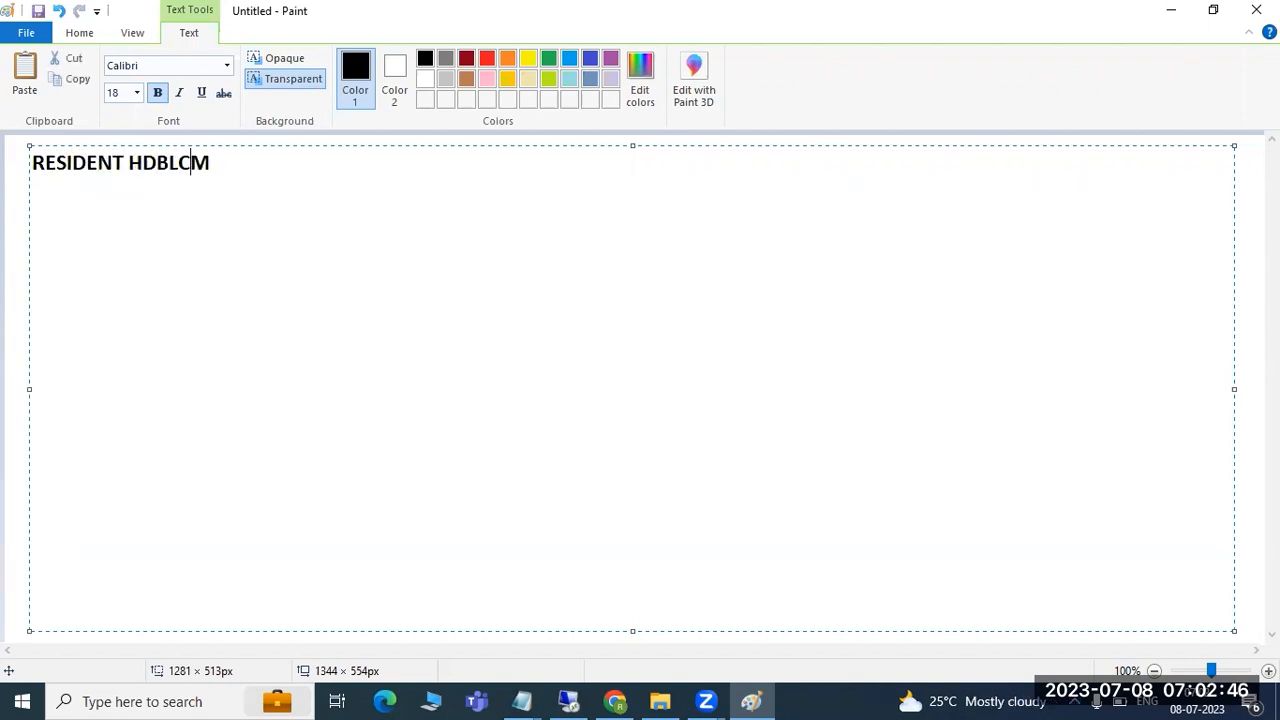
text(1))
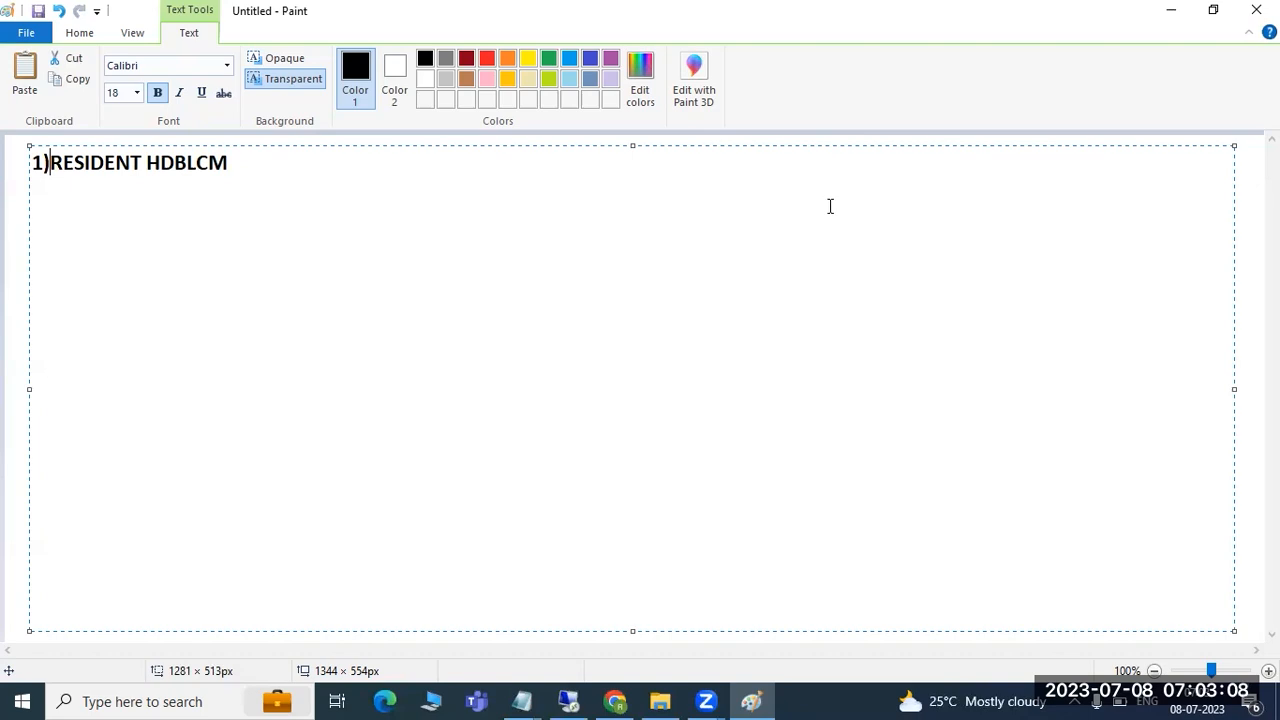
click(568, 700)
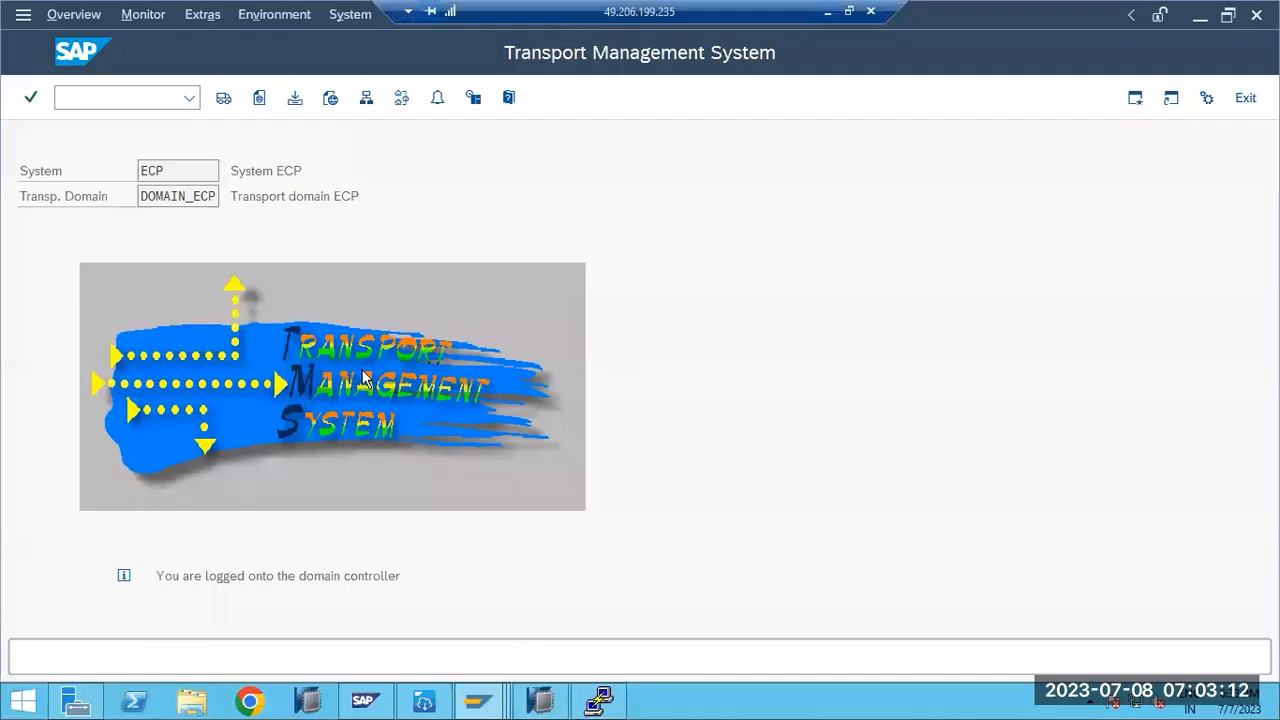
- Close the TMS screen and list the contents of /hana/shared in PuTTY
click(1240, 95)
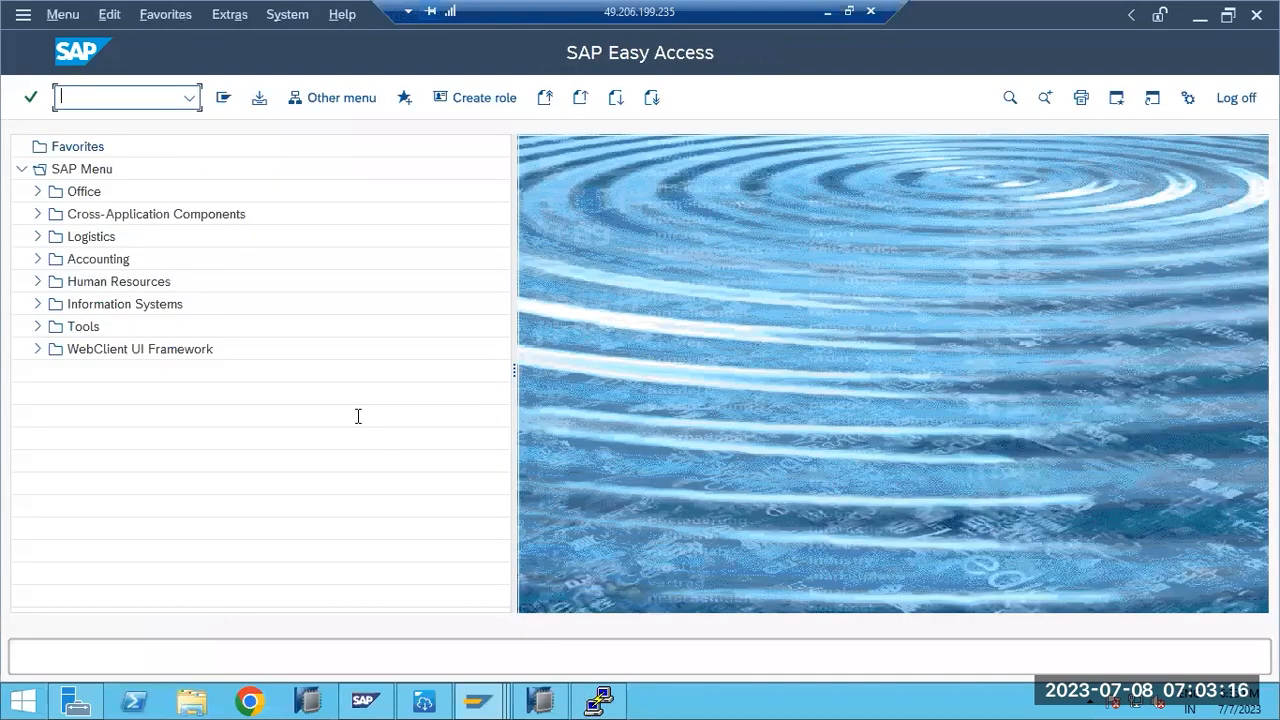
key(alt+Tab)
text(cd /hana)
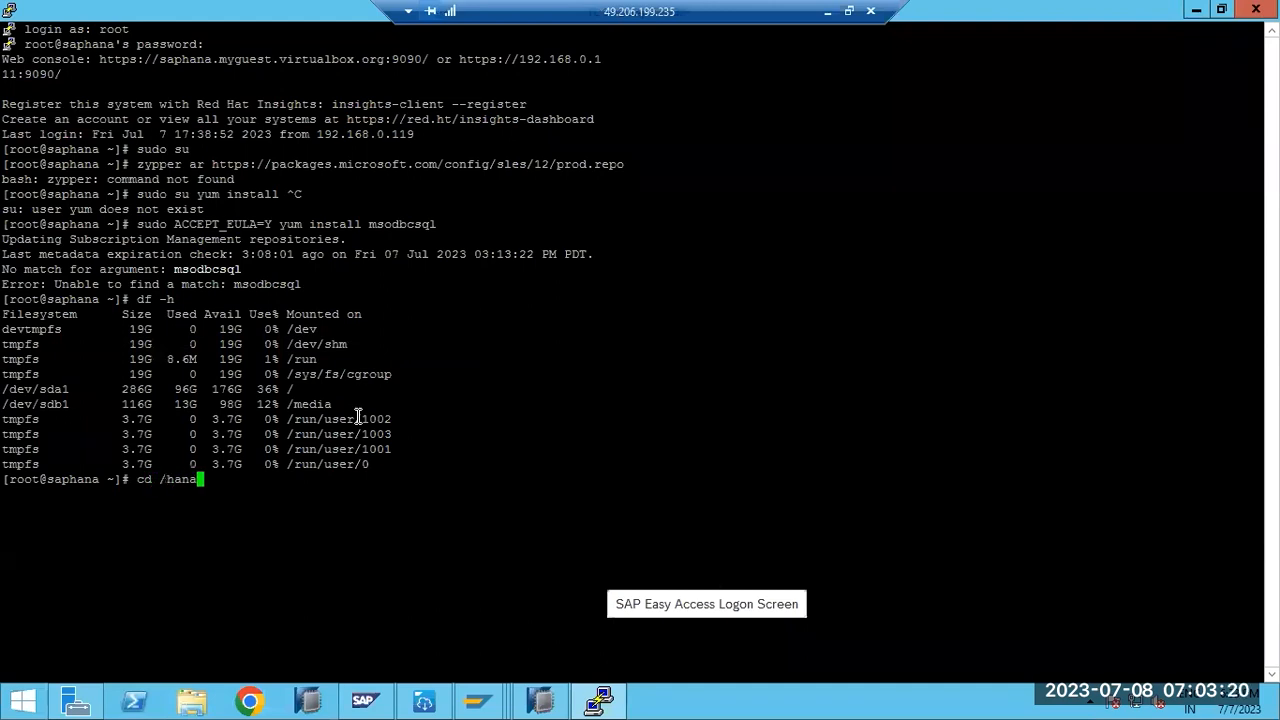
text(/shared)
key(Return)
text(ls -ltr)
key(Return)
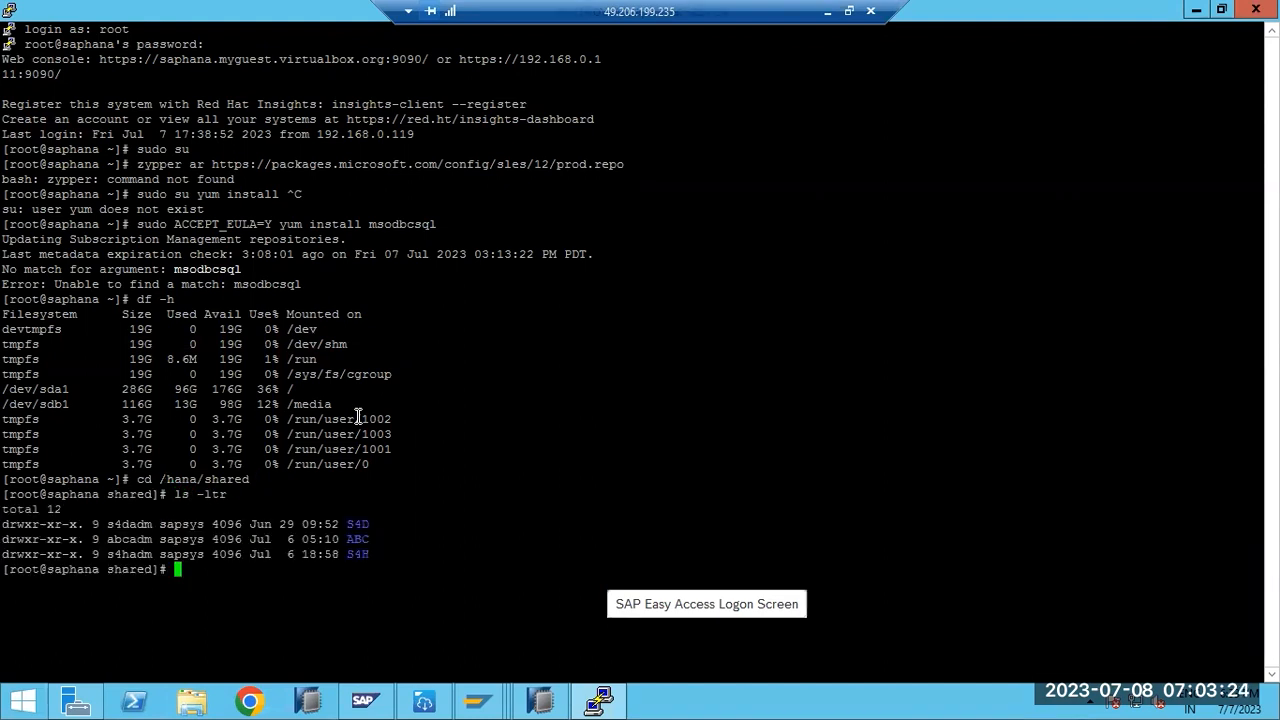
- Change into S4H, list it, and highlight the hdblcm, profile, global, HDB00 and exe entries
text(cd S4H)
key(Return)
text(ls -ltr)
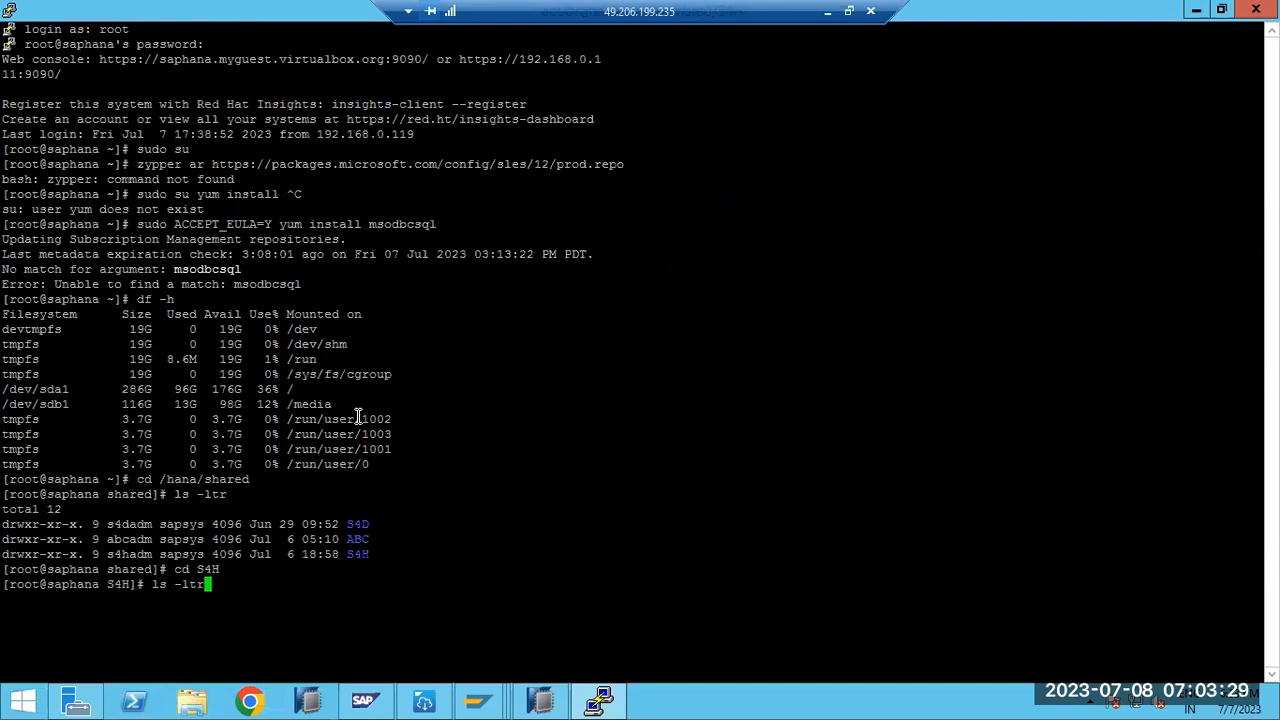
key(Return)
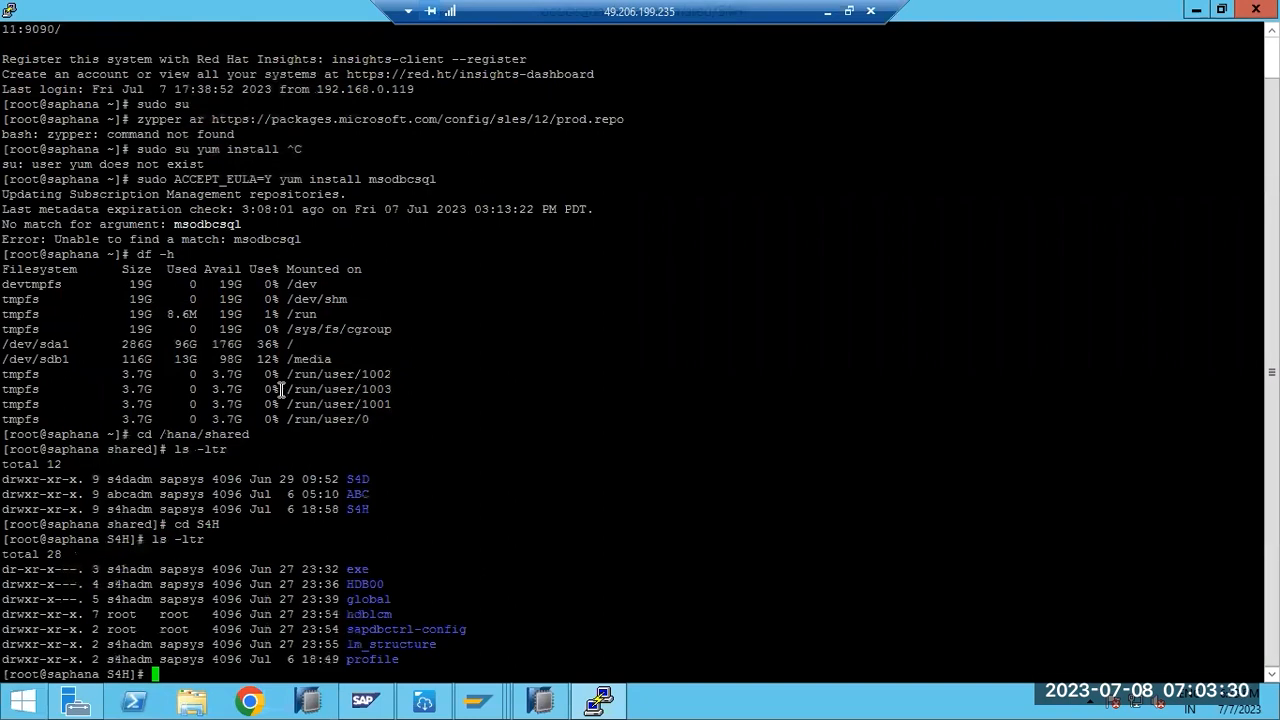
double_click(370, 614)
double_click(380, 658)
double_click(379, 600)
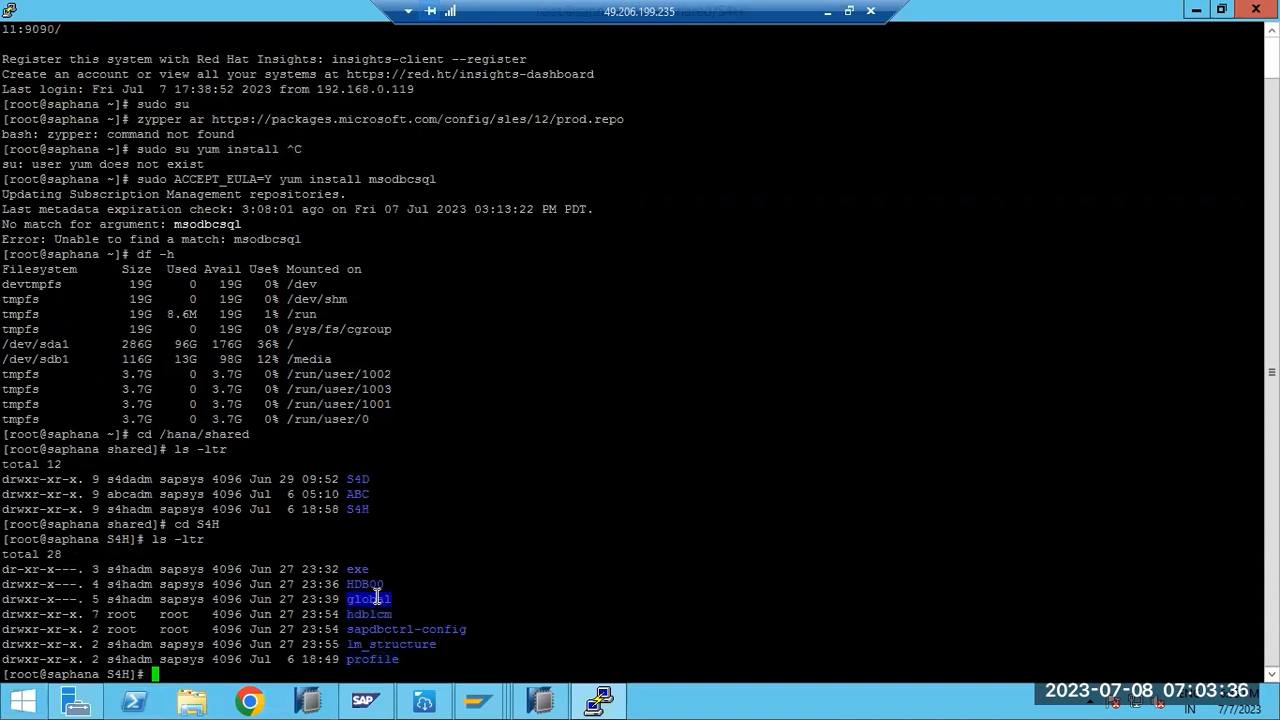
double_click(375, 584)
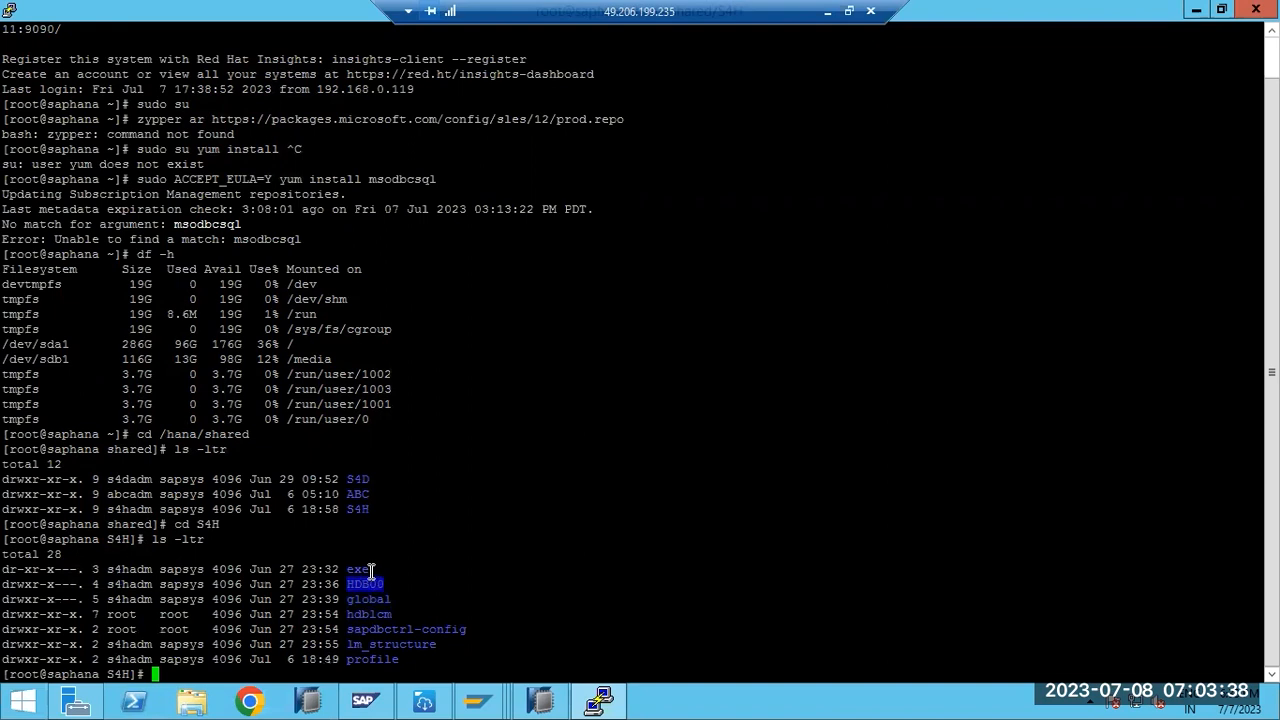
double_click(369, 569)
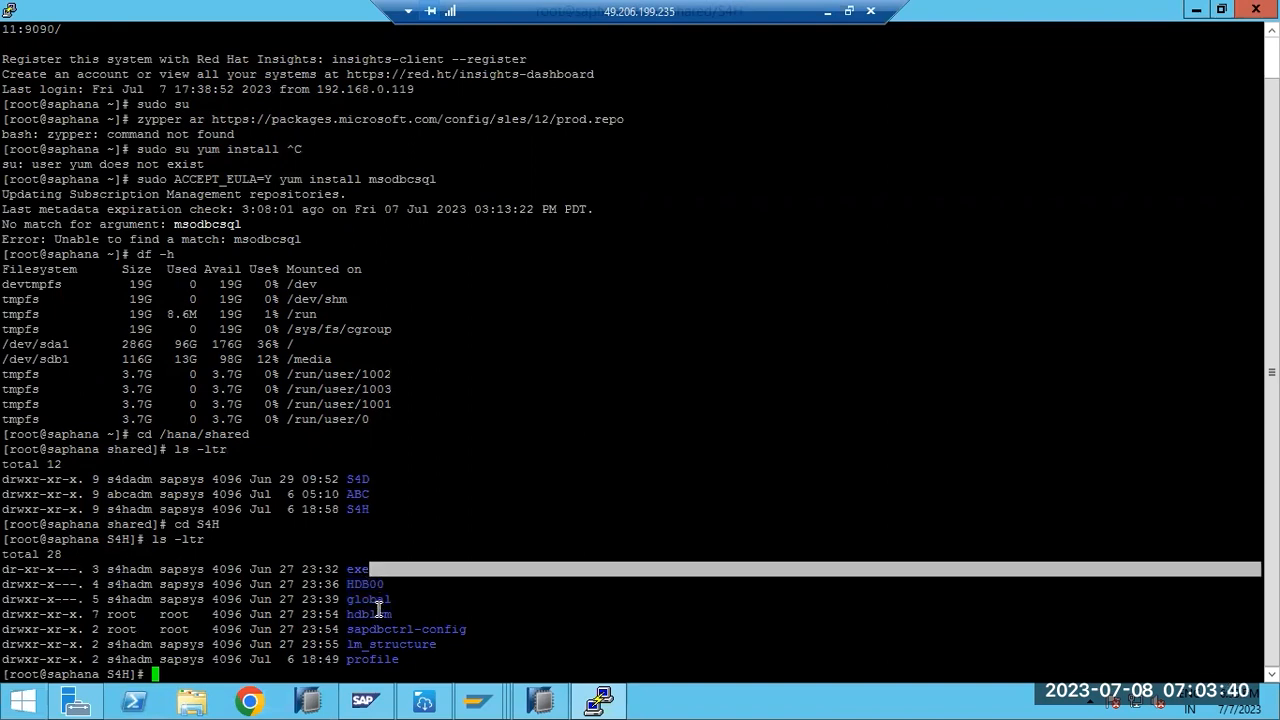
double_click(377, 613)
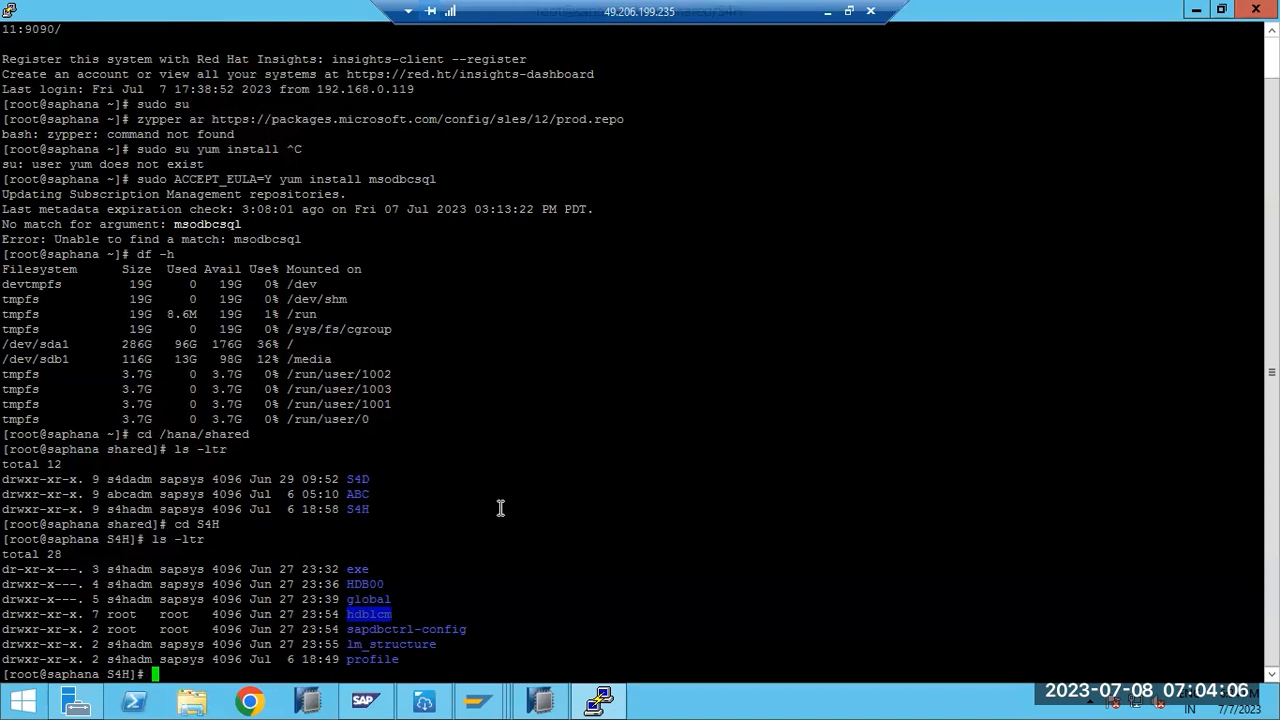
- Change into hdblcm and list its files with ls -ltr, then return to Paint
text(cd hdblcm)
key(Return)
text(ls -ltr)
key(Return)
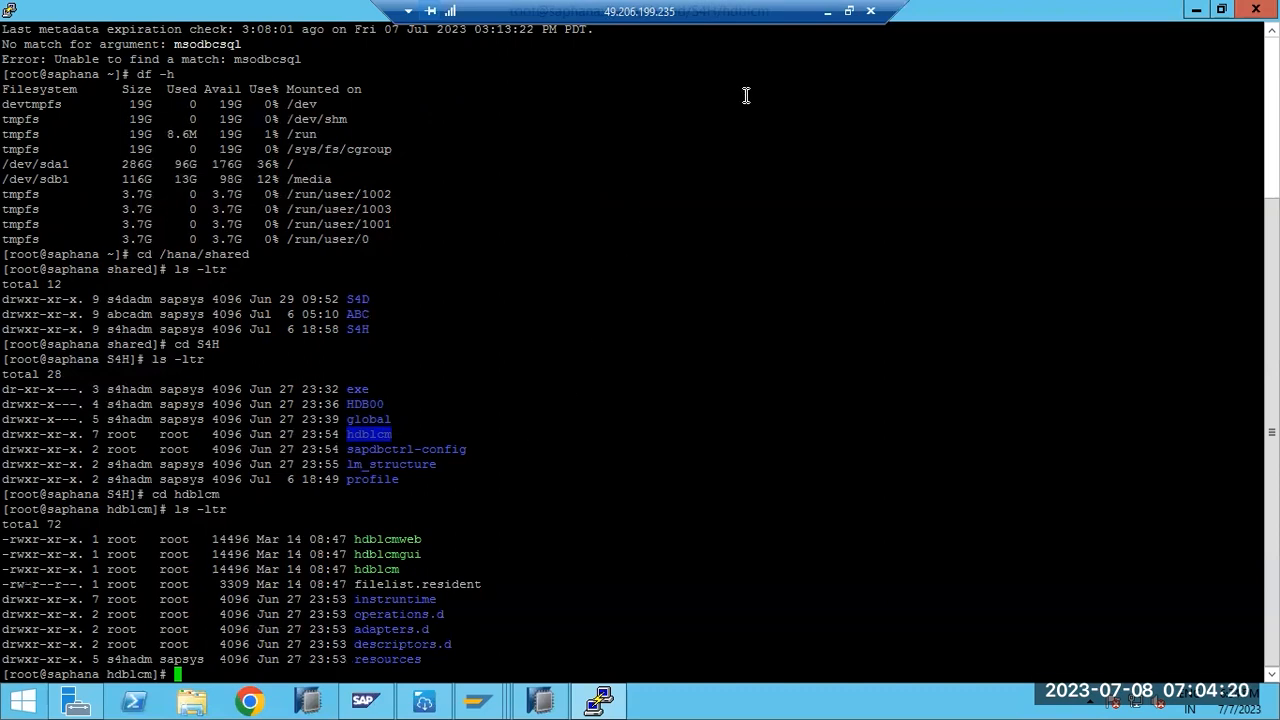
click(827, 12)
- Add a colon, an '=' underline row and the path /hana/shared/SID/HDBLCM/ under the heading
click(435, 190)
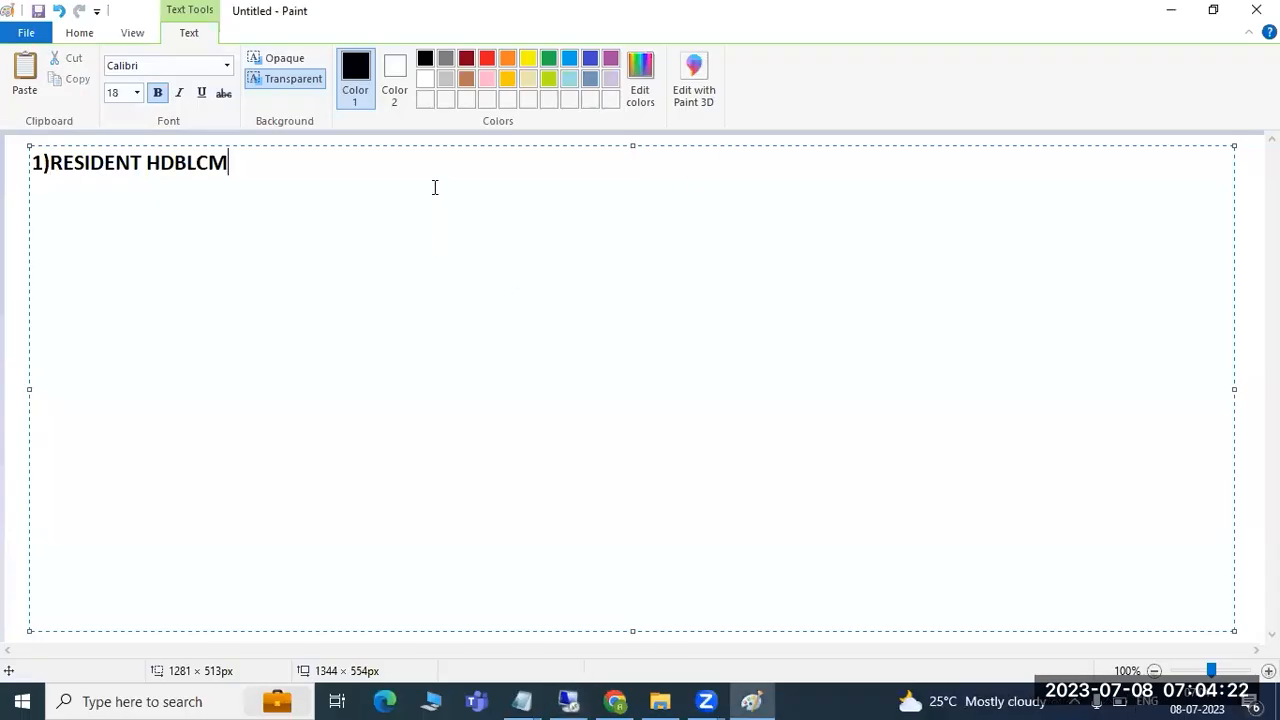
text(:)
key(Return)
text(=================)
key(Return)
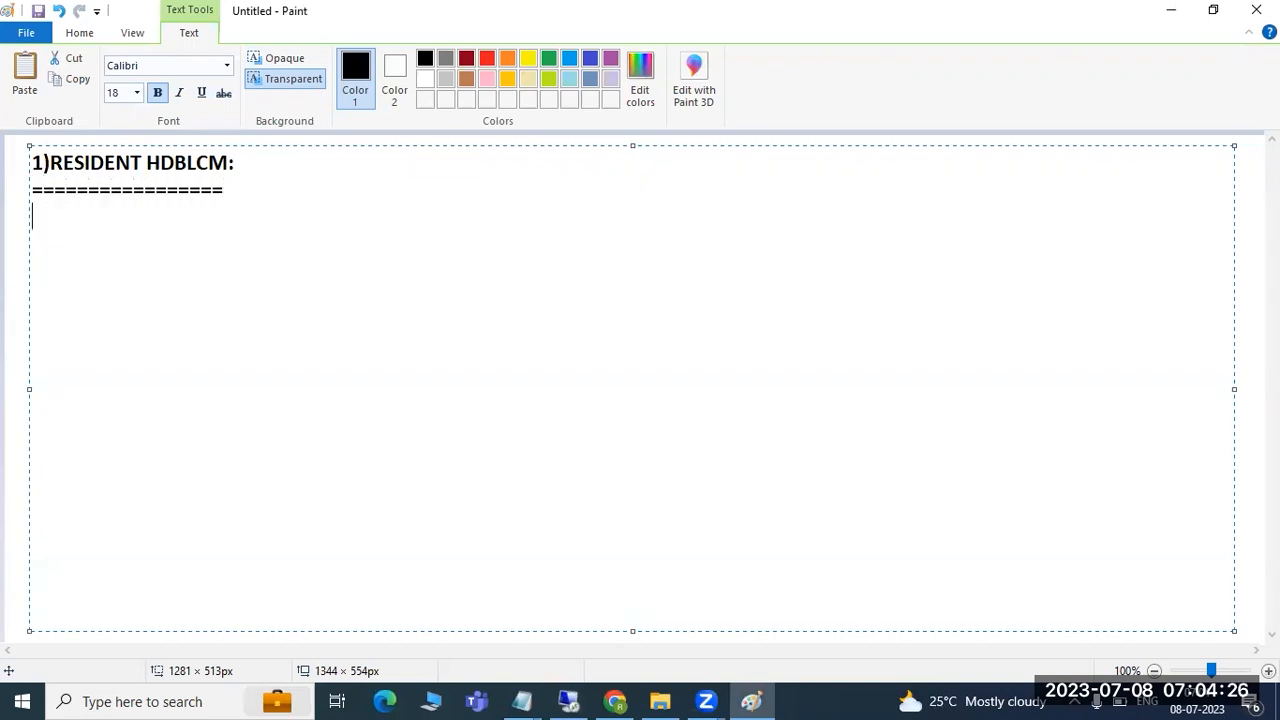
text(/hana/shared/SID/HDBLCM)
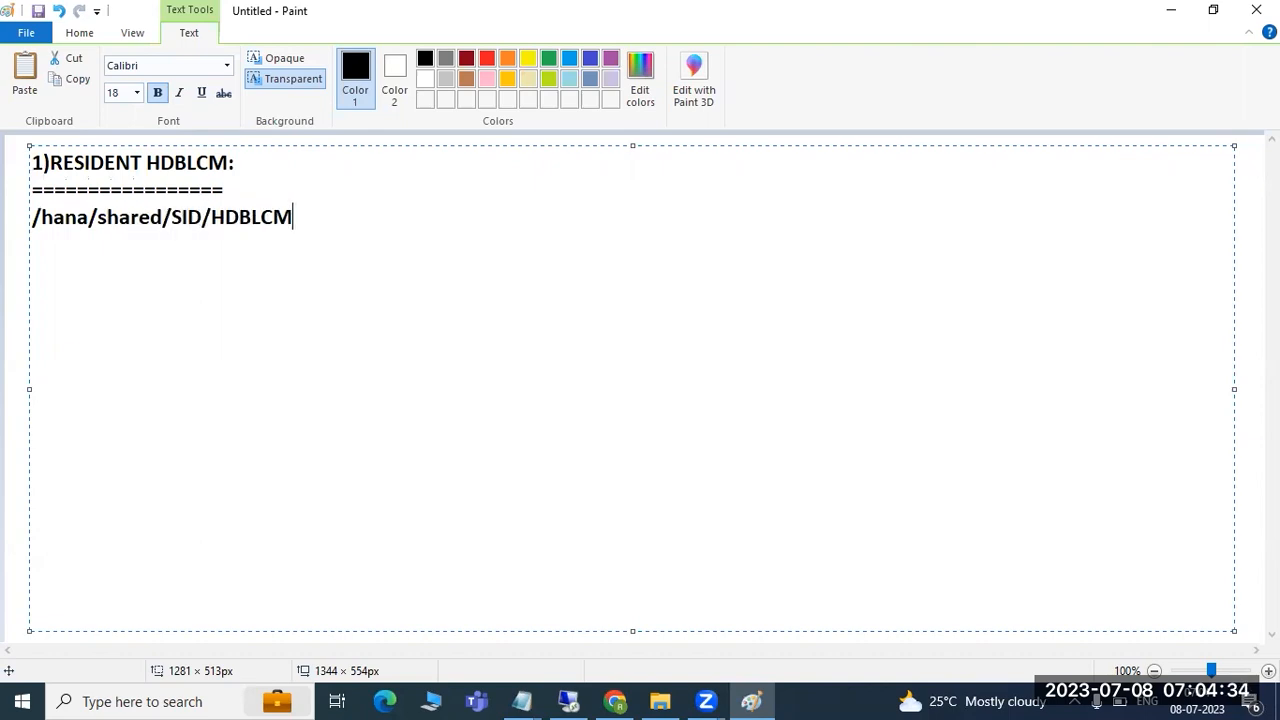
text(/)
key(Return)
key(Return)
click(567, 701)
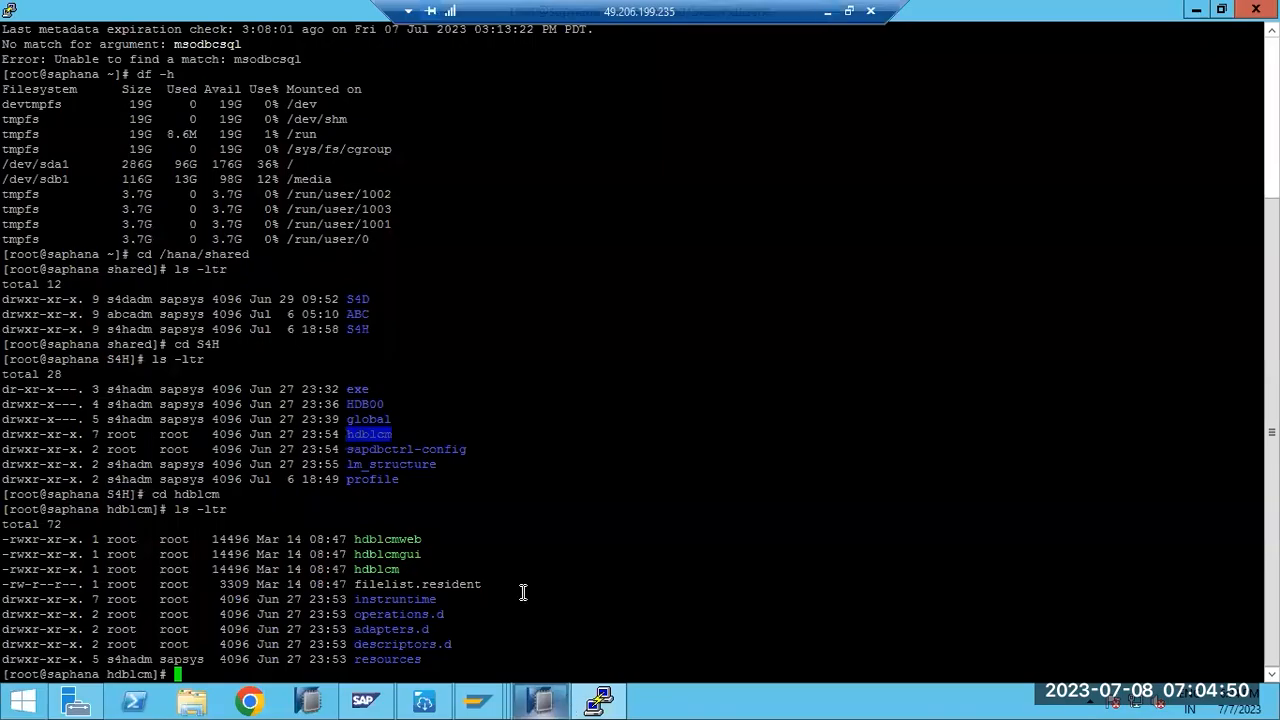
- Run ./hdblcm to list the 16 lifecycle actions, highlighting add_hosts
click(509, 517)
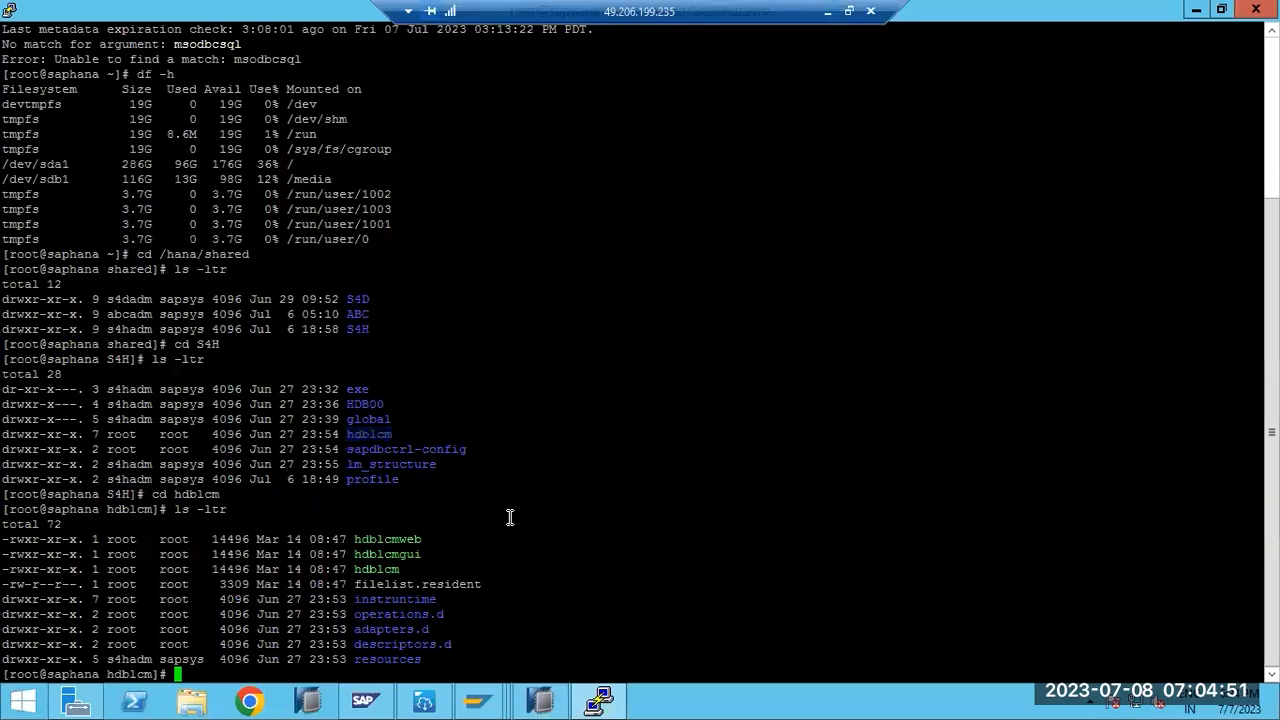
double_click(393, 569)
key(super+c)
text(./)
right_click(427, 490)
key(Return)
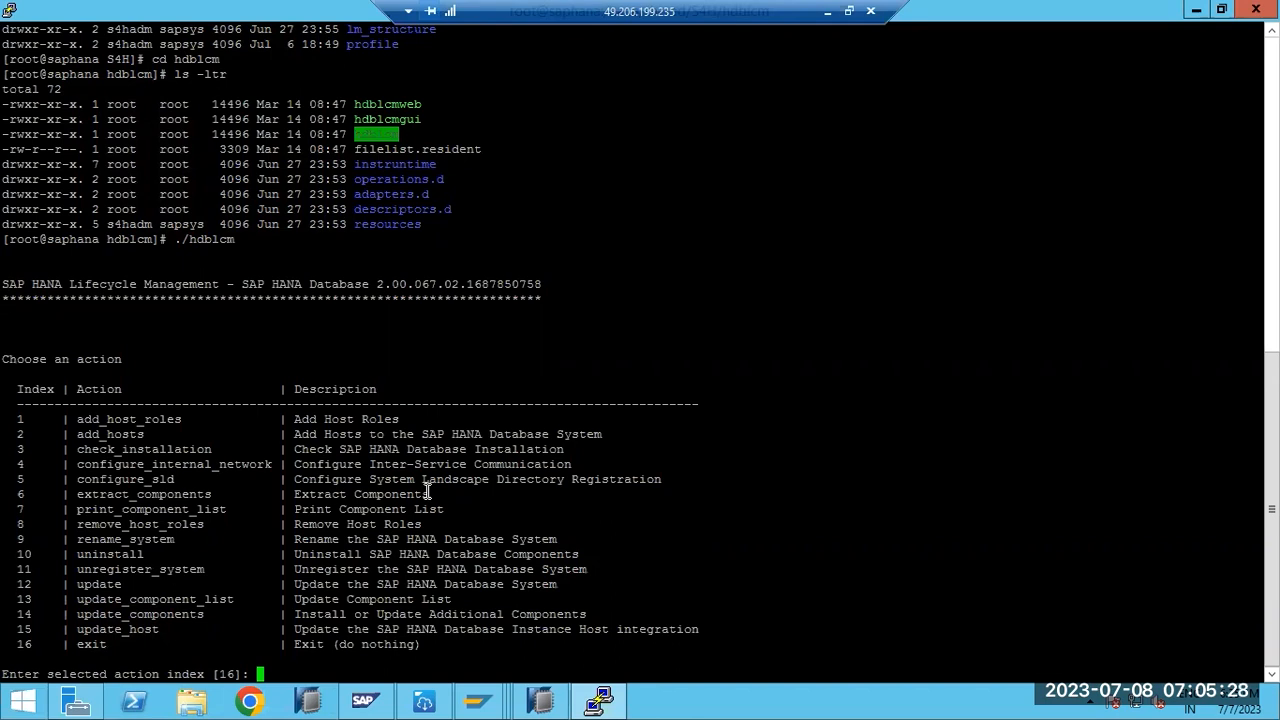
double_click(130, 432)
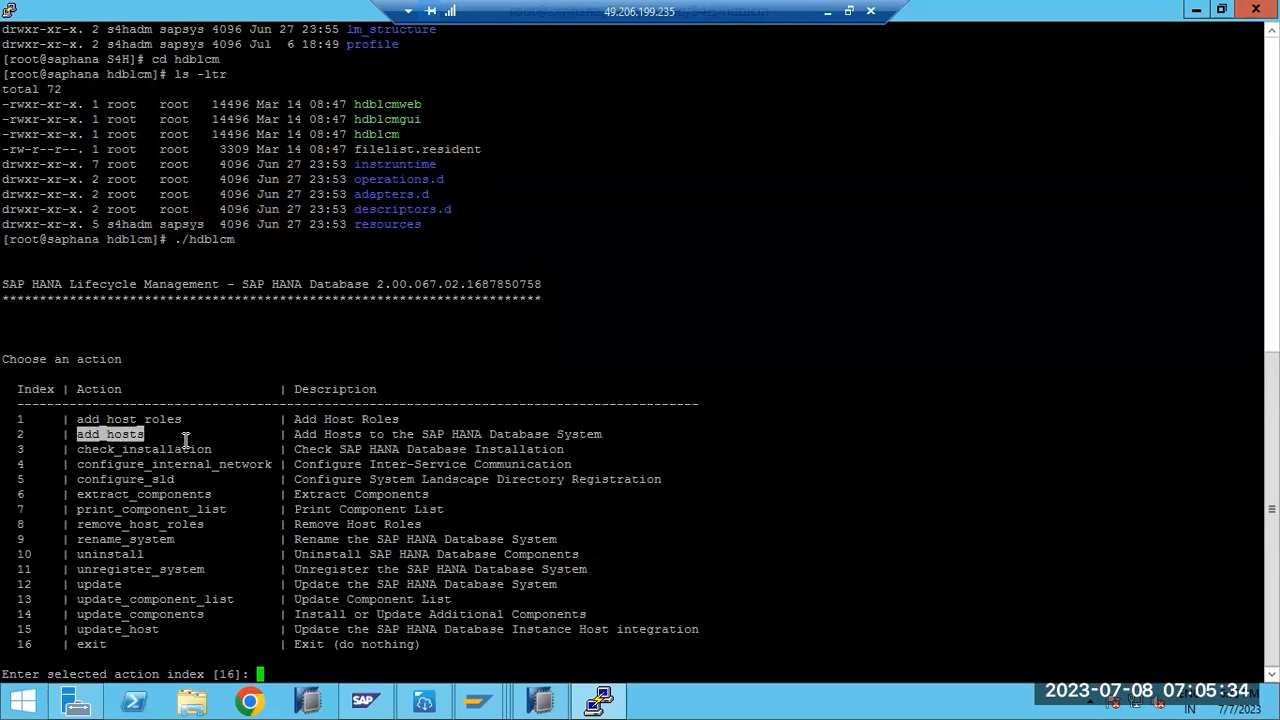
- Run action 2 (add_hosts) to view the S4H properties, abort it, and rerun ./hdblcm
text(2)
key(Return)
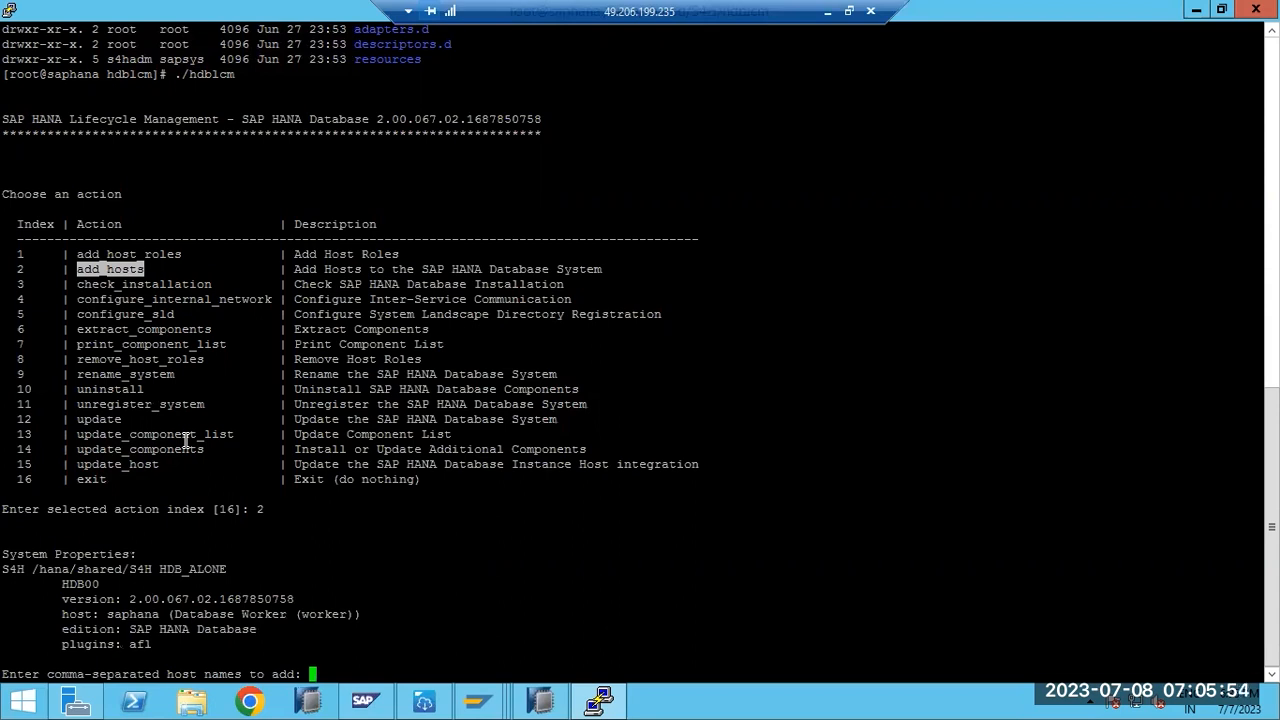
key(ctrl+c)
key(Up)
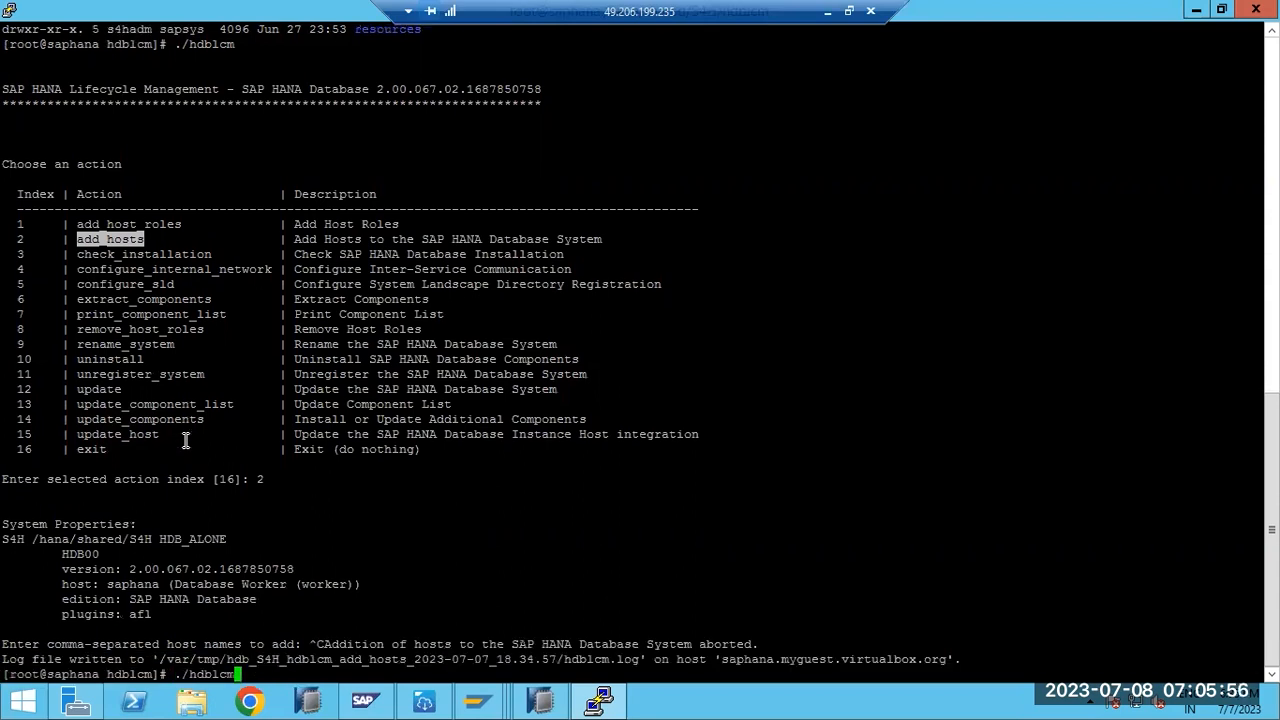
key(Return)
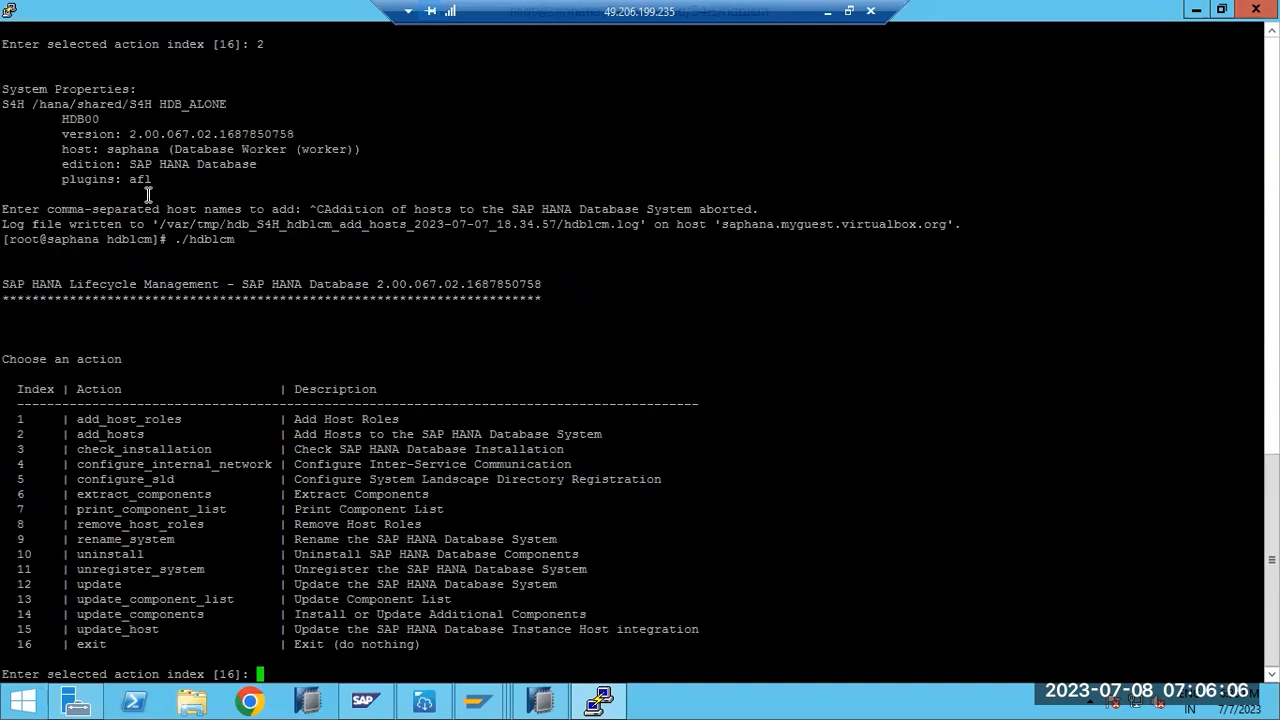
- Try update action 12 up to the component-directory prompt, cancel it, and rerun ./hdblcm
double_click(133, 479)
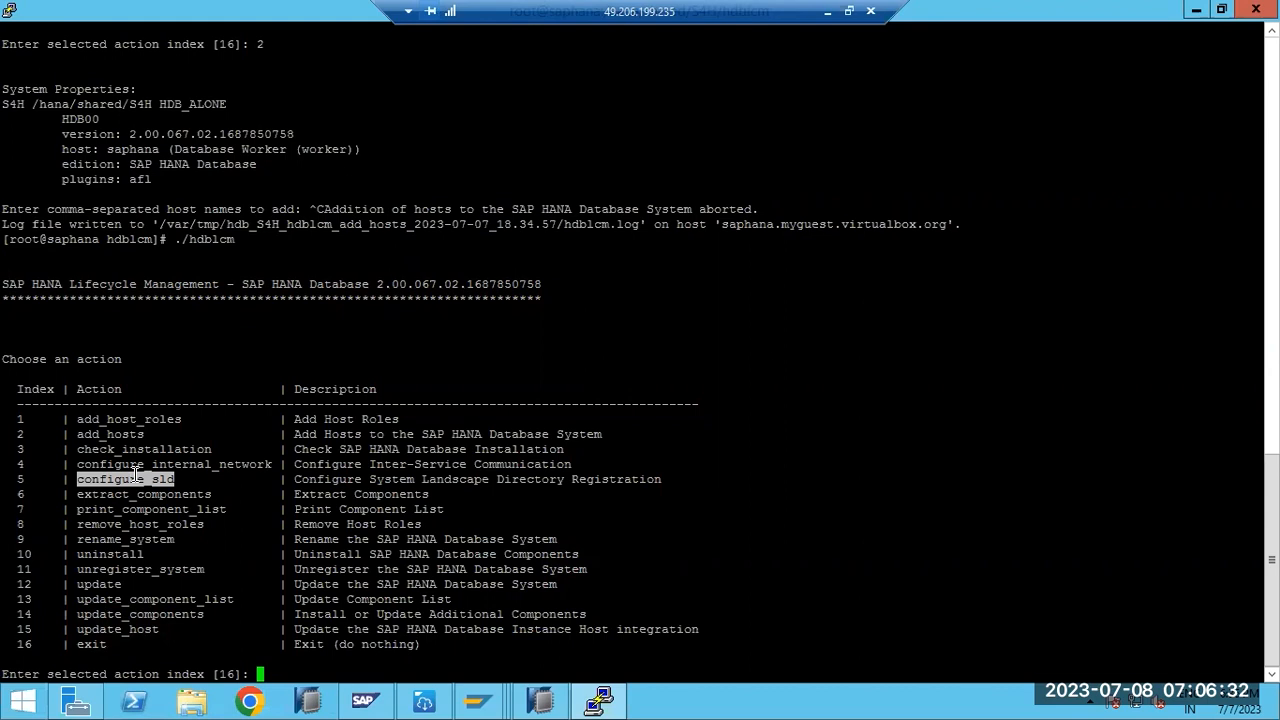
text(5)
key(BackSpace)
text(12)
key(Return)
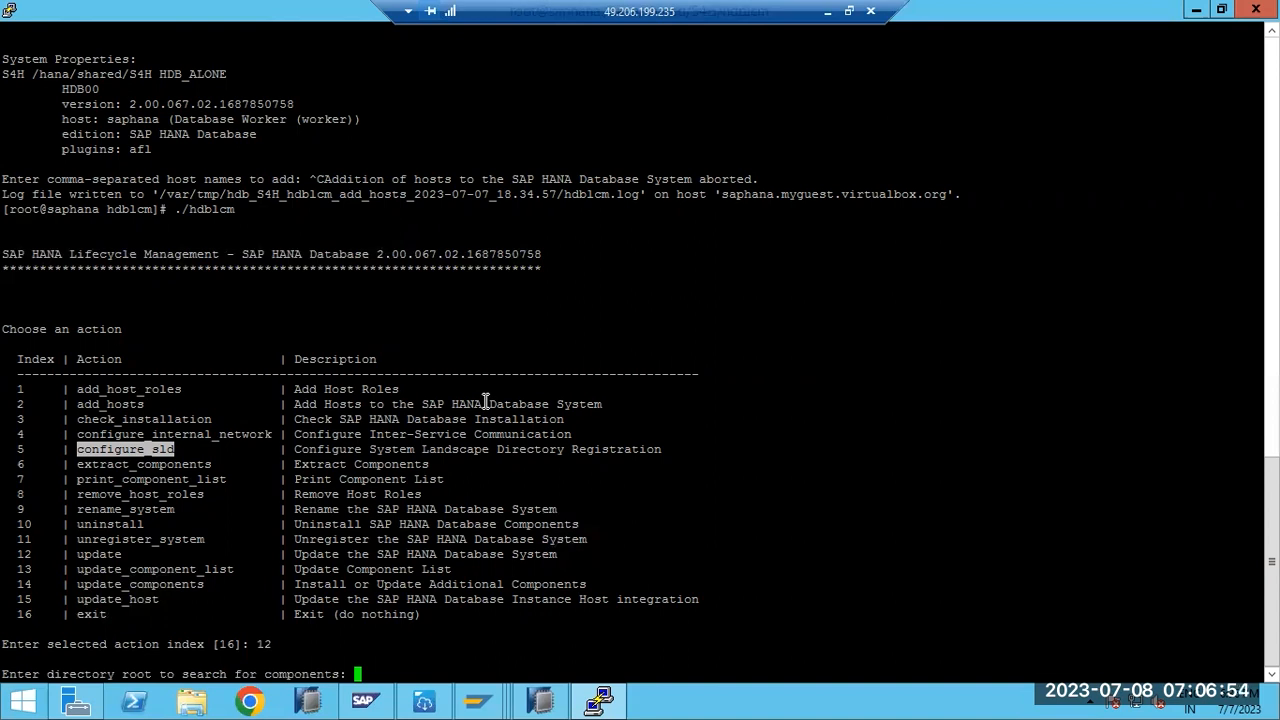
key(Return)
key(ctrl+c)
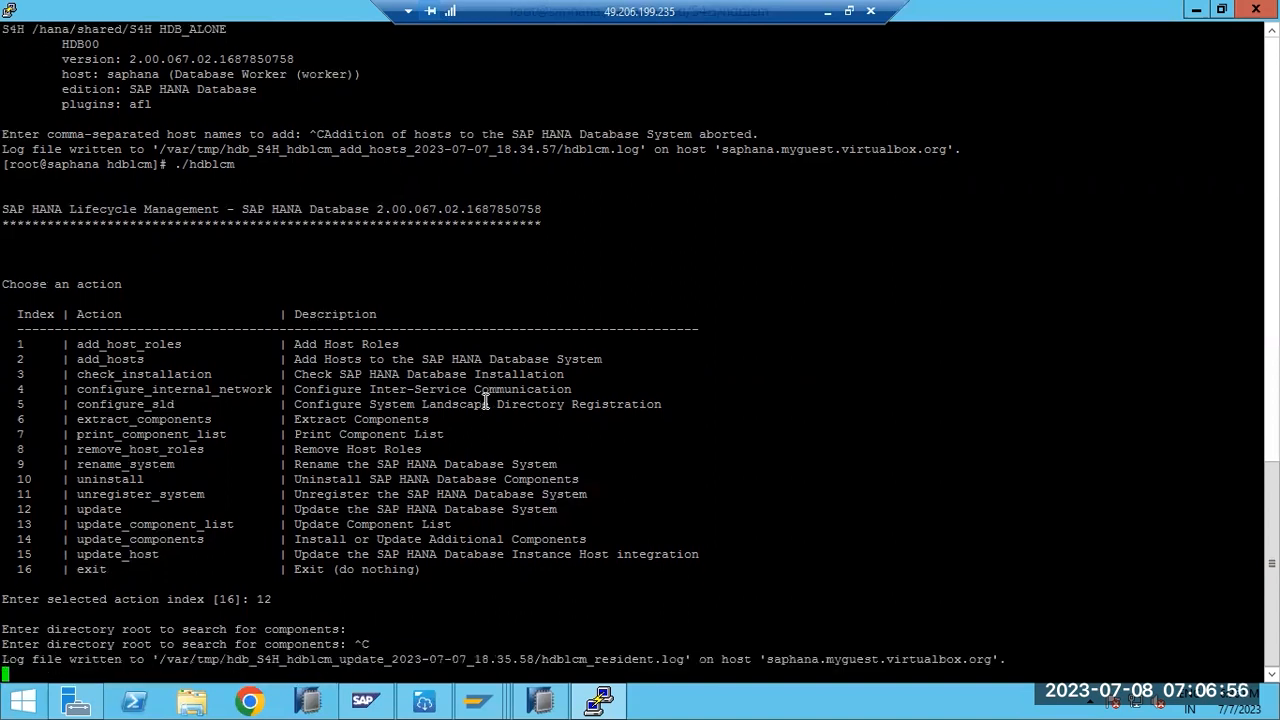
key(Up)
key(Return)
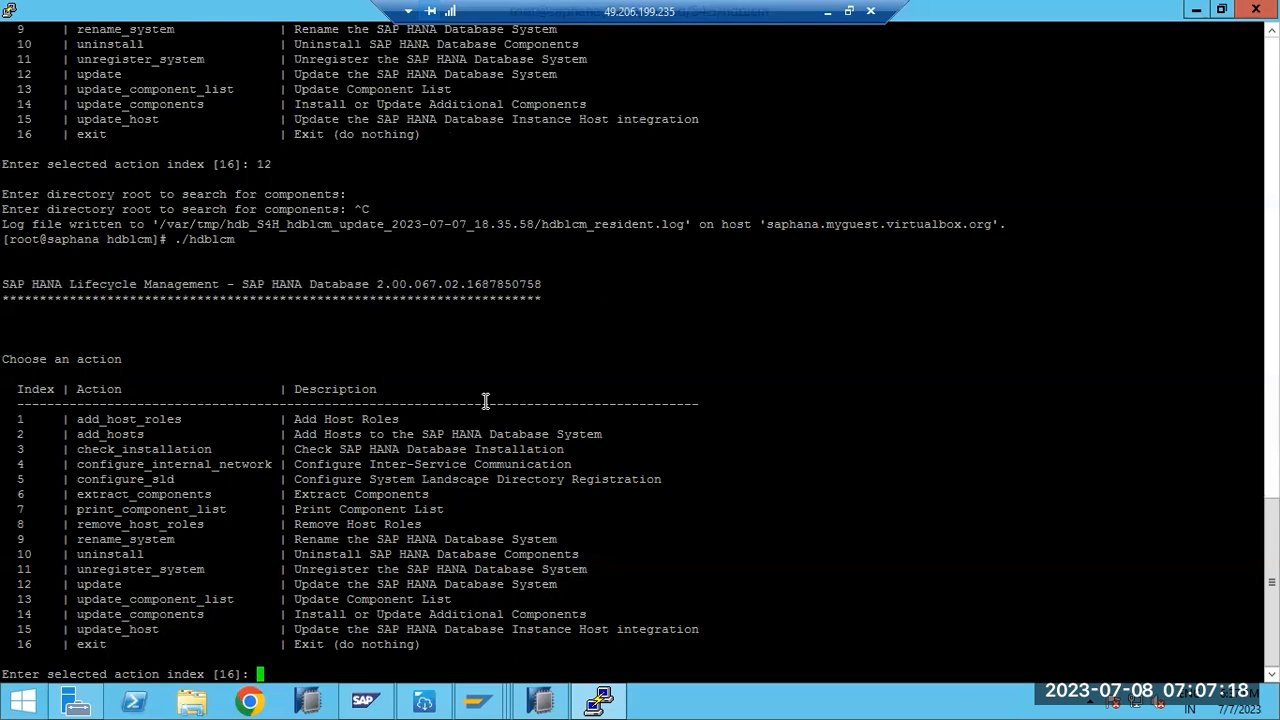
- Start rename_system (action 9) and accept the default target host name
text(9)
key(Return)
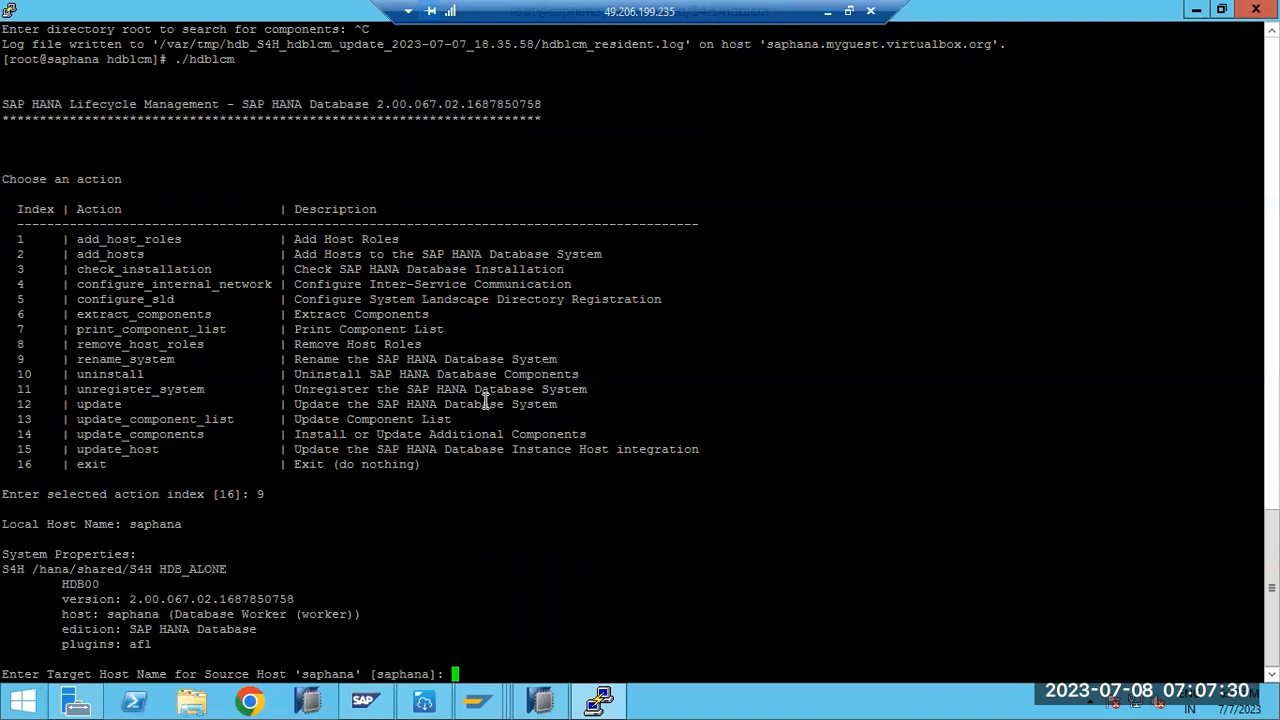
key(Return)
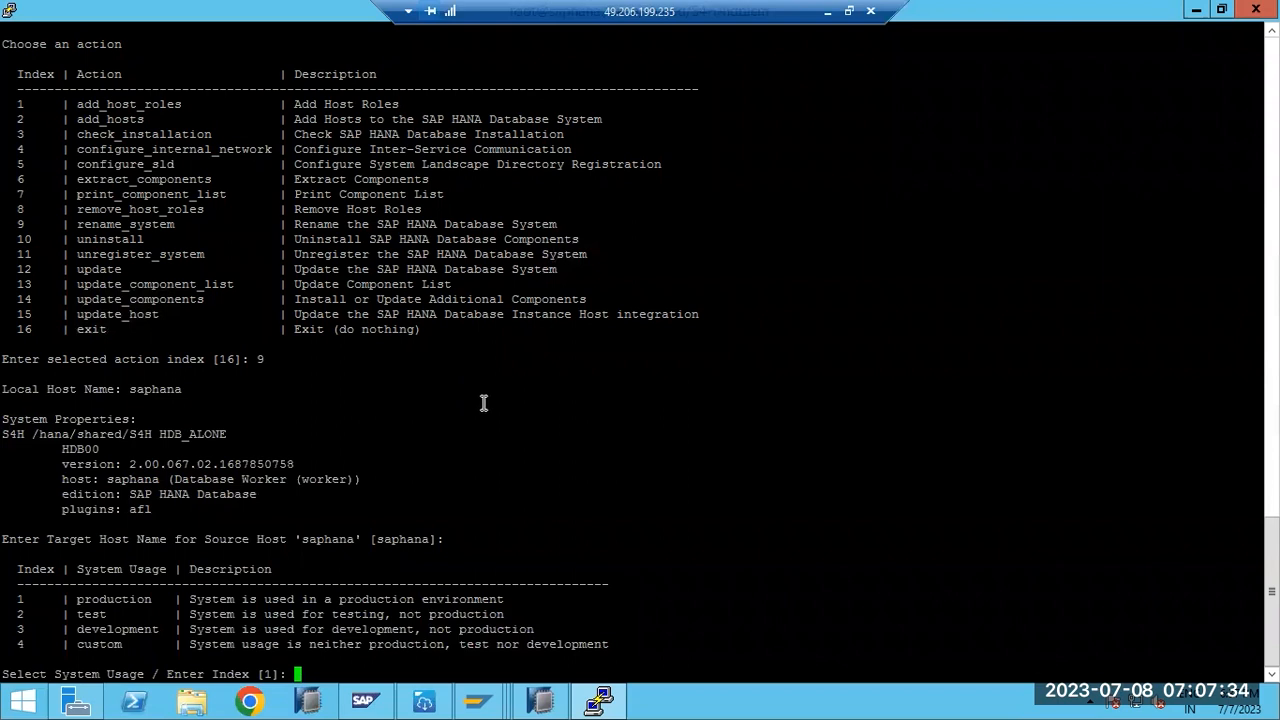
double_click(340, 532)
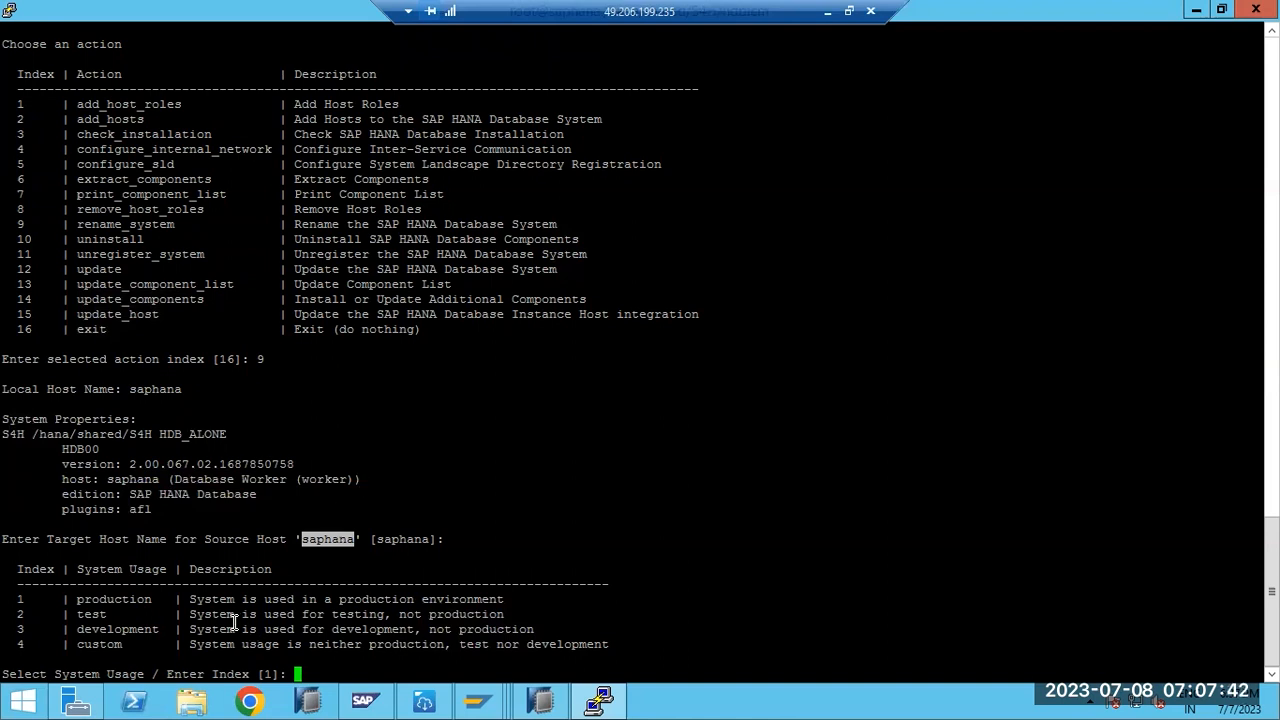
- Accept production usage and local interface, submit the password, and keep system ID S4H, instance 00
key(Return)
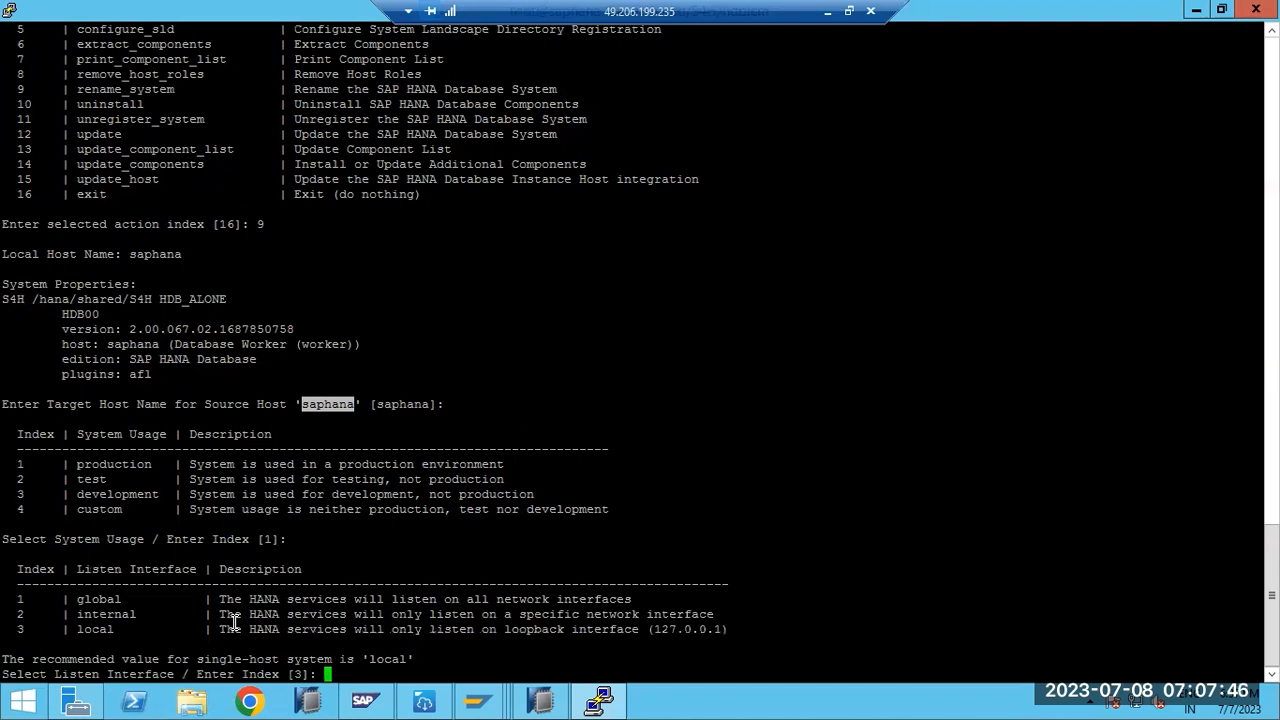
key(Return)
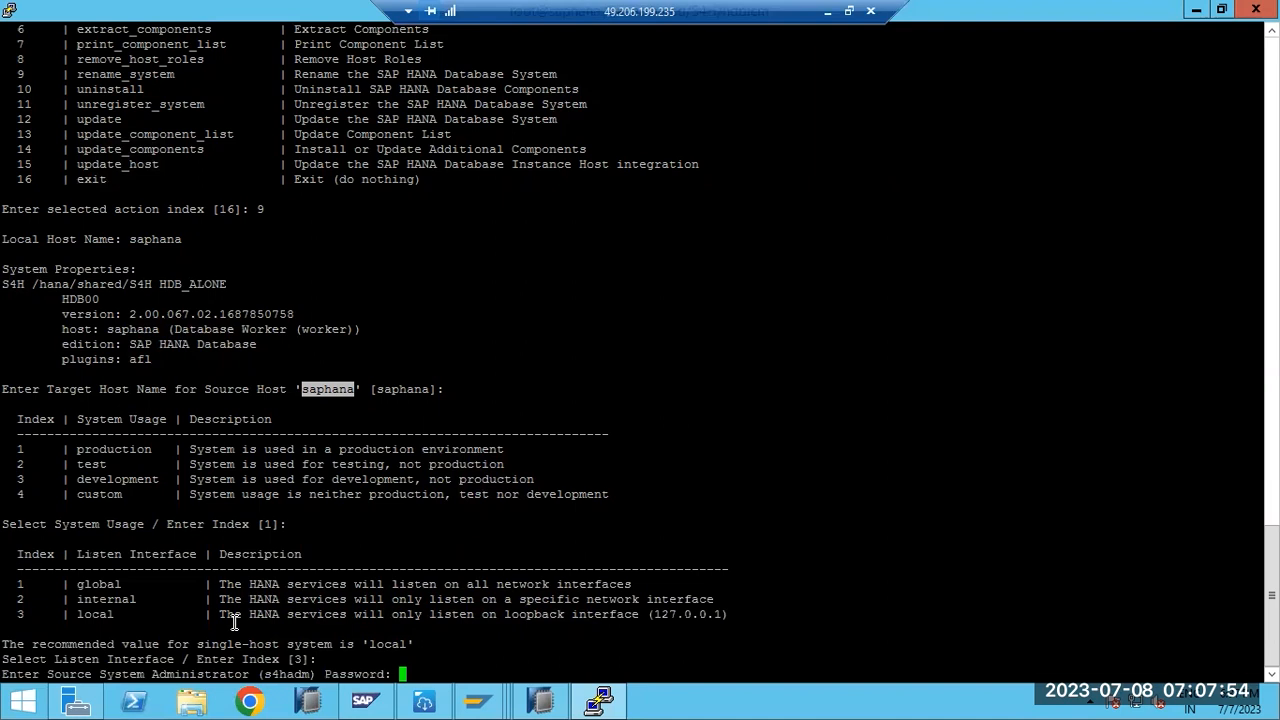
key(Return)
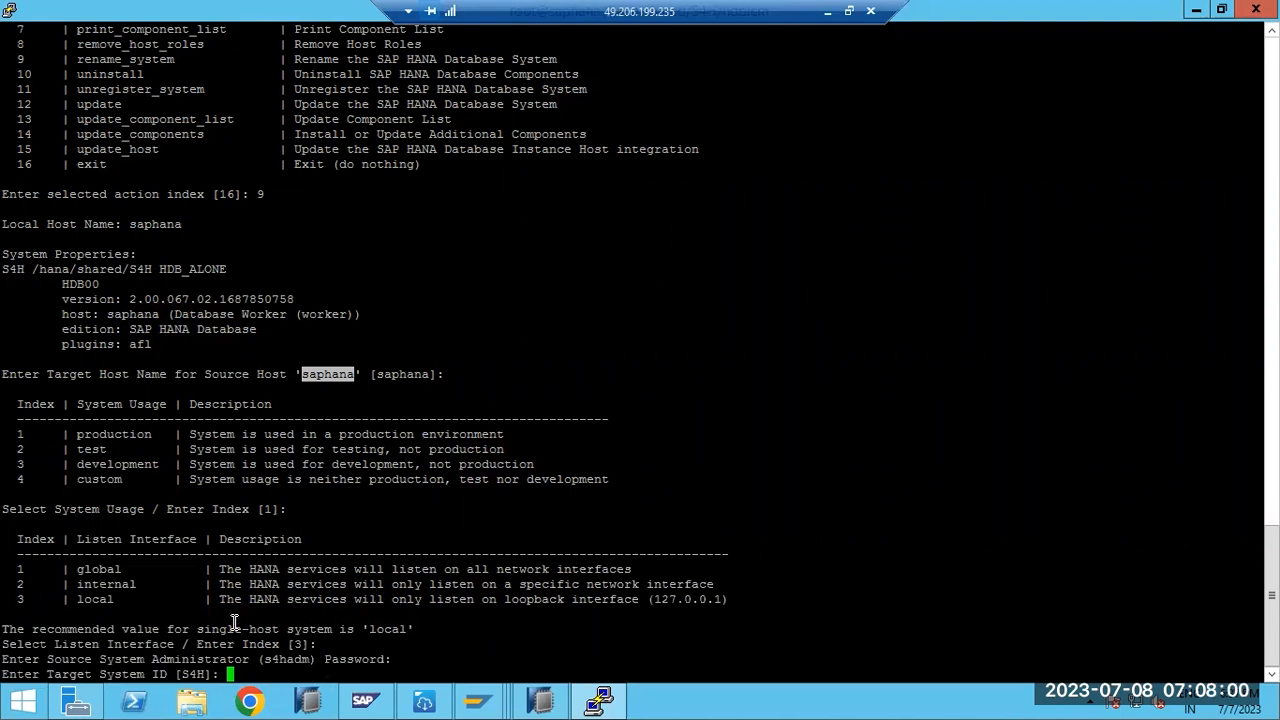
text(S4)
text(P)
key(BackSpace)
key(BackSpace)
key(BackSpace)
click(190, 674)
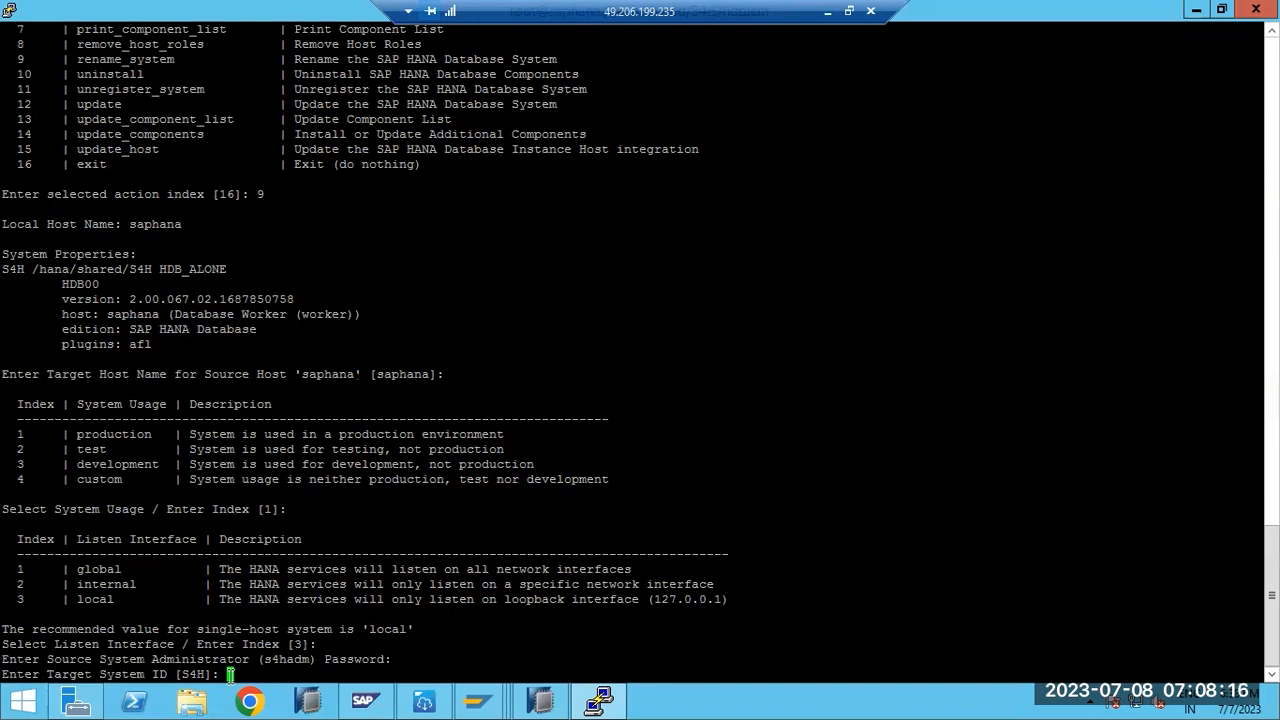
key(Return)
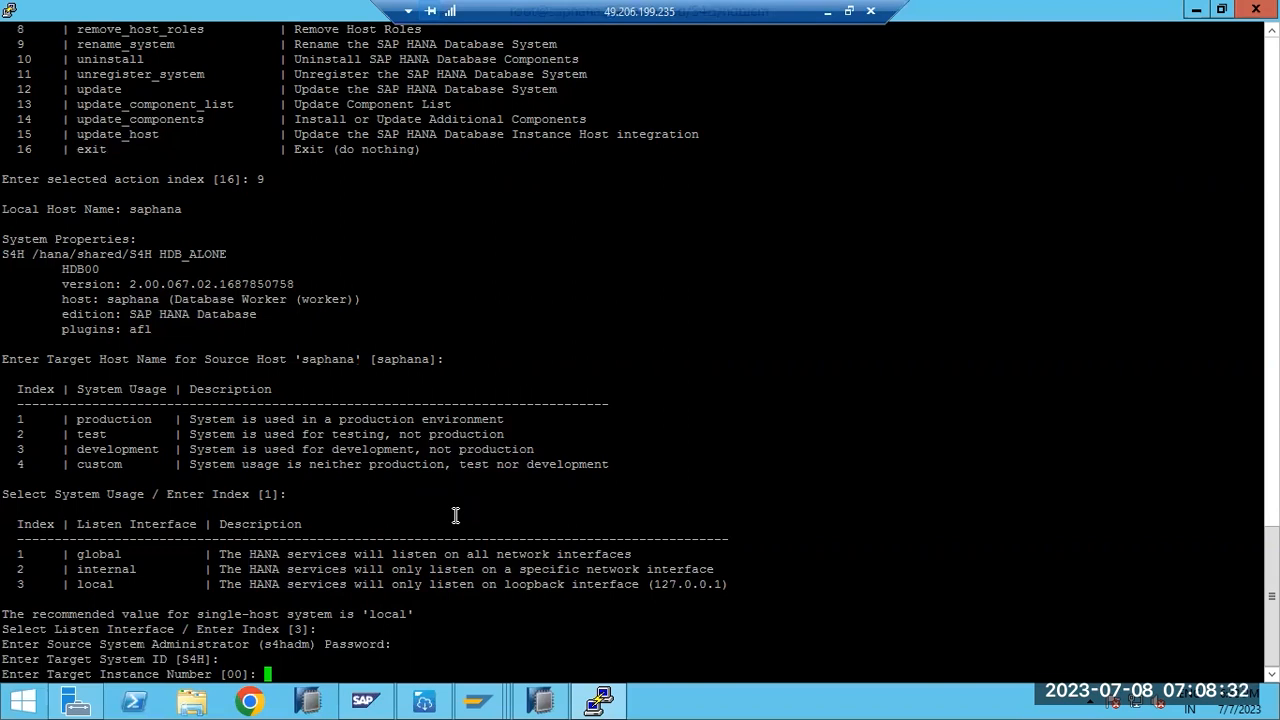
text(10)
key(BackSpace)
key(BackSpace)
key(Return)
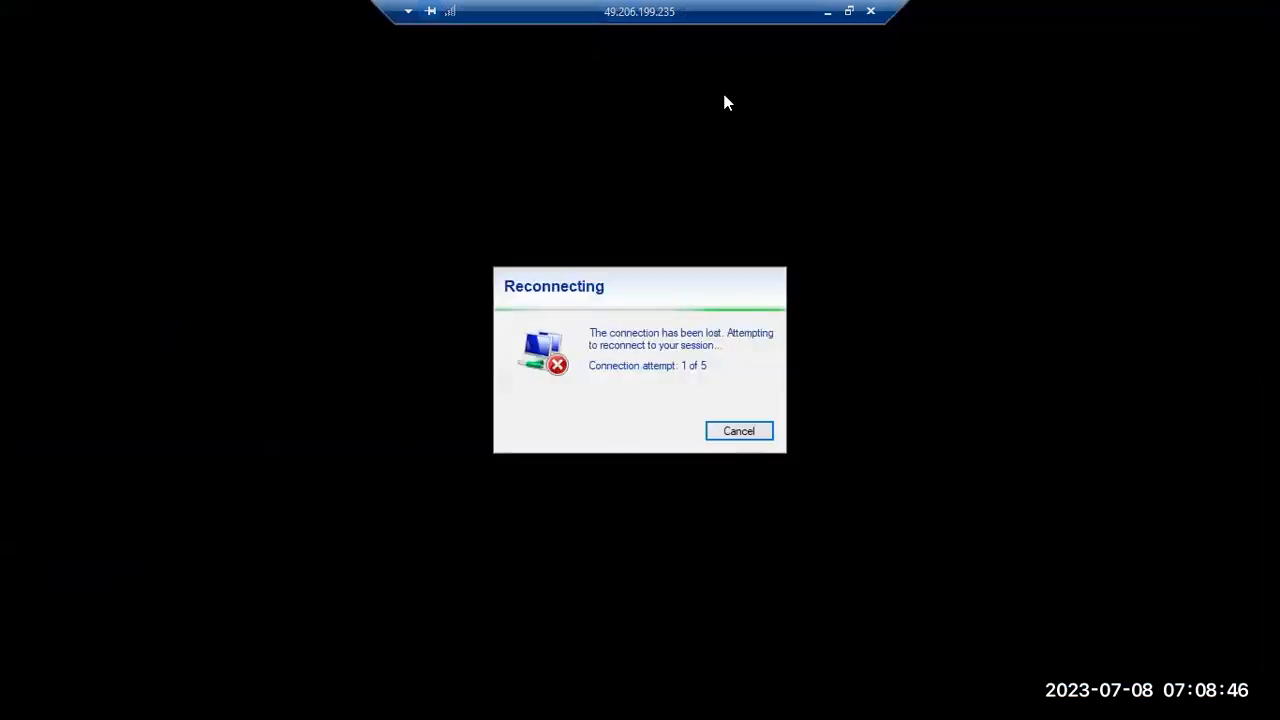
- Abandon the lost session's reconnect attempt and close it
click(826, 13)
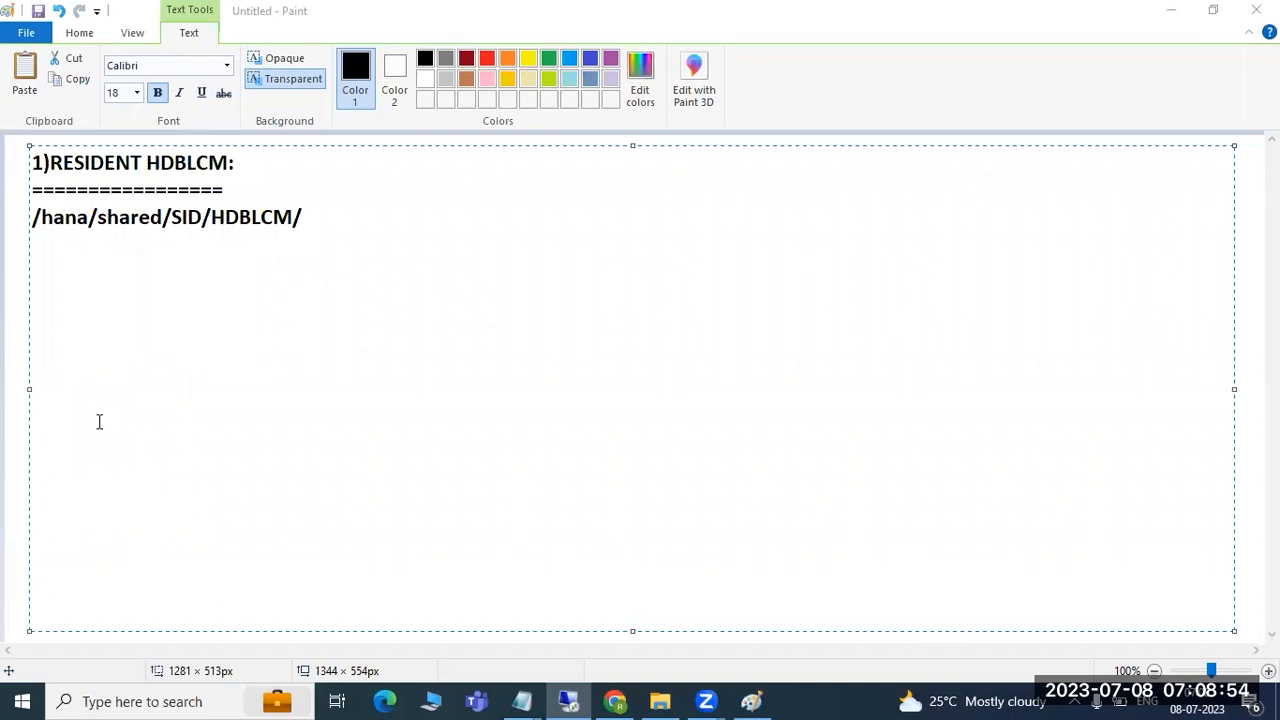
click(573, 700)
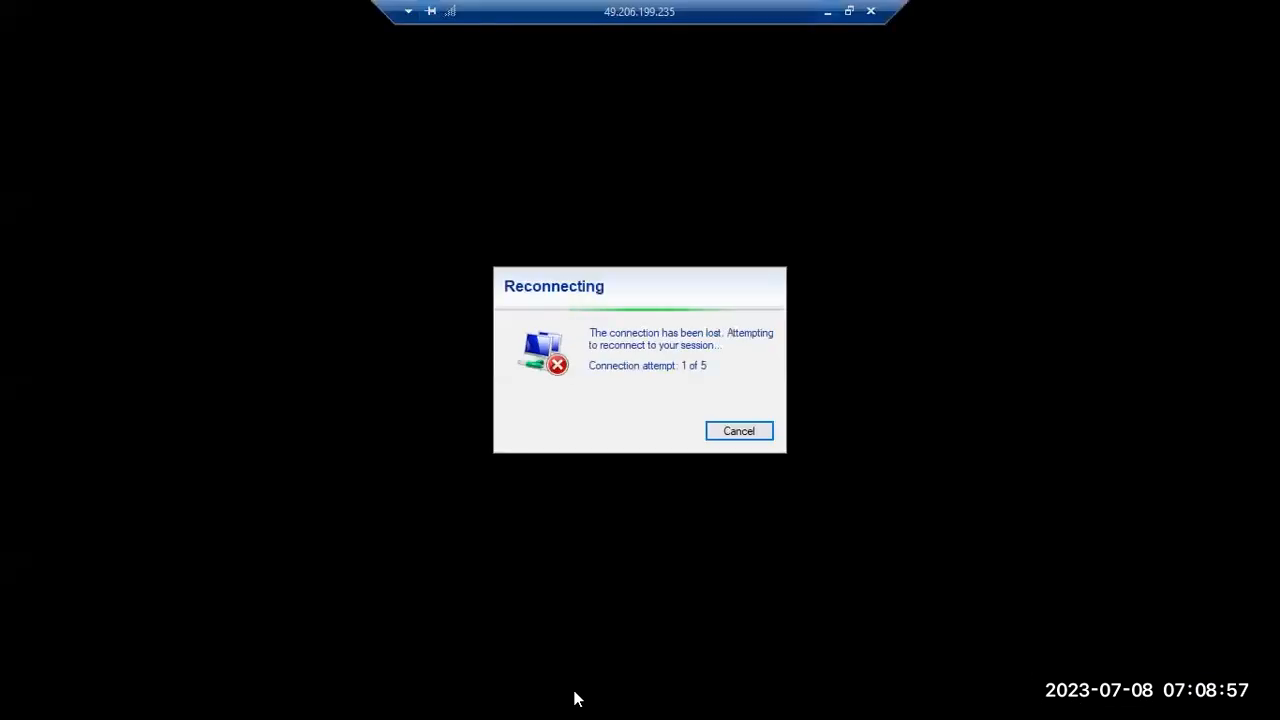
click(730, 431)
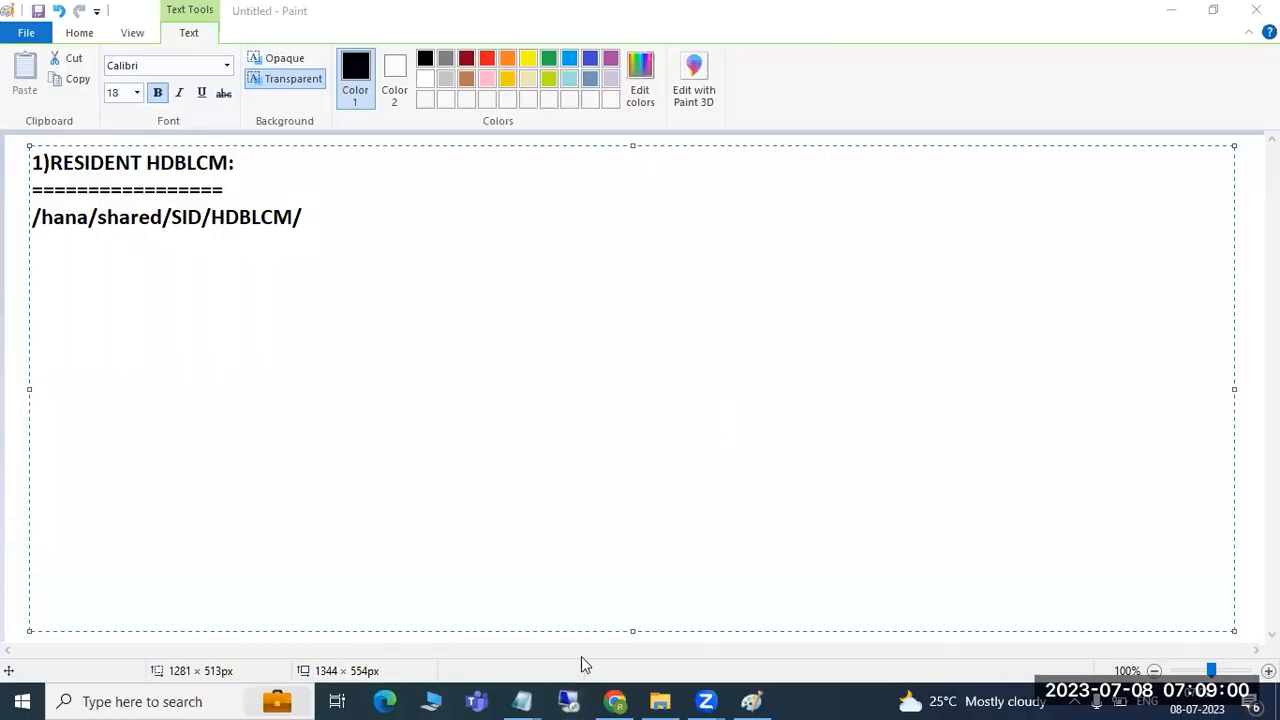
key(super+r)
click(157, 642)
click(718, 334)
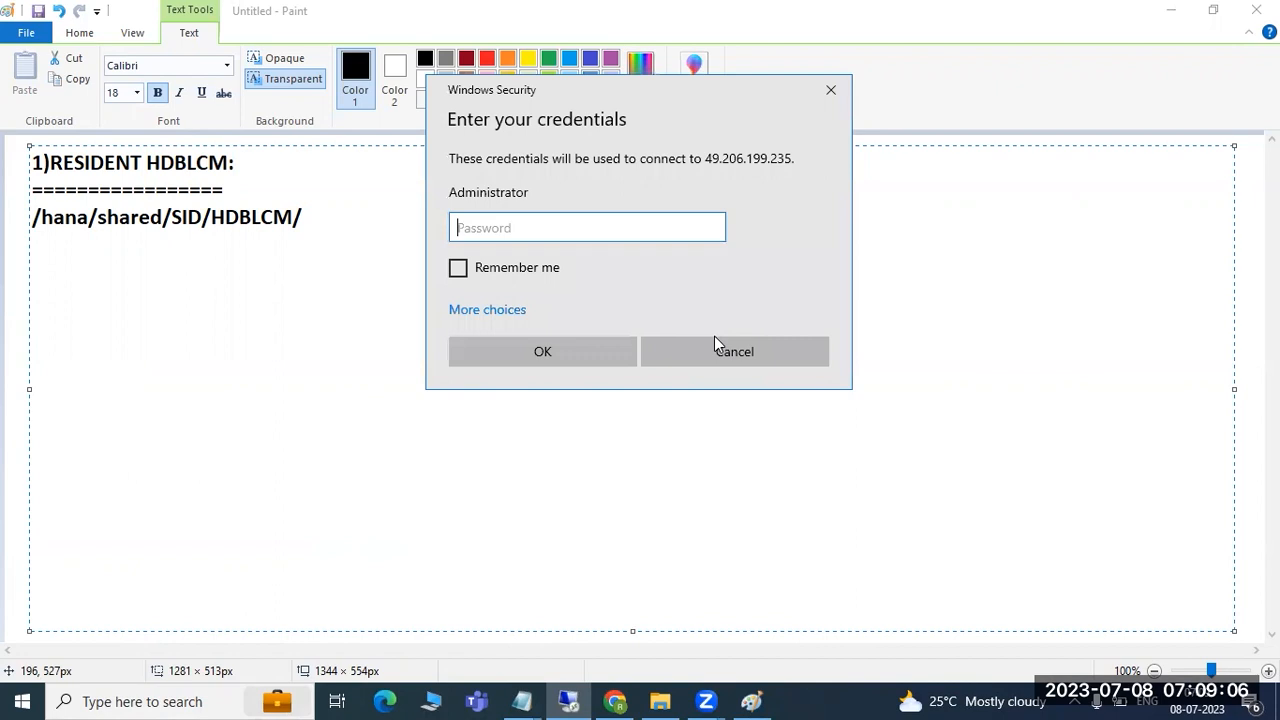
text(••••••••••)
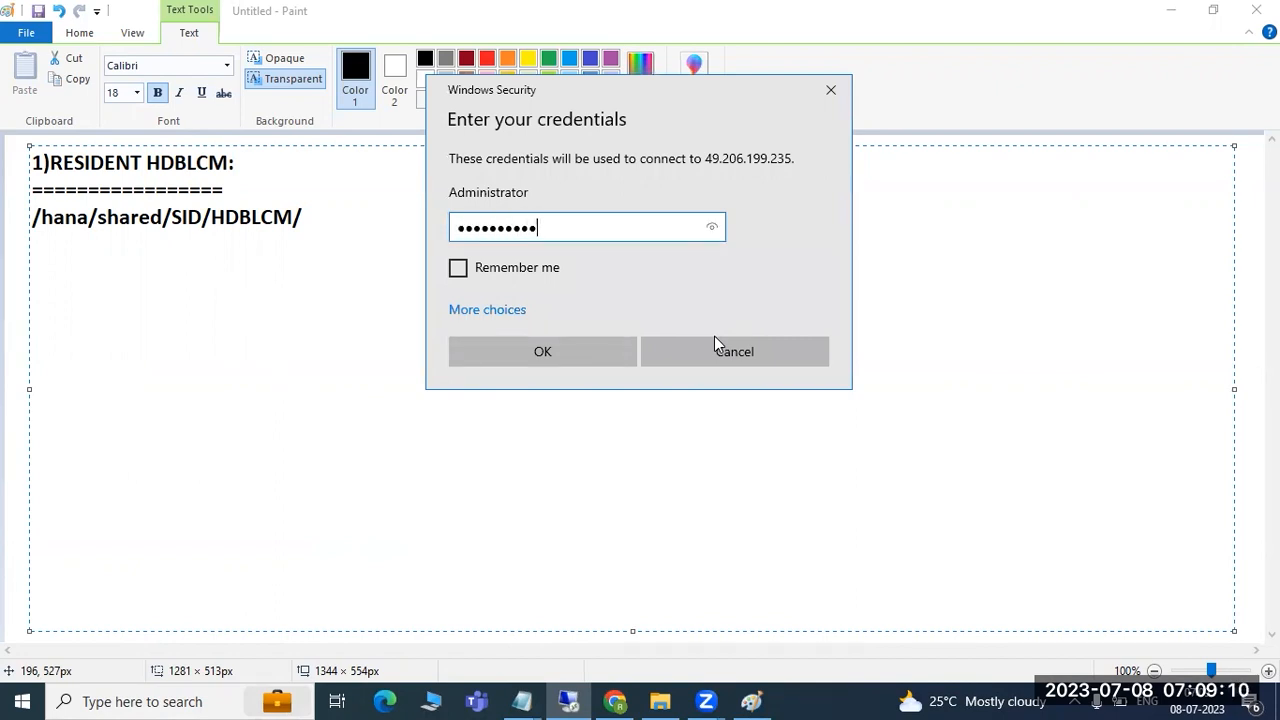
key(Return)
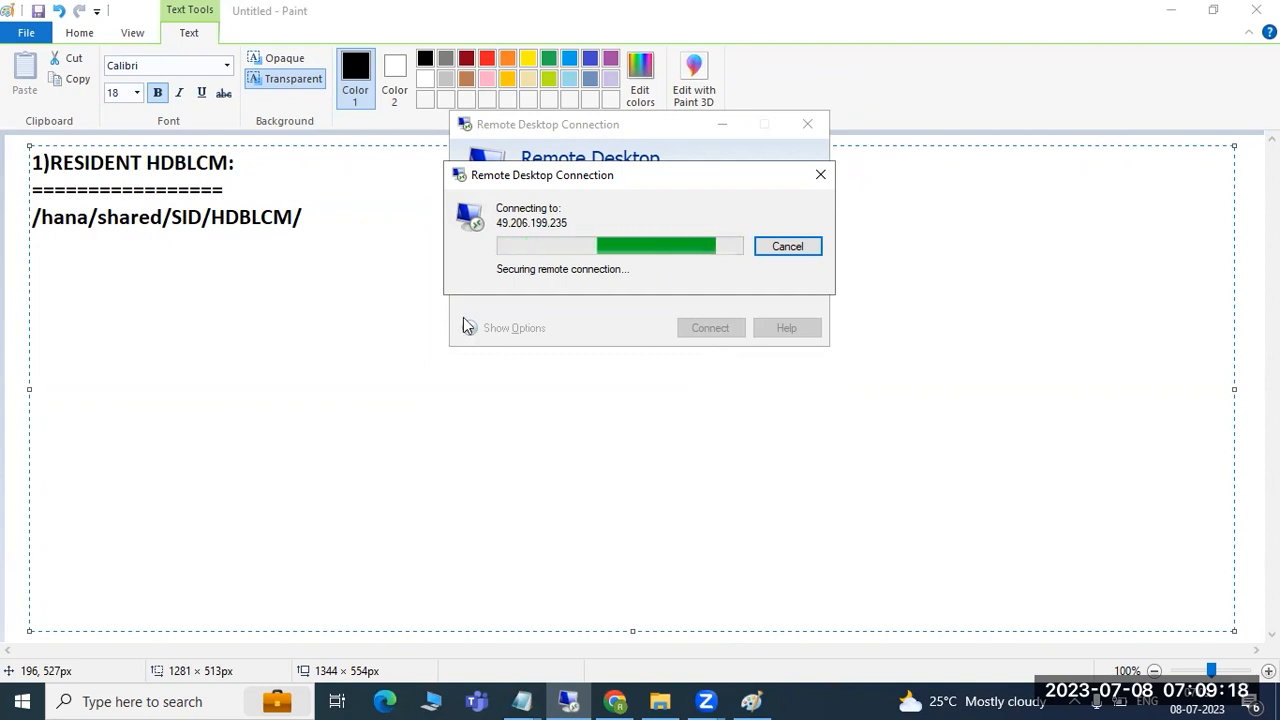
click(343, 218)
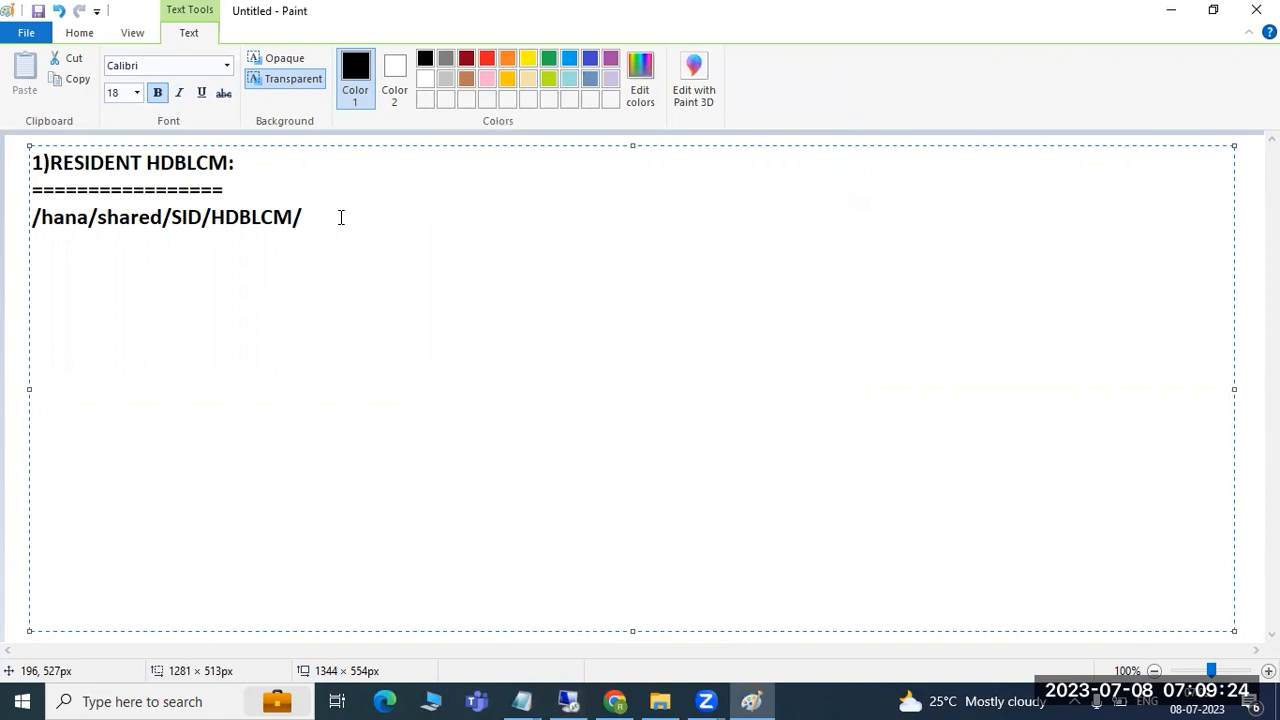
- Discard a half-typed installation line, retry the server connection, then cancel and close the client
text(Instalaltion)
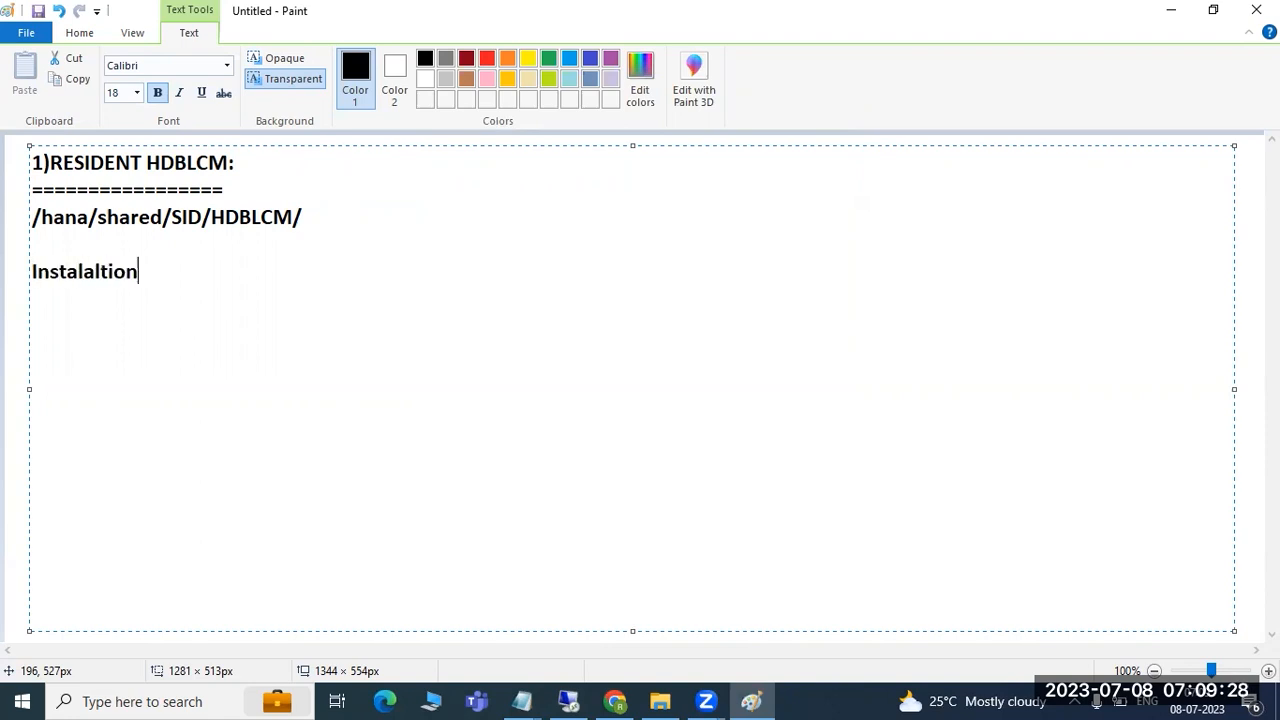
text( -upgrade)
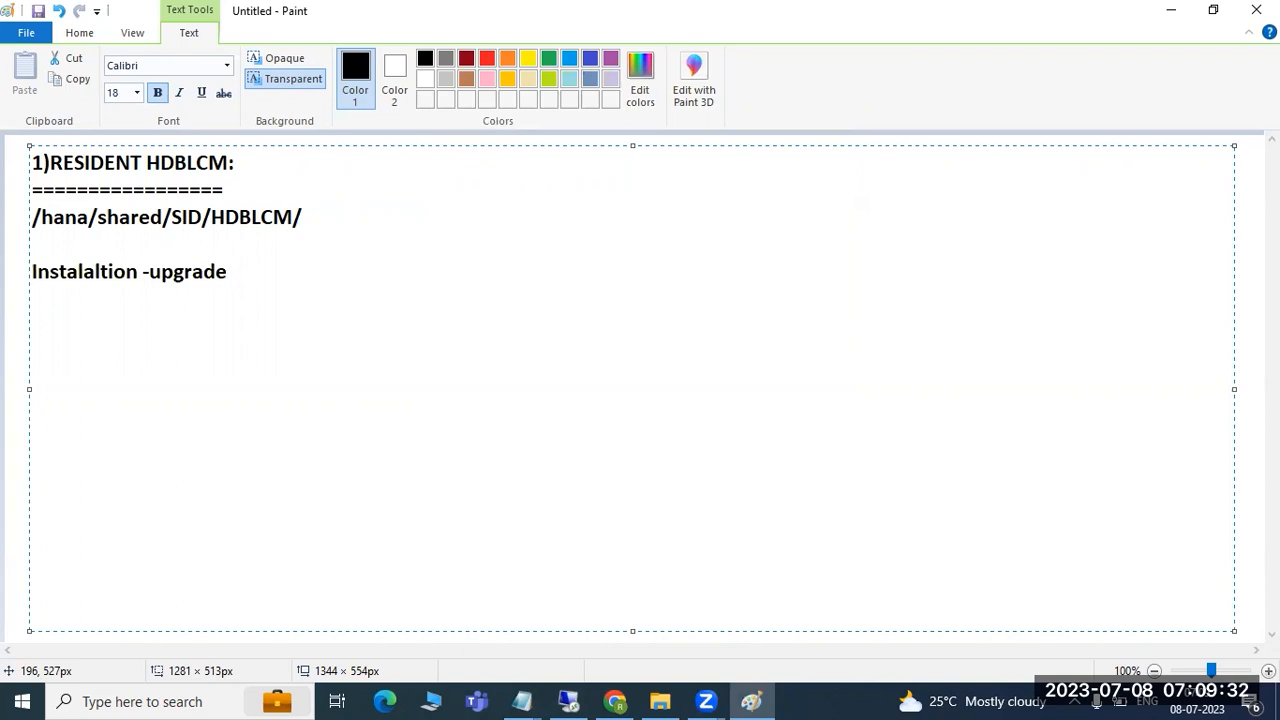
text(-uni)
key(BackSpace)
key(BackSpace)
key(BackSpace)
key(BackSpace)
key(BackSpace)
key(BackSpace)
key(BackSpace)
key(BackSpace)
key(BackSpace)
key(BackSpace)
key(BackSpace)
key(BackSpace)
key(BackSpace)
key(BackSpace)
key(BackSpace)
key(BackSpace)
key(BackSpace)
key(BackSpace)
key(BackSpace)
key(BackSpace)
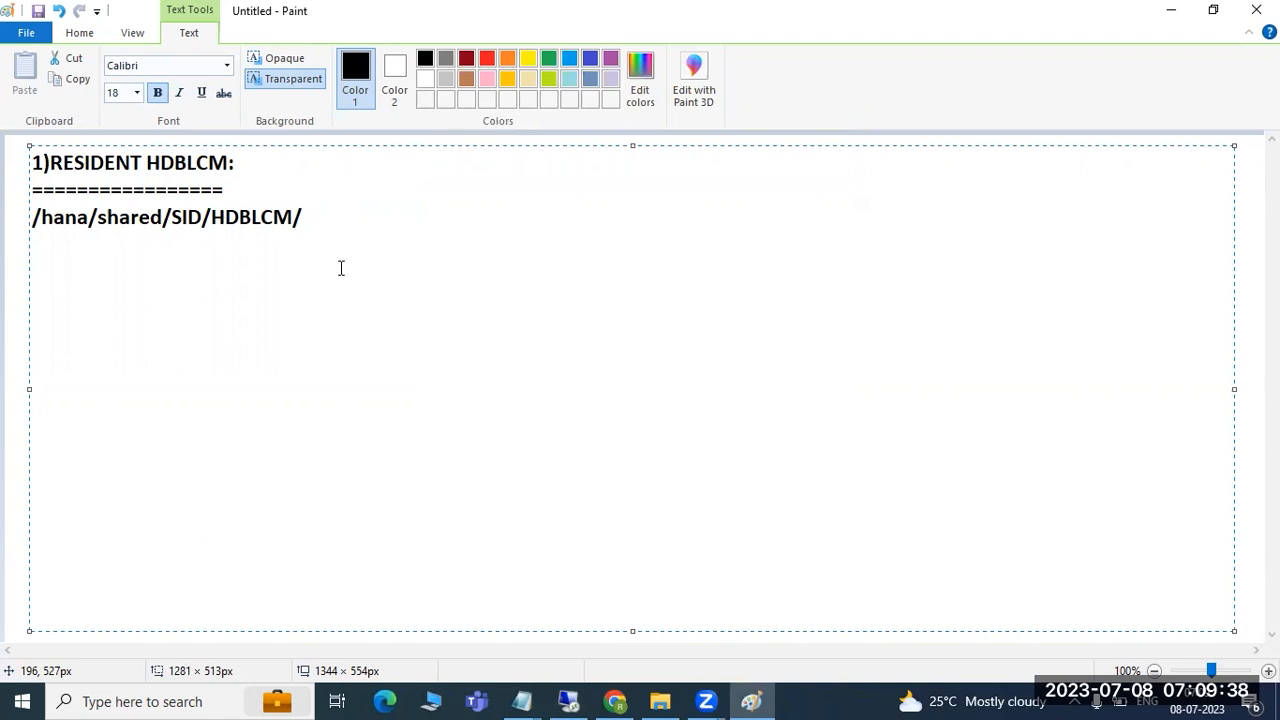
click(565, 700)
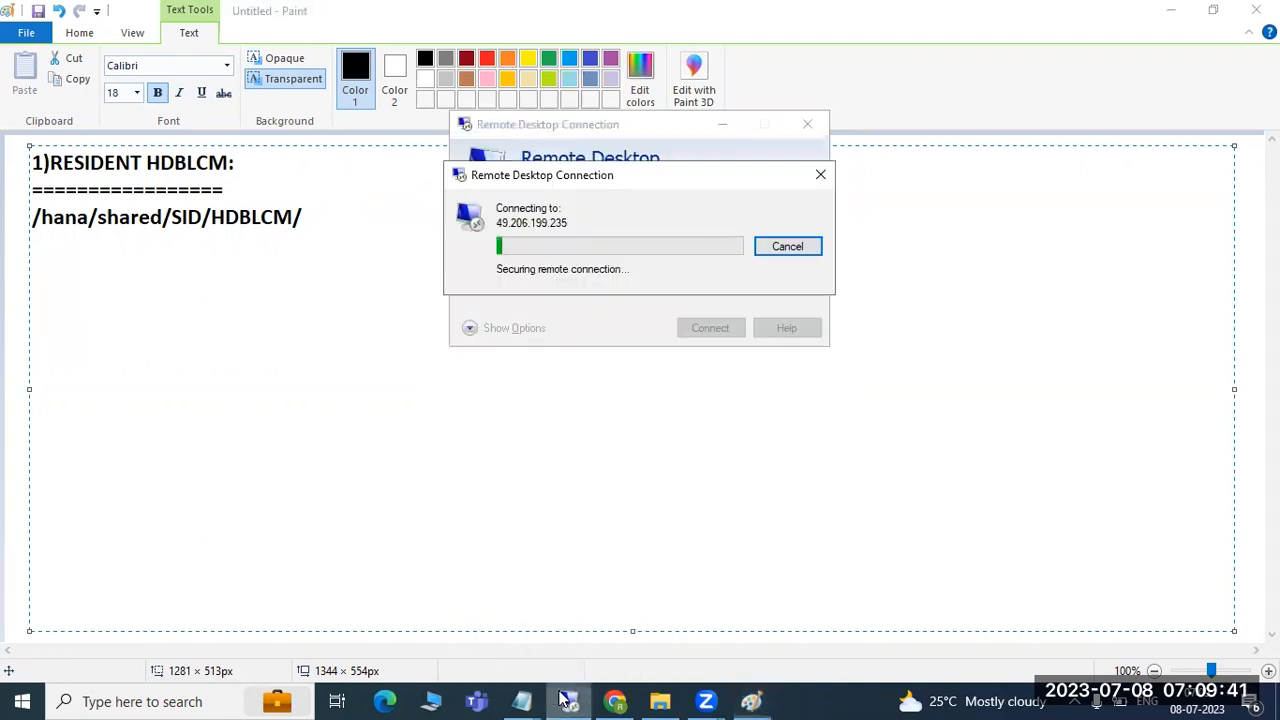
click(771, 251)
click(716, 330)
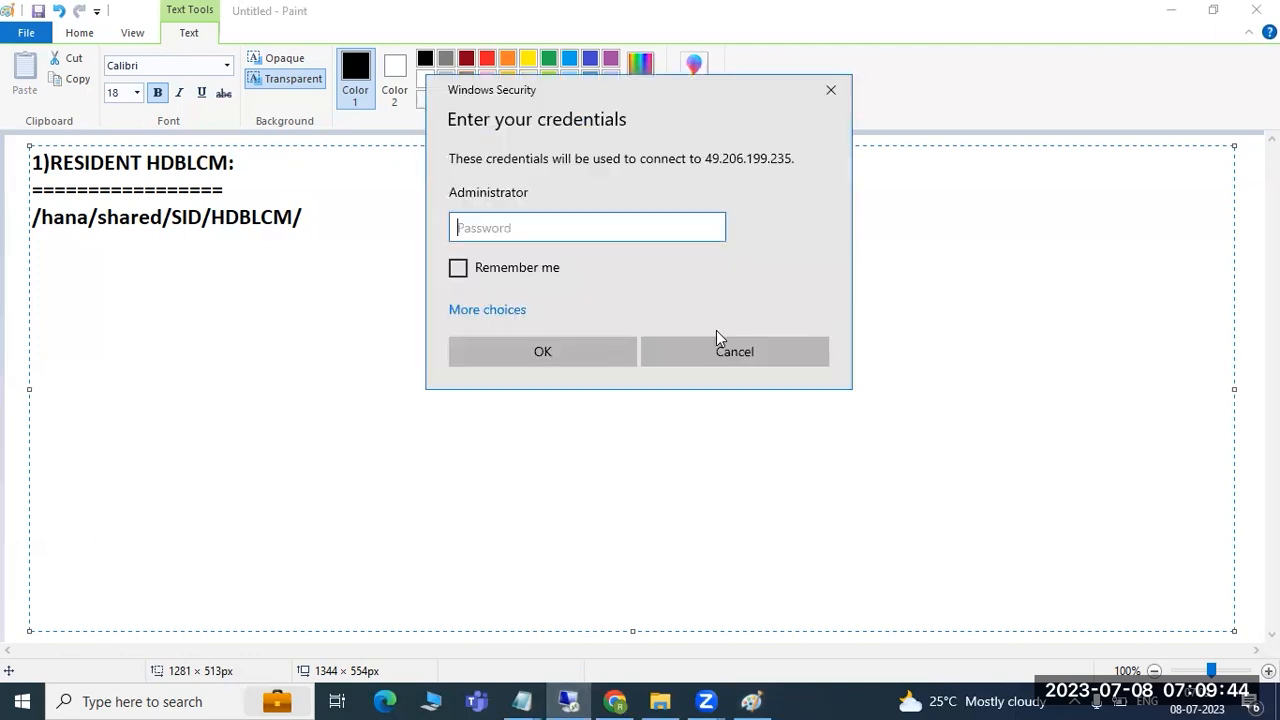
text(•••••••••)
key(Return)
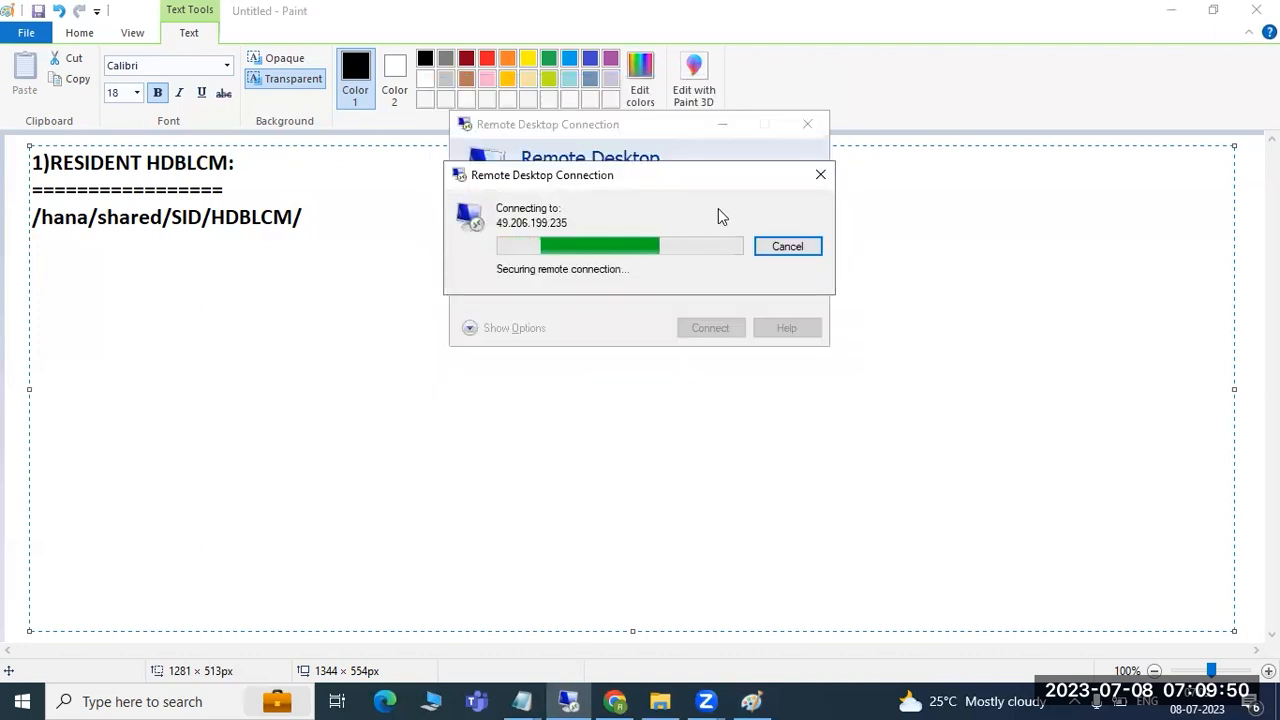
click(788, 250)
click(800, 125)
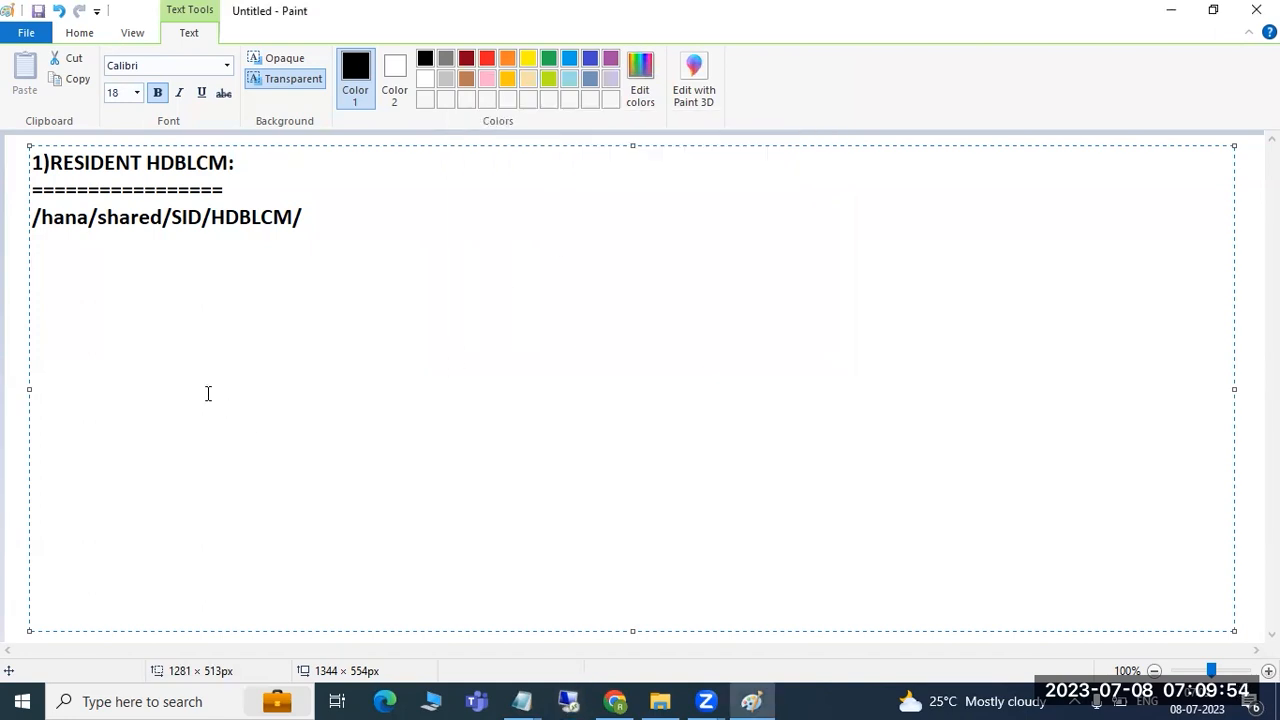
- Delete all the notes in the Paint text box and type the new heading HANA
drag(36, 266, 26, 165)
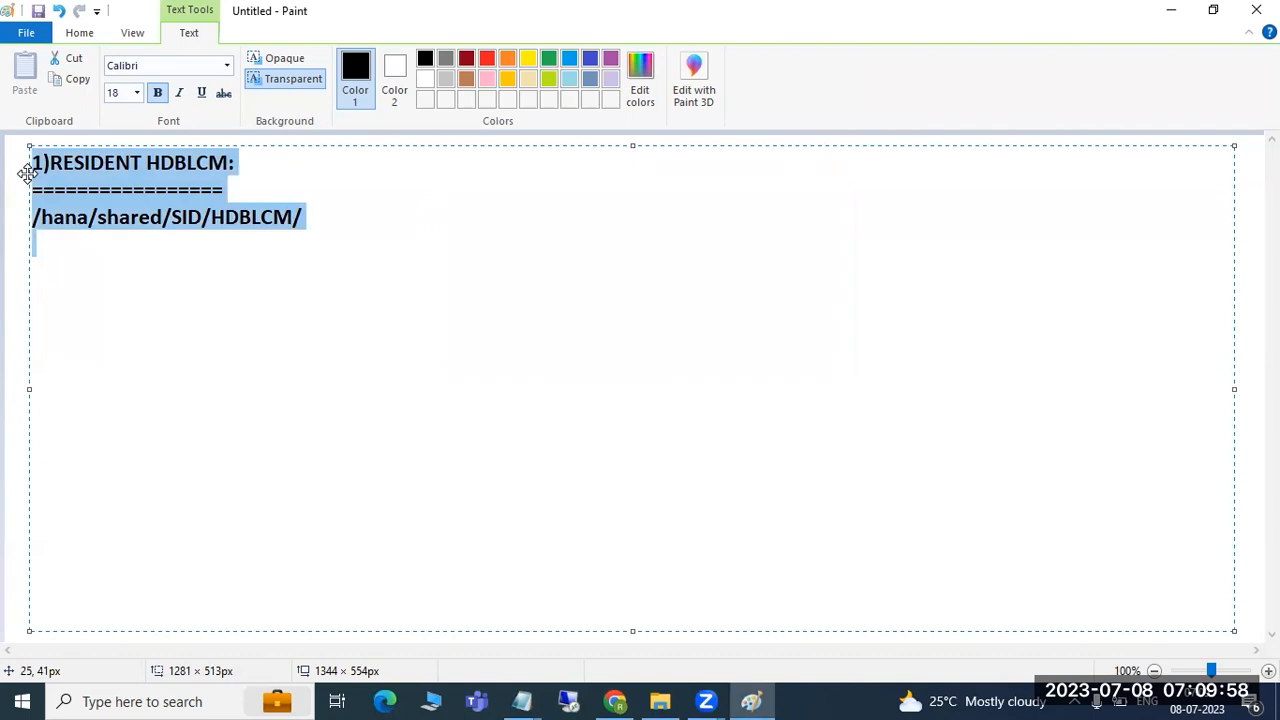
key(Delete)
text(HANA)
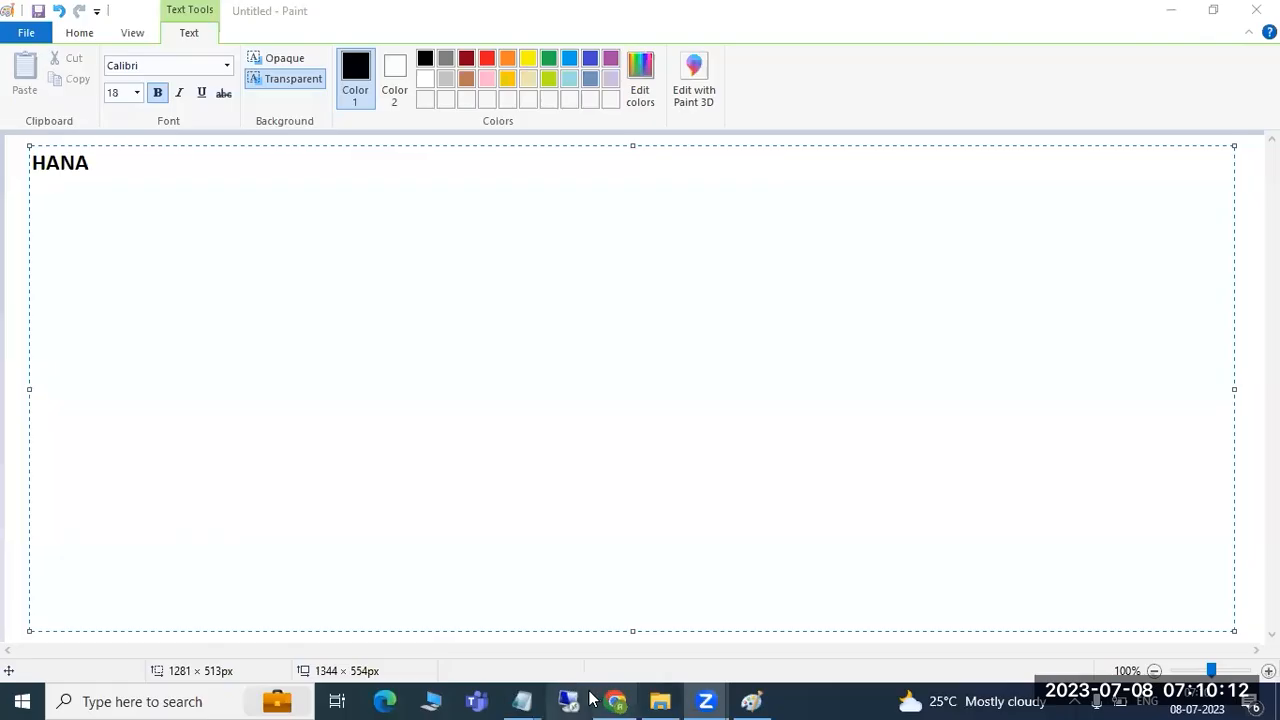
click(570, 703)
- Reconnect to the server by entering the Administrator password
click(712, 324)
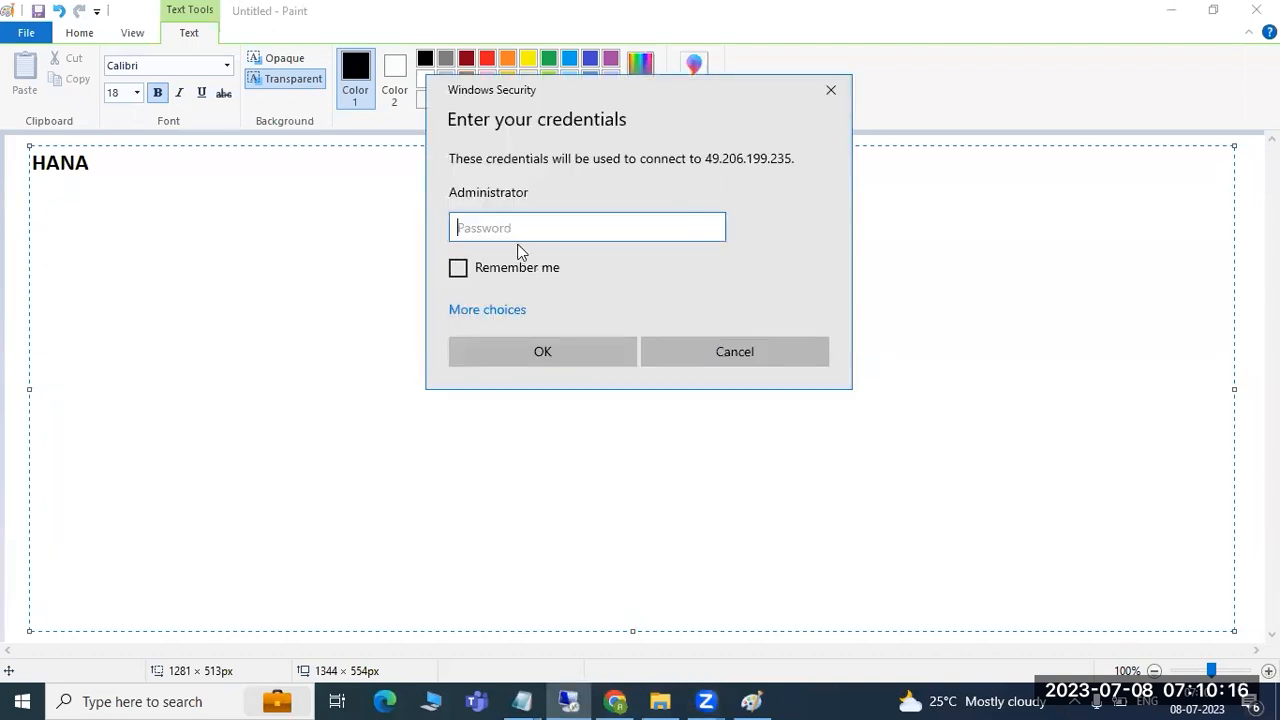
text(a********)
key(Return)
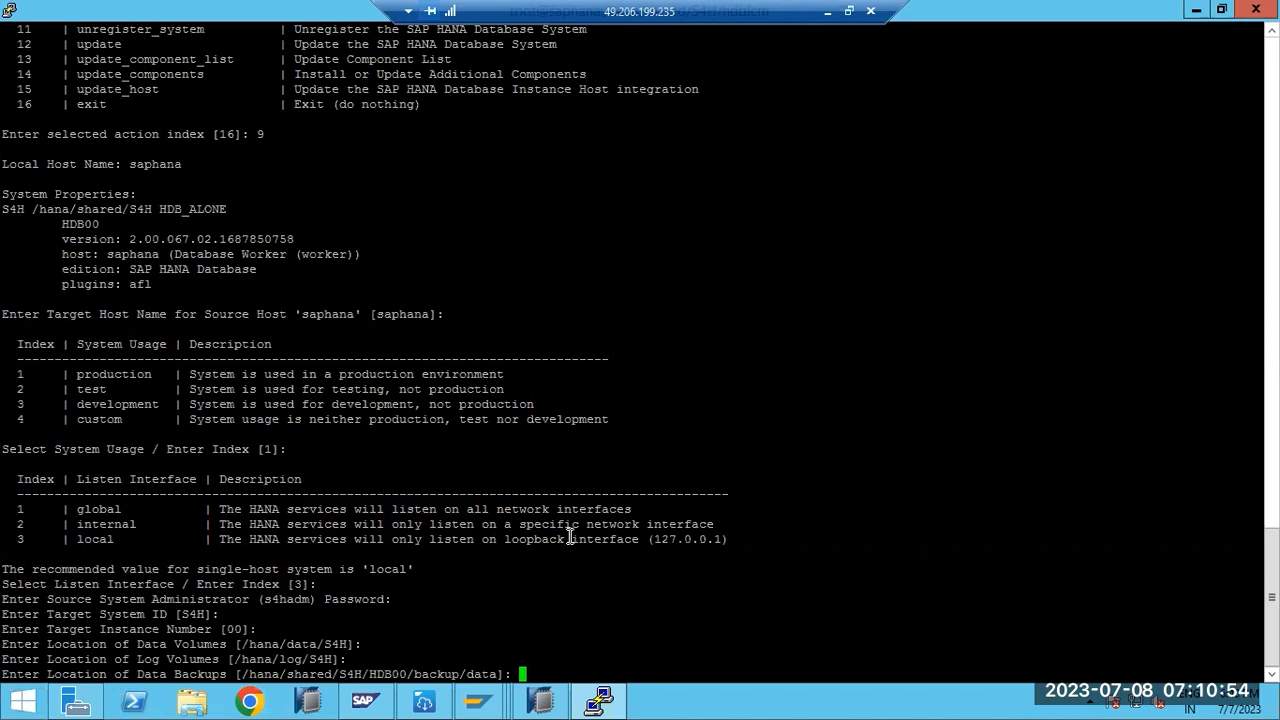
- Open the Downloads folder in File Explorer and select the 50152942_2 ZIP file
click(196, 706)
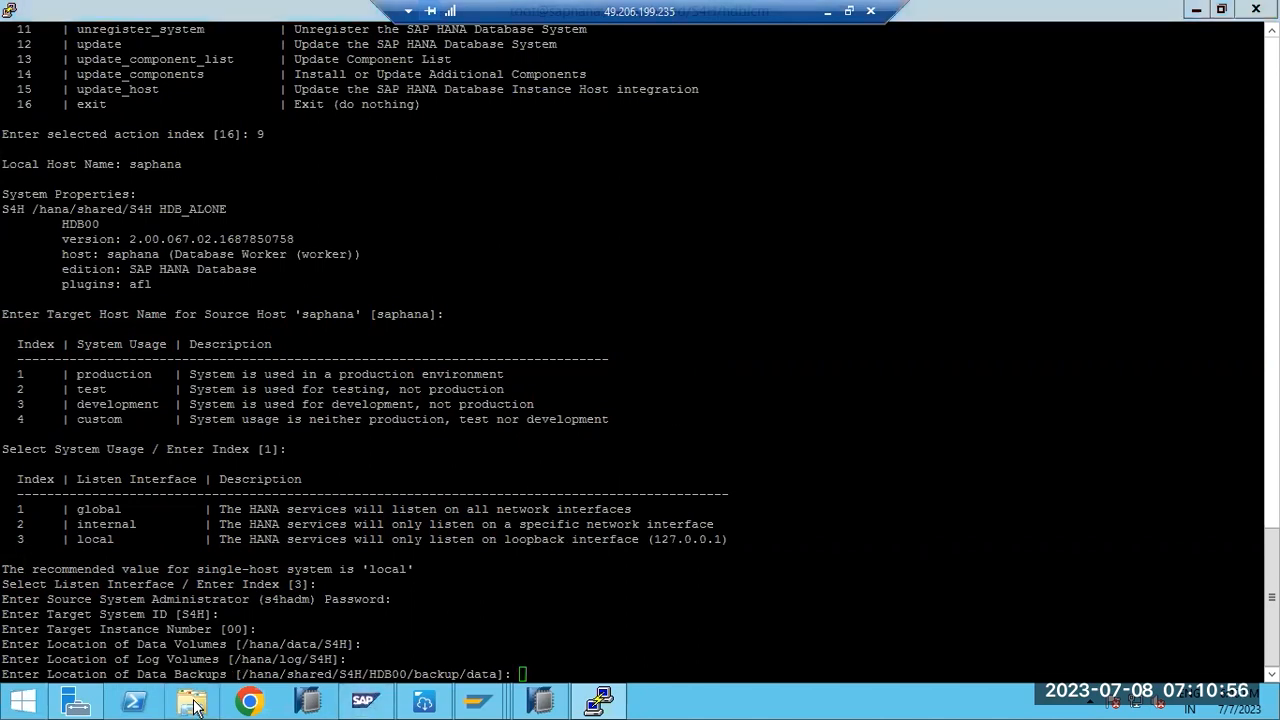
click(338, 216)
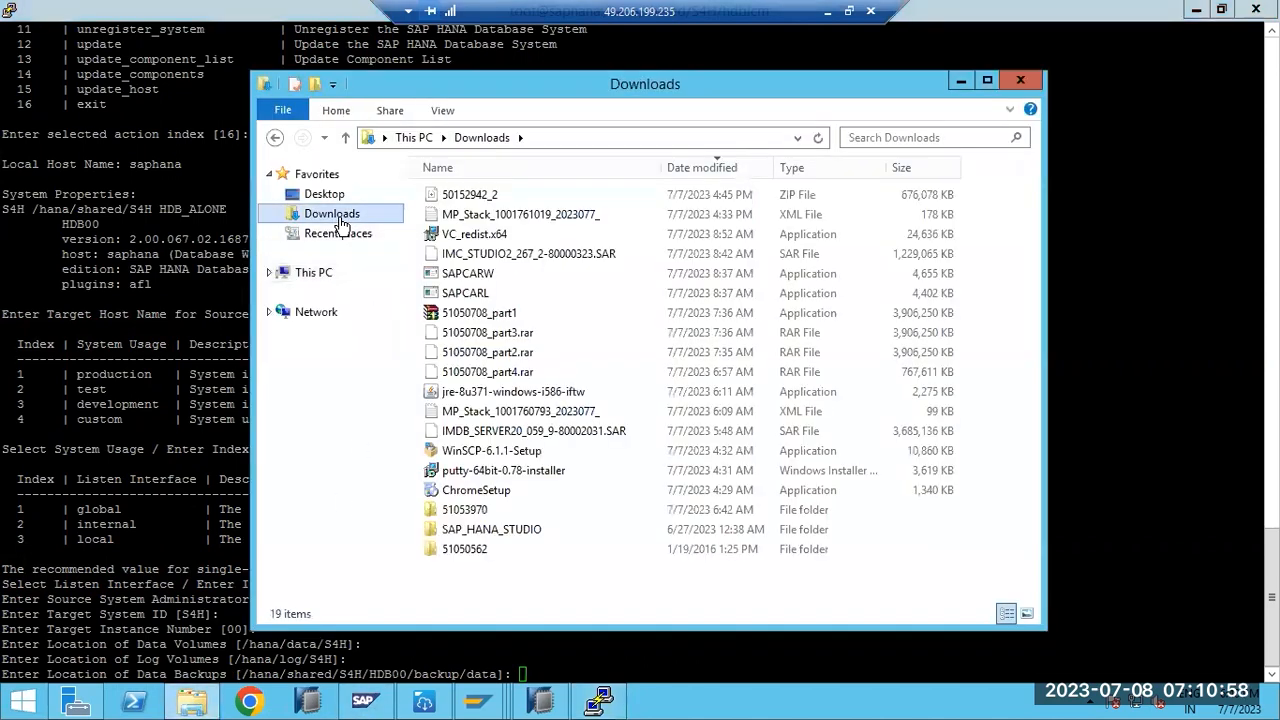
click(478, 195)
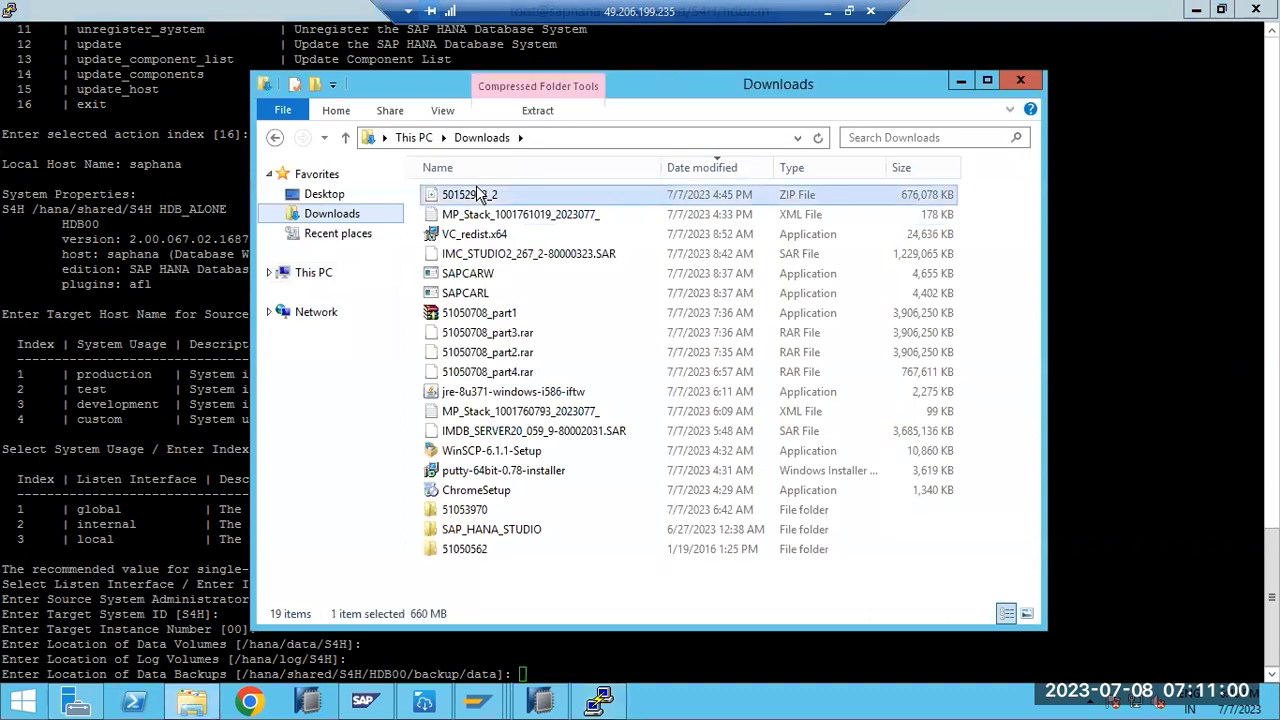
- Start renaming the 50152942_2 archive, keep its name unchanged, and hide the Downloads window
right_click(478, 195)
click(515, 393)
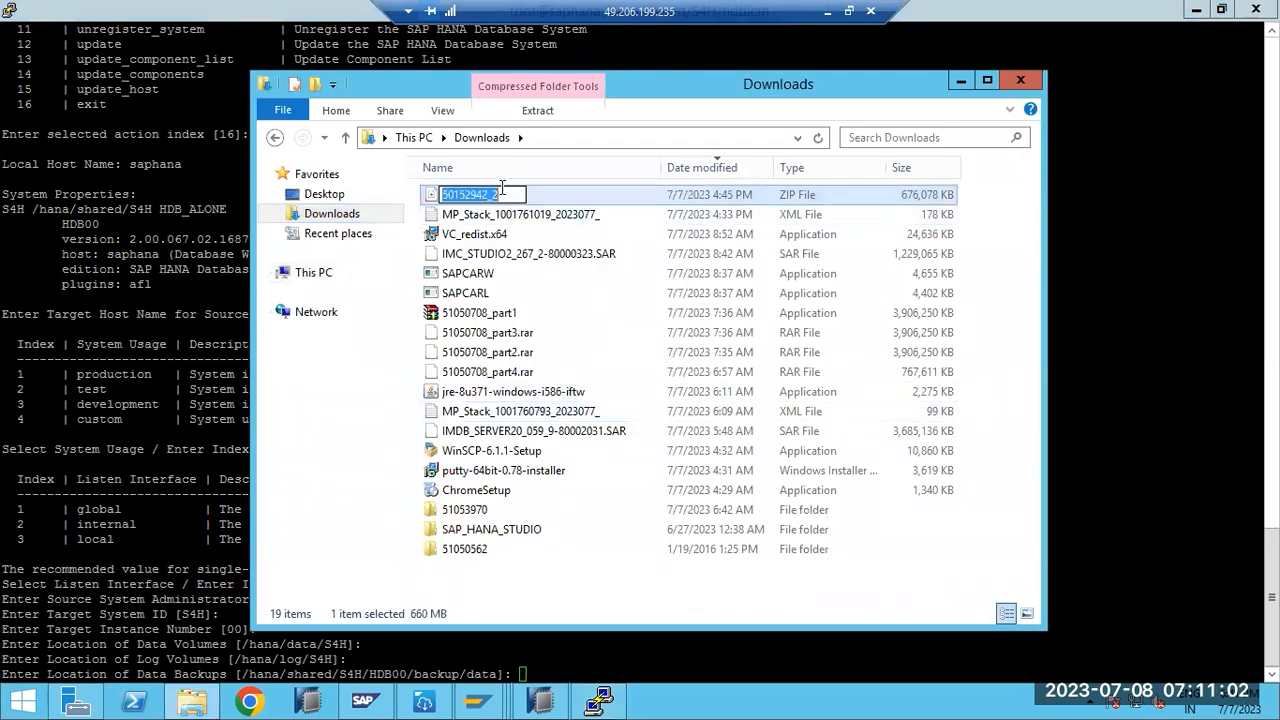
click(505, 194)
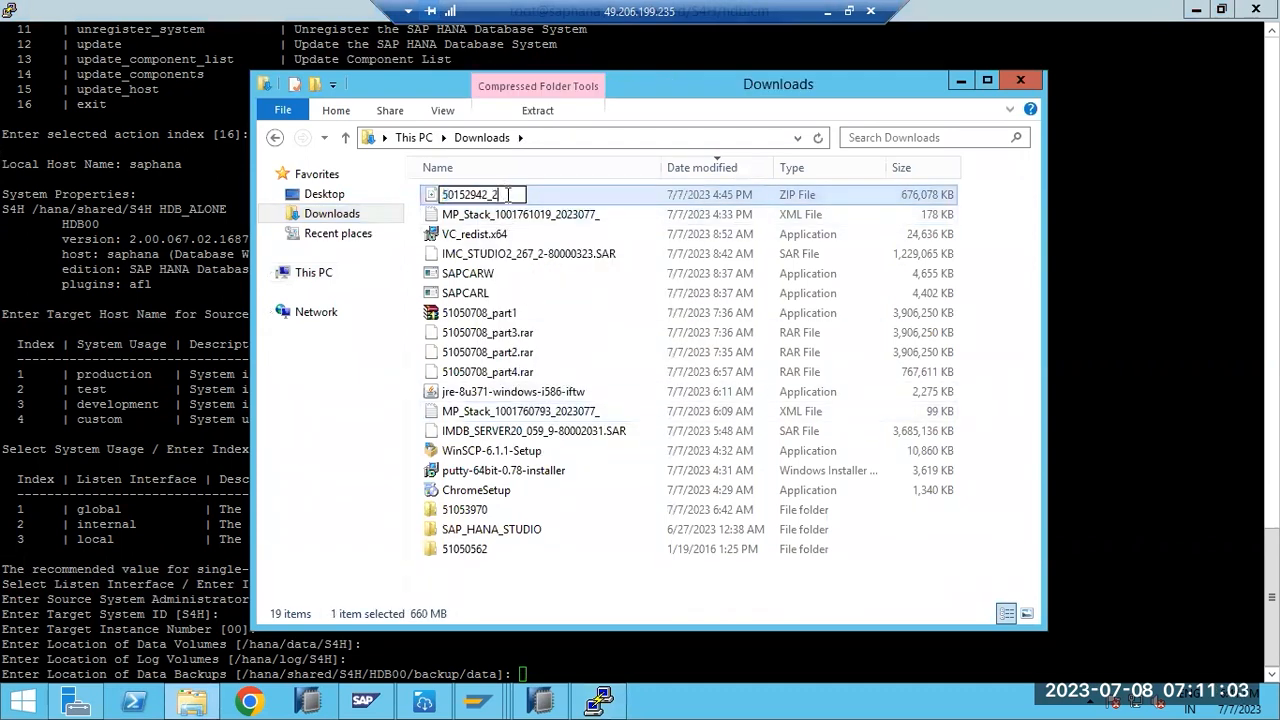
click(470, 234)
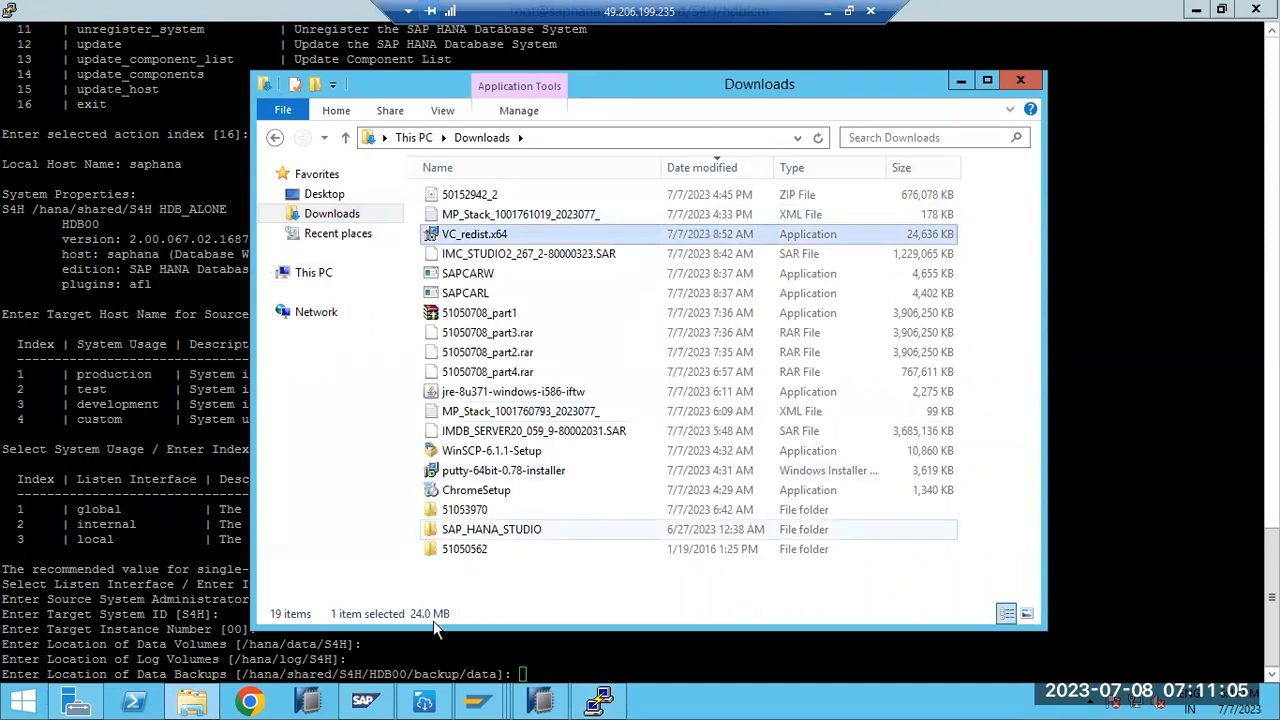
click(600, 703)
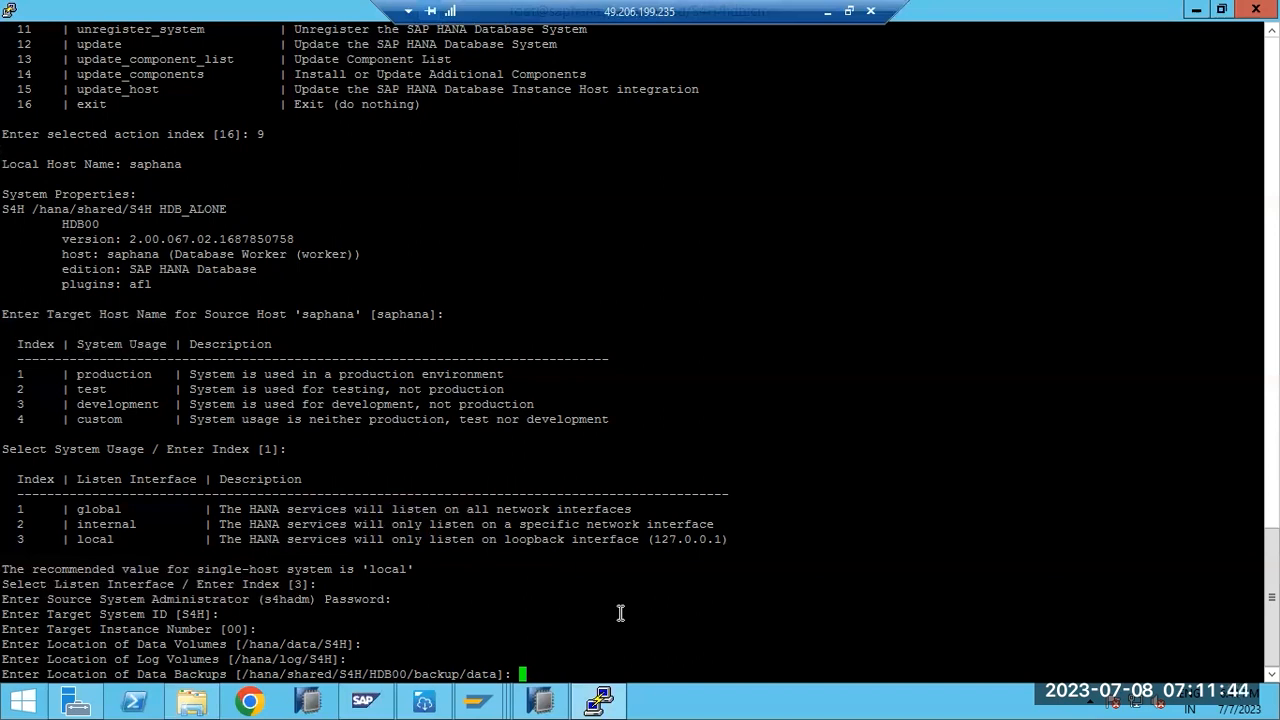
- Abort the hdblcm rename, view /etc/hosts in vi, and quit with :q! without saving
key(ctrl+c)
text(vi /etc/hosts)
key(Return)
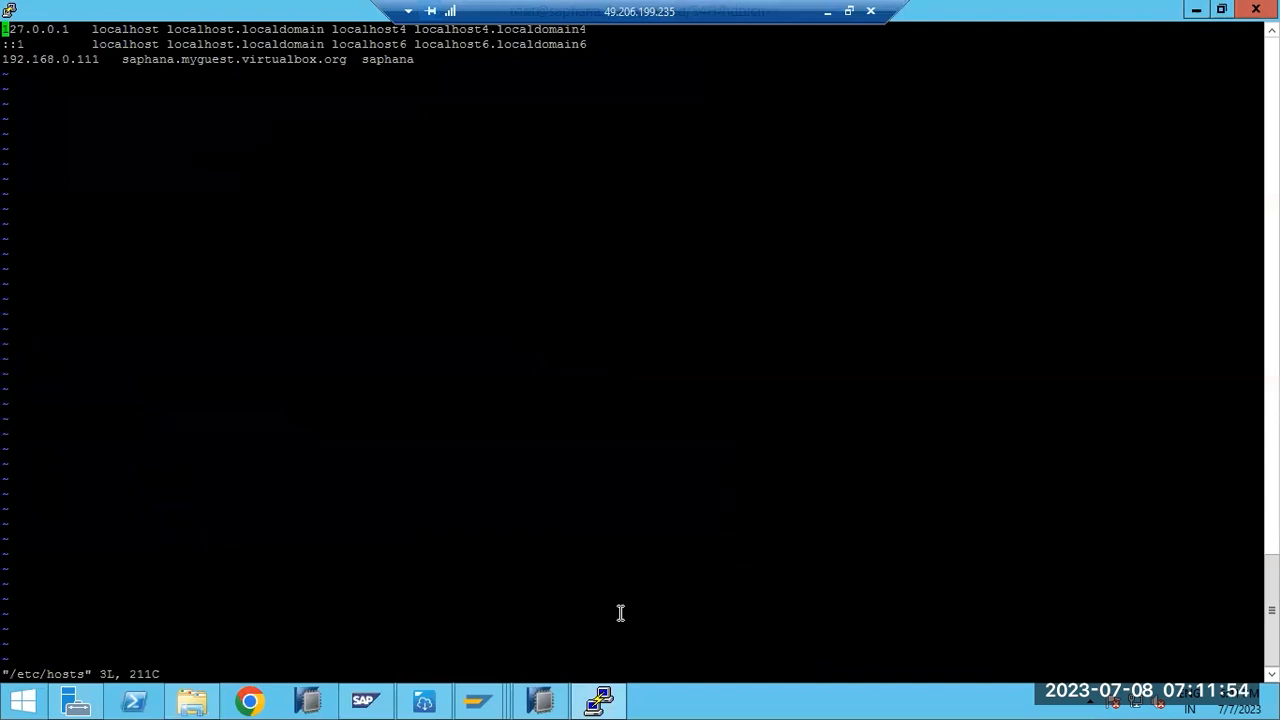
text(:)
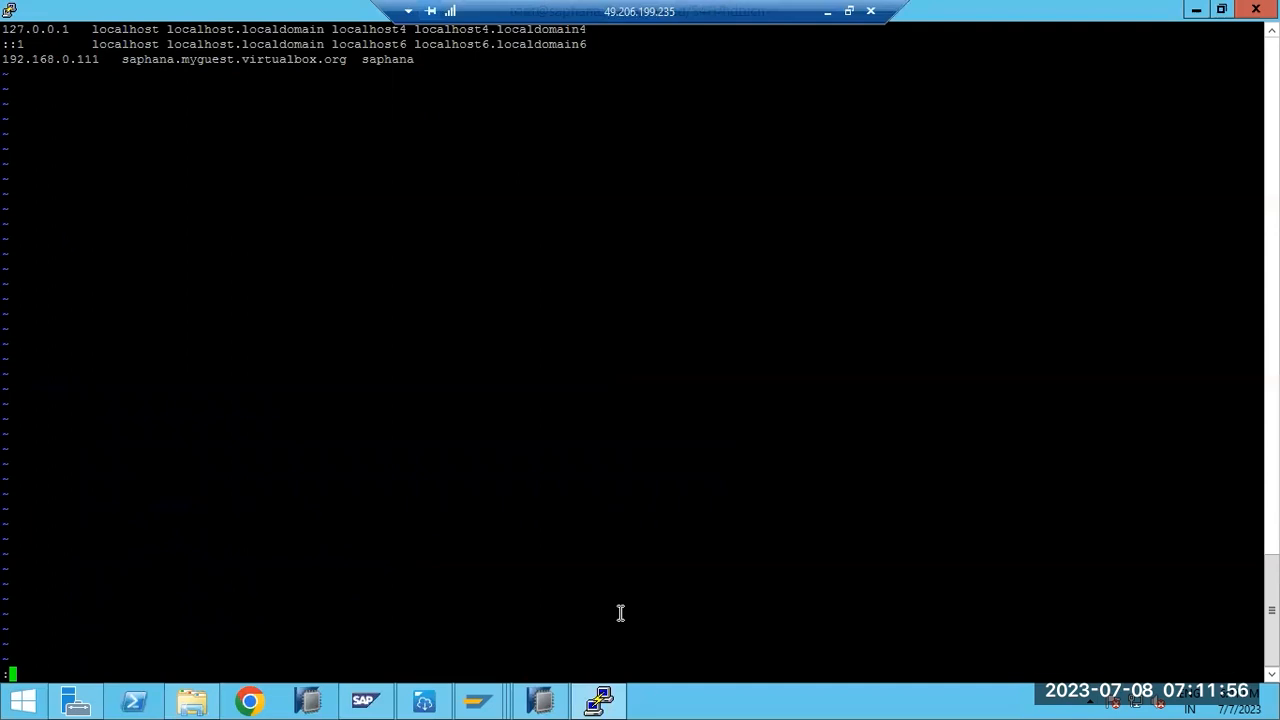
text(q!)
key(Return)
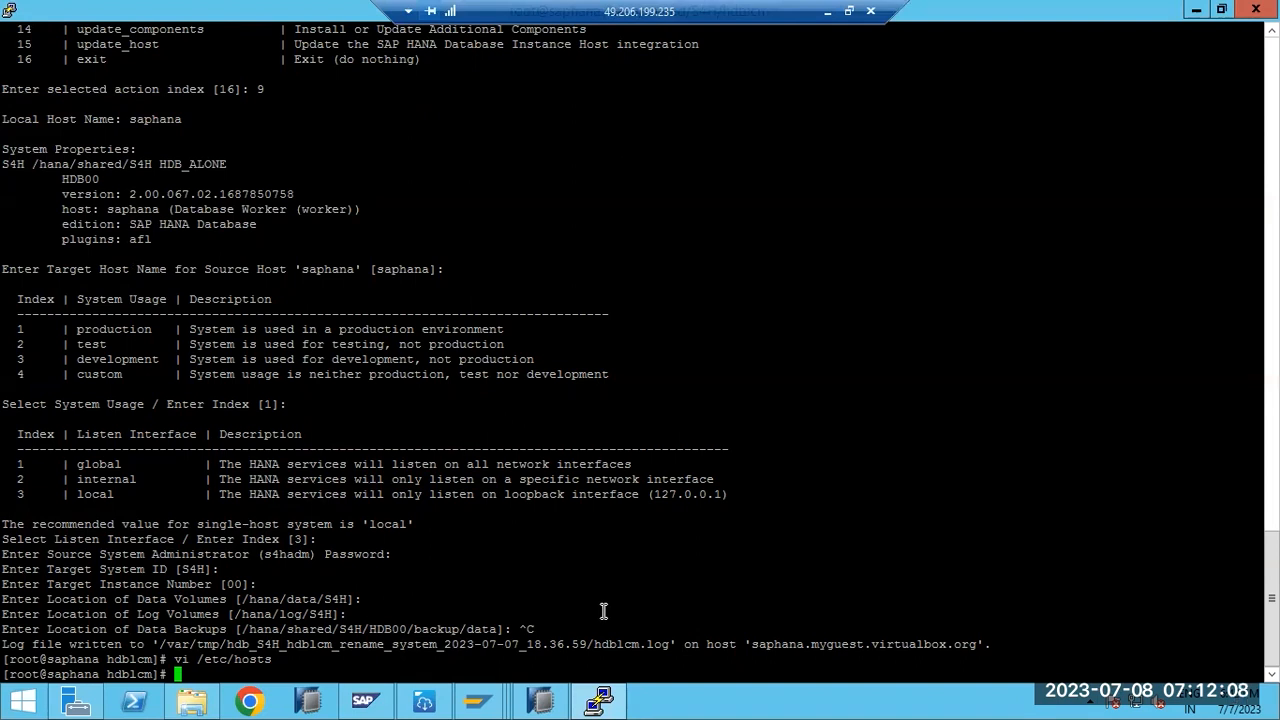
double_click(96, 674)
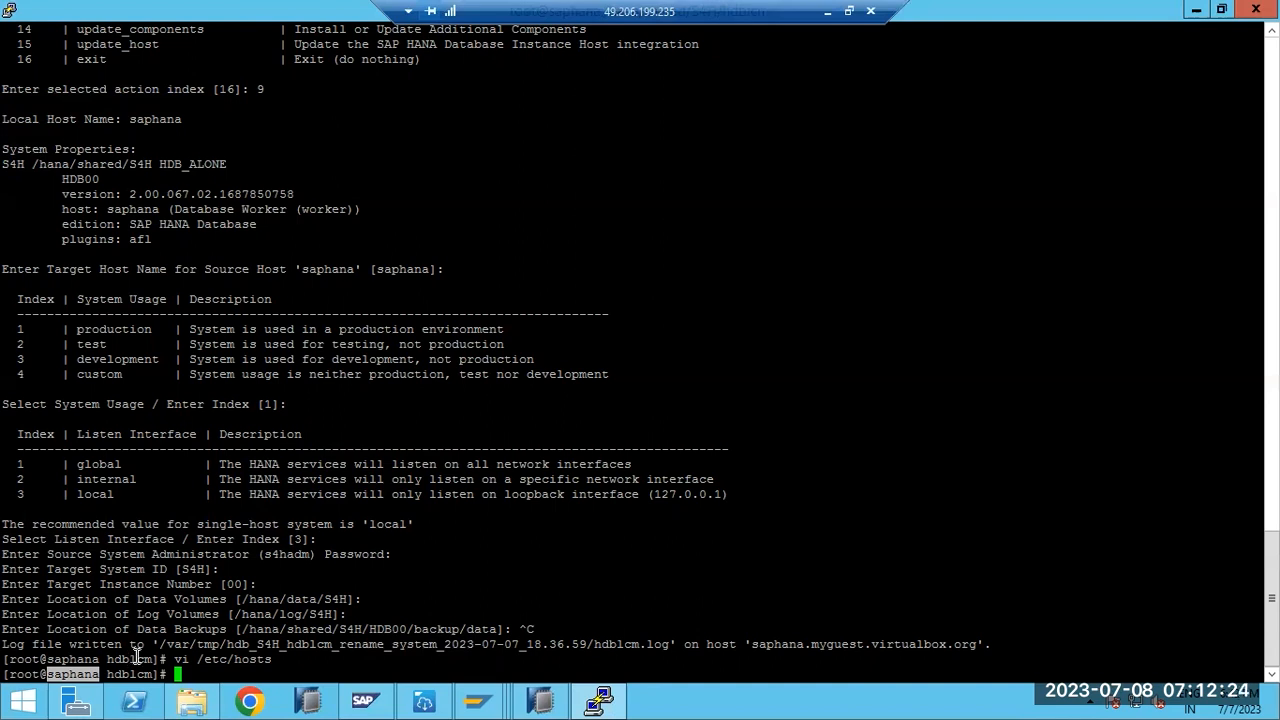
double_click(192, 614)
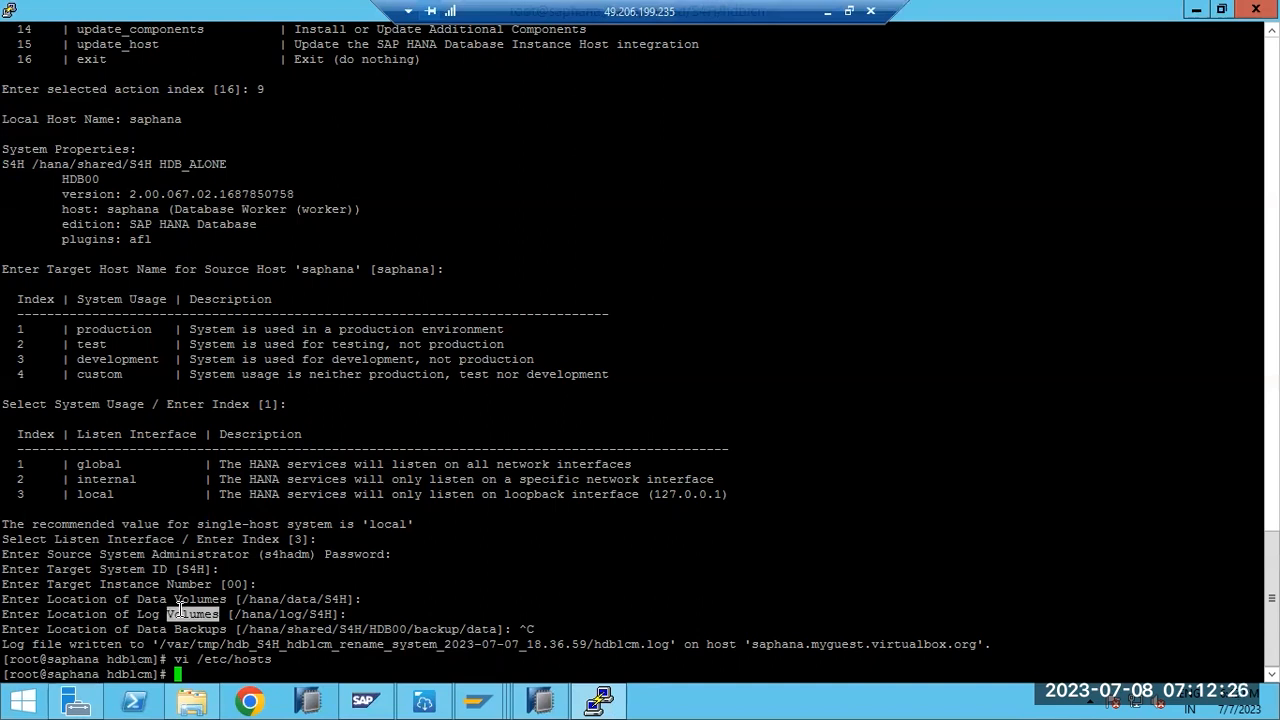
double_click(87, 674)
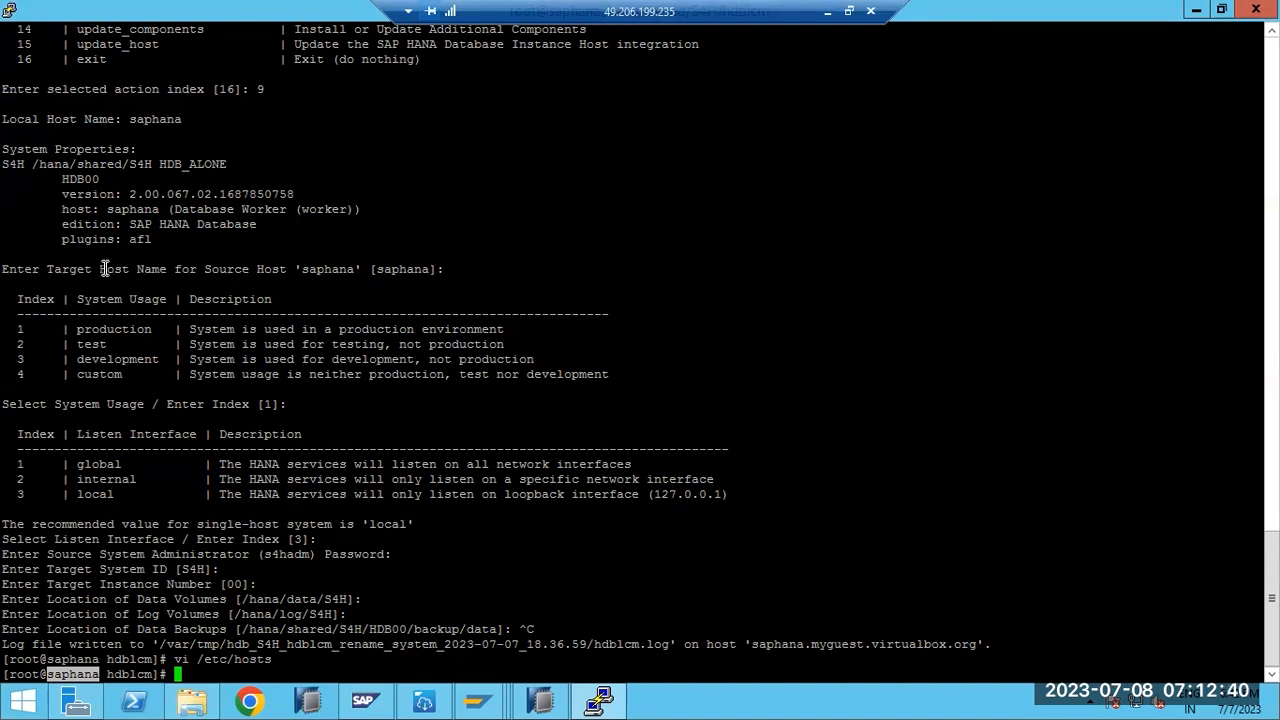
drag(92, 209, 275, 494)
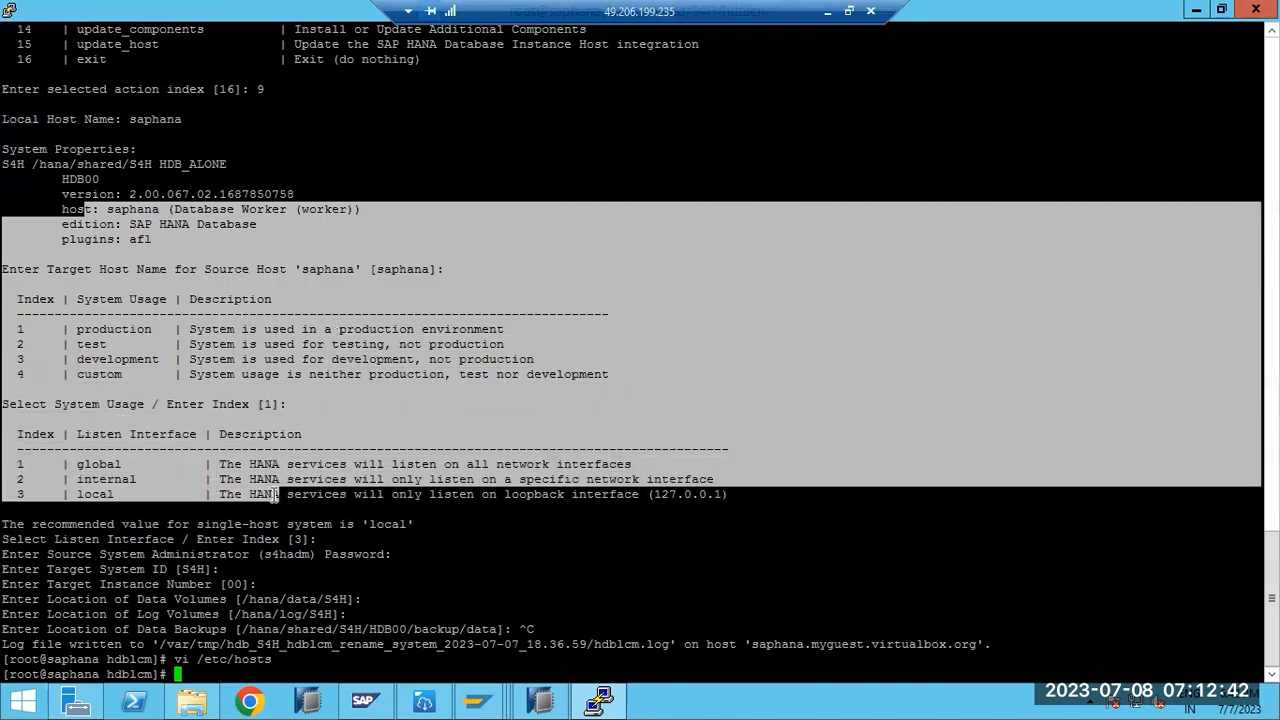
click(188, 430)
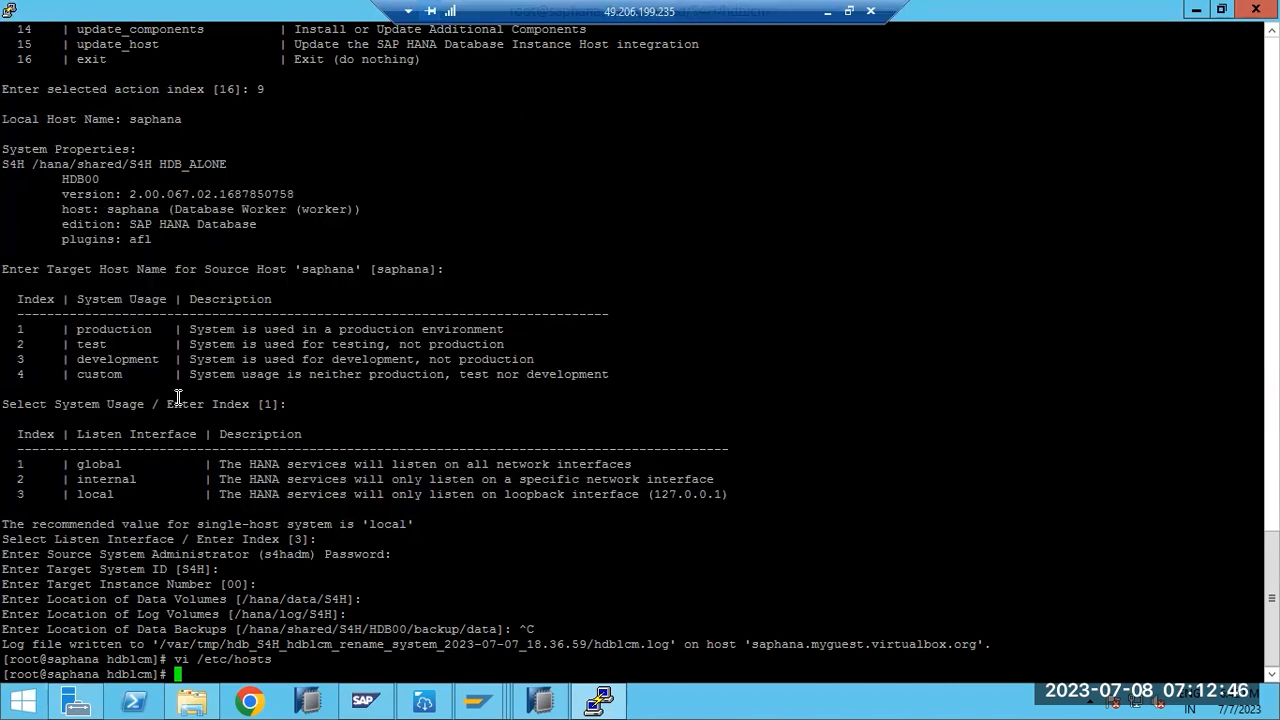
double_click(83, 673)
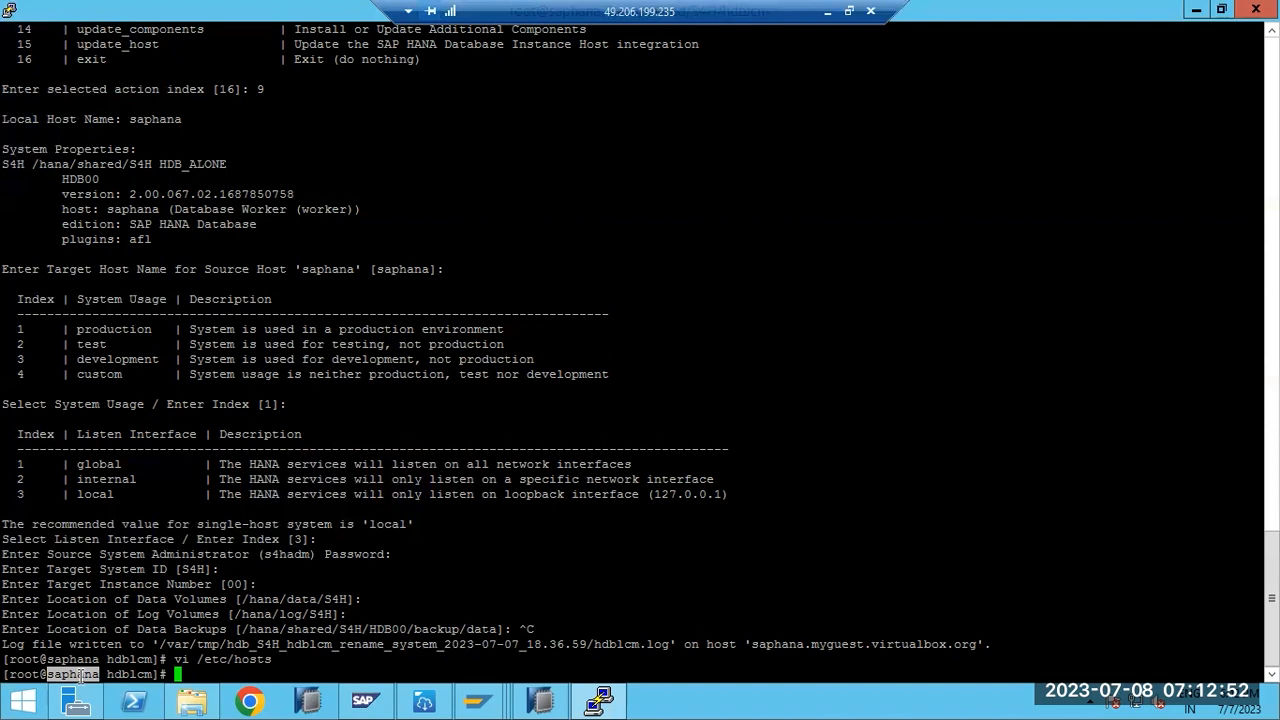
double_click(81, 675)
scroll(214, 494, up, 7)
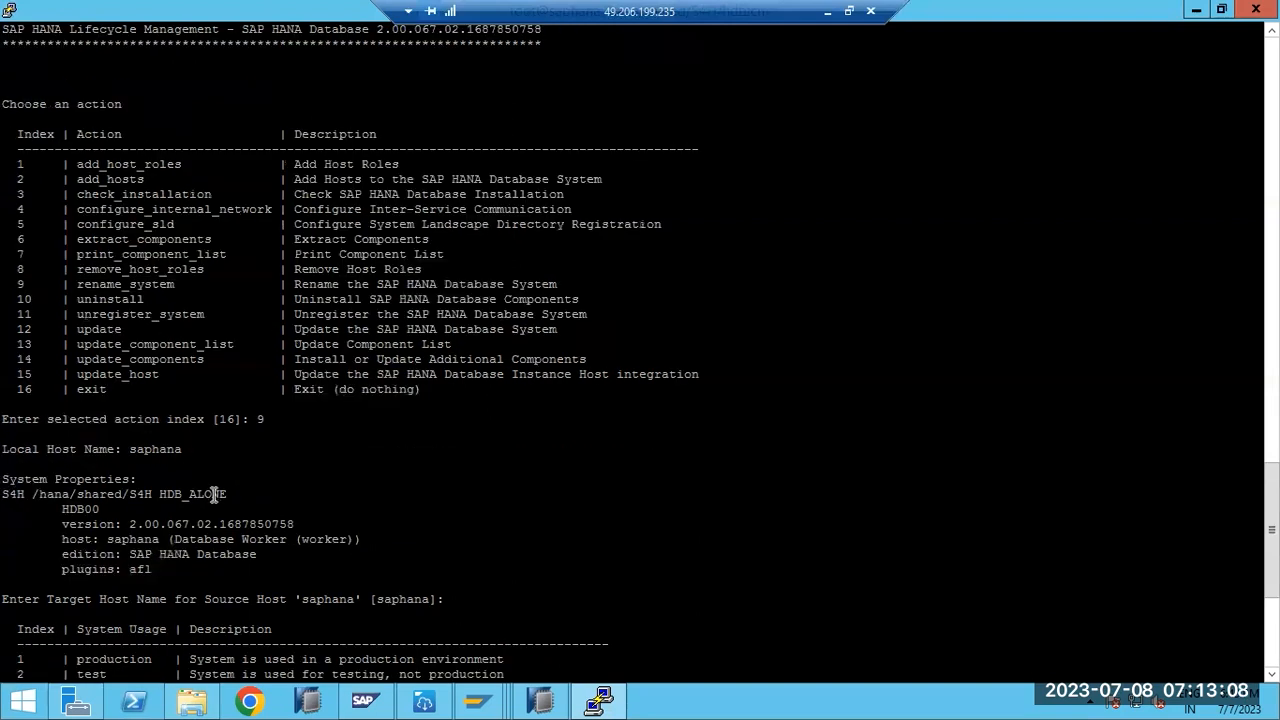
double_click(137, 284)
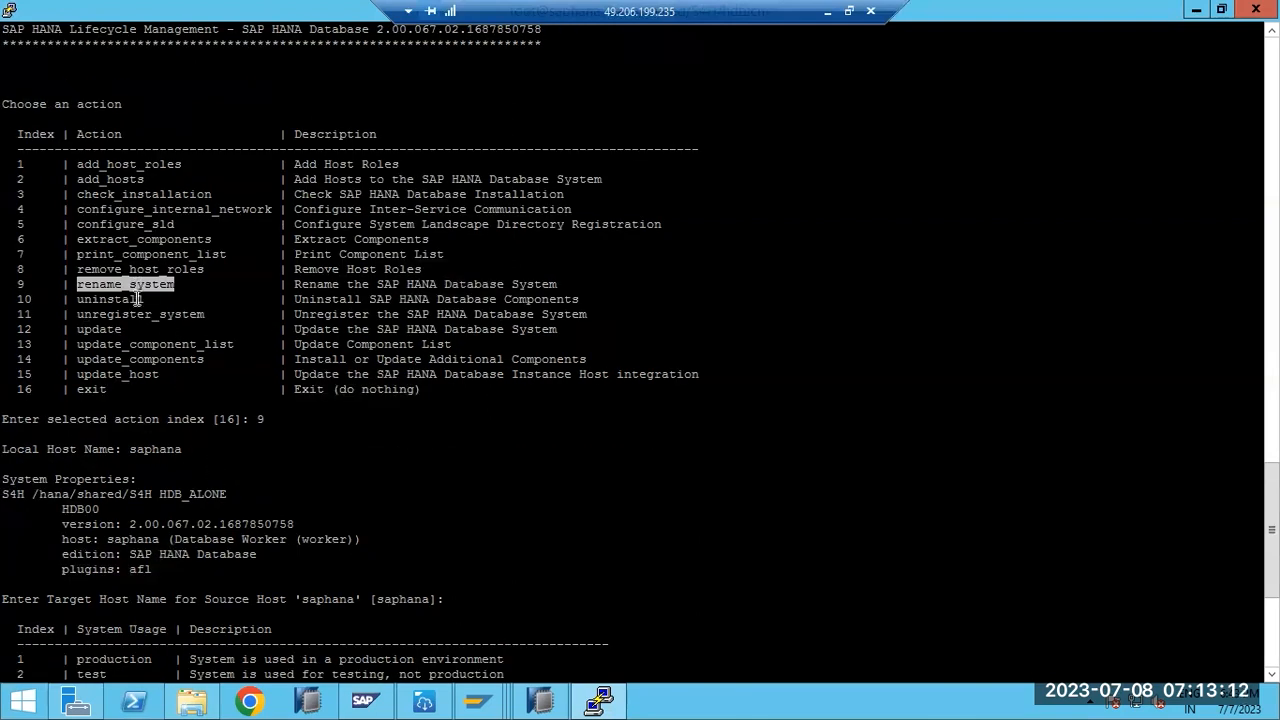
scroll(184, 395, down, 7)
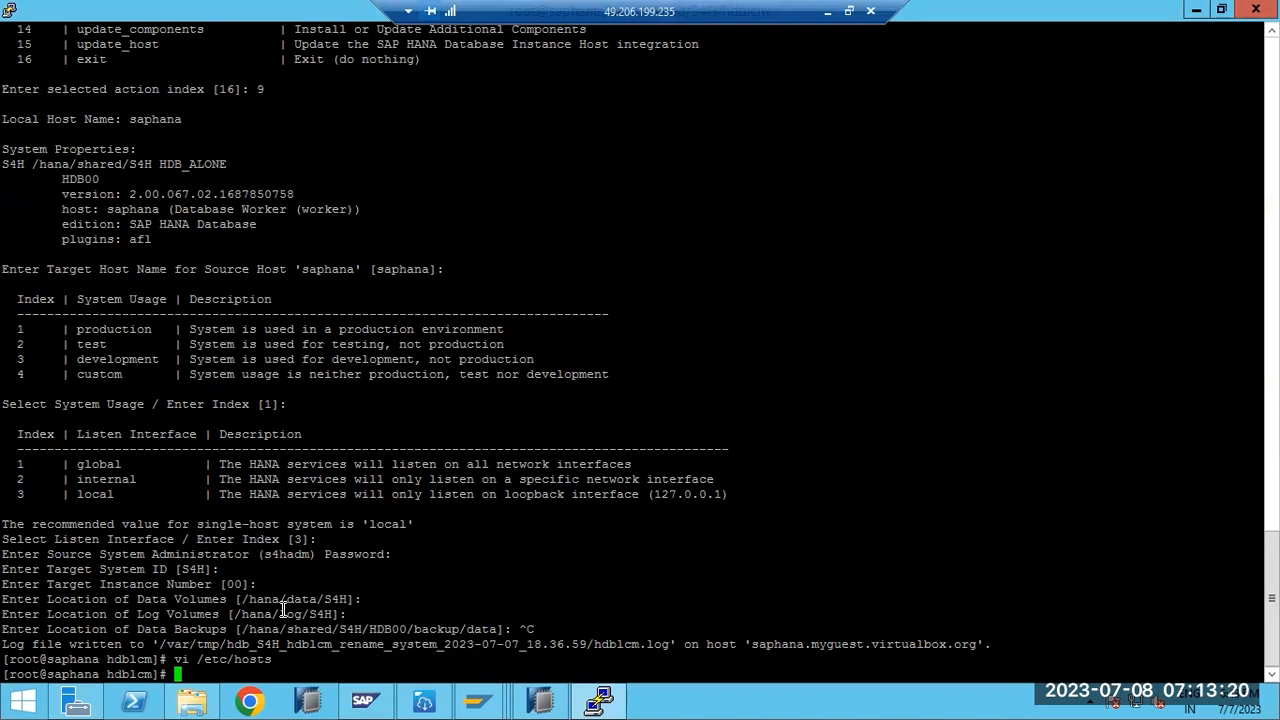
drag(279, 613, 330, 608)
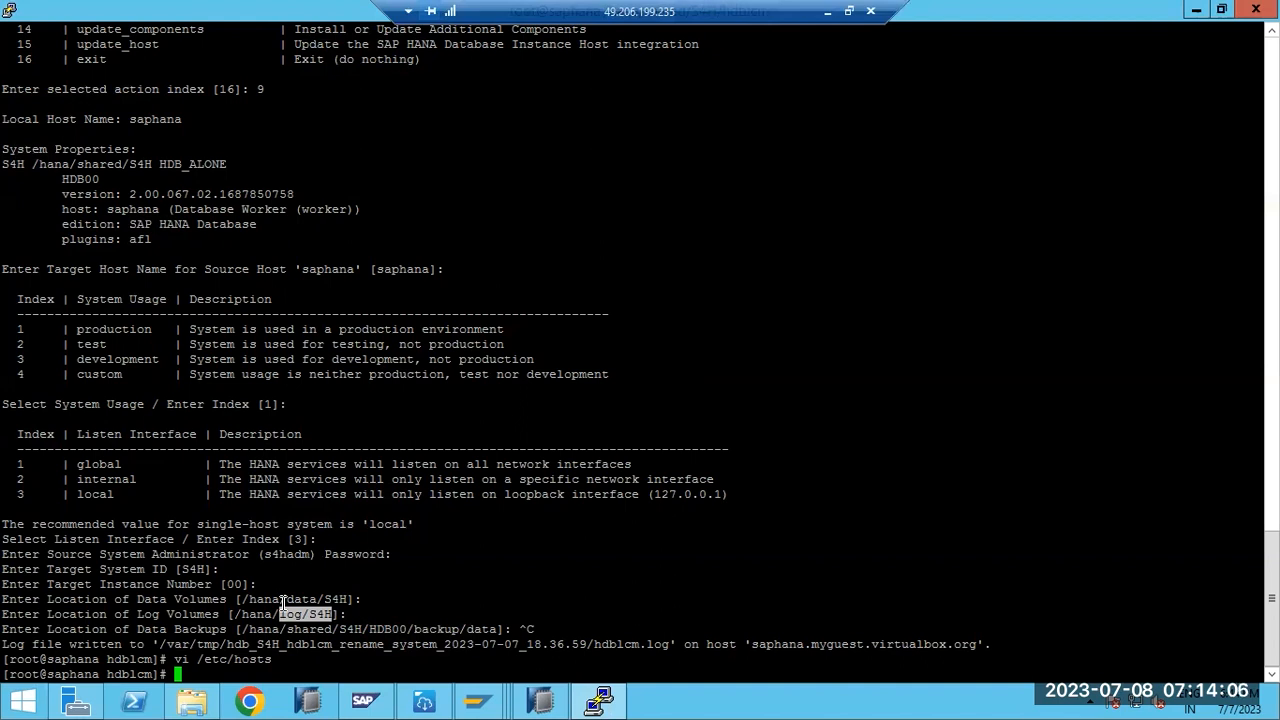
double_click(58, 675)
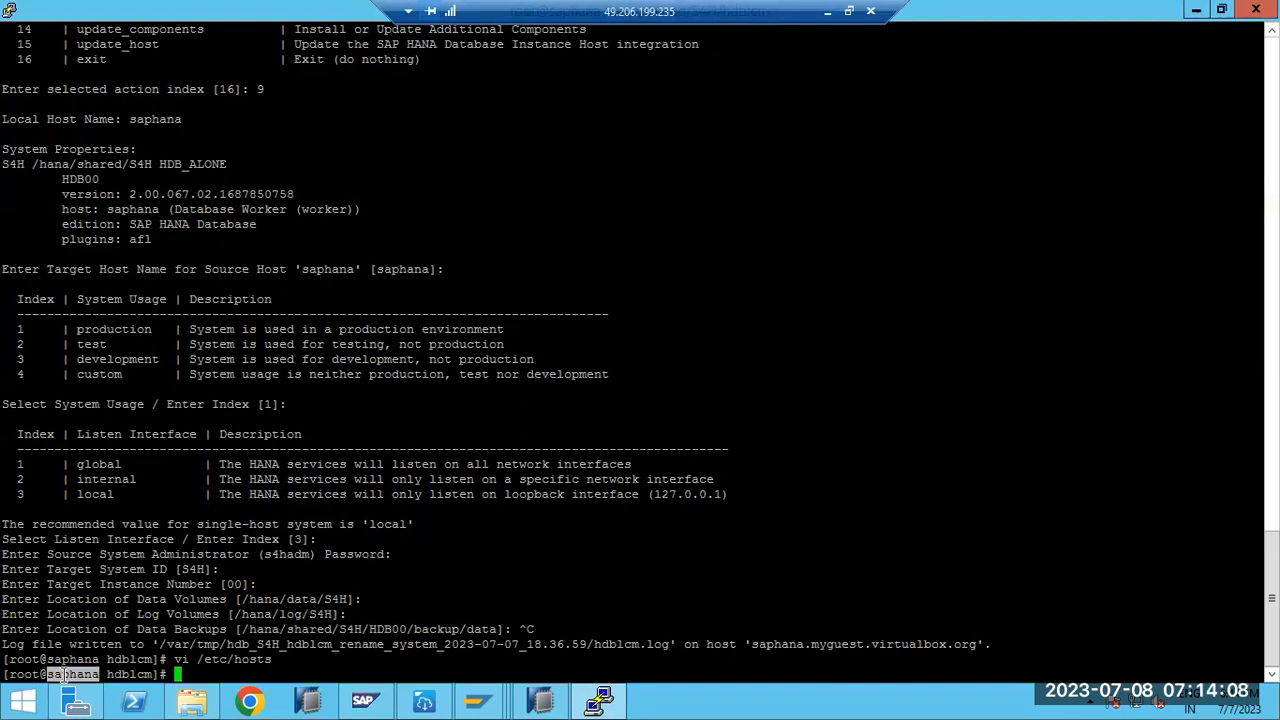
double_click(63, 675)
click(100, 674)
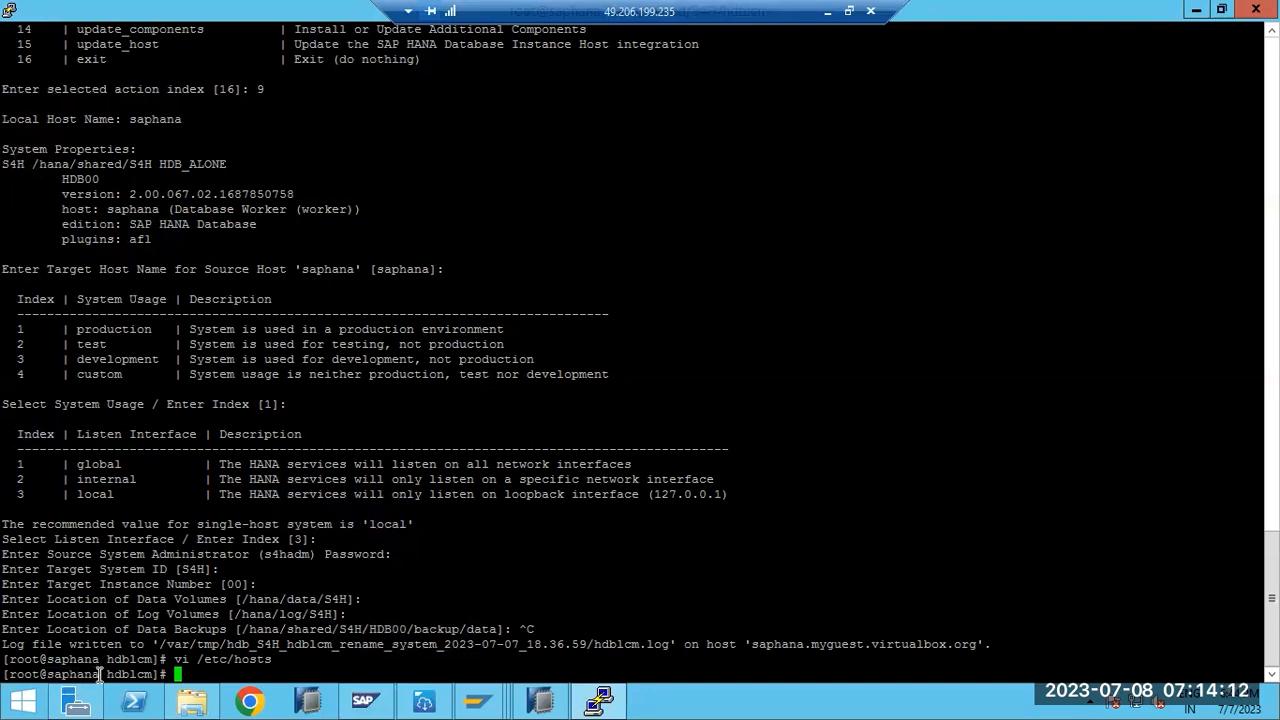
text(vi /etc/hostname)
key(Return)
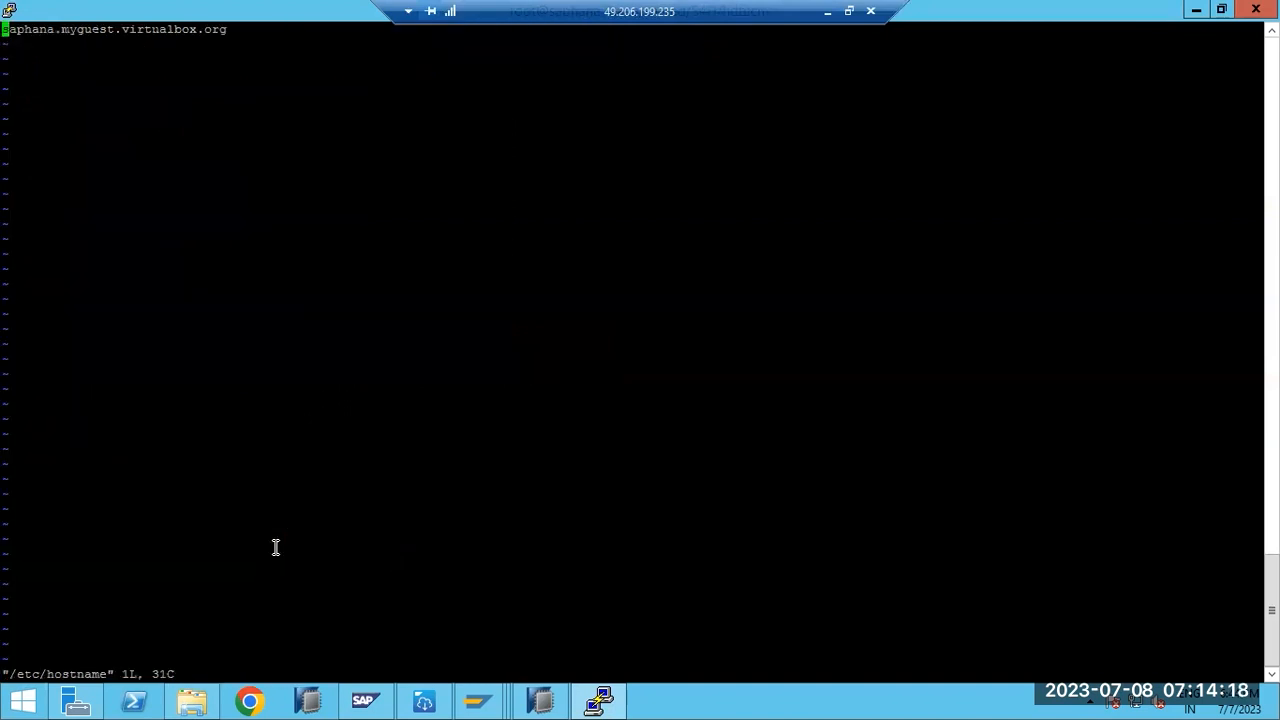
double_click(33, 29)
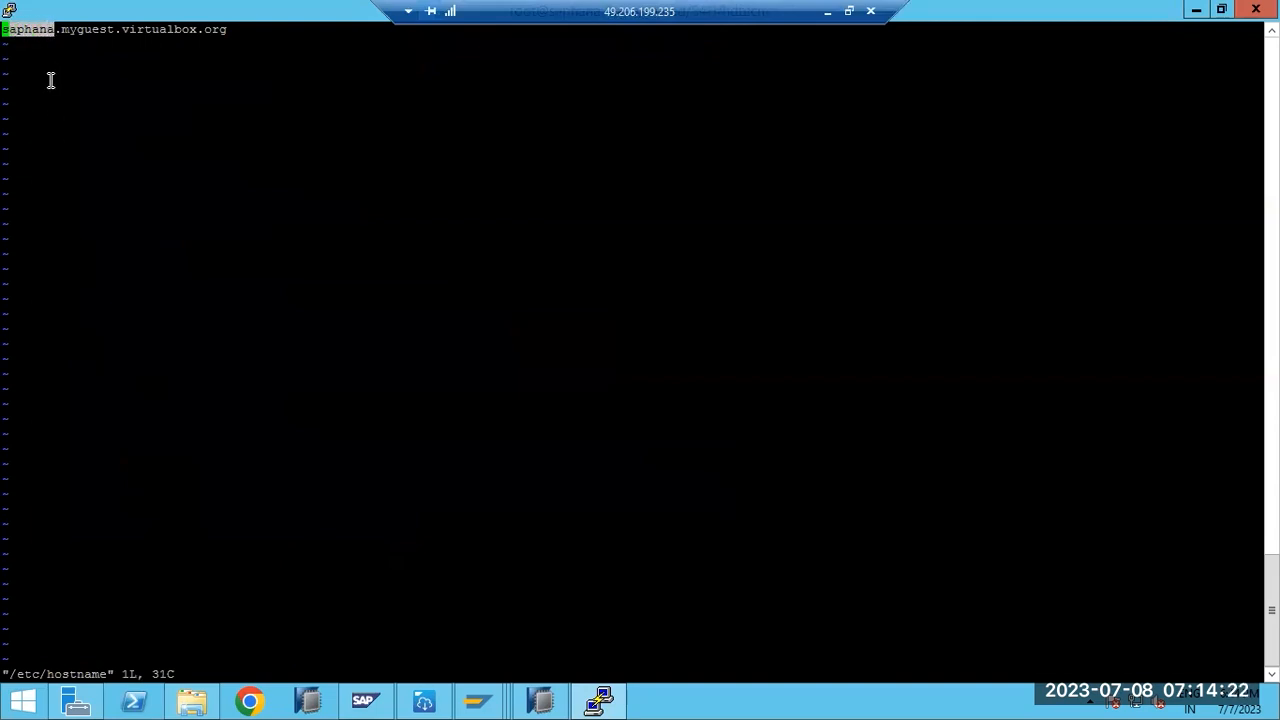
click(55, 30)
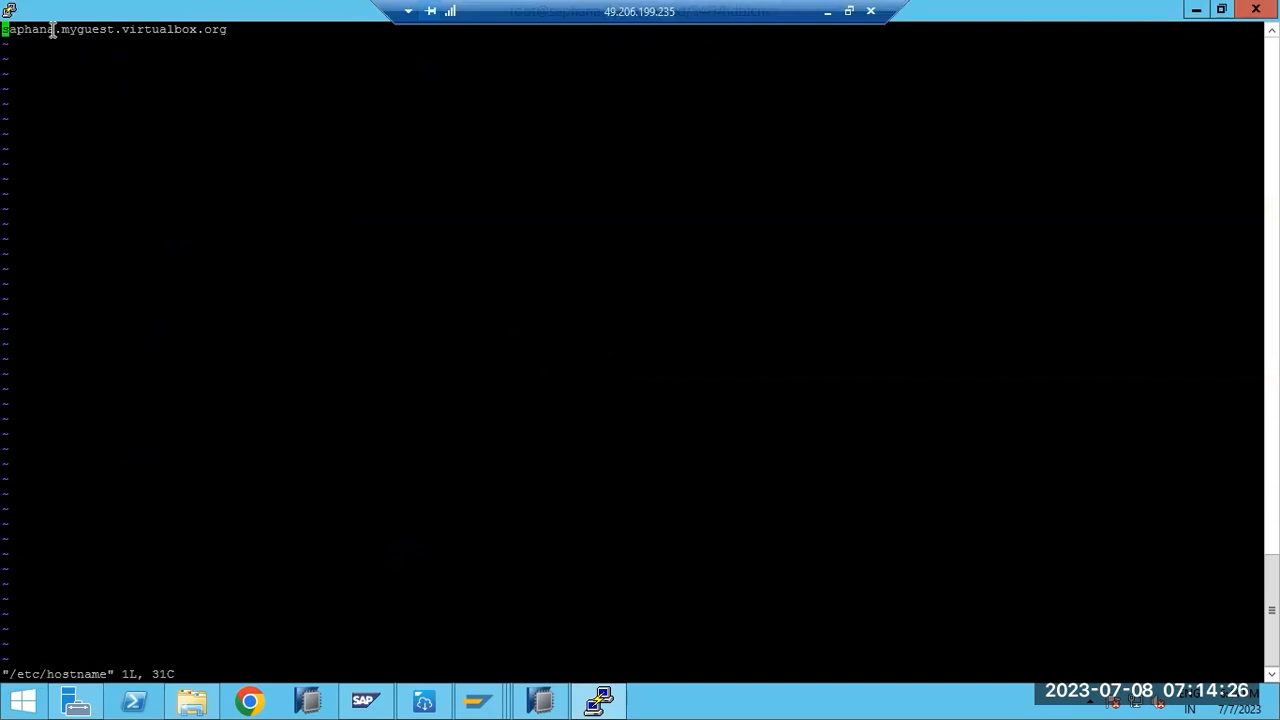
drag(6, 30, 53, 30)
triple_click(53, 30)
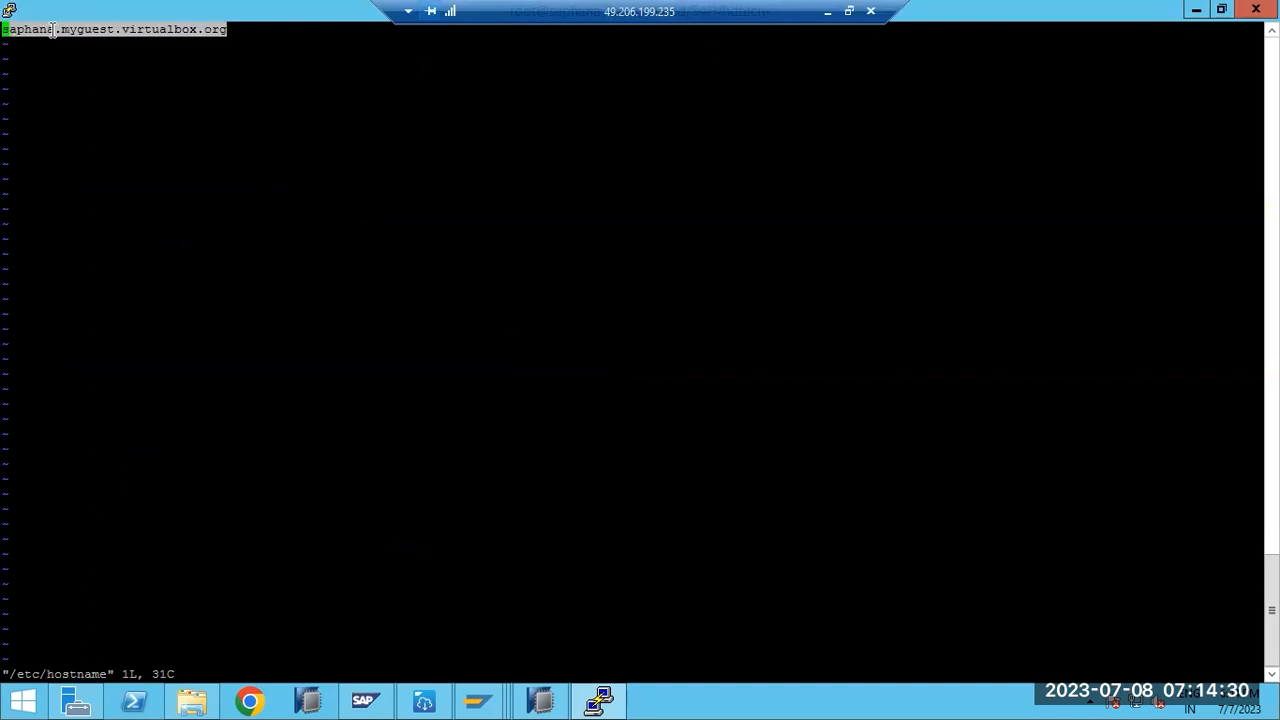
click(53, 30)
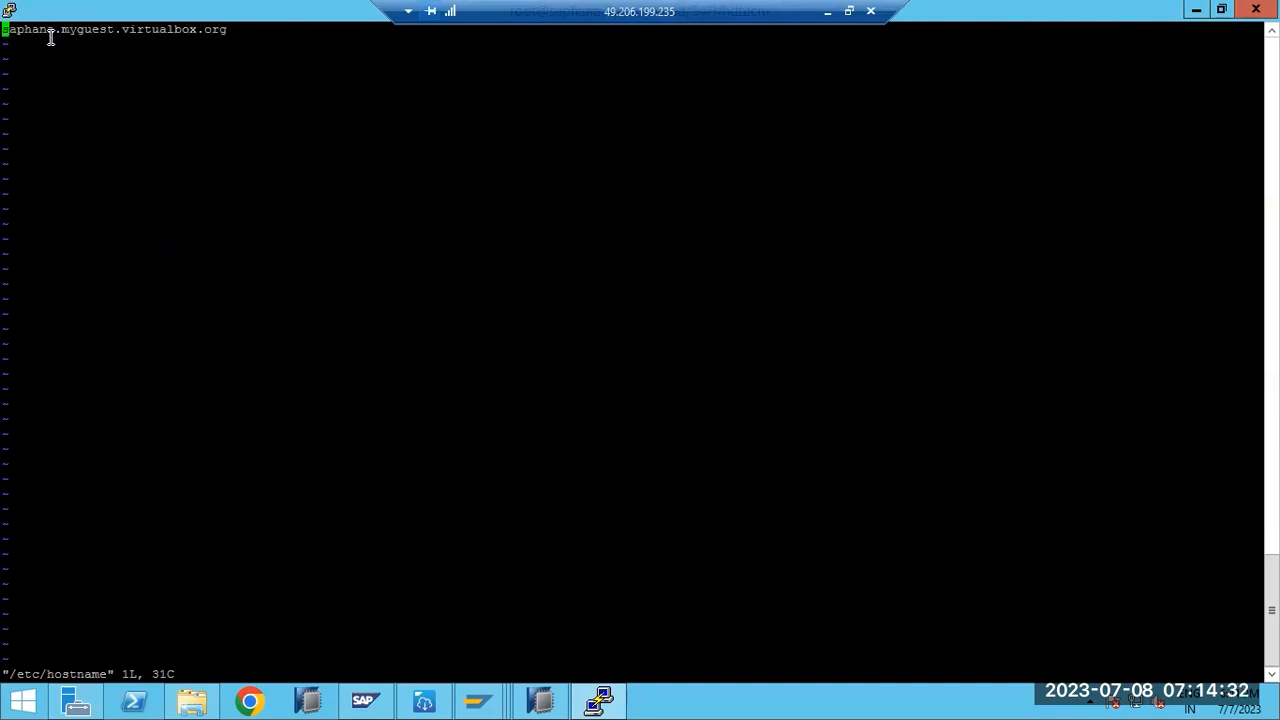
text(:q!)
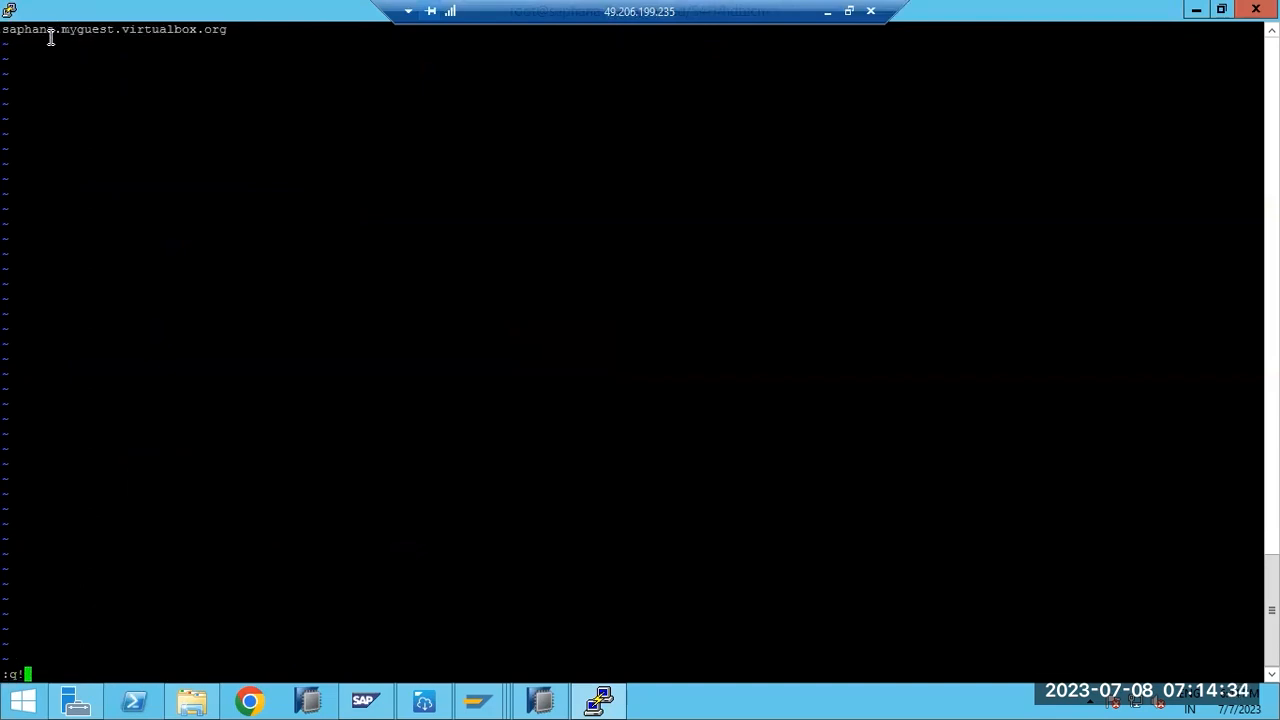
key(Return)
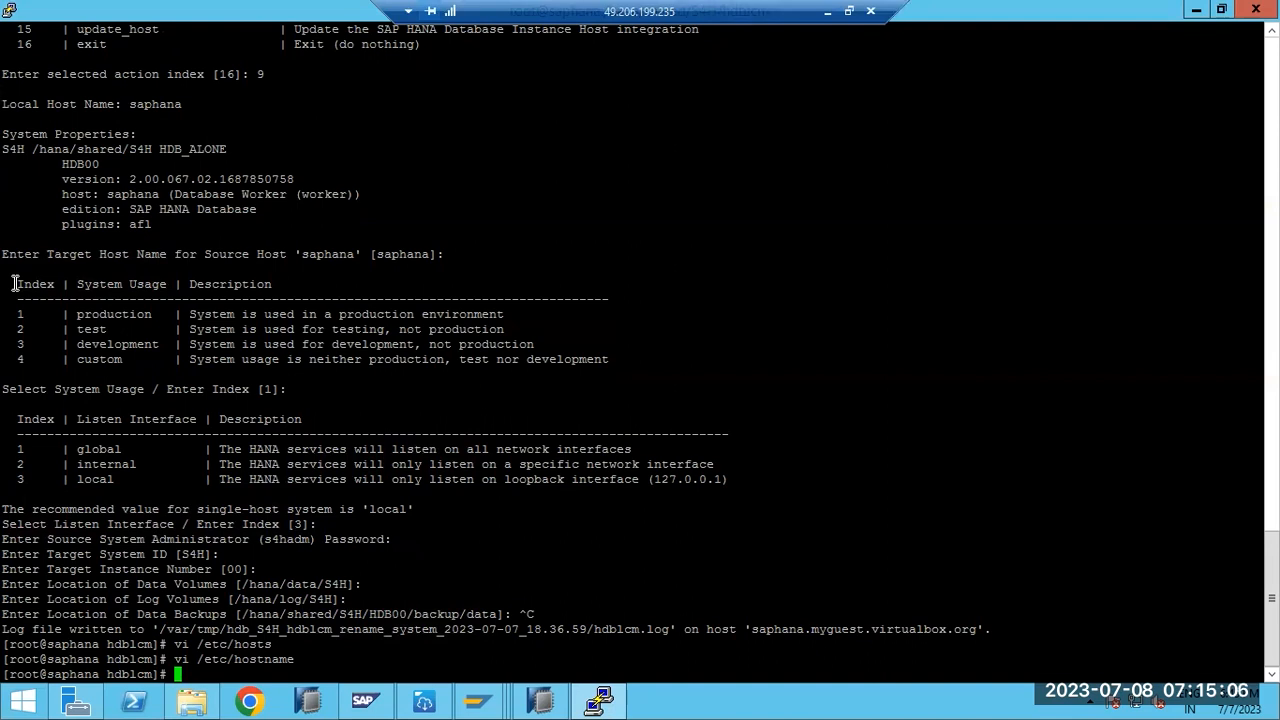
- List the installer directory with ls -ltr and launch ./hdblcm again
text(ls -ltr)
key(Return)
text(./)
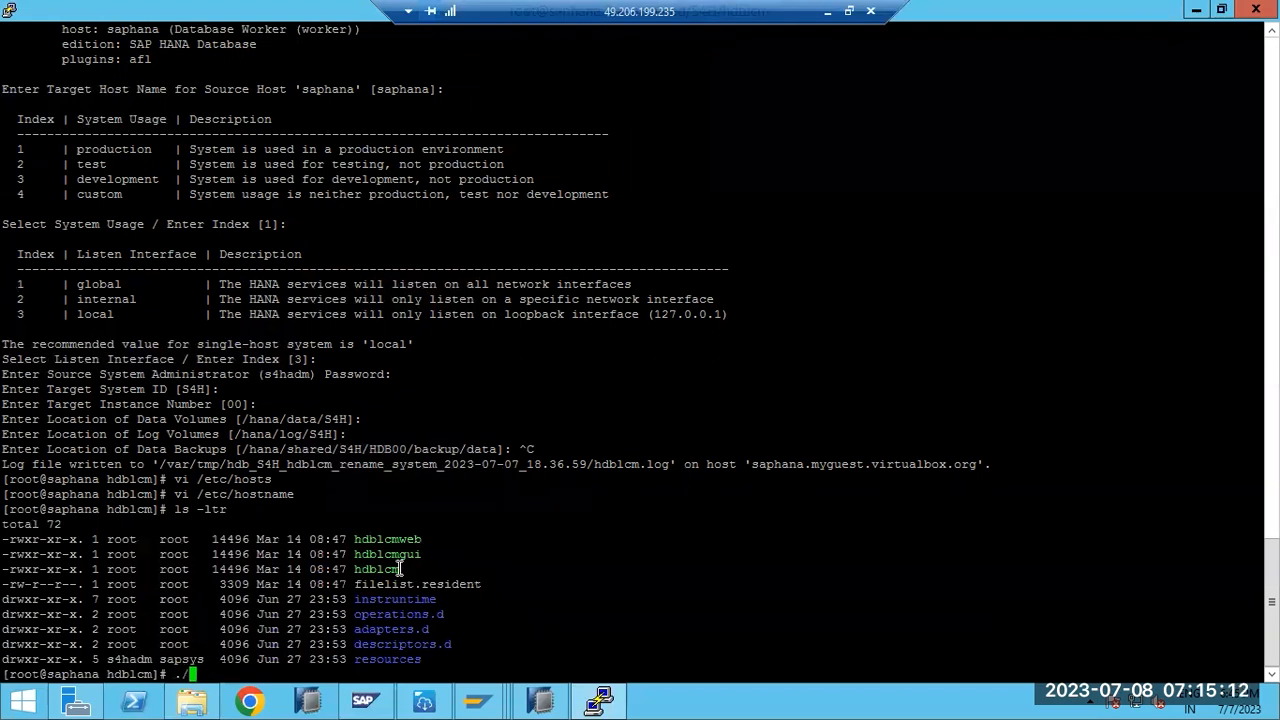
double_click(393, 568)
right_click(393, 568)
key(Return)
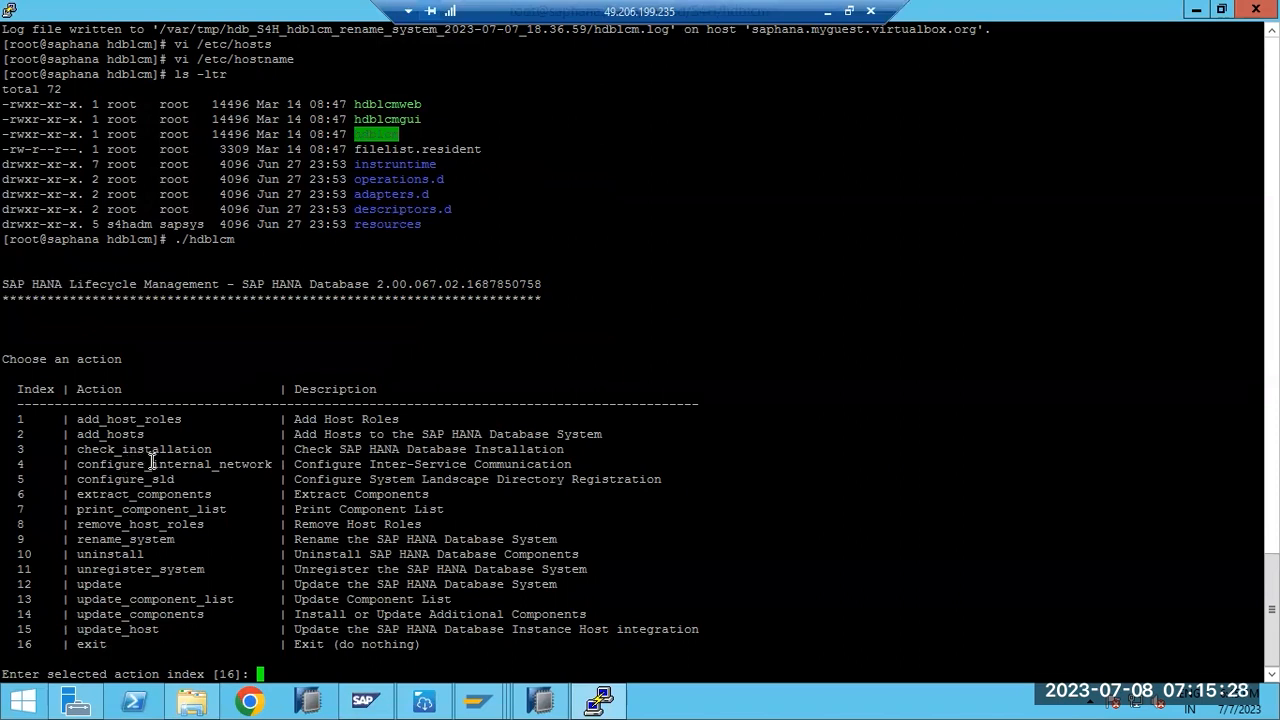
- Choose action 9, rename_system, in the hdblcm menu
click(140, 540)
double_click(140, 540)
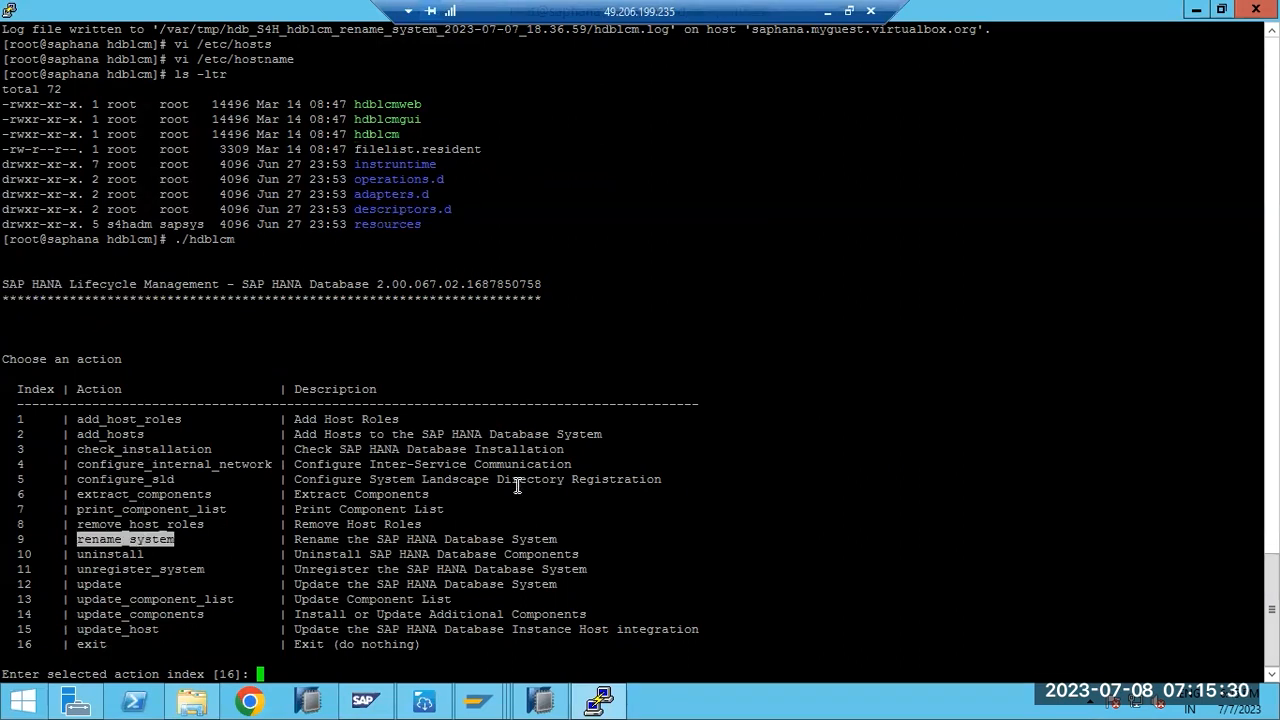
text(9)
key(Return)
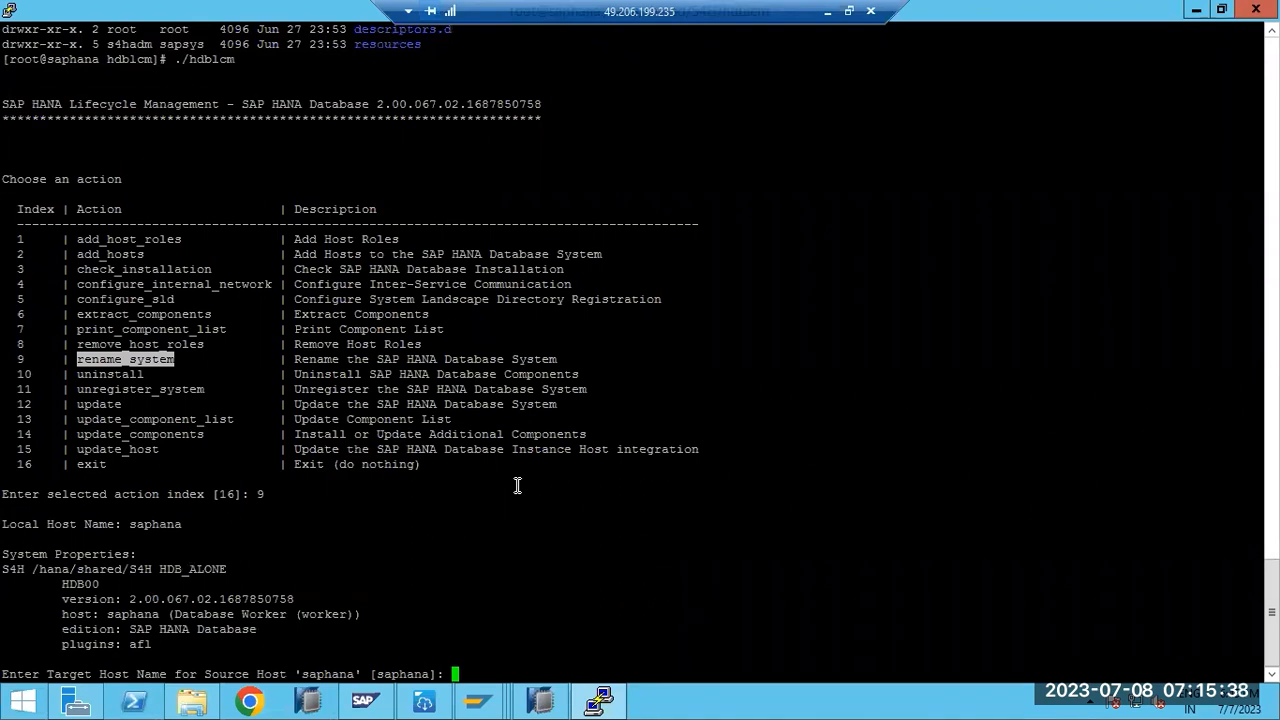
- Enter saphana1 as the target host name in place of saphana
text(saphana1)
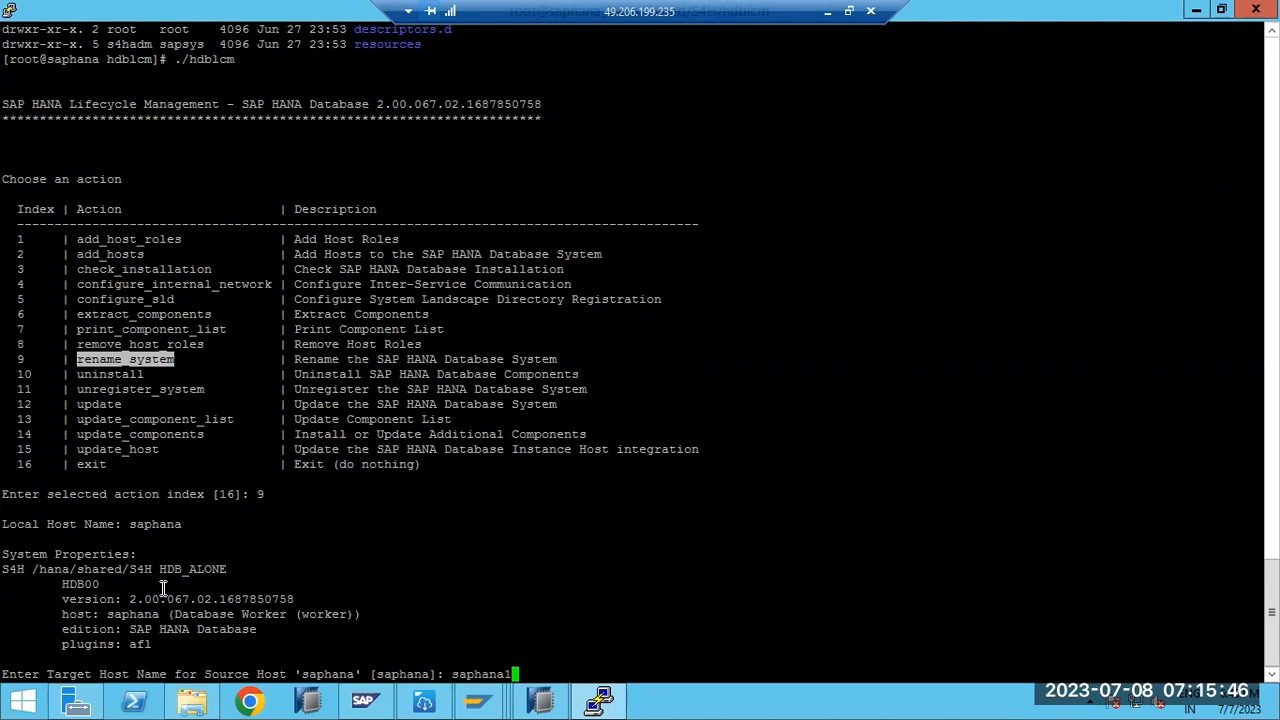
double_click(319, 674)
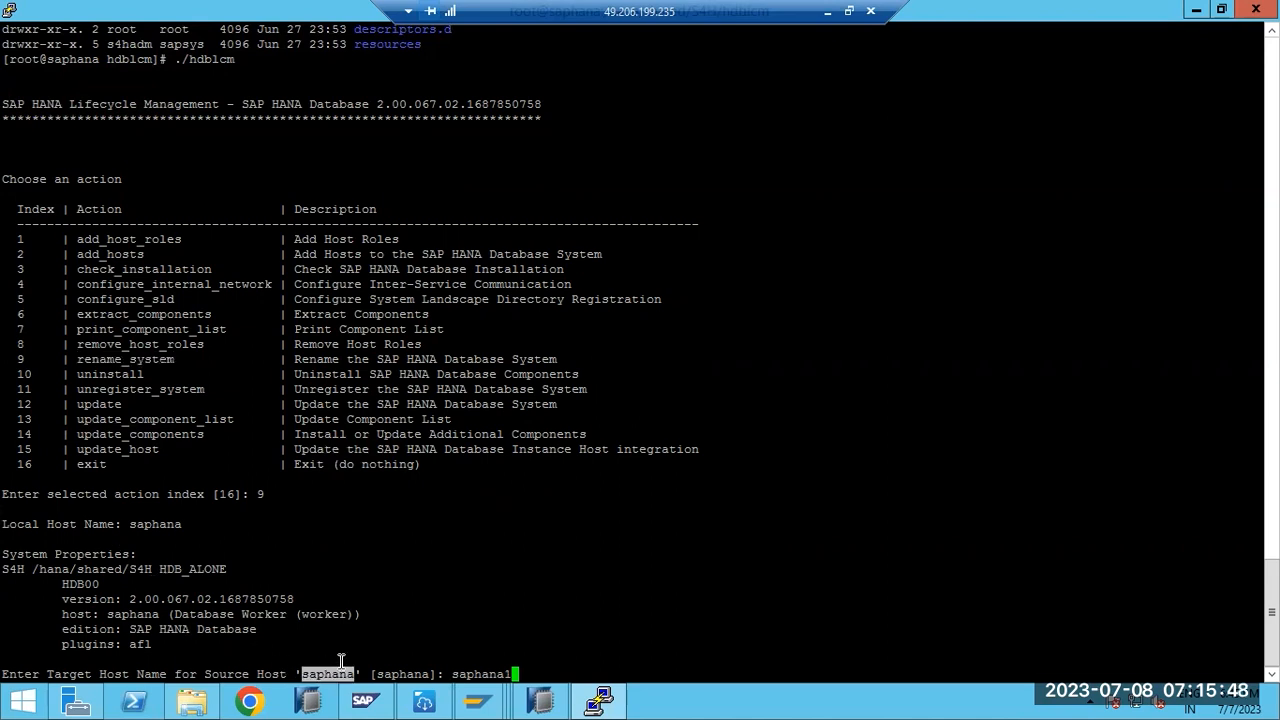
double_click(467, 674)
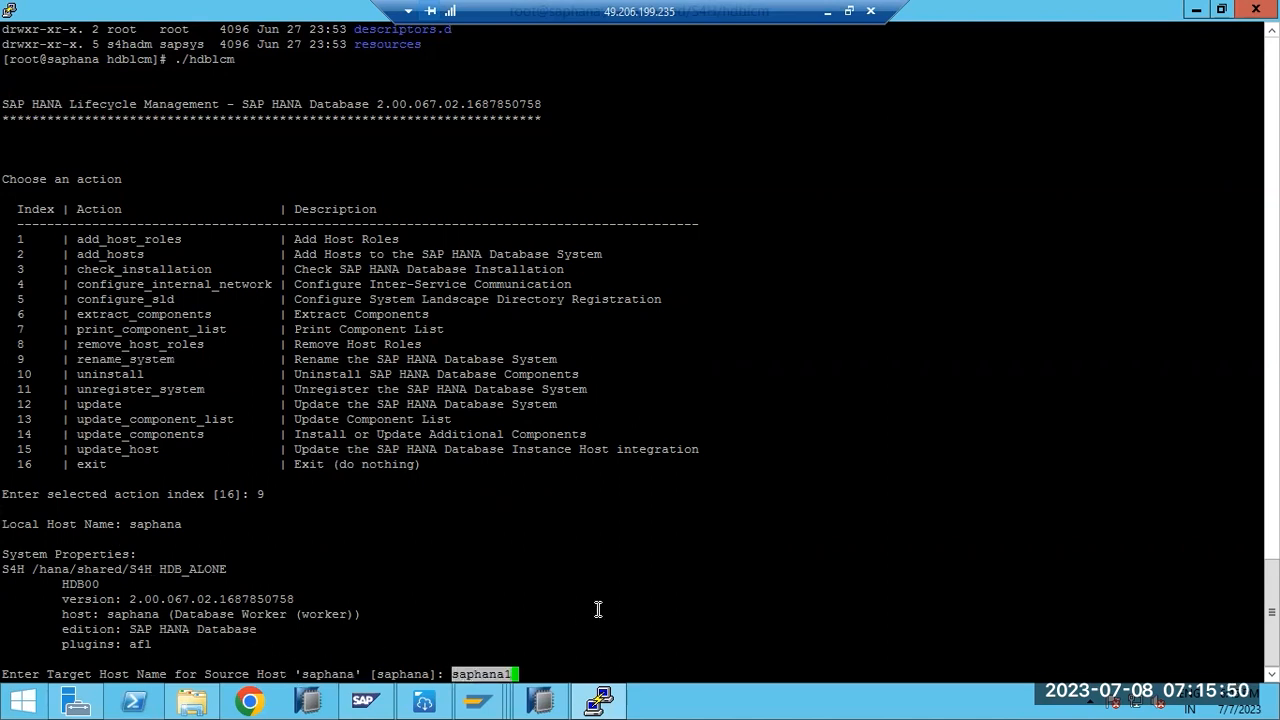
key(Return)
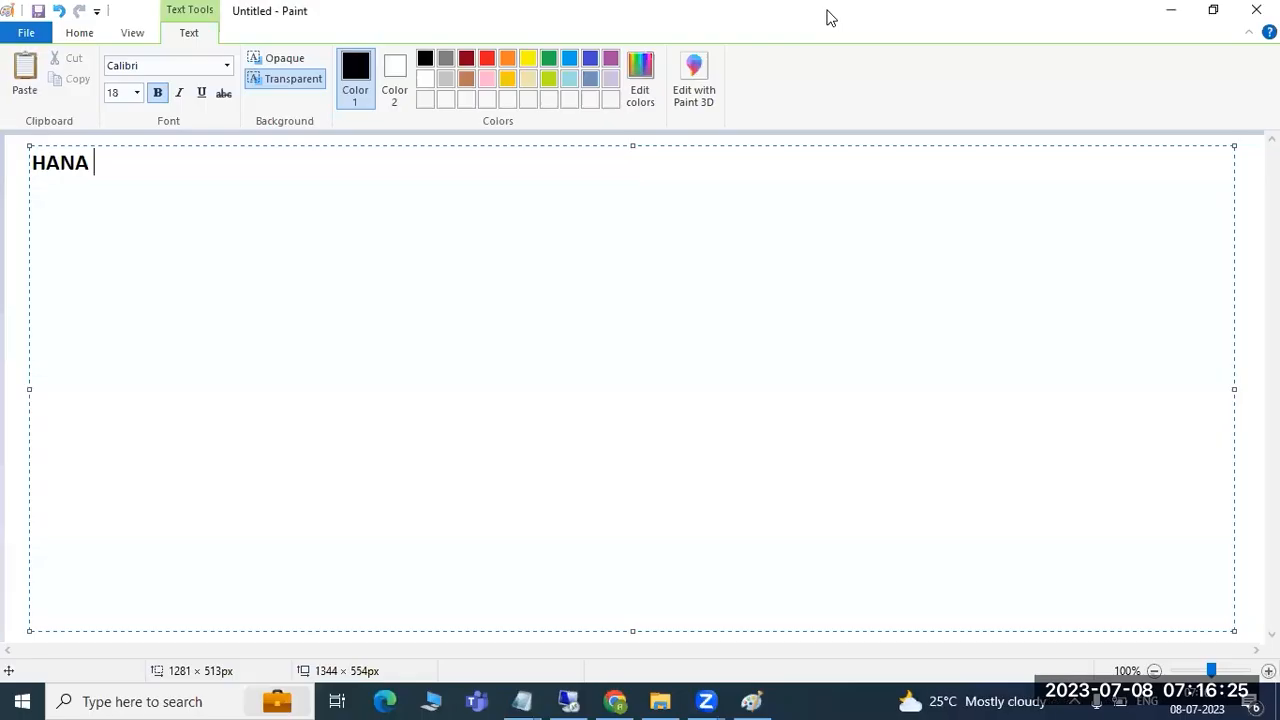
- In Paint, draw a left rectangle with a short bar beneath it and a second rectangle to its right
click(827, 12)
click(20, 183)
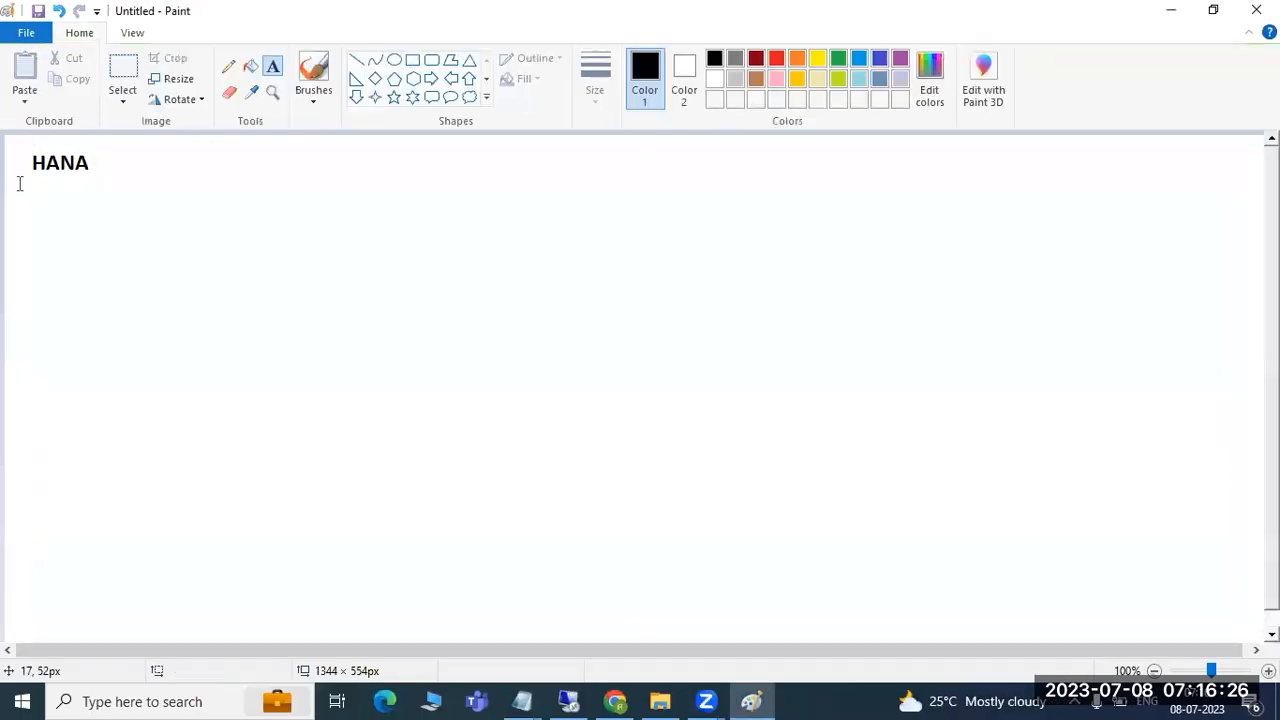
click(412, 59)
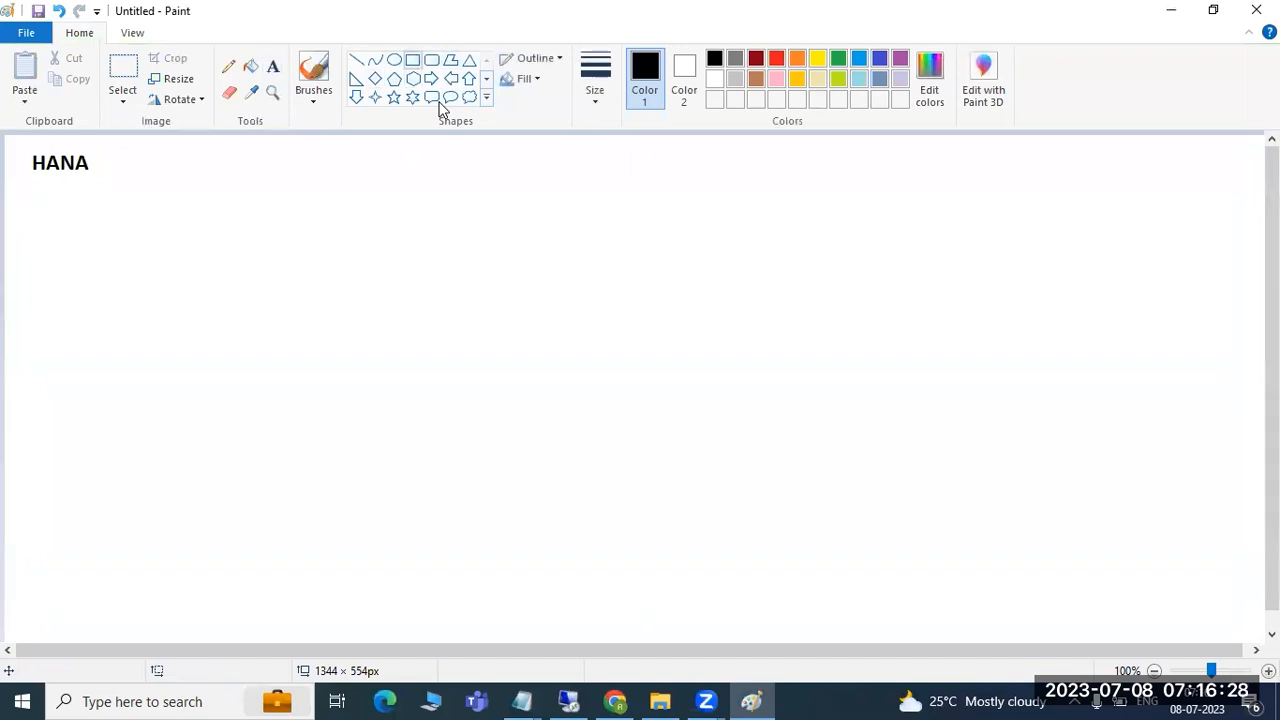
drag(107, 225, 480, 465)
drag(220, 493, 265, 496)
drag(586, 222, 981, 462)
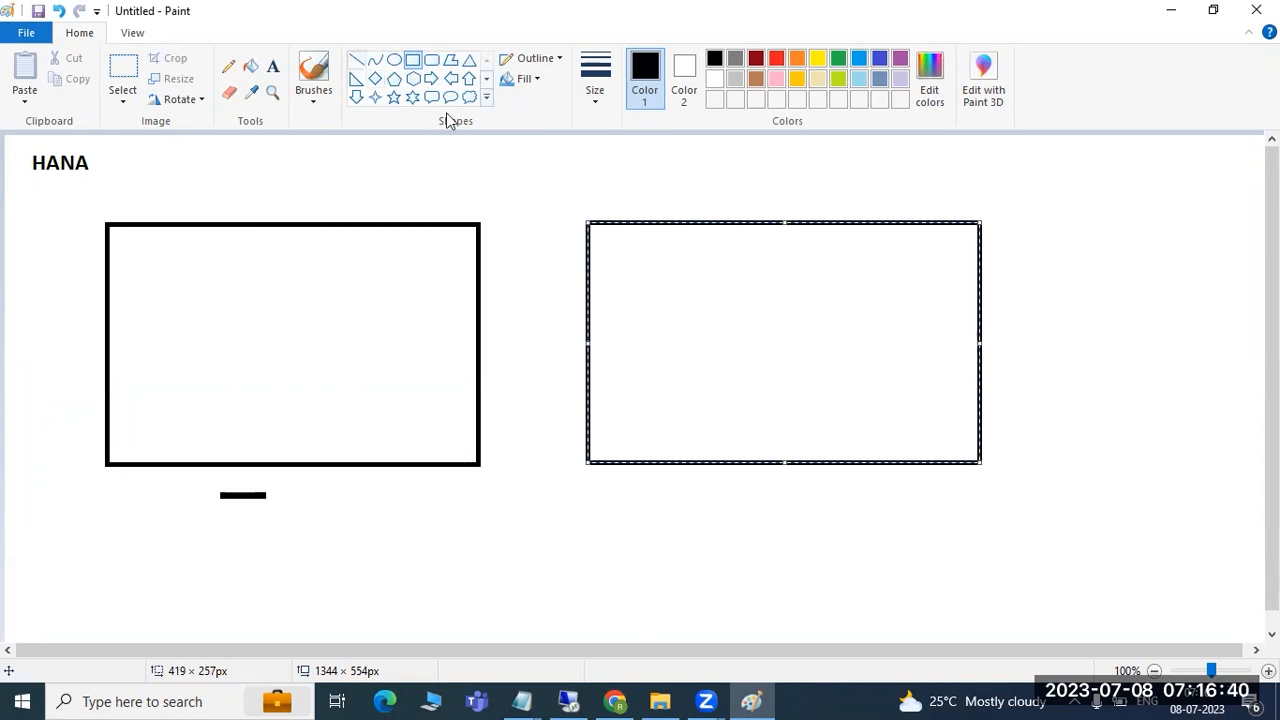
click(356, 60)
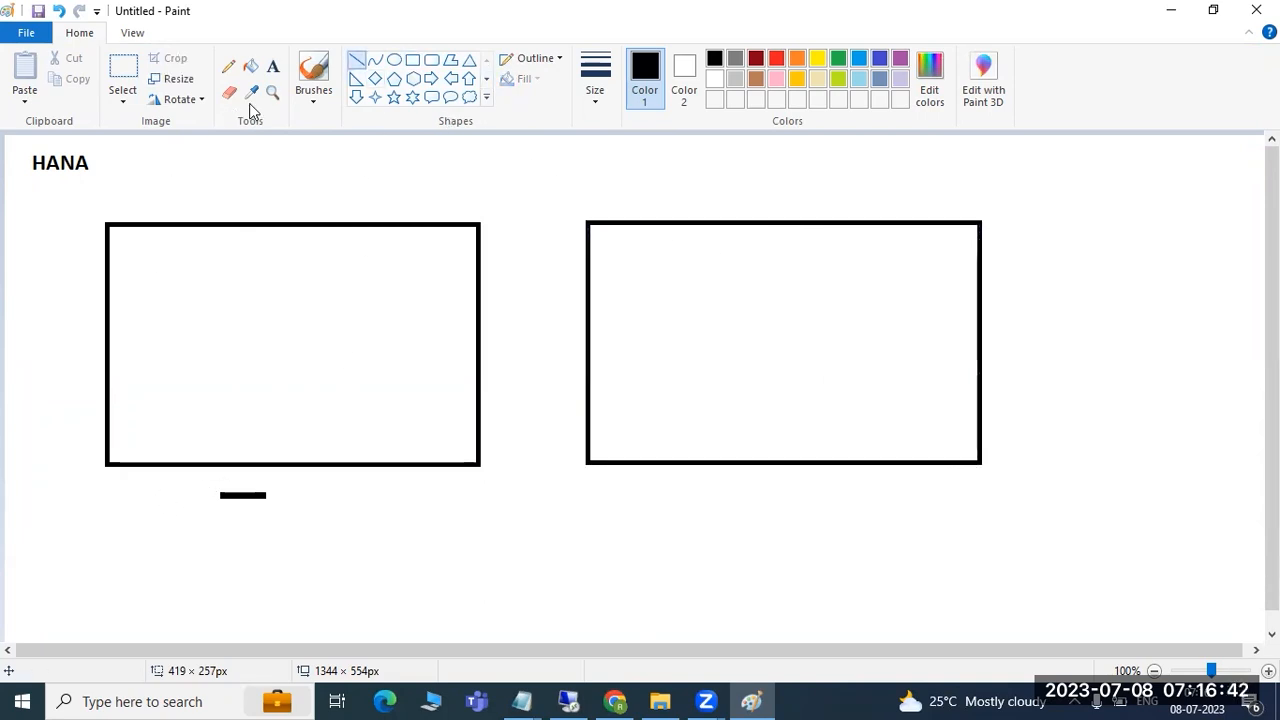
- Add the label SAPHANA1 in a text box under the left rectangle
click(272, 66)
drag(174, 508, 423, 537)
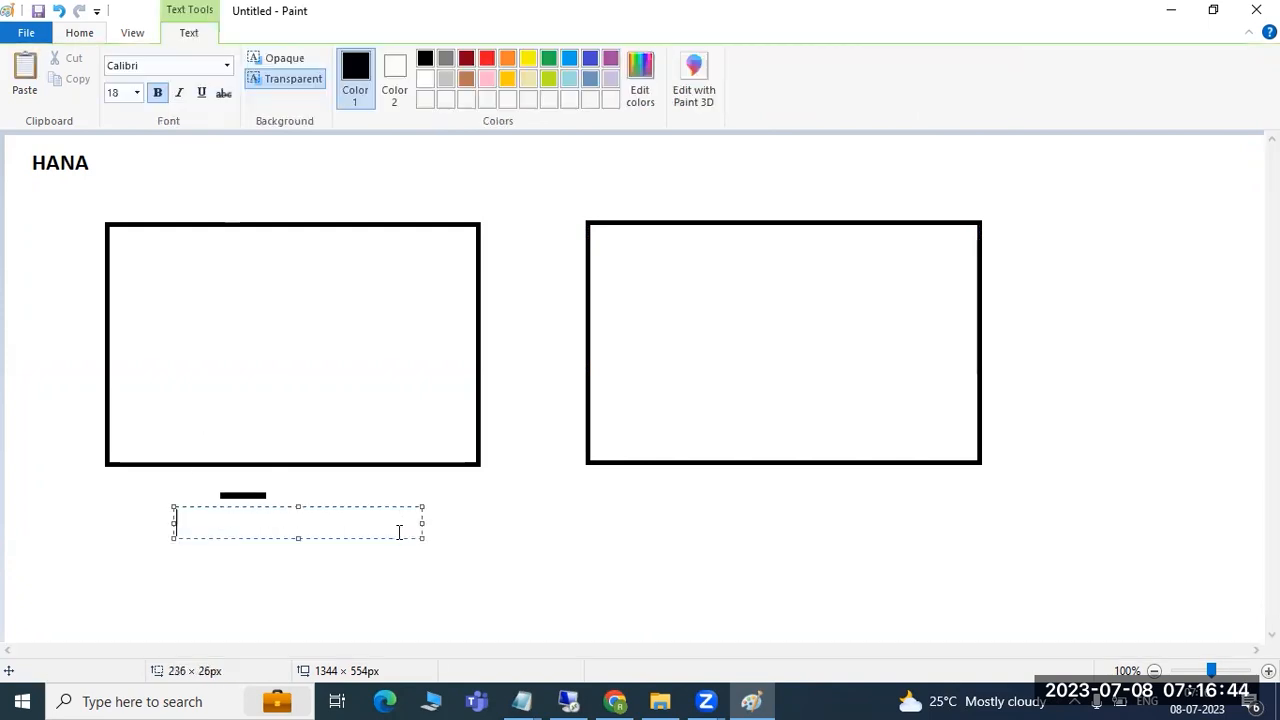
text(SAPHANA1)
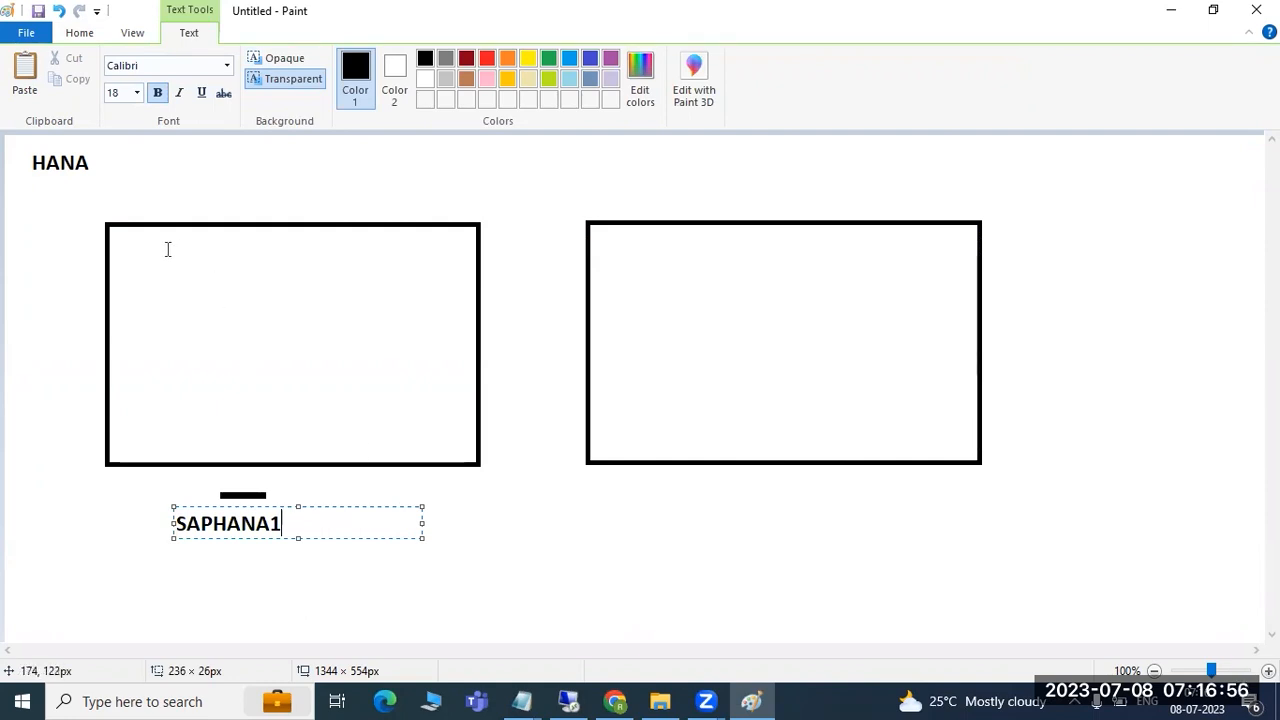
- Write 'saphana to saphana1' inside the left rectangle, correcting the 'sapahan1' typo
drag(168, 249, 376, 424)
text(saphana to sapahan1)
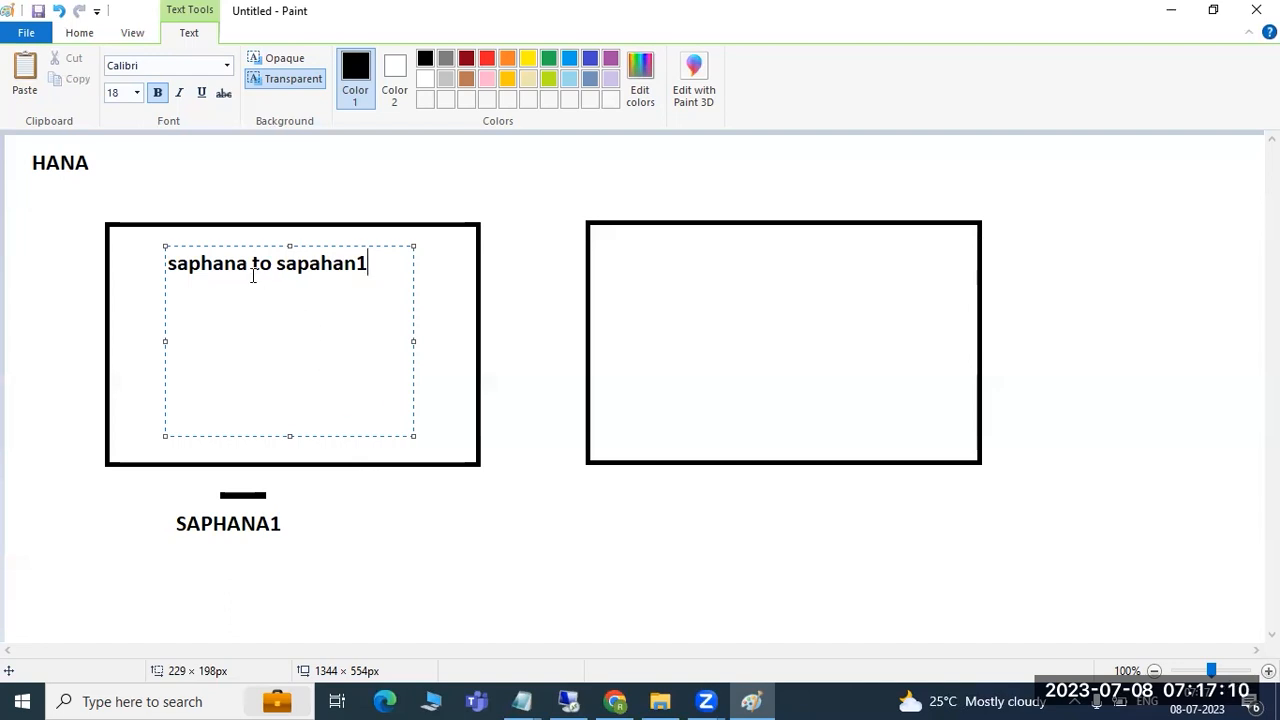
drag(249, 272, 157, 255)
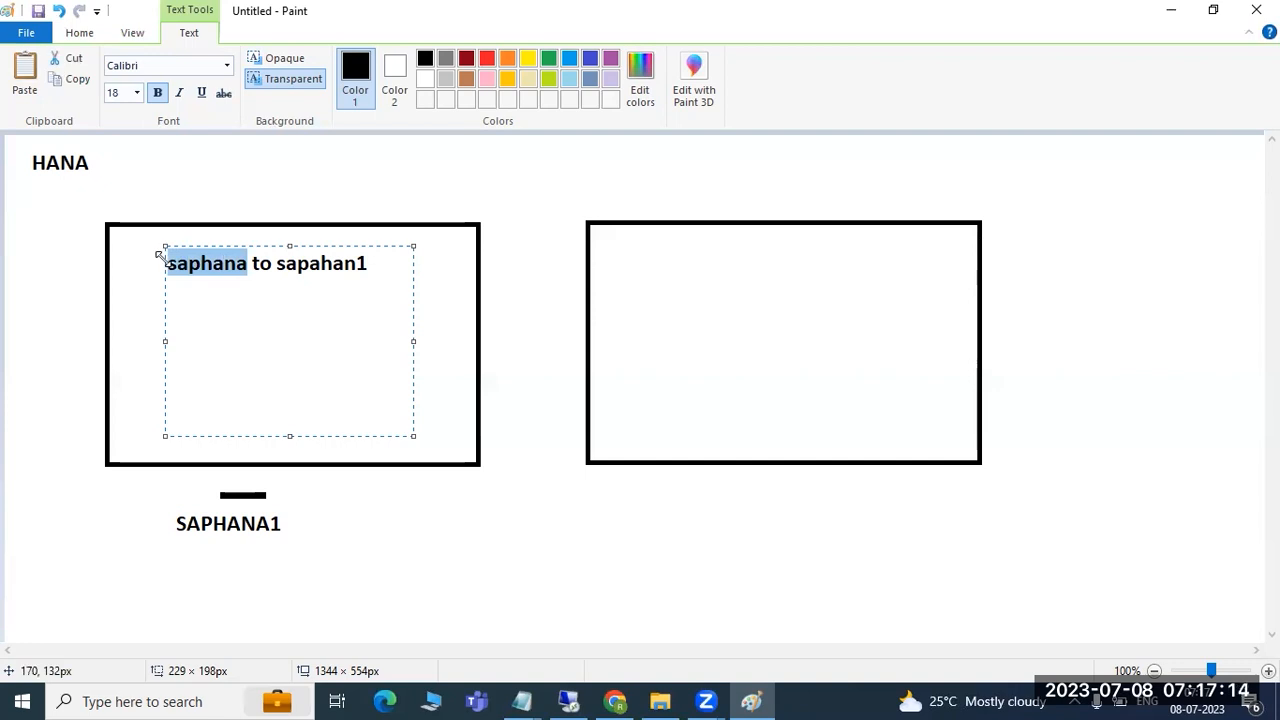
click(366, 267)
key(BackSpace)
key(BackSpace)
key(BackSpace)
key(BackSpace)
key(BackSpace)
text(hana1)
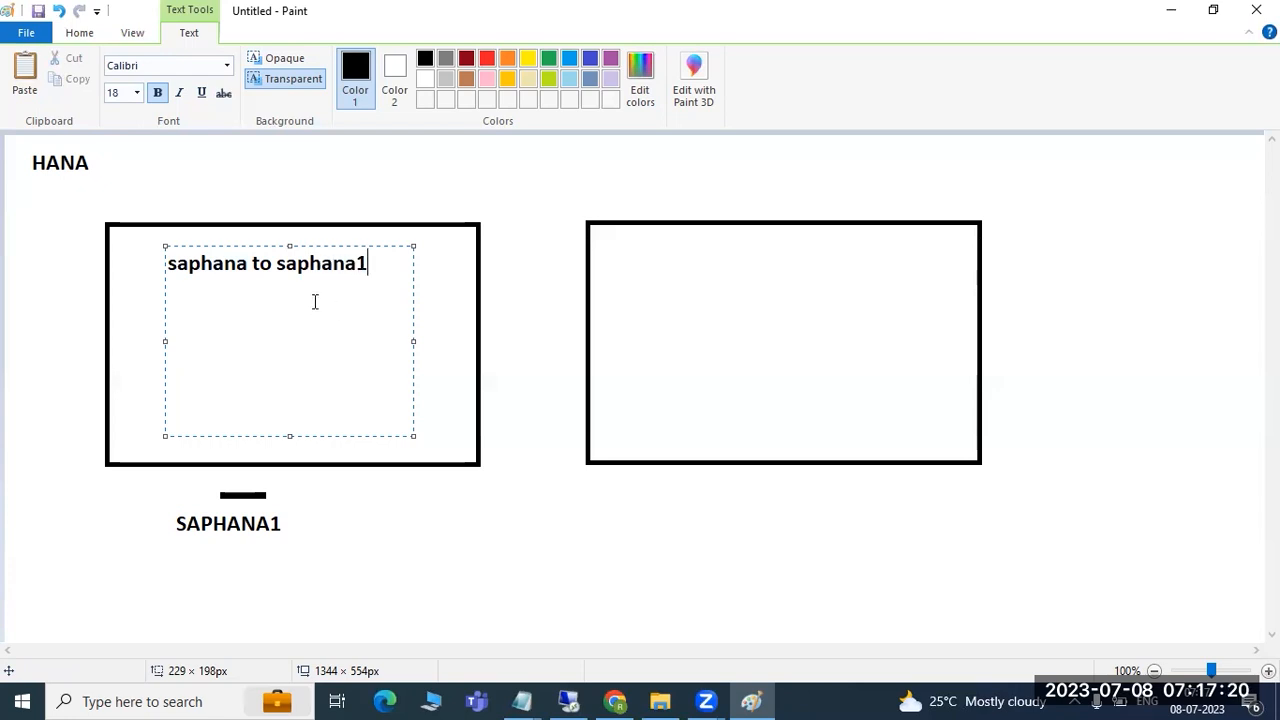
drag(248, 263, 172, 263)
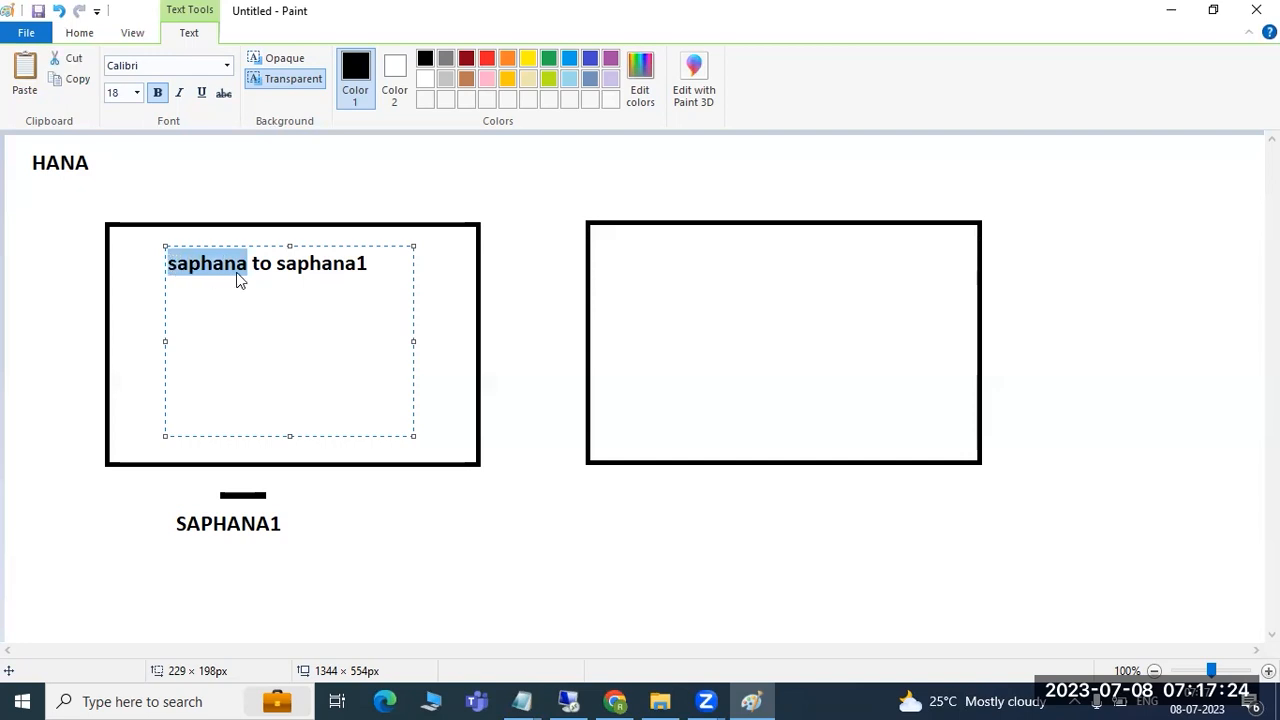
drag(276, 265, 352, 300)
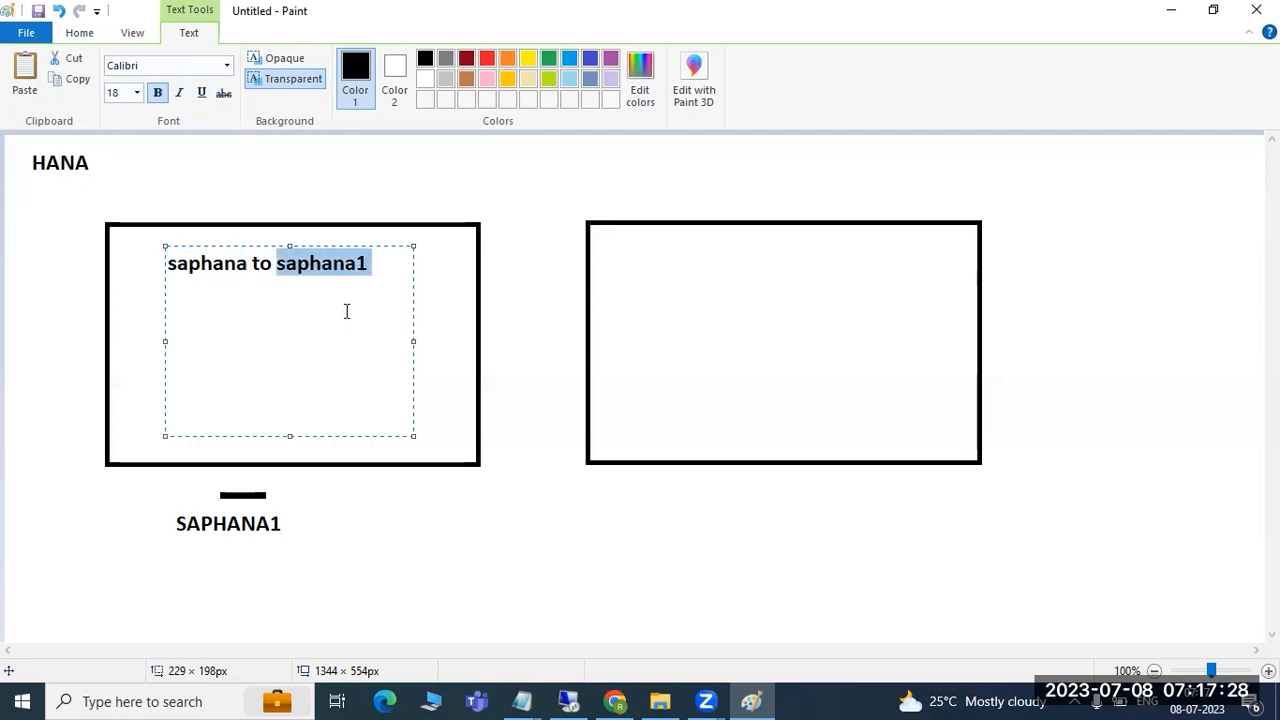
key(alt+Tab)
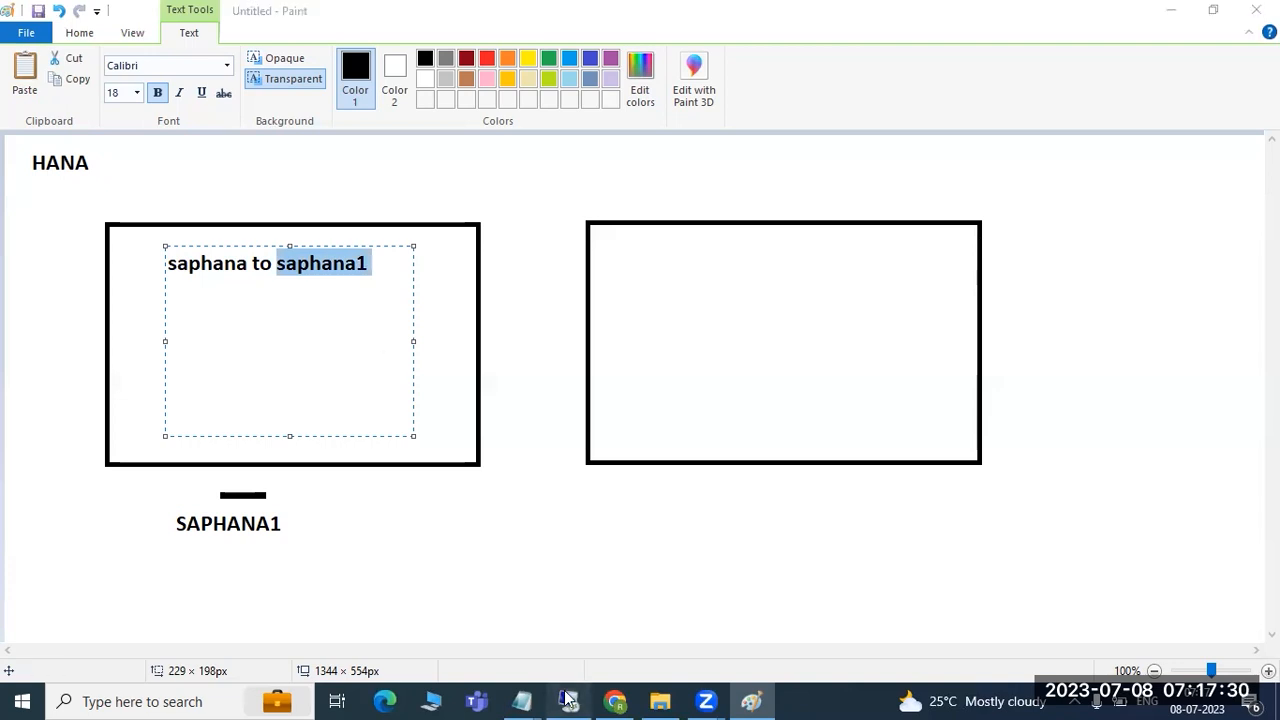
- Cancel the hdblcm rename with Ctrl+C and open the SYSTEMDB@S4H logon in SAP HANA Studio
key(ctrl+c)
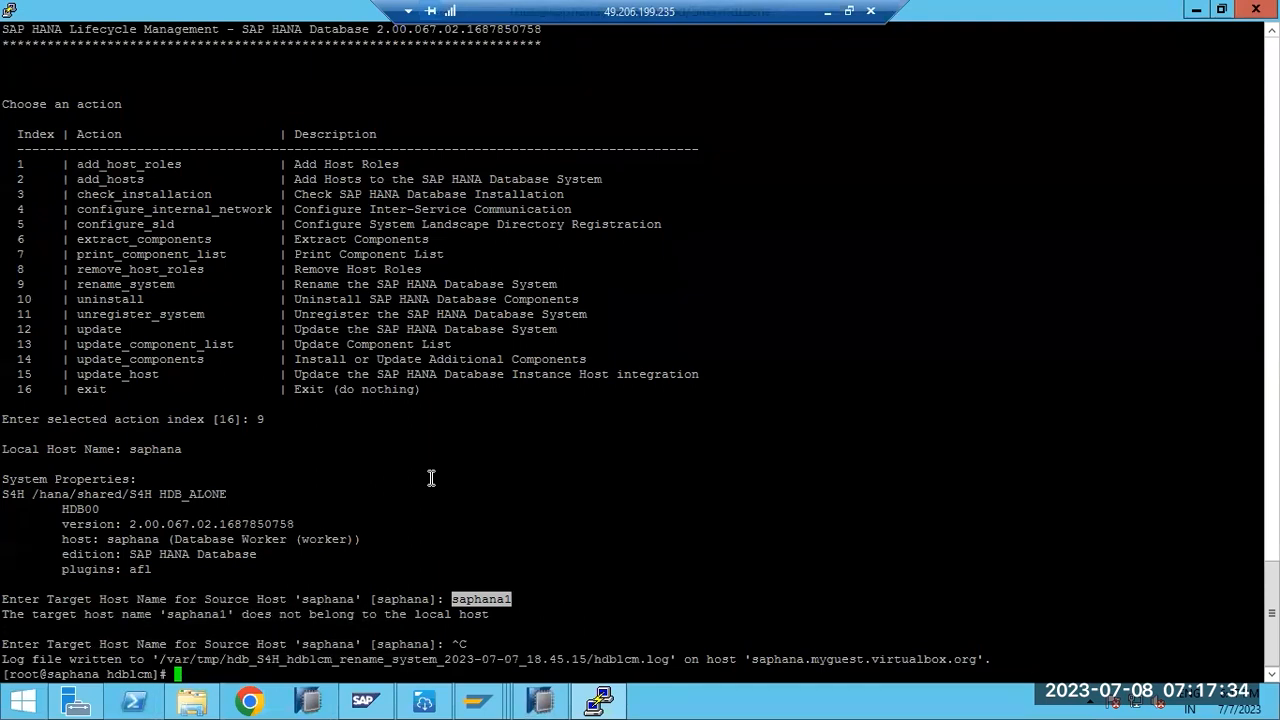
double_click(72, 673)
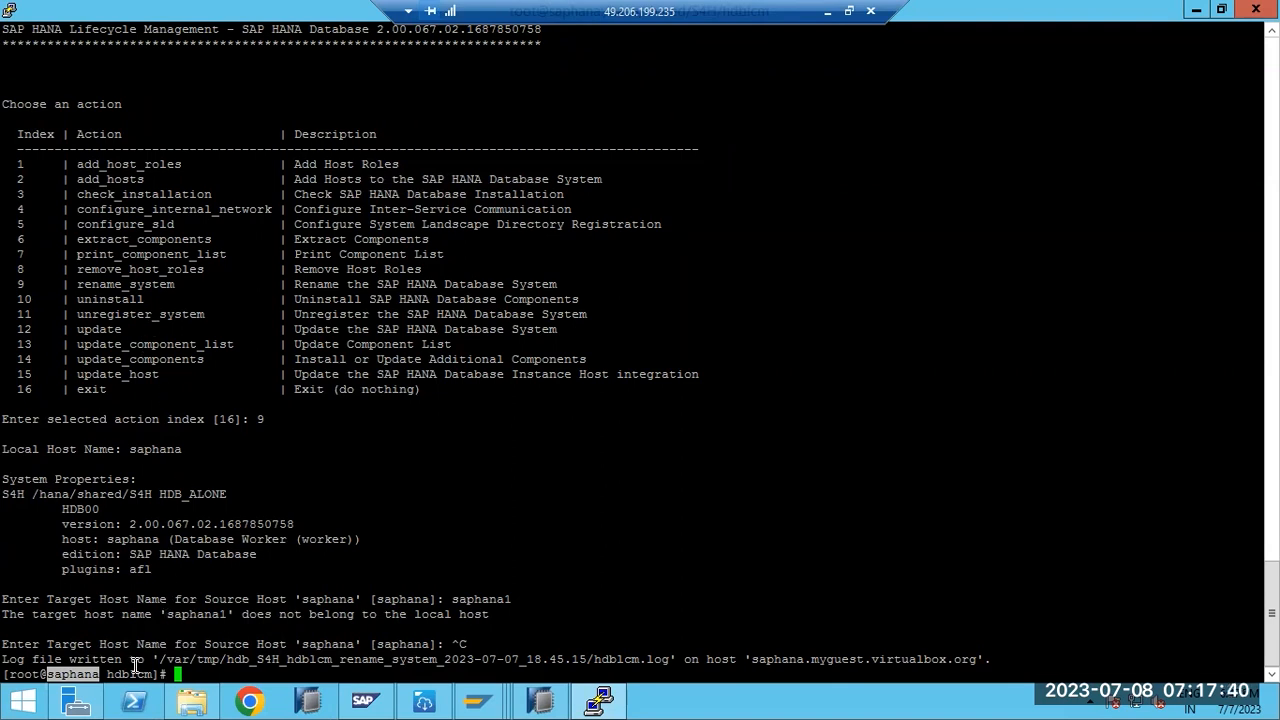
click(540, 700)
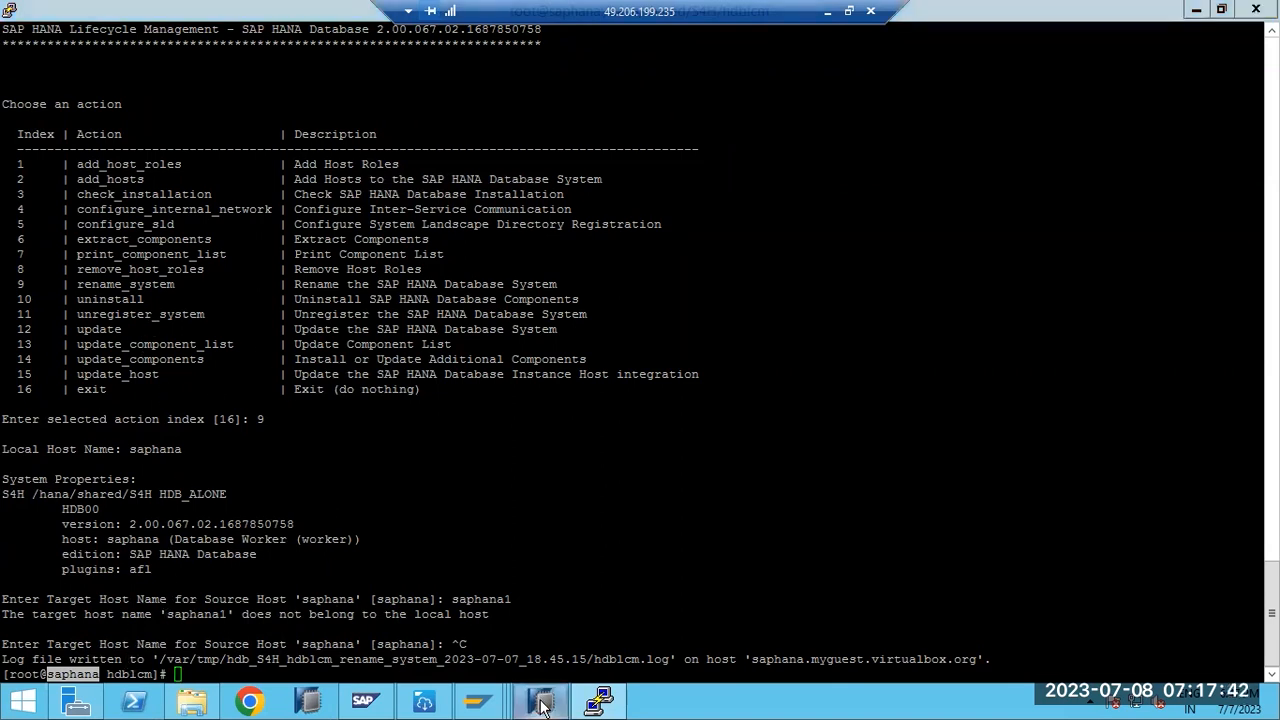
double_click(86, 128)
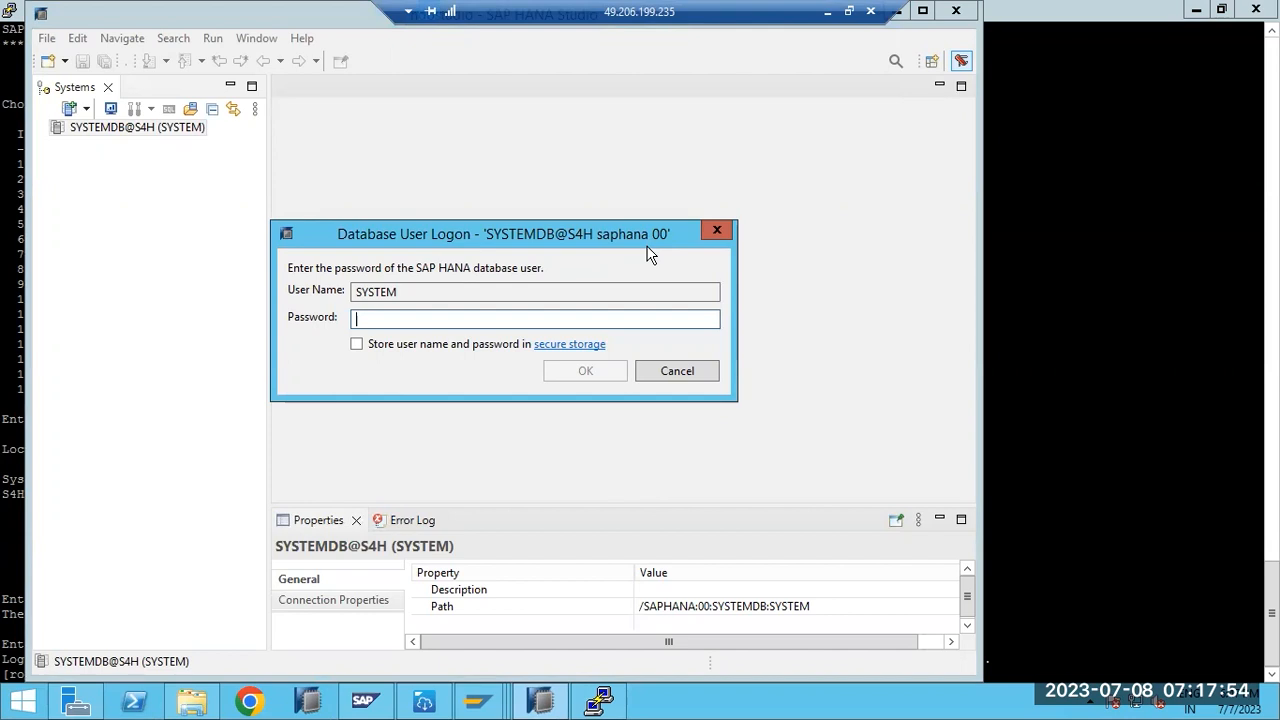
- Cancel the SYSTEMDB@S4H Database User Logon dialog
click(690, 373)
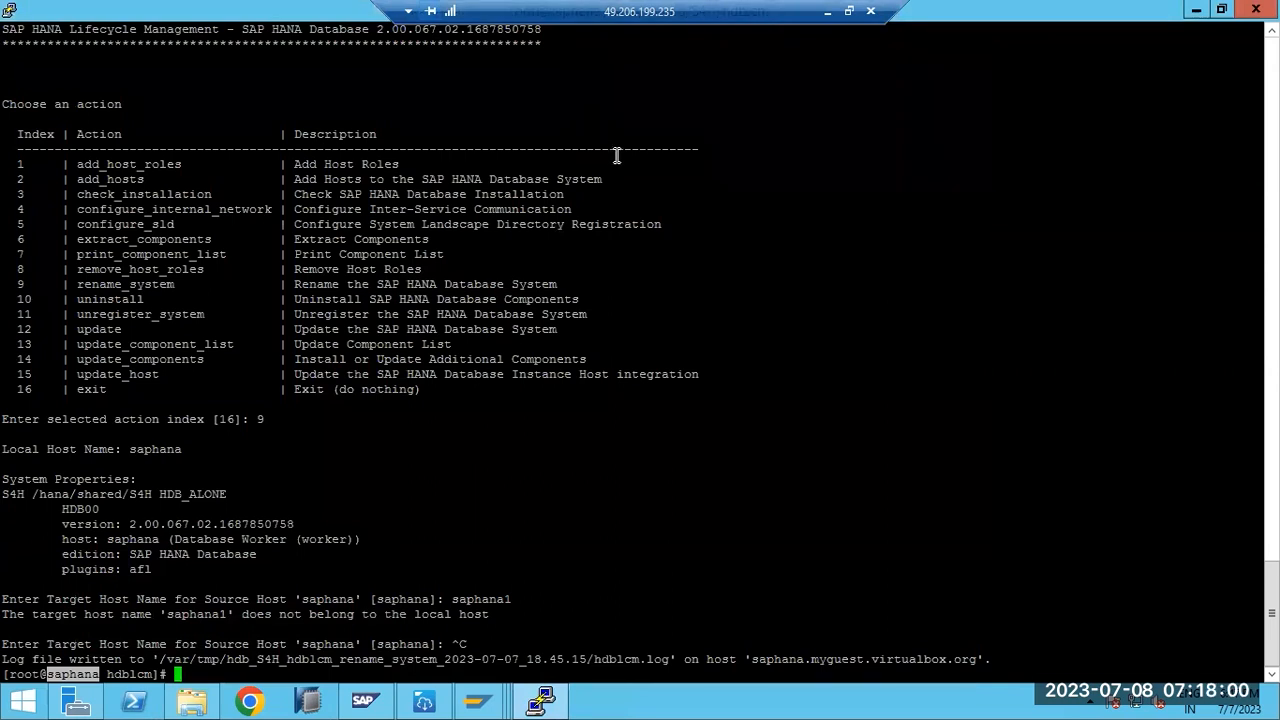
- Highlight the hdblcm action list, the saphana host name, rename_system and the rejected saphana1
click(532, 388)
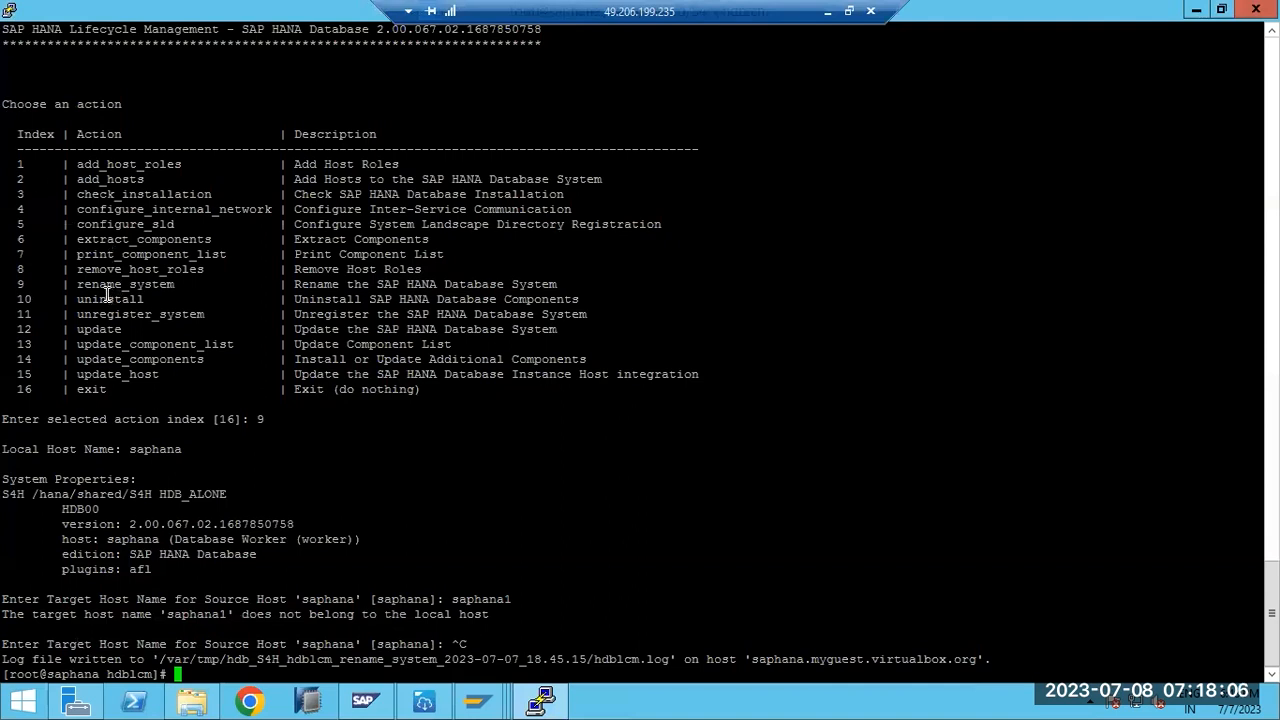
drag(6, 104, 415, 344)
click(210, 324)
double_click(77, 673)
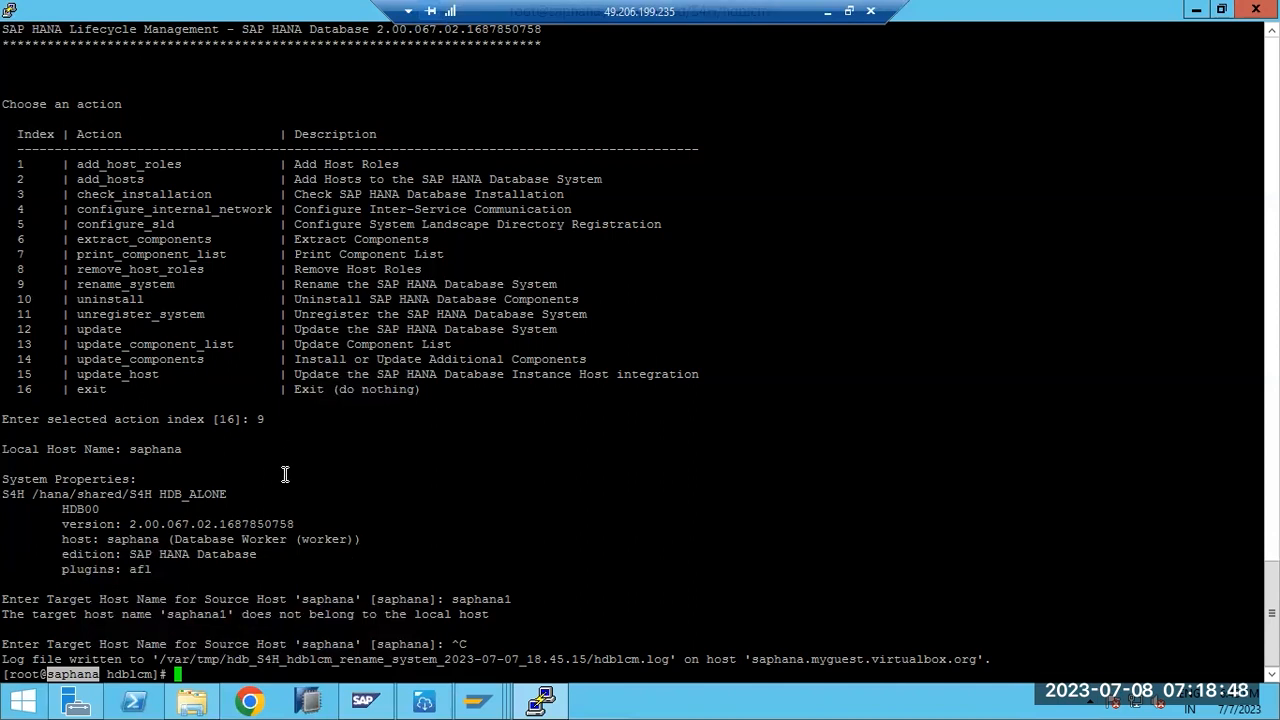
double_click(117, 281)
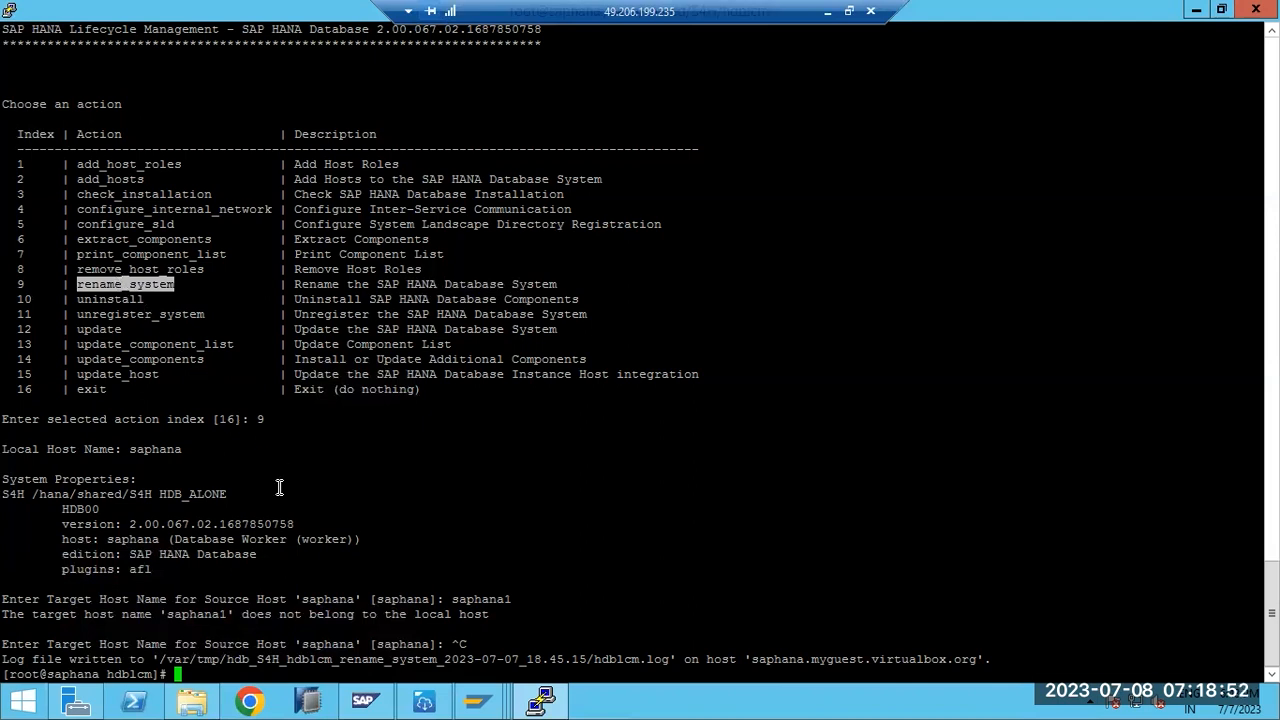
double_click(207, 614)
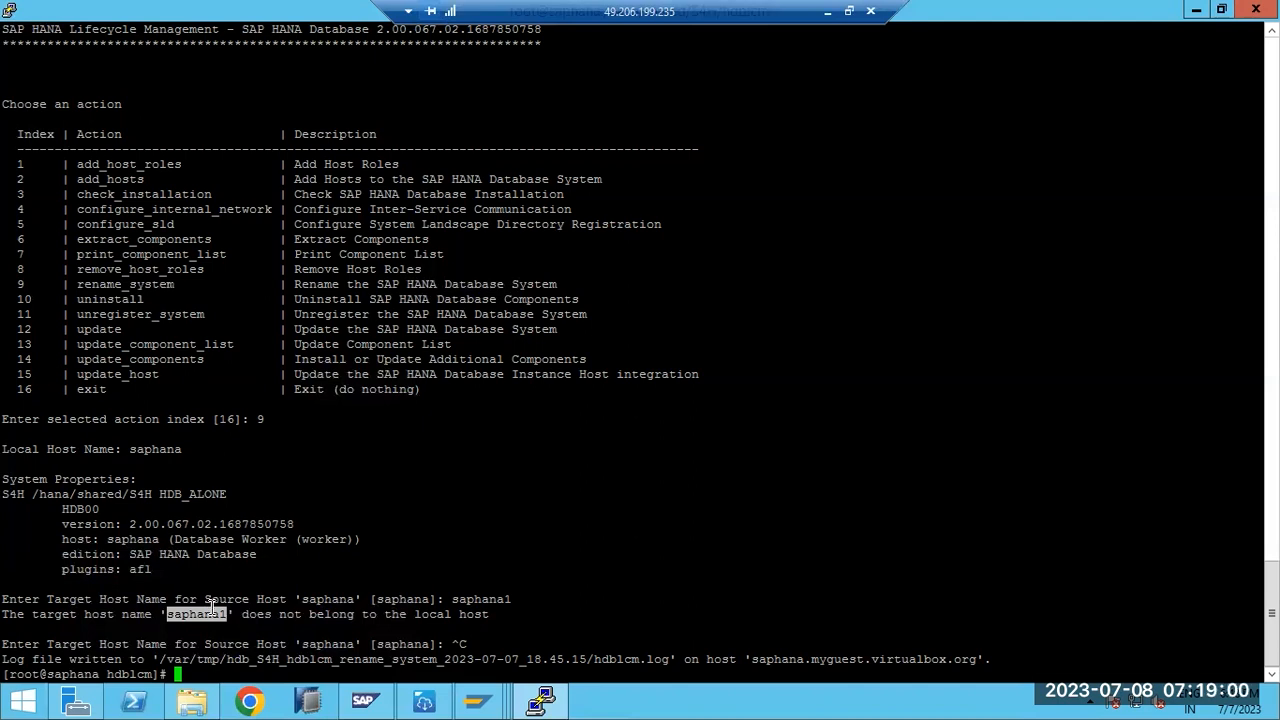
- Highlight the uninstall and configure_sld actions, then minimize PuTTY and bring SAP Easy Access forward
double_click(109, 297)
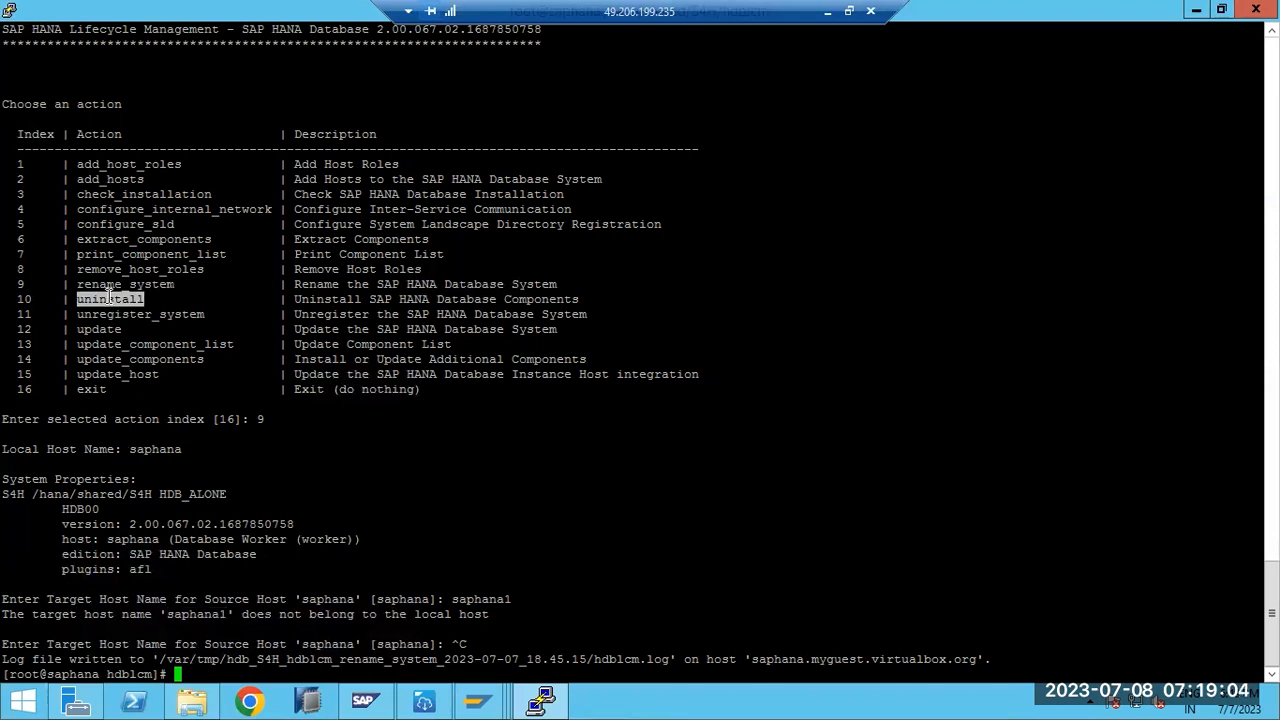
double_click(113, 227)
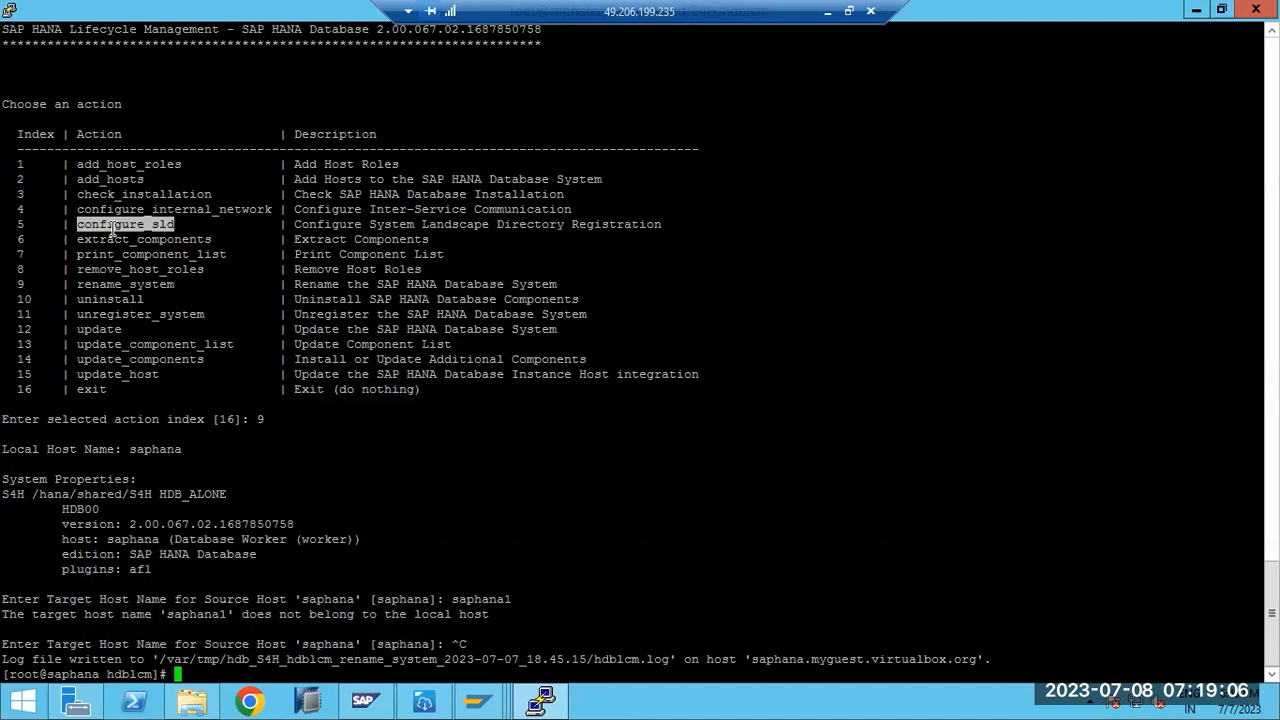
drag(17, 222, 680, 223)
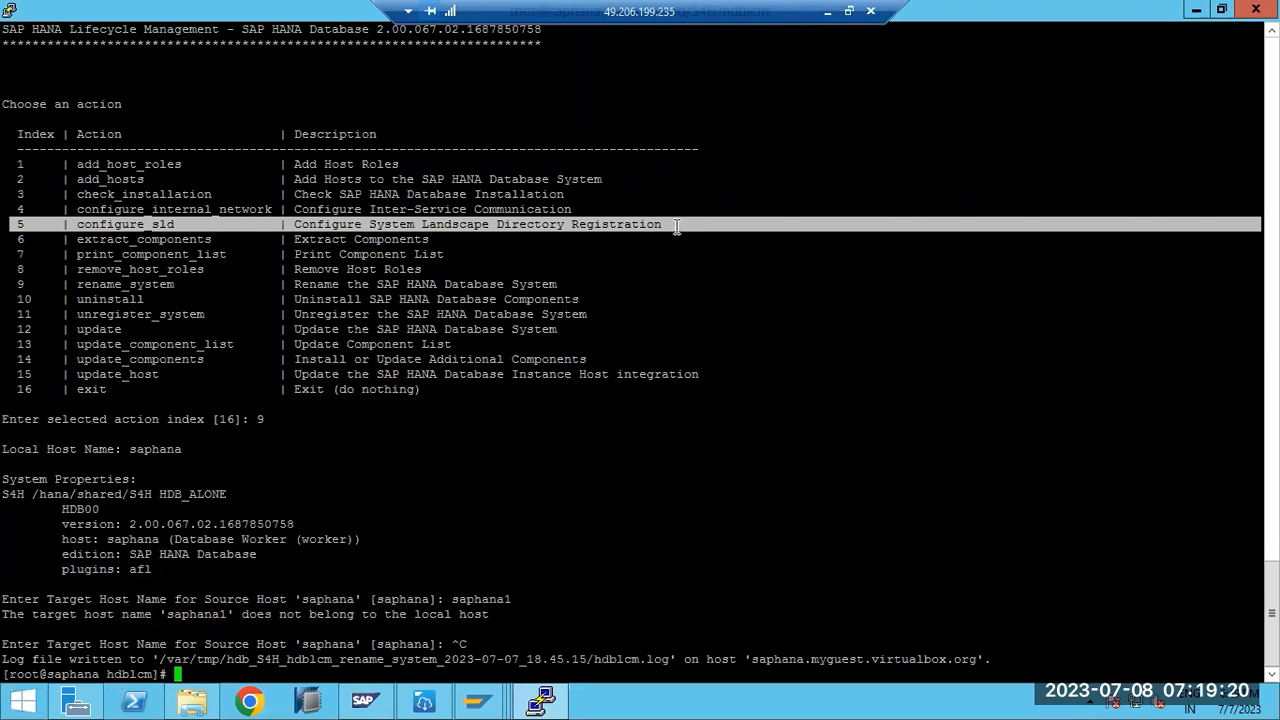
click(424, 703)
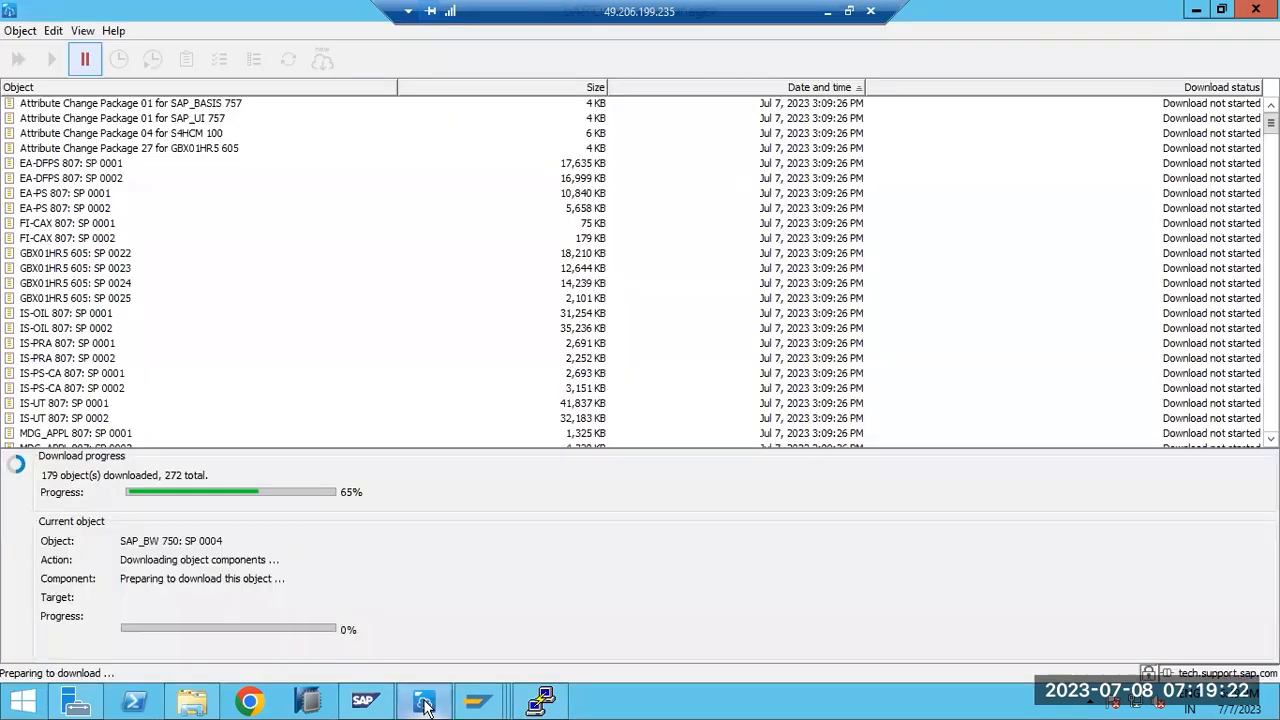
click(424, 703)
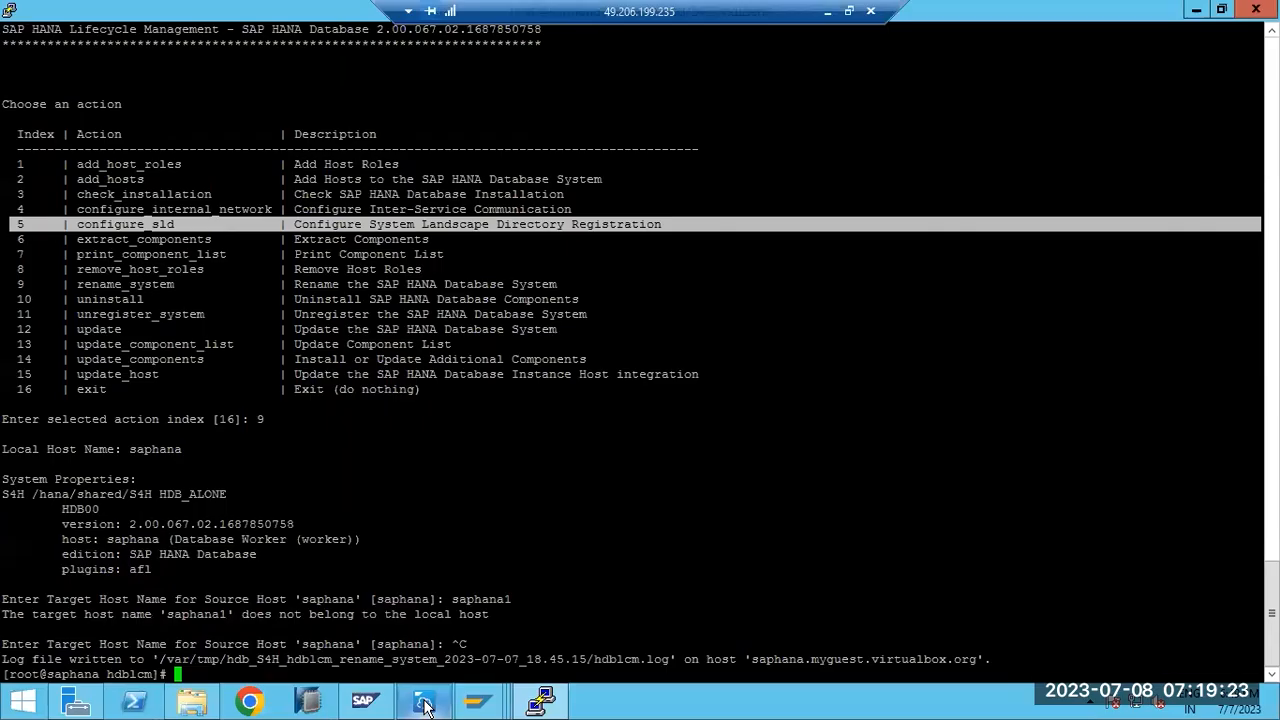
double_click(147, 224)
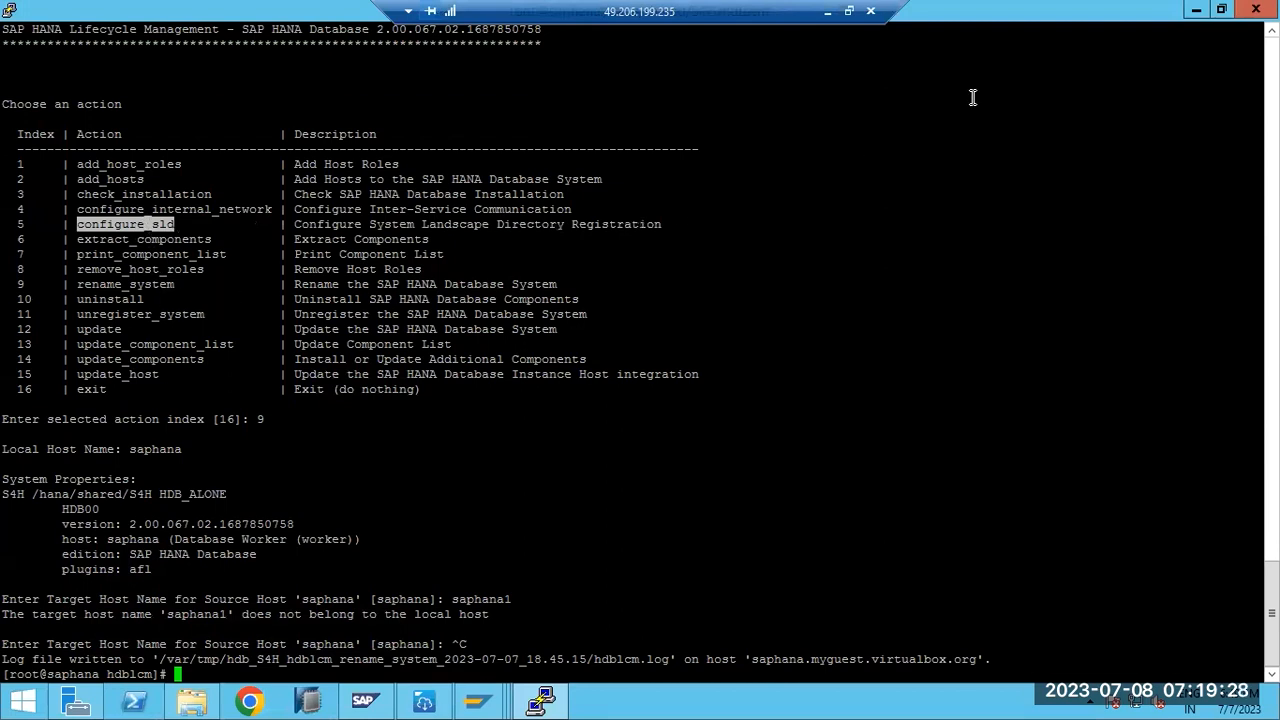
click(1196, 9)
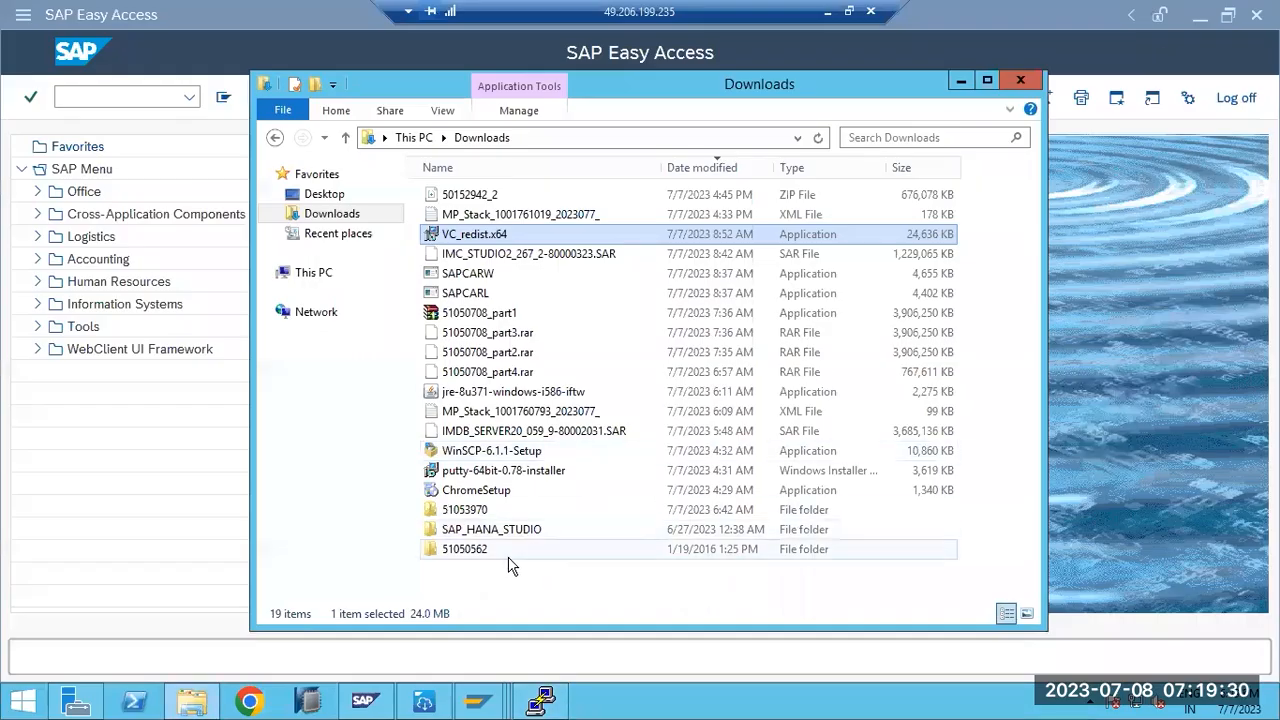
click(146, 500)
- Return to Paint and undo the earlier diagram elements
click(828, 12)
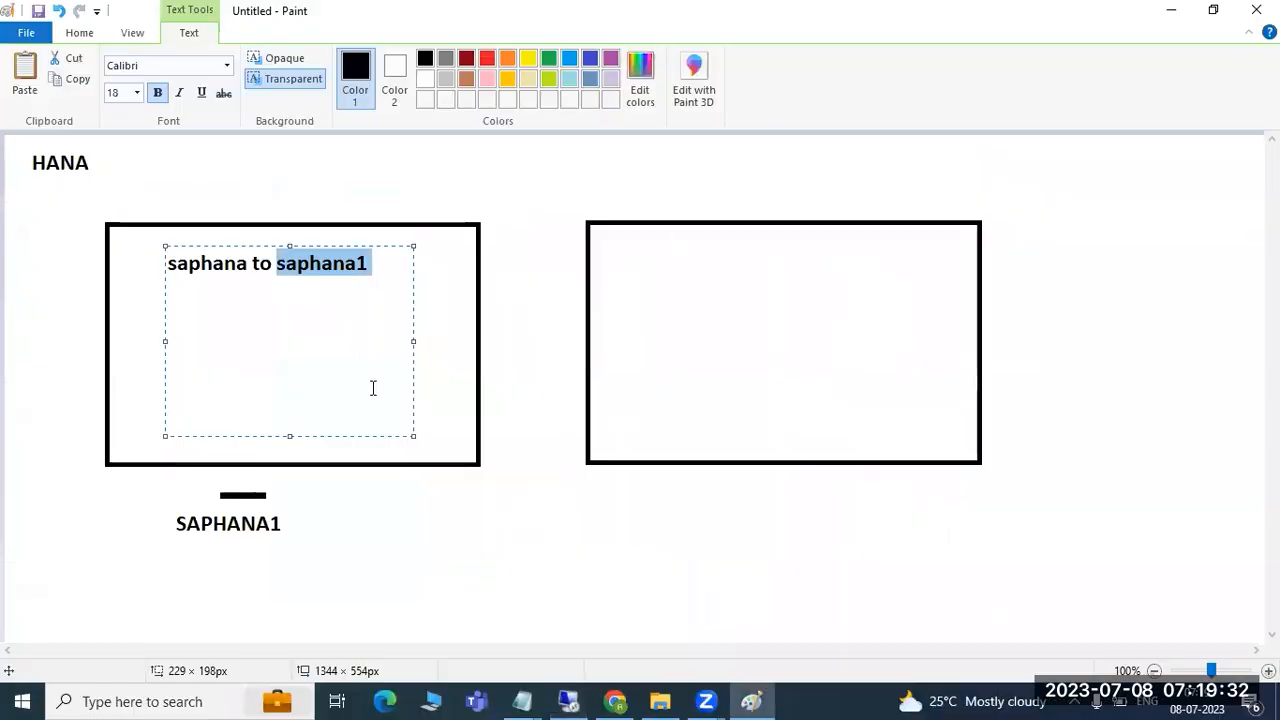
click(361, 566)
key(ctrl+z)
key(ctrl+z)
key(ctrl+z)
key(ctrl+z)
key(ctrl+z)
key(ctrl+z)
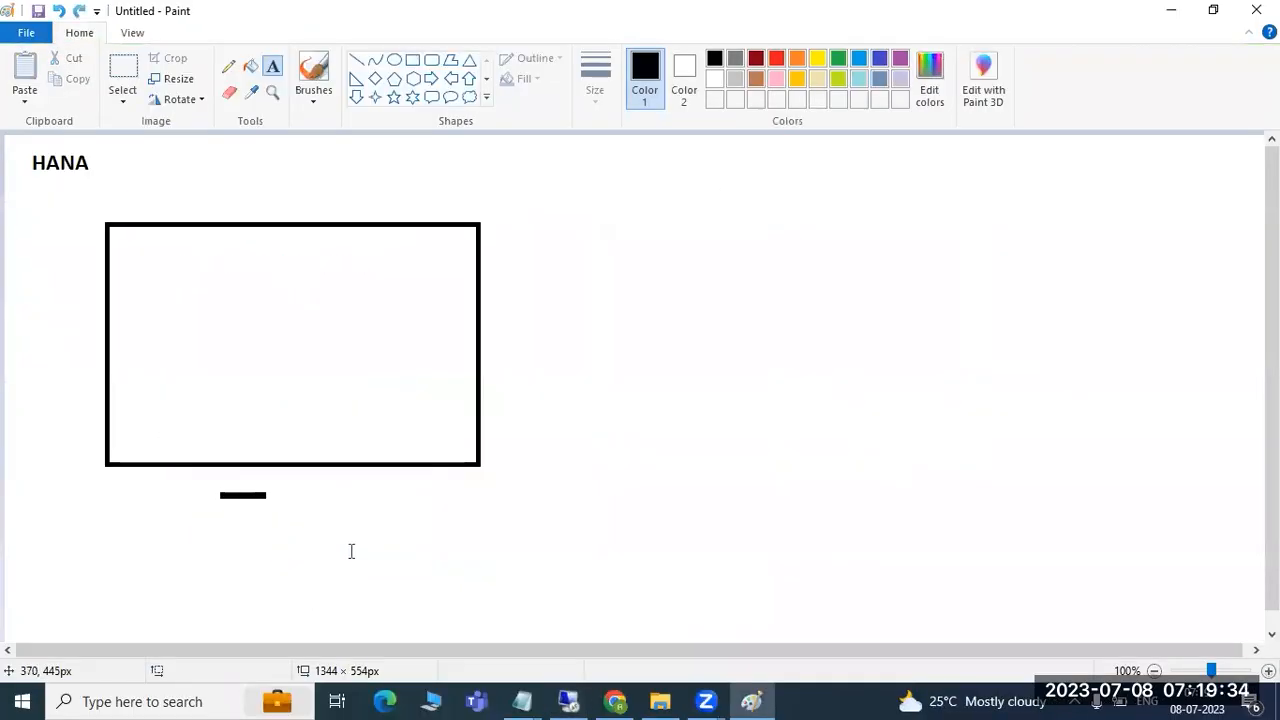
- Type 'HANA PARTITIONING:' in a canvas-wide text box with a row of '=' signs beneath
drag(34, 151, 1200, 621)
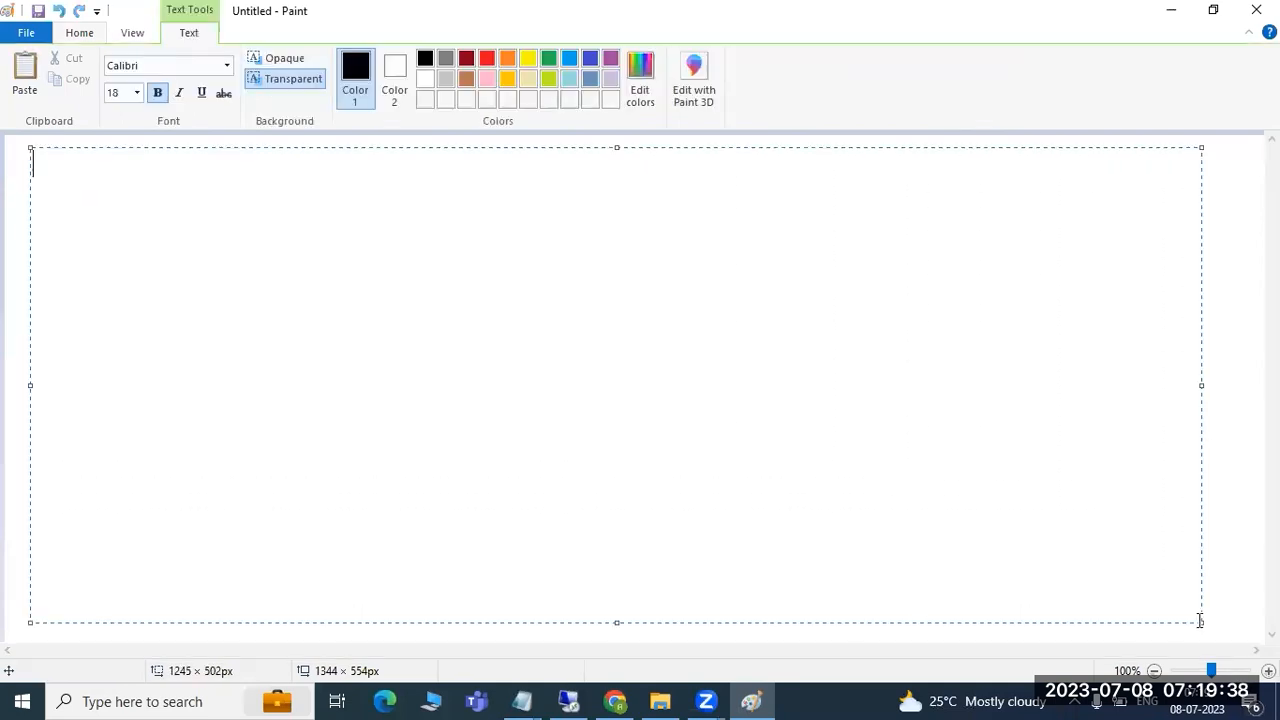
text(HANA PARTITIONING:)
key(Return)
text(========================)
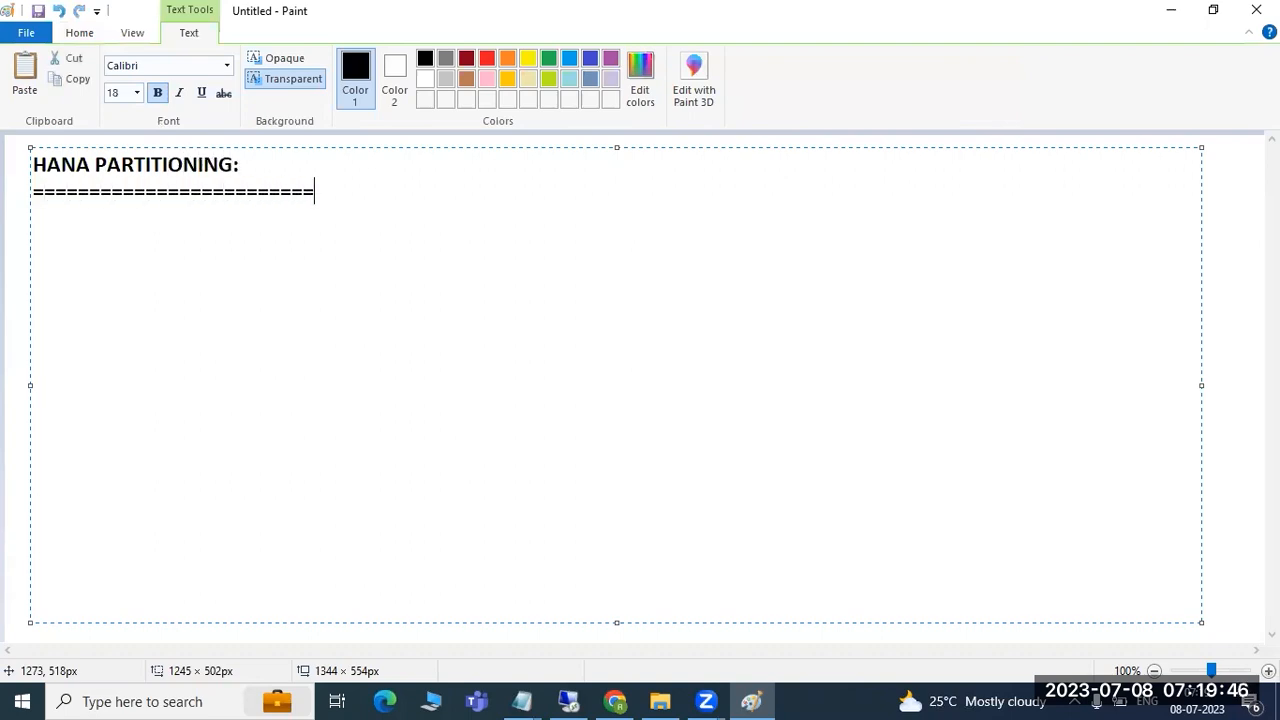
key(Return)
click(14, 260)
- Draw a large rectangle on the right half of the canvas
click(412, 60)
drag(613, 157, 1128, 520)
click(974, 583)
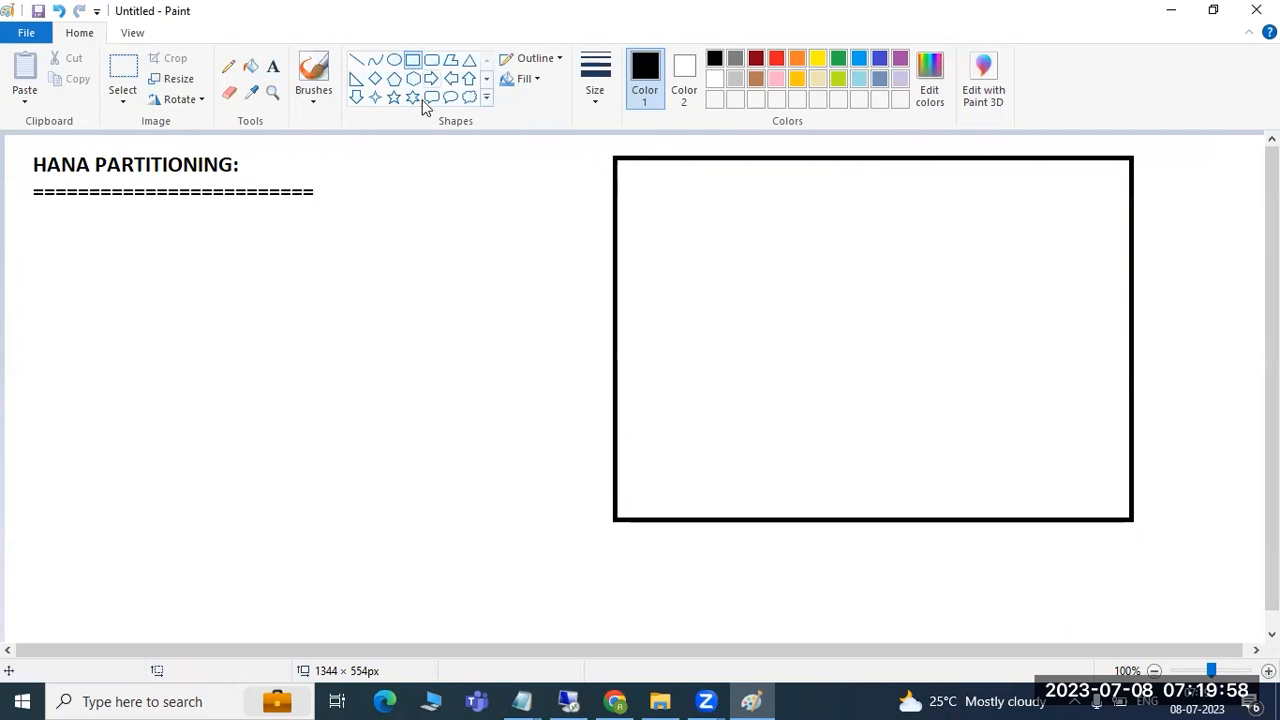
- Divide the rectangle with a horizontal middle line, vertical splits in each half, and a short top line
click(356, 60)
mouse_move(609, 357)
mouse_down()
mouse_move(1036, 368)
mouse_move(1138, 356)
mouse_up()
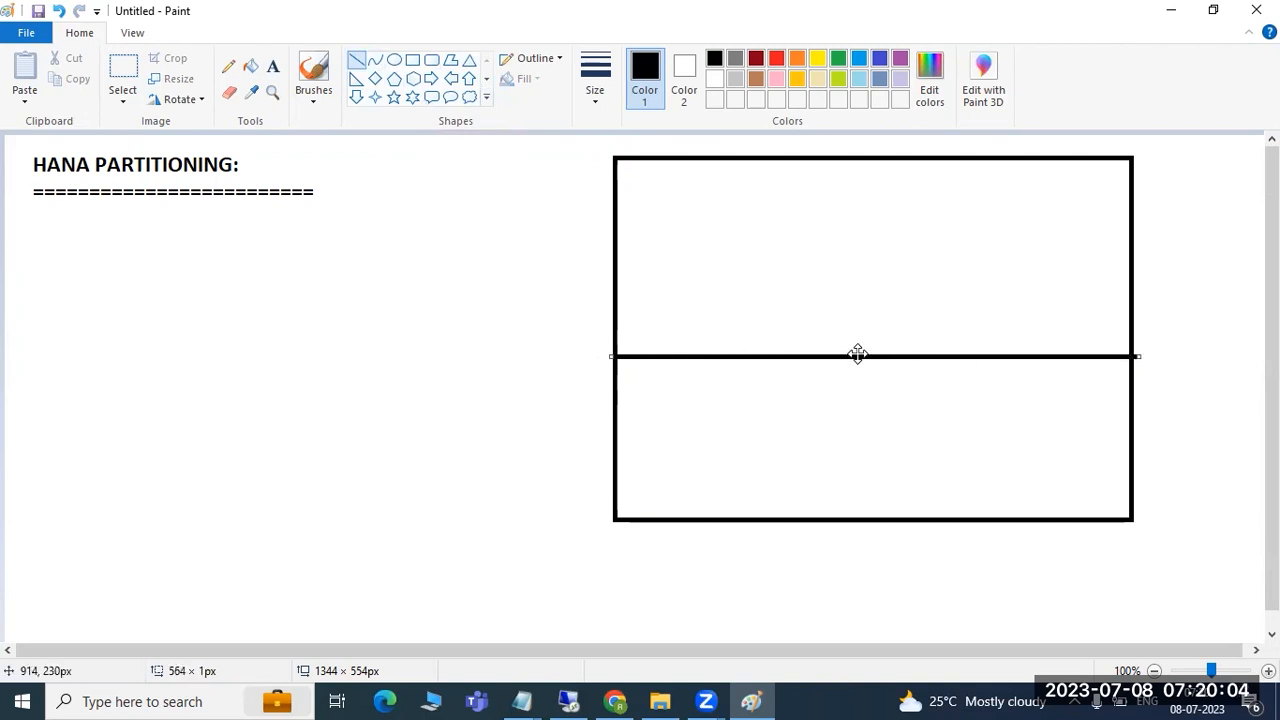
mouse_move(871, 517)
mouse_down()
mouse_move(860, 386)
mouse_move(872, 357)
mouse_up()
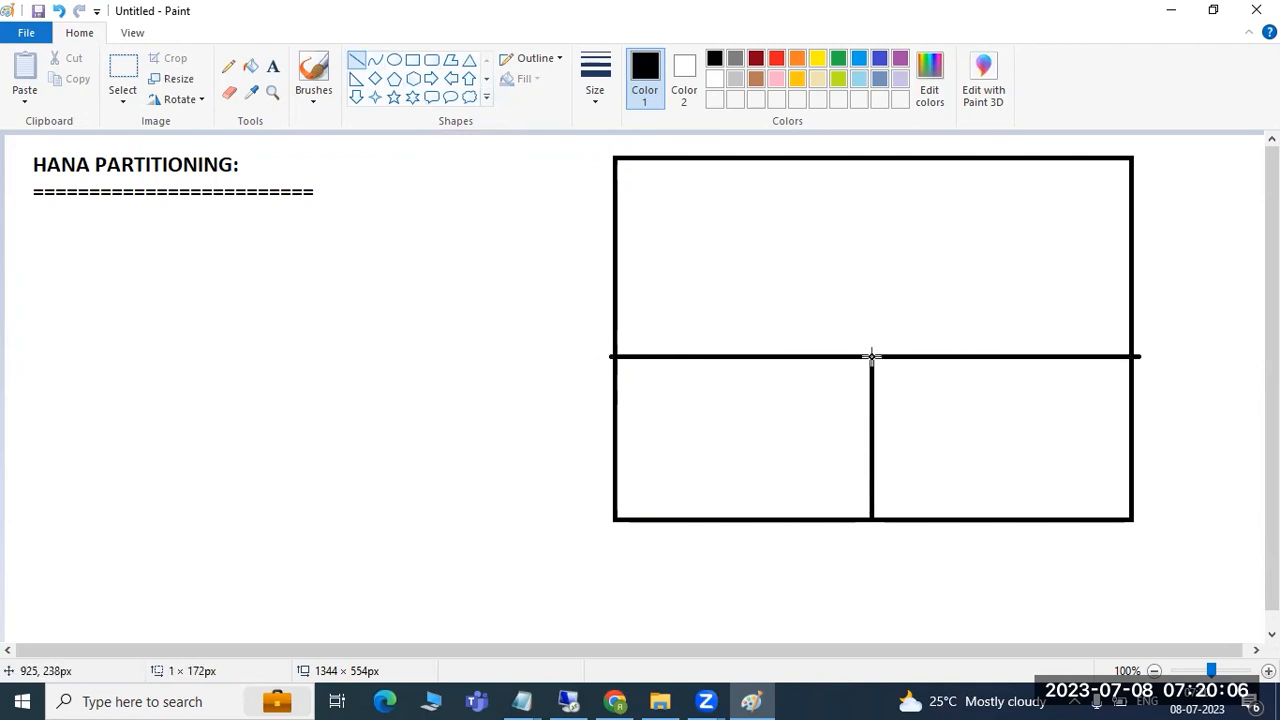
mouse_move(1010, 157)
mouse_down()
mouse_move(986, 323)
mouse_move(1017, 360)
mouse_up()
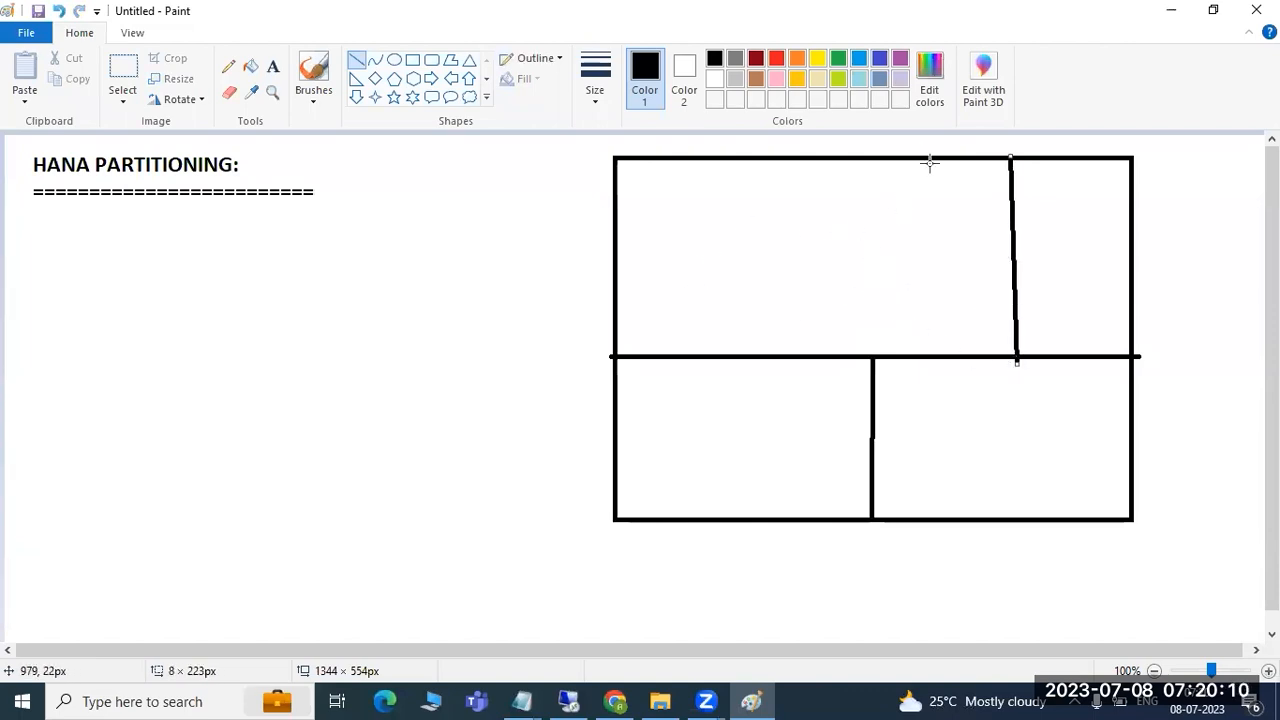
mouse_move(935, 157)
mouse_down()
mouse_move(933, 217)
mouse_move(1014, 217)
mouse_up()
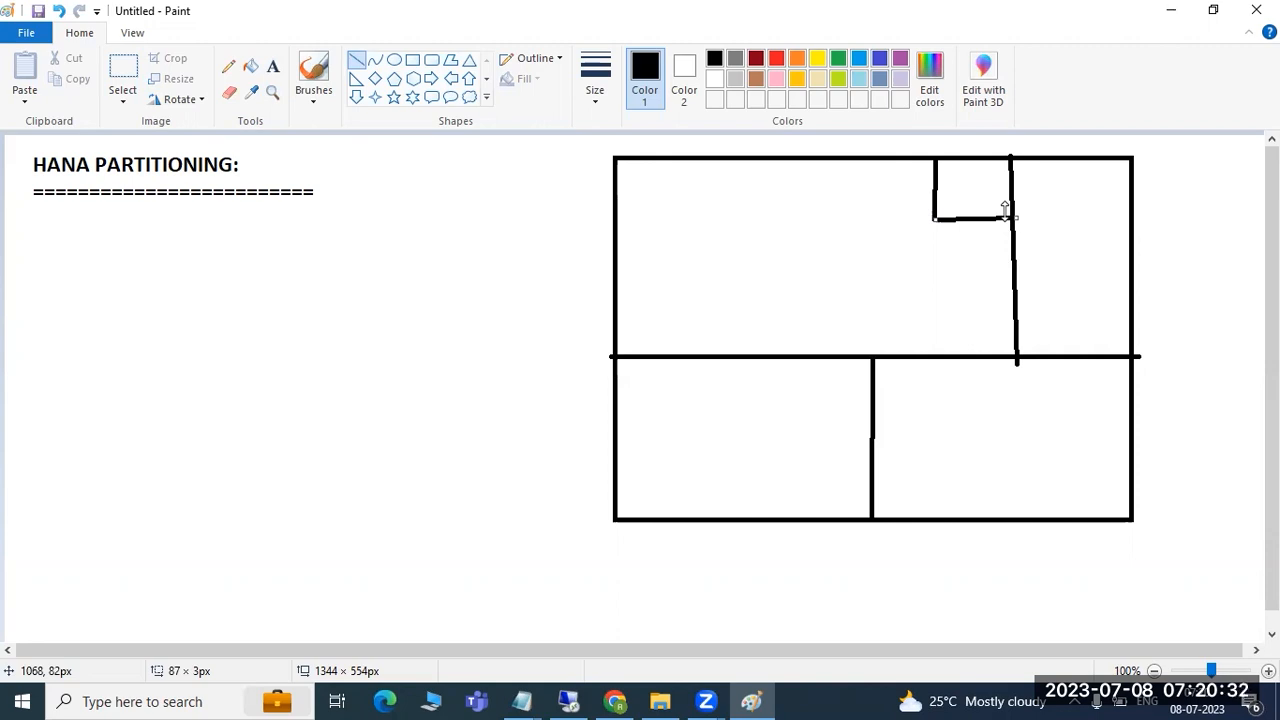
- Undo all drawing with Ctrl+Z and discard a stray empty text box at the top-left
key(ctrl+z)
key(ctrl+z)
key(ctrl+z)
key(ctrl+z)
key(ctrl+z)
key(ctrl+z)
key(ctrl+z)
key(ctrl+z)
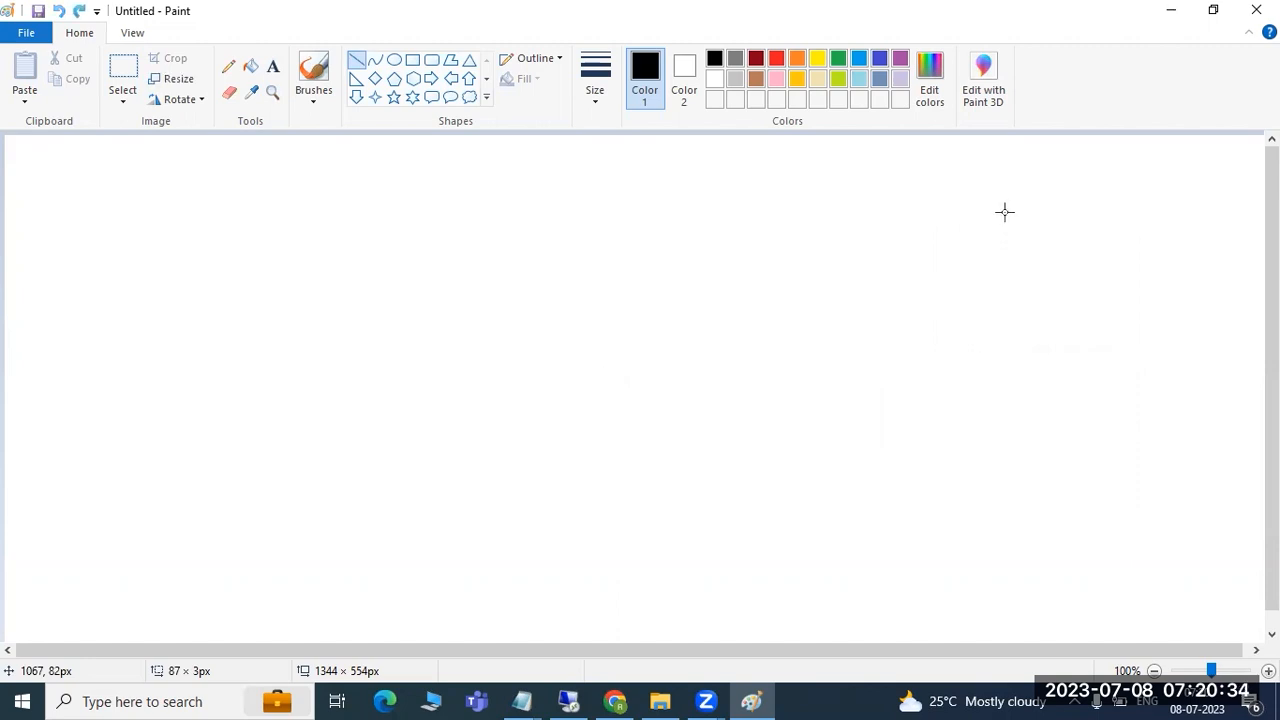
click(273, 66)
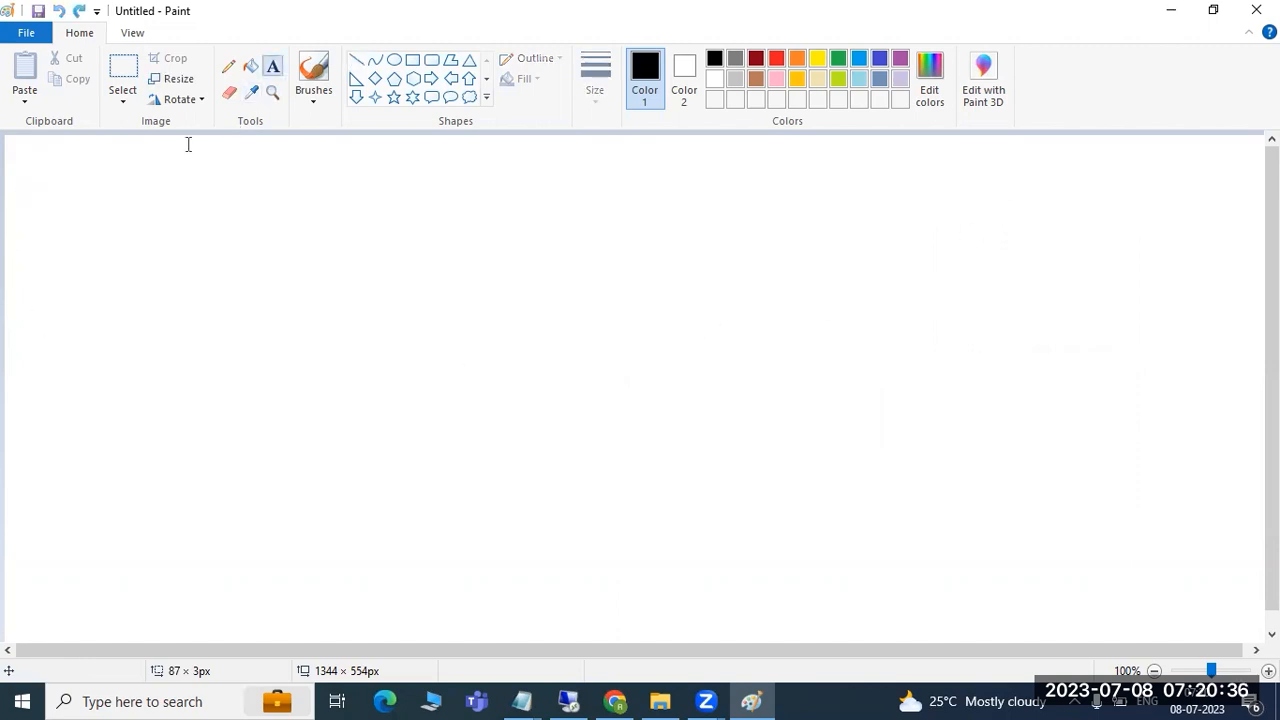
drag(20, 151, 309, 213)
click(239, 307)
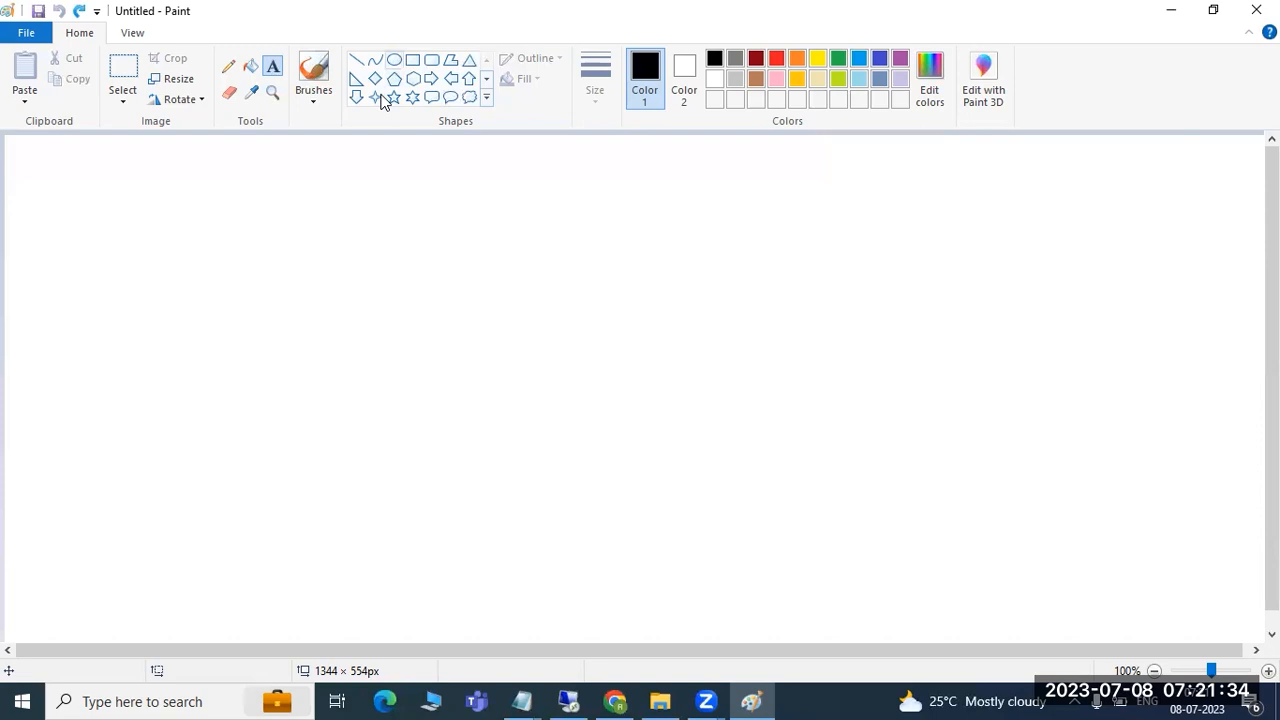
- Draw a large rectangle on the right side of the canvas
click(412, 59)
mouse_move(499, 170)
mouse_down()
mouse_move(587, 404)
mouse_move(986, 566)
mouse_move(1100, 551)
mouse_move(1102, 604)
mouse_up()
click(1168, 568)
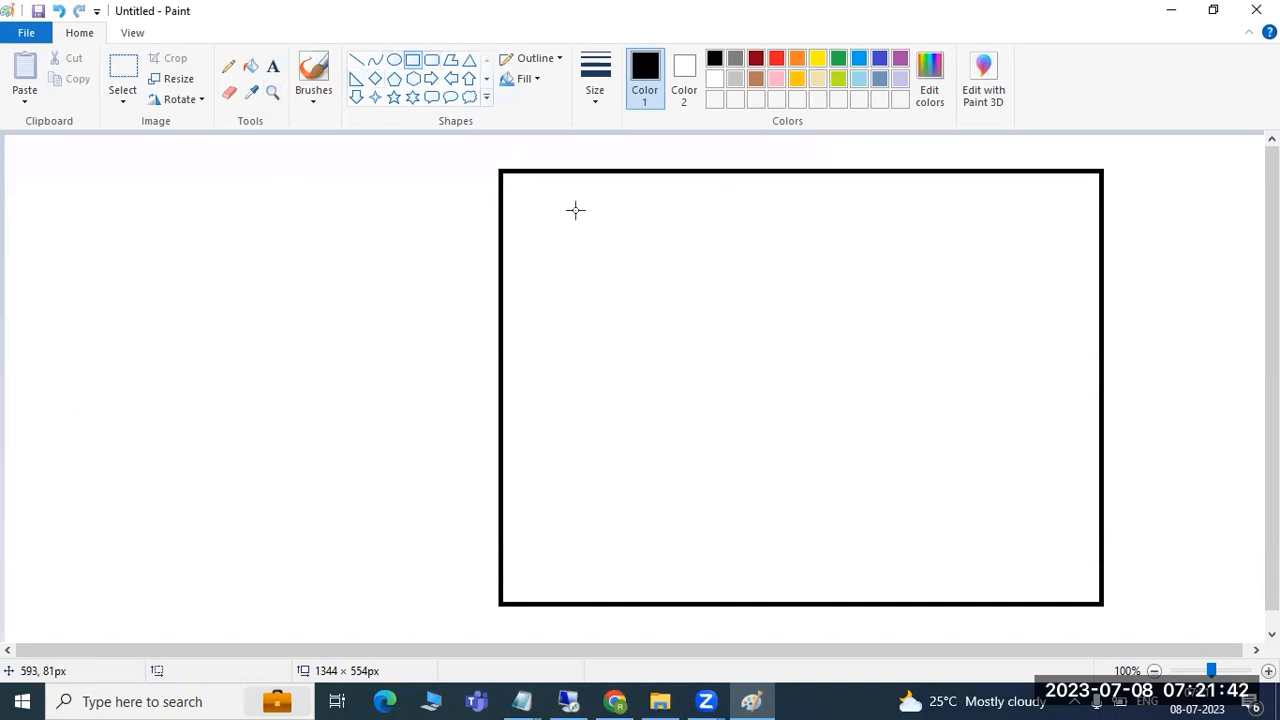
- Write '2 Billion records + you need to perform partition' left of the rectangle and '5 billion' inside it
key(alt+h)
key(t)
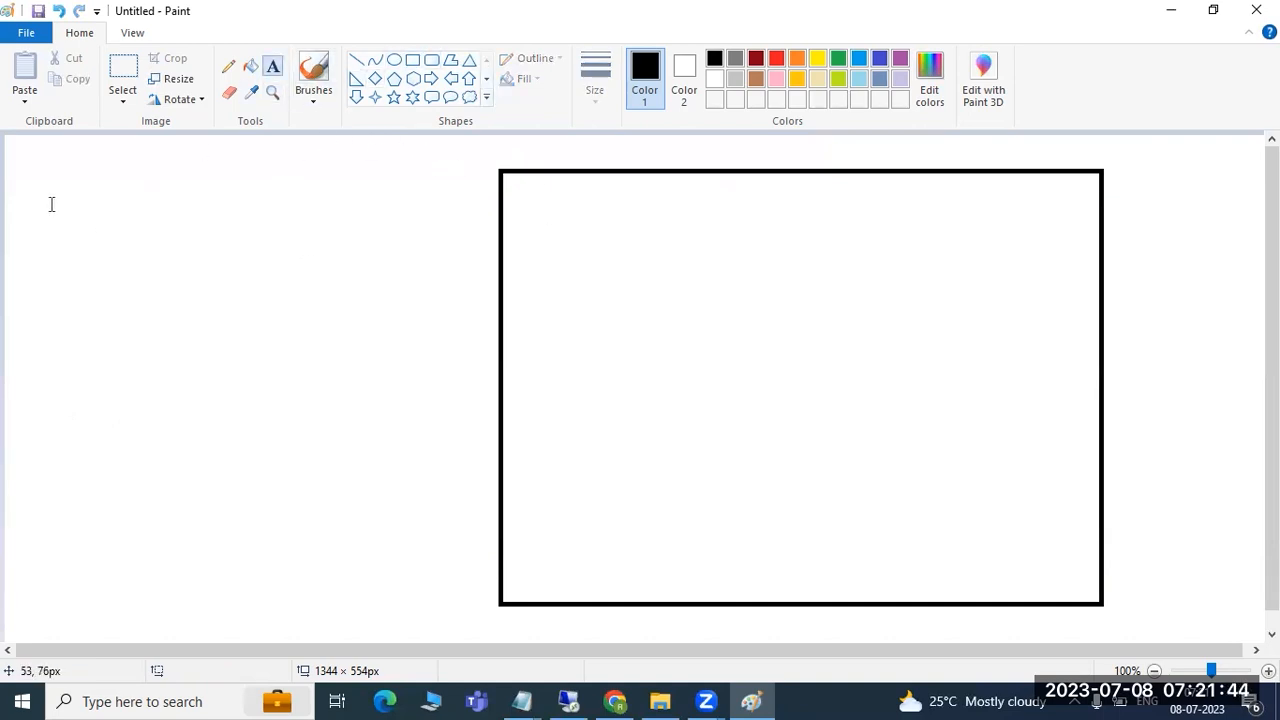
click(22, 176)
drag(355, 287, 444, 306)
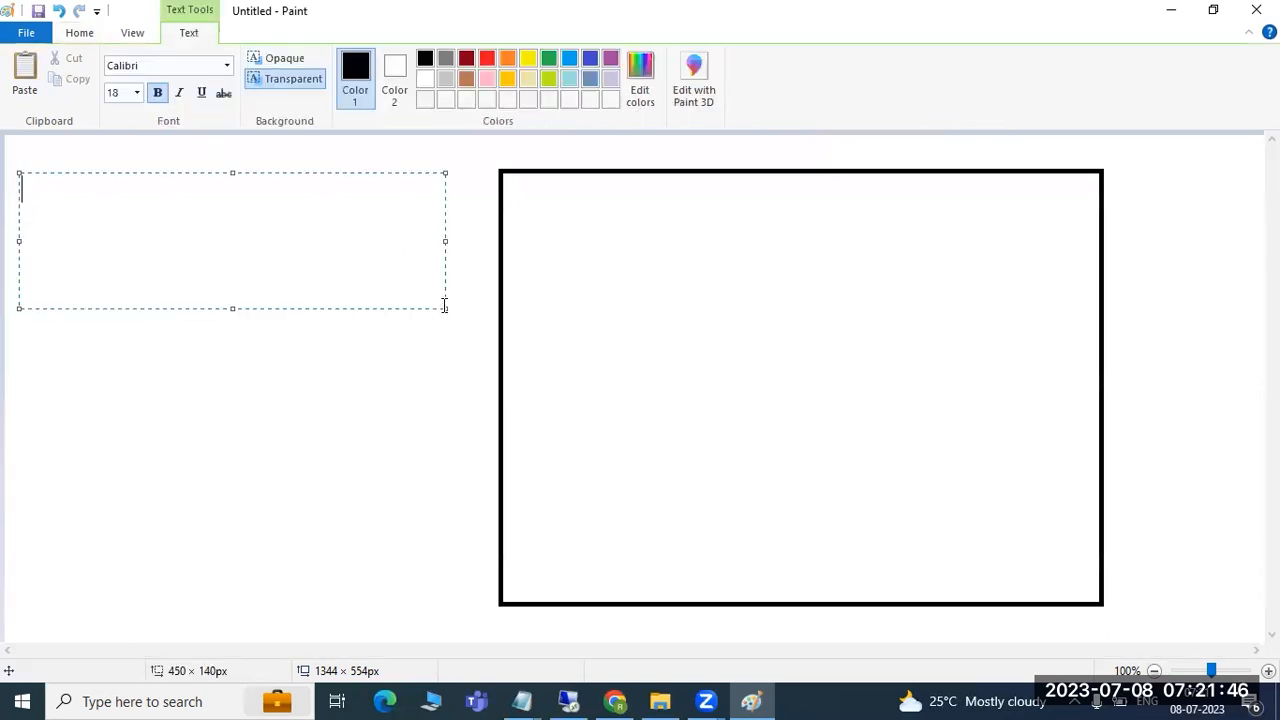
text(2 Bi)
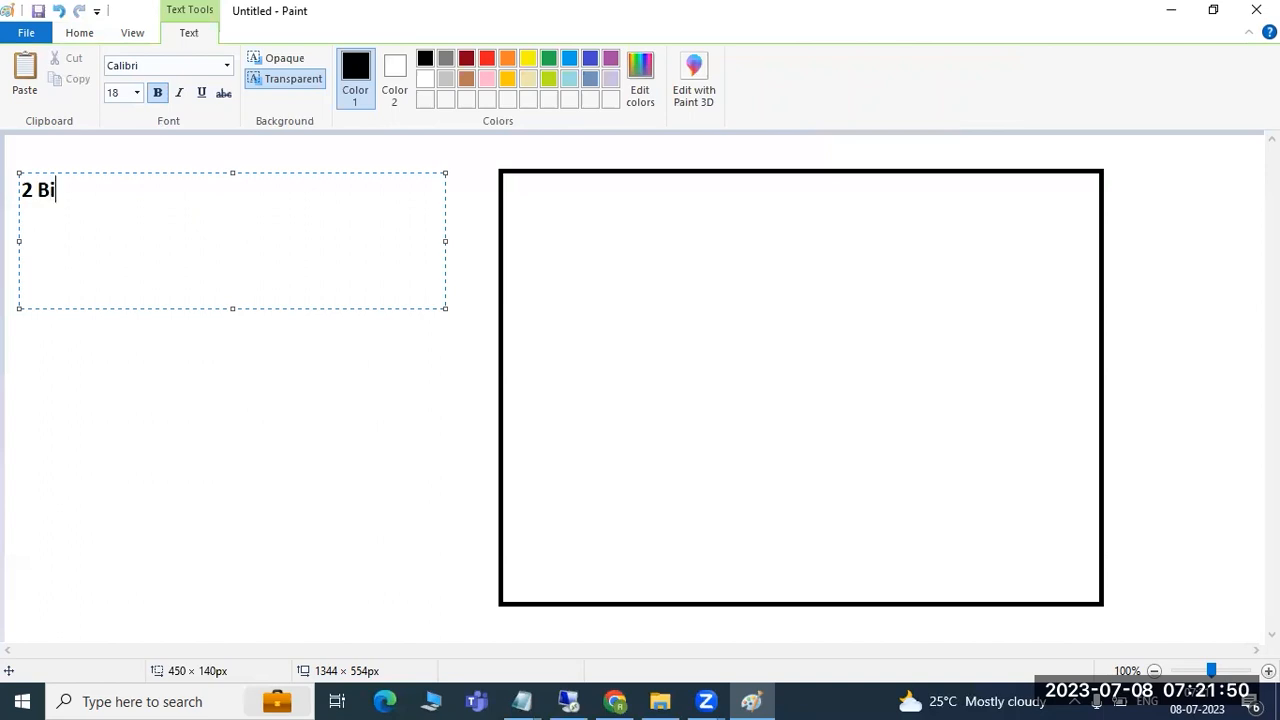
text(llion recor)
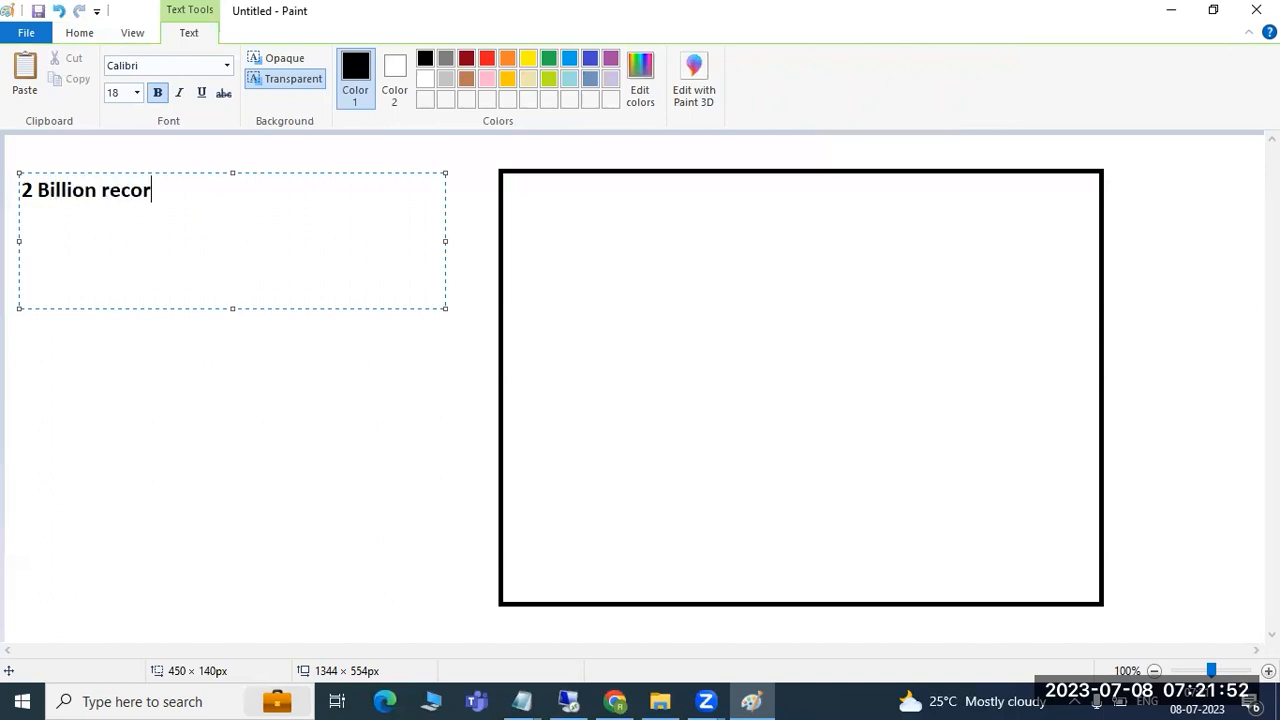
text(ds + you need t)
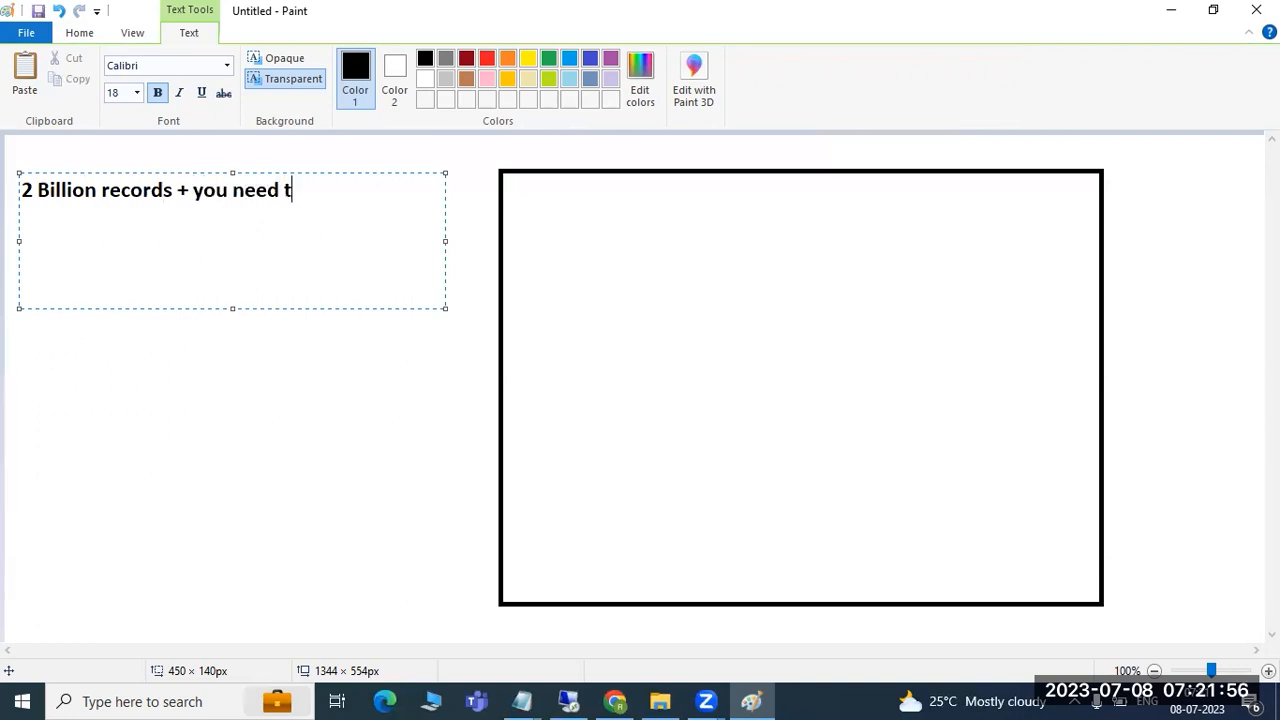
text(o perfor)
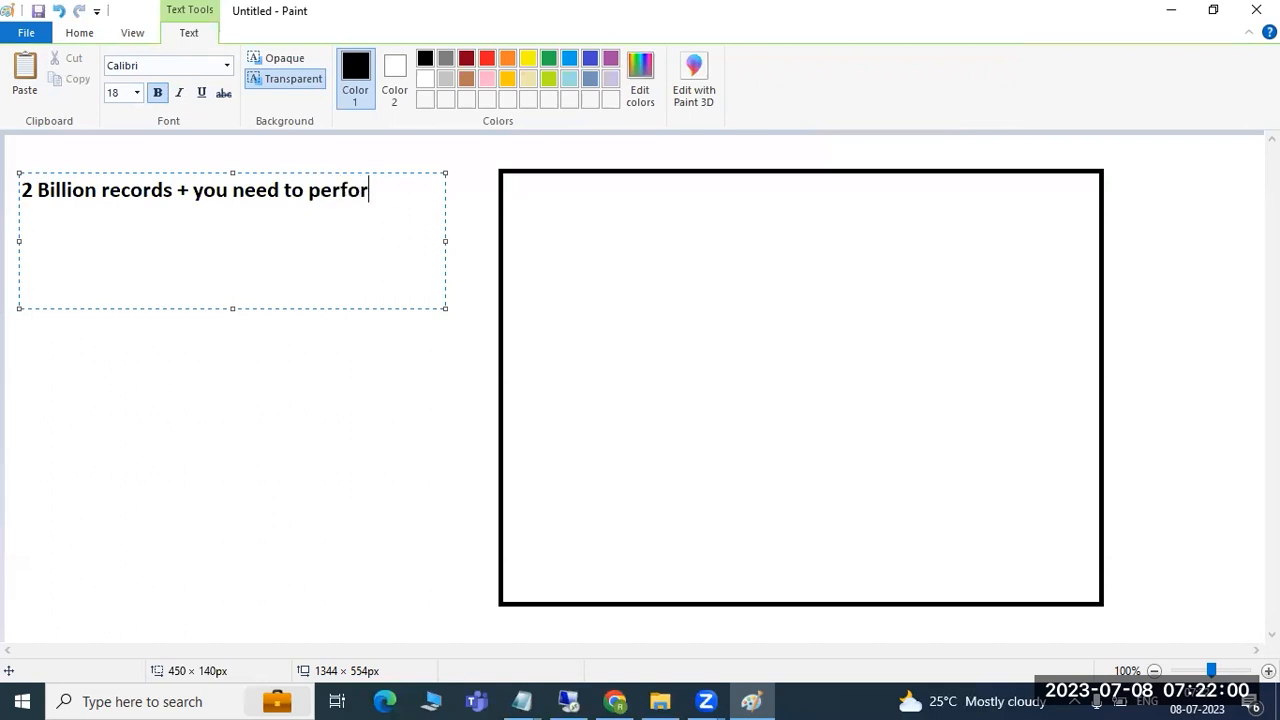
text(m partition)
key(Return)
key(Return)
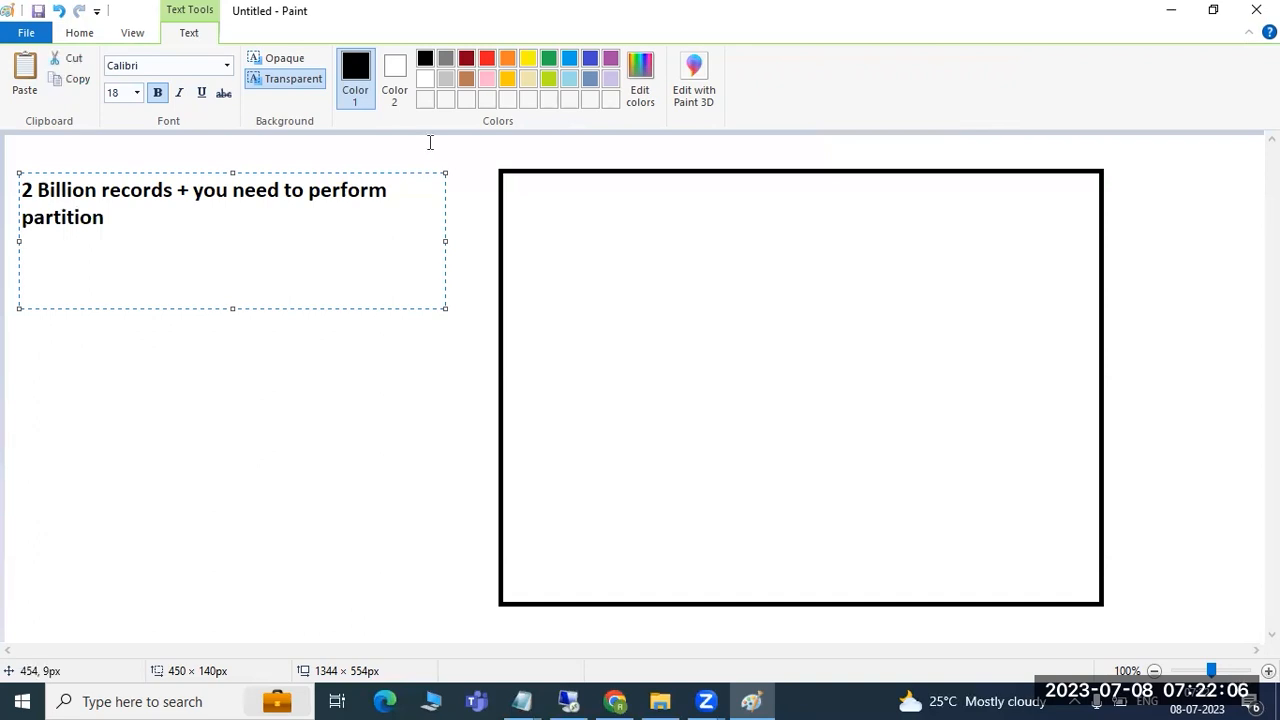
click(438, 368)
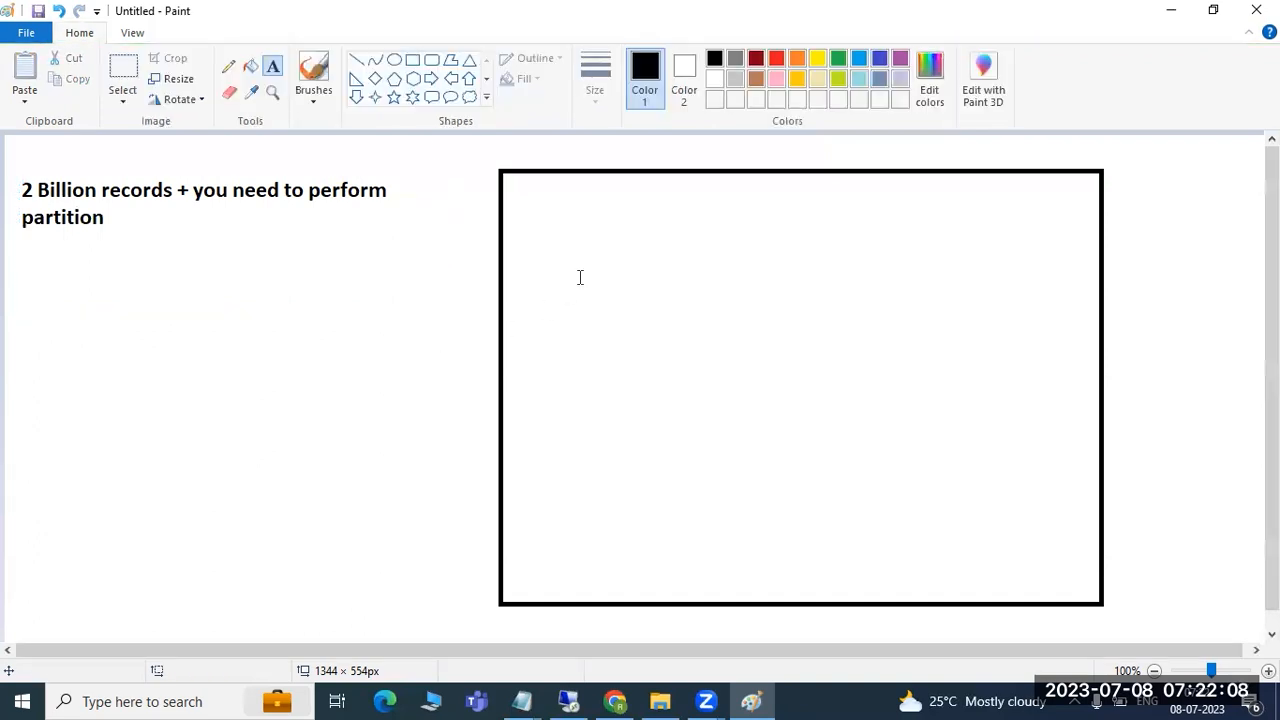
click(590, 204)
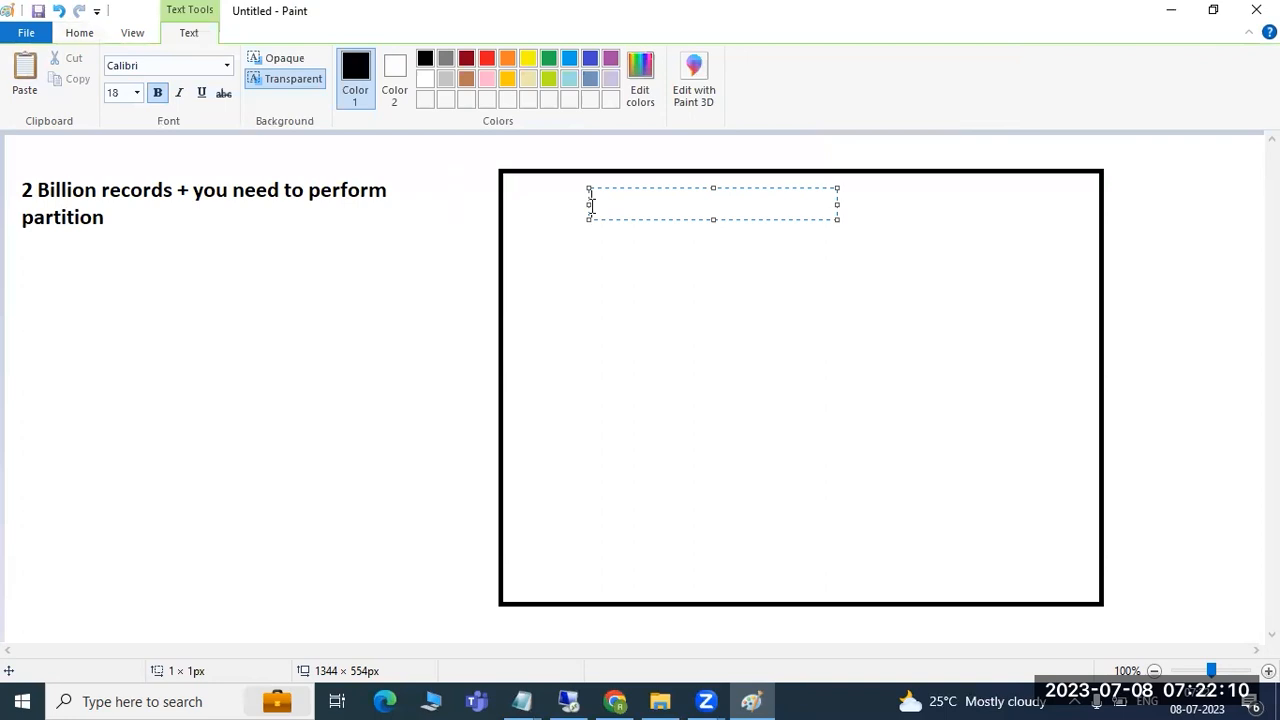
text(5 billion)
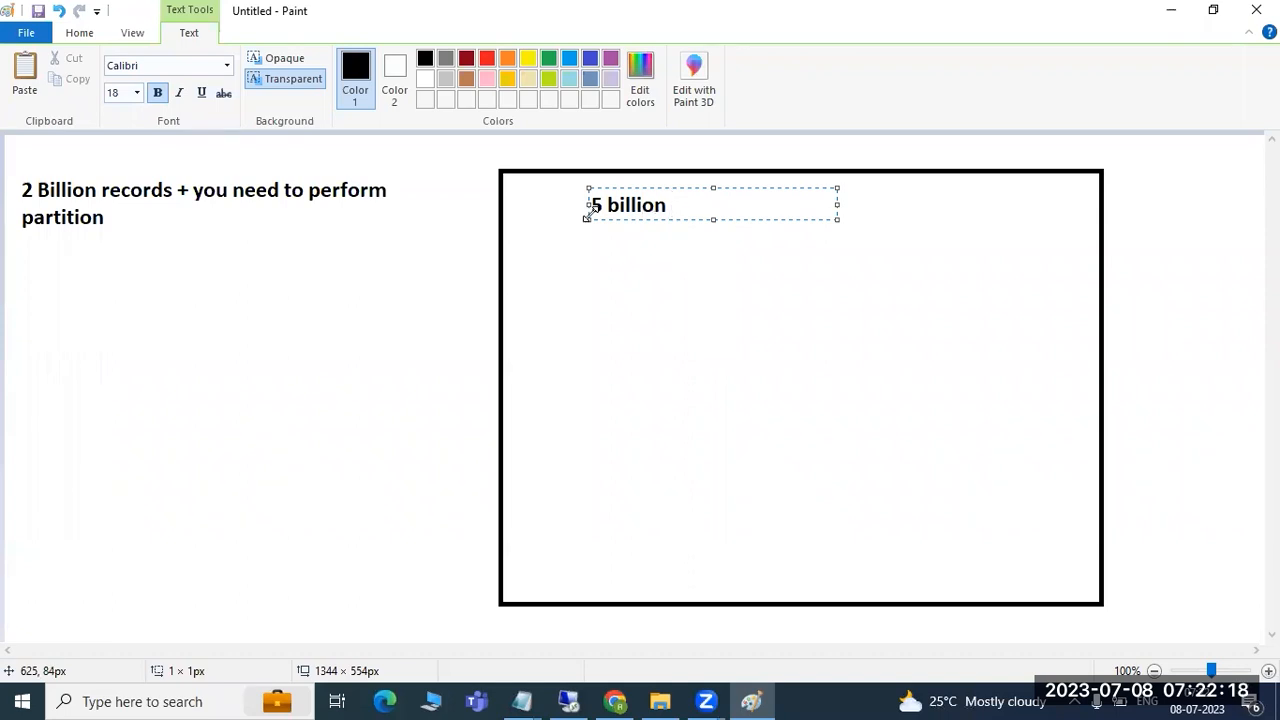
- Draw a line from the note into the rectangle and a short stroke after '5 billion'
click(351, 274)
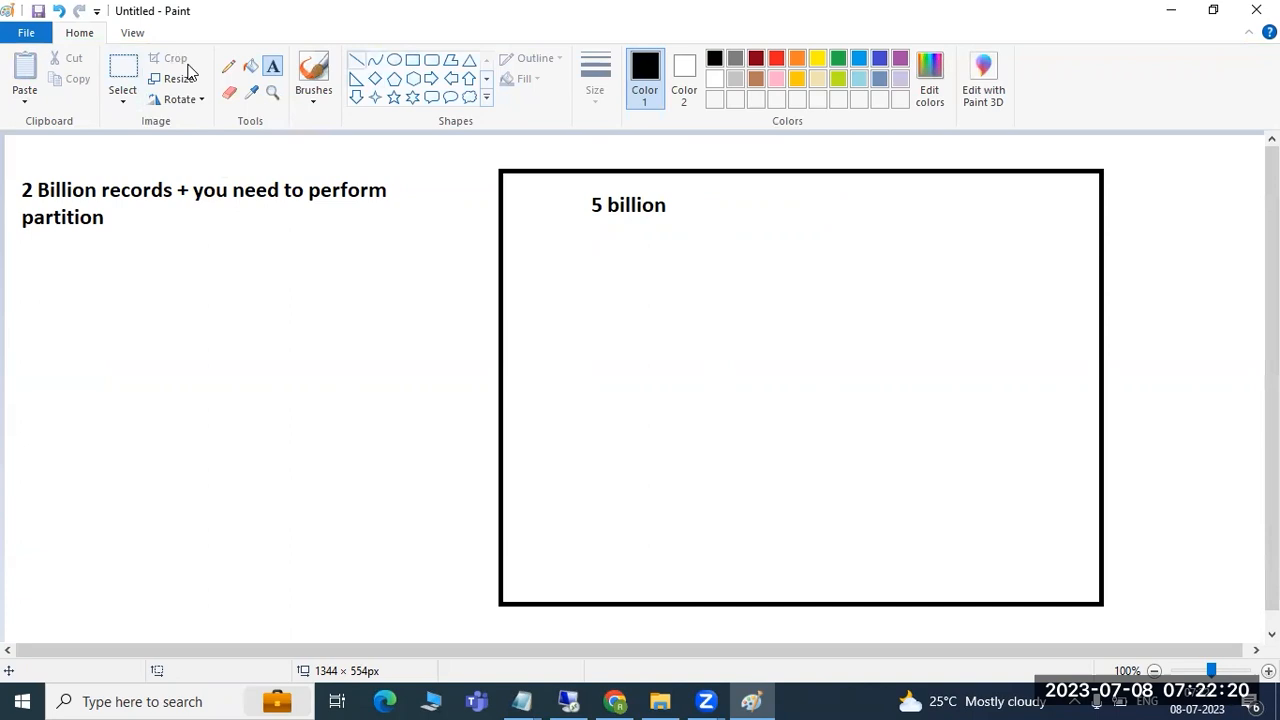
click(356, 60)
drag(84, 147, 607, 231)
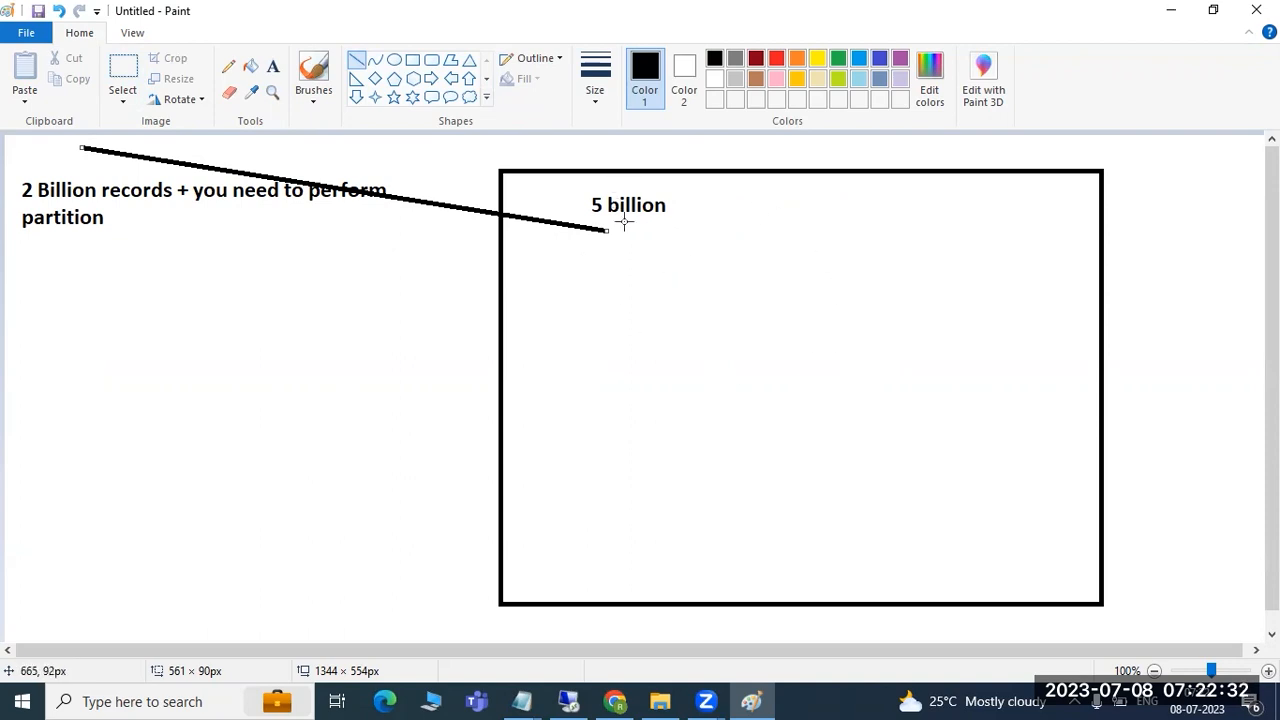
click(660, 217)
drag(660, 217, 690, 197)
- Add the label 'EMP ID=12345' under '5 billion' and select its text
click(272, 66)
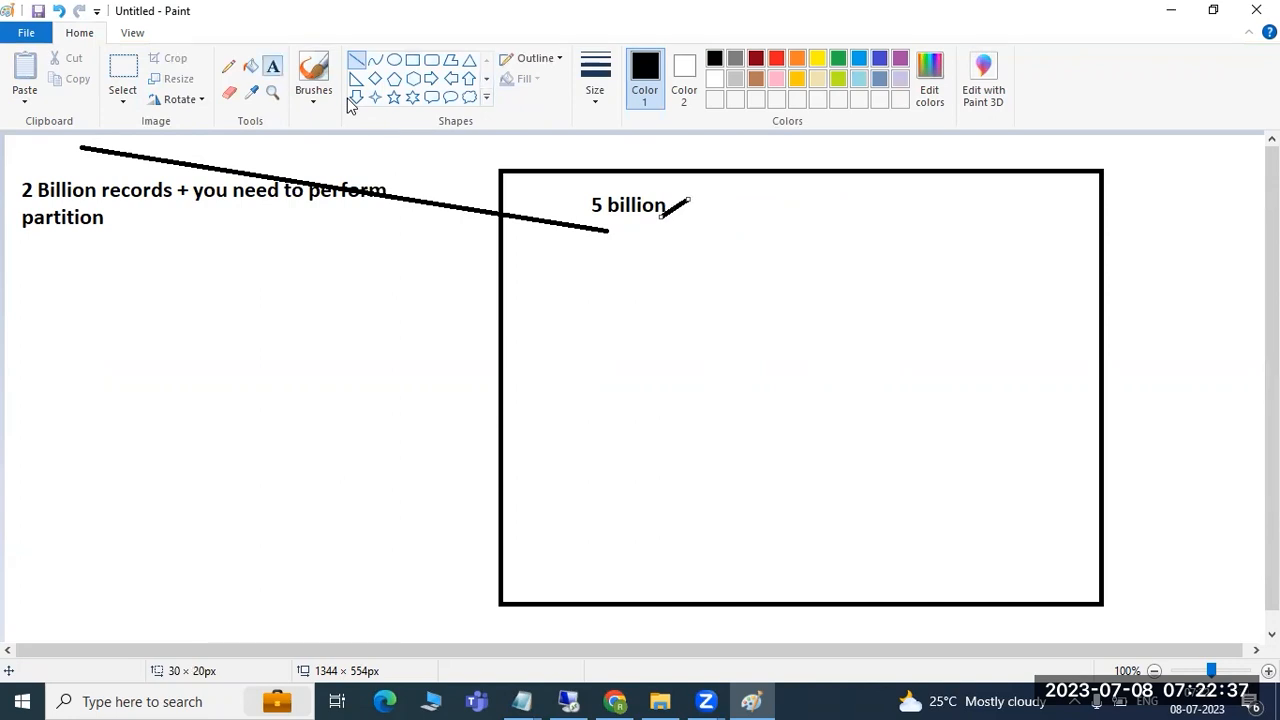
click(619, 236)
text(M)
key(BackSpace)
text(EMP ID=12345)
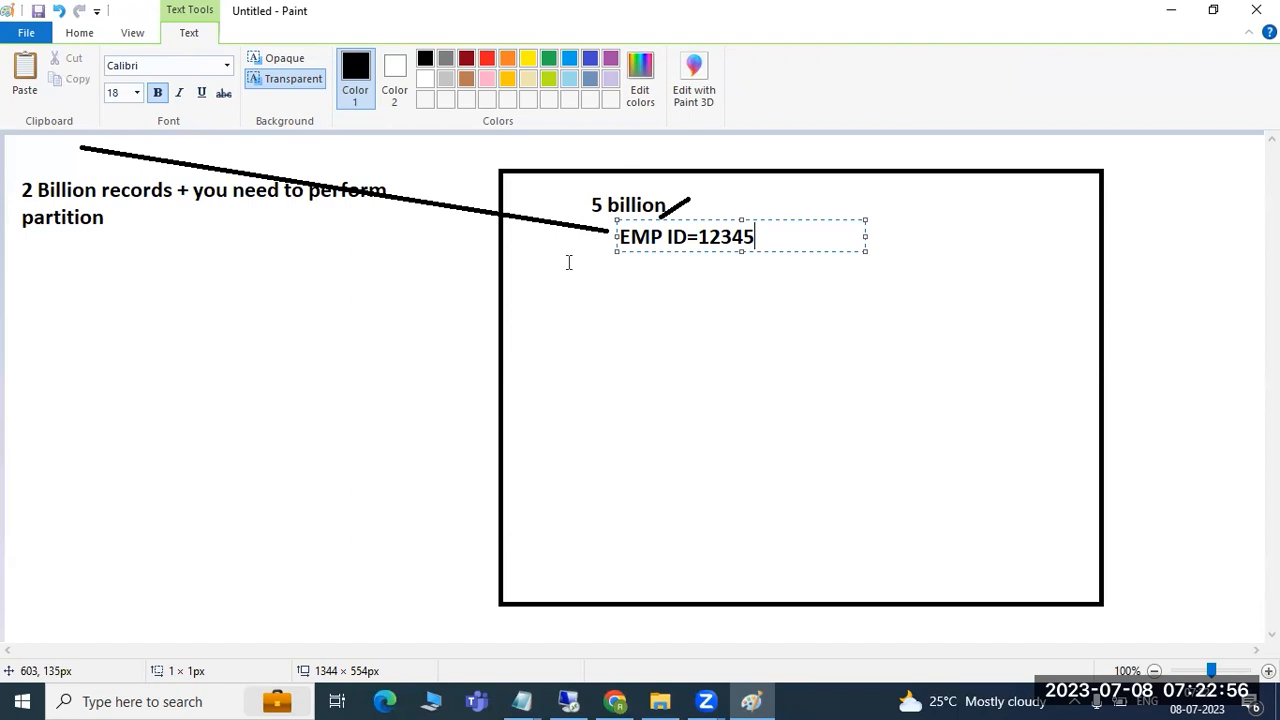
drag(766, 237, 616, 237)
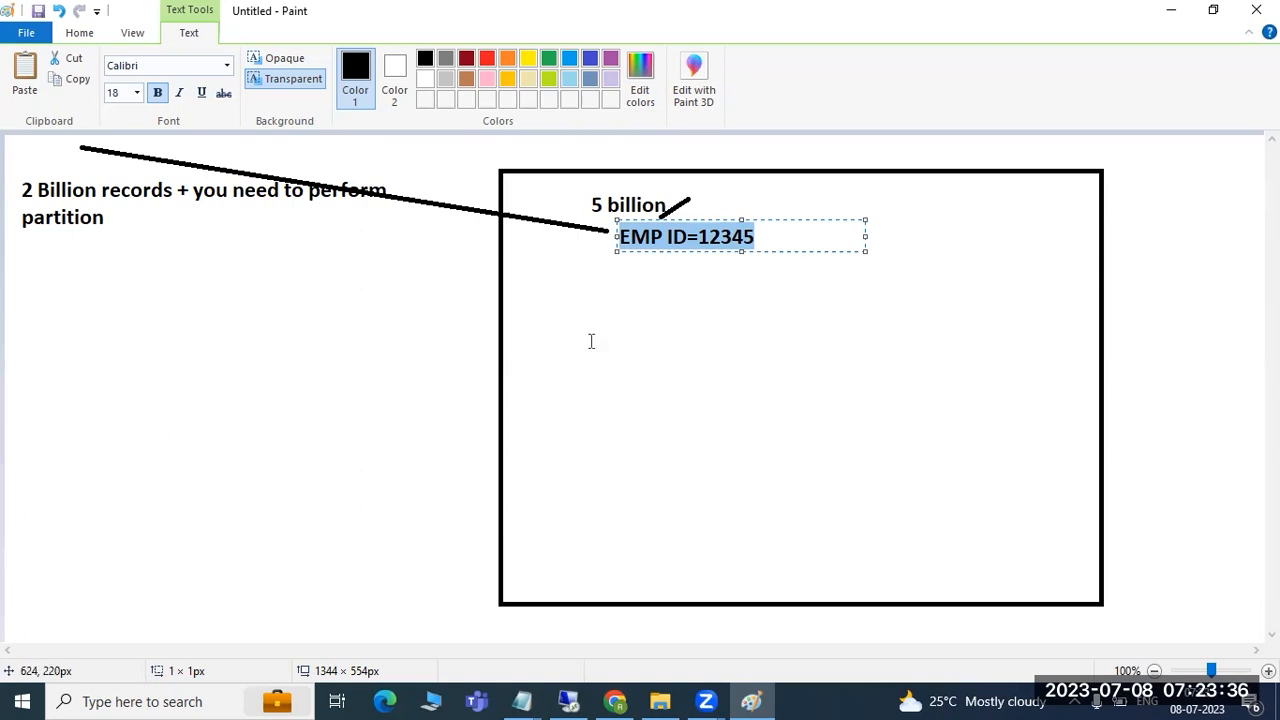
- Split the big rectangle with a horizontal line across its middle
click(80, 33)
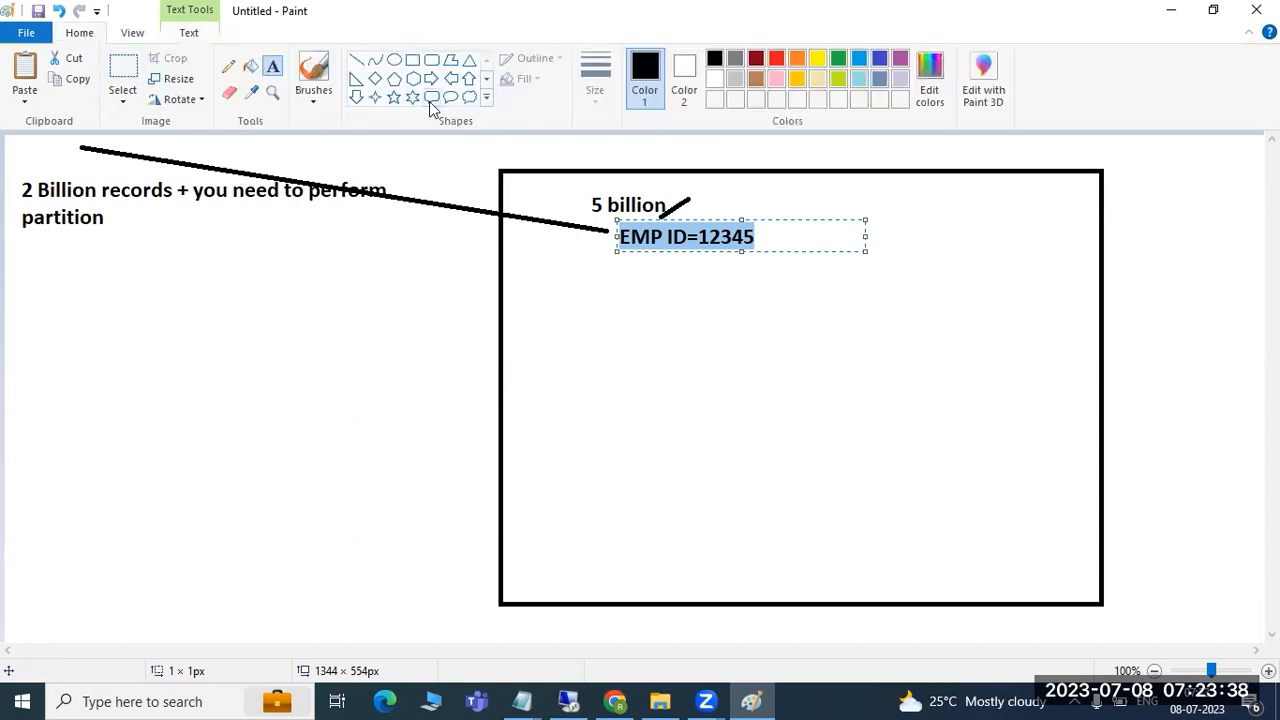
click(356, 60)
drag(502, 355, 1107, 358)
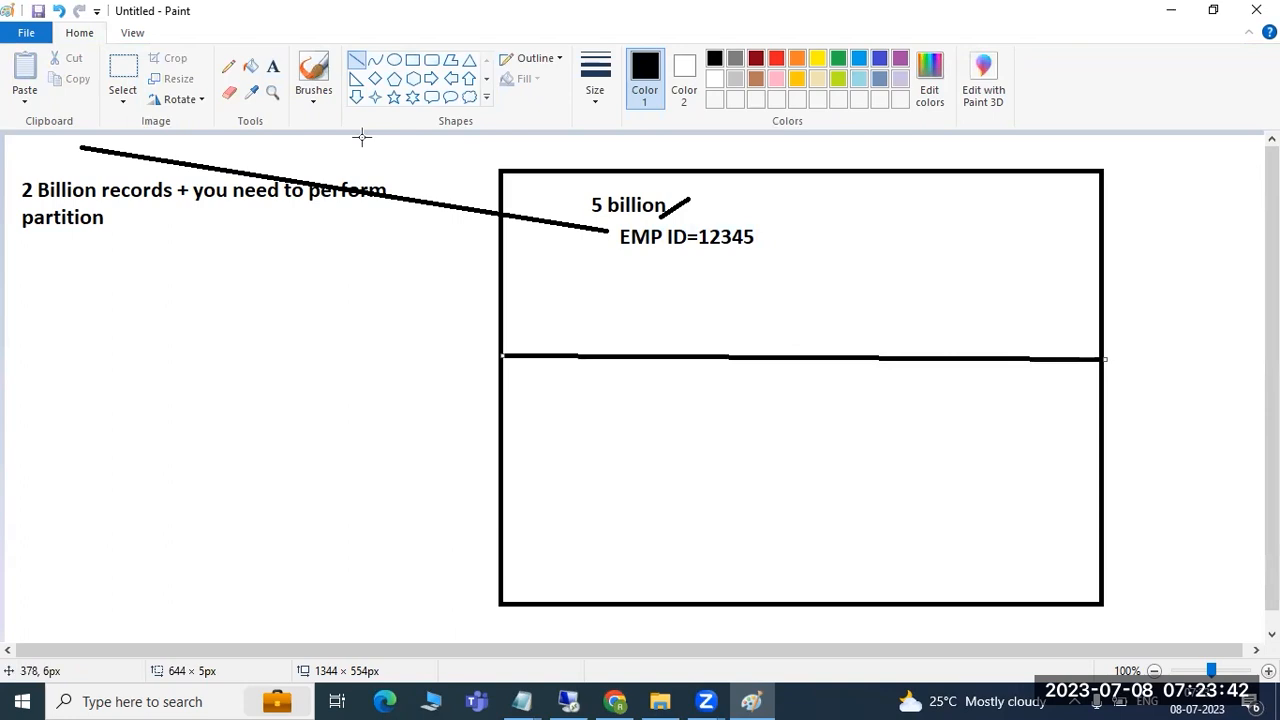
- Draw a large lower-left box with a record bar, a thin vertical bar, and a tall right box
click(412, 60)
drag(31, 340, 433, 599)
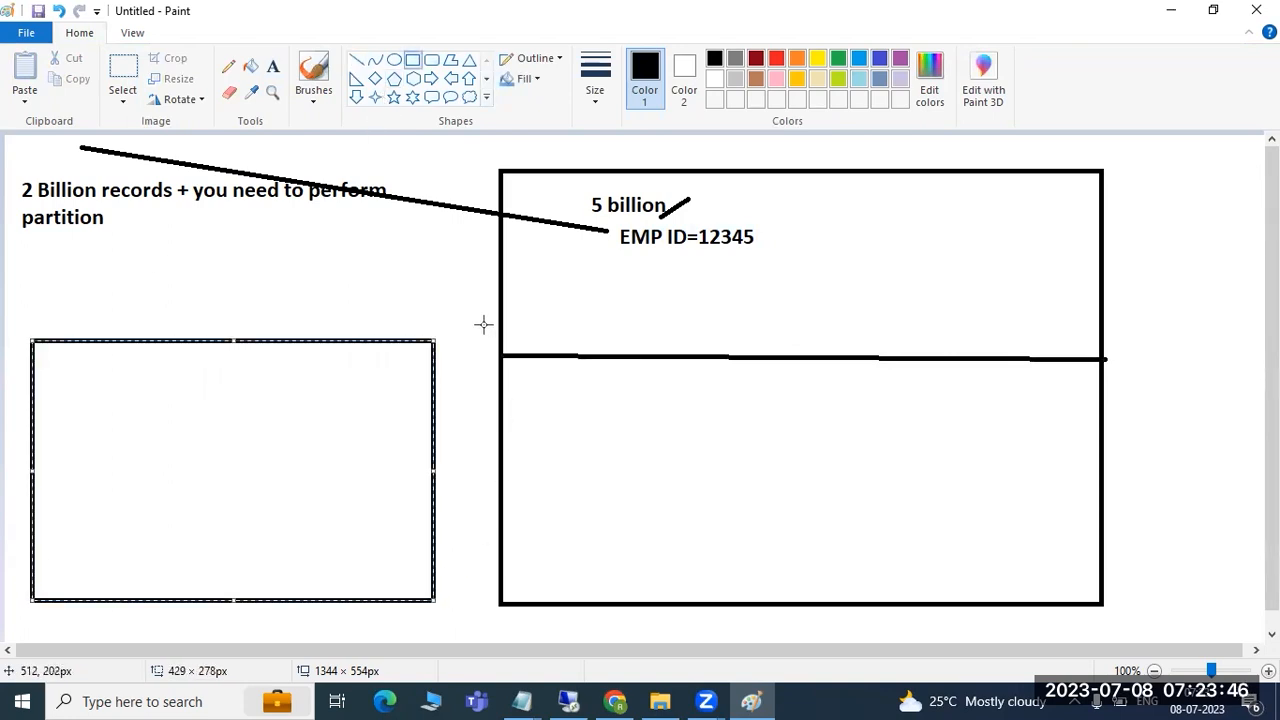
drag(471, 353, 473, 200)
drag(142, 410, 238, 419)
drag(1140, 376, 1245, 565)
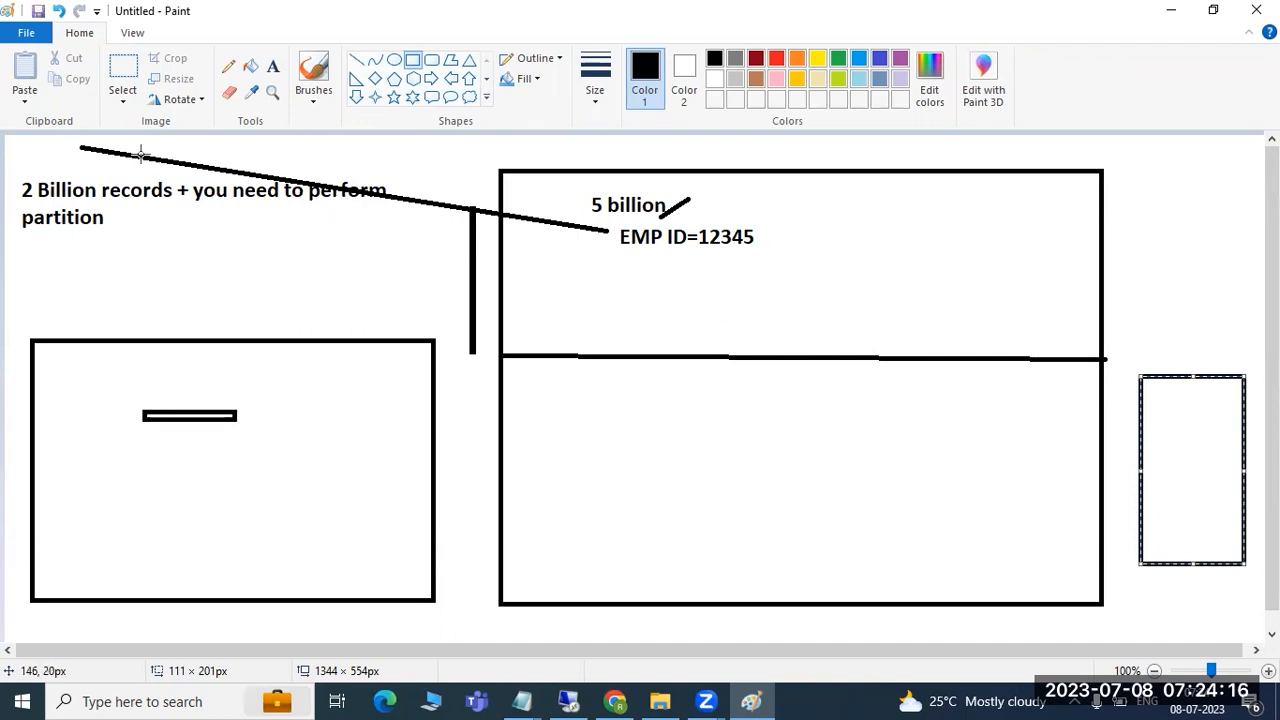
- Add a crossbar over the vertical bar and small record marks in the left, middle and right boxes
mouse_move(434, 251)
mouse_down()
mouse_move(521, 258)
mouse_move(566, 231)
mouse_up()
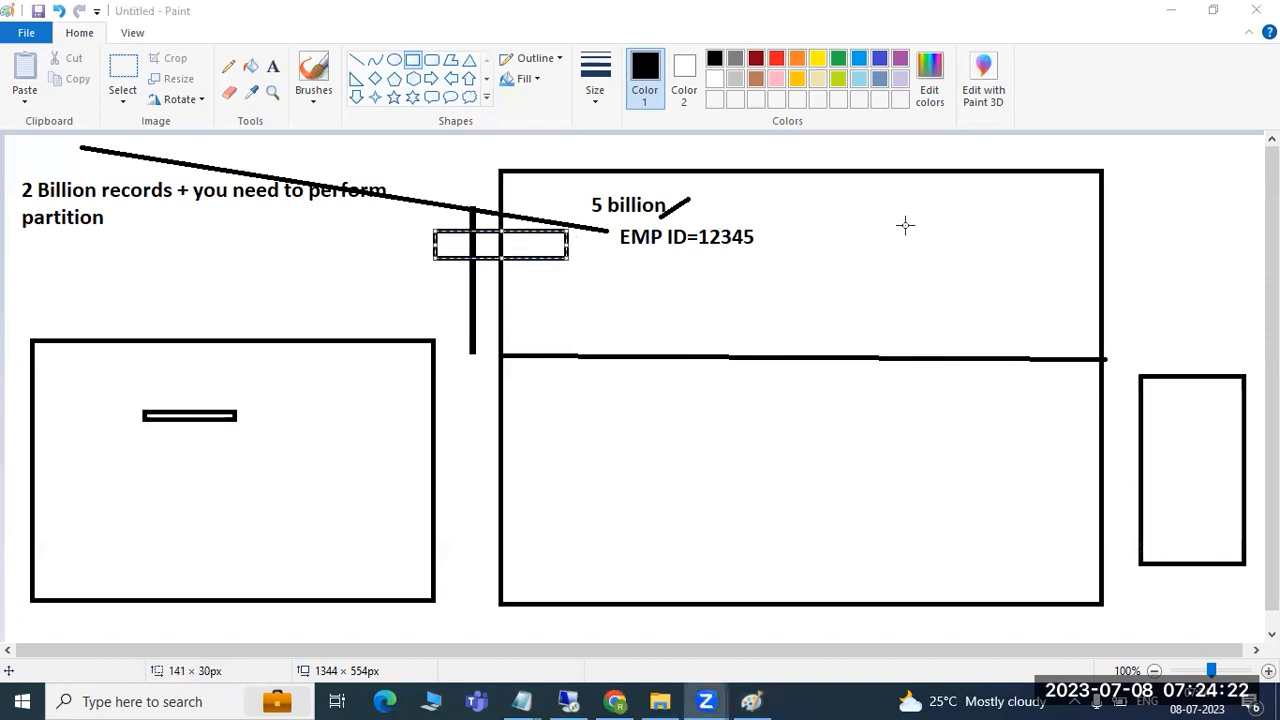
drag(236, 506, 271, 483)
click(650, 492)
drag(650, 494, 662, 483)
click(1163, 483)
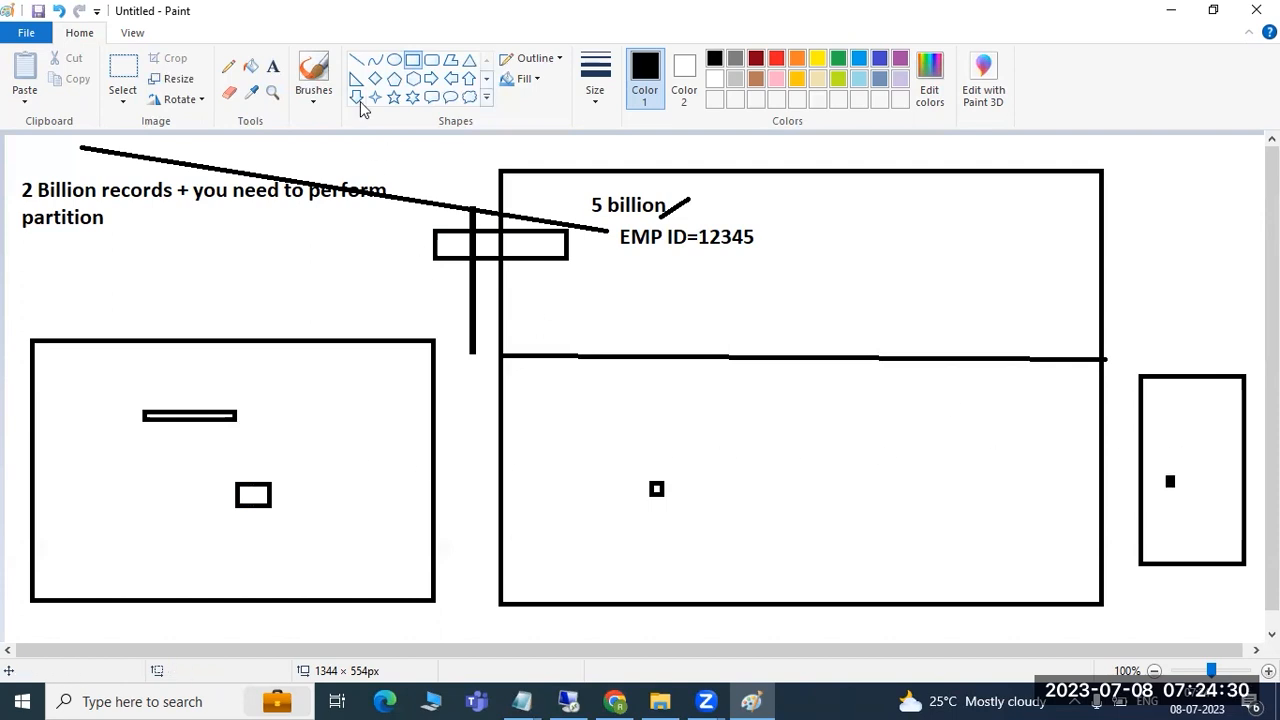
- Draw lines from EMP ID=12345 to the left, middle and right boxes, and underline it
click(357, 60)
drag(612, 227, 322, 406)
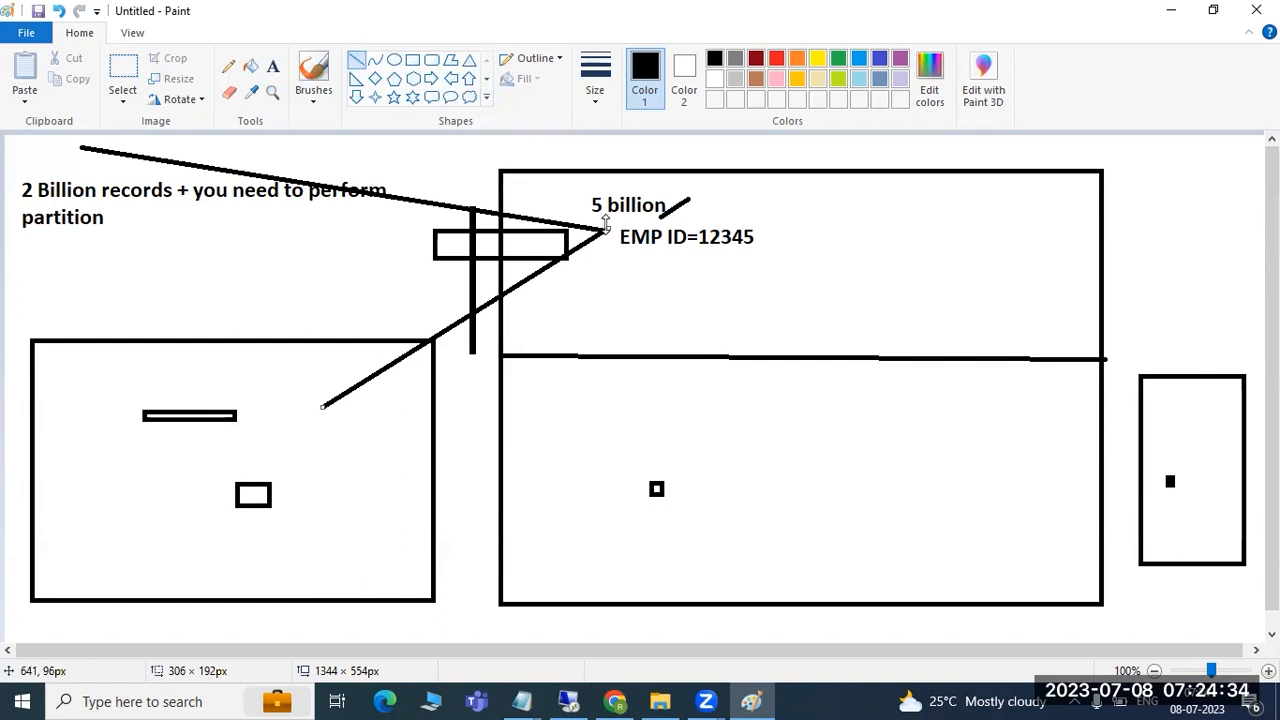
drag(652, 428, 608, 233)
mouse_move(1160, 406)
mouse_down()
mouse_move(616, 272)
mouse_move(600, 227)
mouse_up()
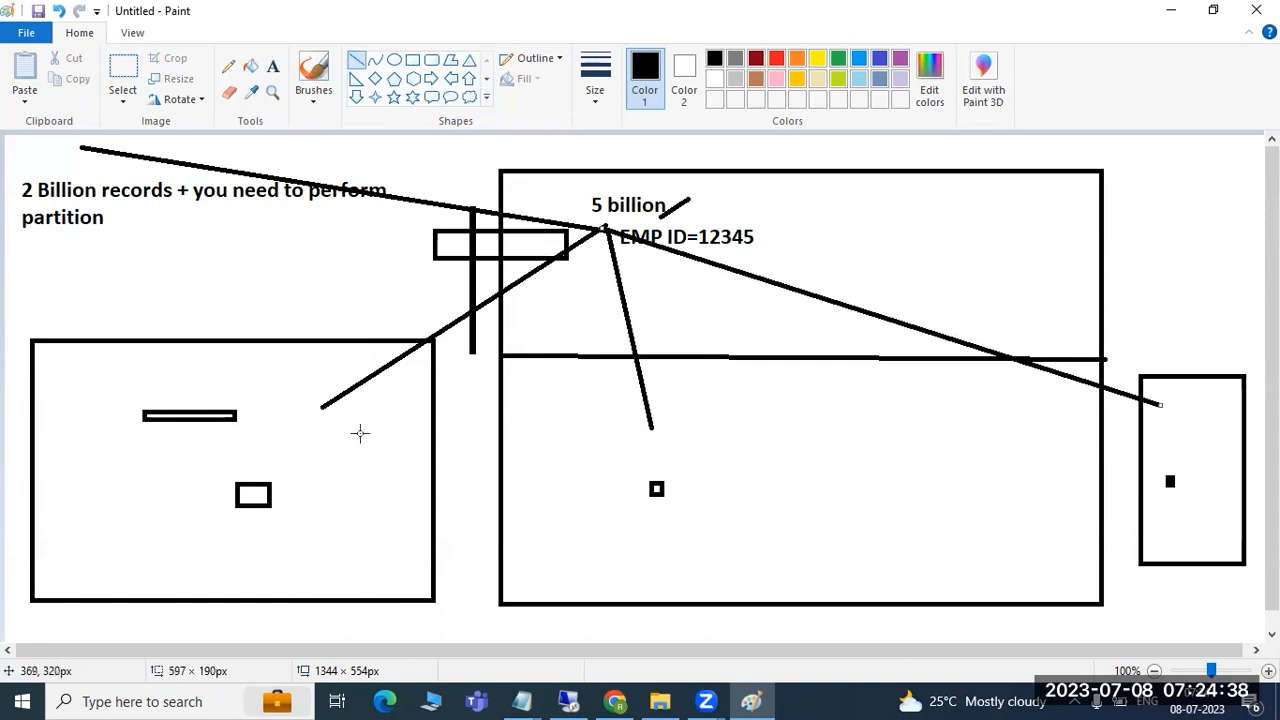
drag(657, 263, 765, 256)
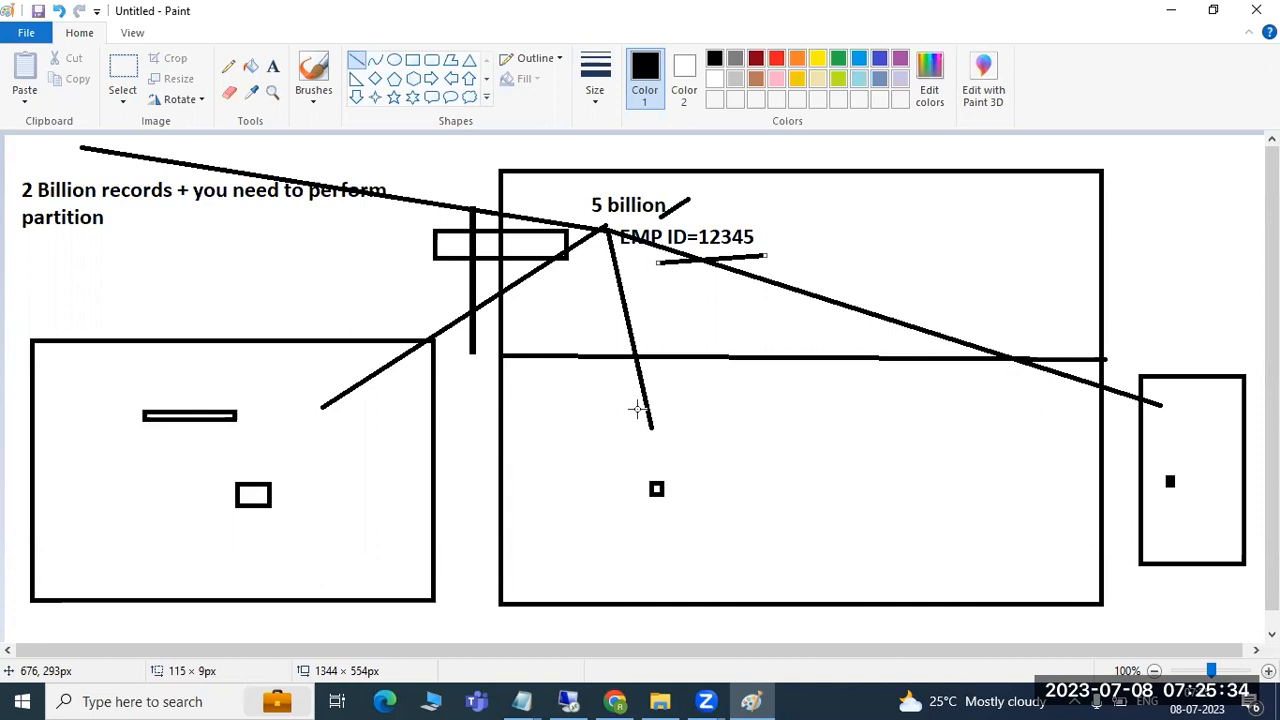
- Undo everything and type the heading 'Different types of partitions :' in a large text box
key(ctrl+z)
key(ctrl+z)
key(ctrl+z)
key(ctrl+z)
key(ctrl+z)
key(ctrl+z)
key(ctrl+z)
key(ctrl+z)
key(ctrl+z)
key(ctrl+z)
key(ctrl+z)
key(ctrl+z)
key(ctrl+z)
key(ctrl+z)
key(ctrl+z)
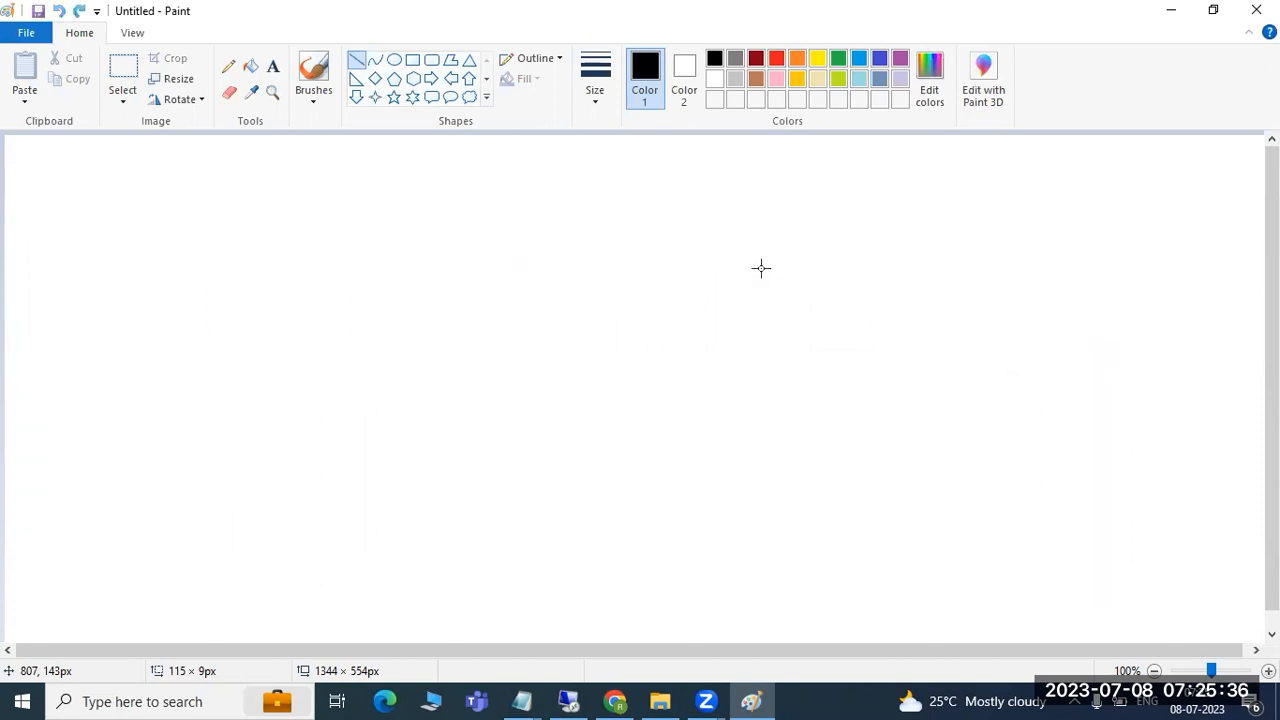
click(273, 67)
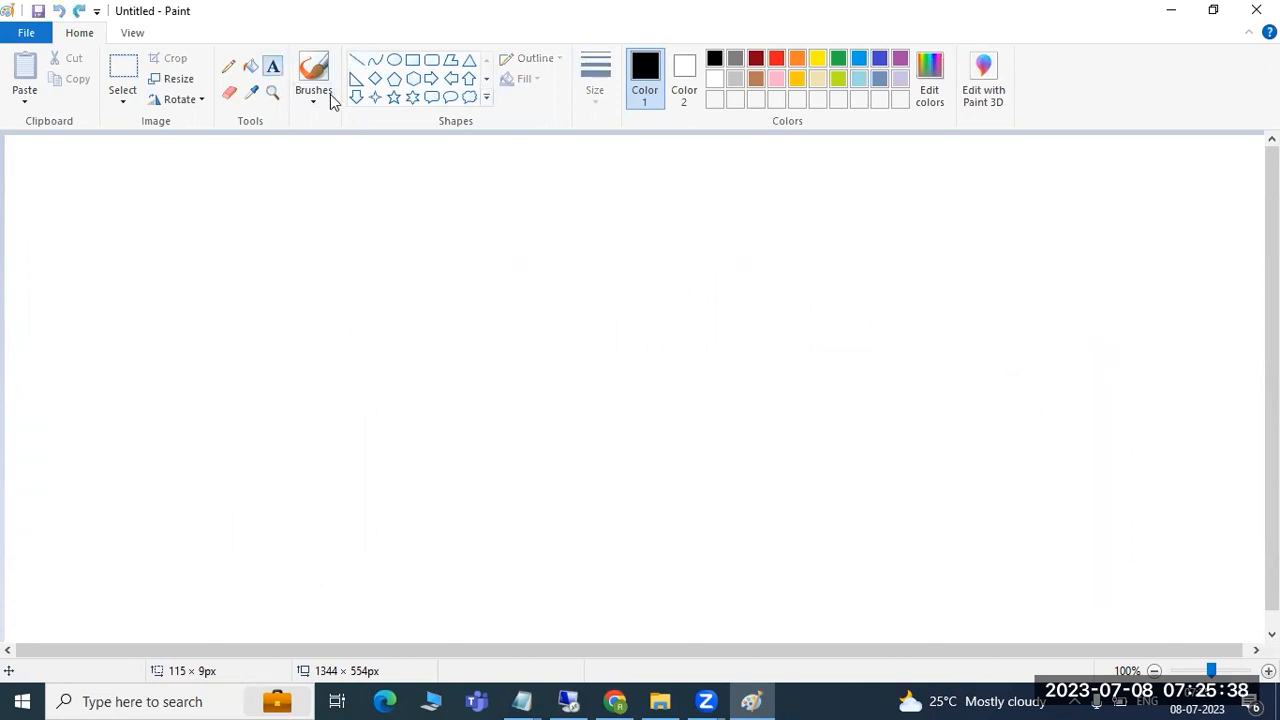
drag(60, 148, 1196, 621)
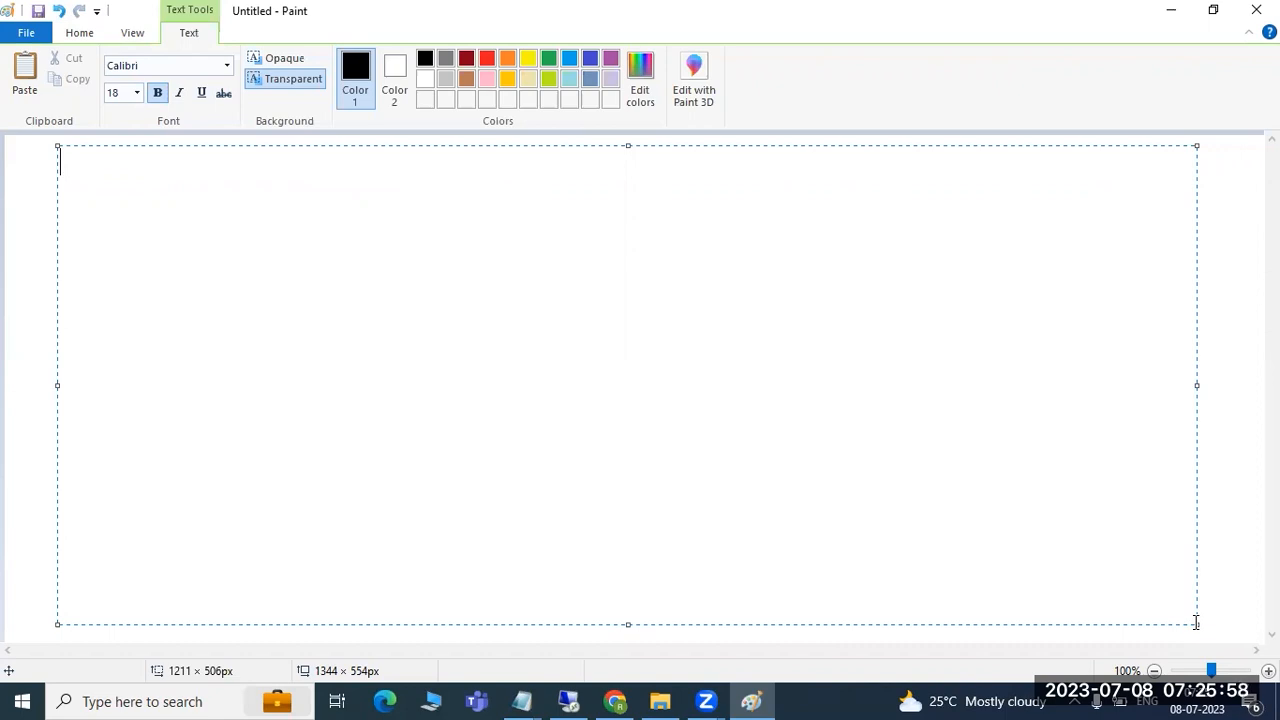
text(Diff)
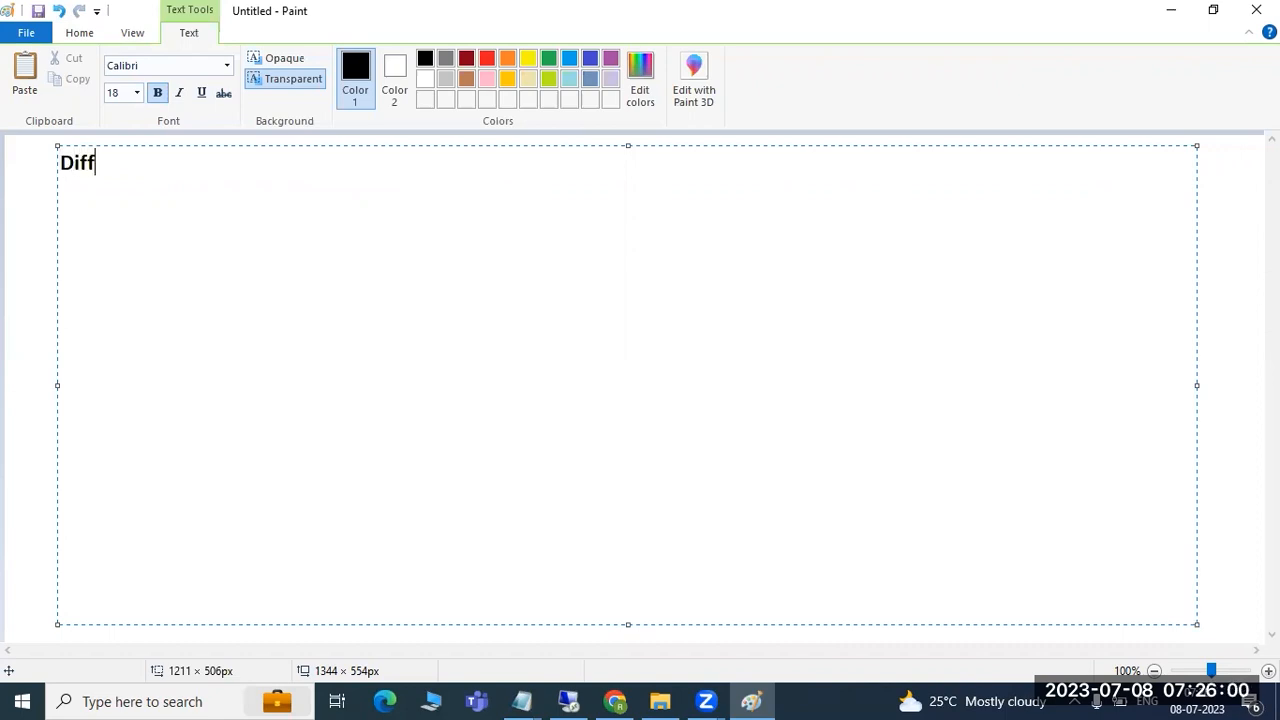
text(erent typeso f)
key(BackSpace)
key(BackSpace)
key(BackSpace)
text(of part)
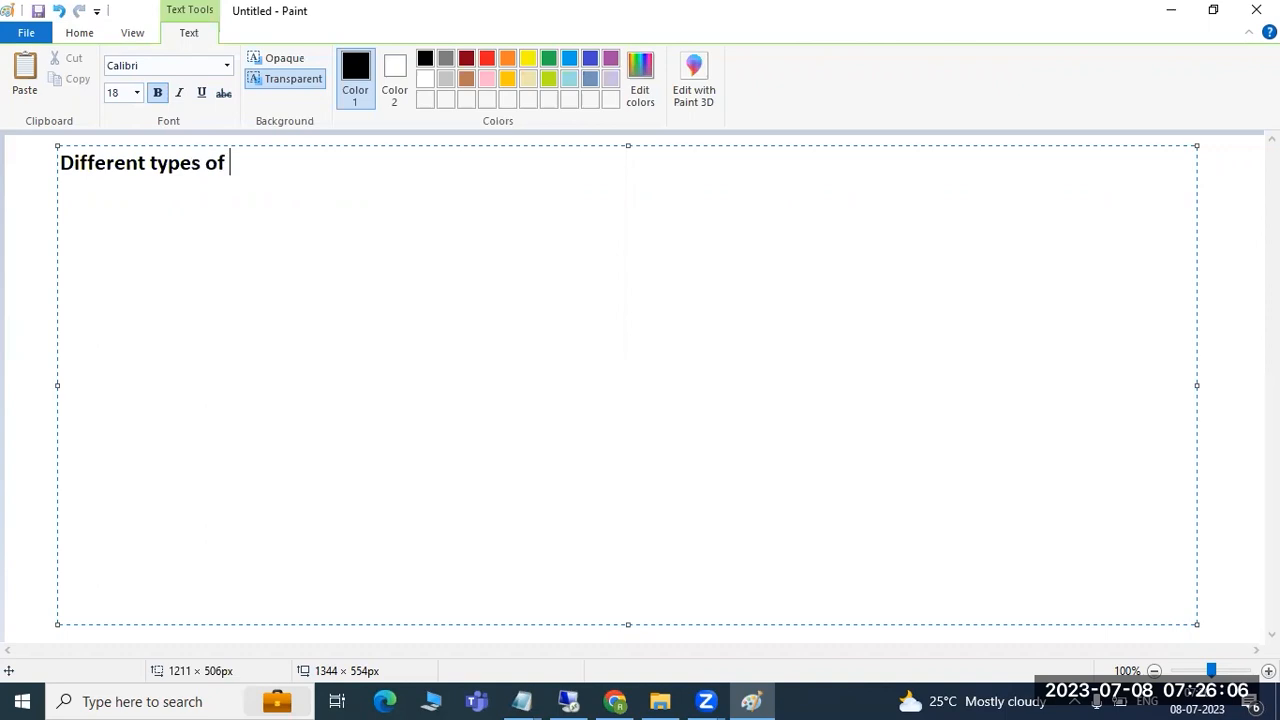
text(onii)
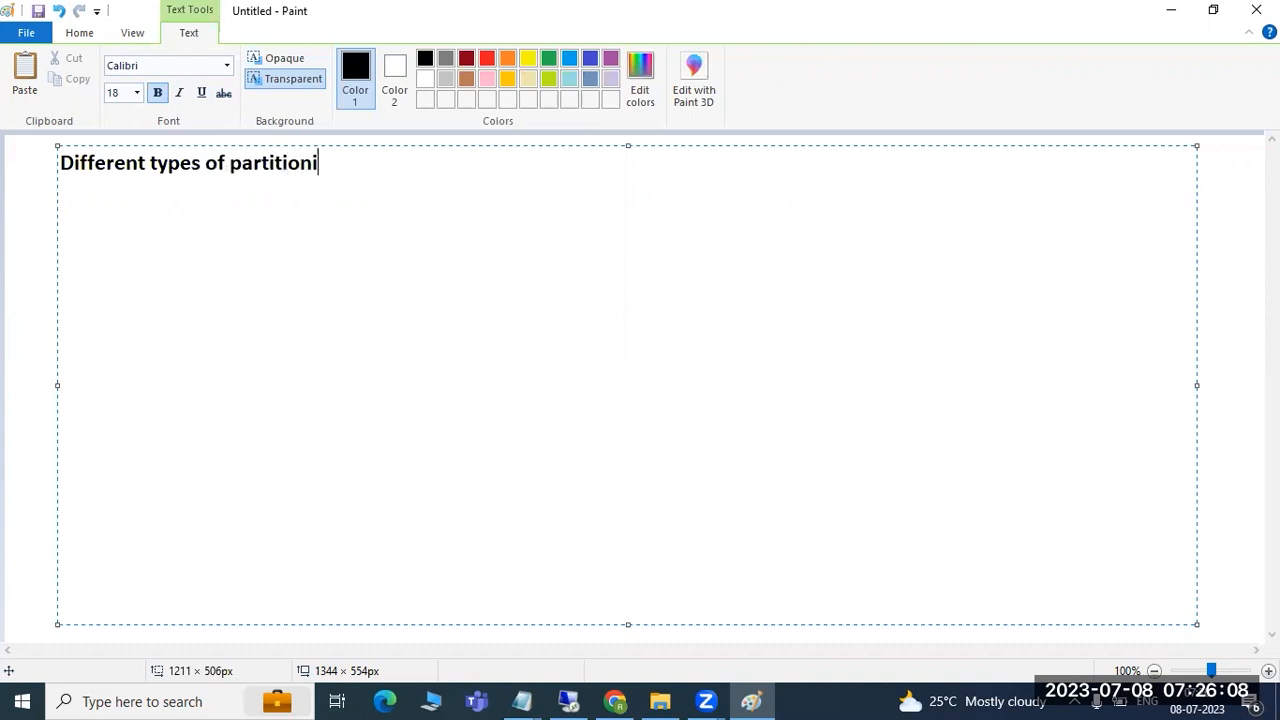
key(BackSpace)
text(s)
key(BackSpace)
key(BackSpace)
text(s :)
- List '1)HASH' and '2)ROUND ROBIN' on separate lines beneath the heading
key(Return)
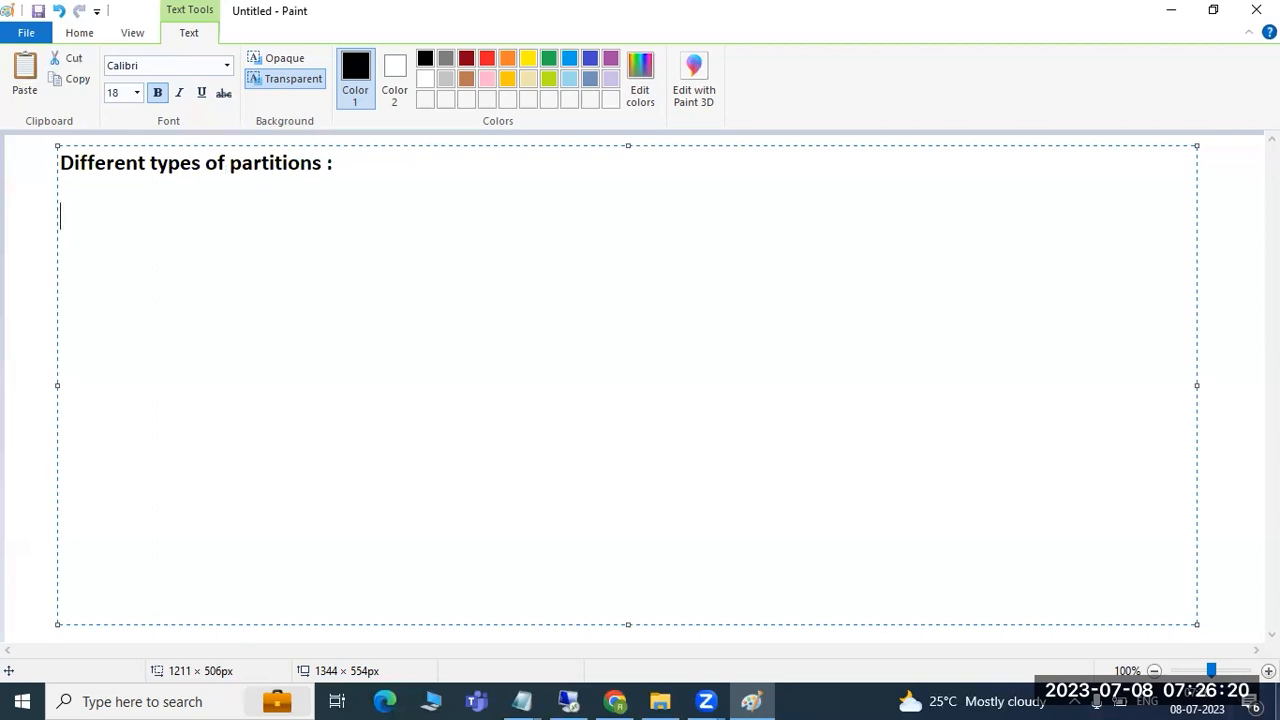
key(Return)
text(1)HASH)
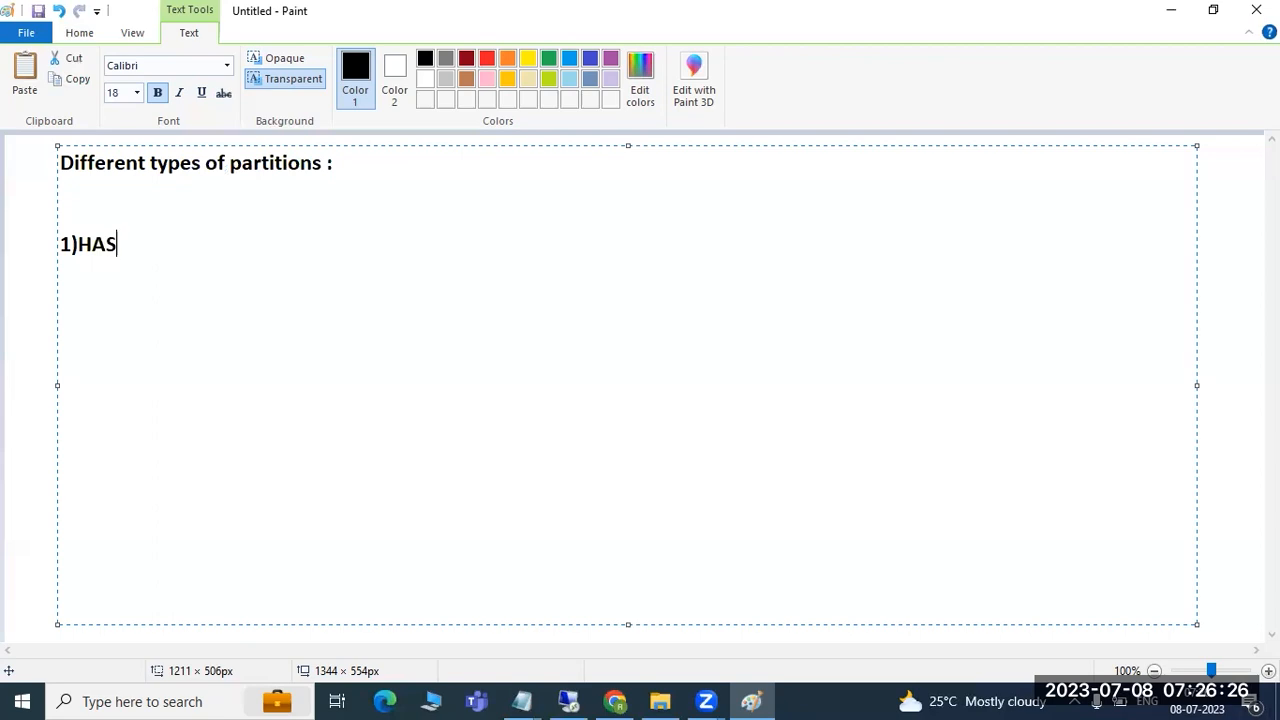
key(Return)
text(2)ROU)
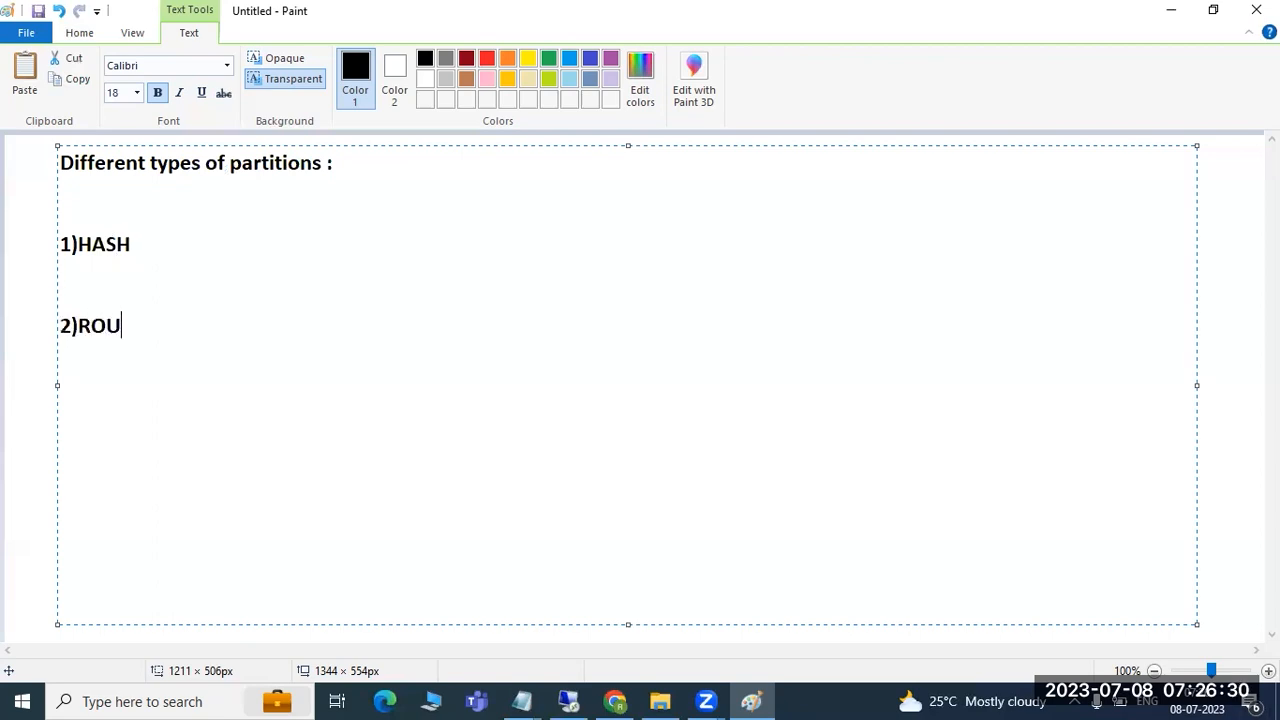
text(BROBIN)
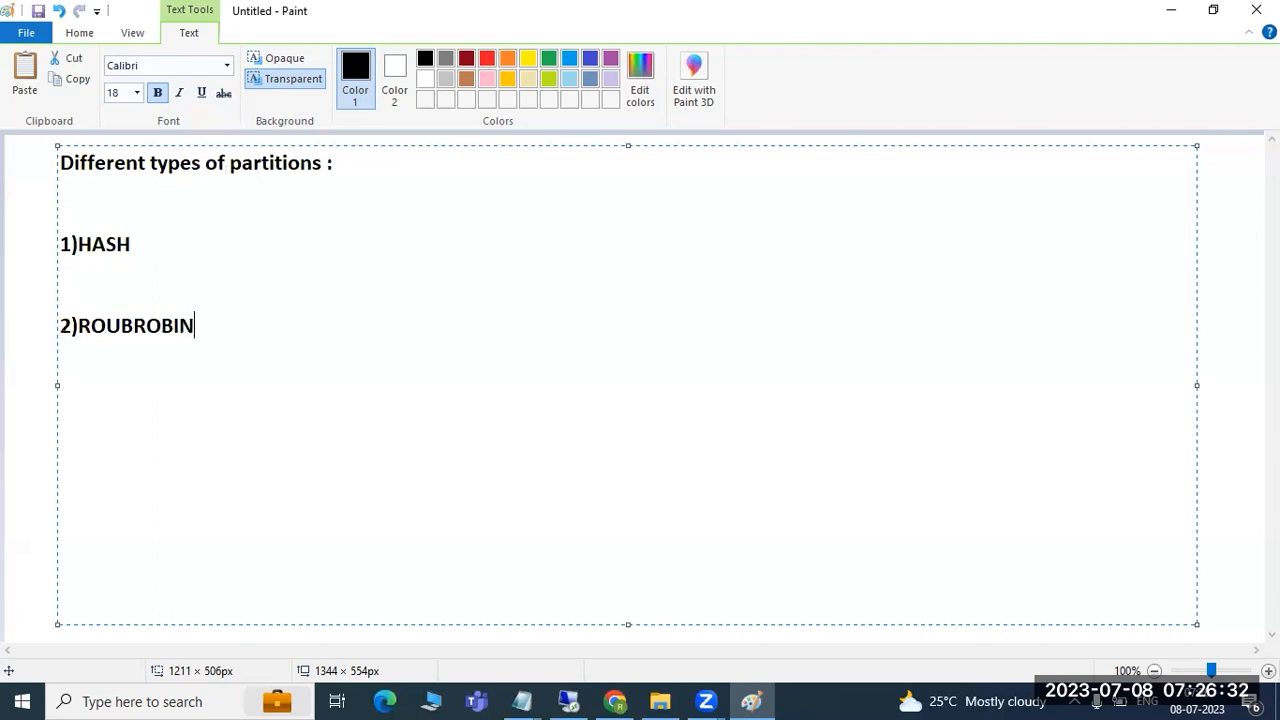
key(BackSpace)
key(BackSpace)
key(BackSpace)
key(BackSpace)
key(BackSpace)
key(BackSpace)
text(ND ROBIN)
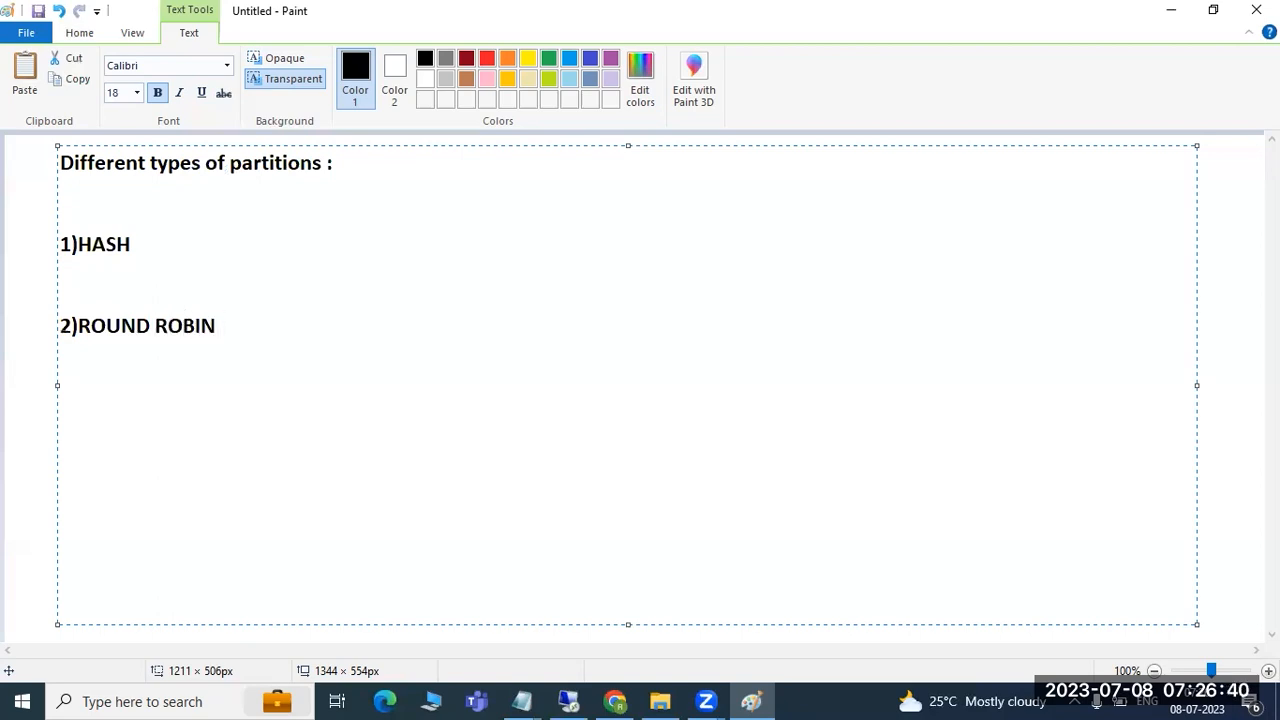
- Log off from SAP Easy Access on the remote desktop and confirm
click(274, 243)
click(567, 700)
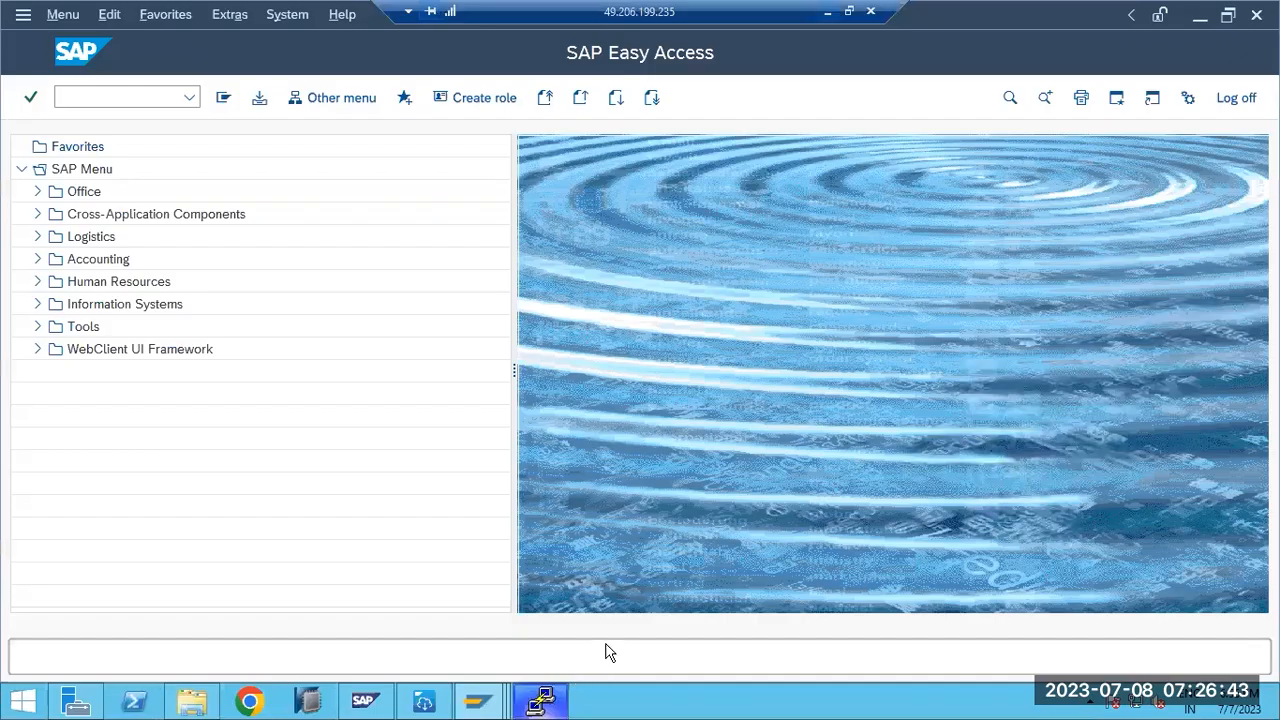
click(310, 706)
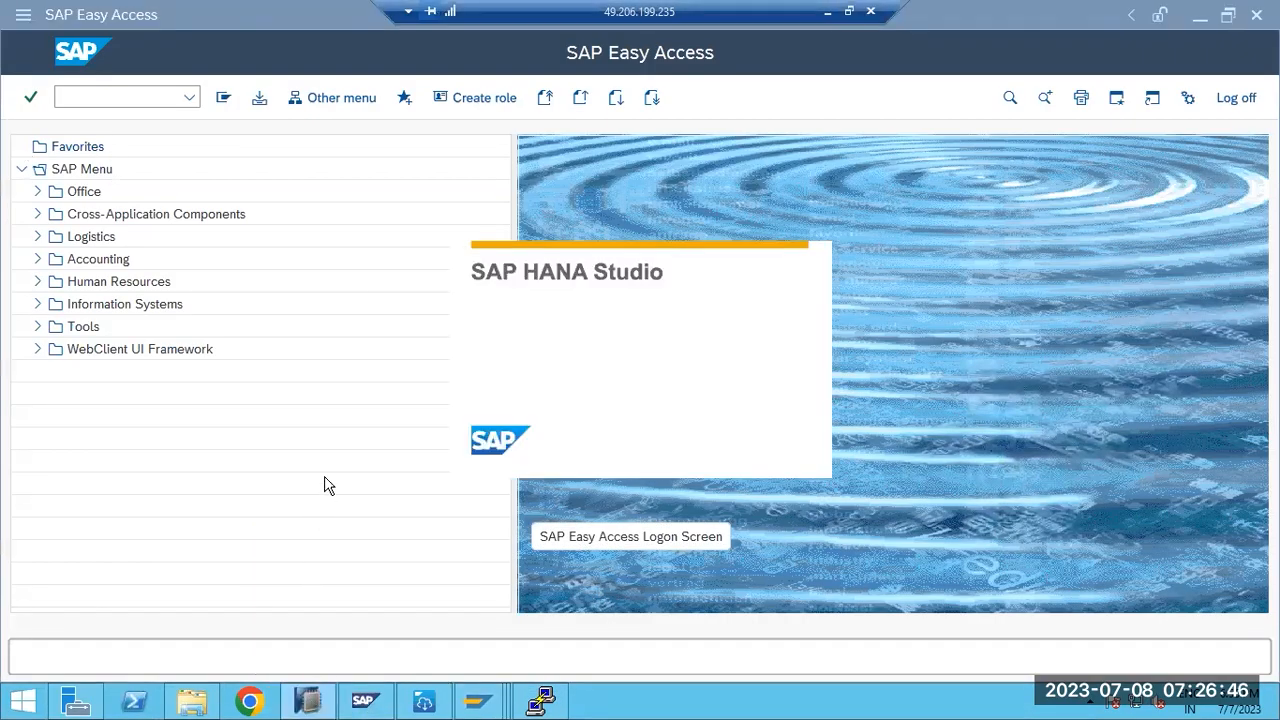
click(1236, 100)
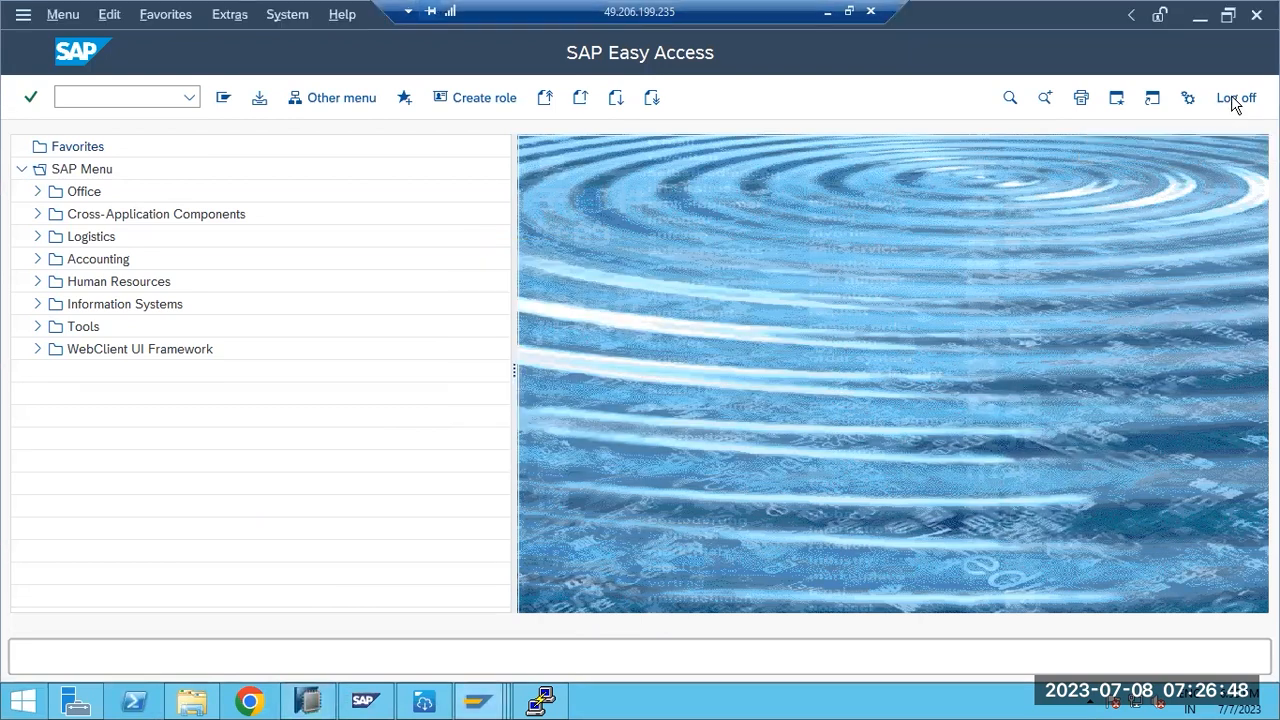
click(238, 417)
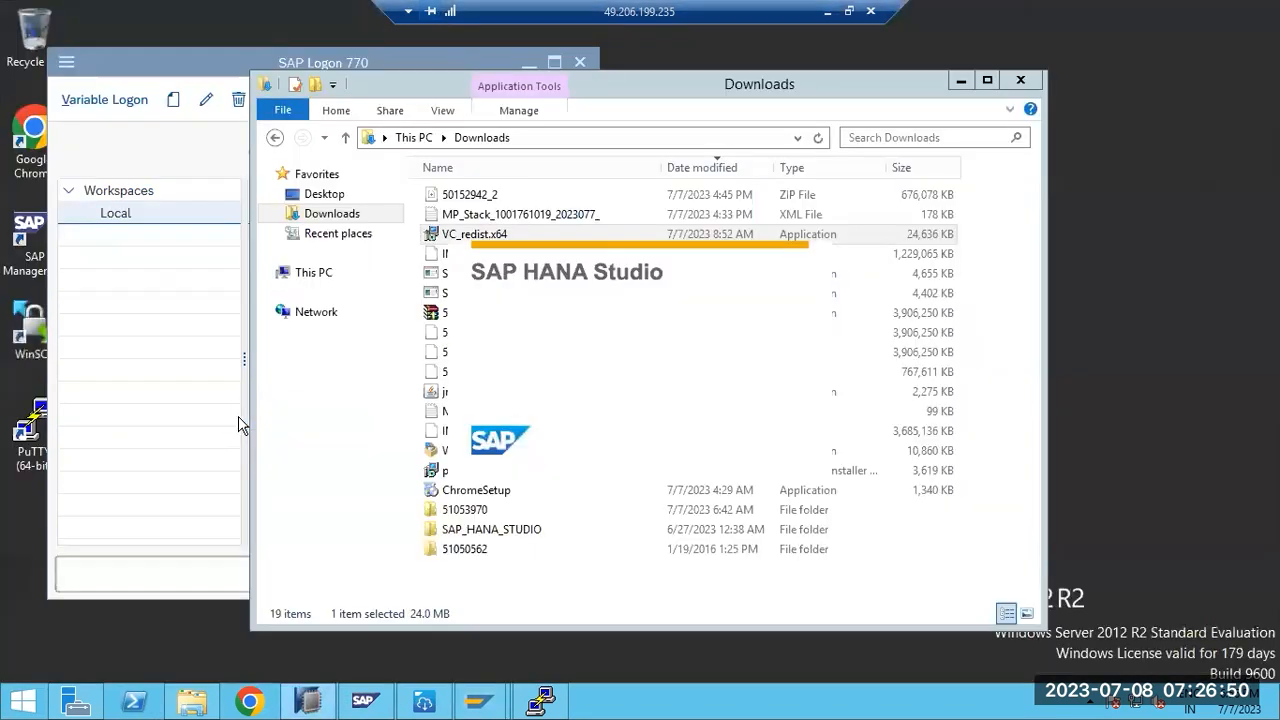
- Close the Downloads and SAP Logon windows and launch HANA Studio from the launcher
click(1020, 80)
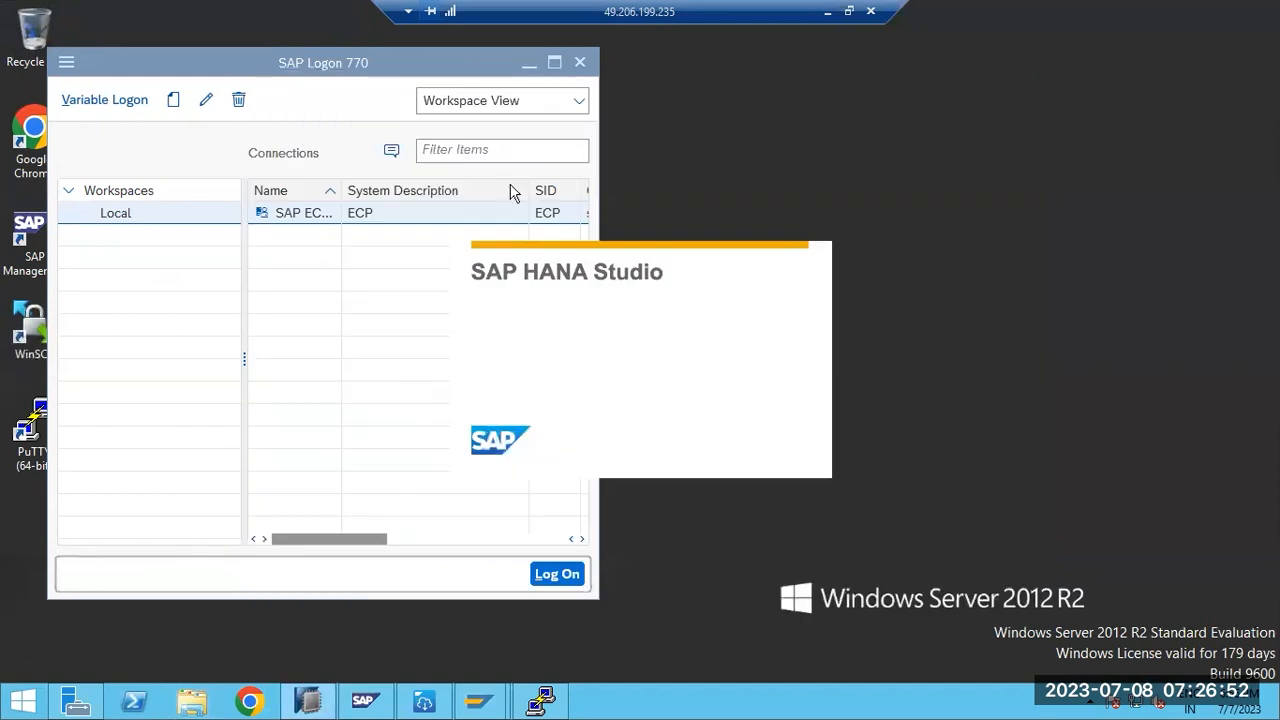
drag(381, 72, 420, 133)
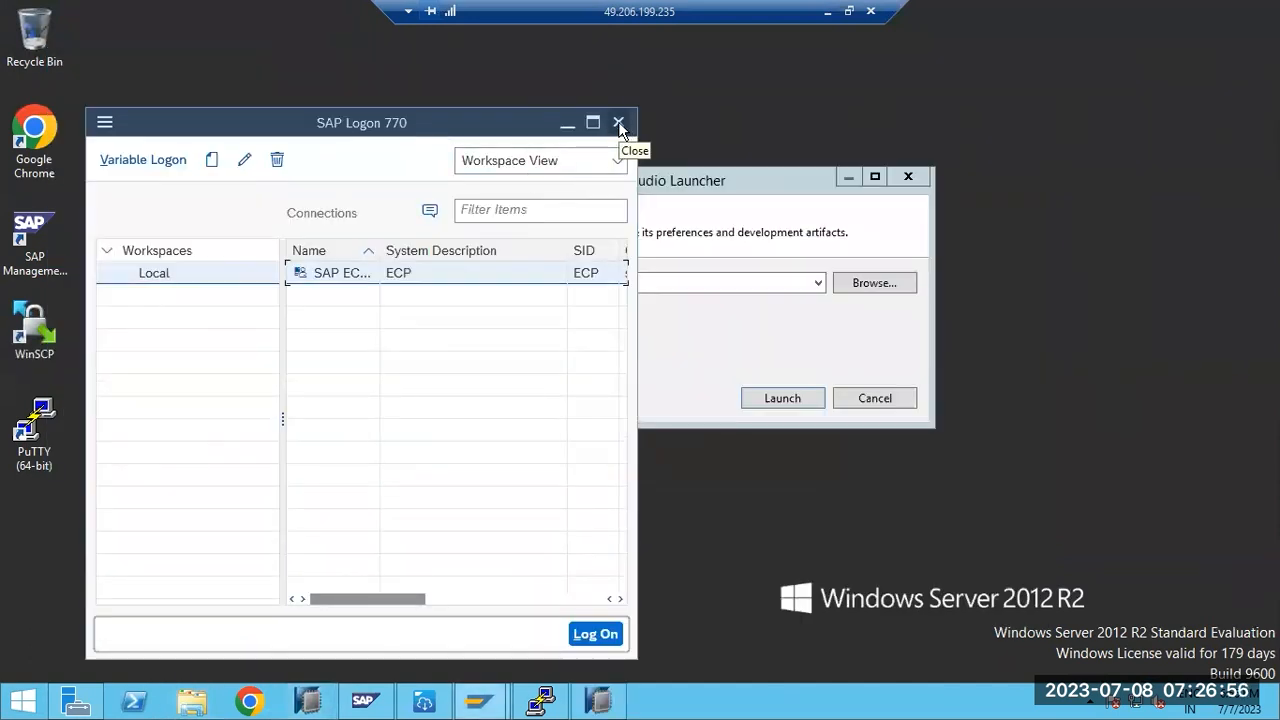
click(619, 122)
click(786, 400)
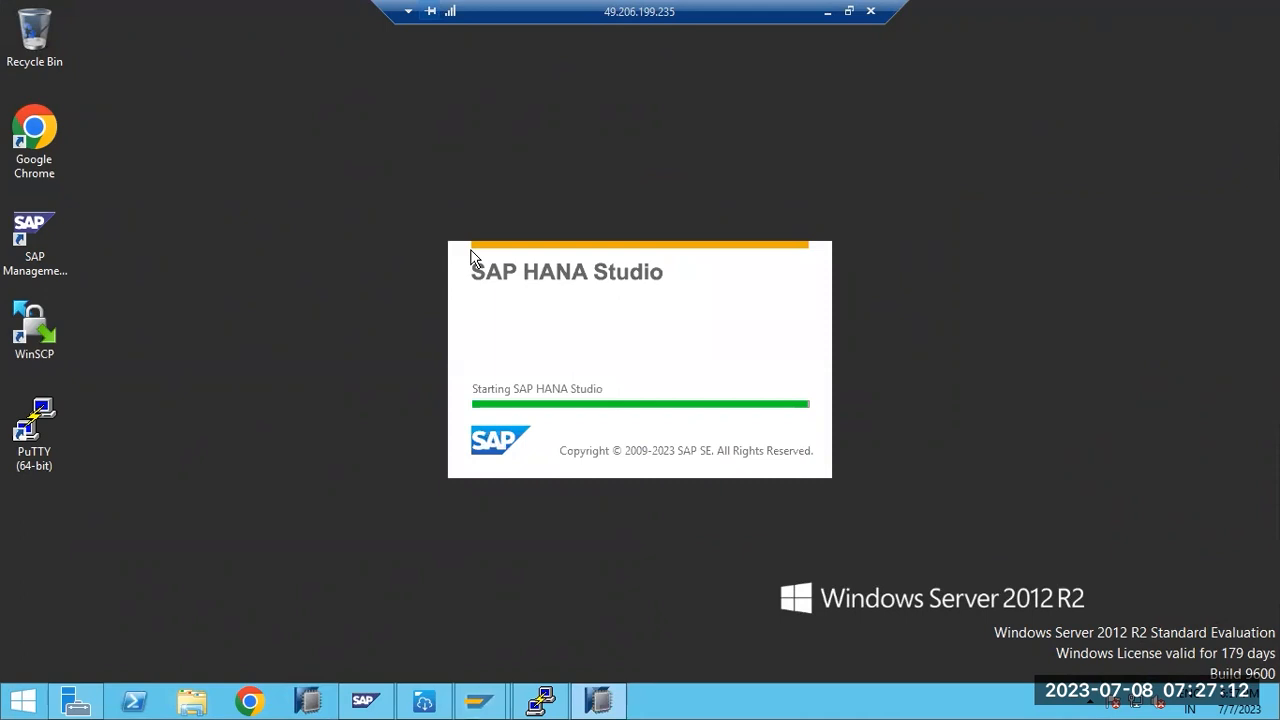
- Back in Paint, add '3)RANGE' on a new line below '2)ROUND ROBIN'
click(828, 12)
click(252, 332)
key(Return)
key(Return)
text(3)RANGE)
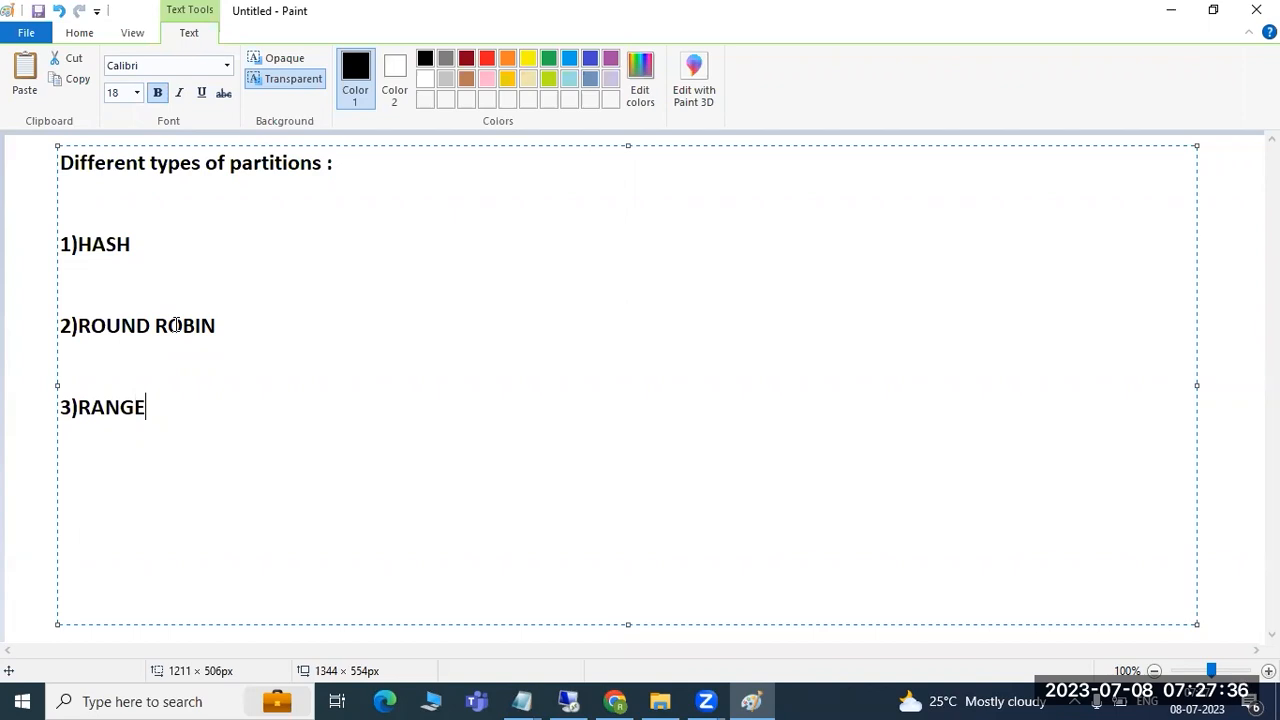
- Switch from the Paint note to the remote desktop session running HANA Studio
click(572, 700)
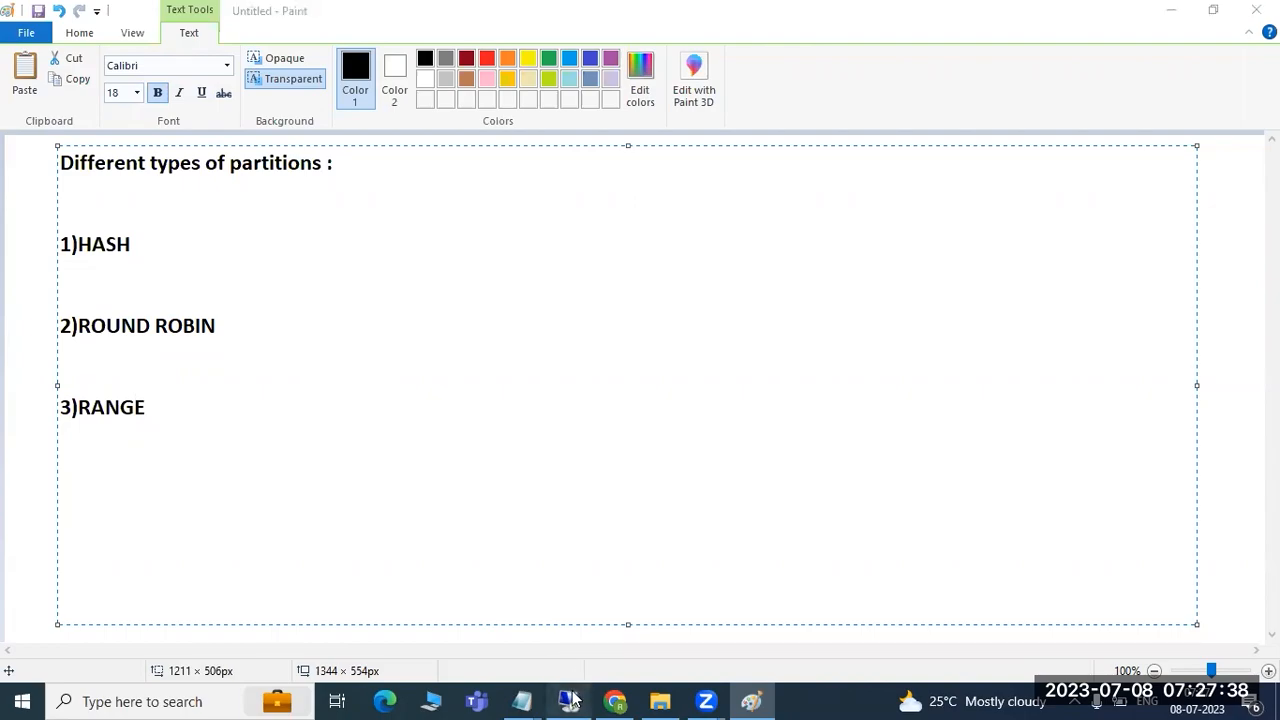
- Log on to SYSTEMDB, re-entering the password after an invalid-password error
click(118, 134)
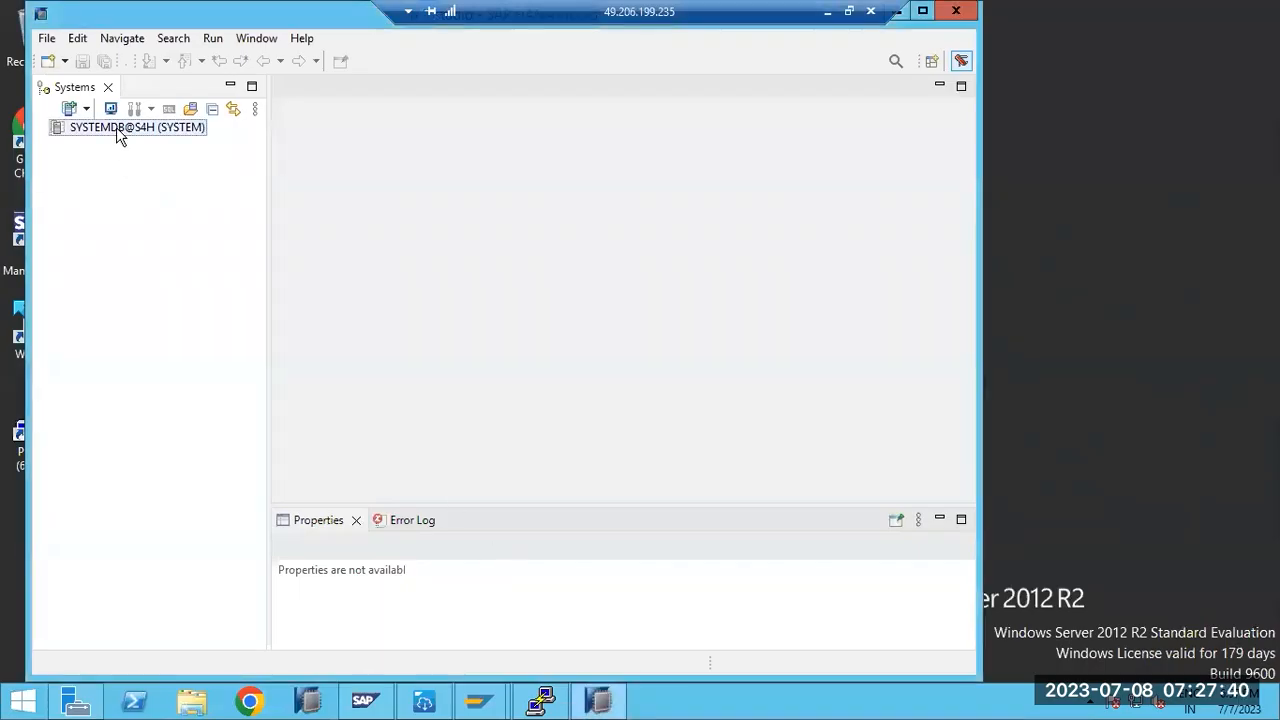
double_click(118, 134)
text(*********)
key(Return)
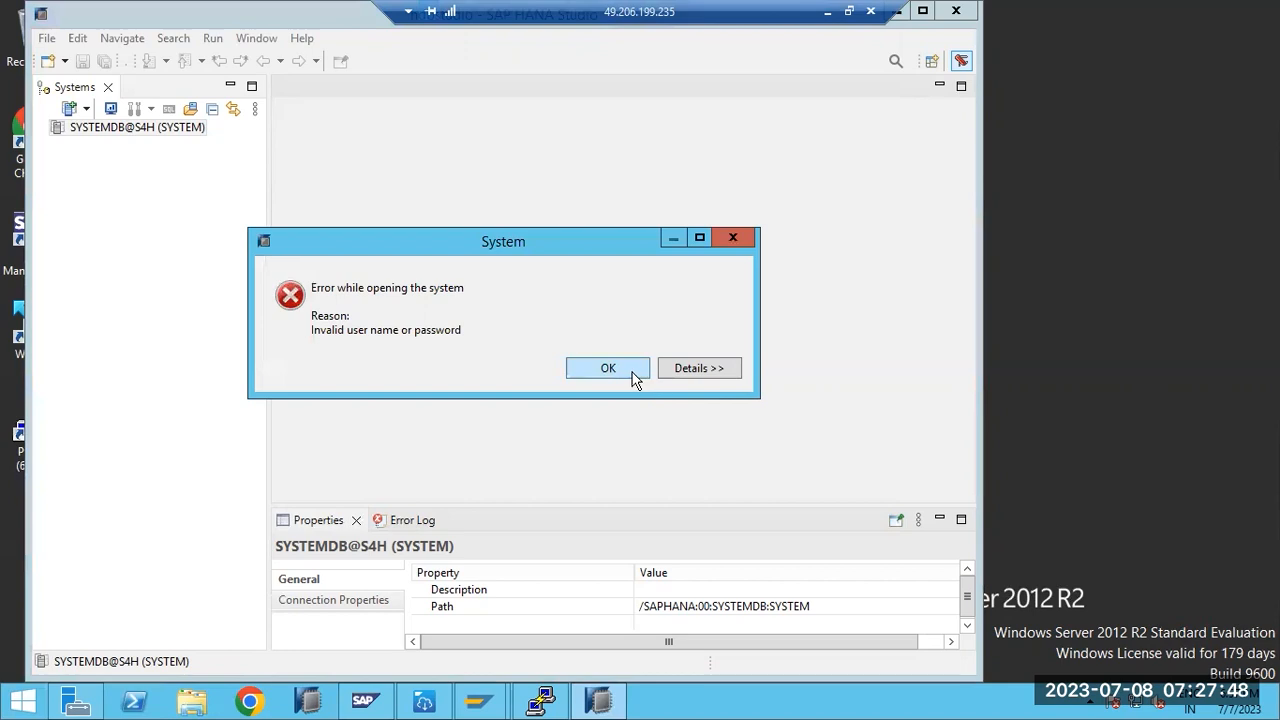
click(608, 368)
text(**)
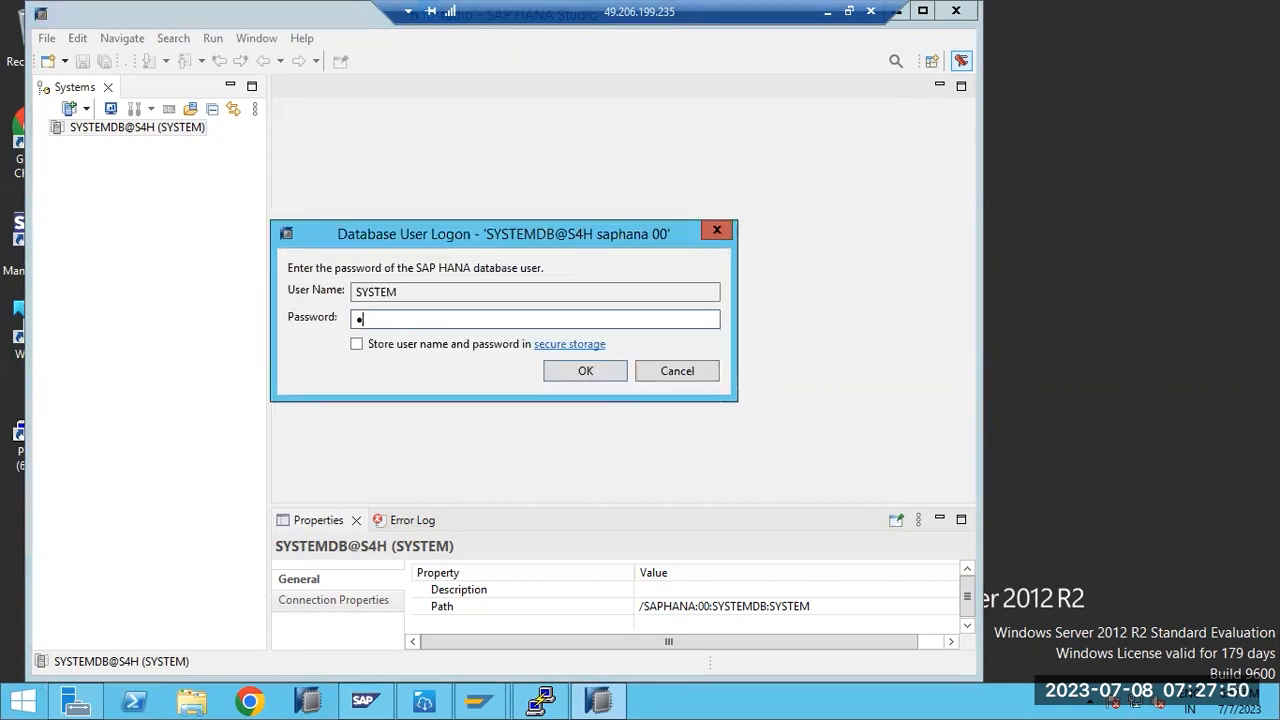
text(******)
click(600, 371)
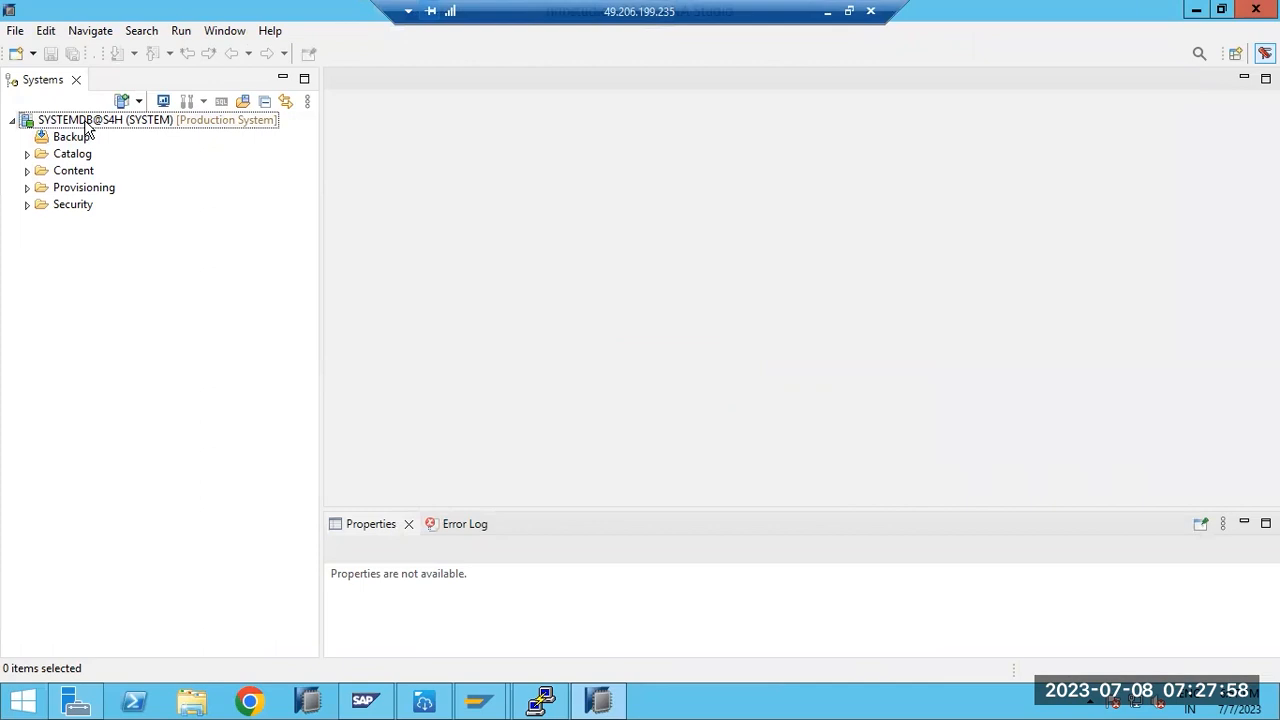
- Add a system on host saphana, instance 00, multiple containers tenant S4H
click(122, 101)
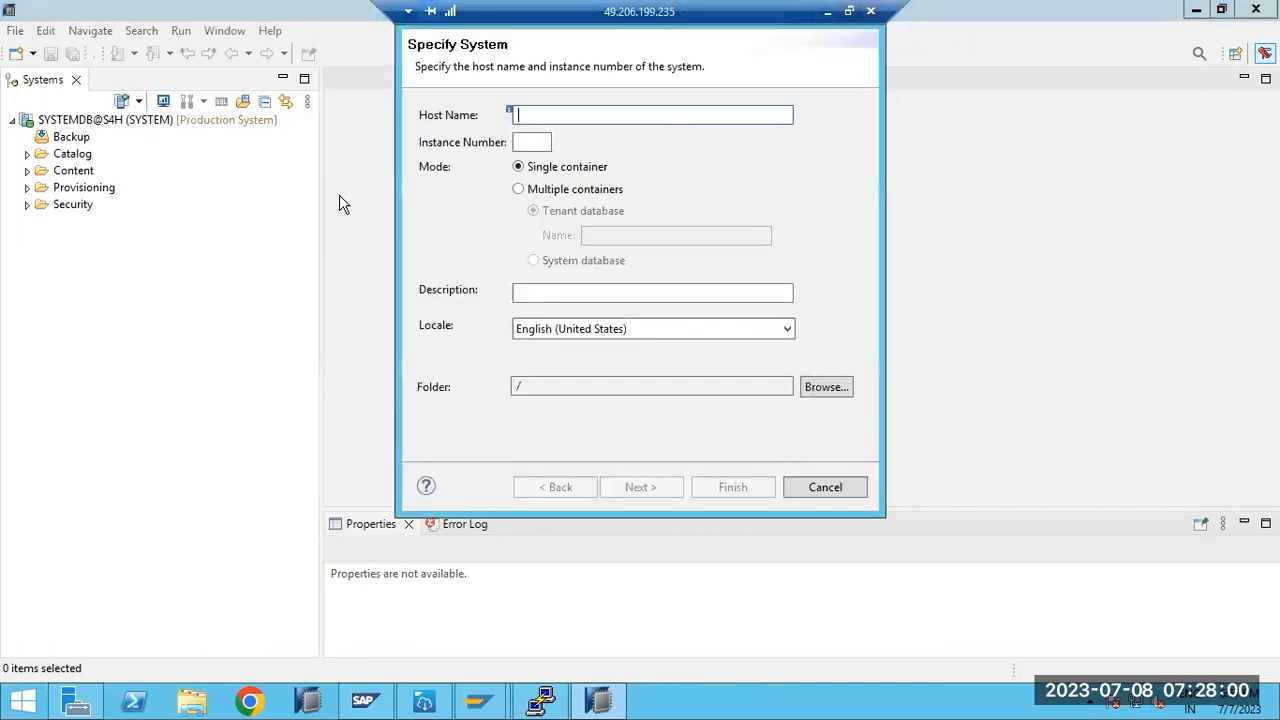
text(s)
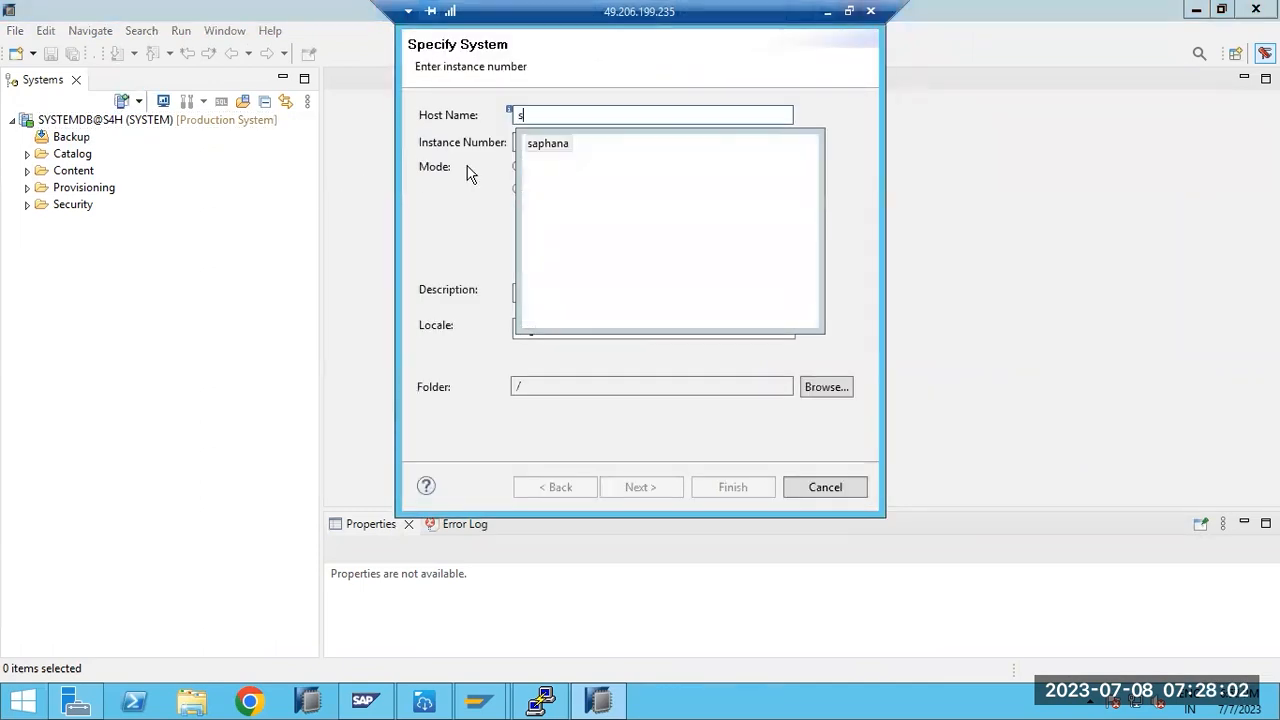
click(545, 144)
click(543, 145)
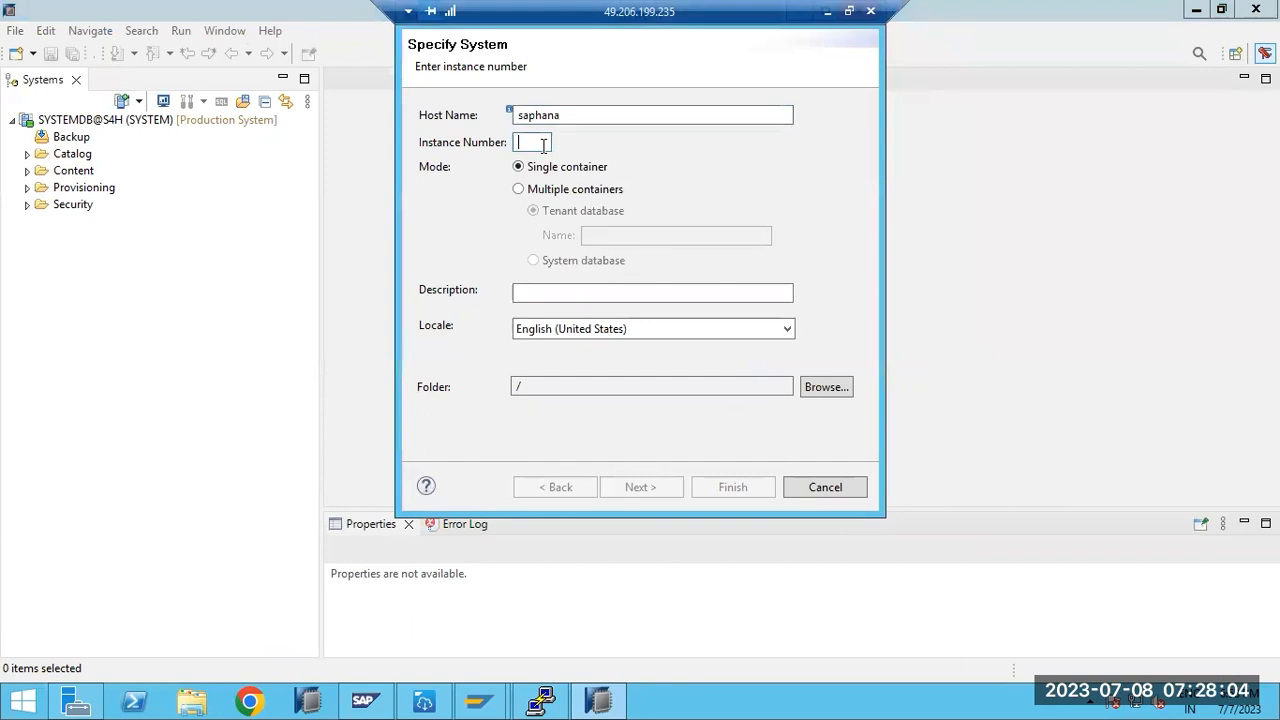
text(00)
click(534, 190)
click(590, 235)
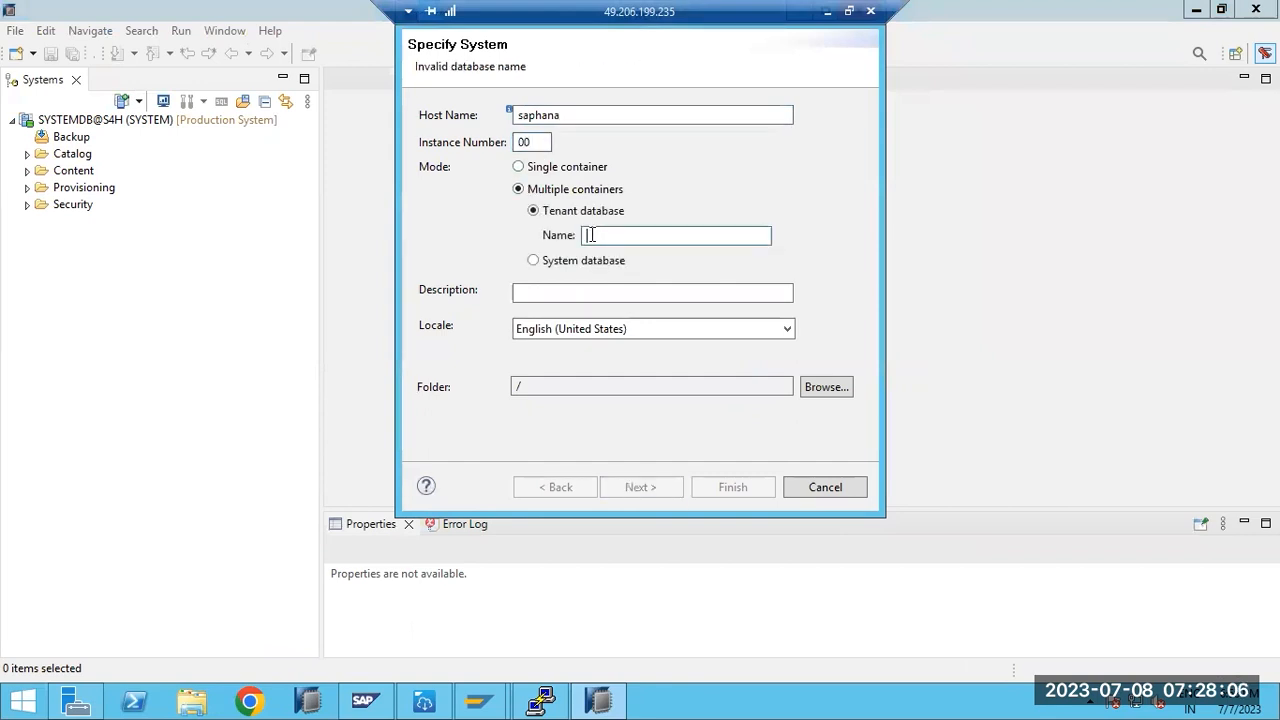
text(S4H)
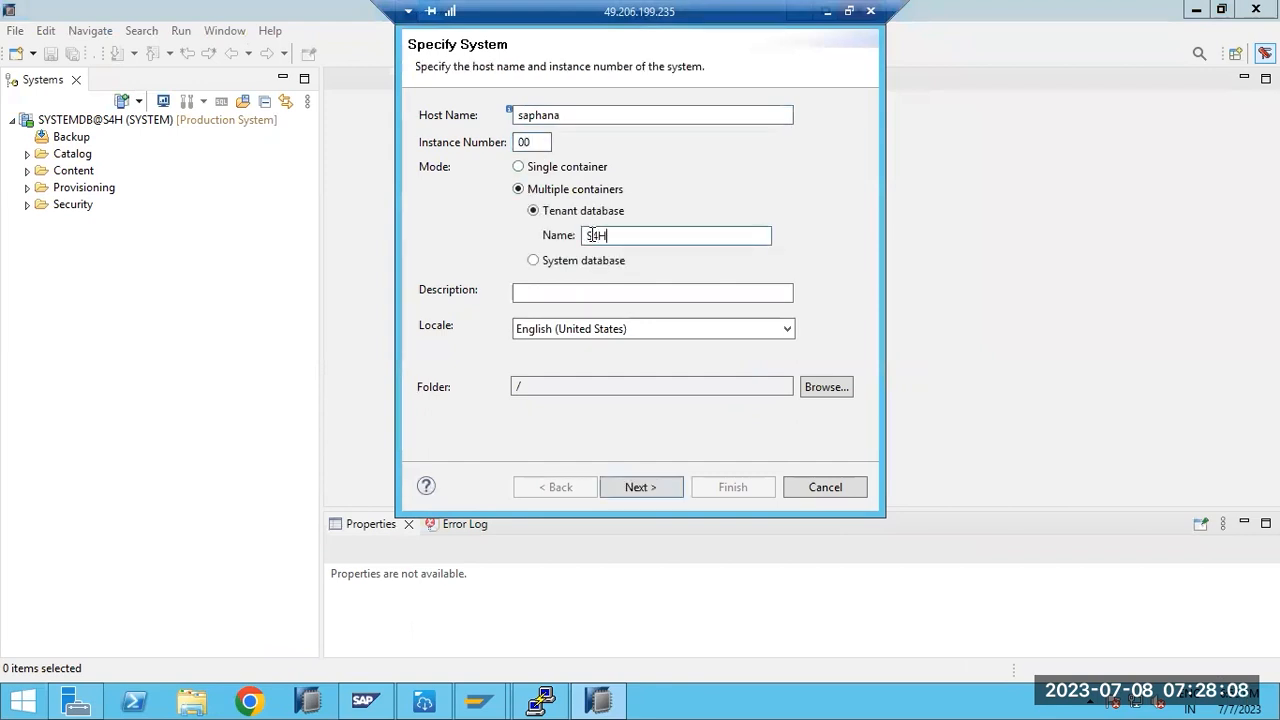
click(628, 489)
- Enter database user SYSTEM with its password and finish adding the S4H system
text(SYSTEM)
key(Tab)
text(•••)
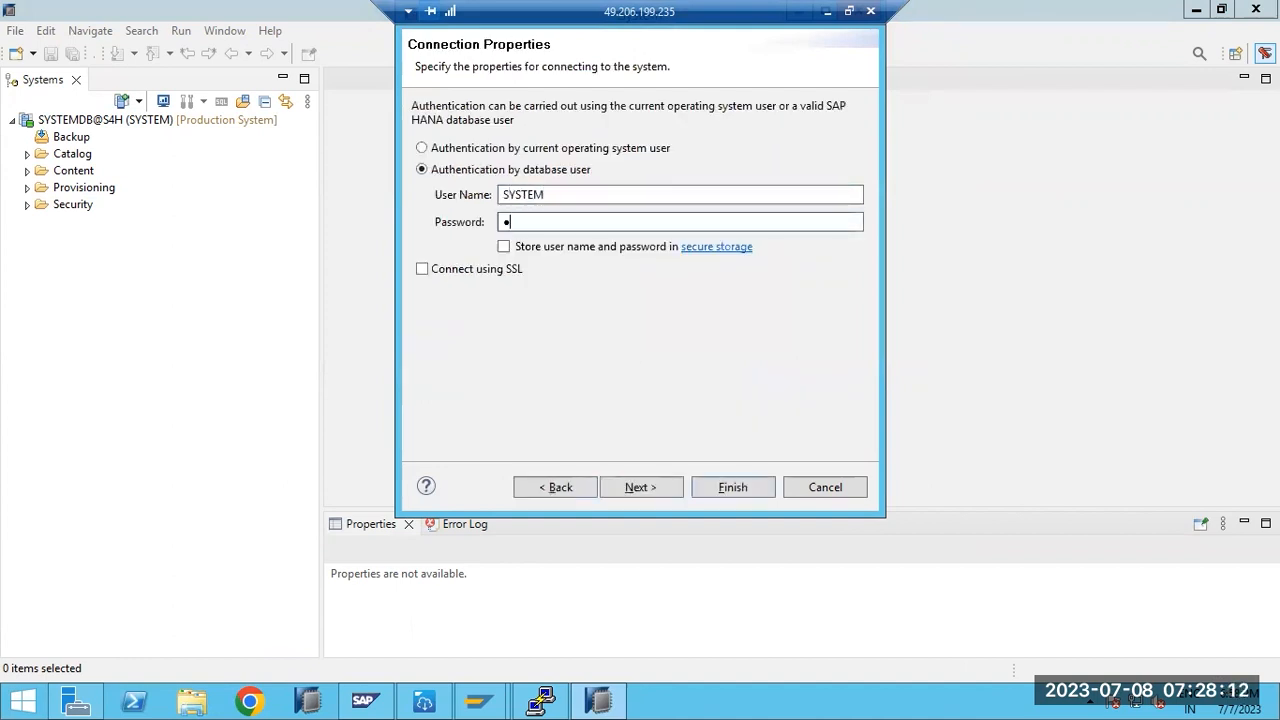
text(••••)
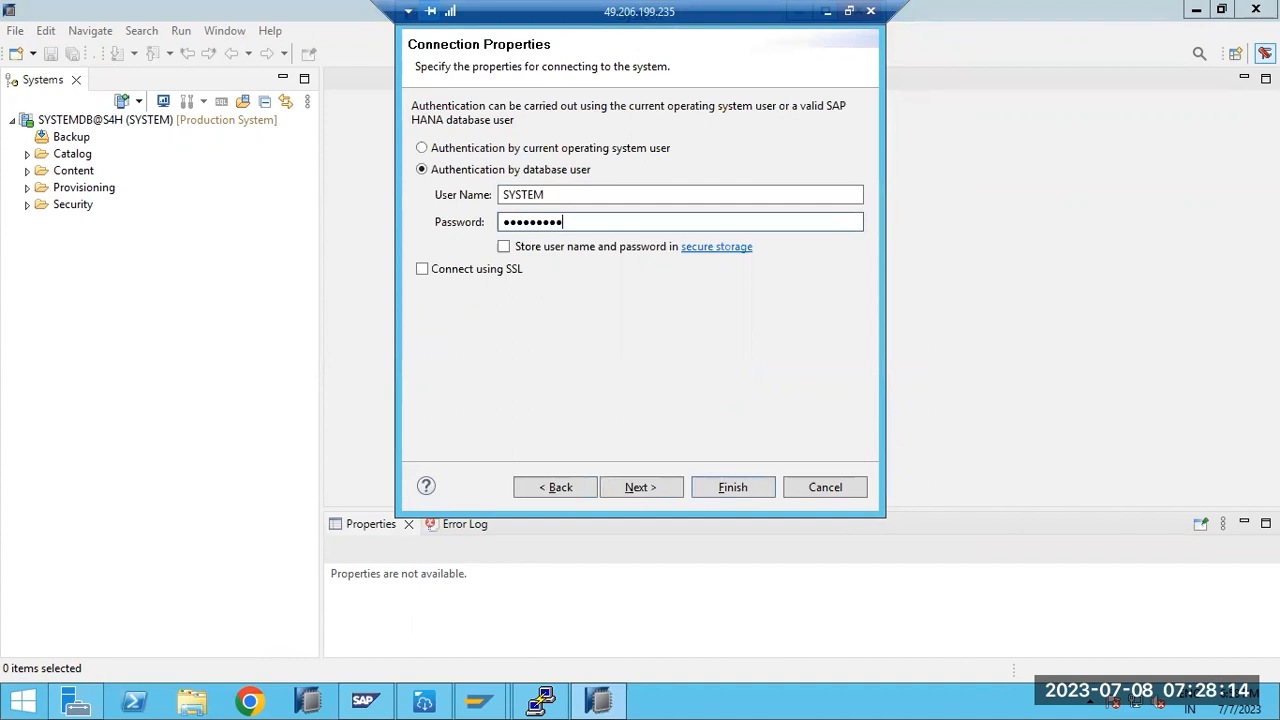
key(Return)
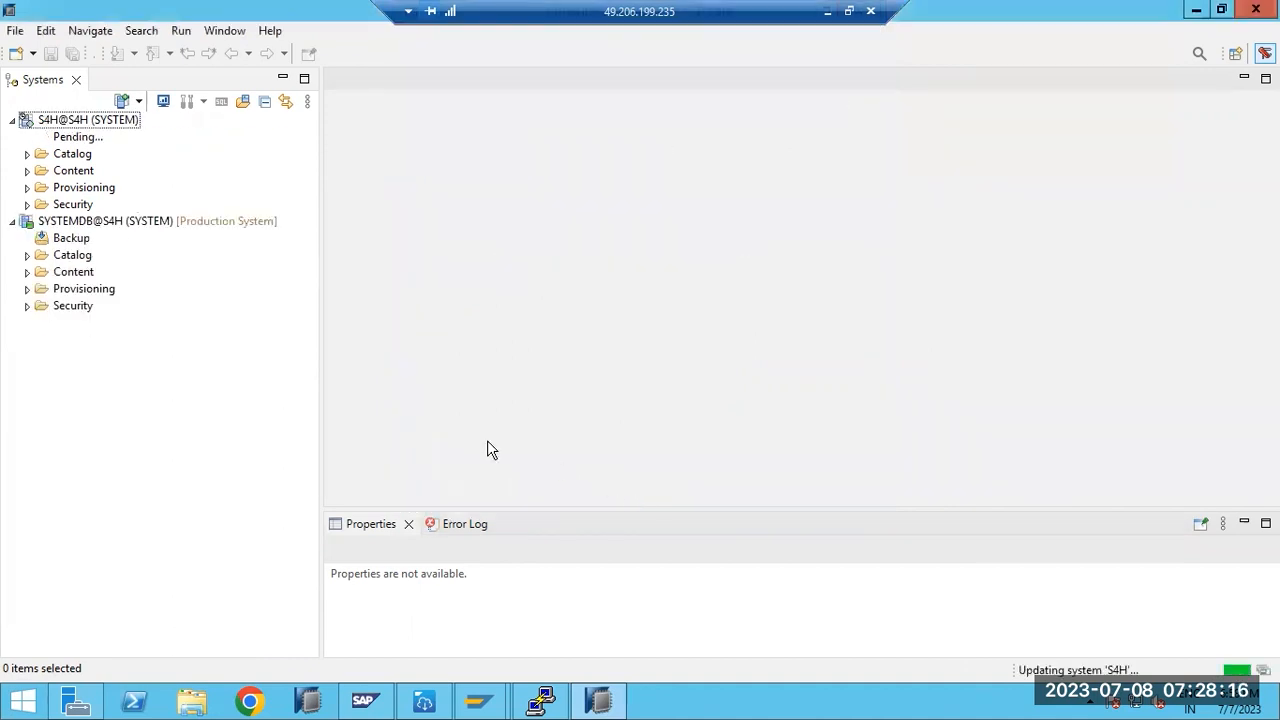
- Open the S4H@S4H overview, minimize Properties, and expand Catalog > SYS > Tables
double_click(51, 124)
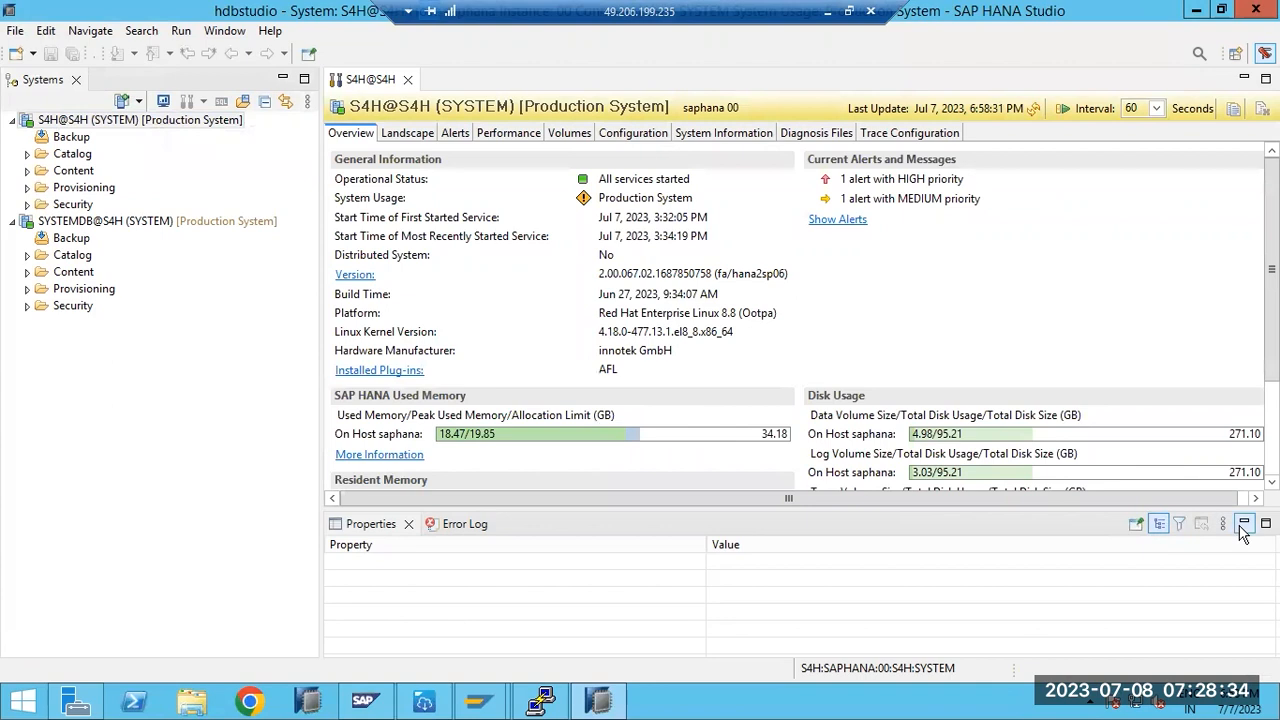
click(1243, 527)
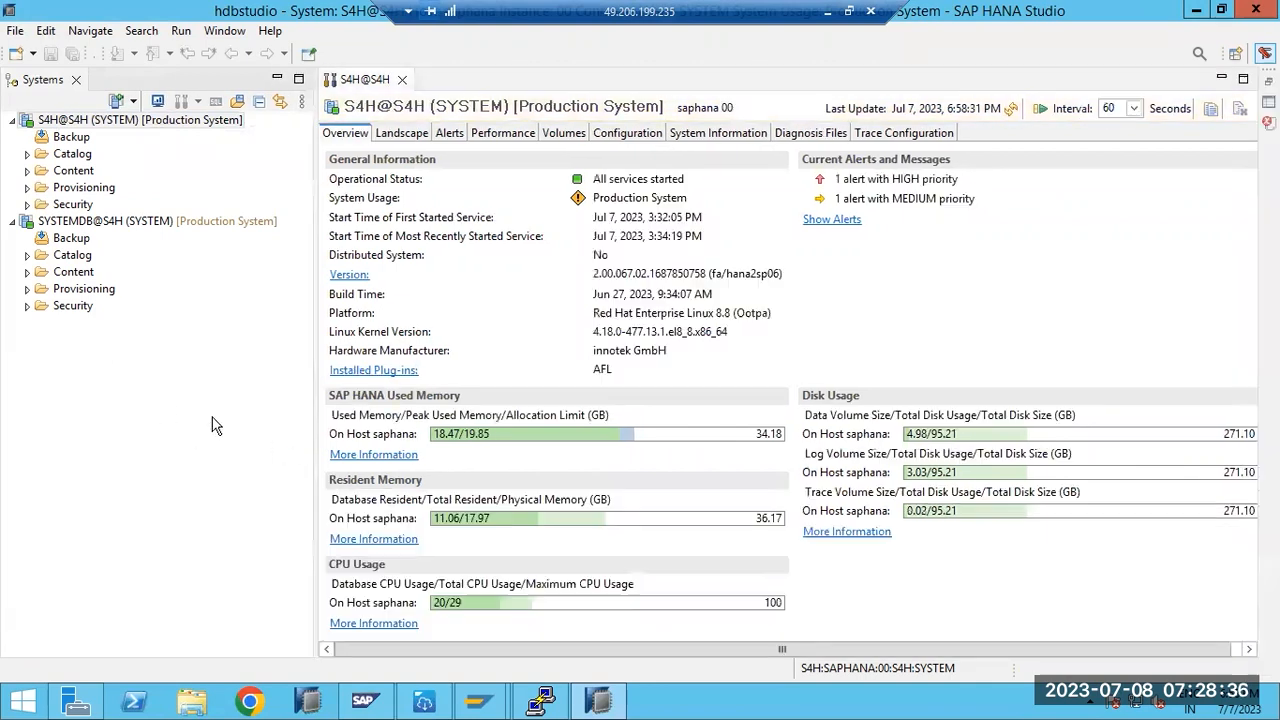
click(27, 154)
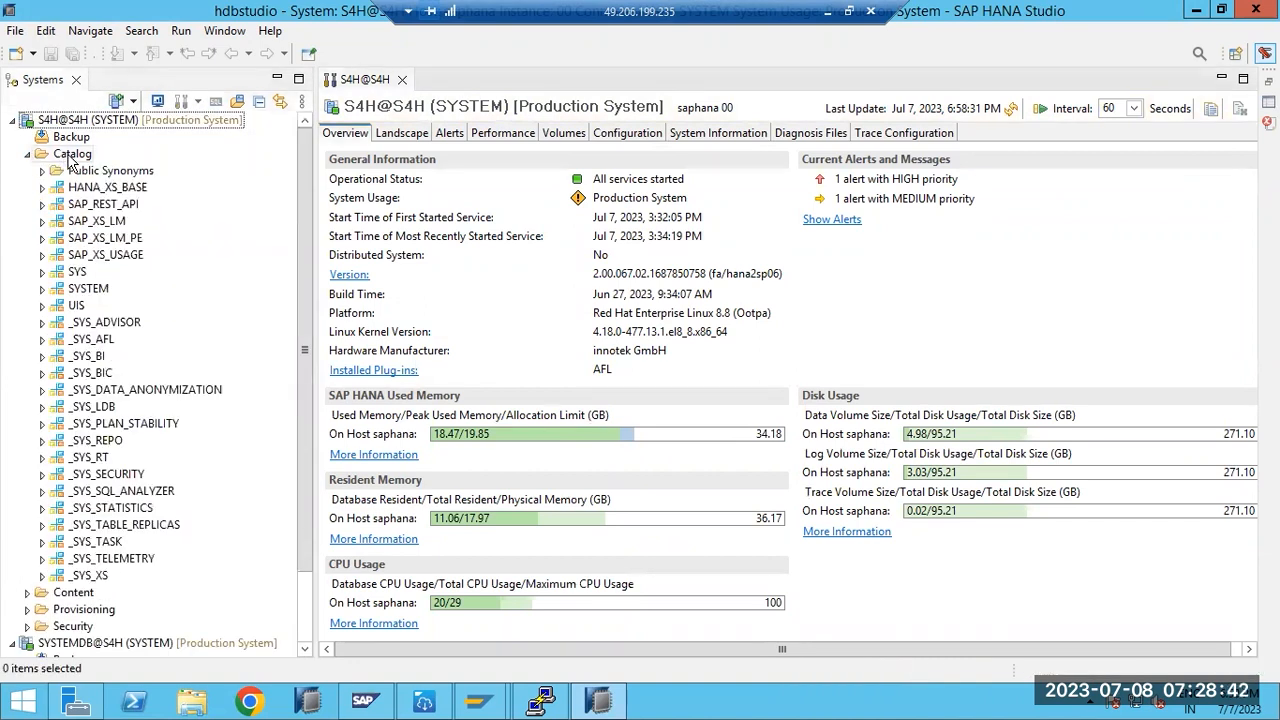
click(43, 272)
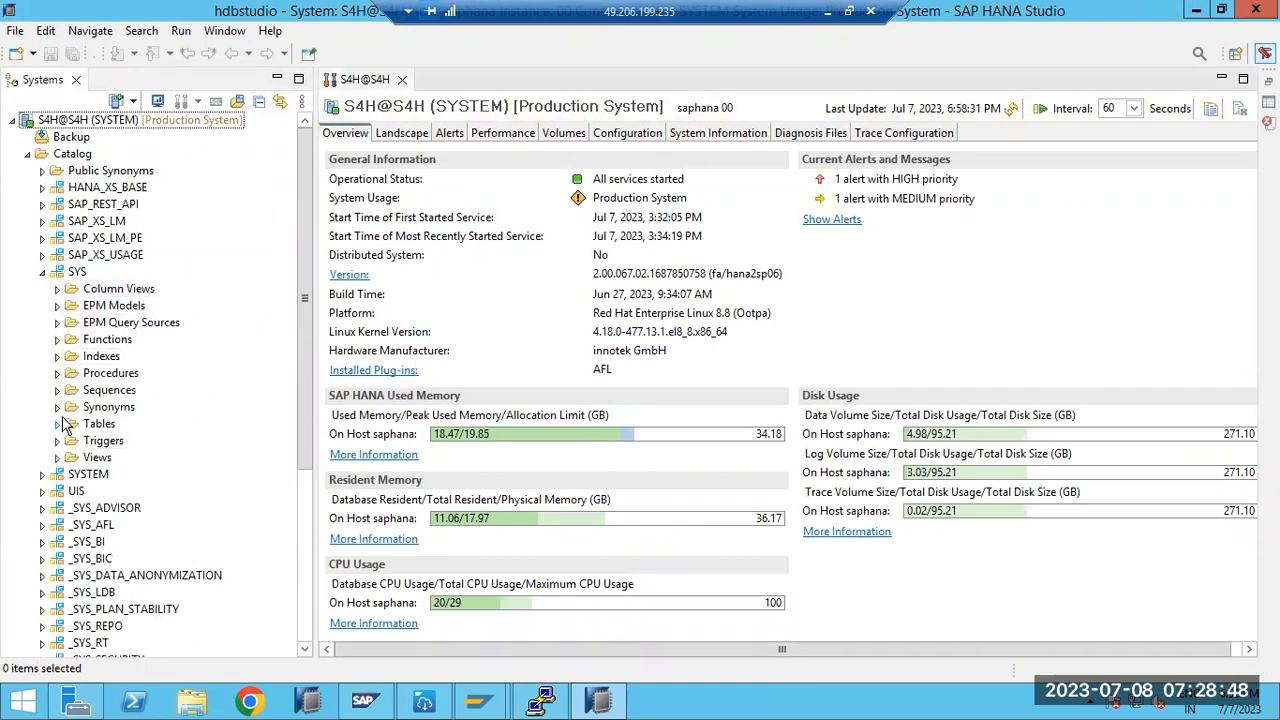
click(57, 424)
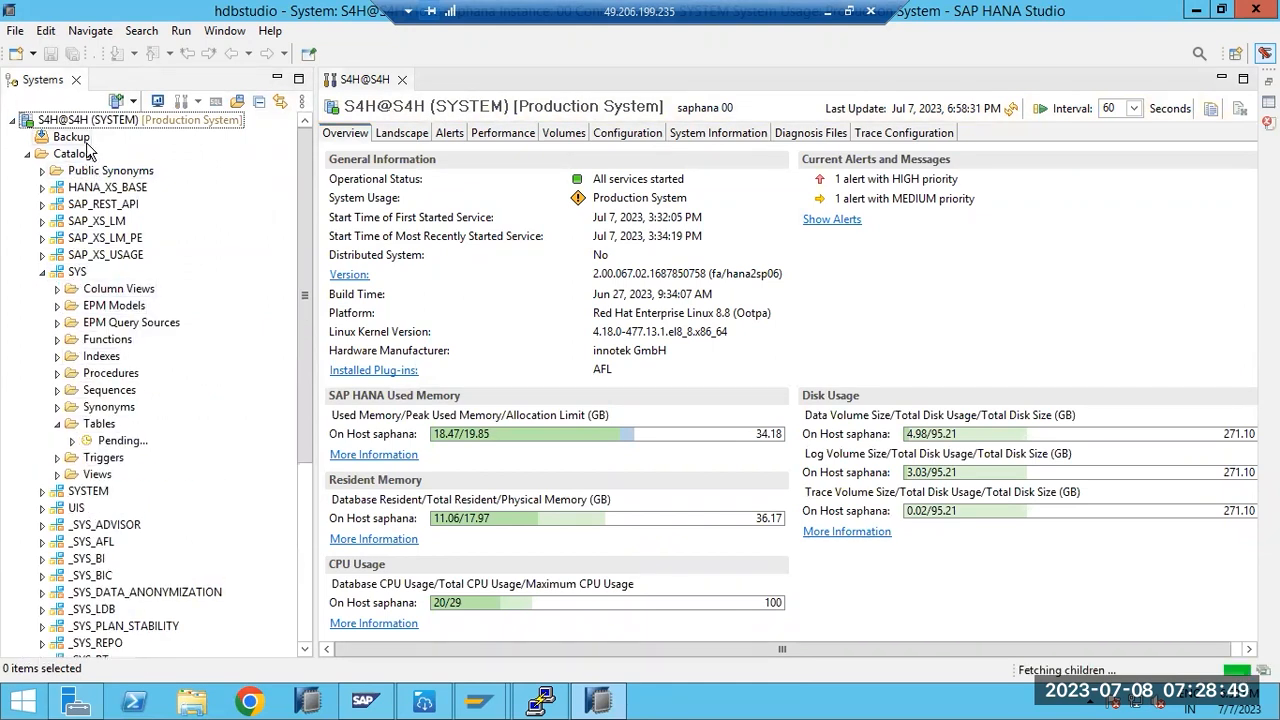
- Show the table distribution for the SYS Tables folder
right_click(99, 426)
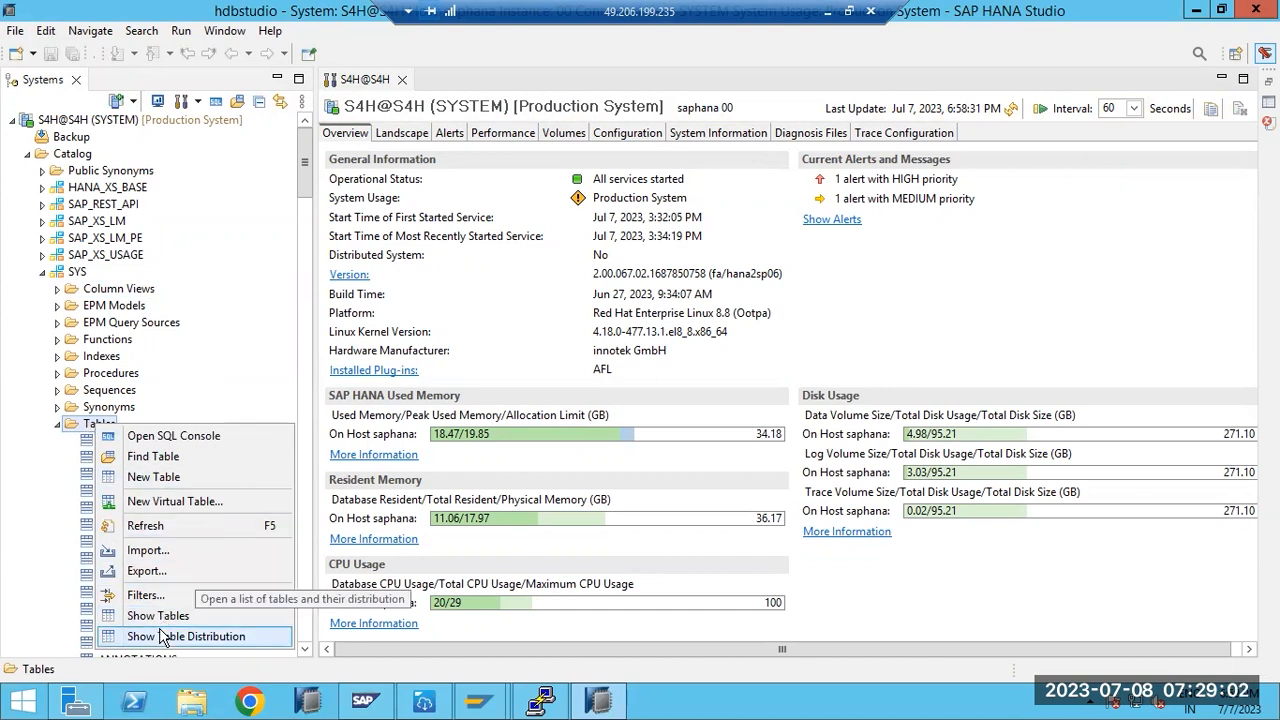
click(71, 156)
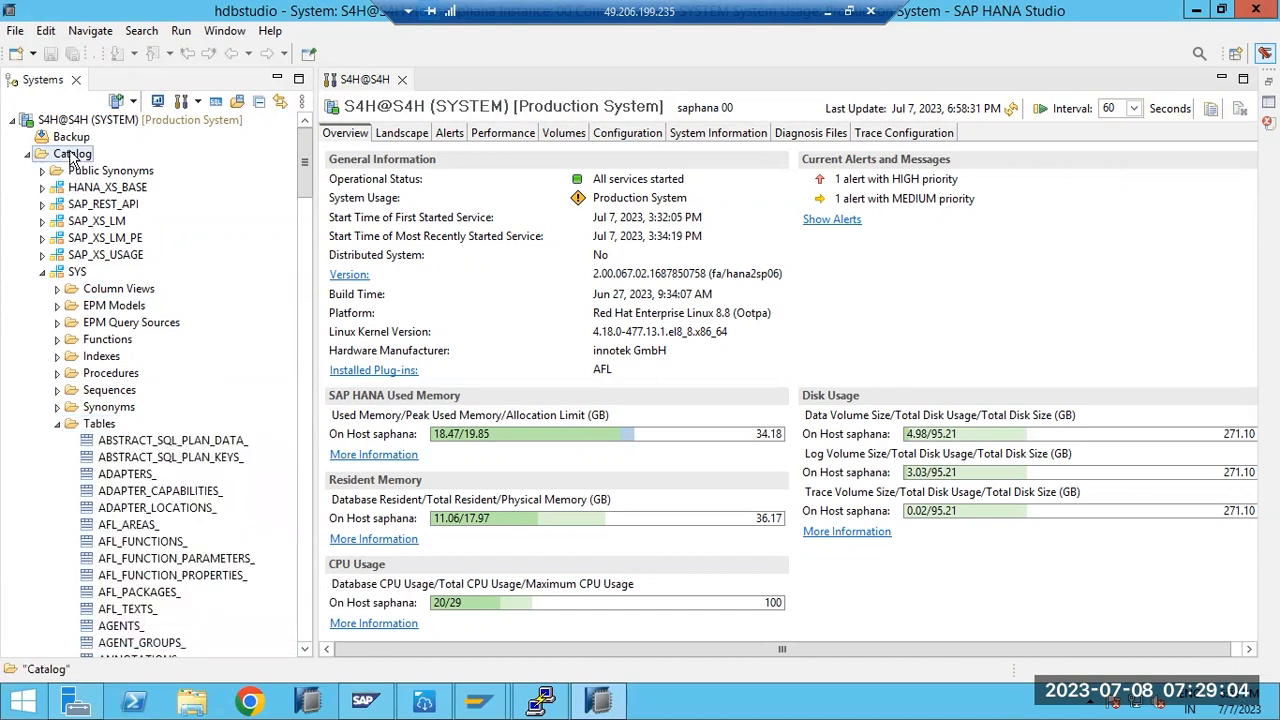
right_click(71, 157)
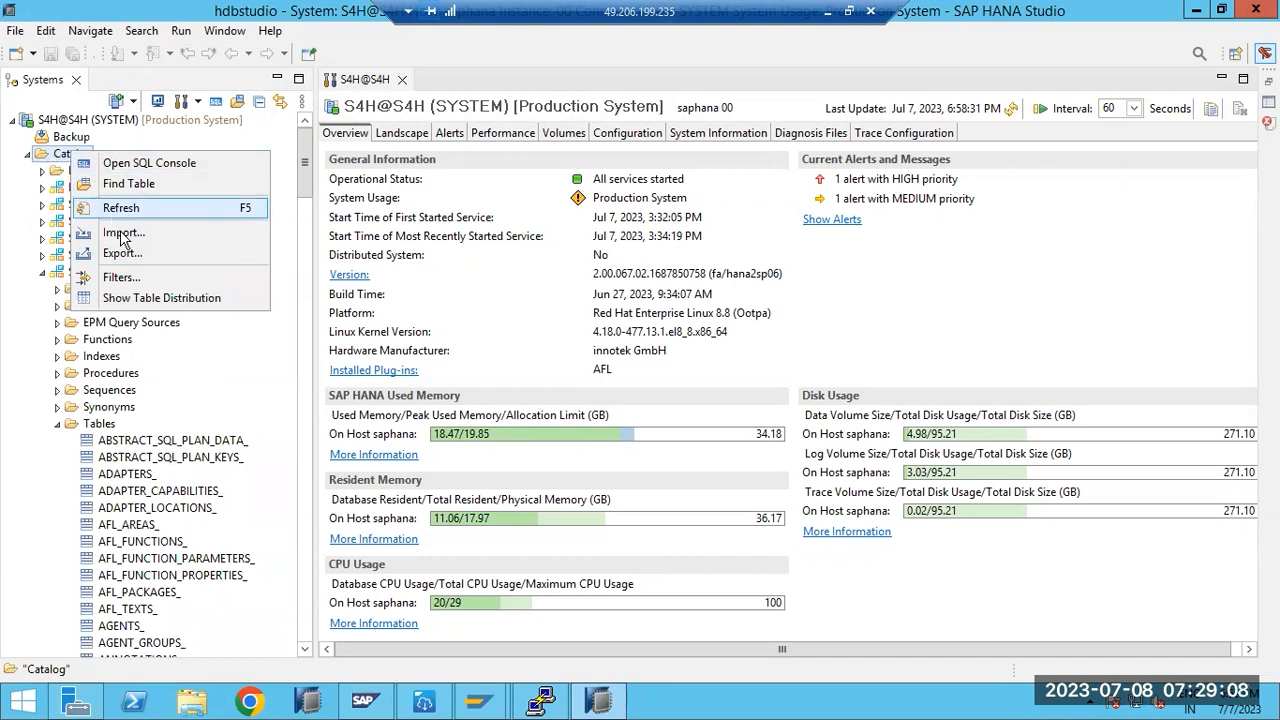
click(99, 425)
right_click(99, 425)
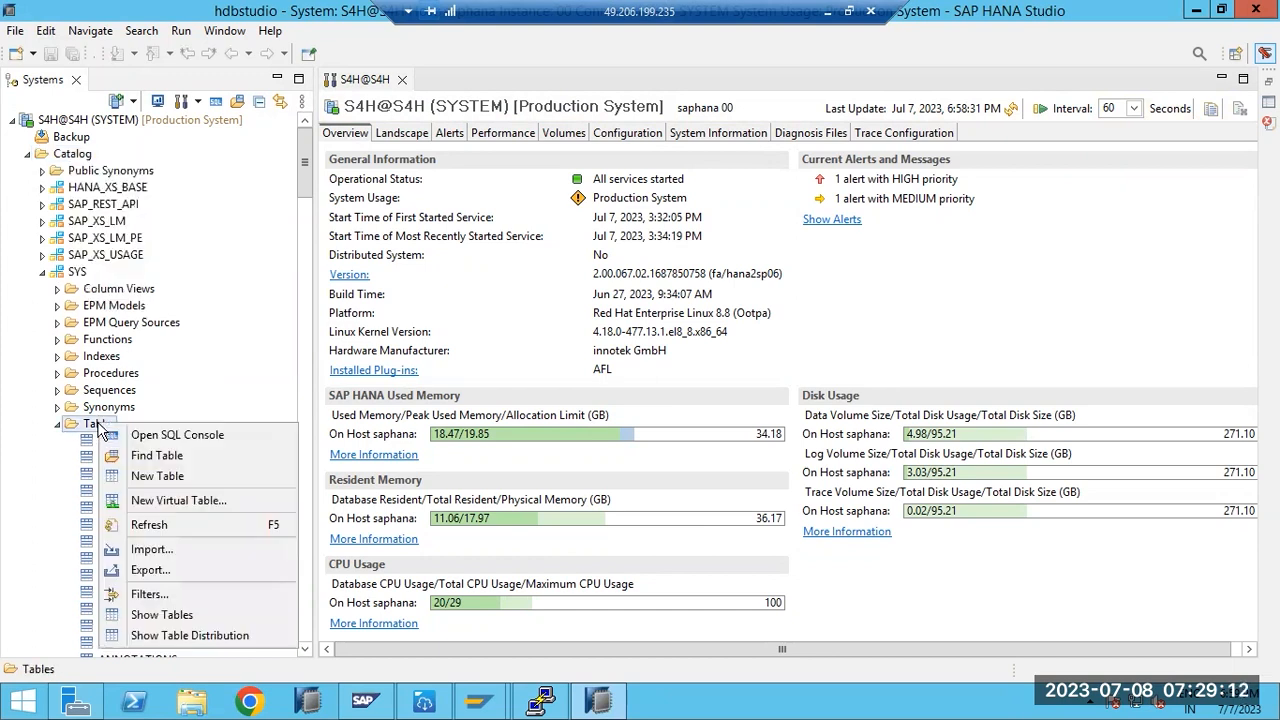
click(189, 636)
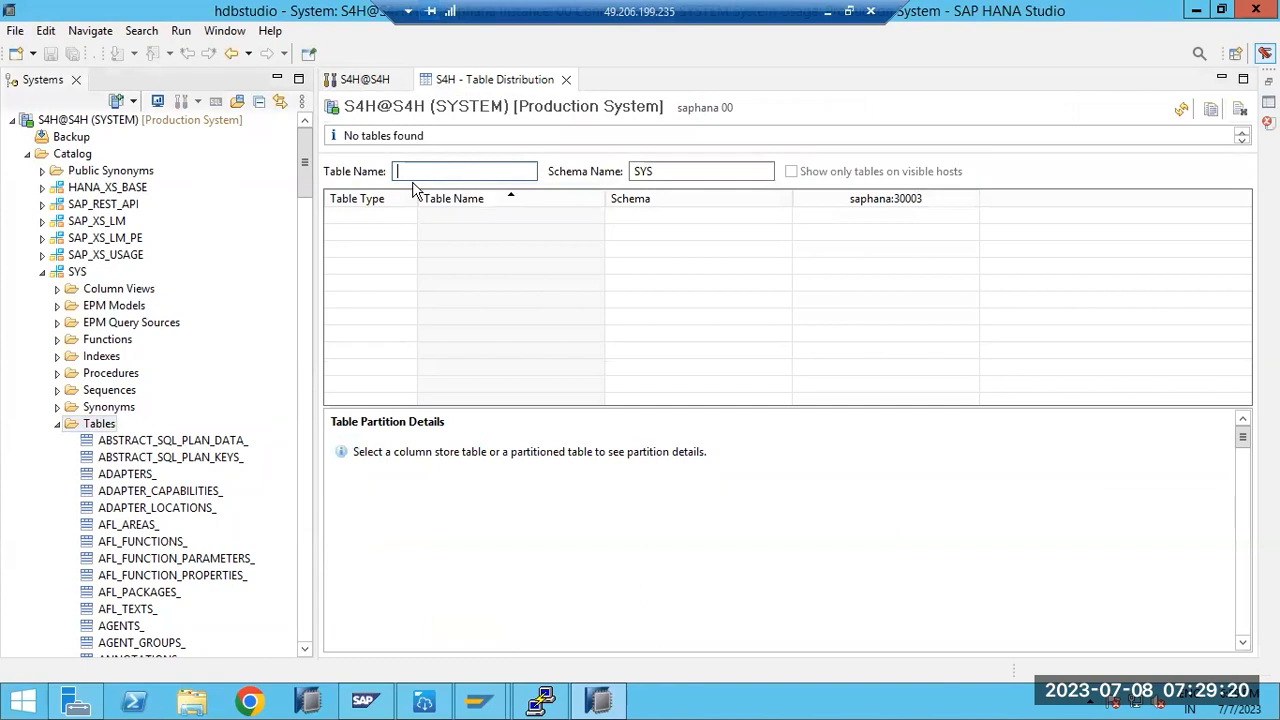
- Show table distribution for the whole Catalog, browse the results, and select RS_COLUMNS_
right_click(84, 157)
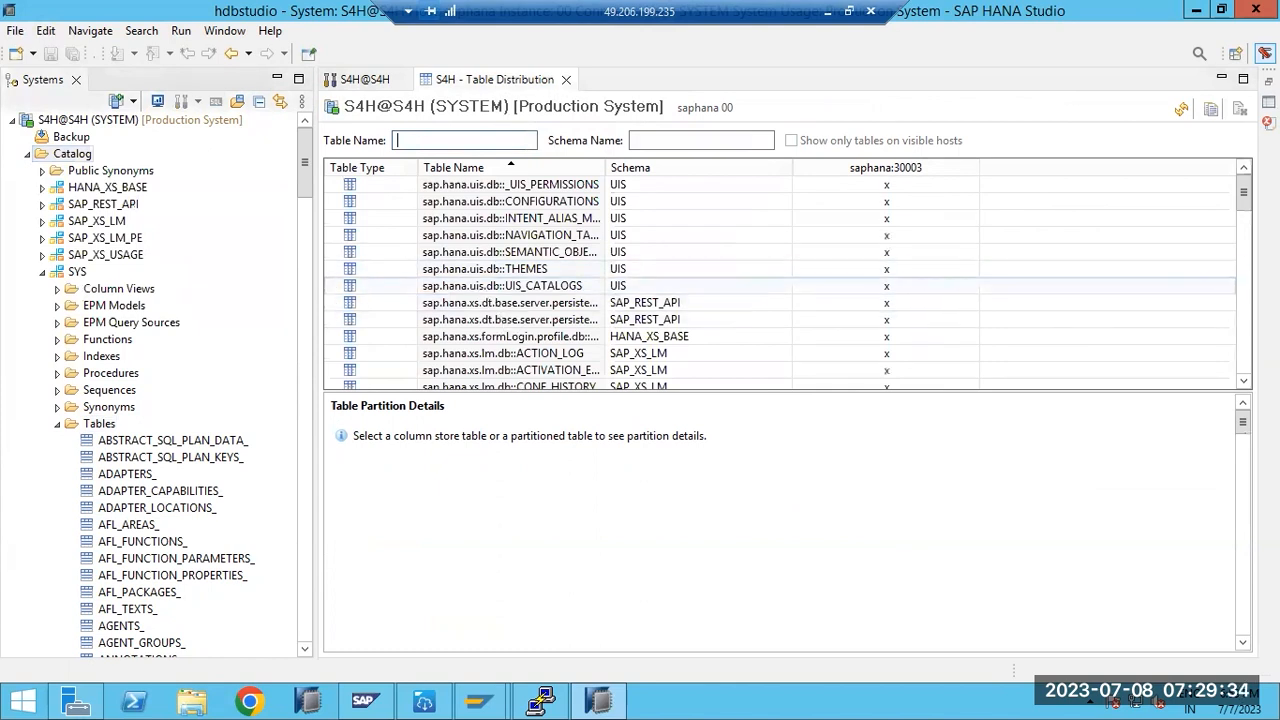
drag(1247, 207, 1238, 178)
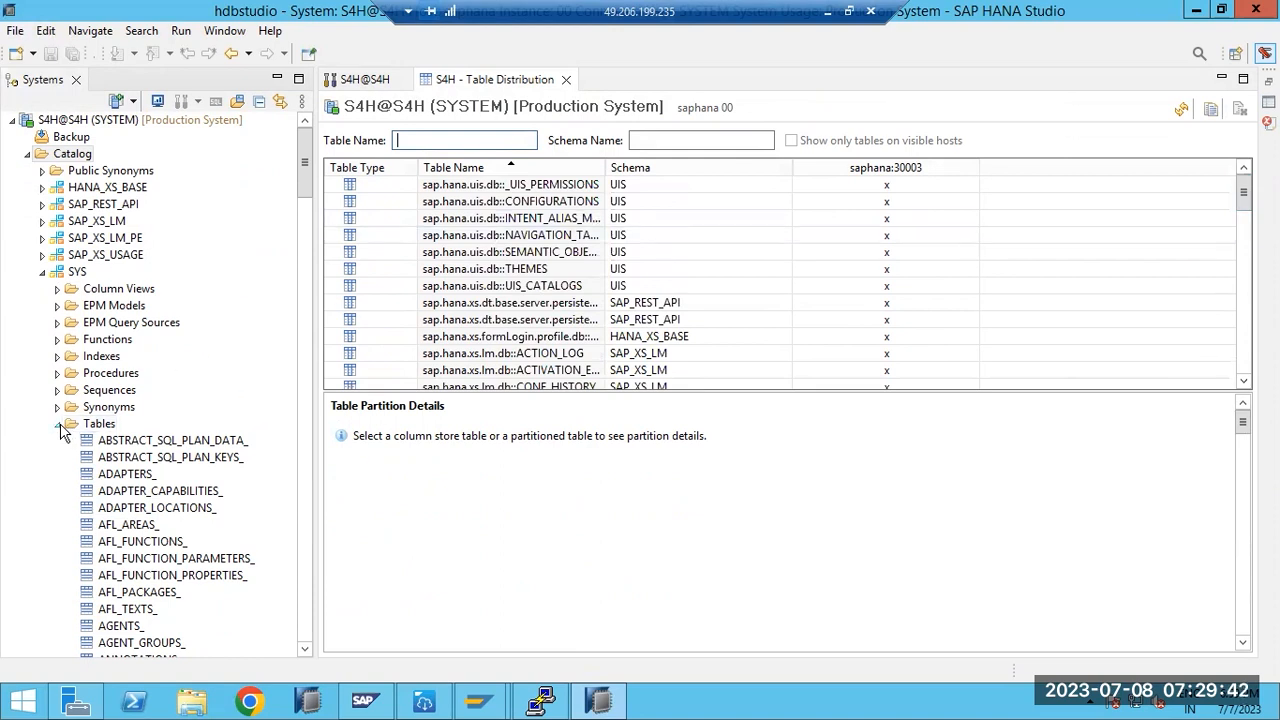
drag(304, 187, 298, 528)
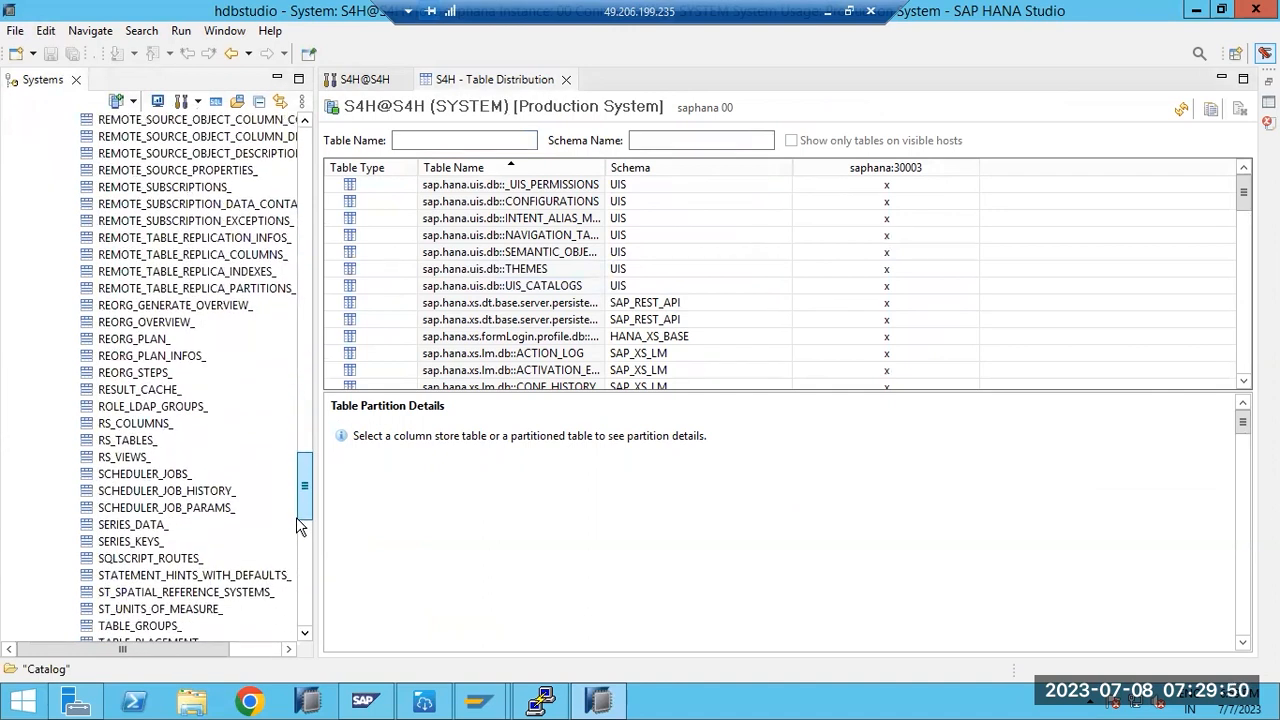
click(130, 426)
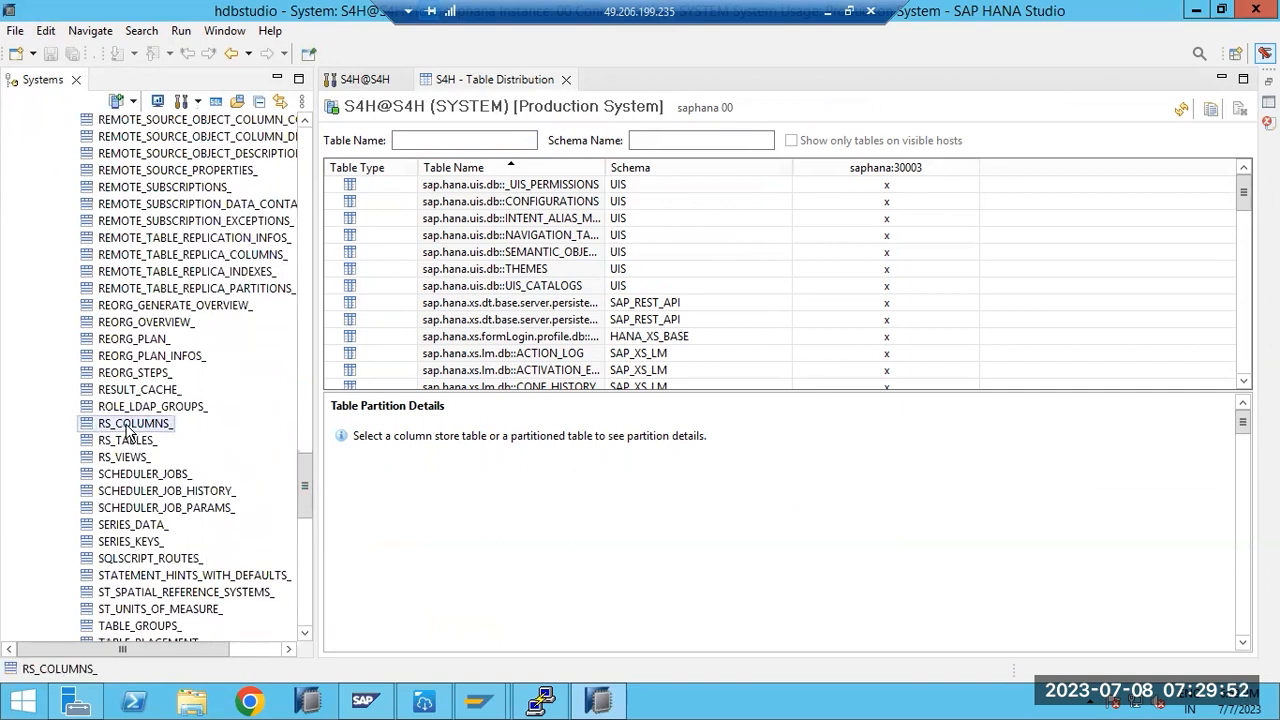
- Open a data preview of the SYS table RS_COLUMNS_
right_click(128, 430)
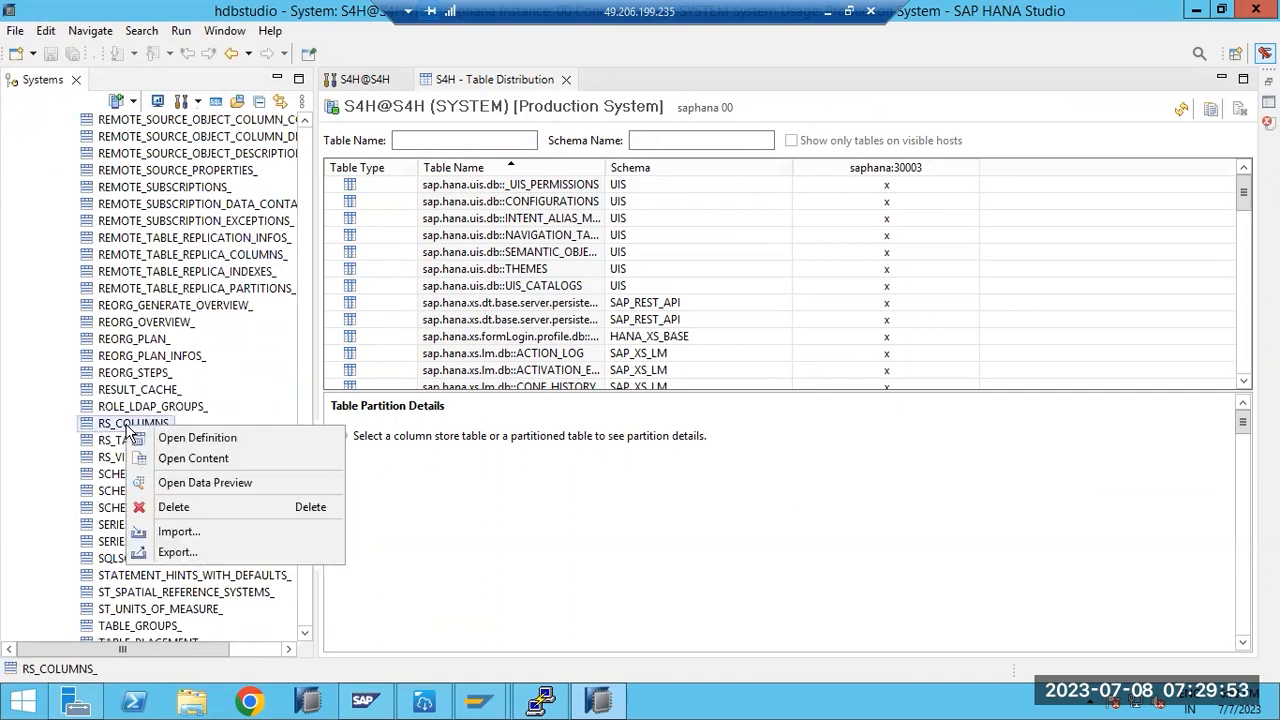
click(185, 485)
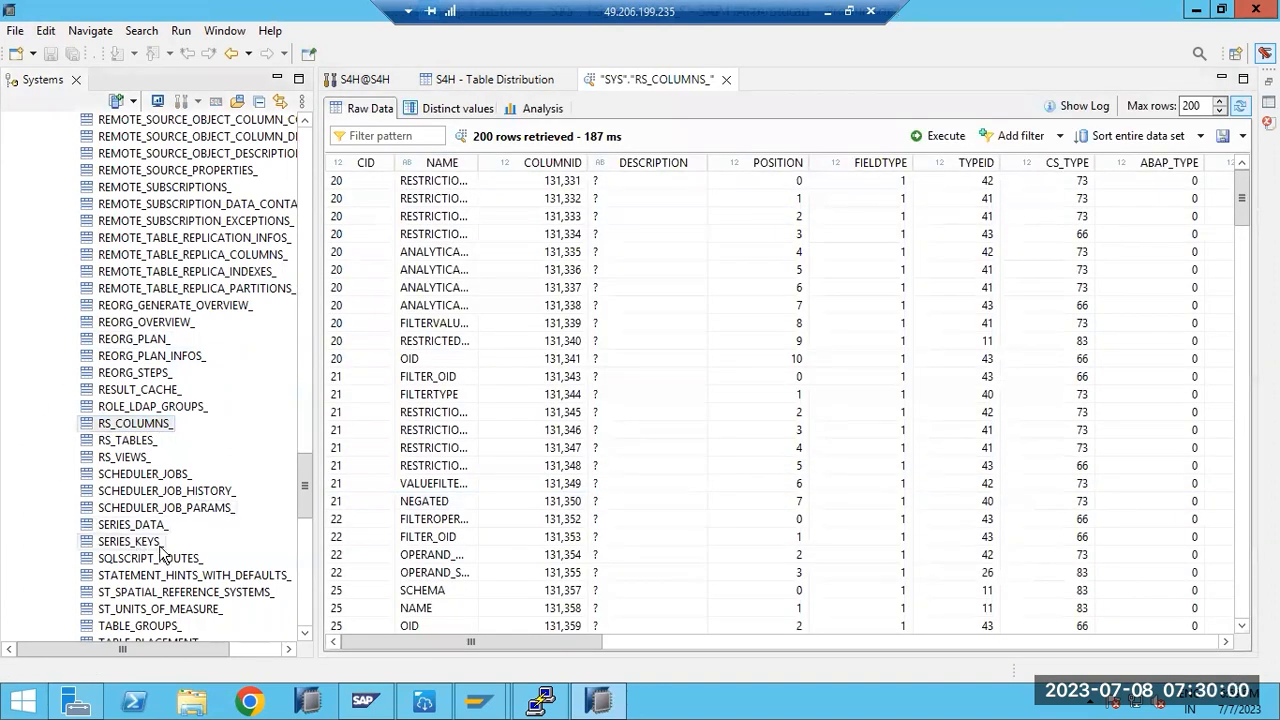
drag(304, 486, 336, 255)
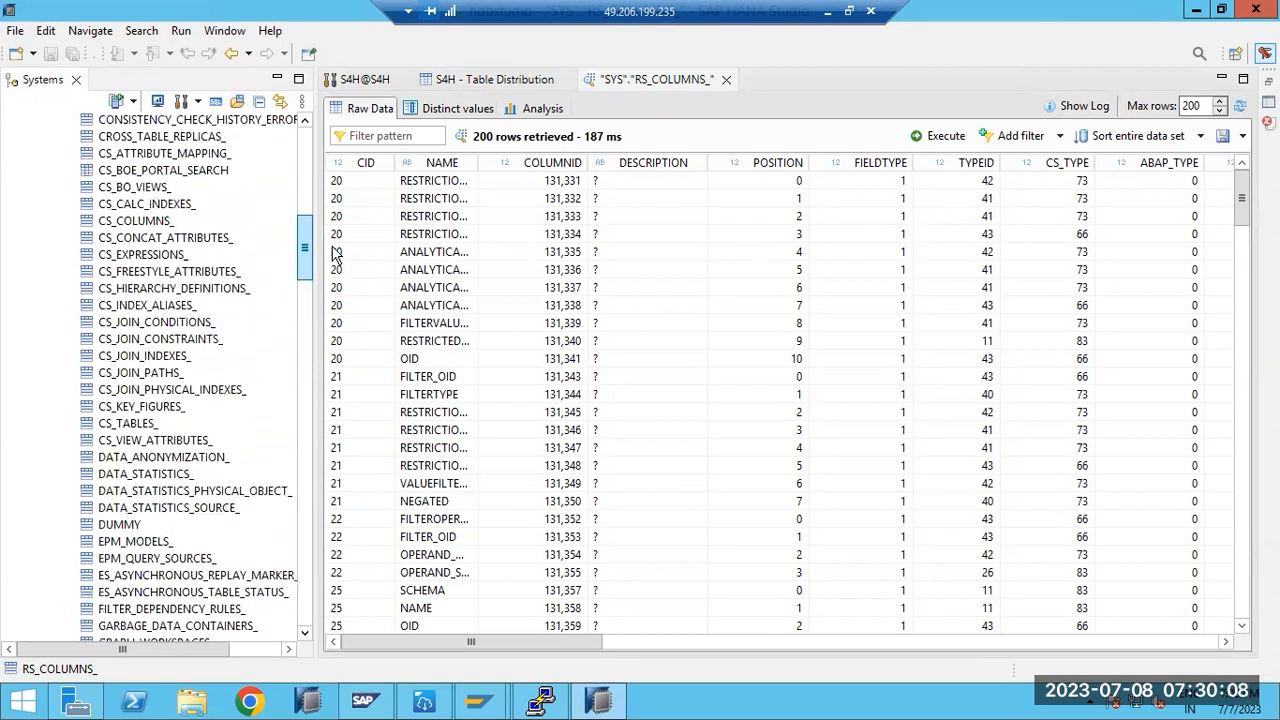
- Open data previews of CS_TABLES_ and CS_COLUMNS_, each in its own tab
click(140, 423)
right_click(137, 420)
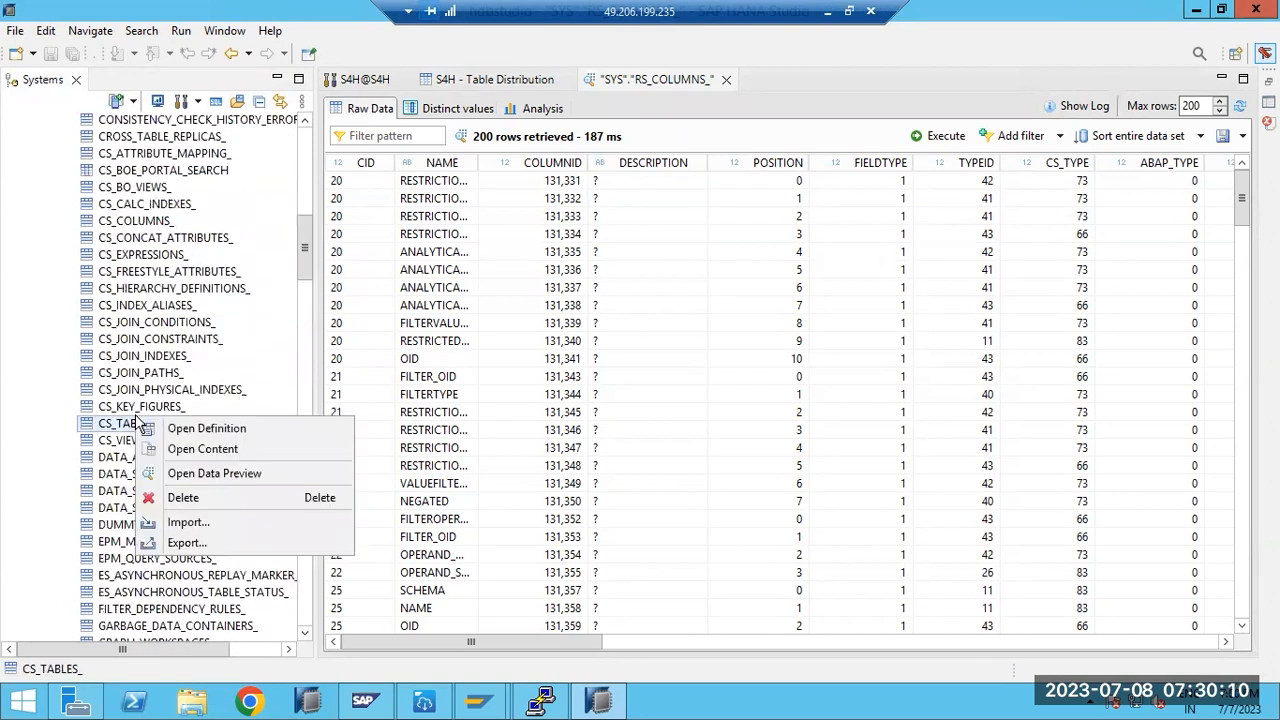
click(192, 472)
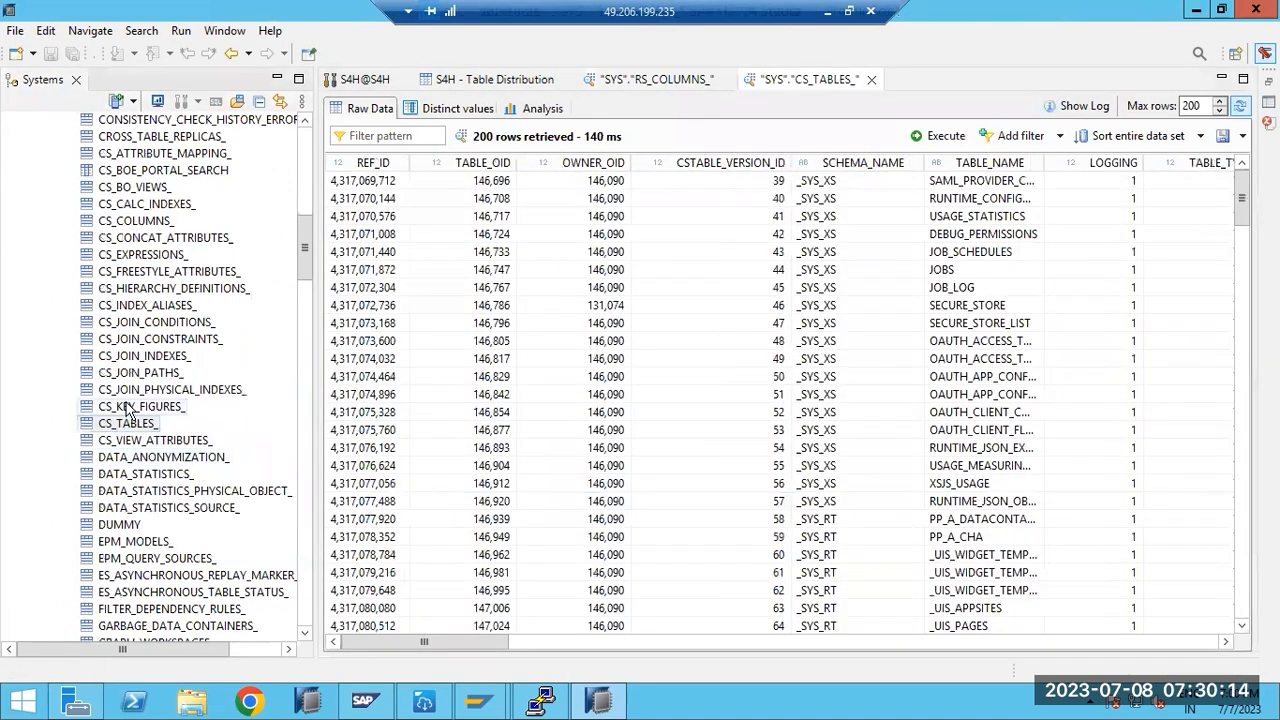
click(135, 222)
right_click(135, 222)
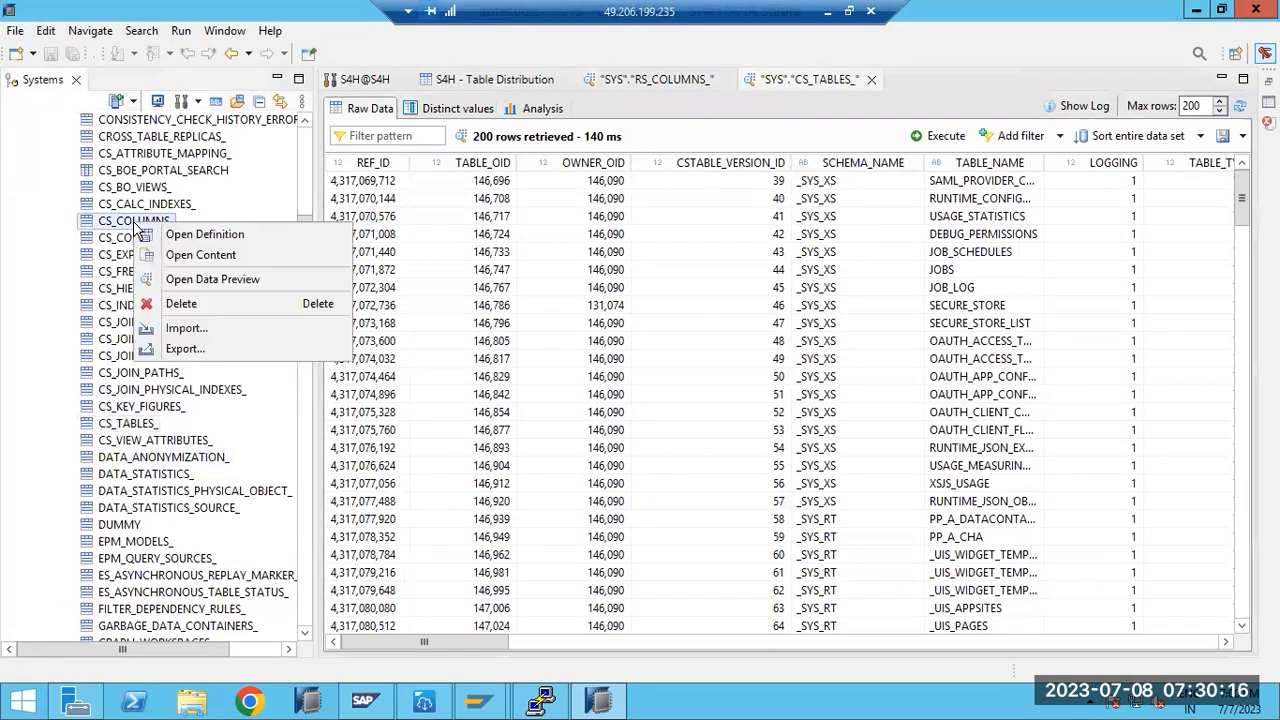
click(180, 279)
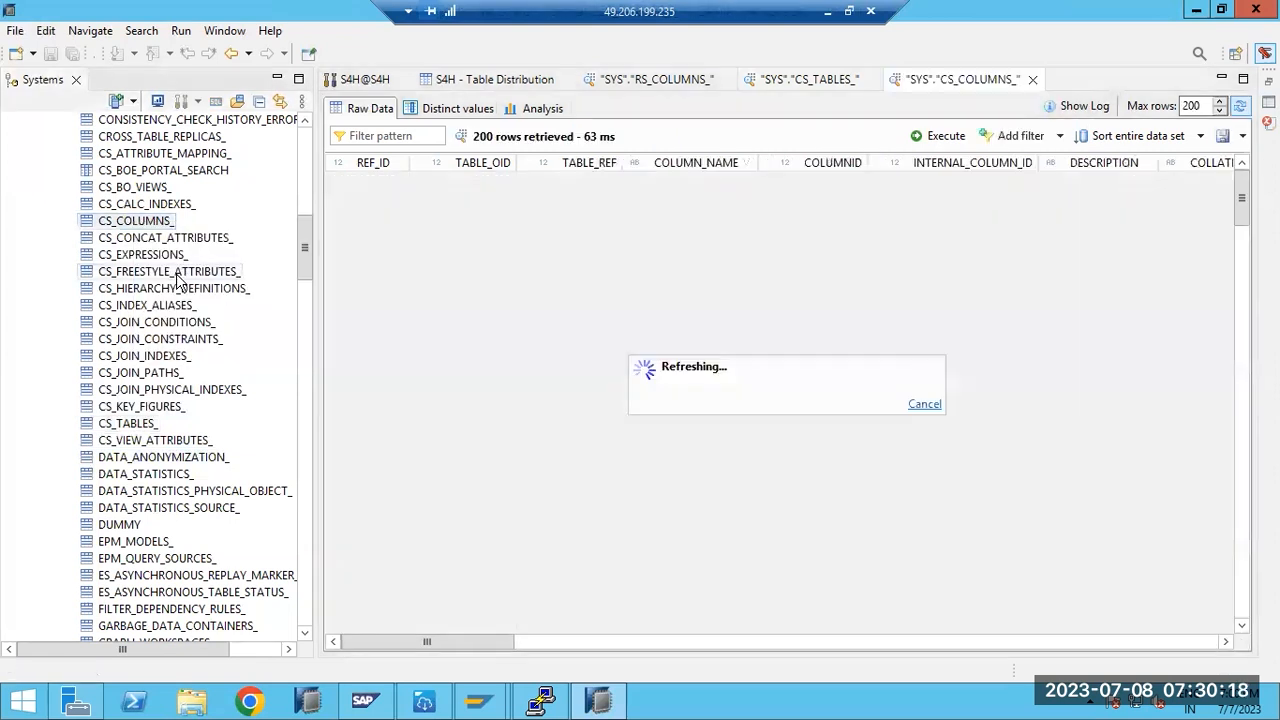
drag(307, 265, 320, 197)
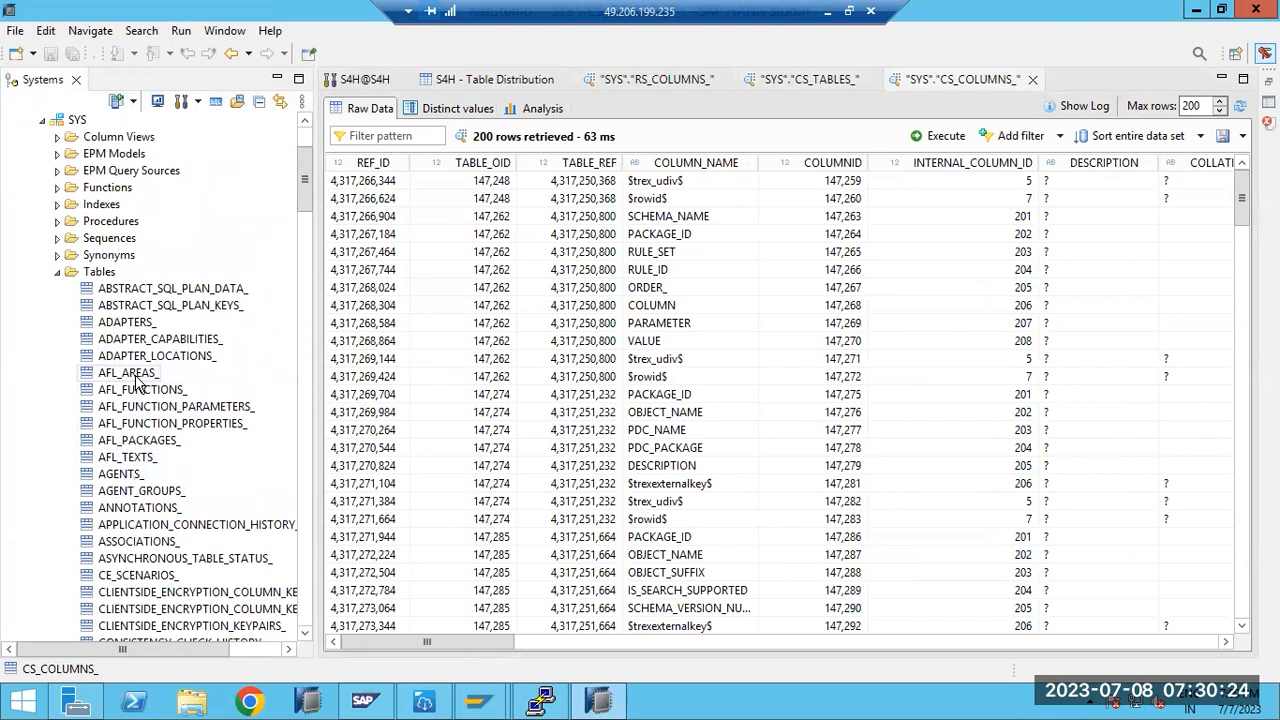
drag(304, 183, 328, 262)
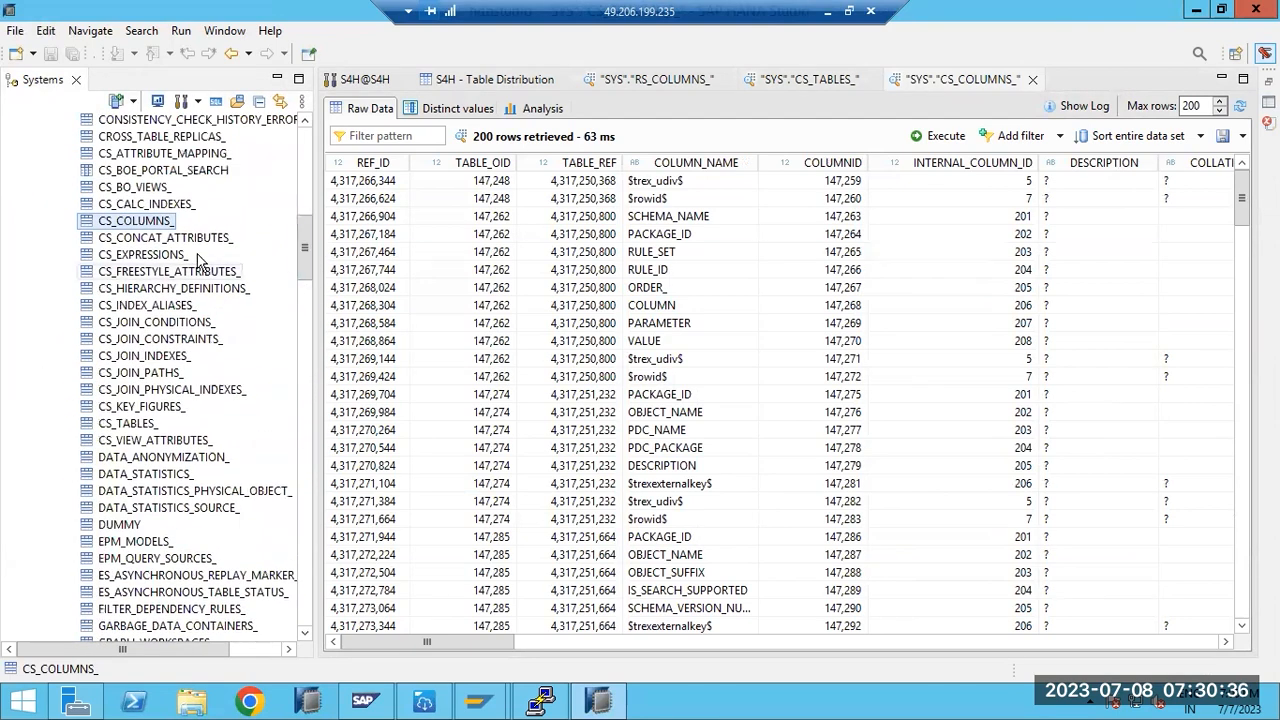
- Reopen the RS_COLUMNS_ data preview, showing 200 rows
right_click(152, 226)
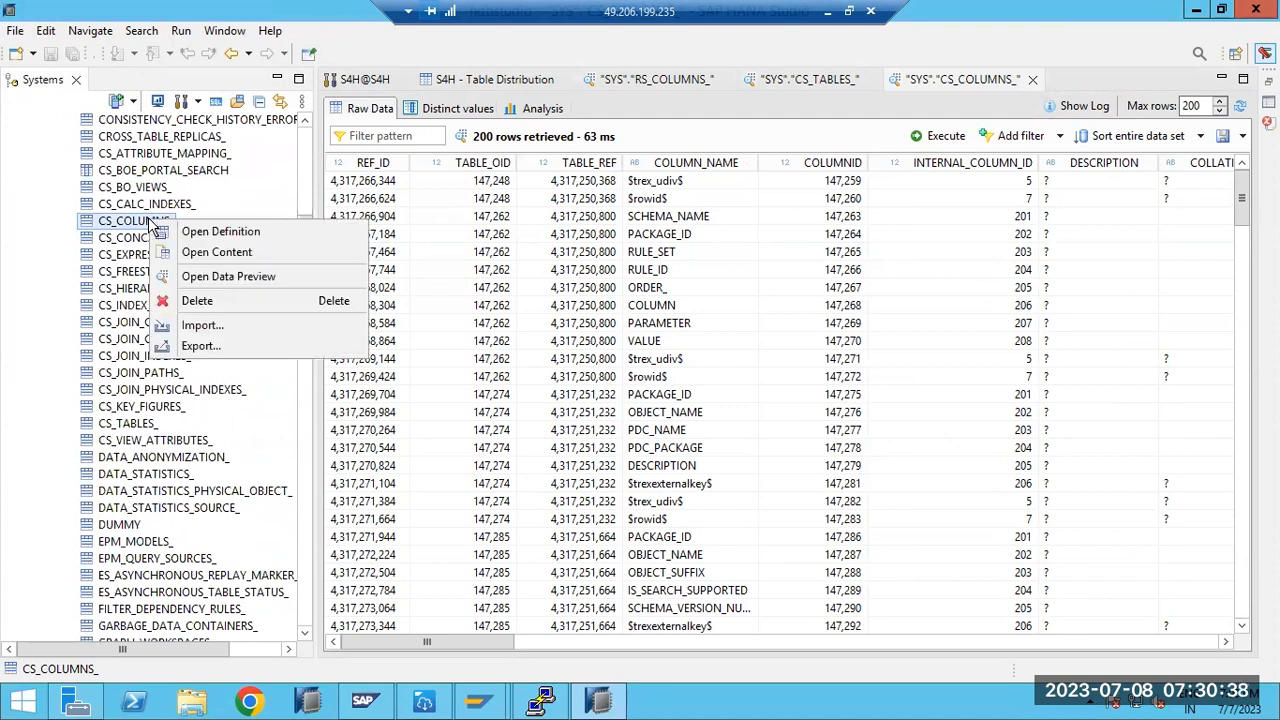
click(306, 218)
click(306, 218)
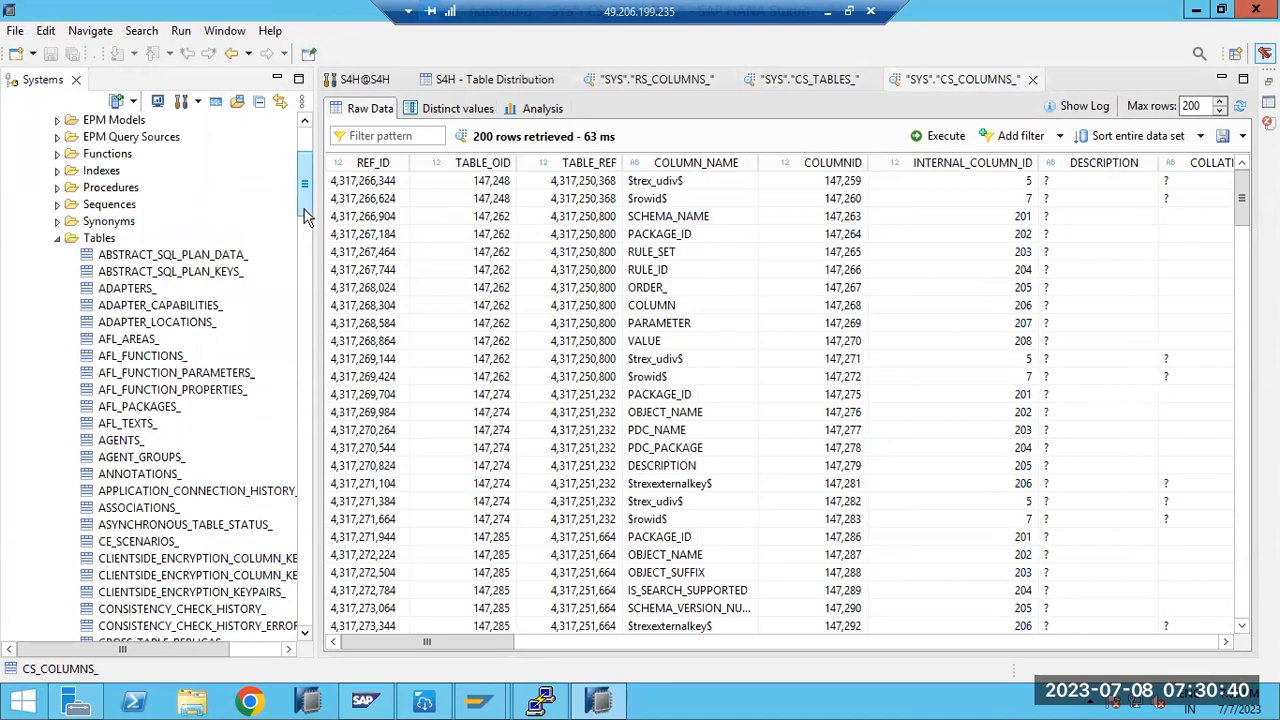
drag(306, 212, 301, 530)
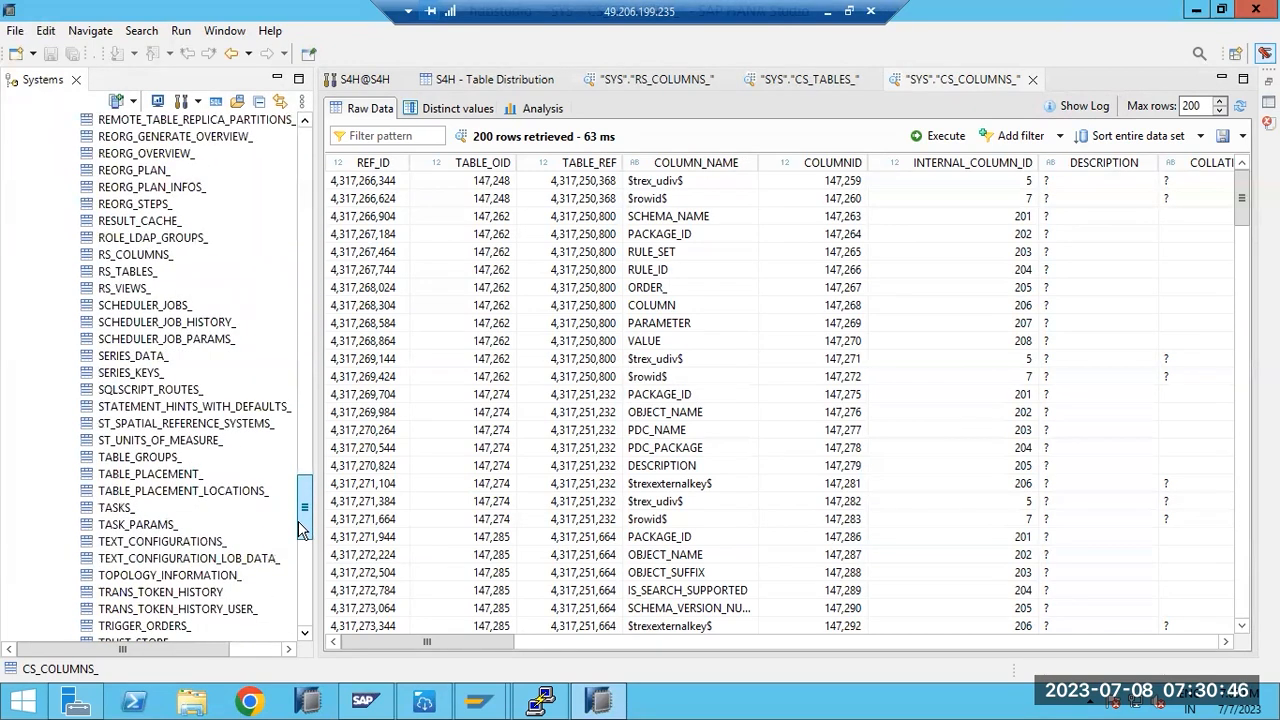
click(145, 256)
right_click(145, 256)
click(190, 312)
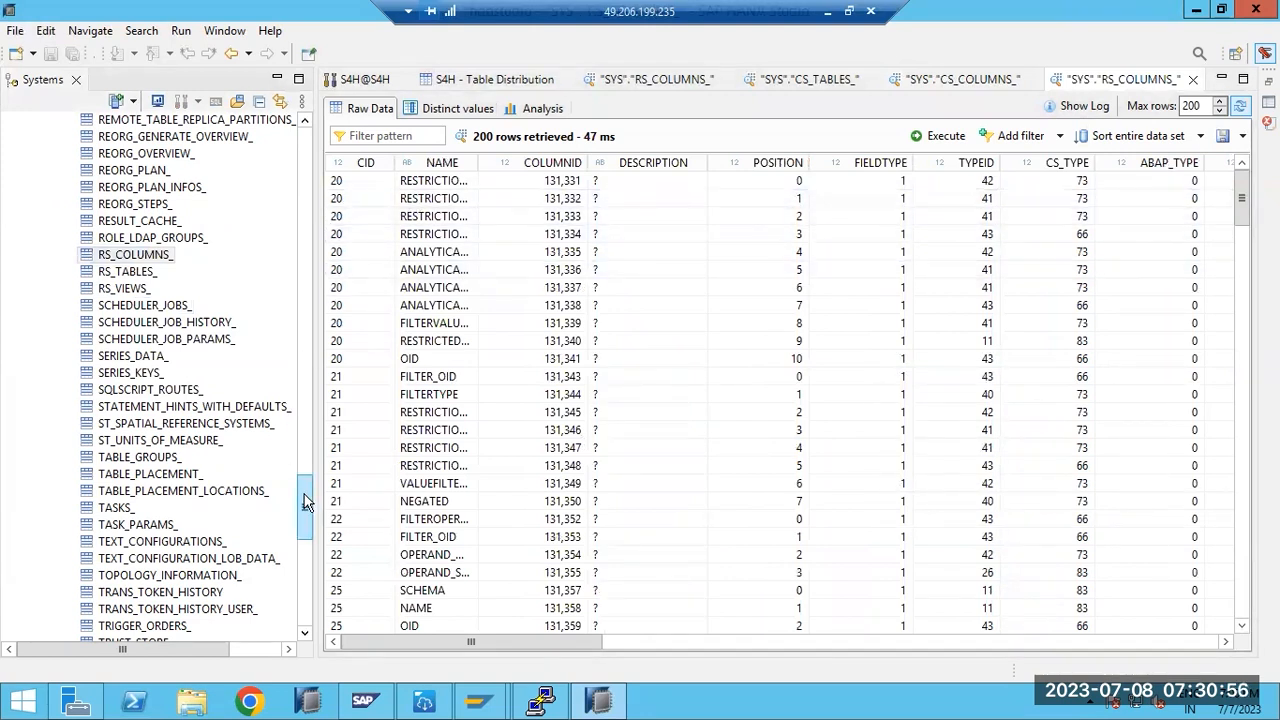
- Show table distribution for SYS Tables and the Catalog, searching CS_COL, which finds no tables
drag(312, 477, 310, 160)
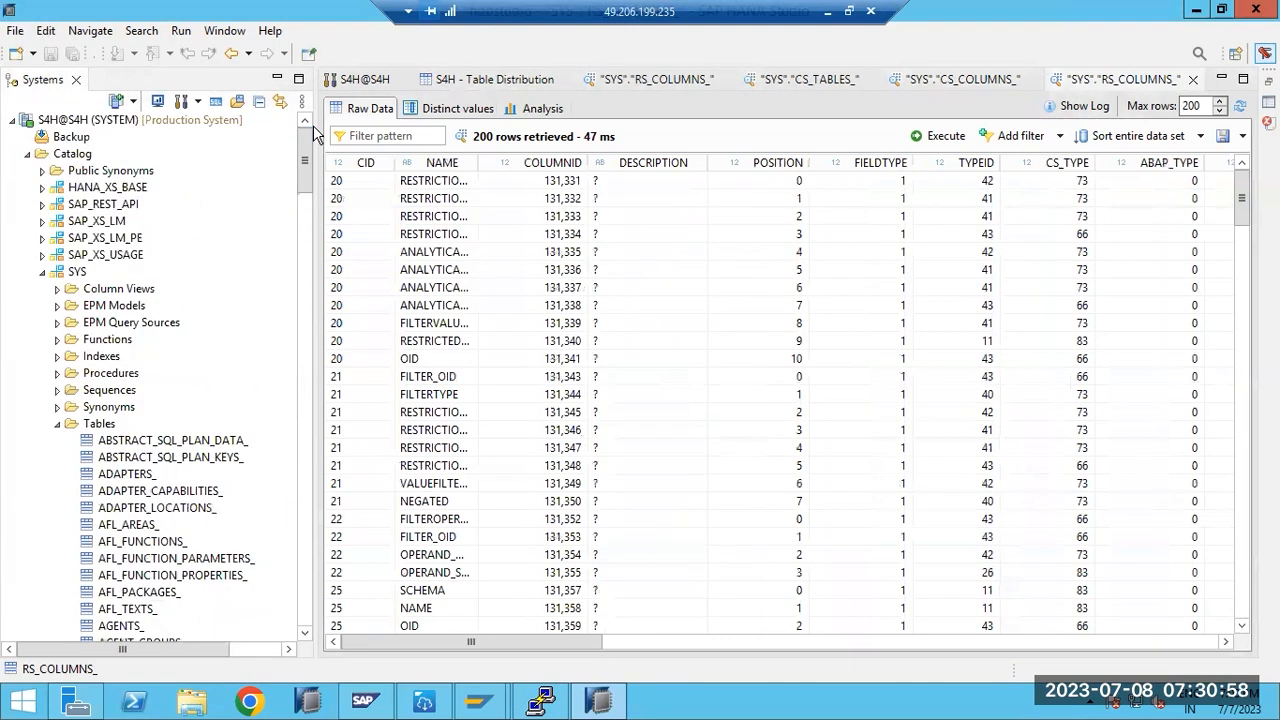
click(92, 425)
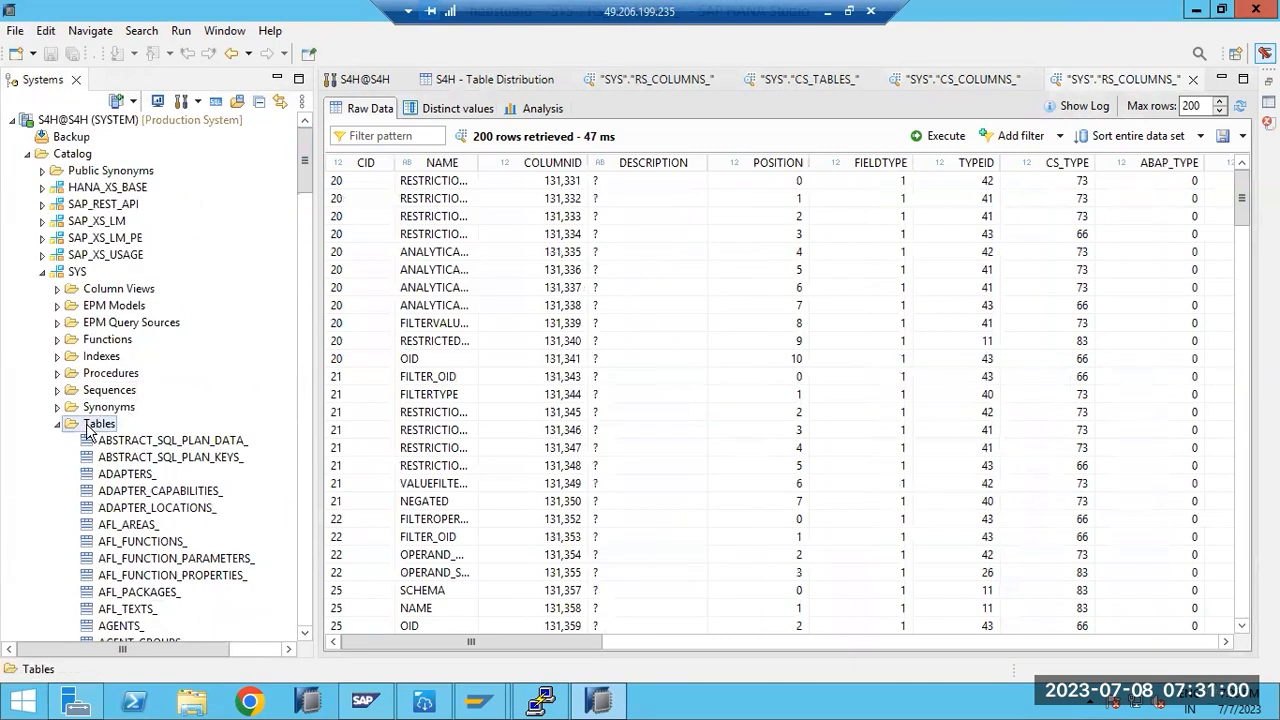
right_click(91, 426)
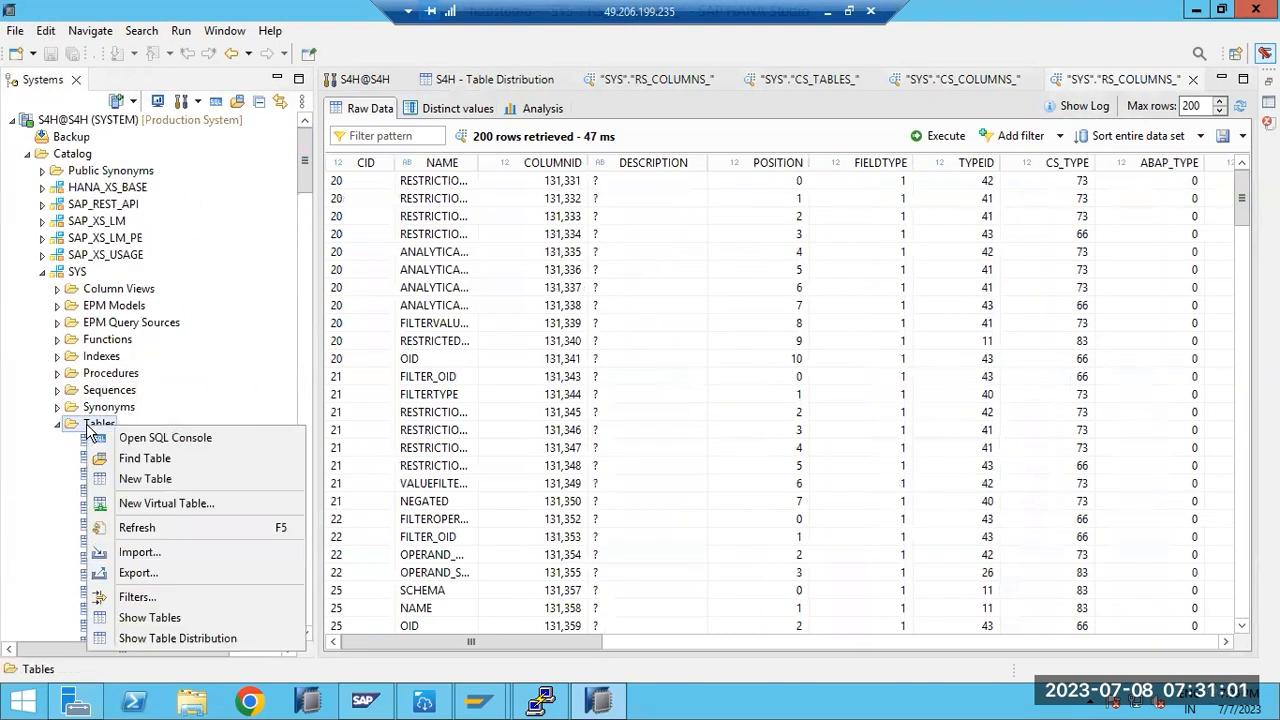
click(175, 637)
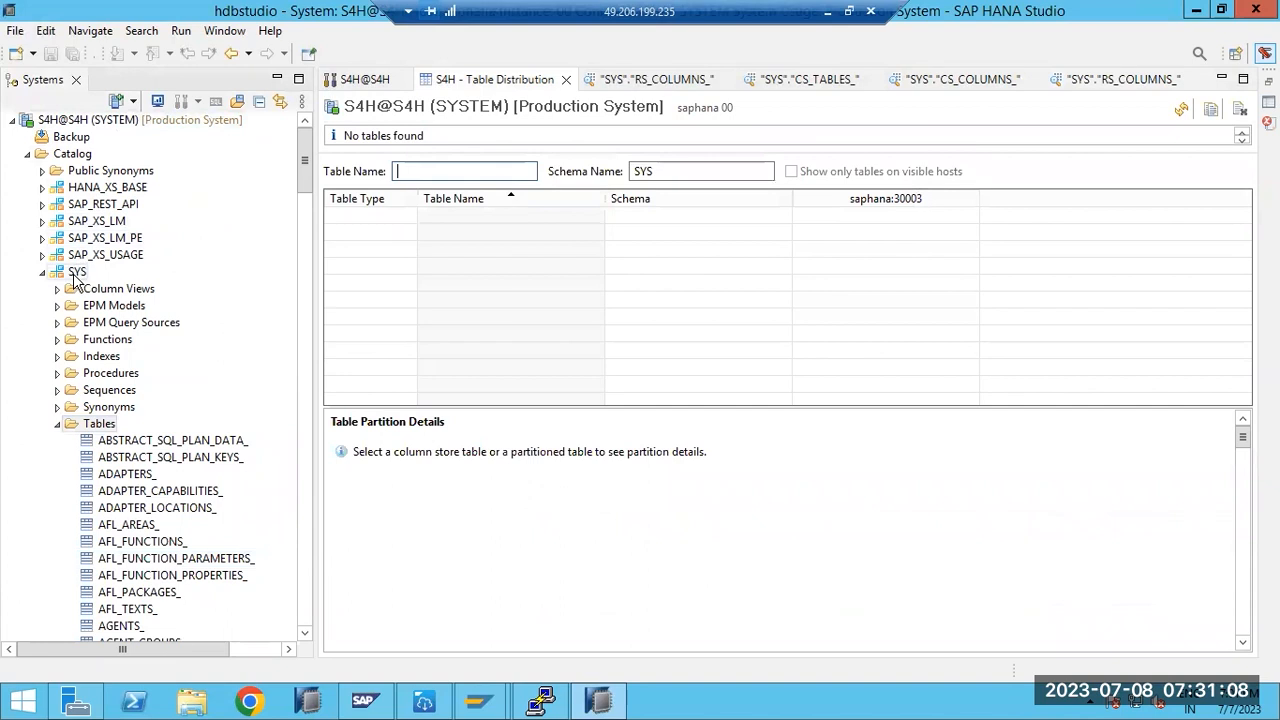
right_click(76, 157)
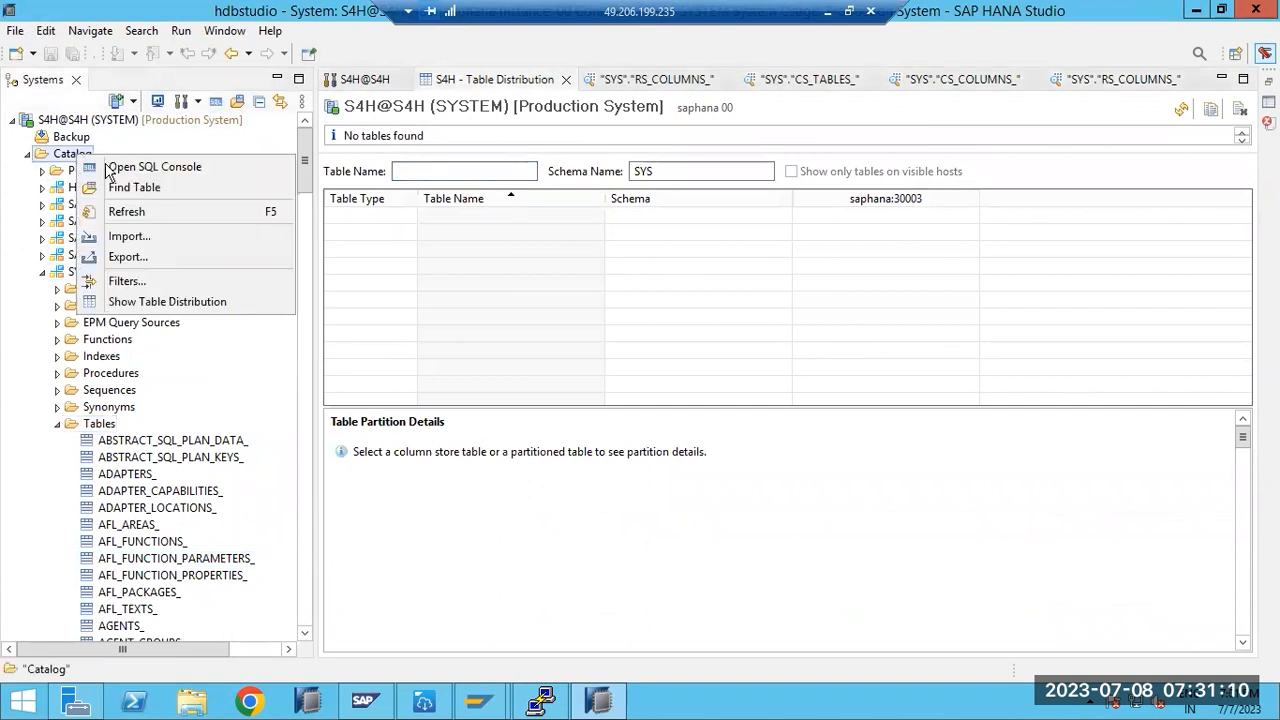
click(136, 301)
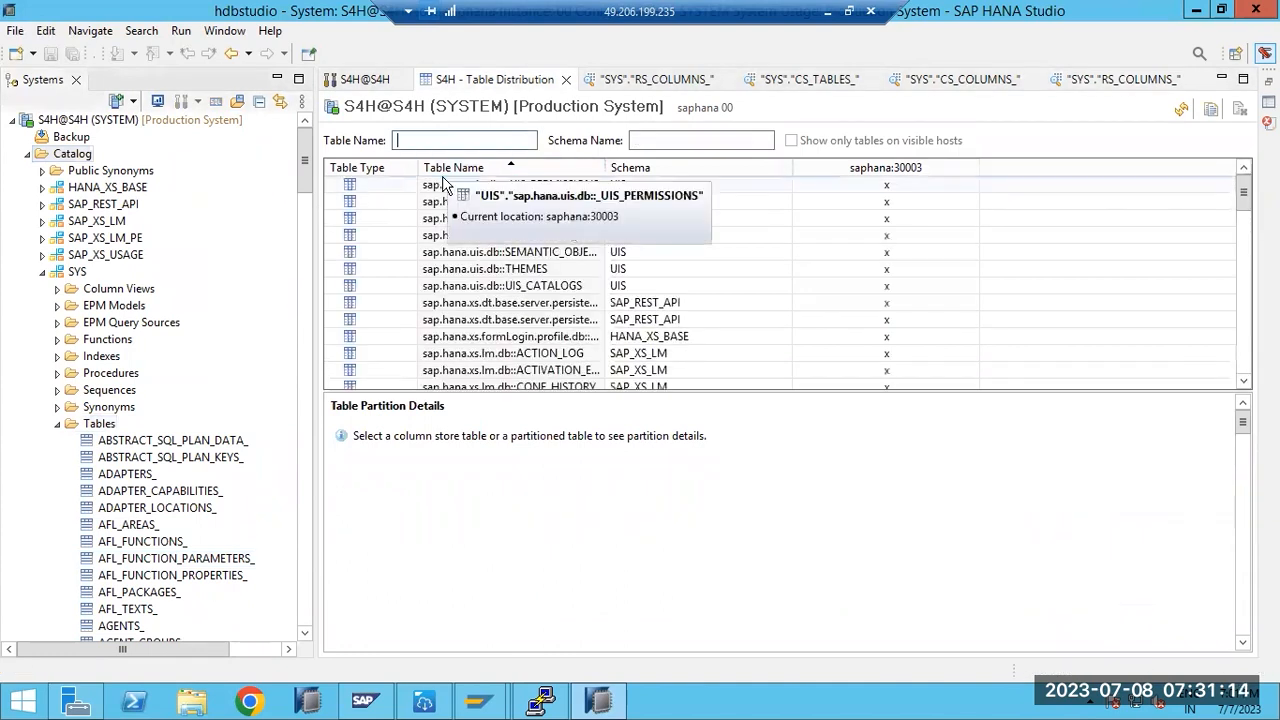
text(CS_COLUMN)
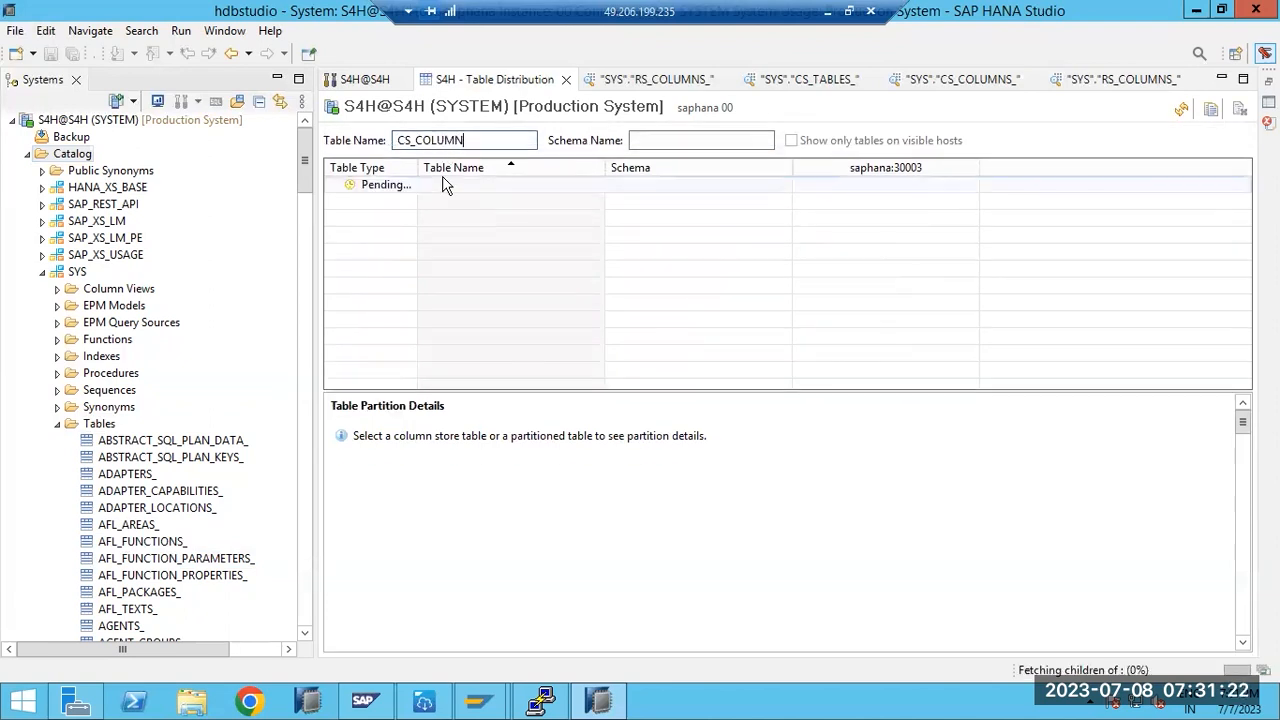
double_click(445, 172)
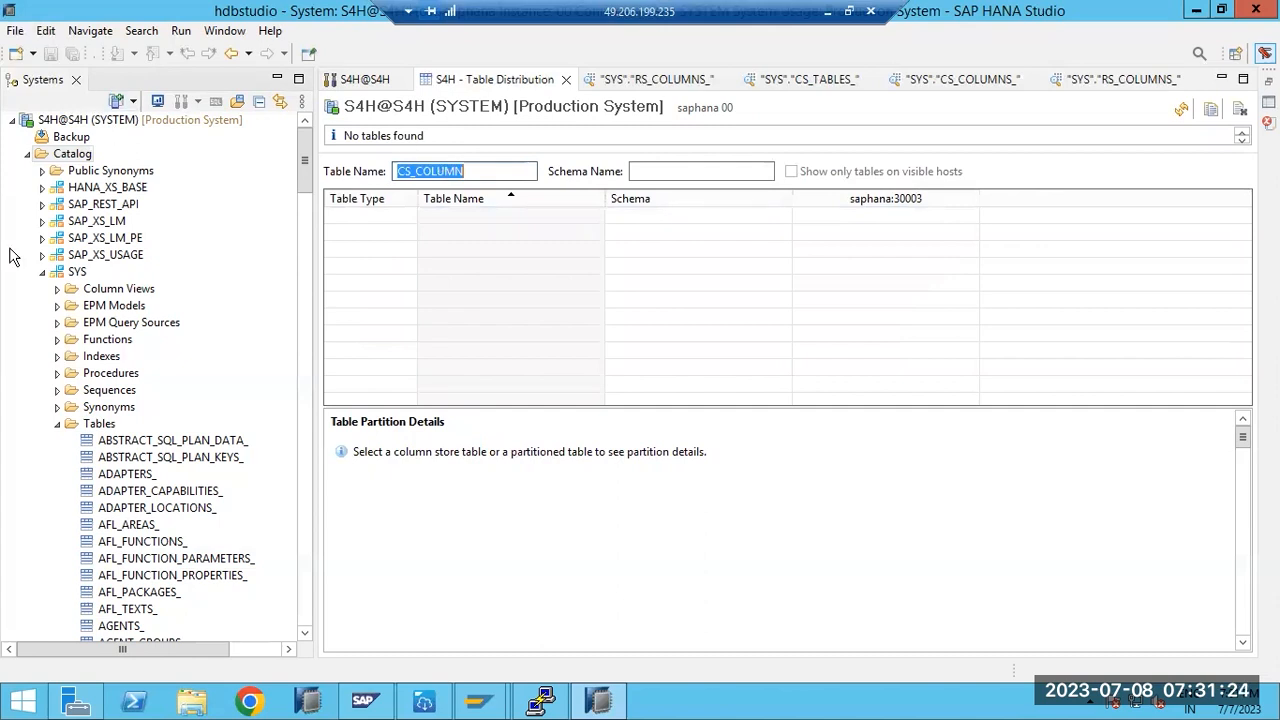
- Collapse SYS and list the tables of the _SYS_TASK schema
click(41, 273)
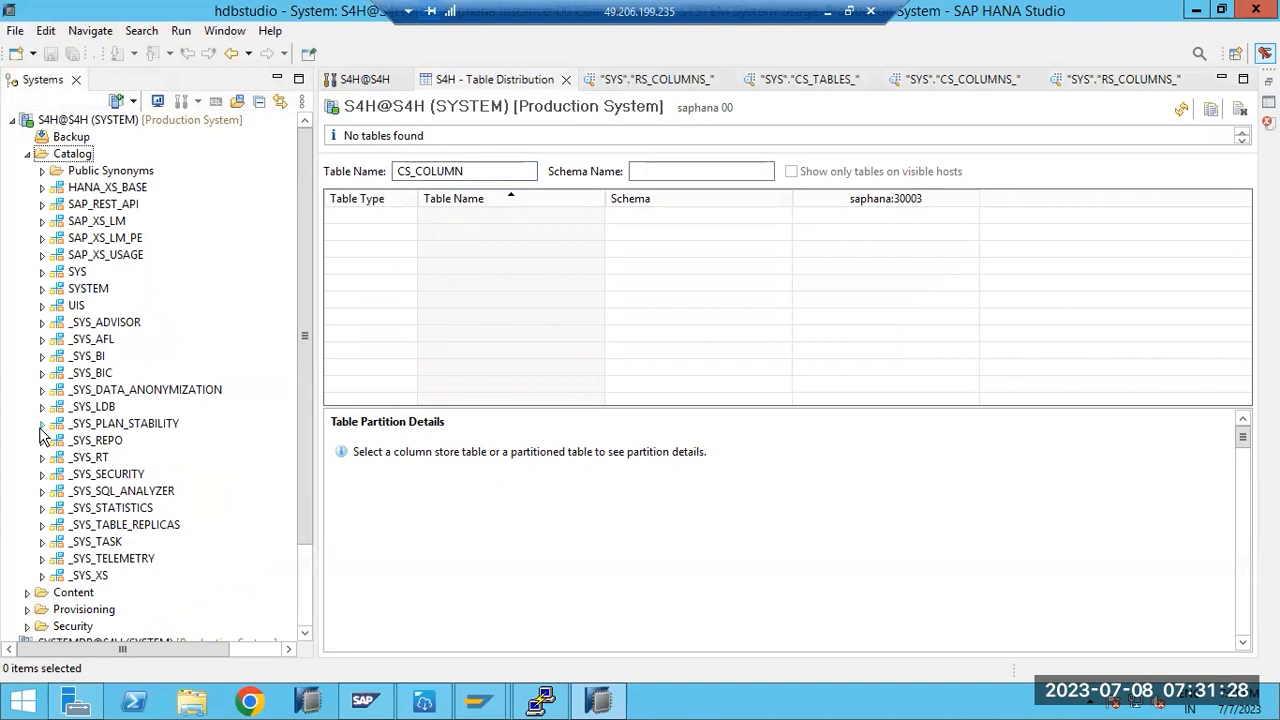
click(42, 541)
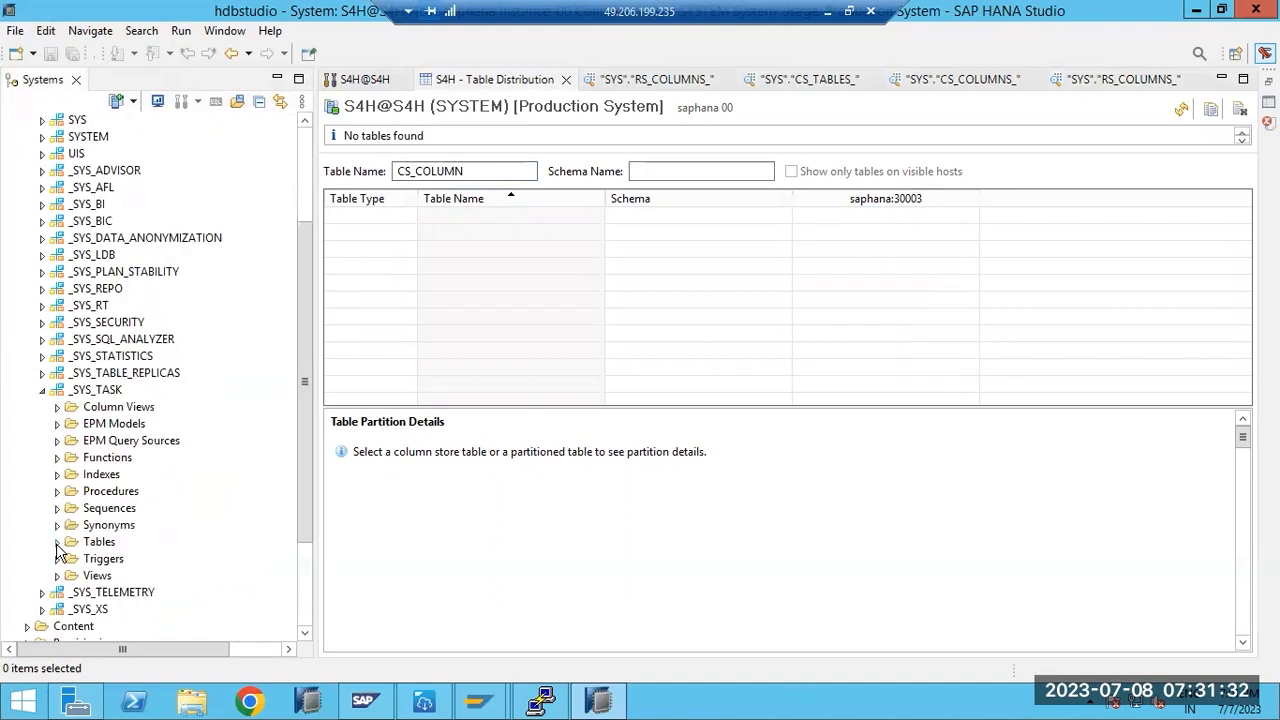
click(58, 542)
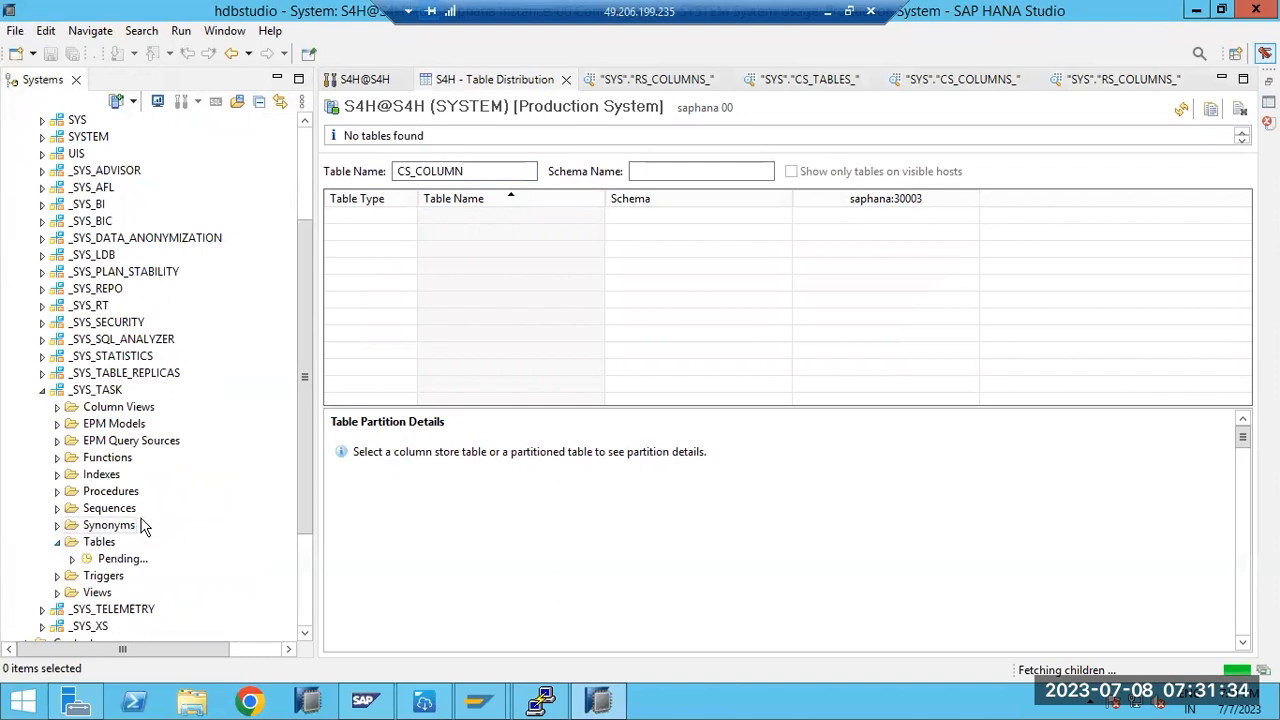
scroll(148, 523, down, 4)
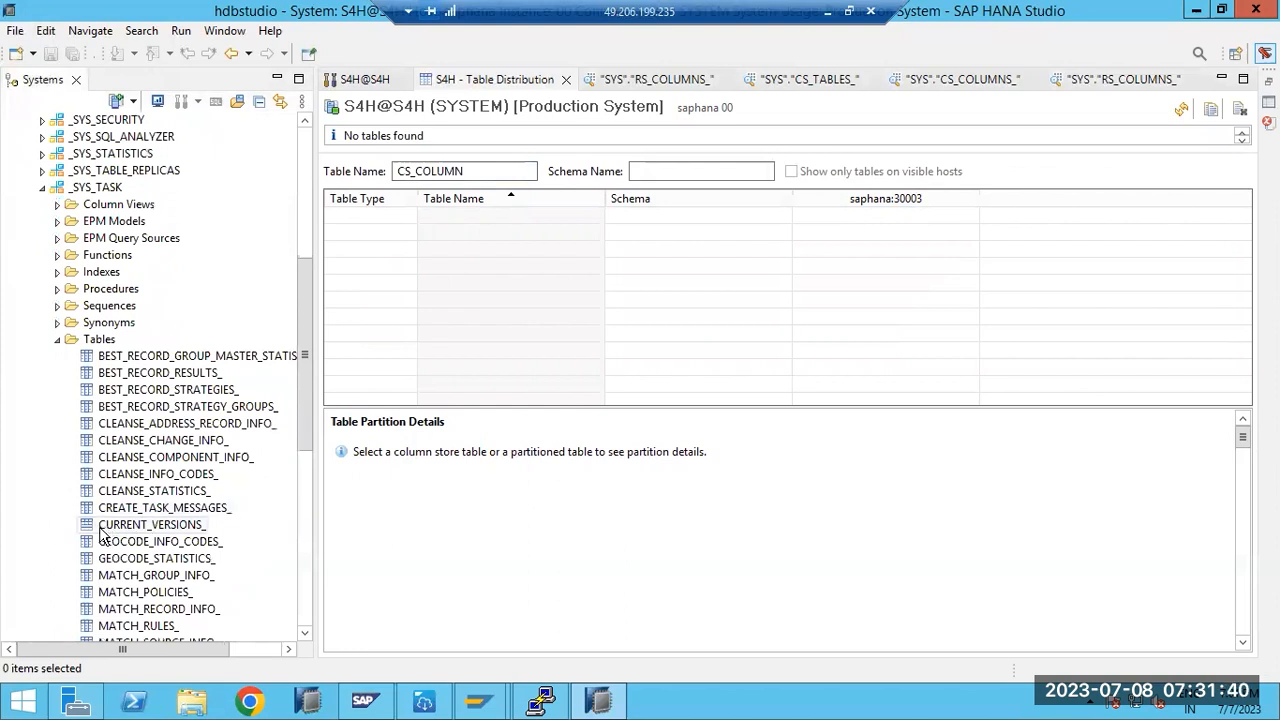
- Preview the data of _SYS_TASK's CURRENT_VERSIONS_ table, showing version 17
right_click(104, 535)
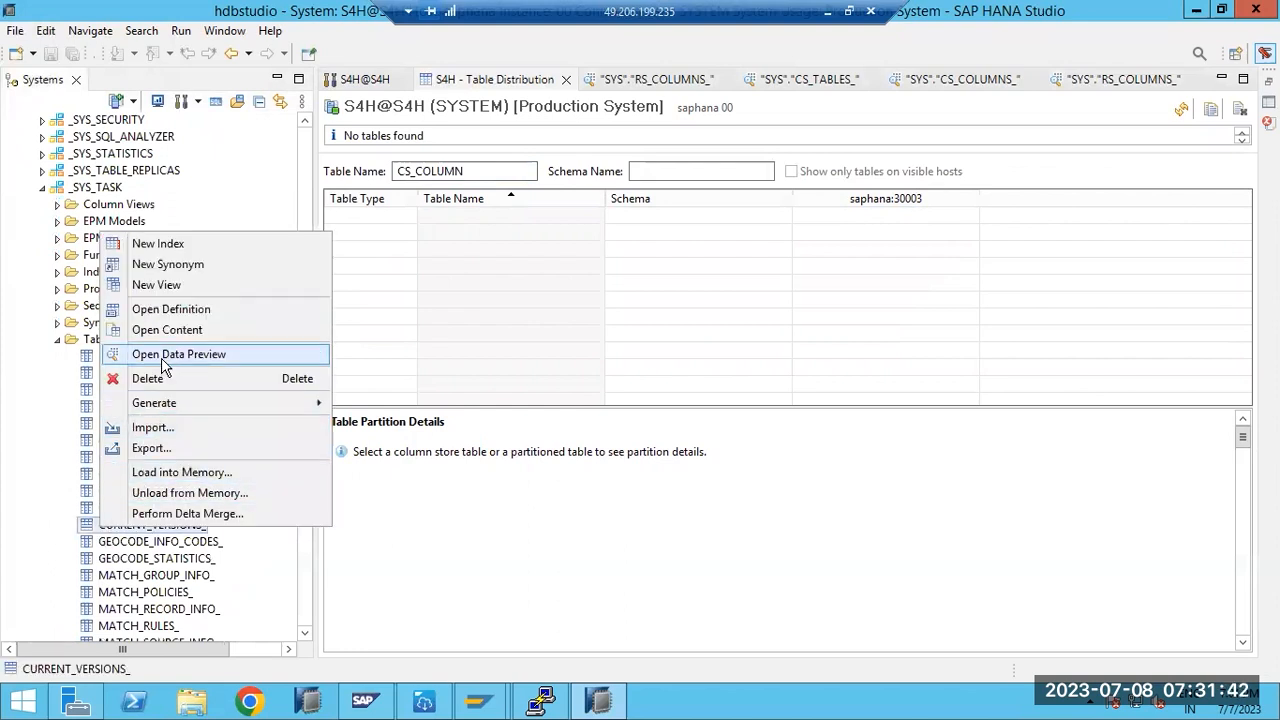
click(163, 359)
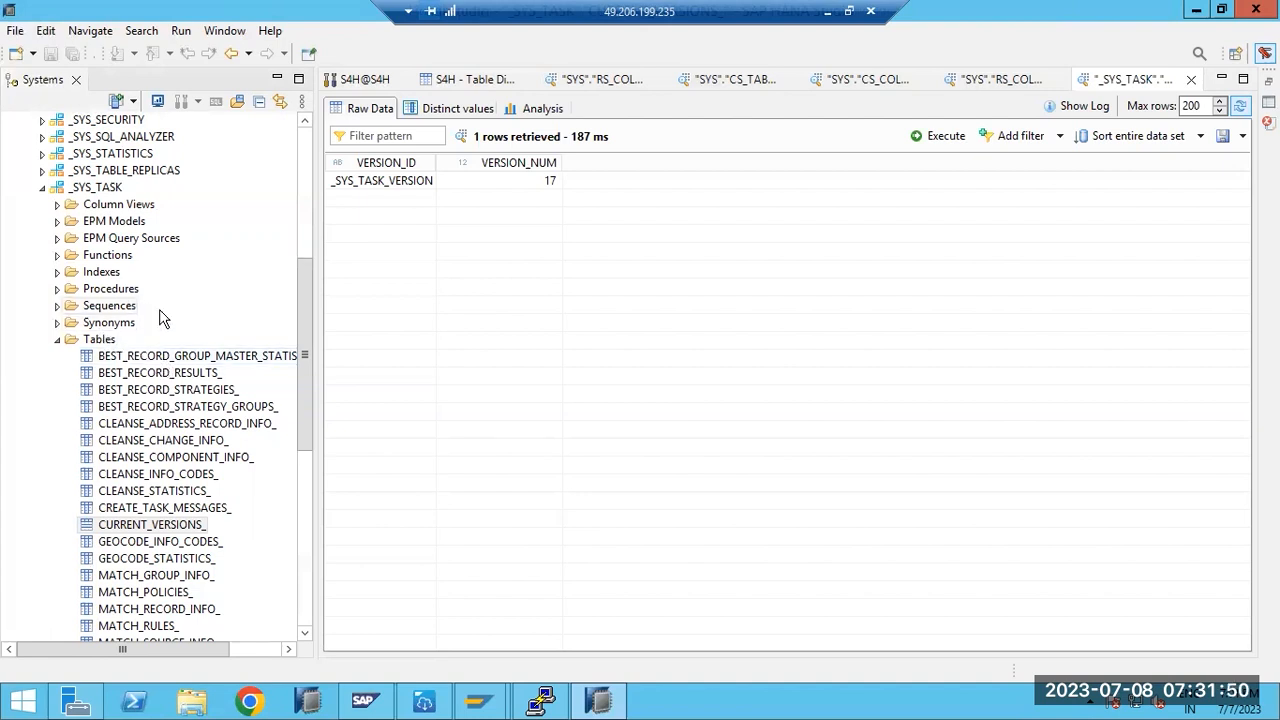
drag(300, 385, 307, 222)
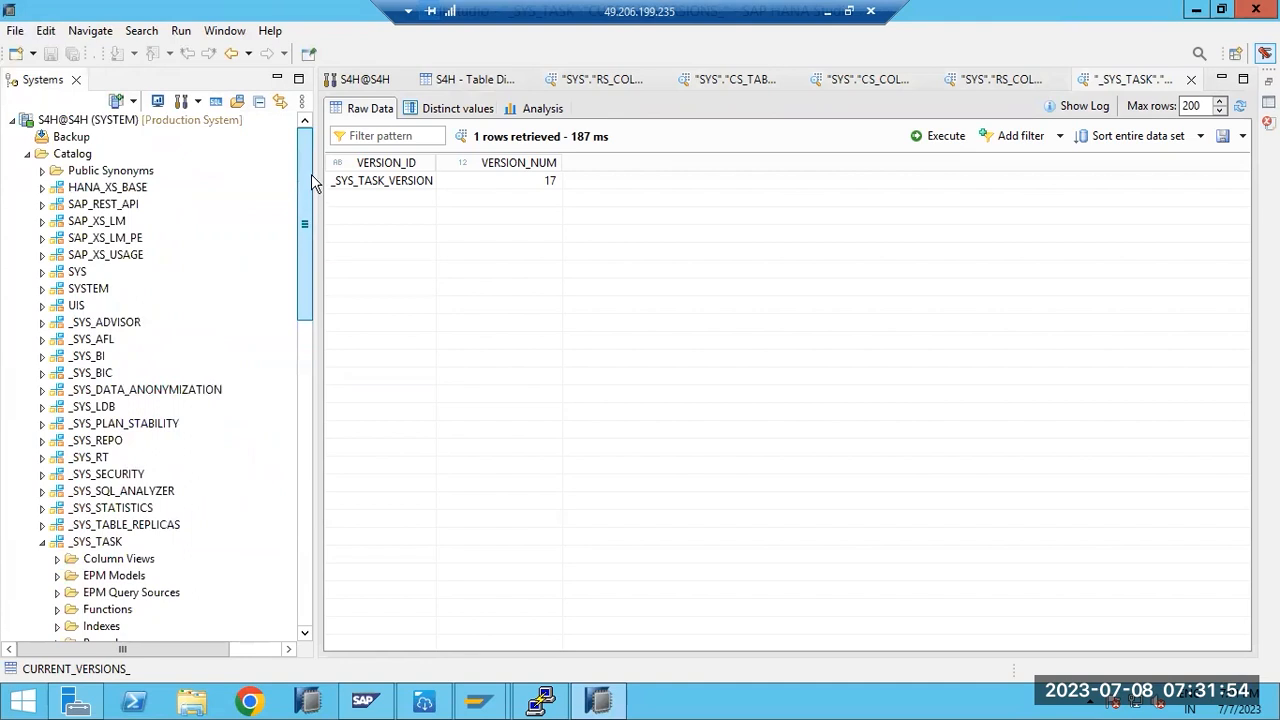
- Collapse _SYS_TASK, expand SYS, and show the table distribution for the SYS schema
click(42, 543)
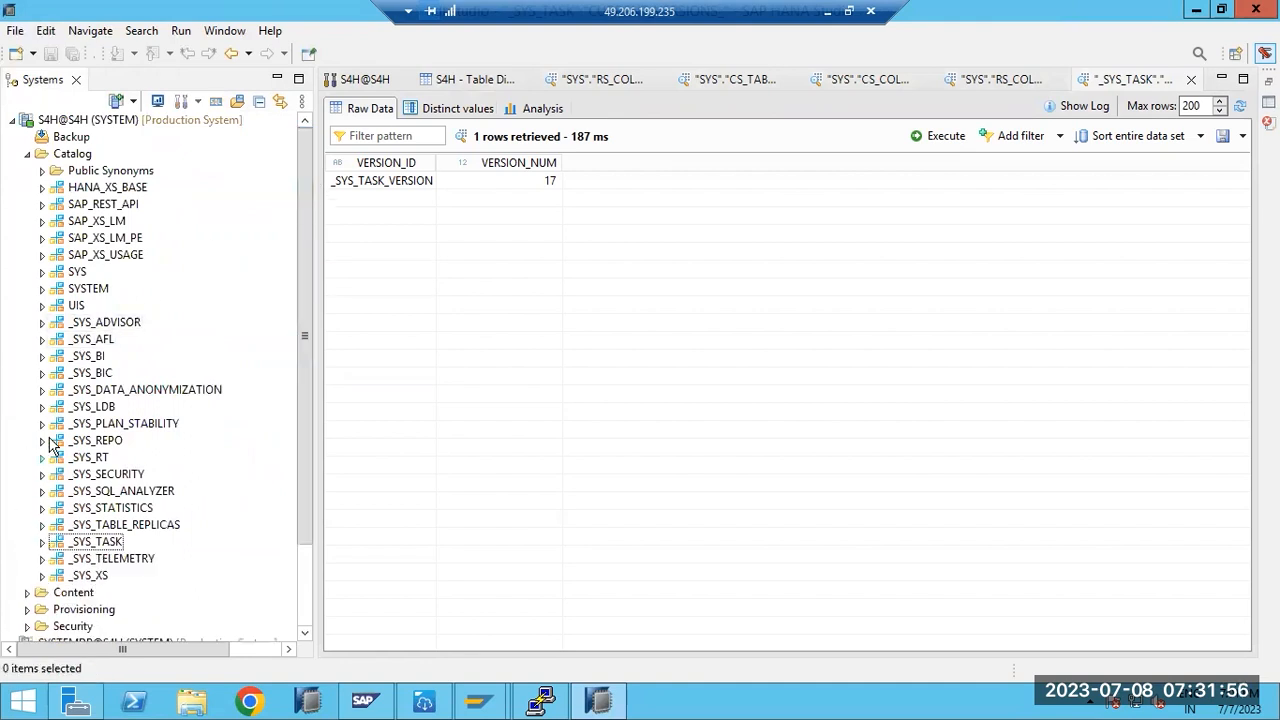
click(42, 273)
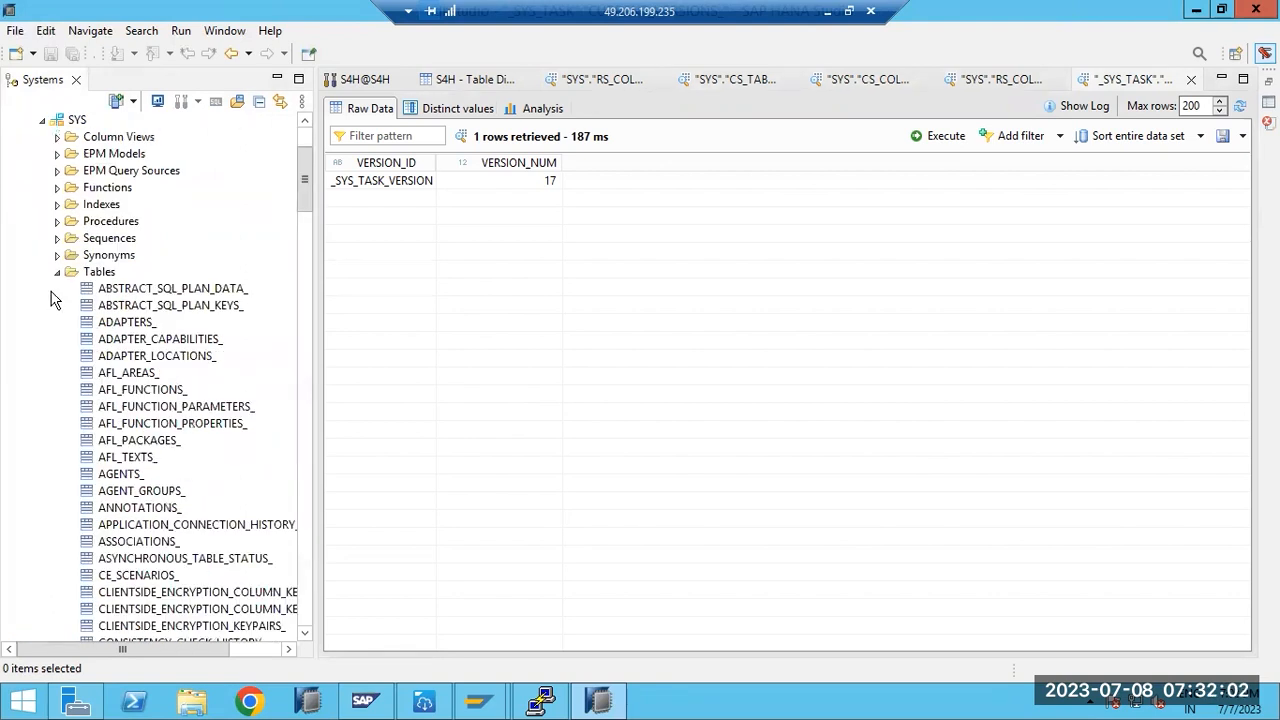
click(76, 273)
right_click(82, 275)
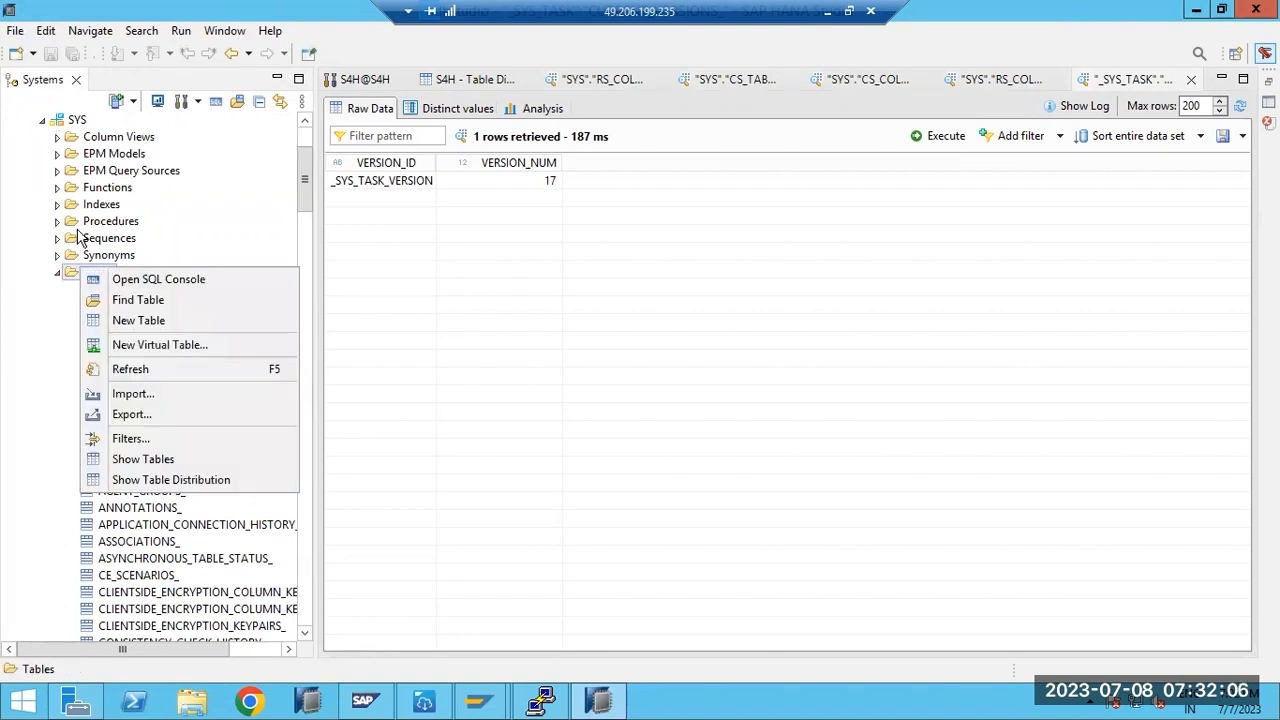
click(230, 207)
scroll(250, 195, up, 3)
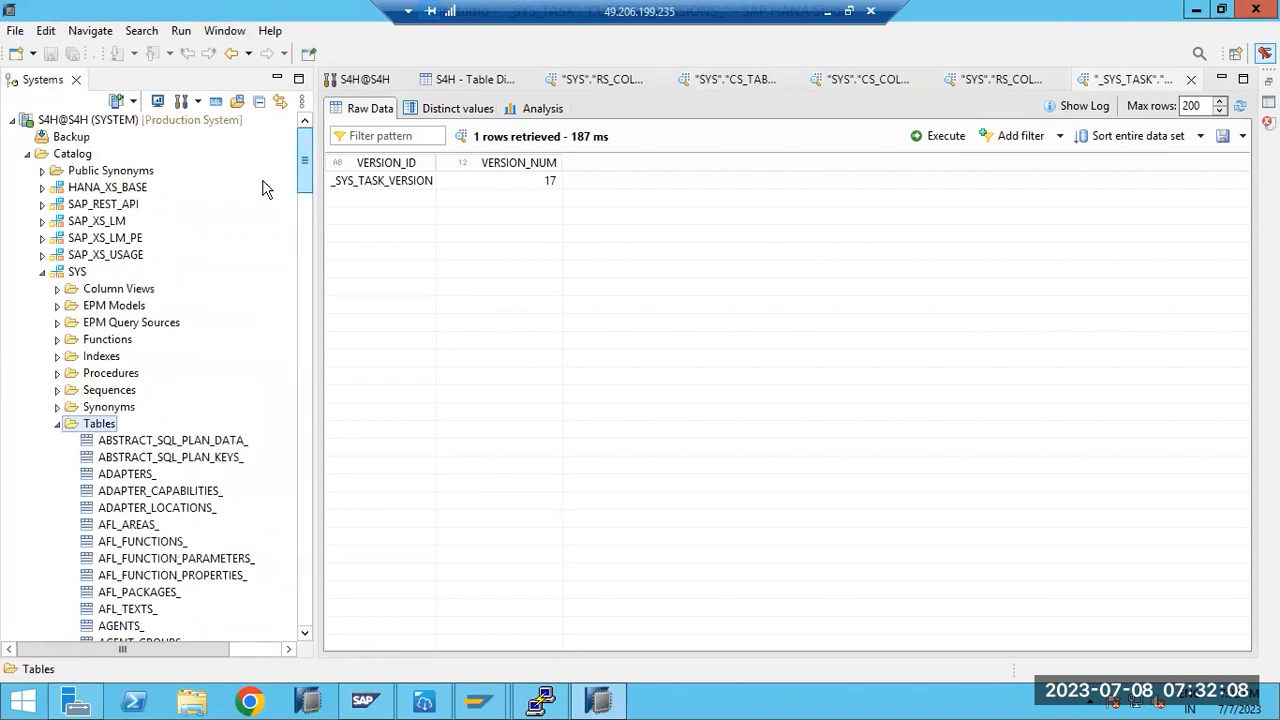
click(77, 272)
right_click(77, 274)
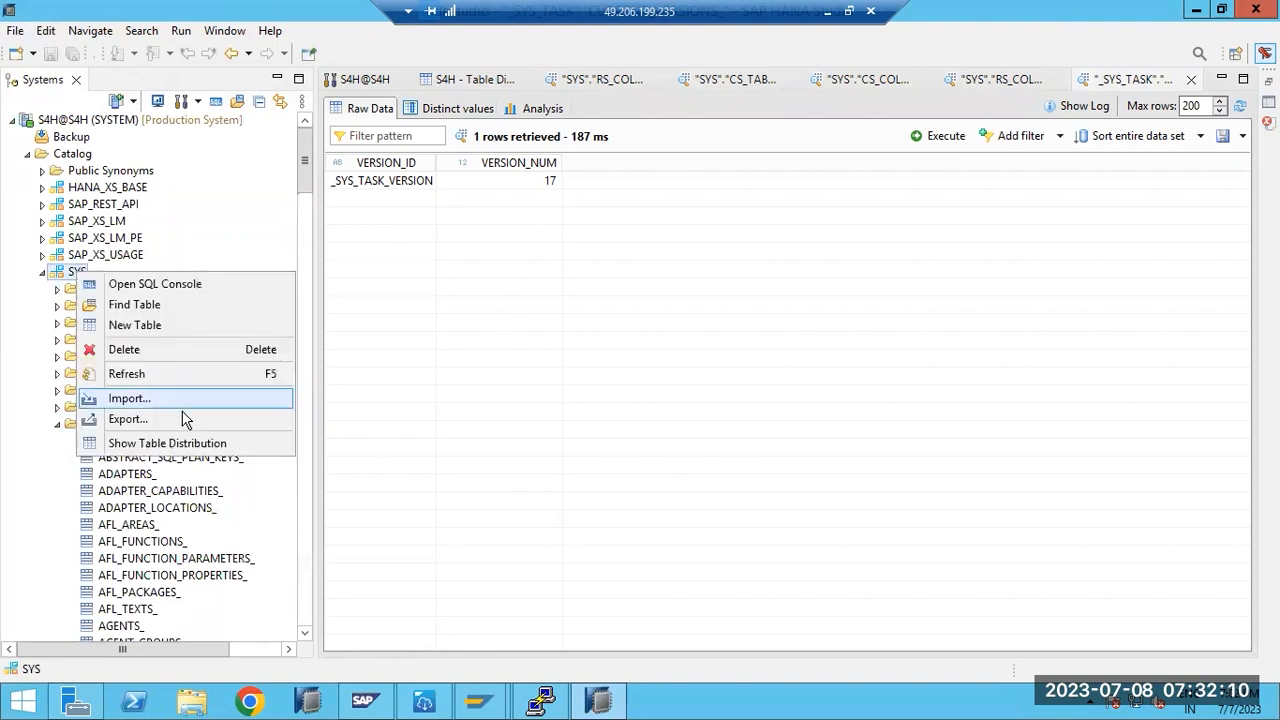
click(181, 442)
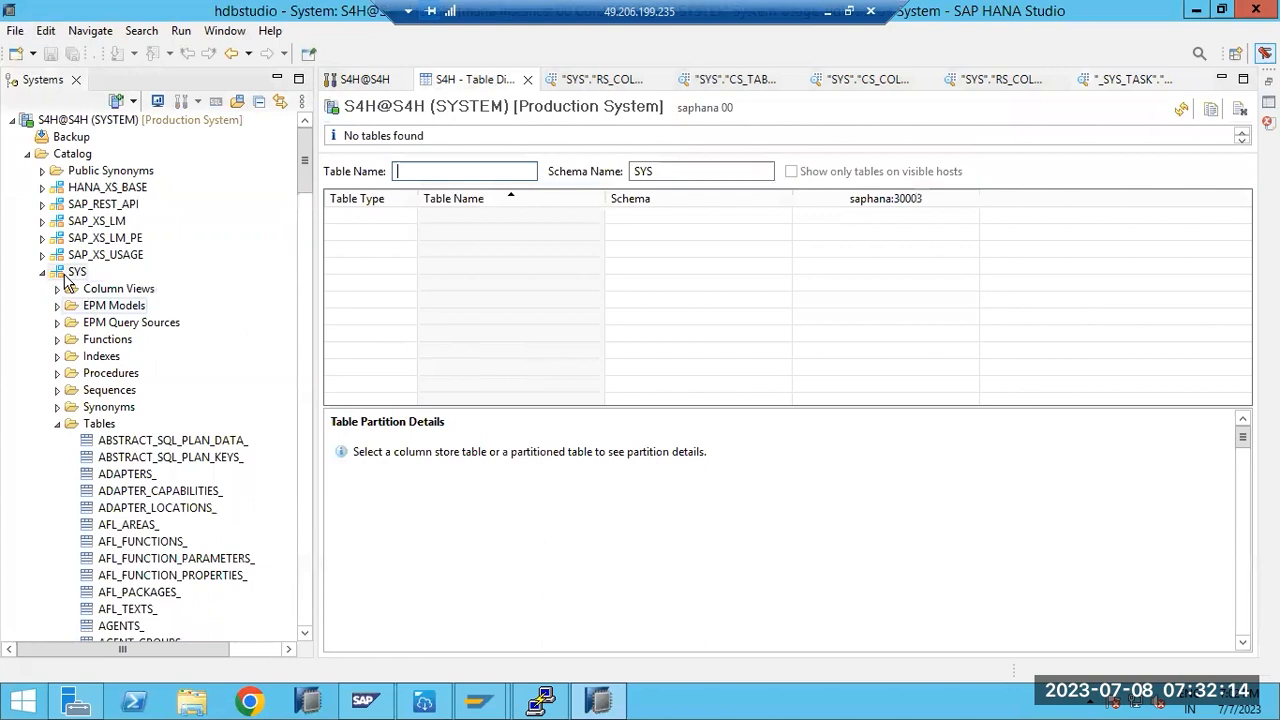
- Show how all the Catalog's tables are distributed across hosts
right_click(68, 158)
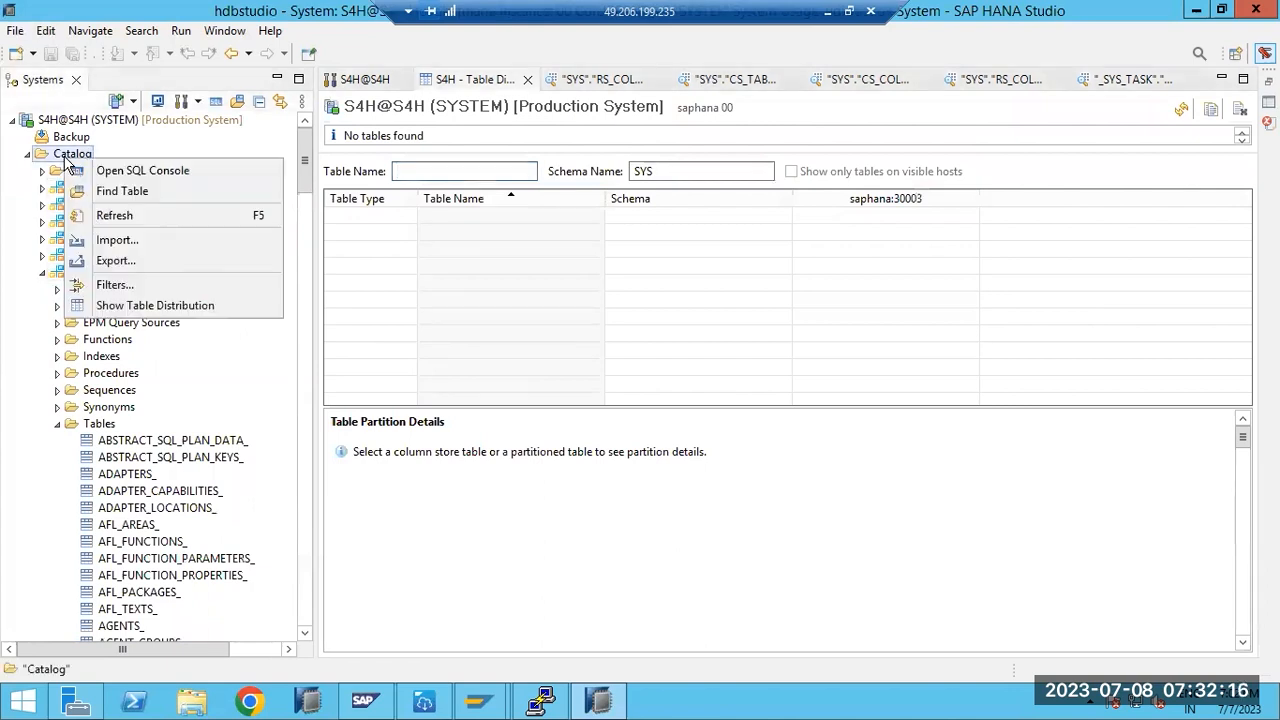
click(126, 305)
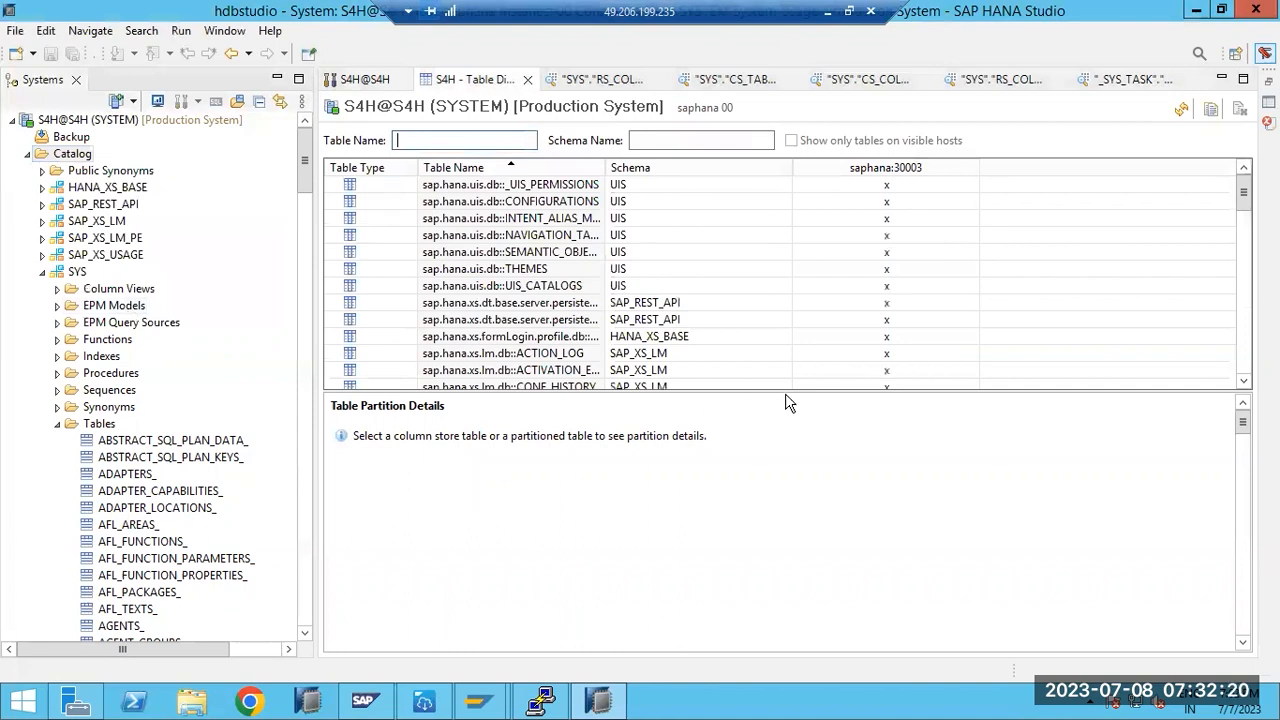
drag(1243, 195, 1232, 286)
- Check partition details of SYSTEM, UPLOADED_FILE, PROCESS_SERVICE_STEP, PARAMETERS1, PROCESSES and LOGS
click(535, 204)
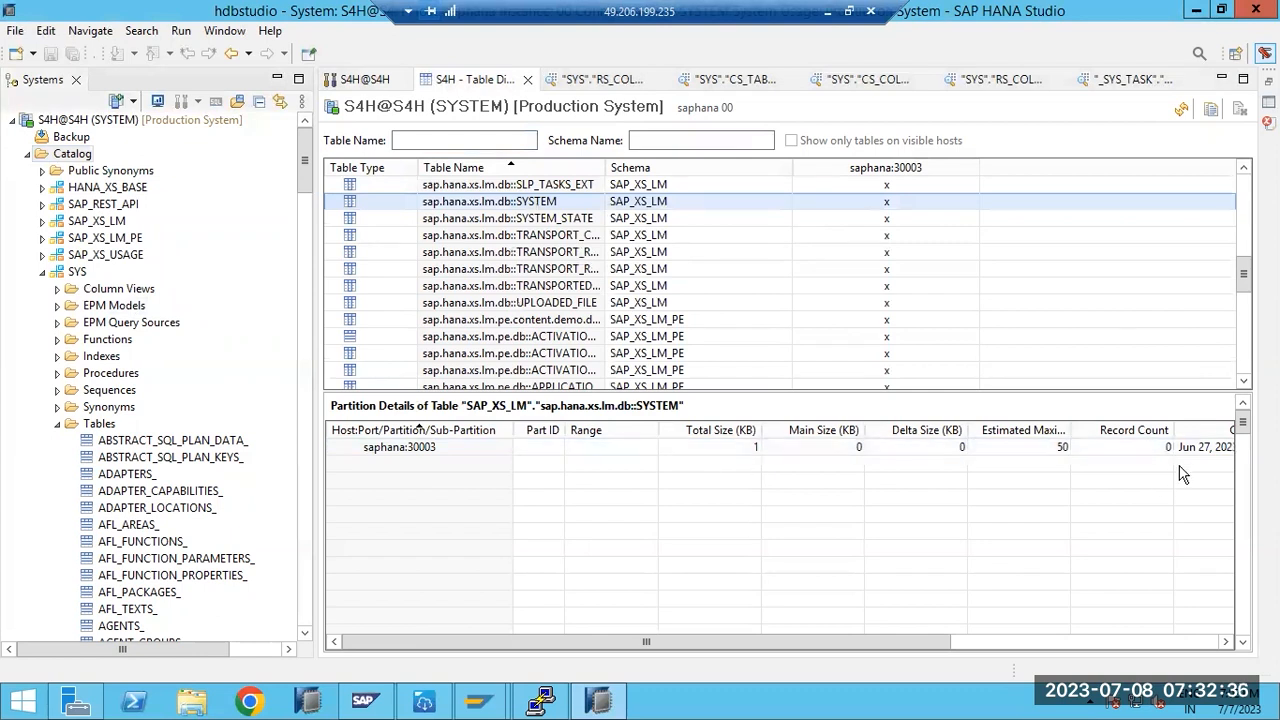
click(640, 310)
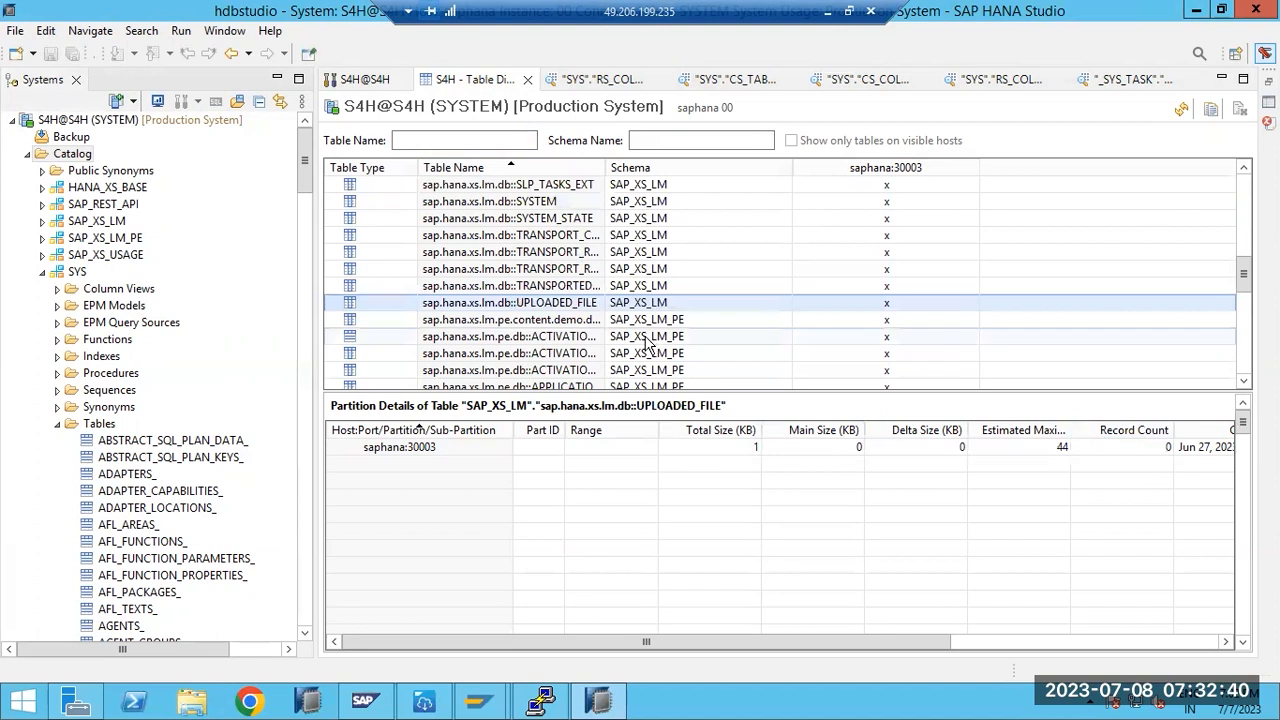
scroll(567, 345, down, 3)
click(567, 340)
scroll(560, 345, down, 4)
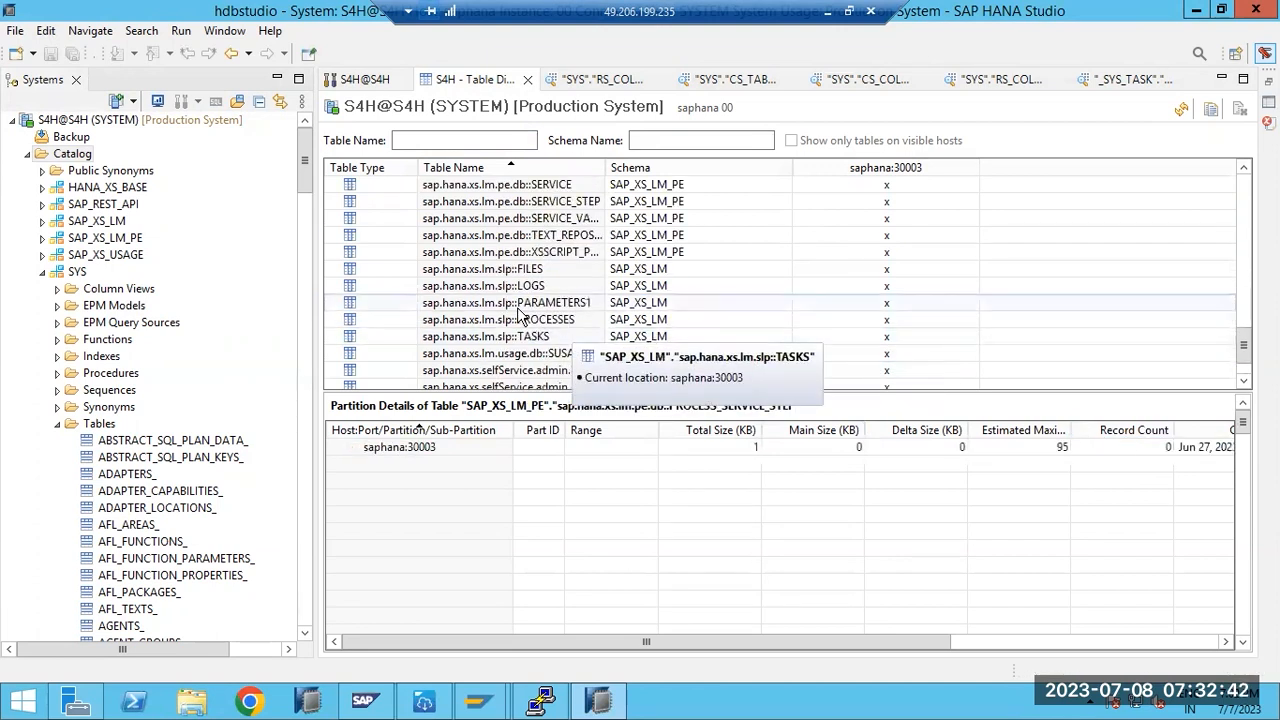
click(519, 305)
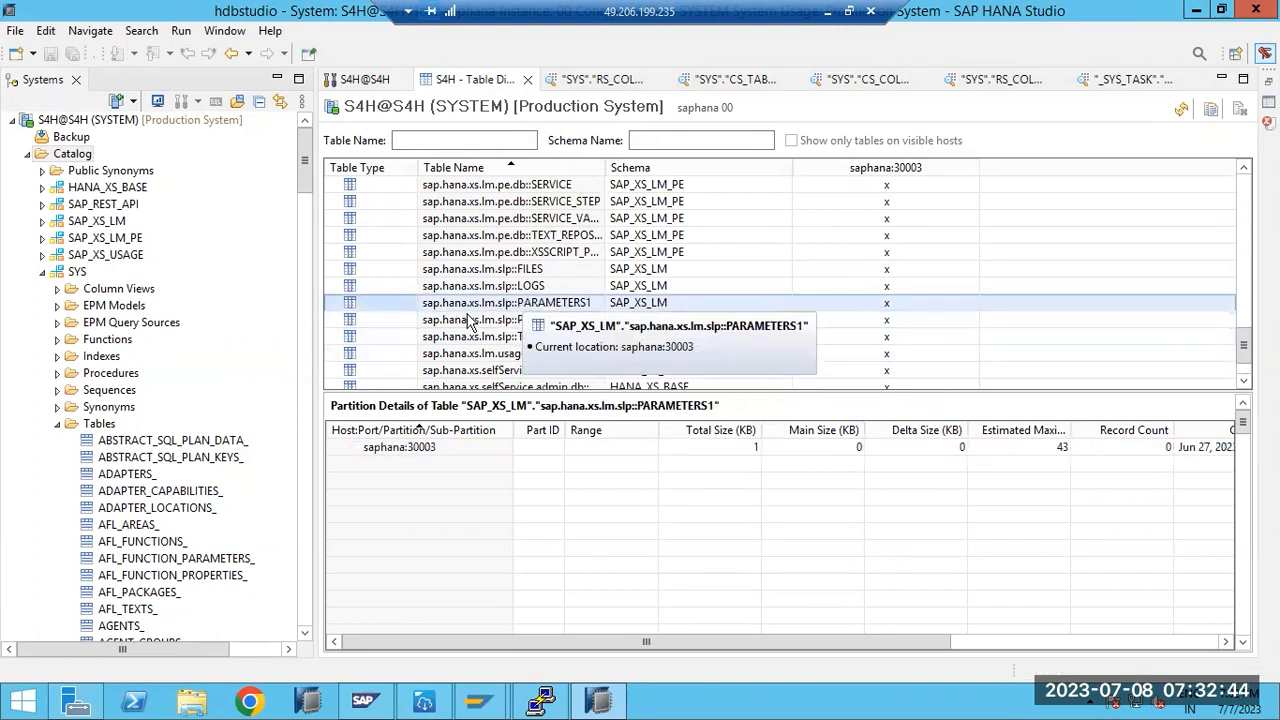
click(473, 322)
click(483, 288)
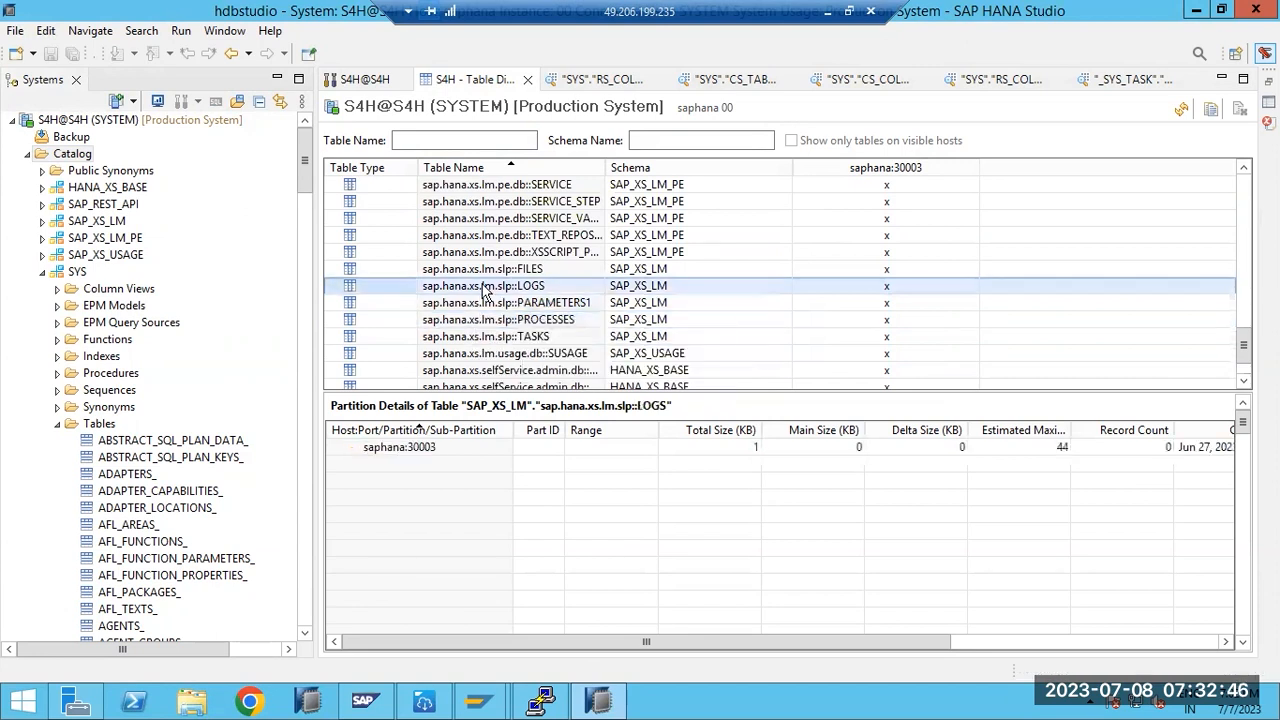
- Check partition details of TASKS, SUSAGE, USS_EMAIL_TEMPLATES, THEMES and UIS_CATALOGS
scroll(485, 288, down, 1)
click(488, 286)
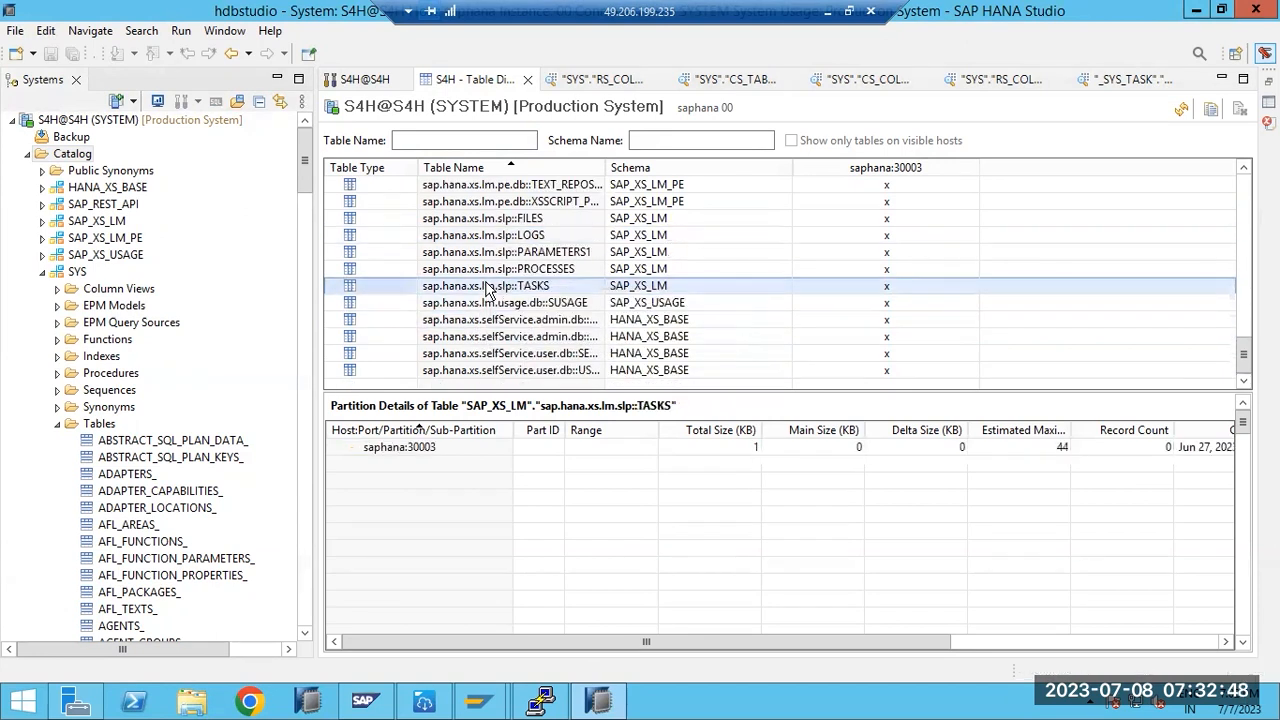
click(490, 302)
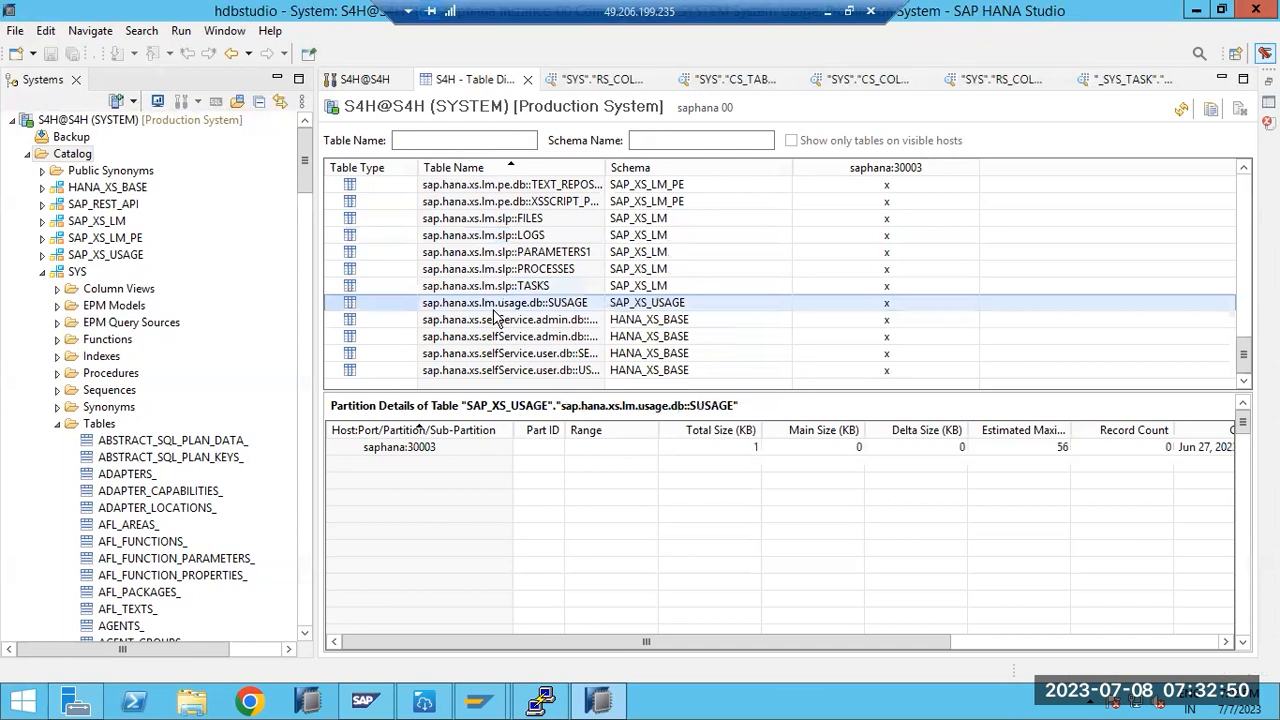
click(505, 337)
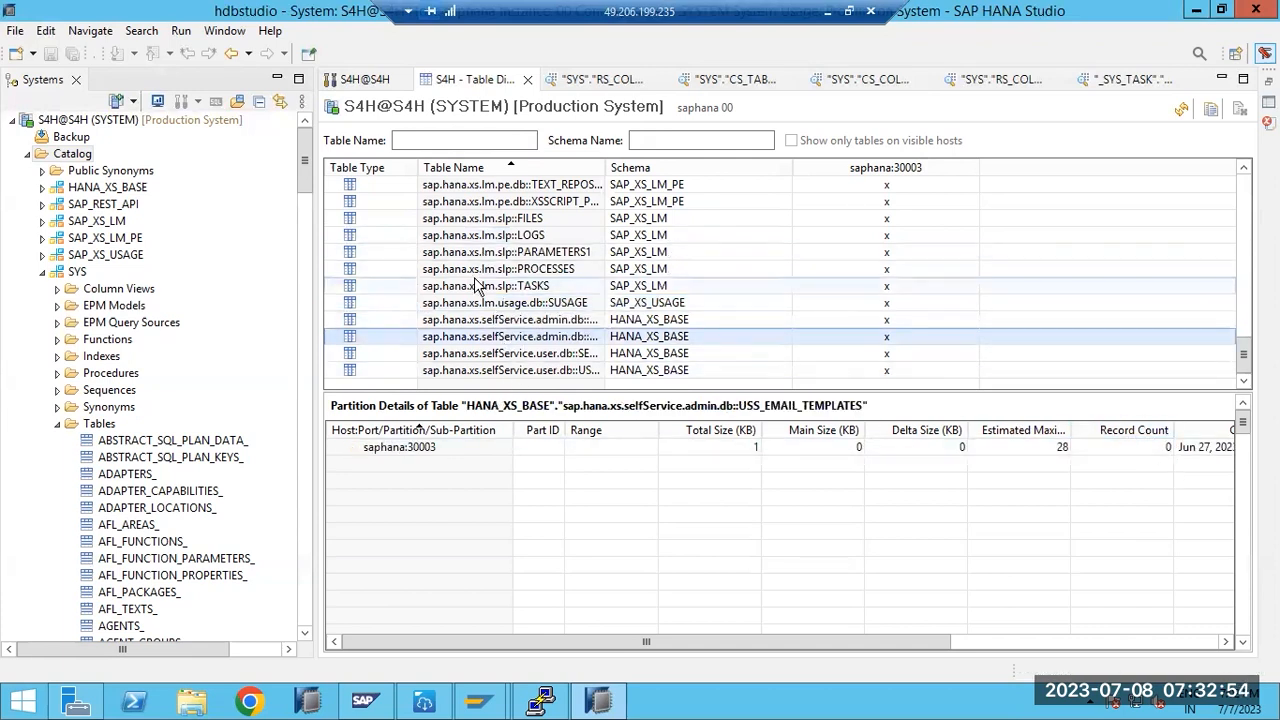
scroll(497, 305, up, 8)
scroll(497, 305, up, 7)
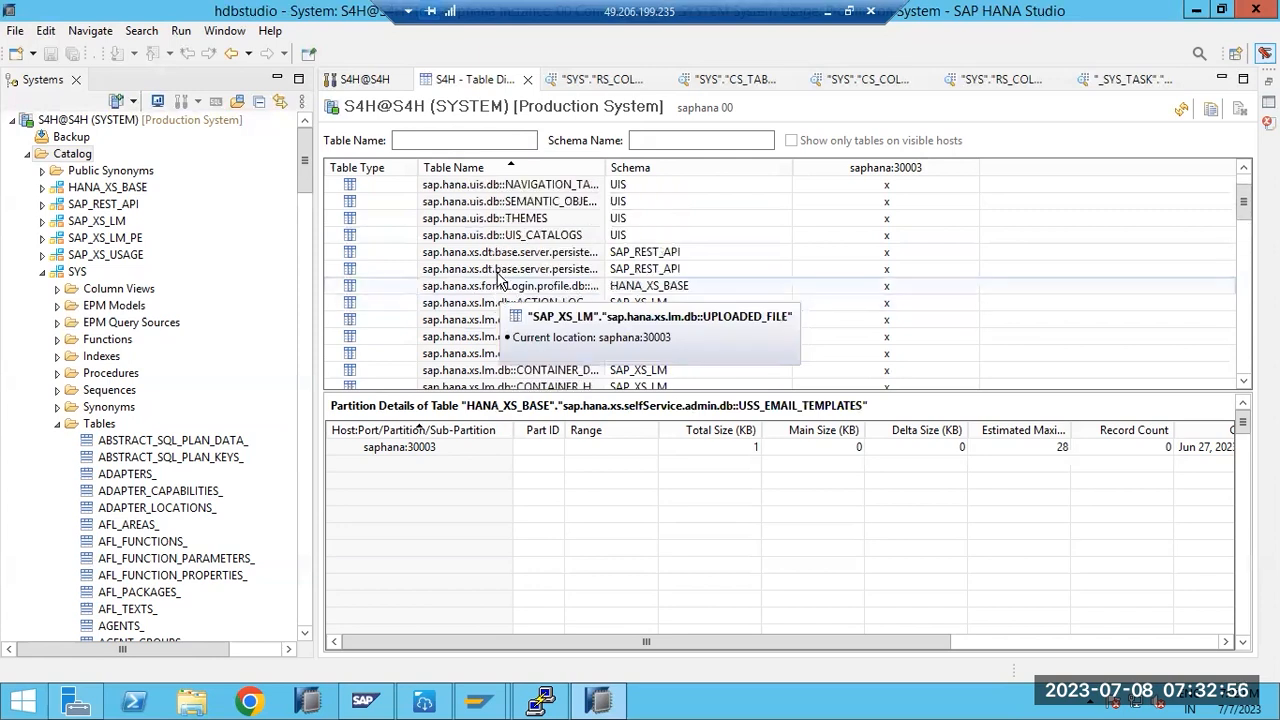
click(503, 220)
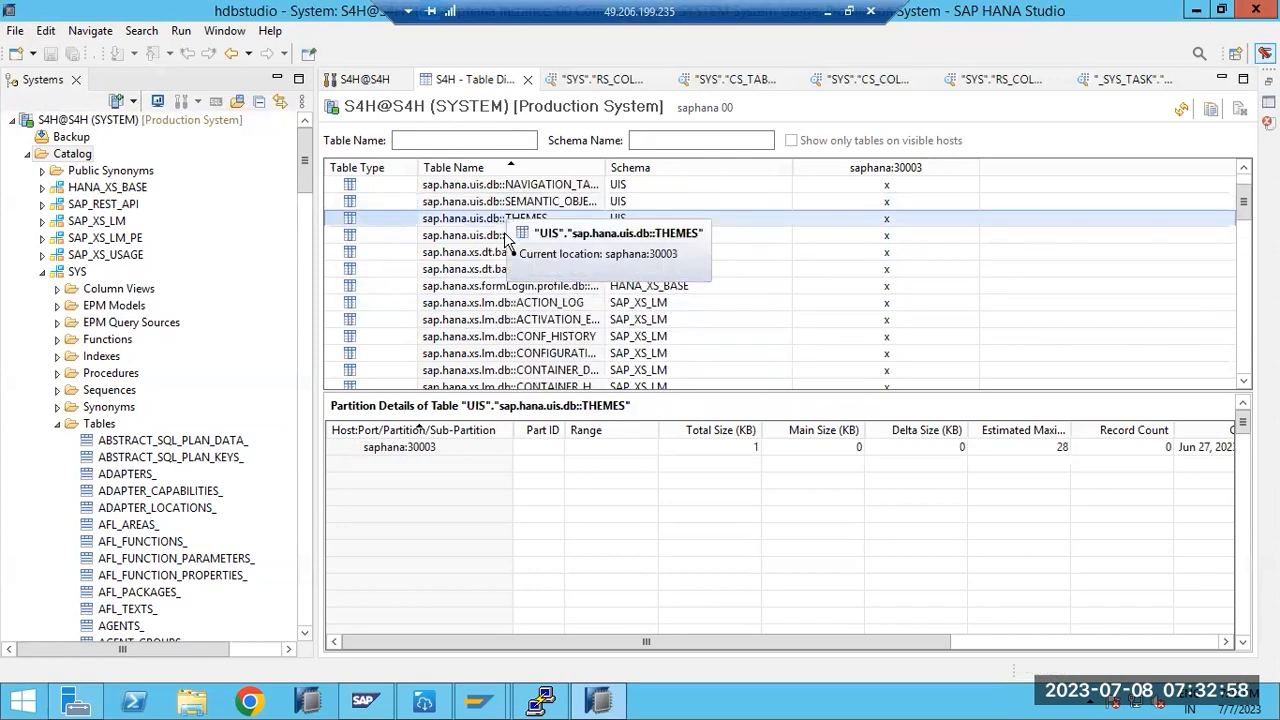
click(506, 237)
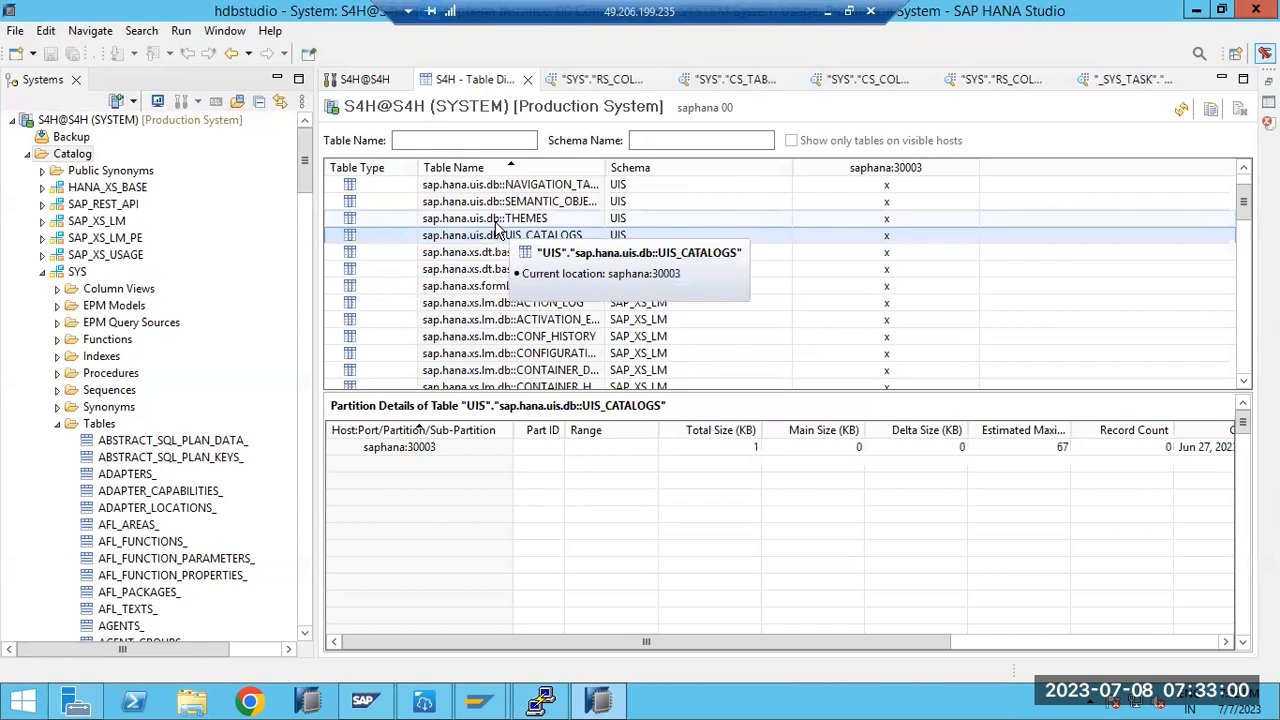
- Open Partition Table for UIS THEMES, review the Hash and Range types, then return to Paint
right_click(497, 220)
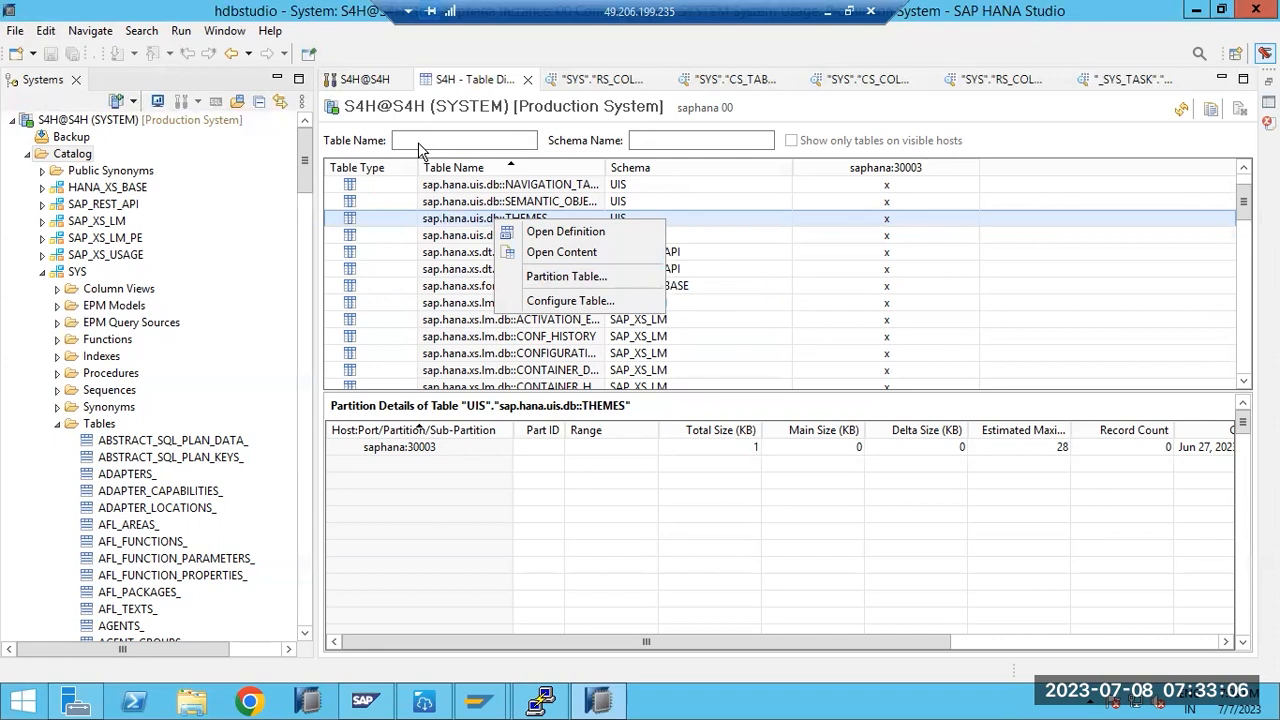
click(535, 277)
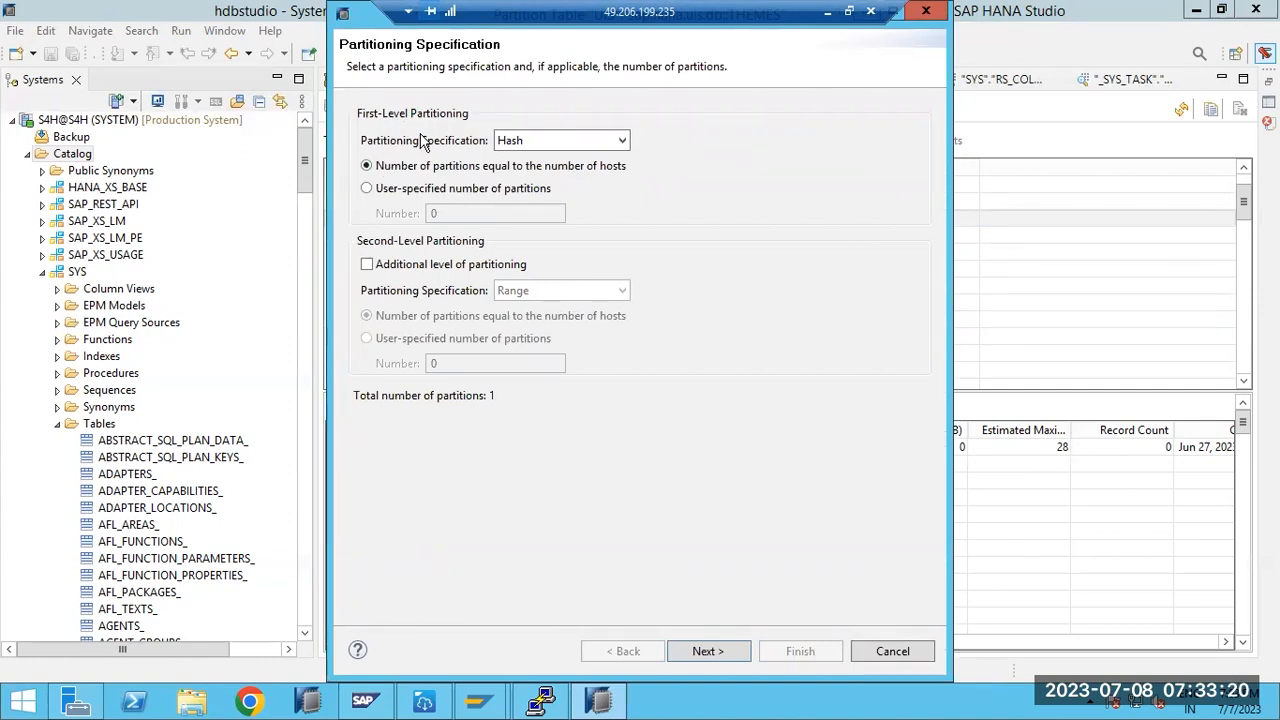
click(538, 140)
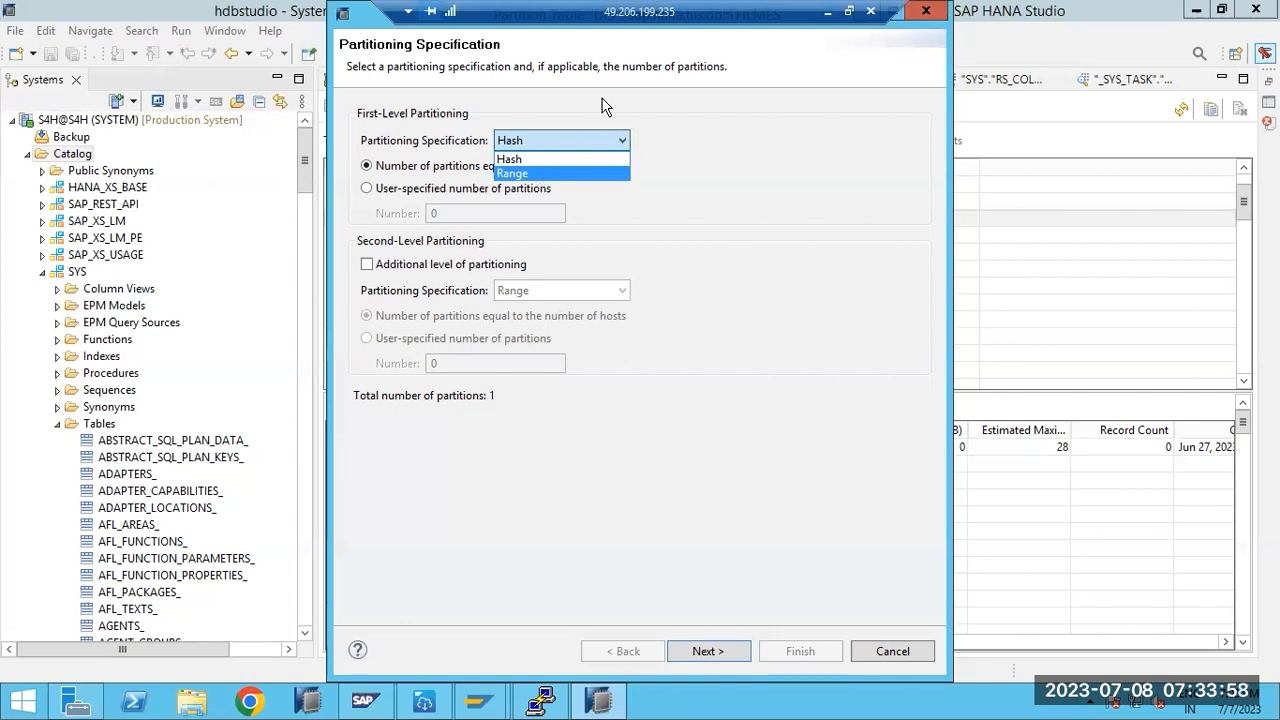
click(829, 14)
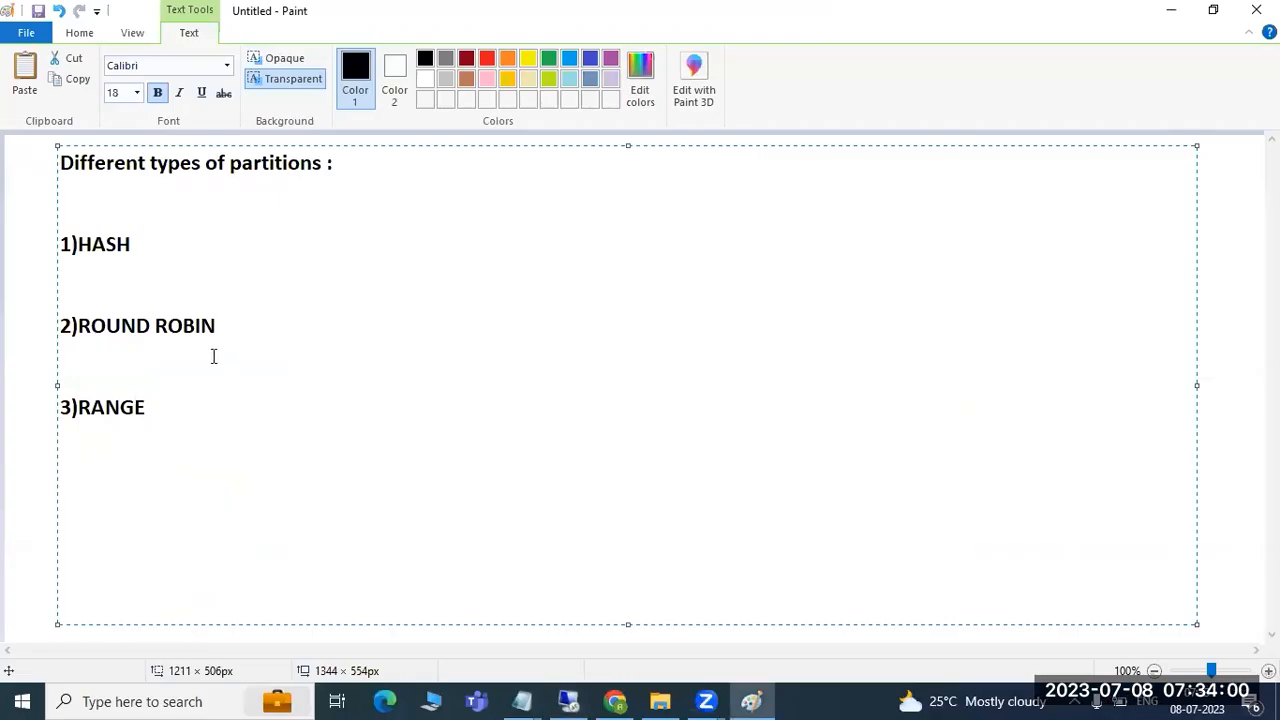
- Delete the partition-types list and type the heading HASH in its place
key(ctrl+a)
key(Delete)
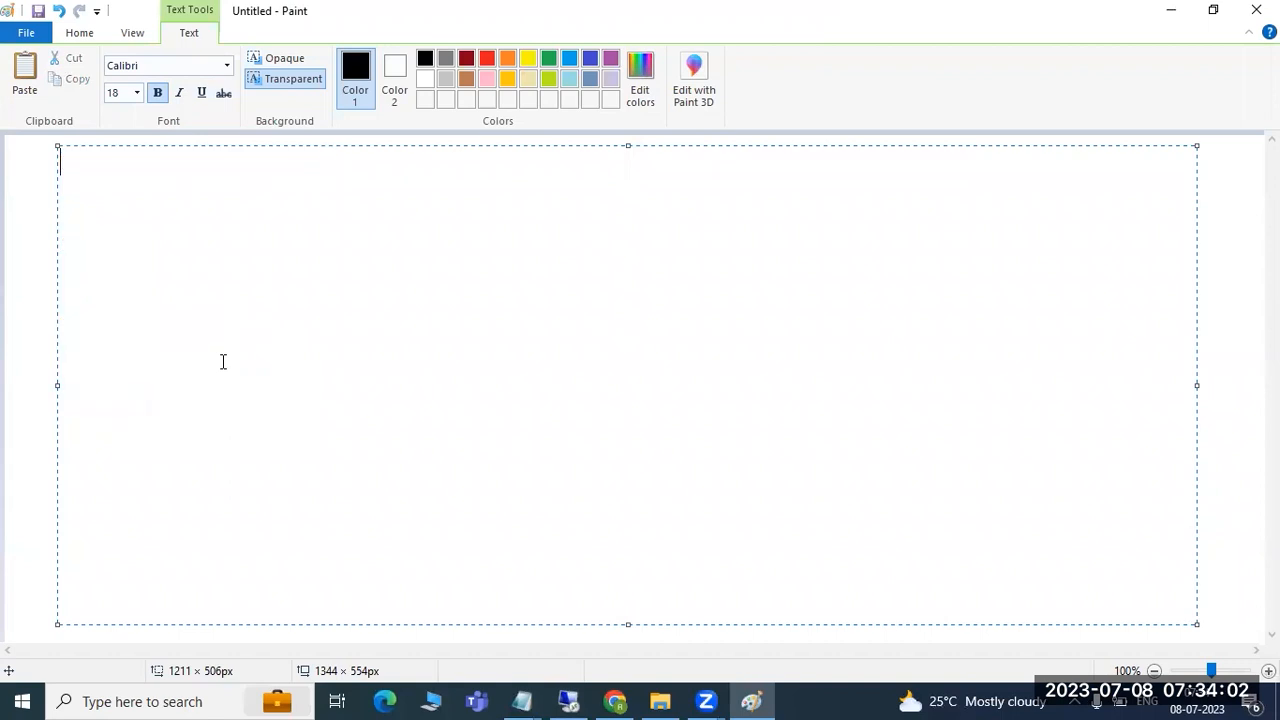
text(HASH)
click(12, 285)
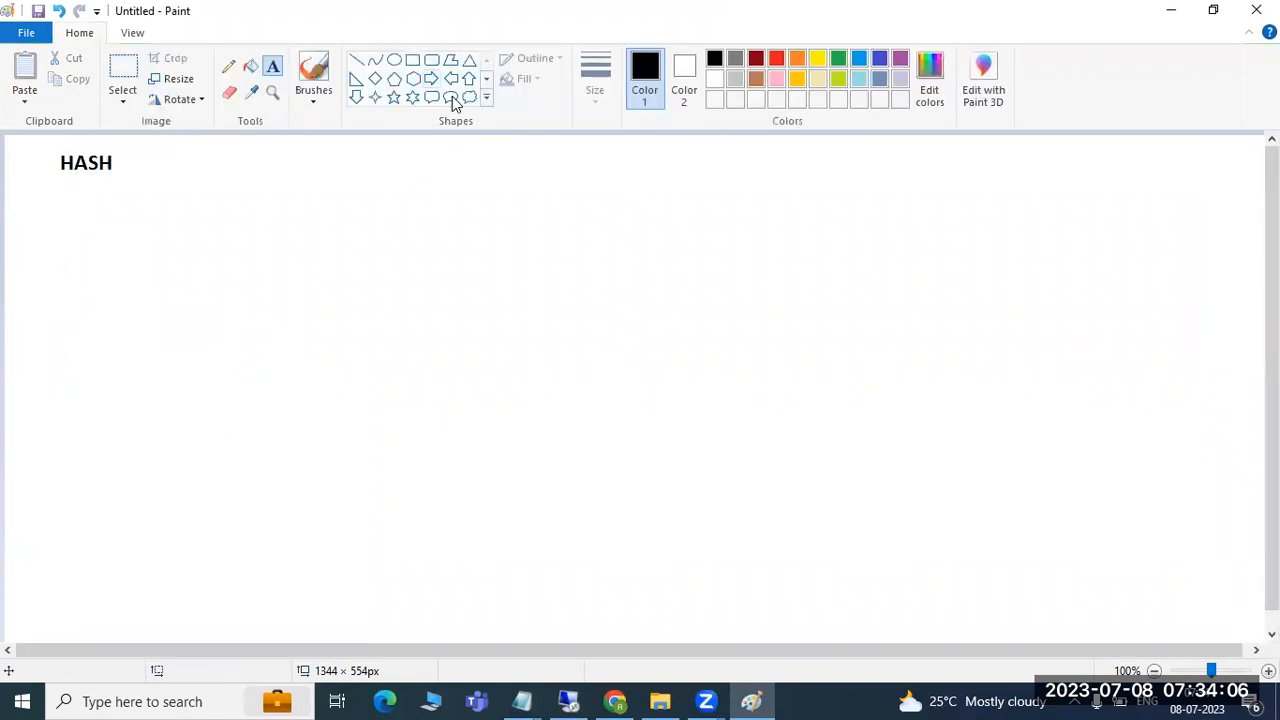
- Experiment with a large rectangle, a rounded rectangle and a line on the canvas
click(412, 60)
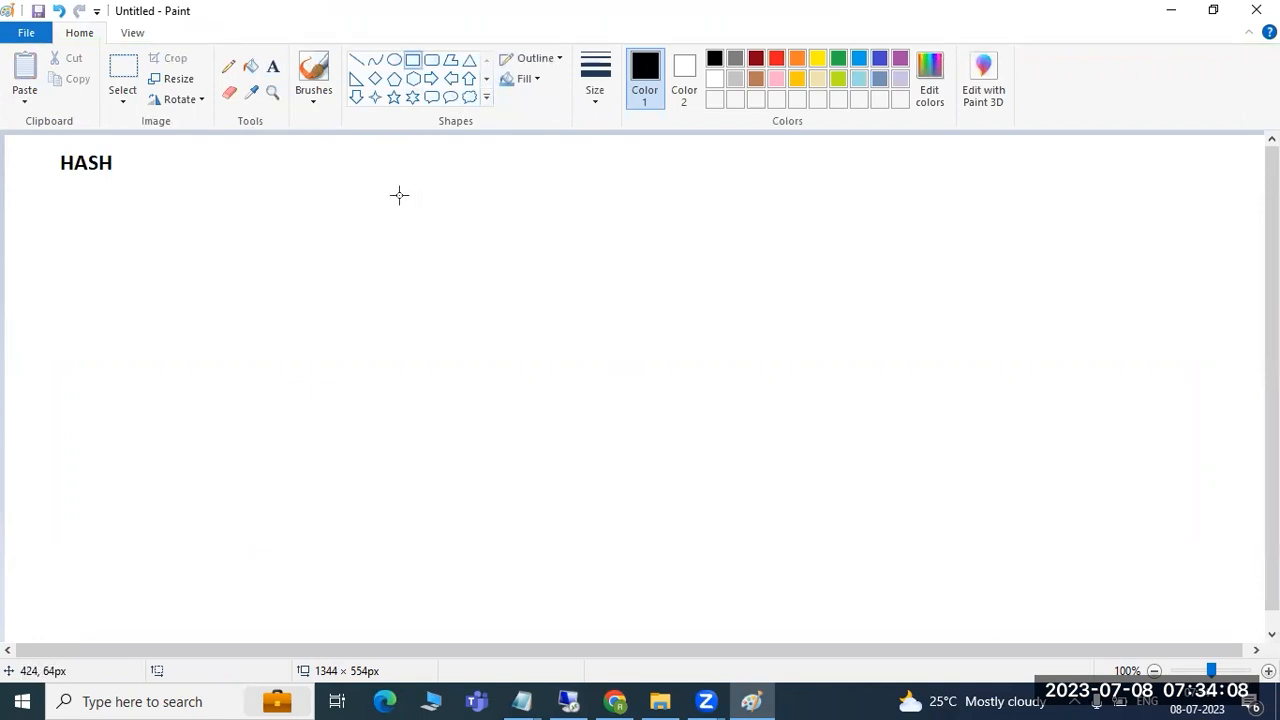
drag(295, 160, 554, 421)
drag(637, 472, 1200, 606)
click(1148, 626)
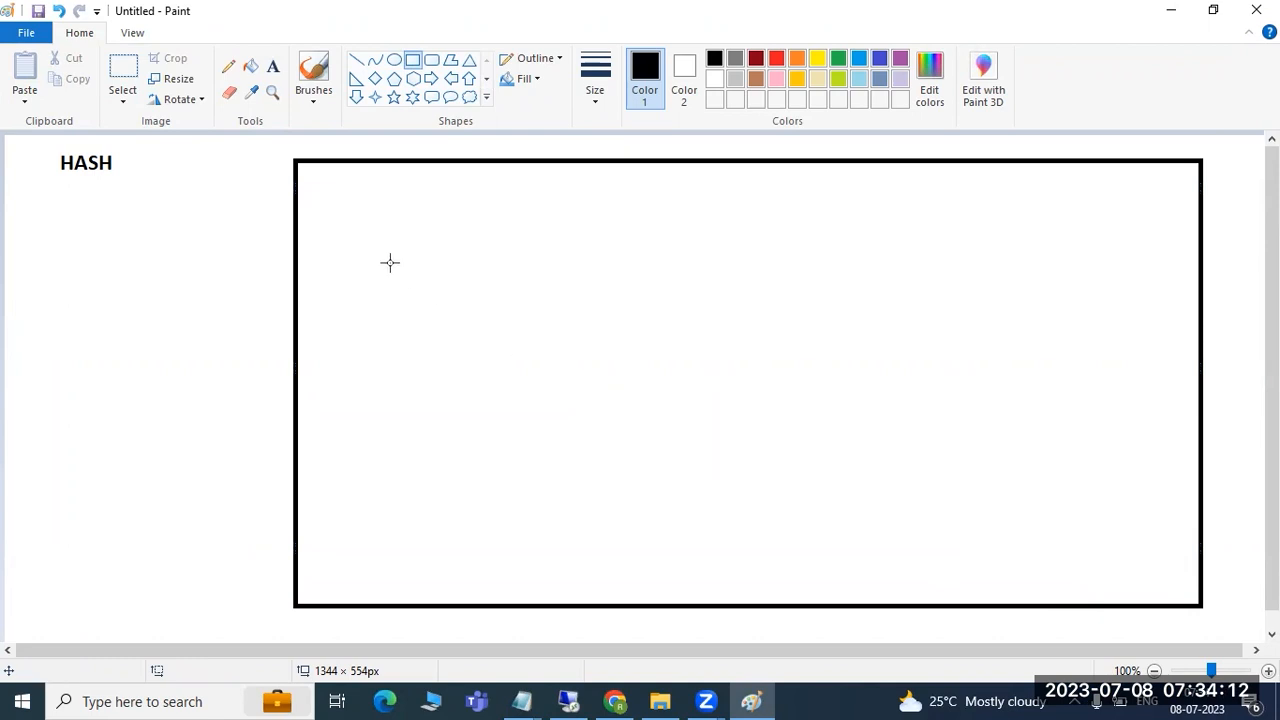
click(431, 59)
drag(315, 237, 488, 336)
click(466, 403)
drag(316, 266, 484, 266)
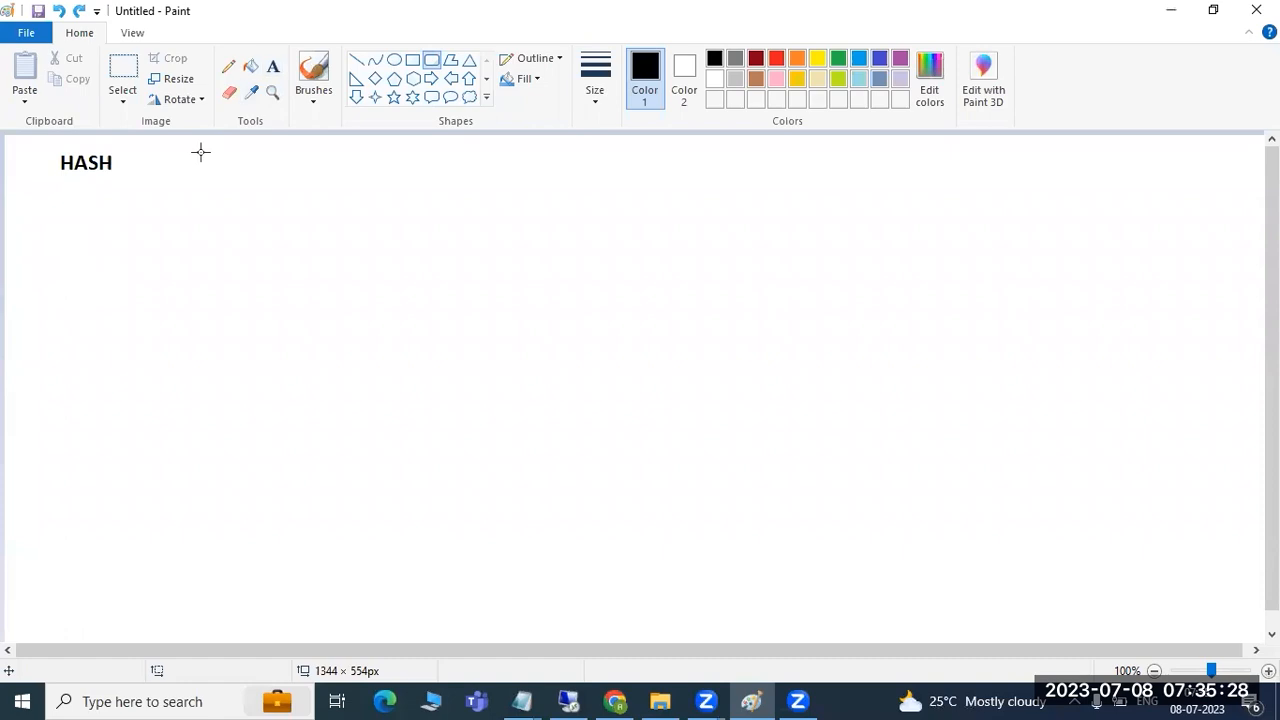
- Create a new text box to the right of the HASH heading
click(273, 66)
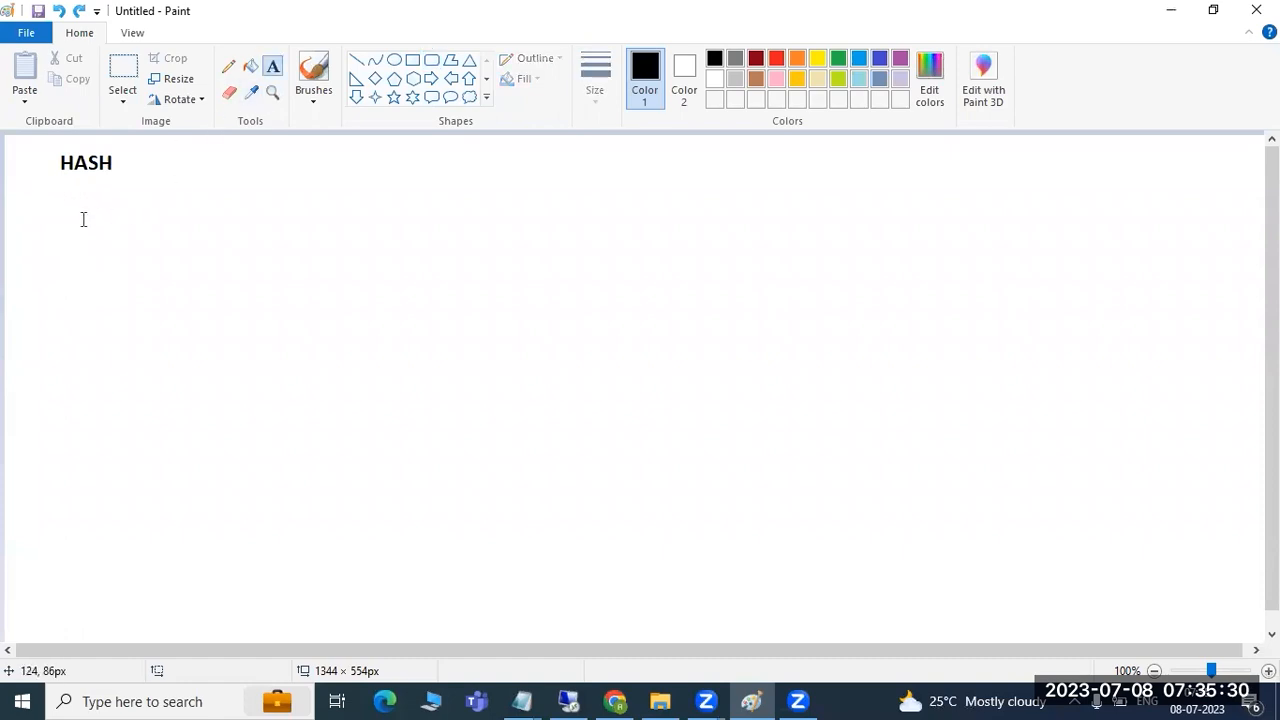
mouse_move(27, 187)
mouse_down()
mouse_move(171, 249)
mouse_move(1077, 409)
mouse_move(1196, 494)
mouse_move(1231, 611)
mouse_move(1157, 560)
mouse_move(4, 214)
mouse_up()
click(163, 154)
mouse_move(157, 151)
mouse_down()
mouse_move(633, 299)
mouse_move(1020, 311)
mouse_move(1163, 333)
mouse_up()
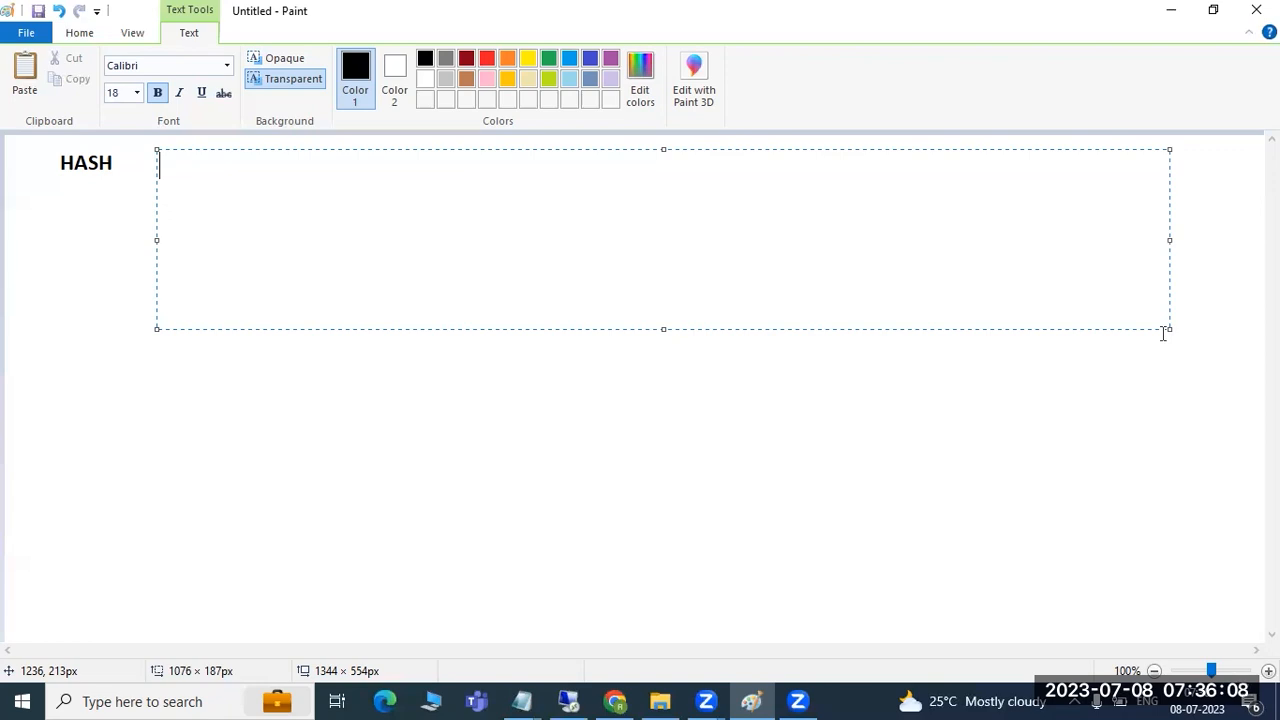
- Type the '4 billions ..' label beside HASH, correcting the stray digits and misspelling
text(4)
key(BackSpace)
text(4000000)
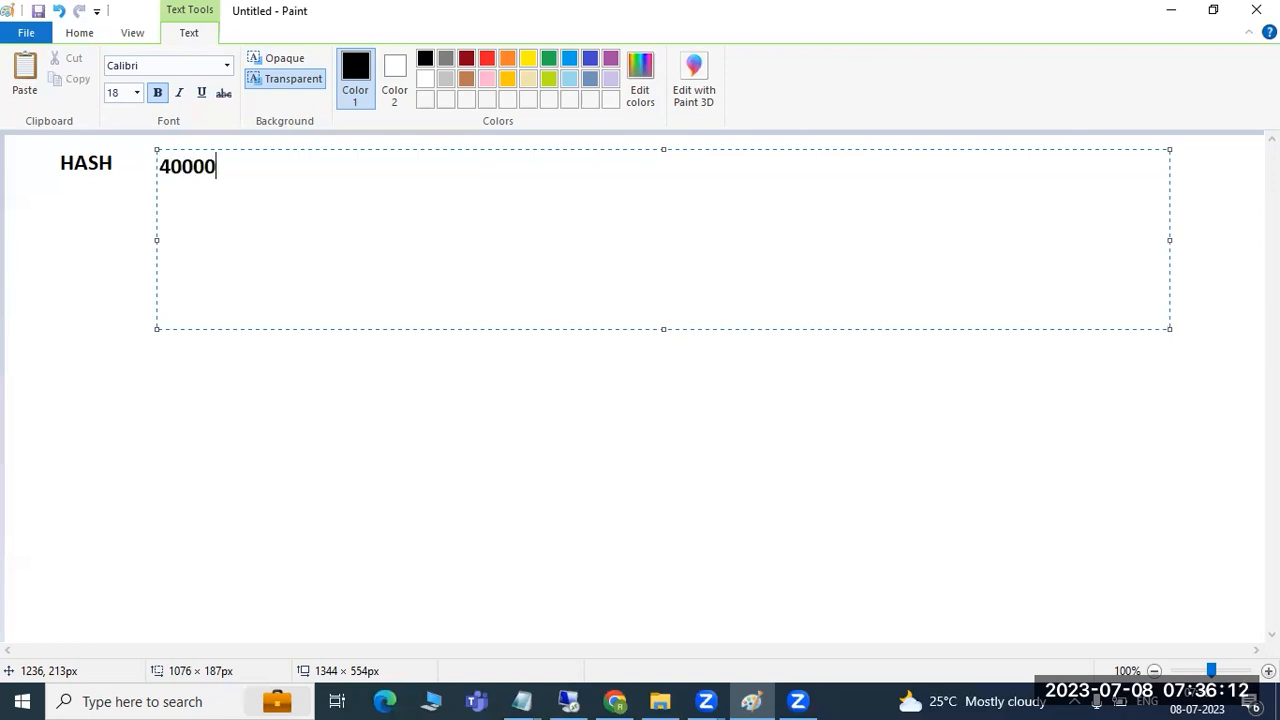
key(BackSpace)
key(BackSpace)
key(BackSpace)
key(BackSpace)
key(BackSpace)
key(BackSpace)
key(BackSpace)
text(4 billinons)
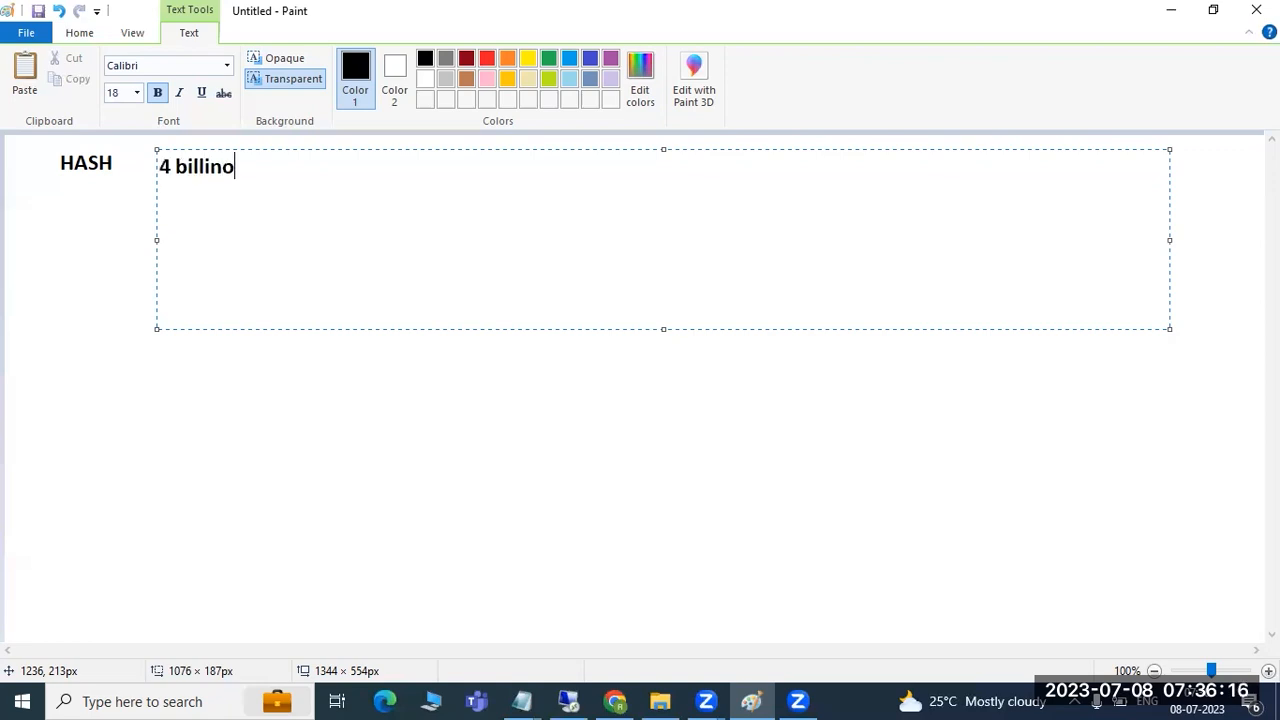
key(BackSpace)
key(BackSpace)
key(BackSpace)
key(BackSpace)
text(ons ..)
key(Return)
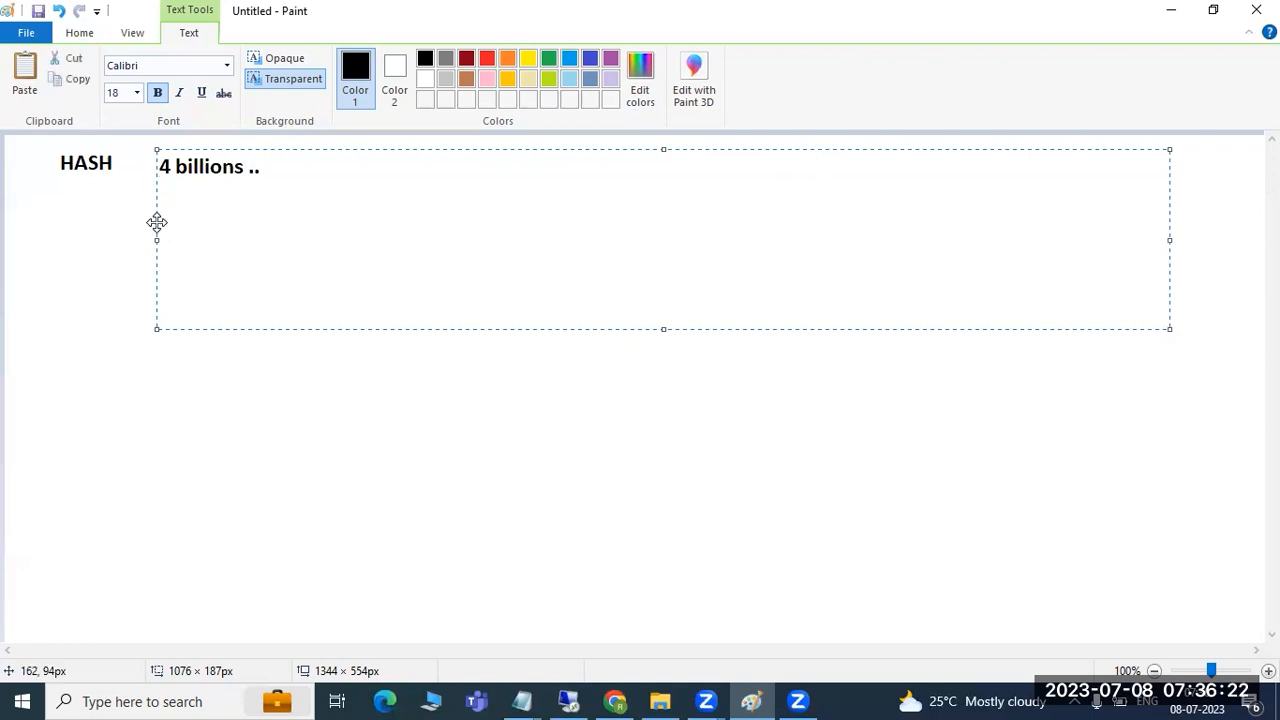
click(94, 236)
- Draw a row of three rectangles below the label and a thin bar under '4 billion'
click(412, 59)
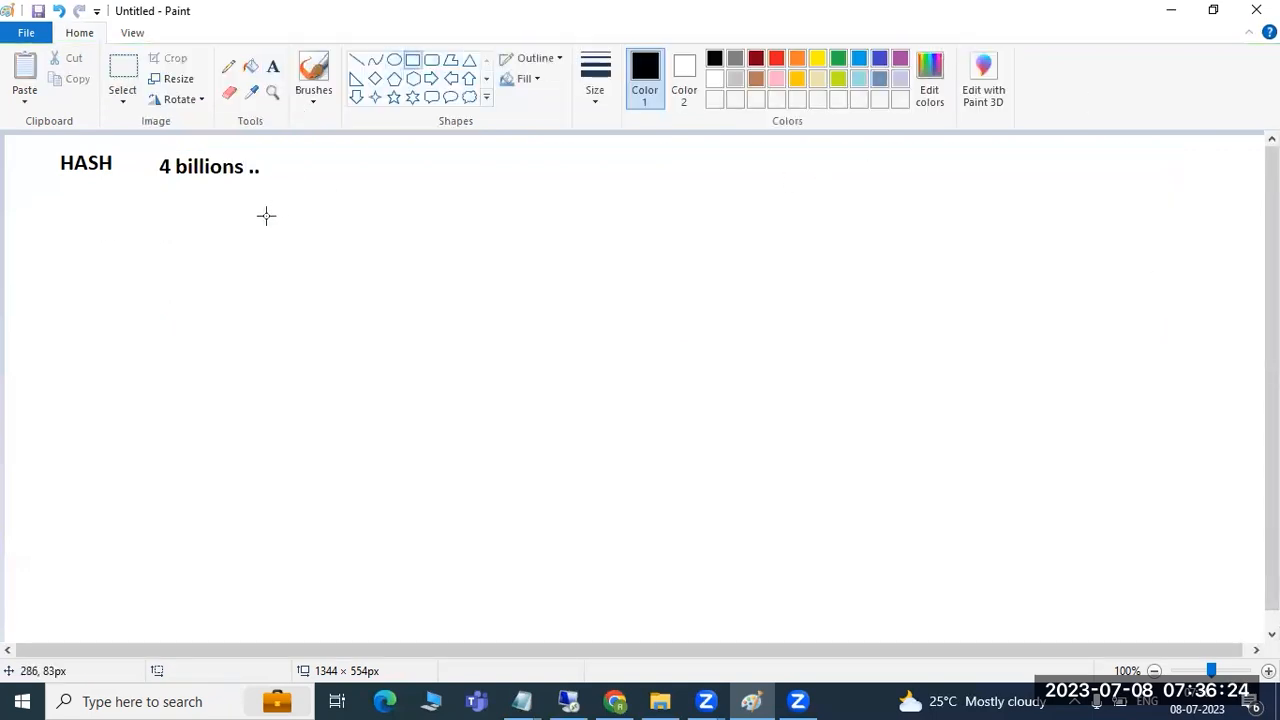
drag(191, 199, 303, 287)
click(320, 258)
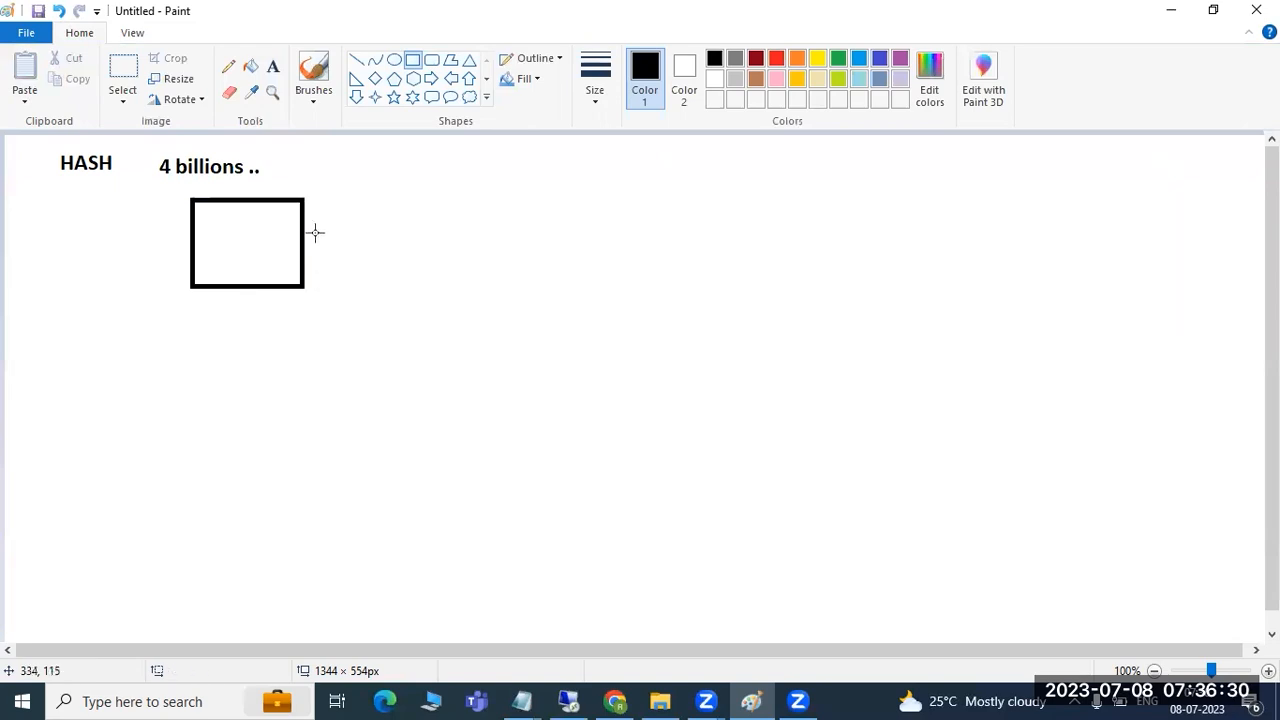
drag(314, 198, 406, 286)
click(492, 306)
drag(241, 180, 258, 161)
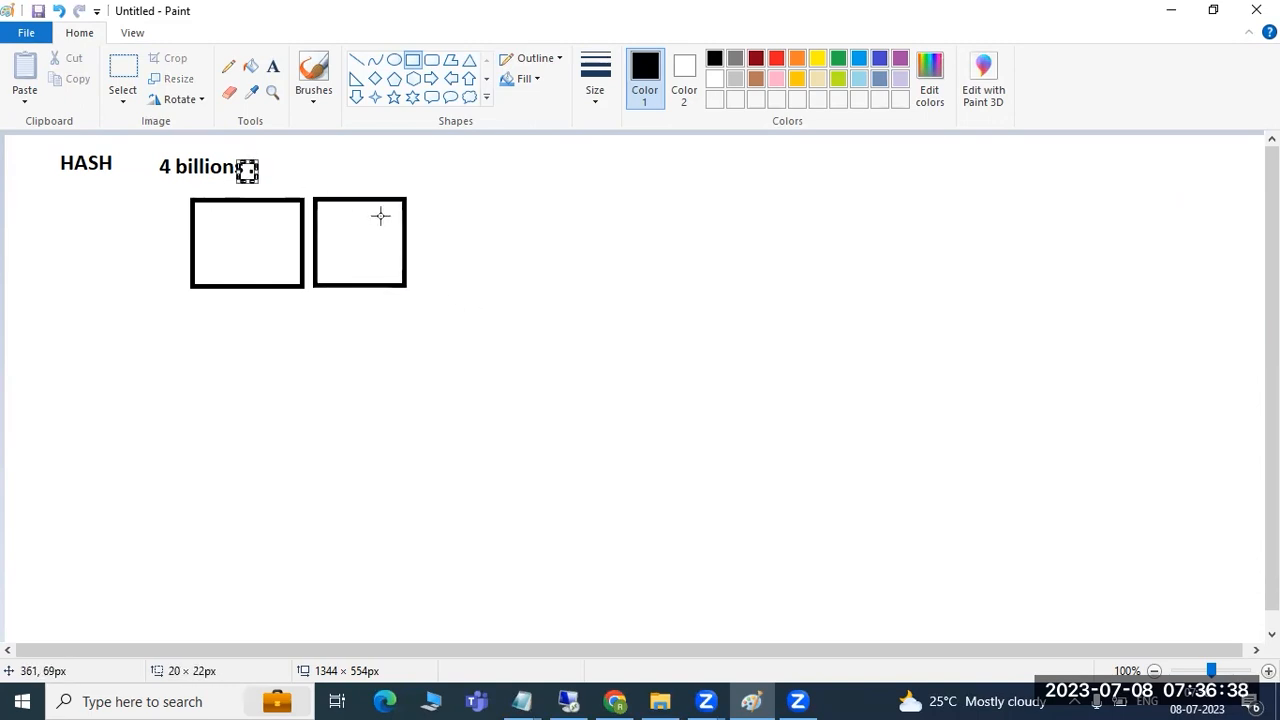
drag(425, 203, 507, 284)
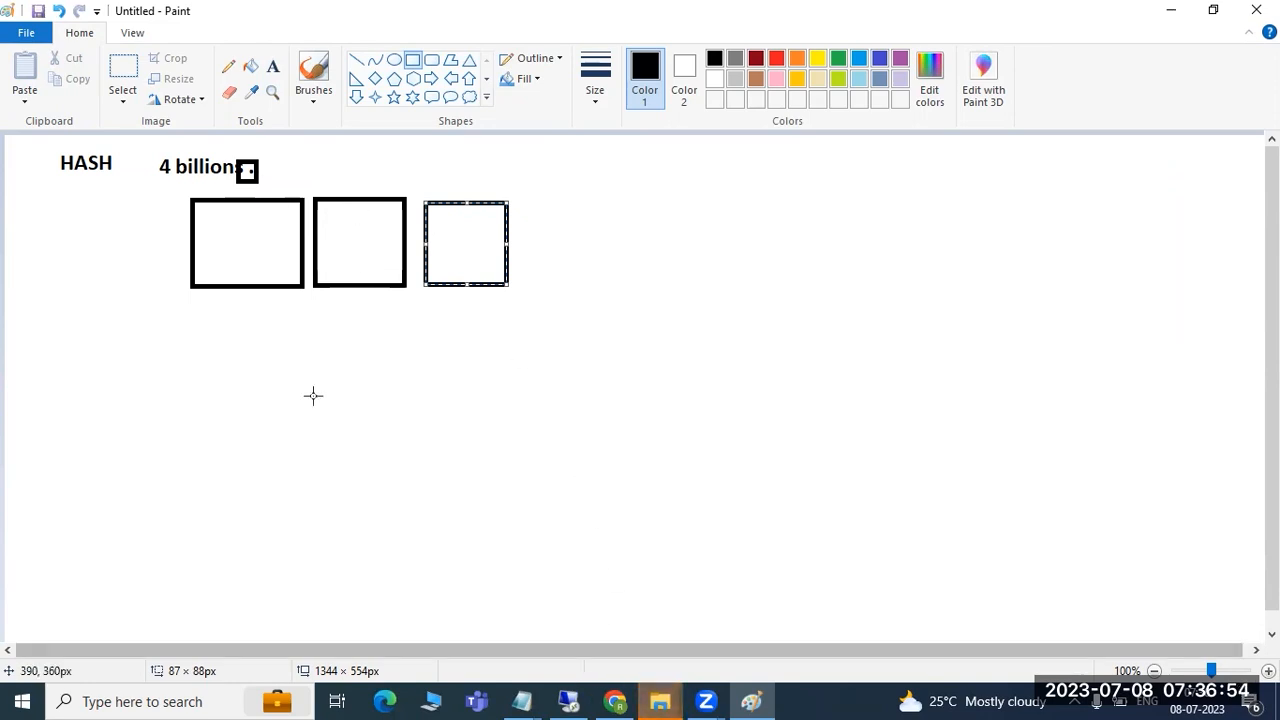
drag(151, 180, 191, 187)
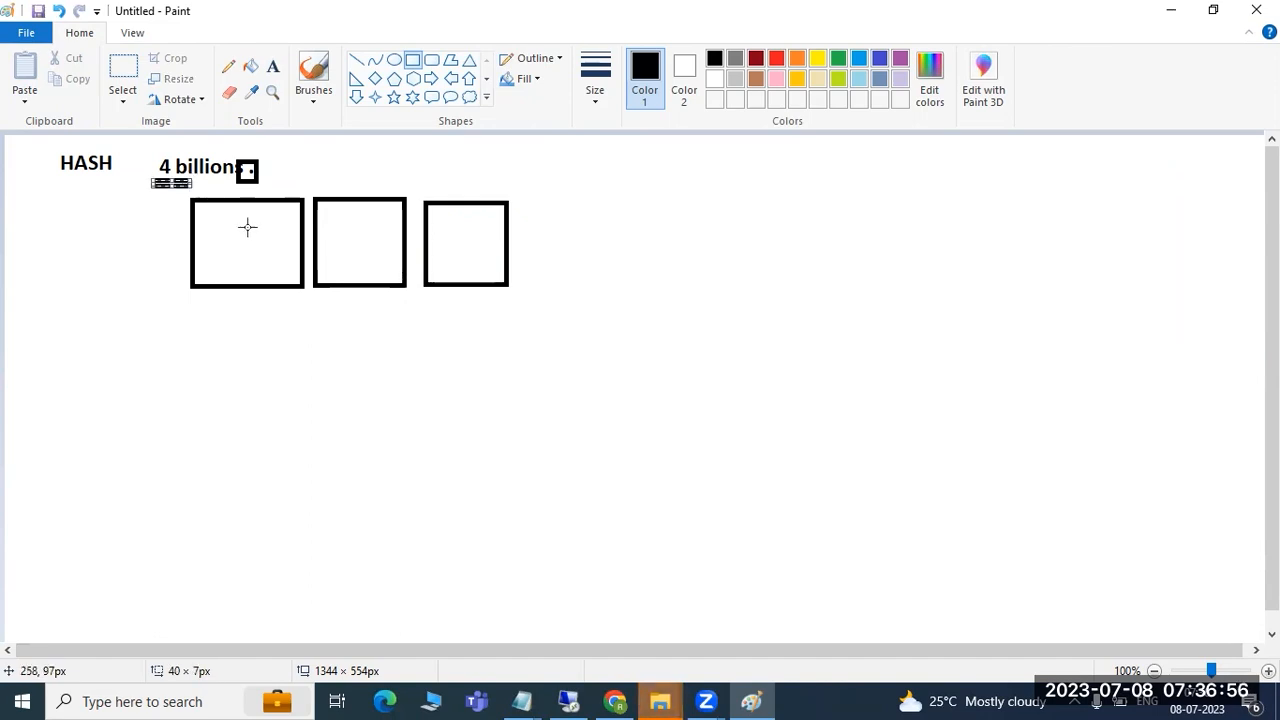
- Hash-partition the THEMES table into a user-specified 2 partitions on the ID column
click(569, 703)
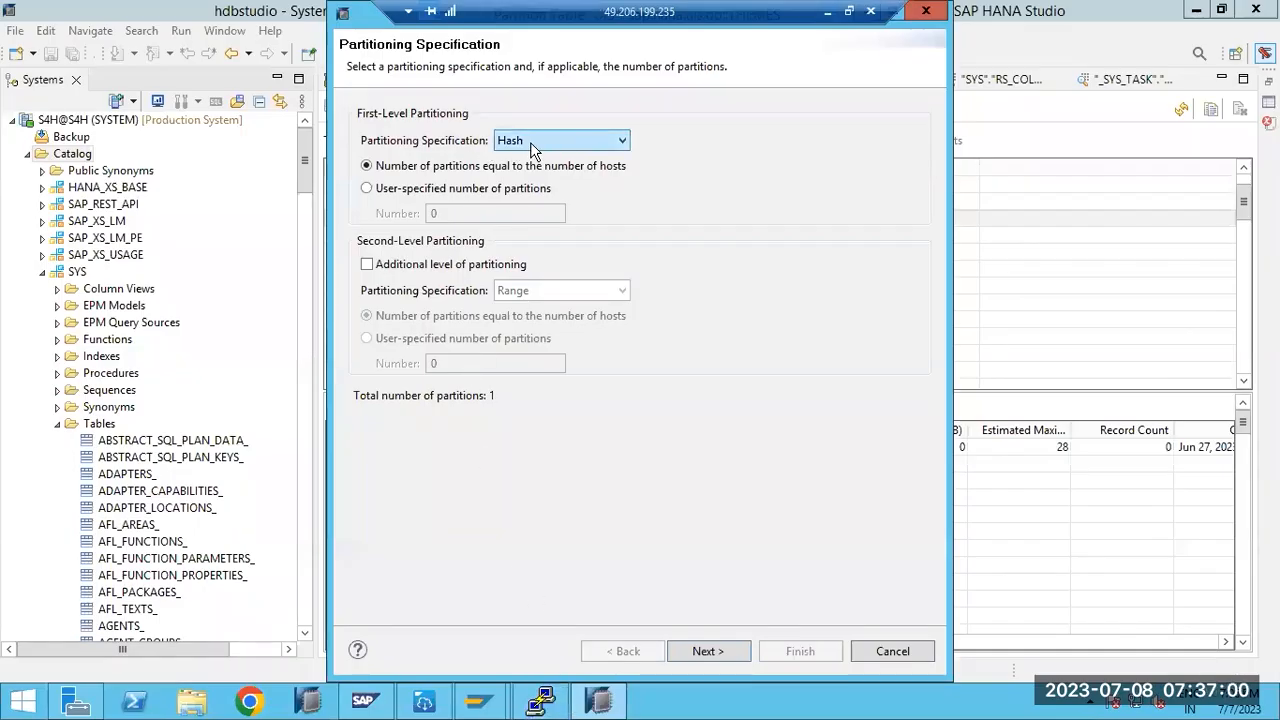
click(427, 197)
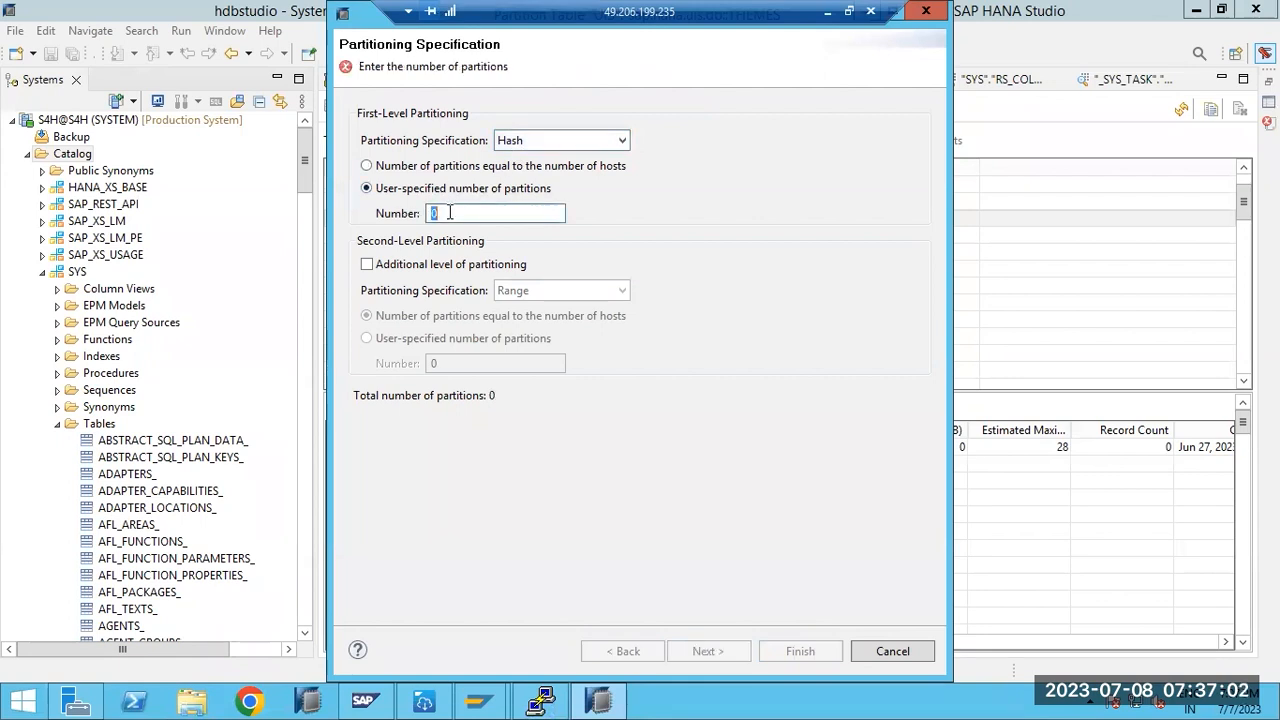
text(2)
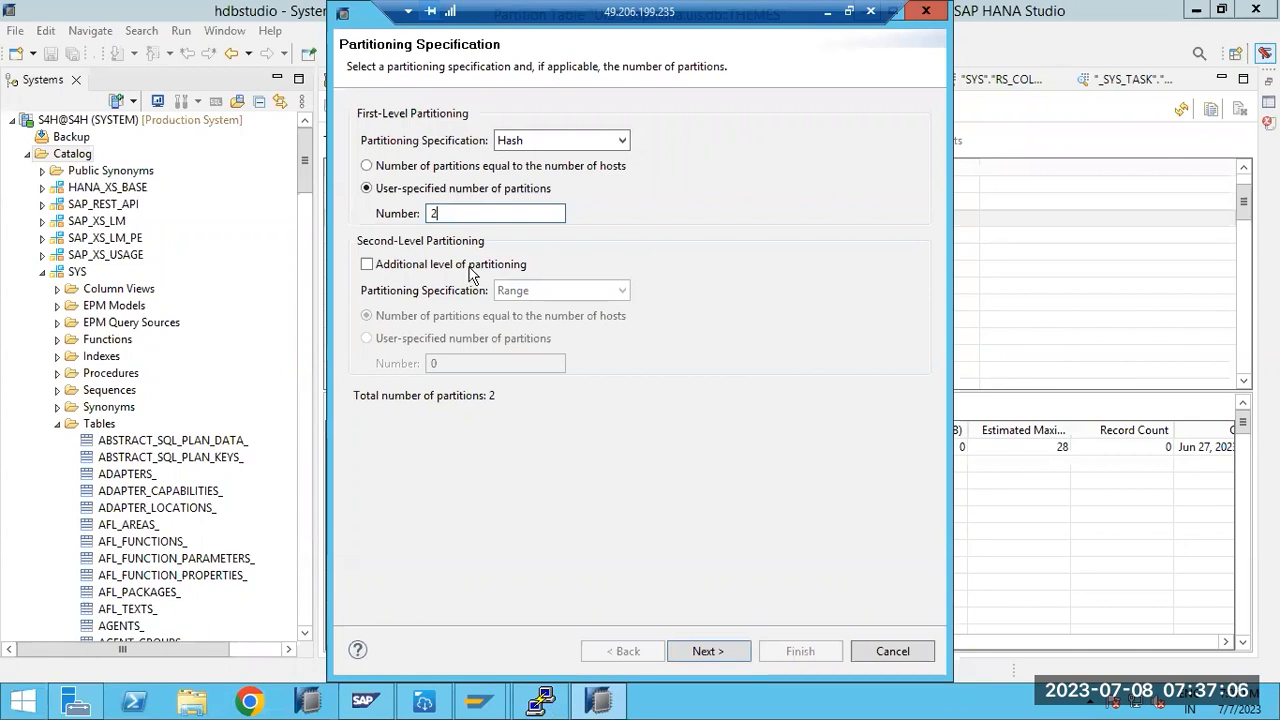
click(708, 651)
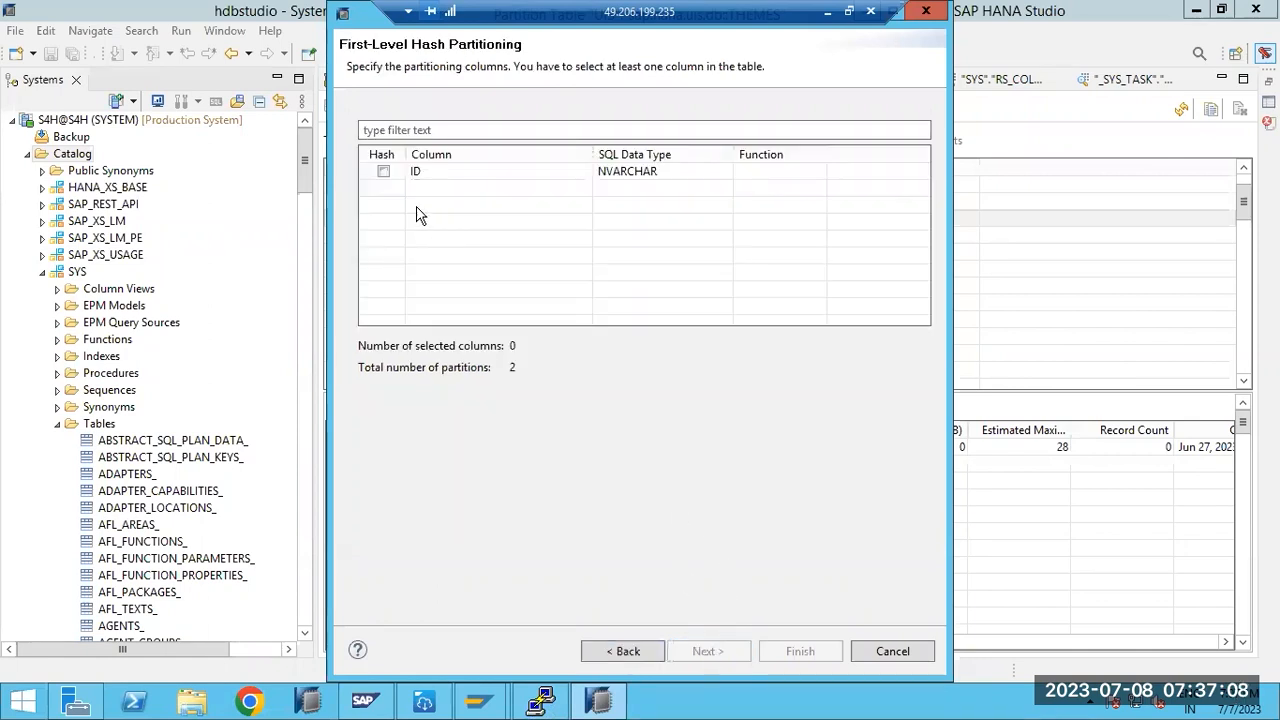
click(383, 172)
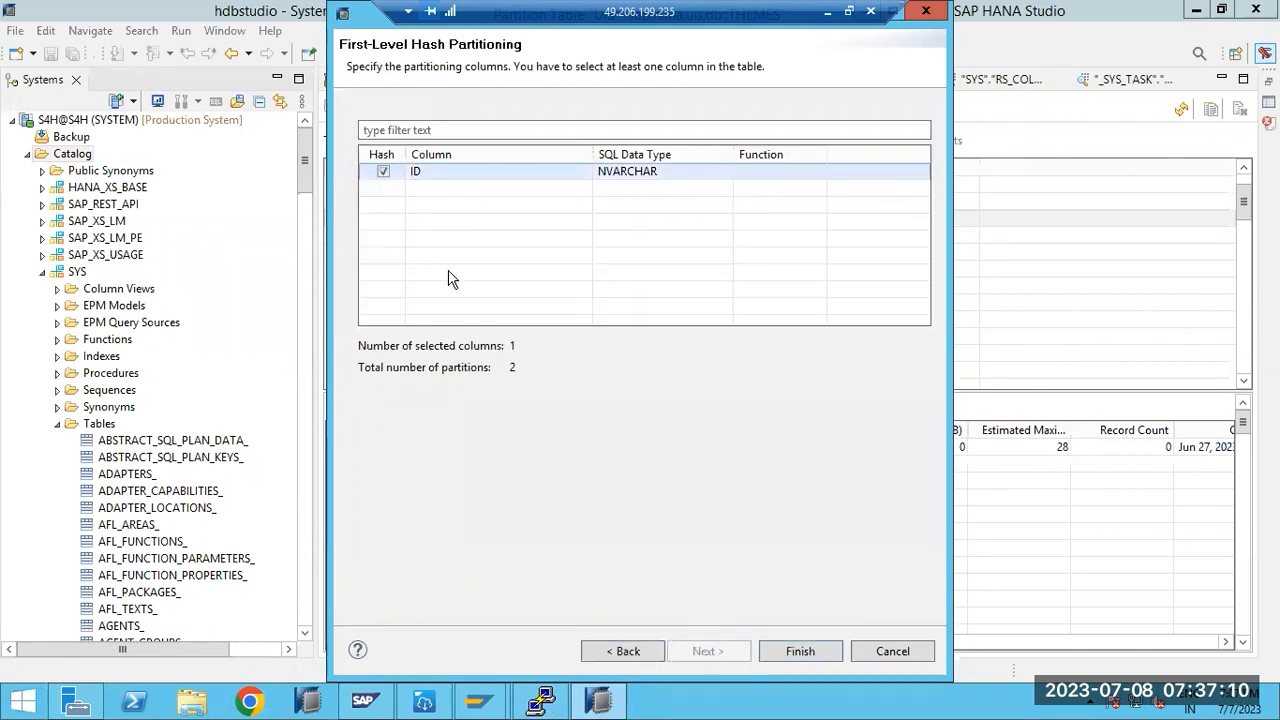
click(784, 650)
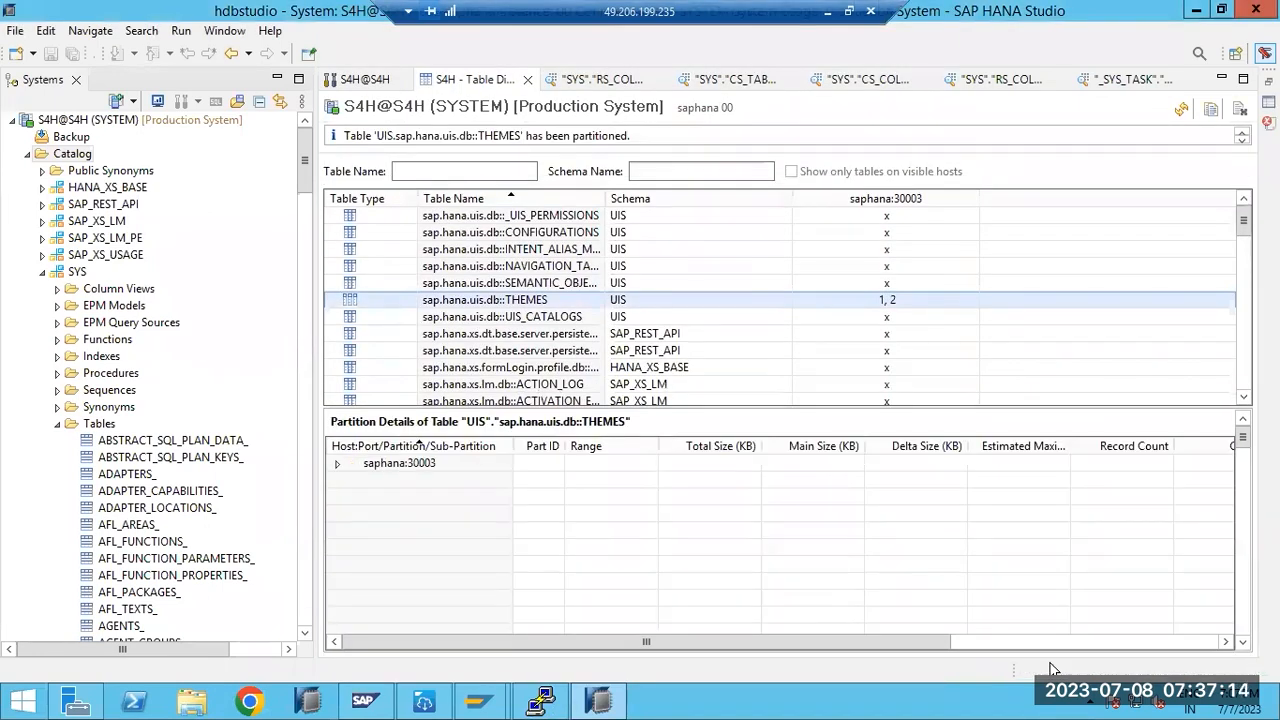
- Expand saphana:30003 and select partitions 1 and 2 to view their details
drag(364, 134, 485, 157)
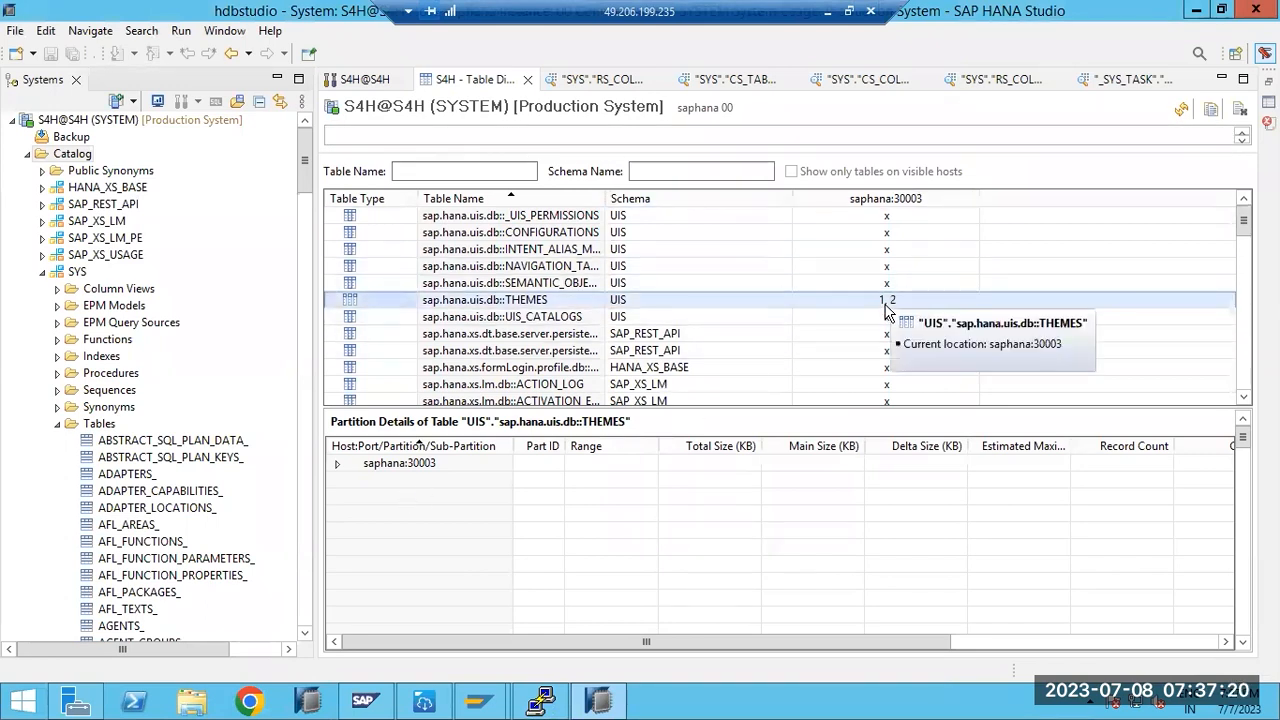
click(337, 464)
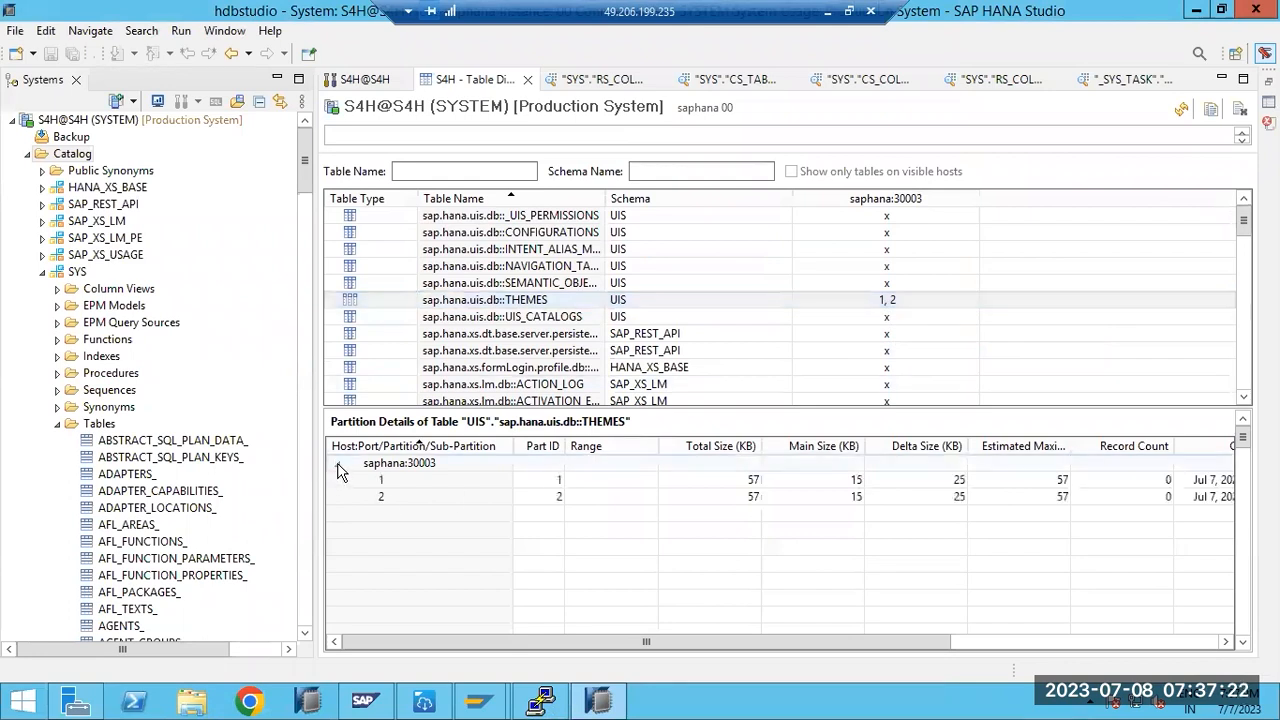
click(390, 484)
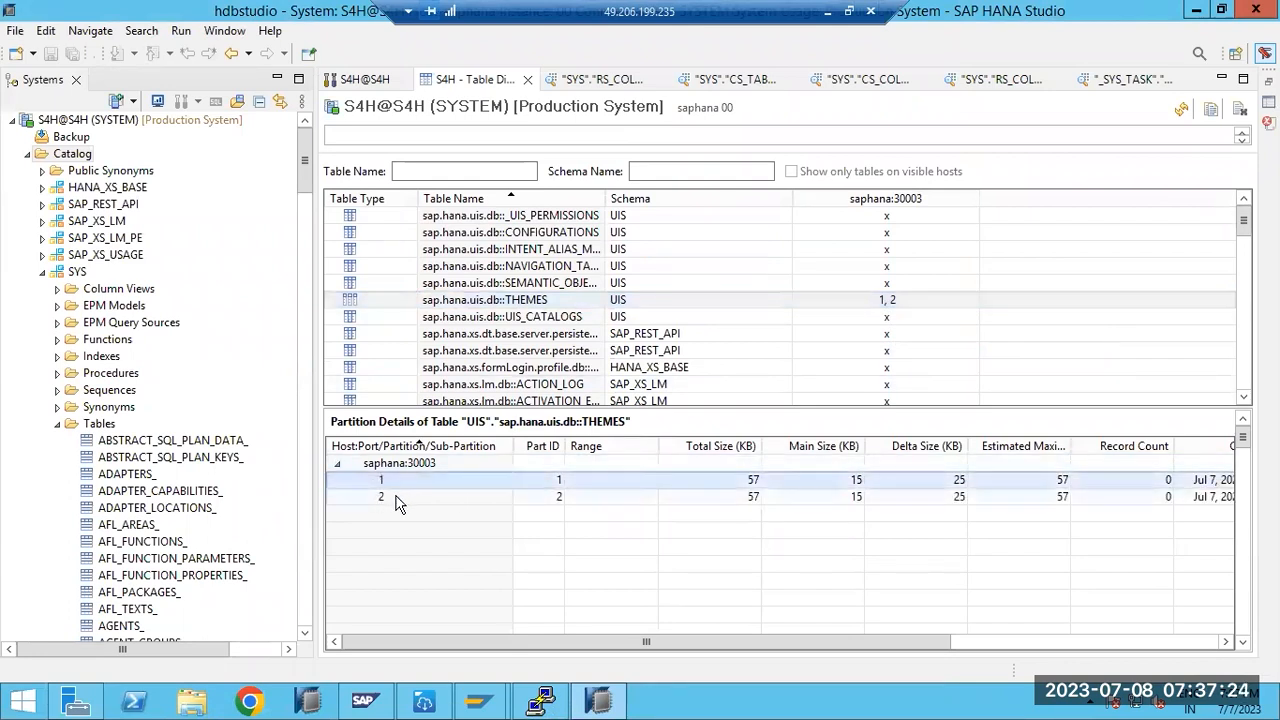
click(395, 498)
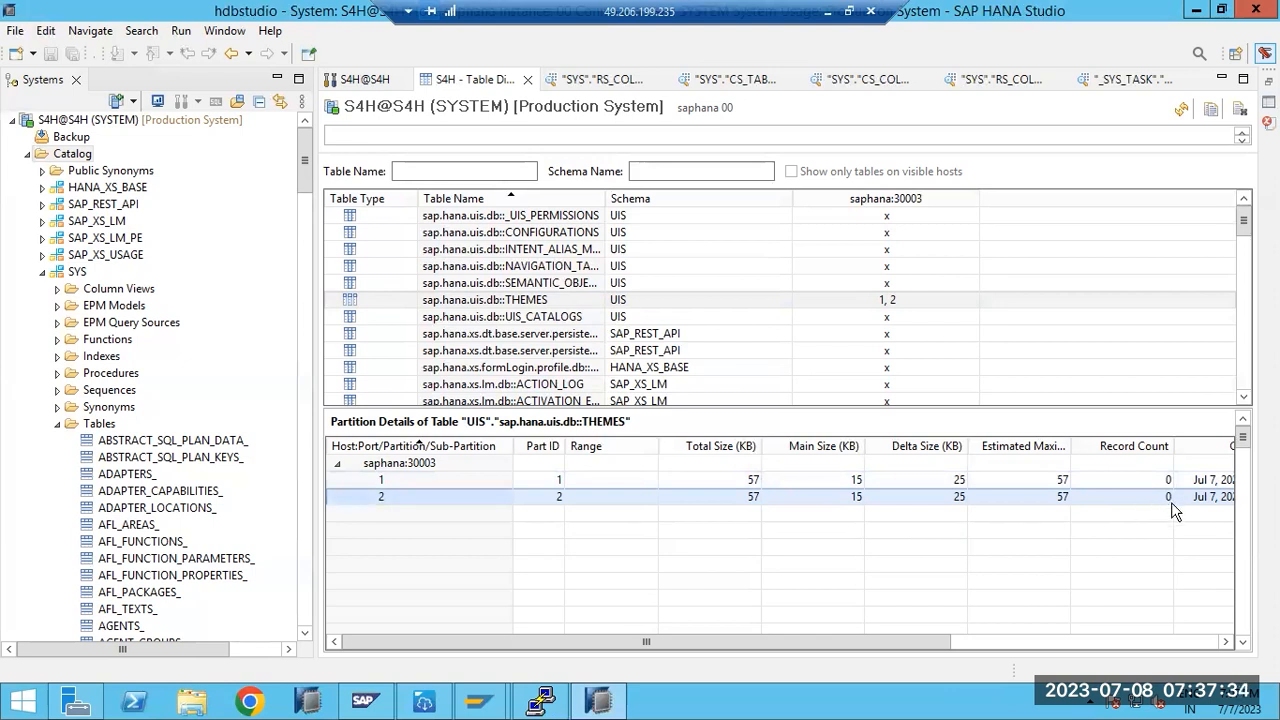
click(1145, 485)
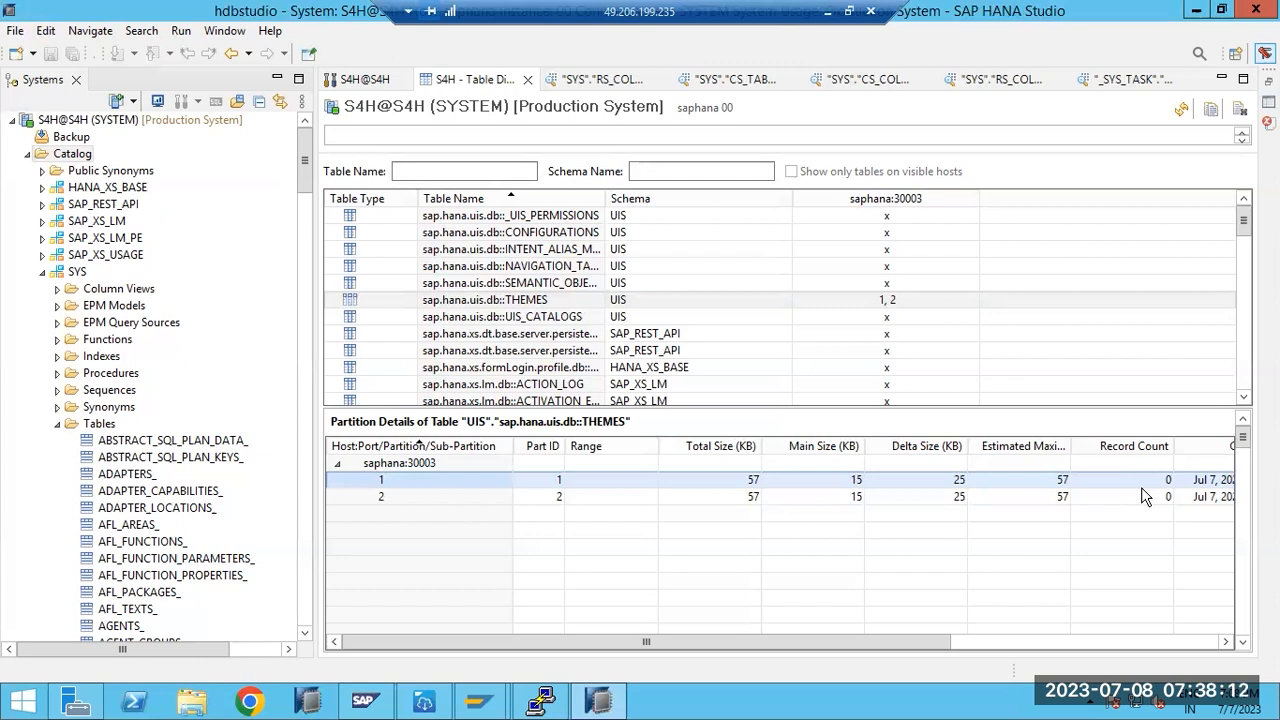
click(390, 498)
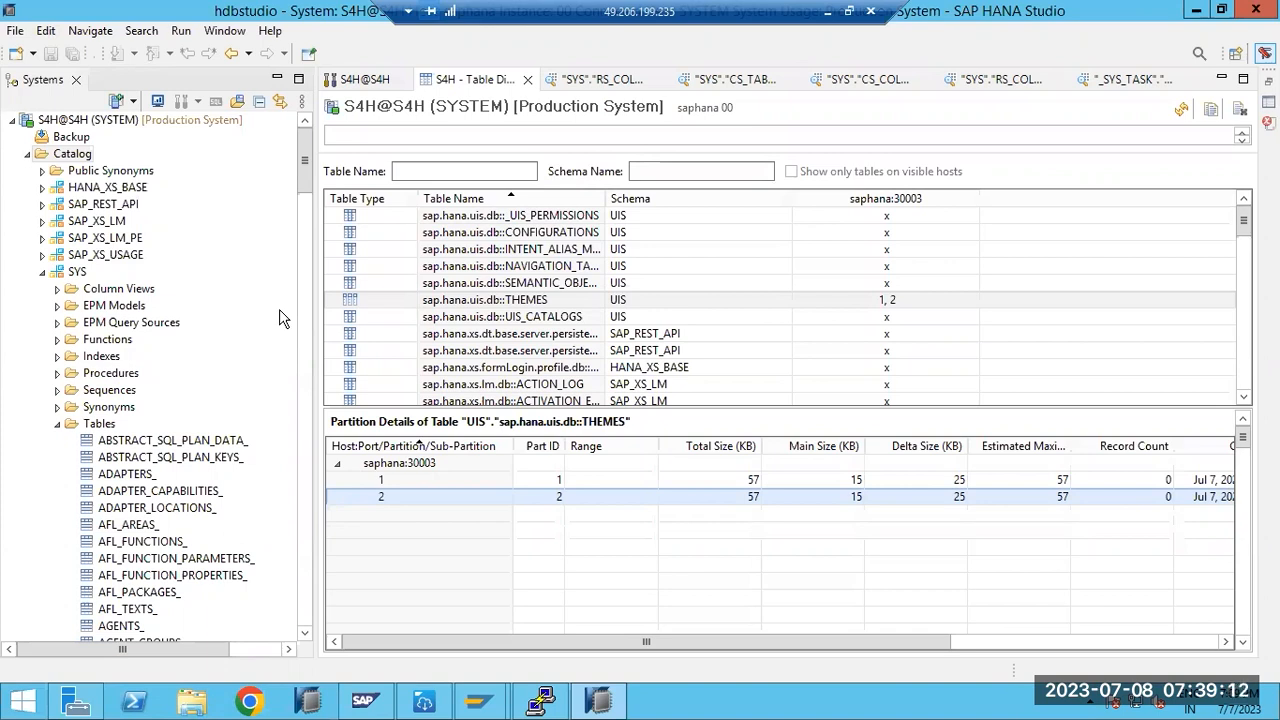
- Draw a few thin bars and a small box near HASH, then undo them with Ctrl+Z
click(826, 12)
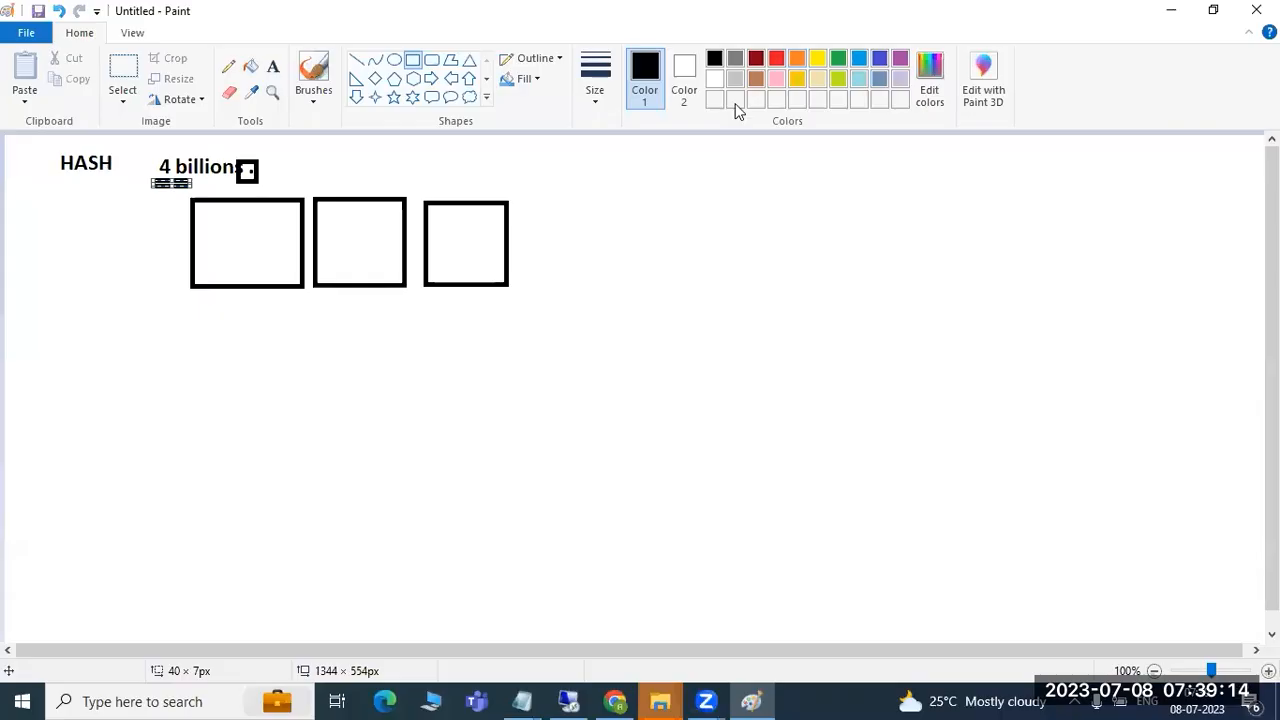
drag(57, 179, 116, 187)
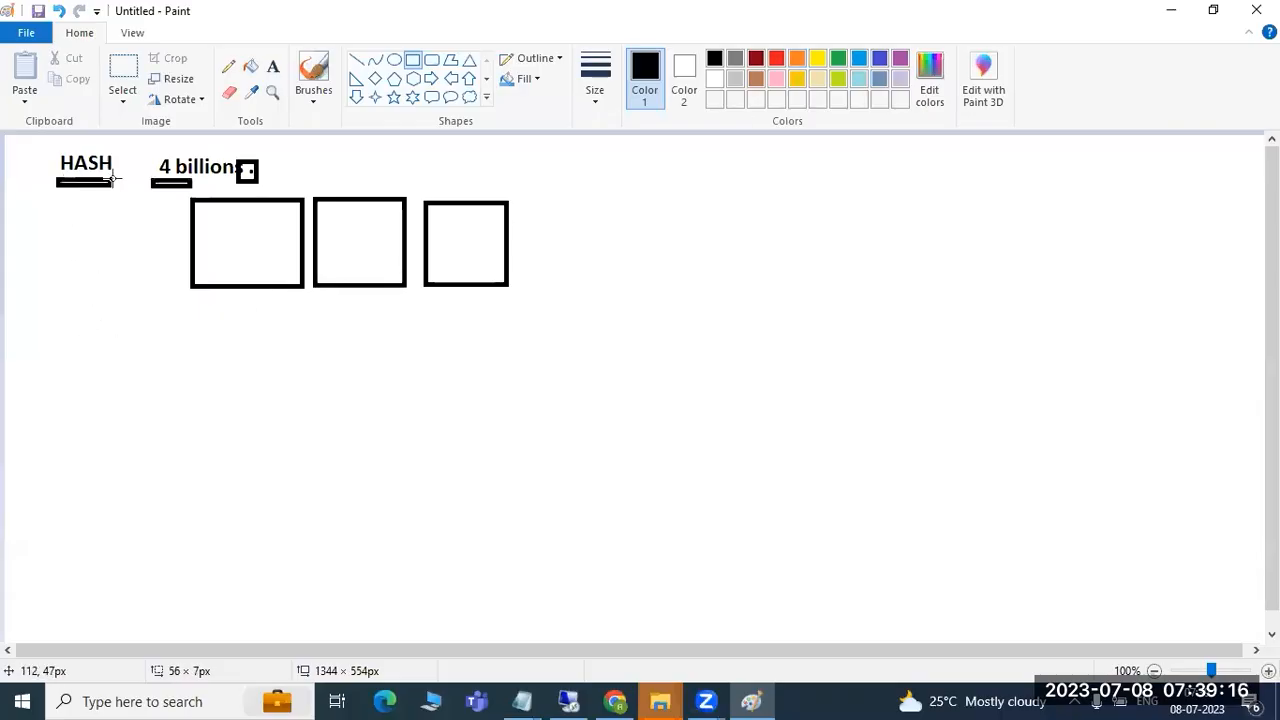
drag(47, 248, 101, 257)
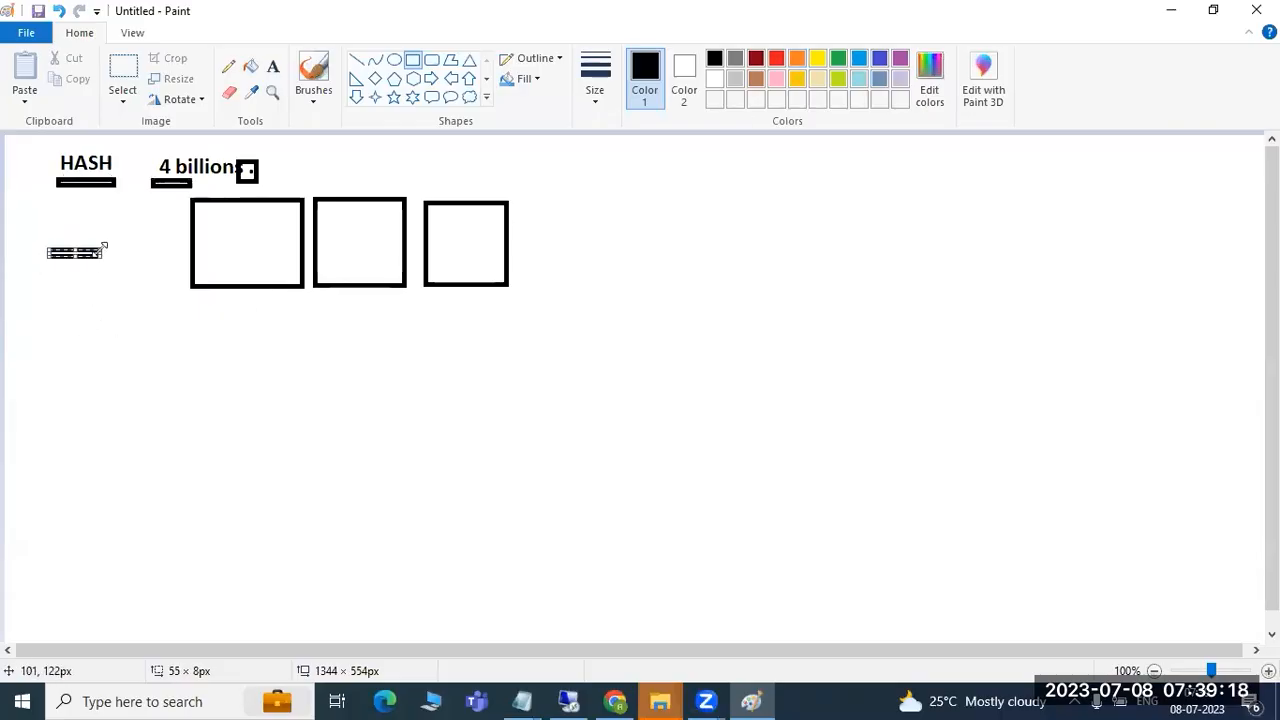
drag(52, 358, 92, 368)
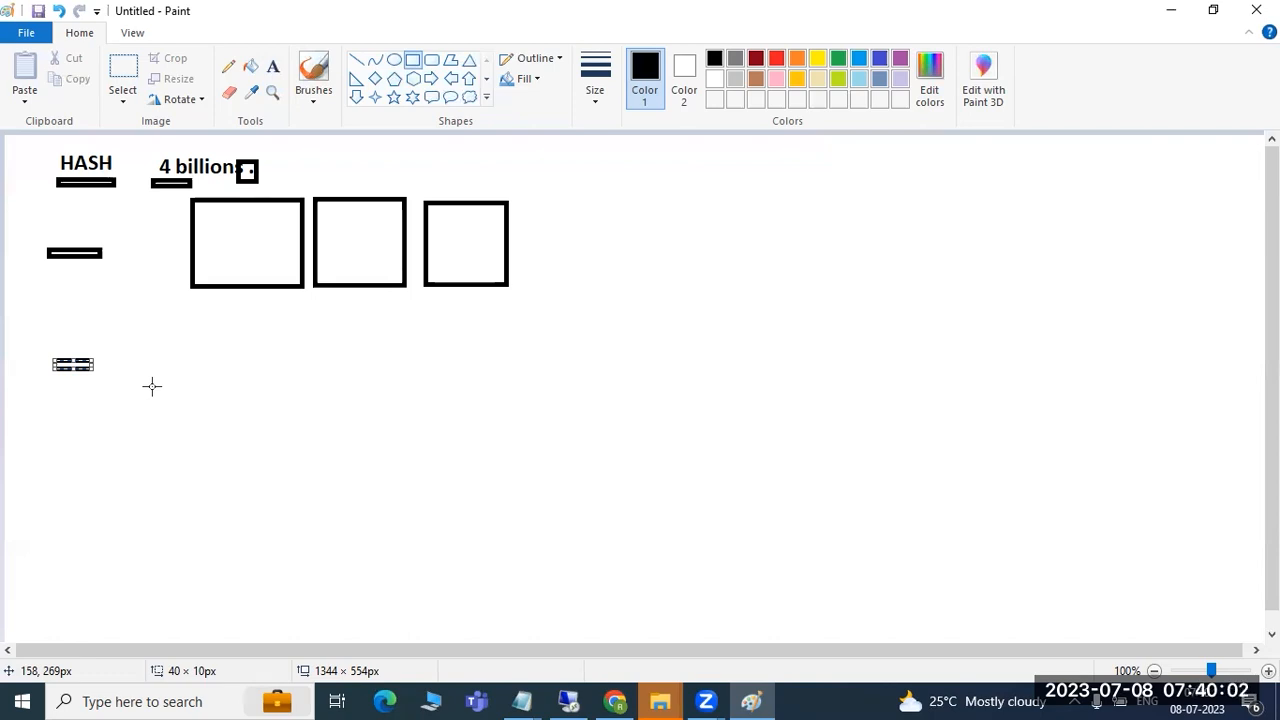
click(114, 340)
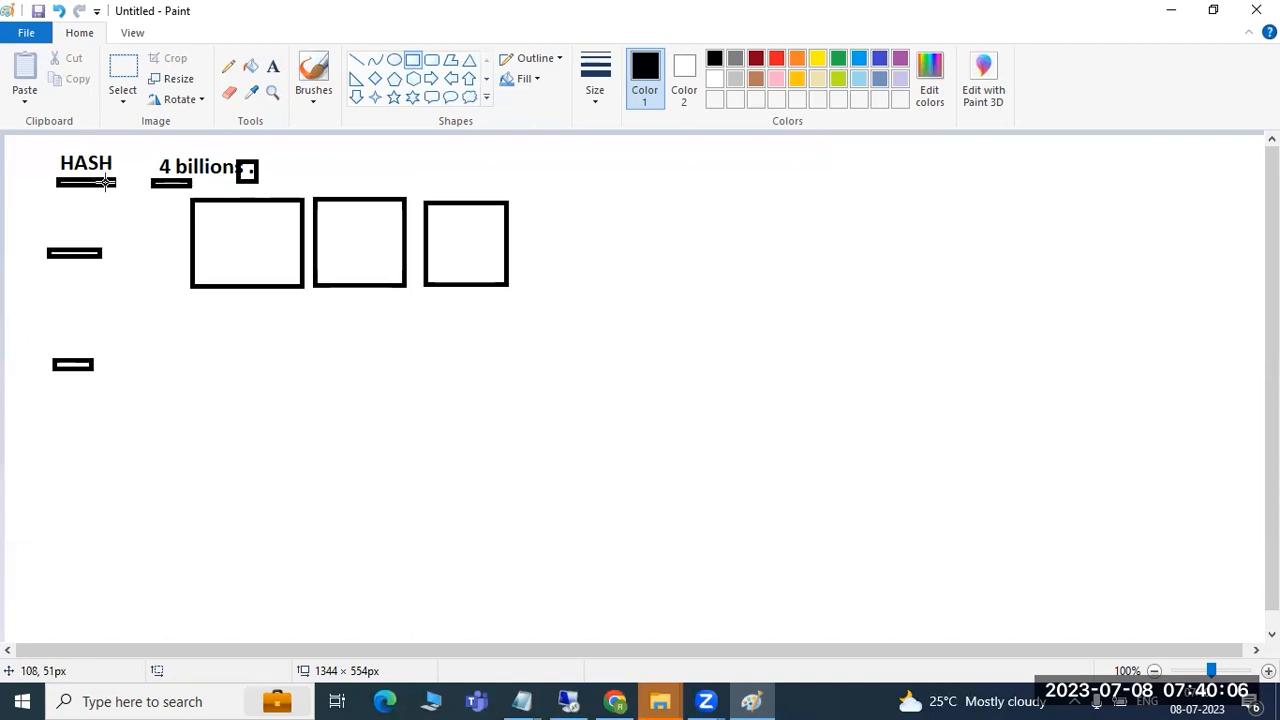
drag(100, 198, 125, 210)
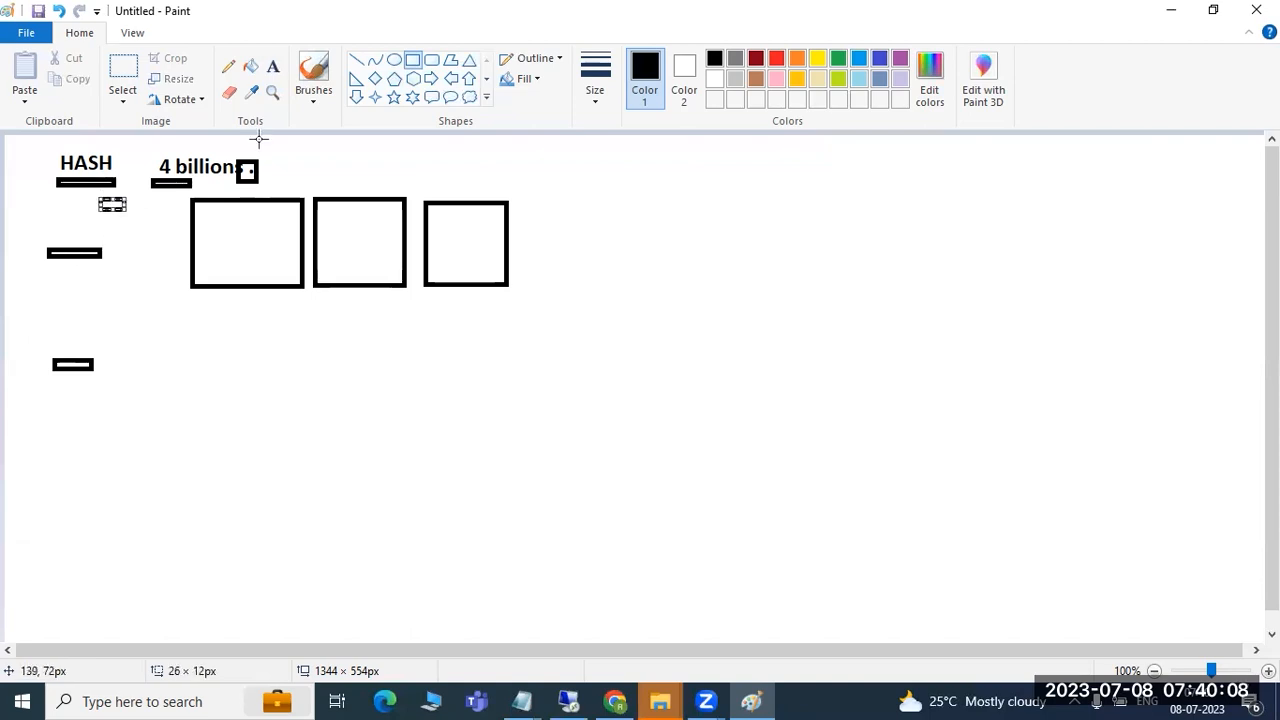
click(356, 60)
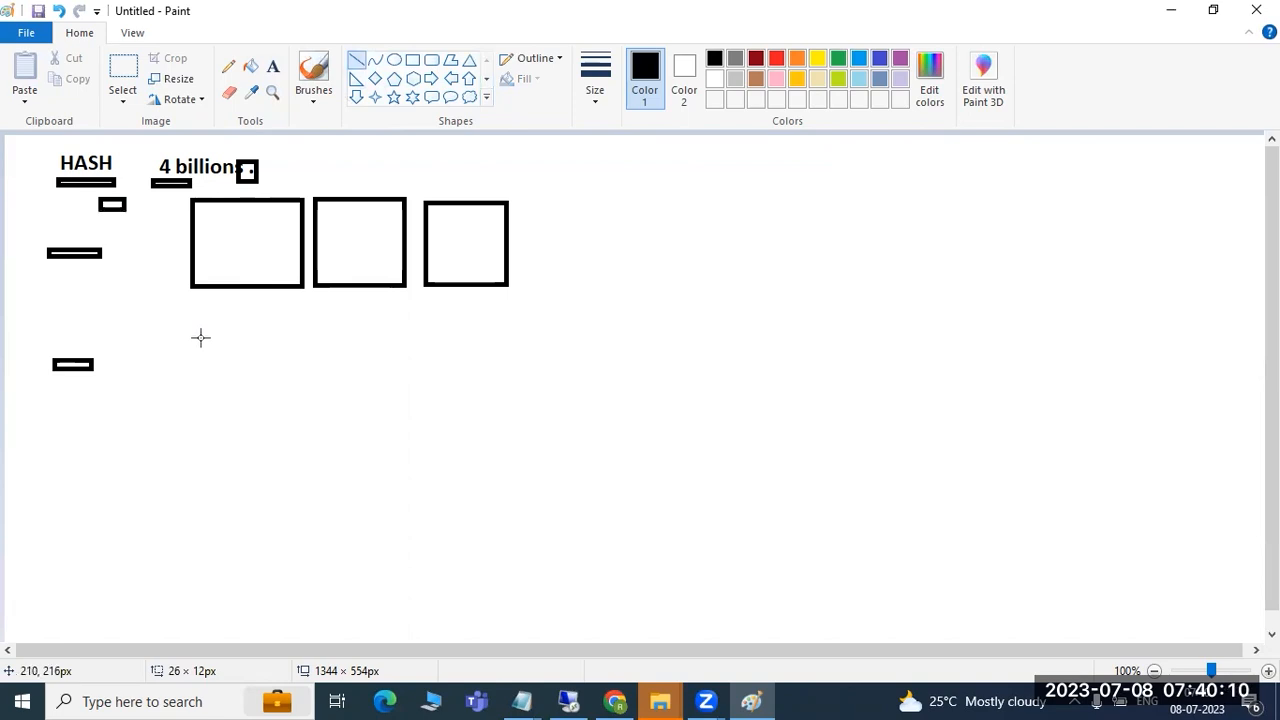
key(ctrl+z)
key(ctrl+z)
key(ctrl+z)
key(ctrl+z)
key(ctrl+z)
key(ctrl+z)
key(ctrl+z)
key(ctrl+z)
key(ctrl+z)
key(ctrl+z)
key(ctrl+z)
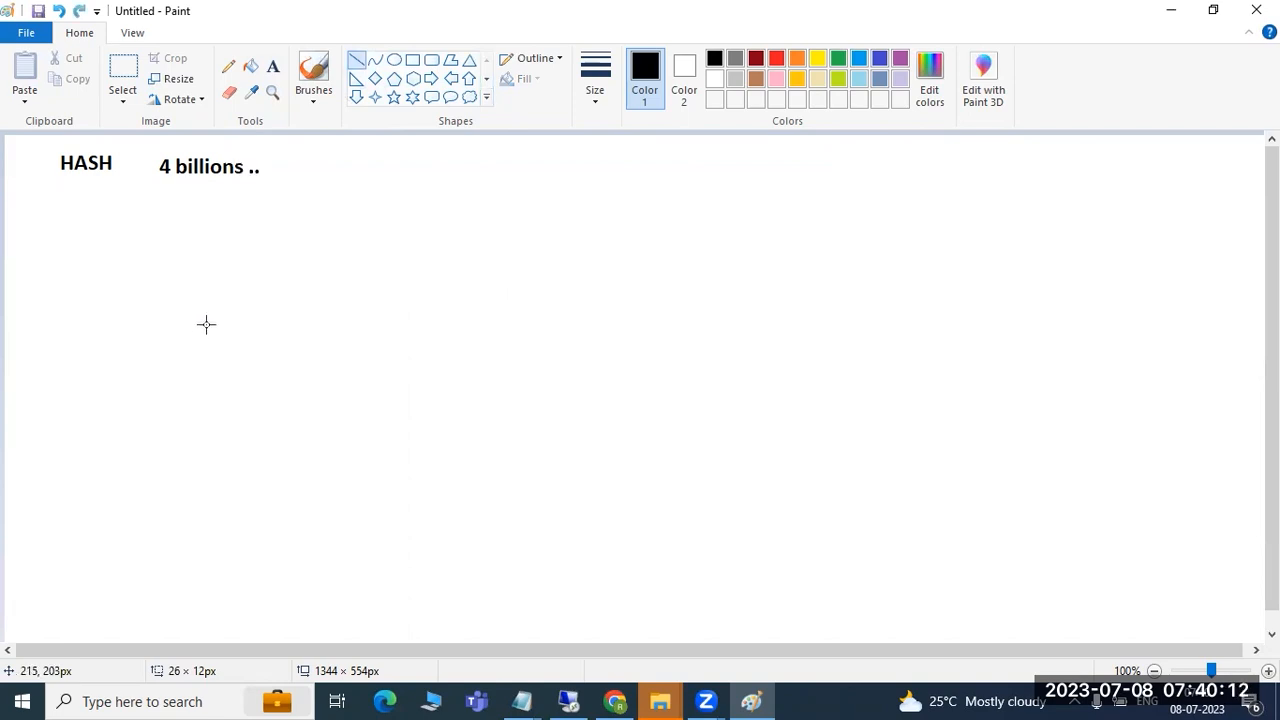
- Write HASH, RANGE-value and ROUND ROBIN as three lines in a top-left text box
click(273, 66)
drag(22, 150, 283, 553)
text(HASH)
key(Return)
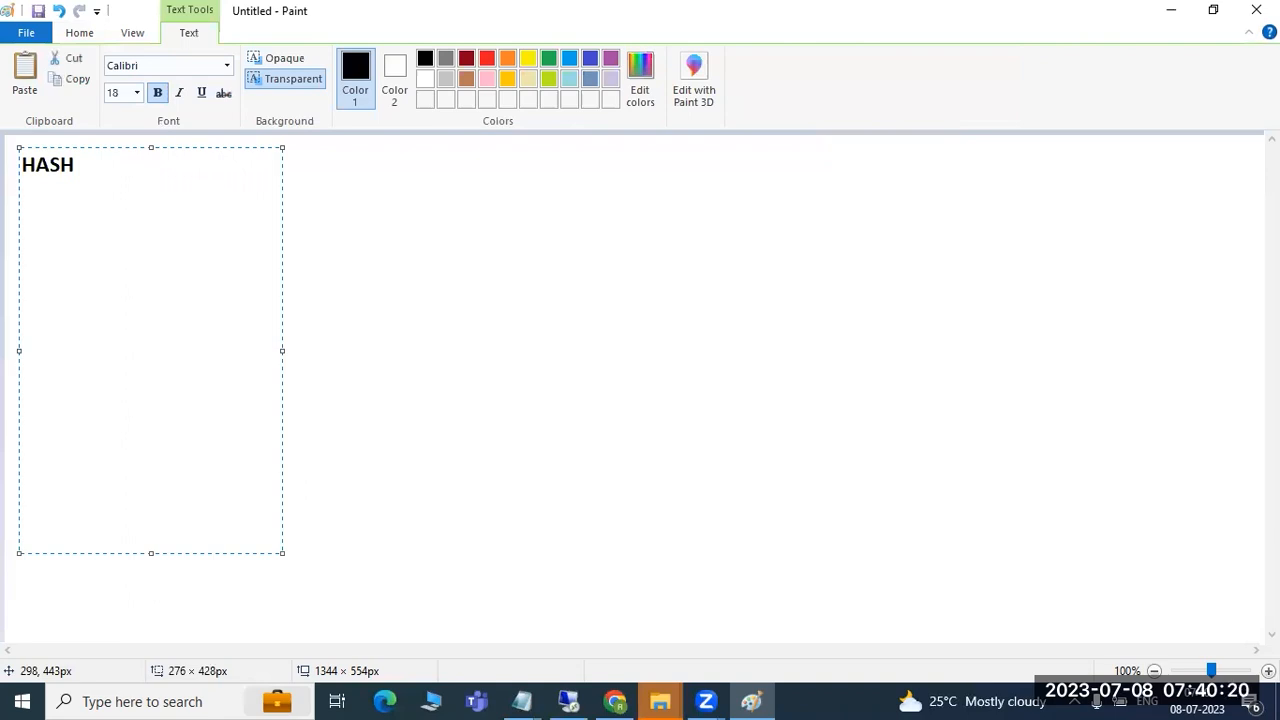
text(RANGE)
key(Return)
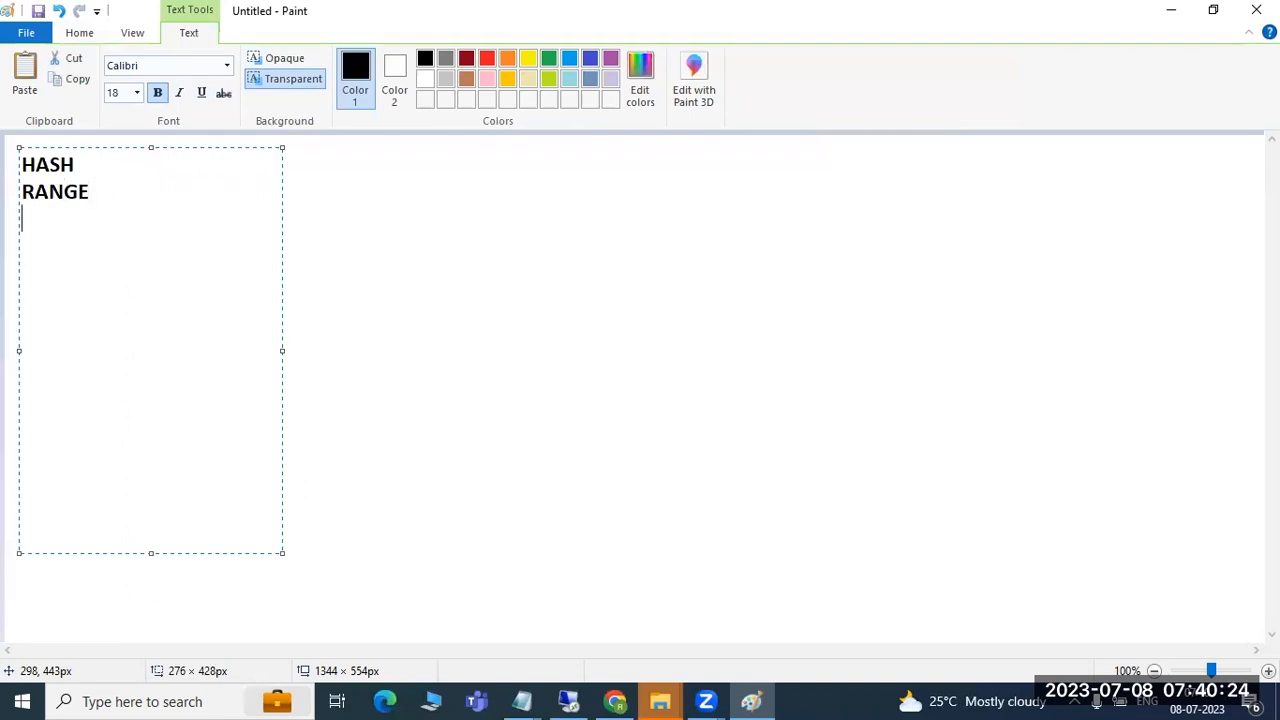
text(ROUND )
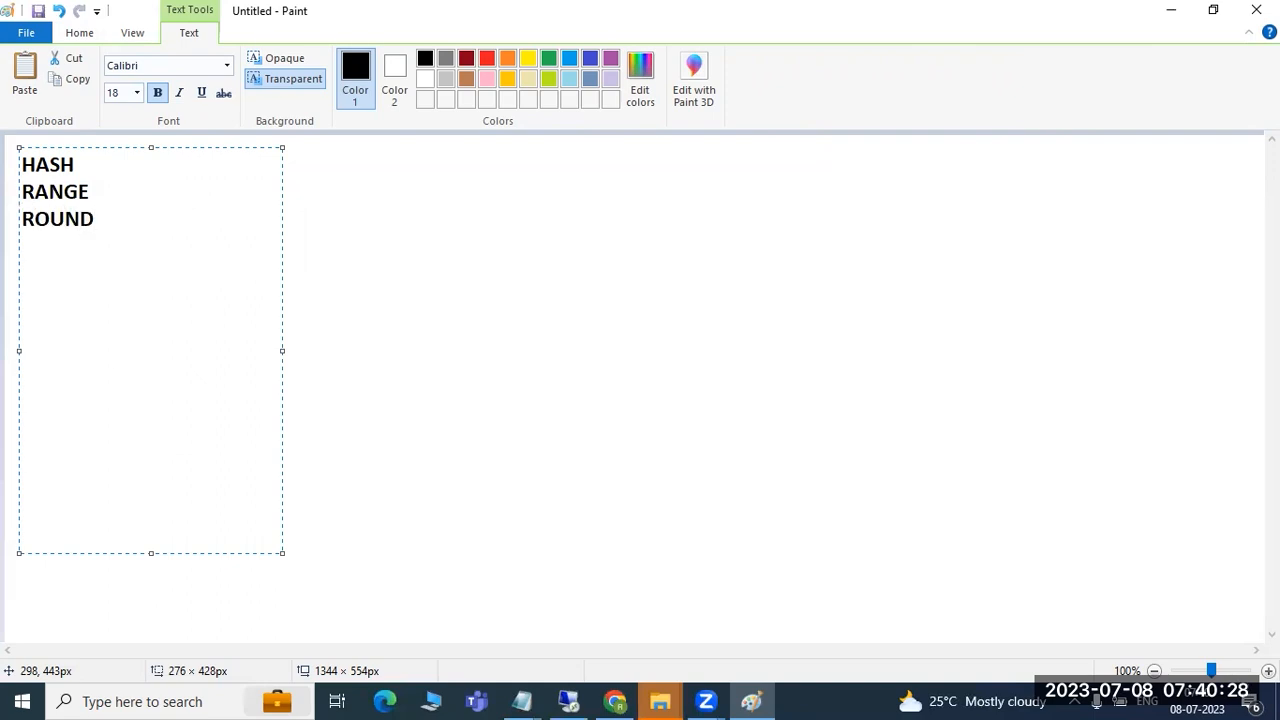
text(ROBIN)
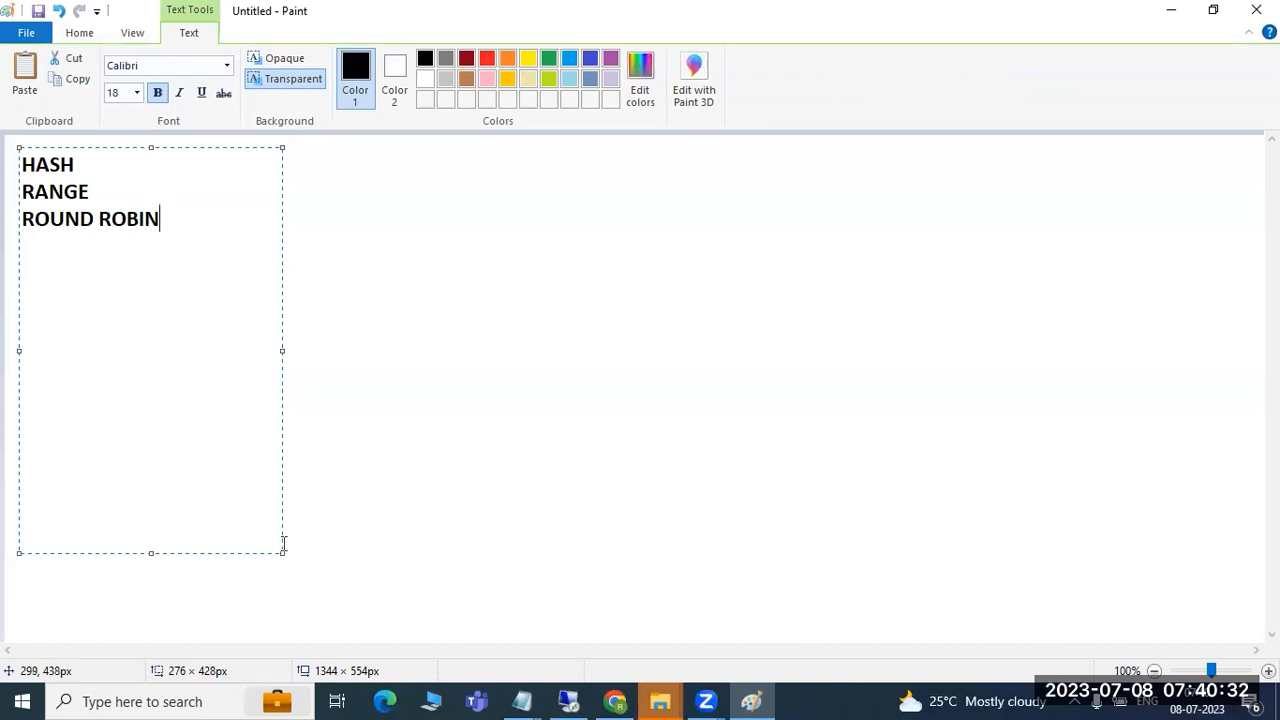
click(109, 191)
text(-value)
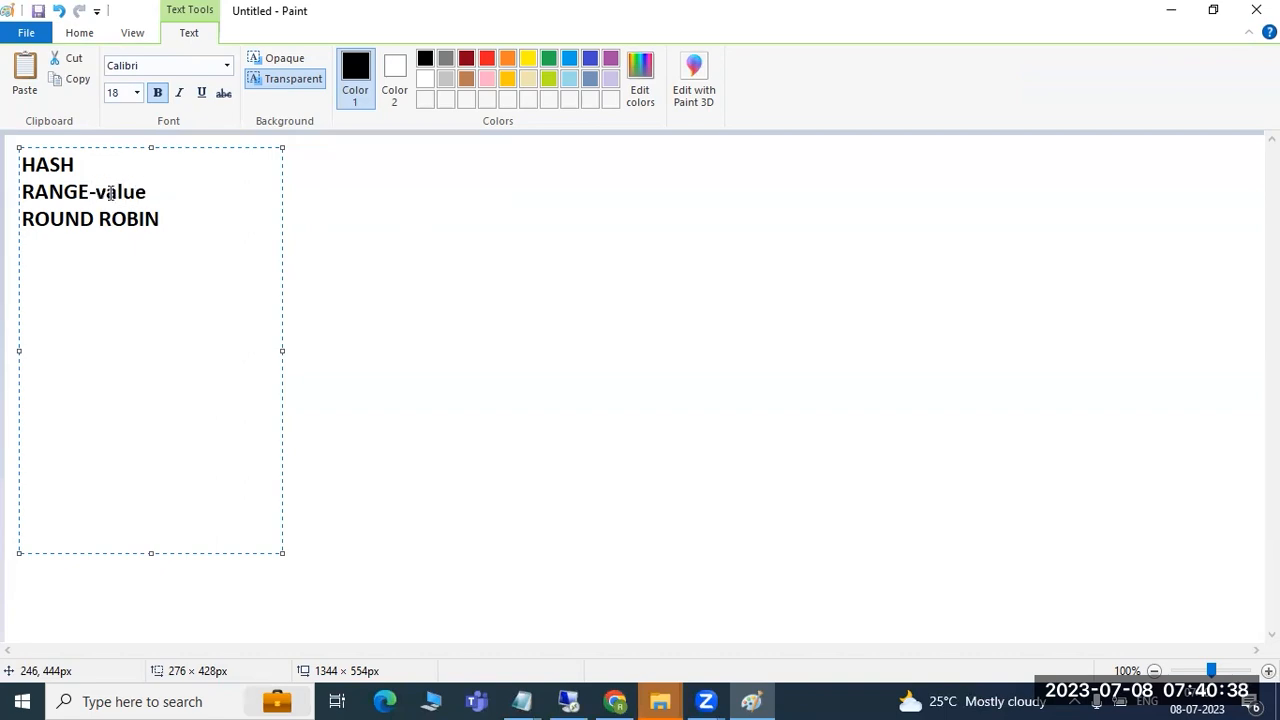
click(425, 257)
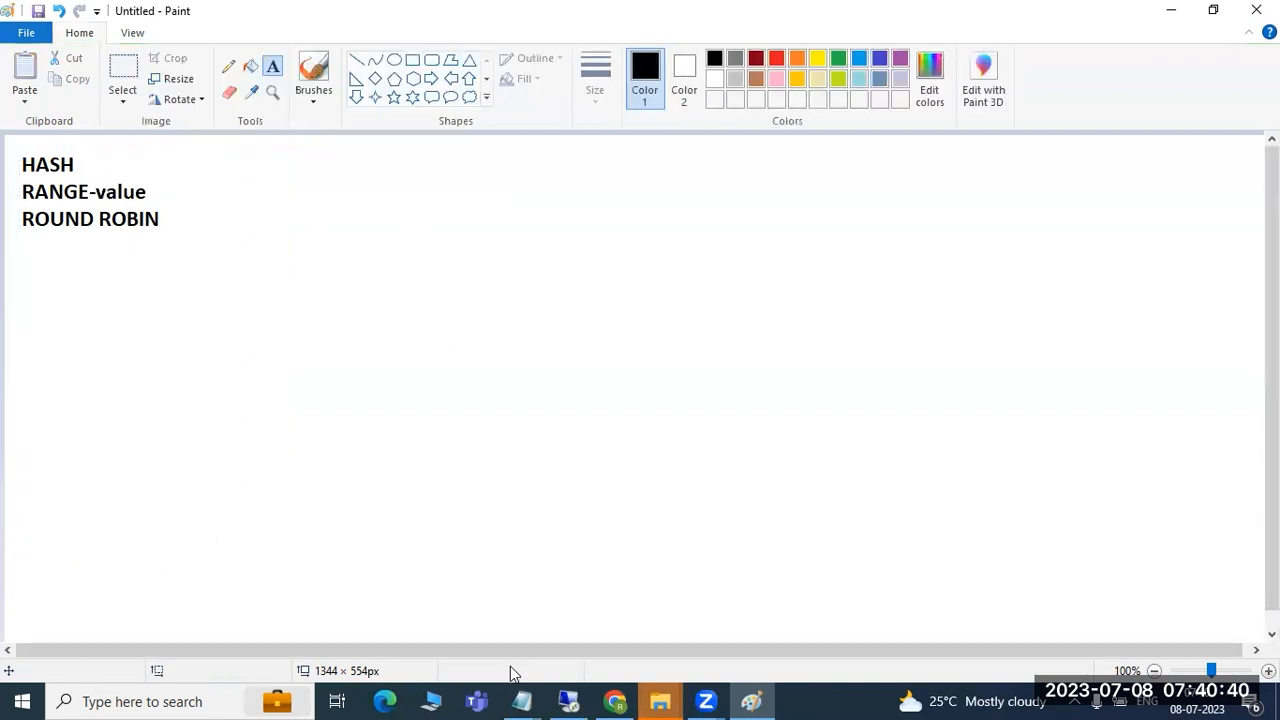
- Set up a 2-partition hash split of SEMANTIC_OBJECTS on SEMANTIC_OBJECT, then cancel the wizard
click(568, 701)
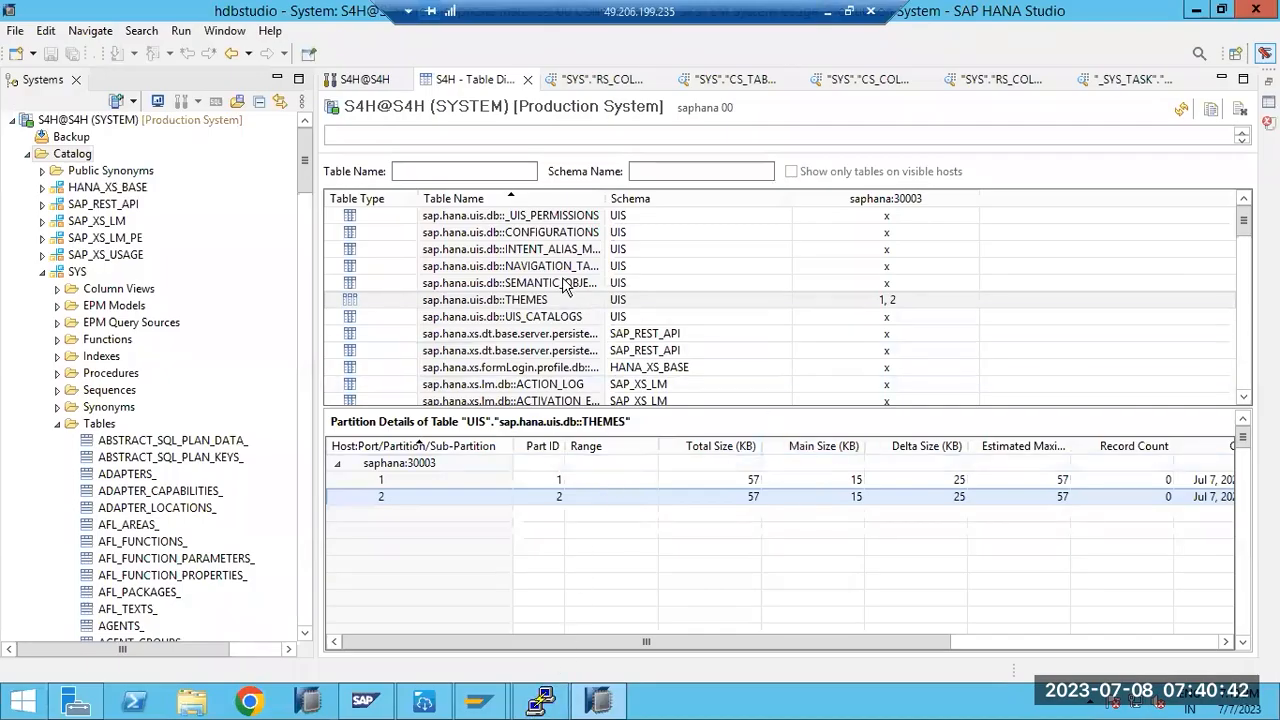
right_click(498, 284)
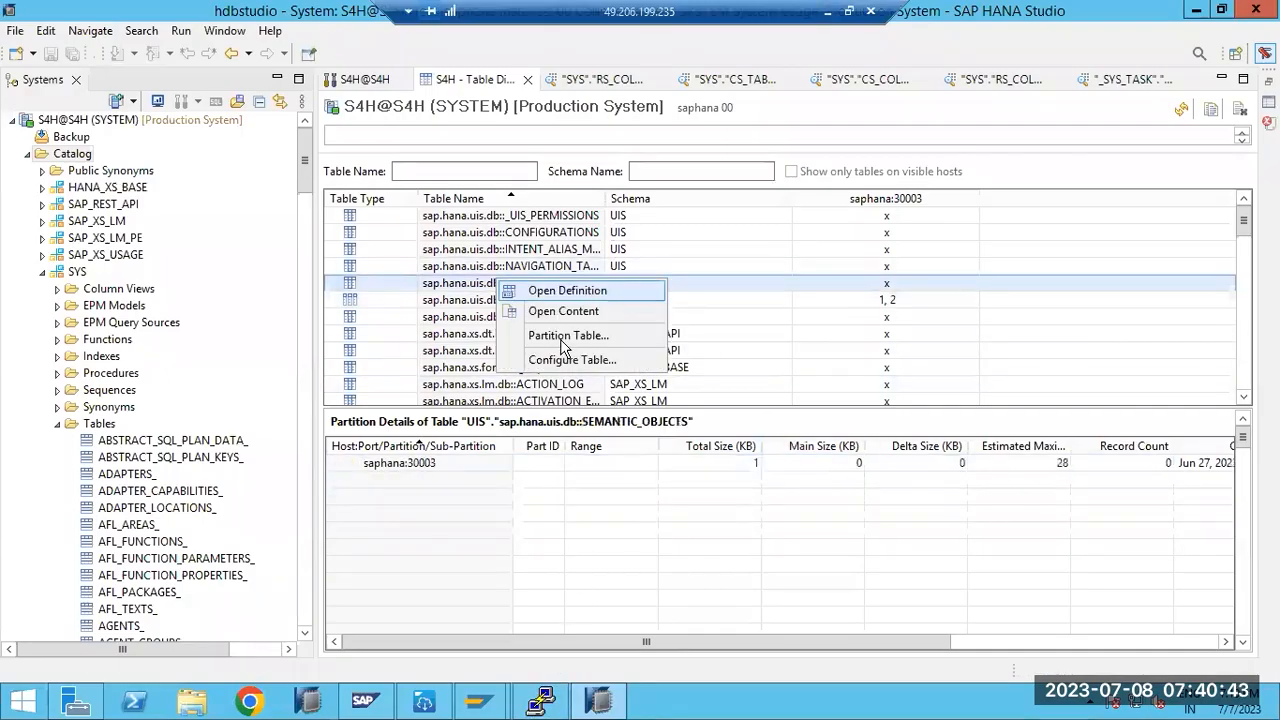
click(562, 338)
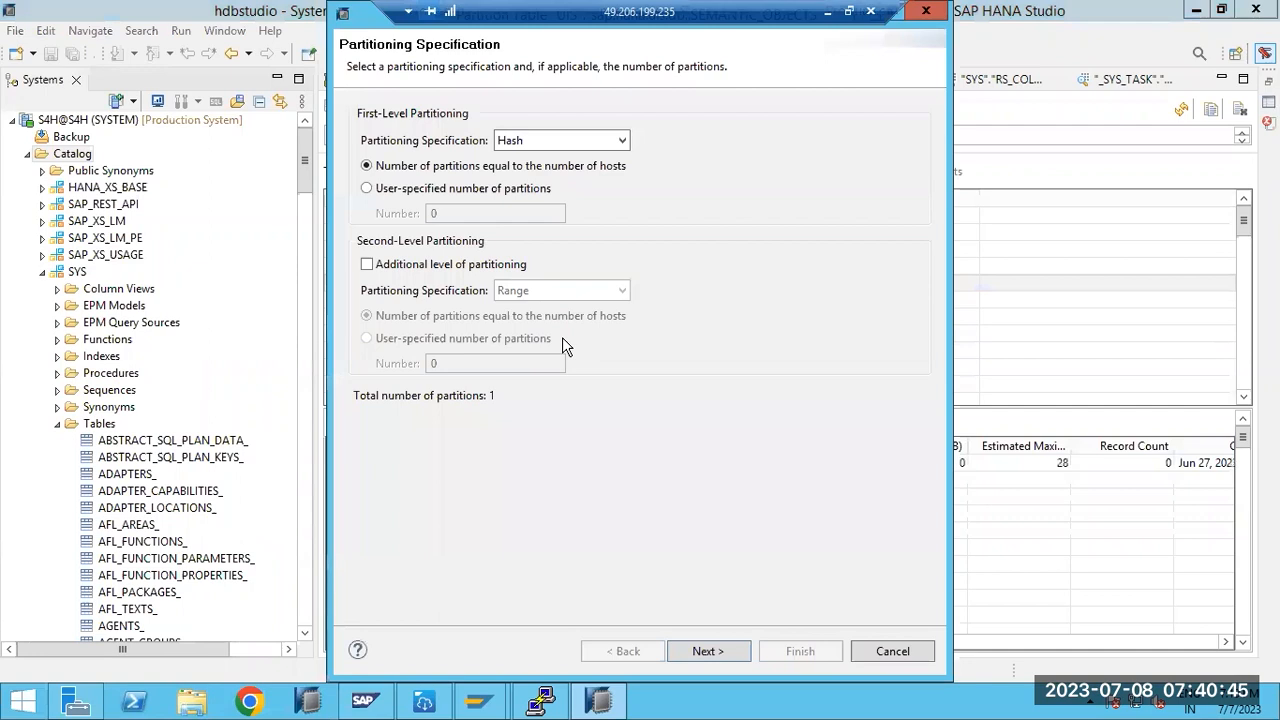
click(408, 190)
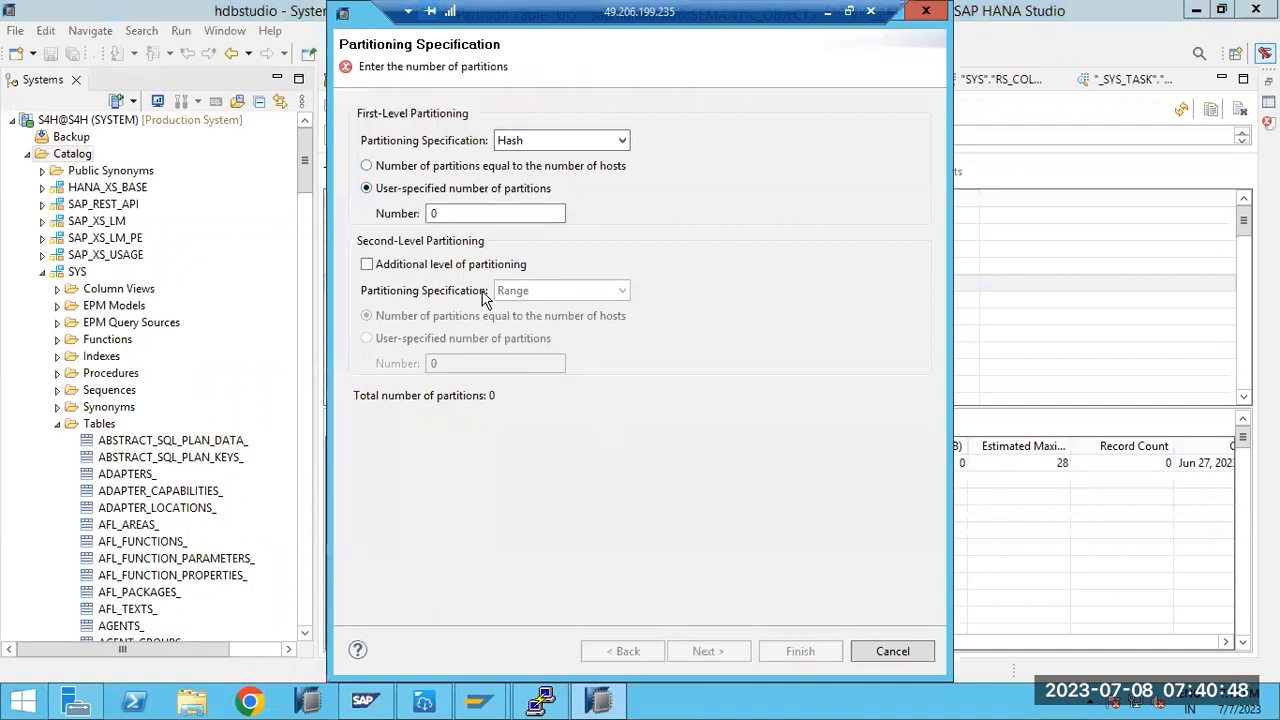
double_click(466, 208)
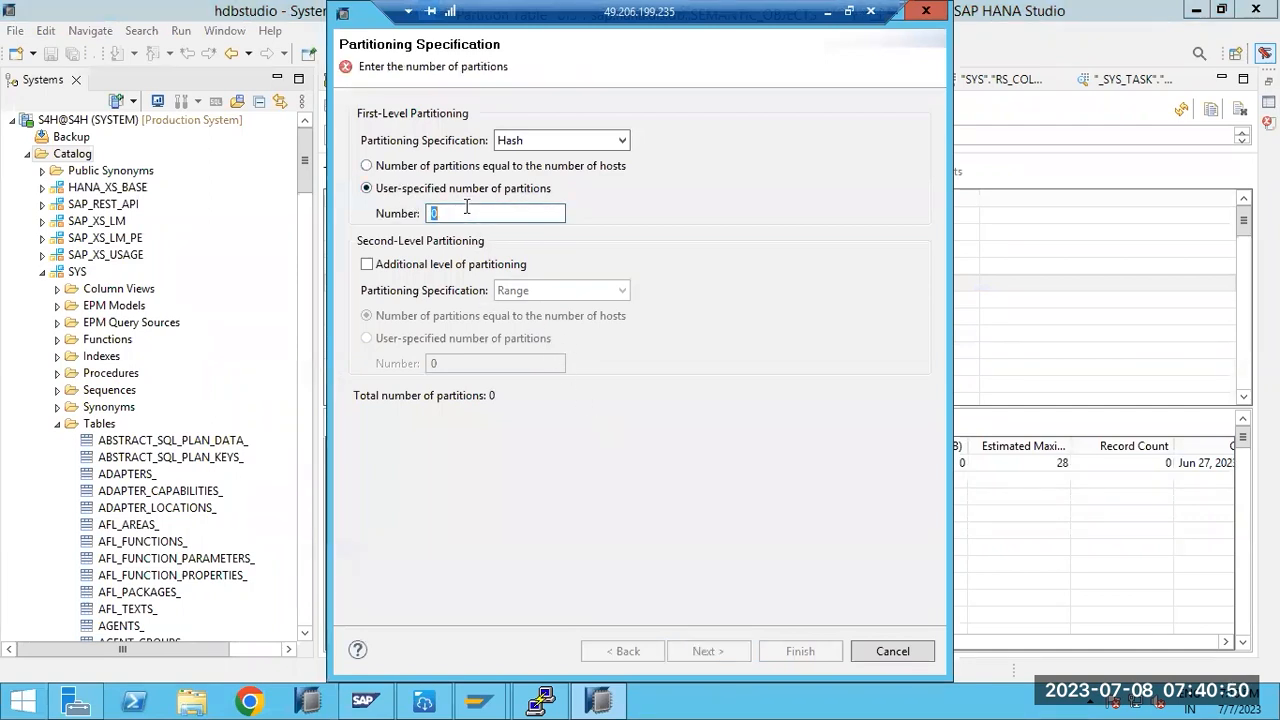
text(2)
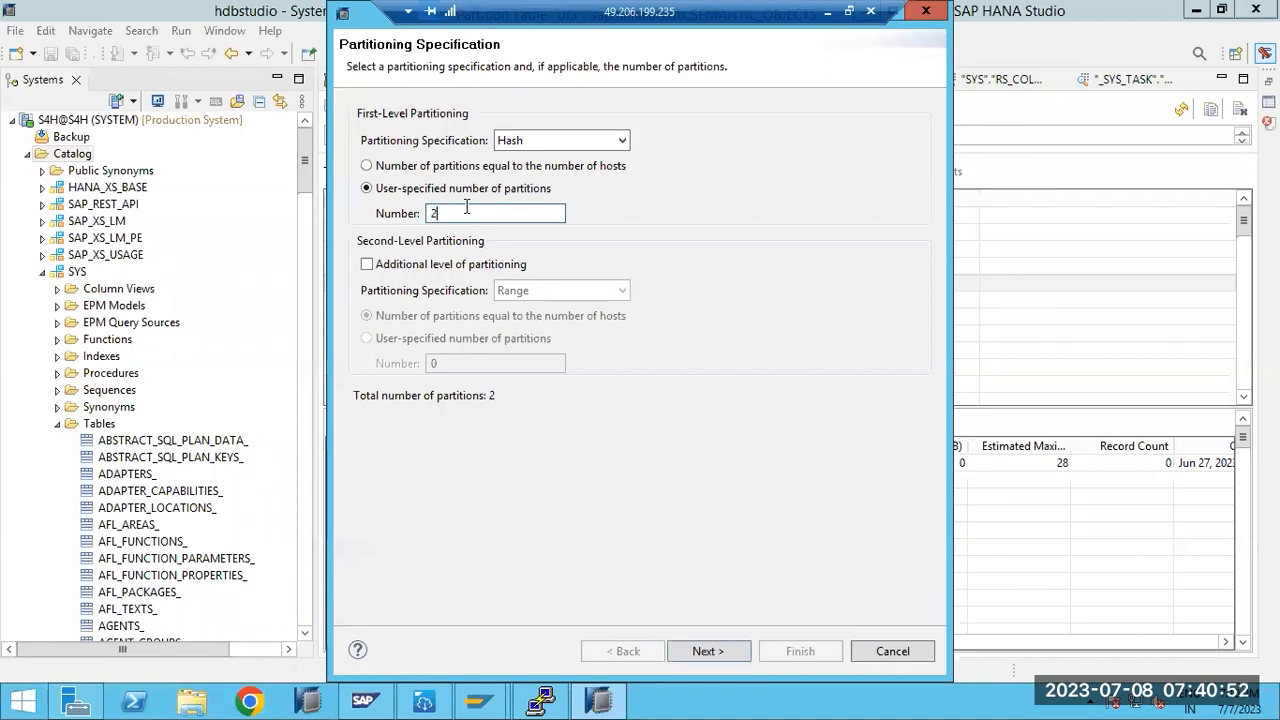
click(703, 650)
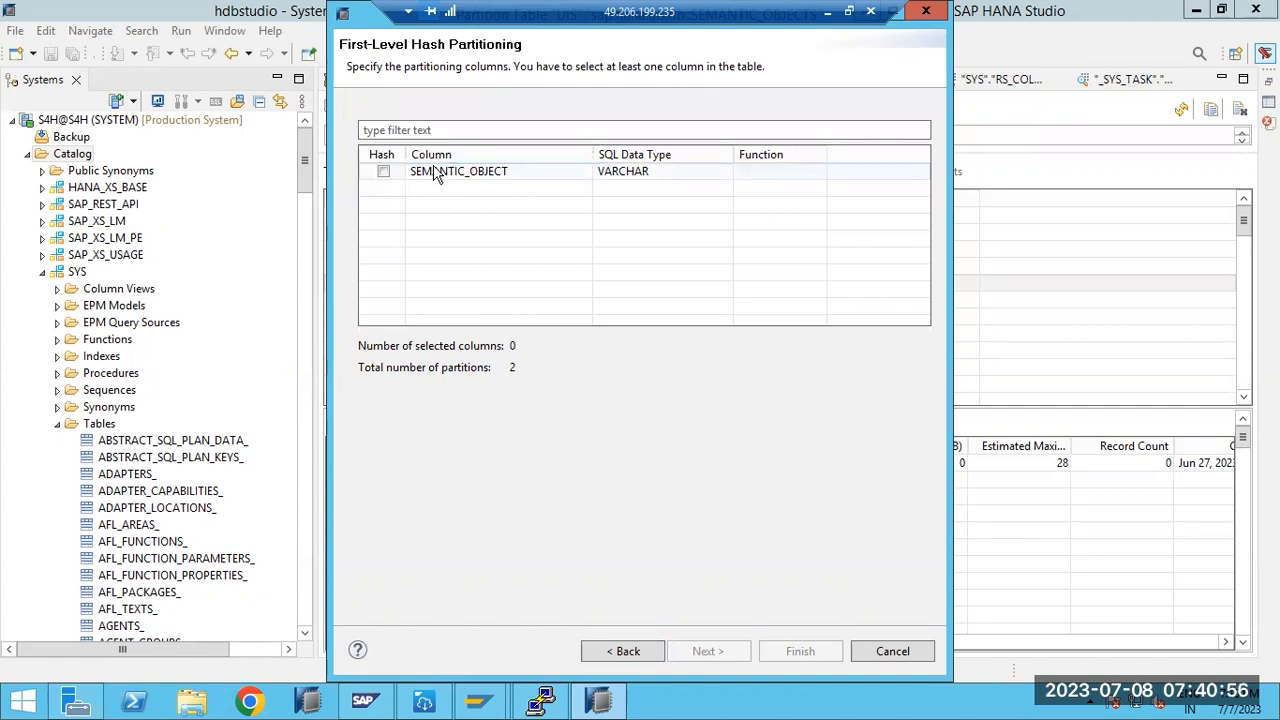
click(384, 172)
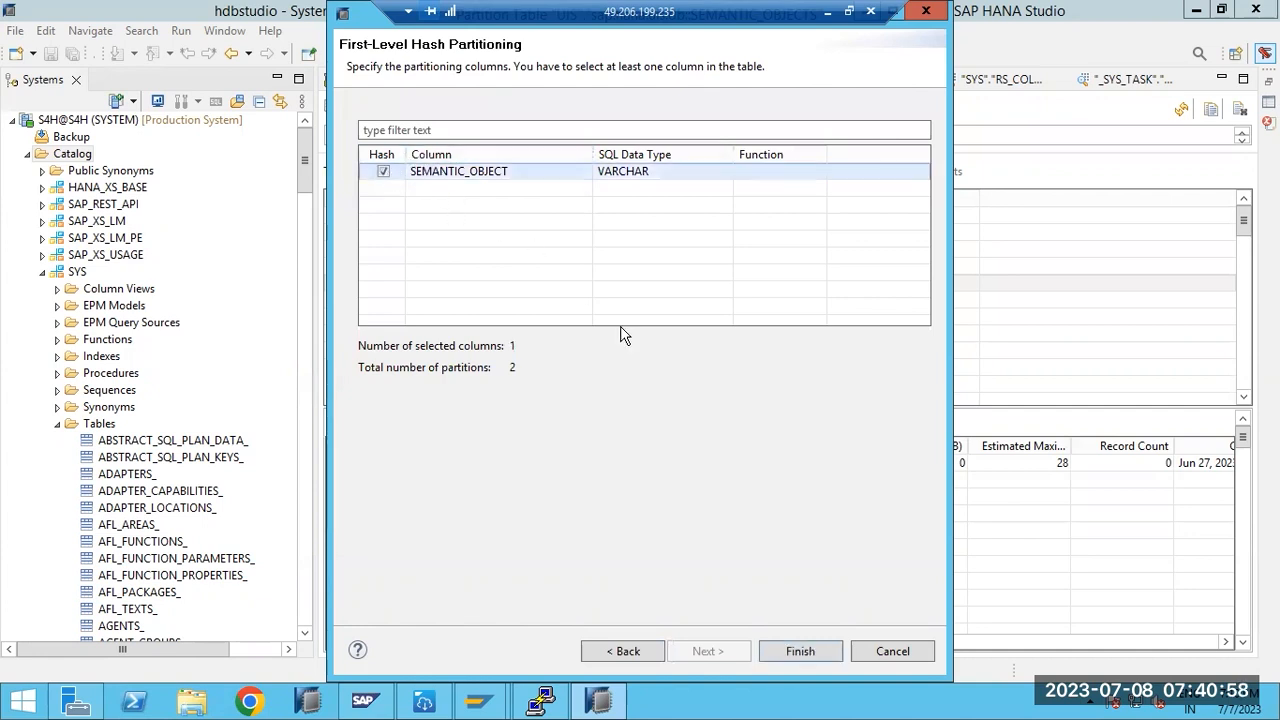
click(887, 658)
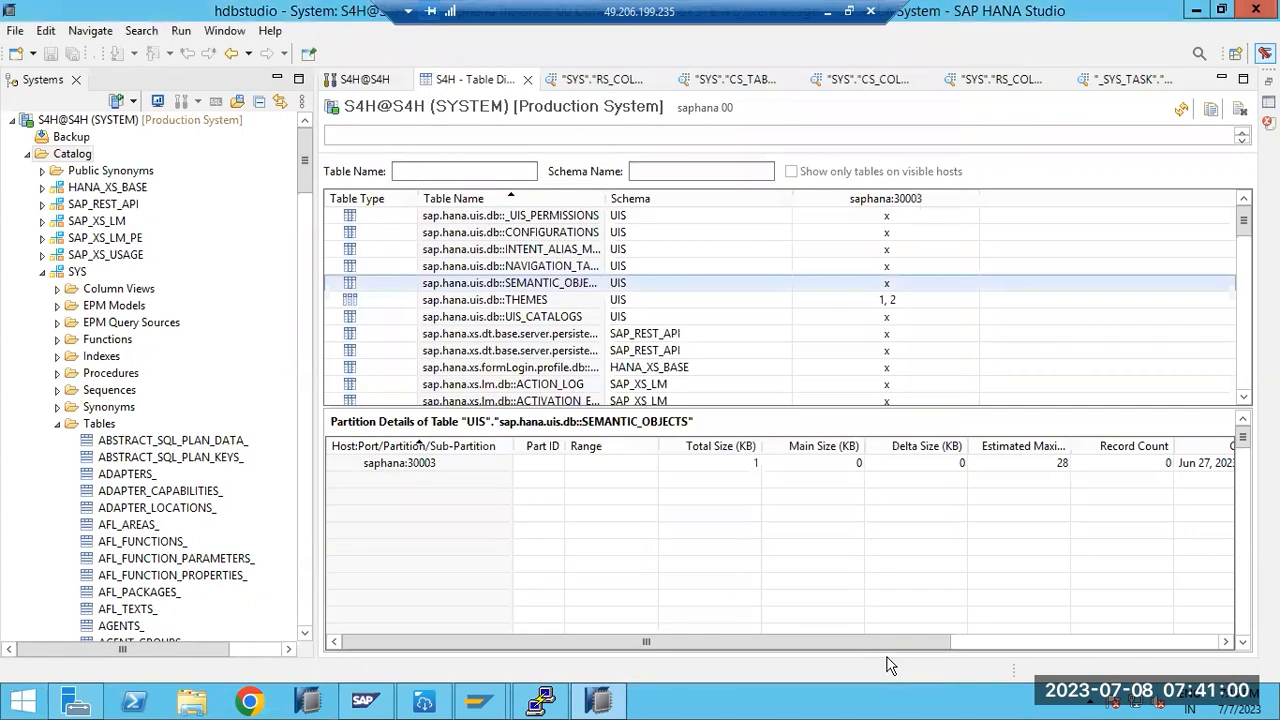
- Choose range partitioning for SEMANTIC_OBJECTS and add a value range from 1 to 45
right_click(470, 288)
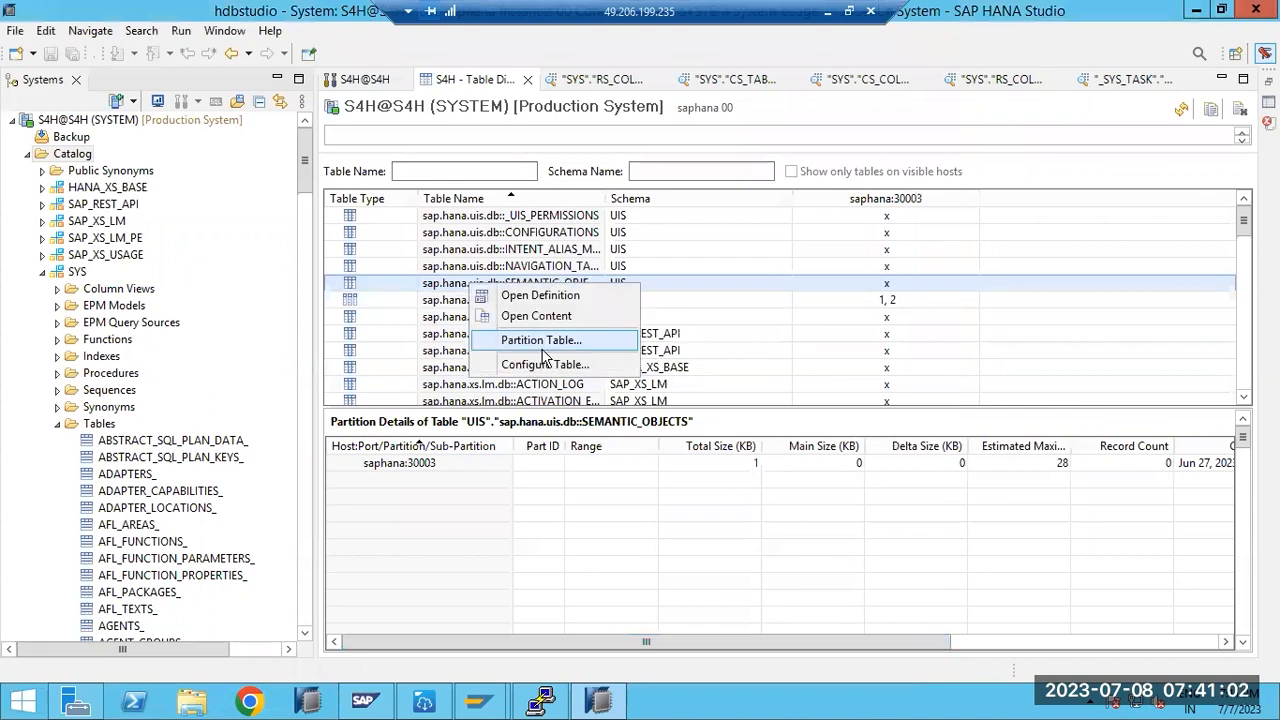
click(540, 344)
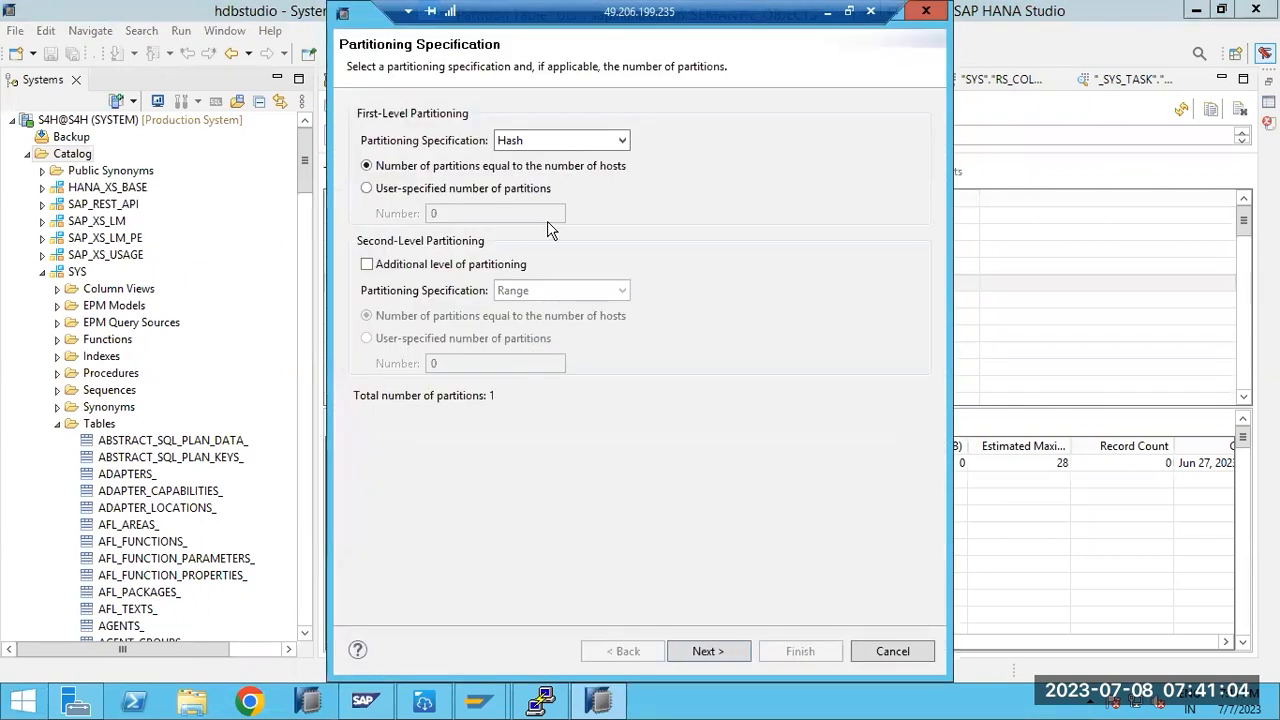
click(620, 141)
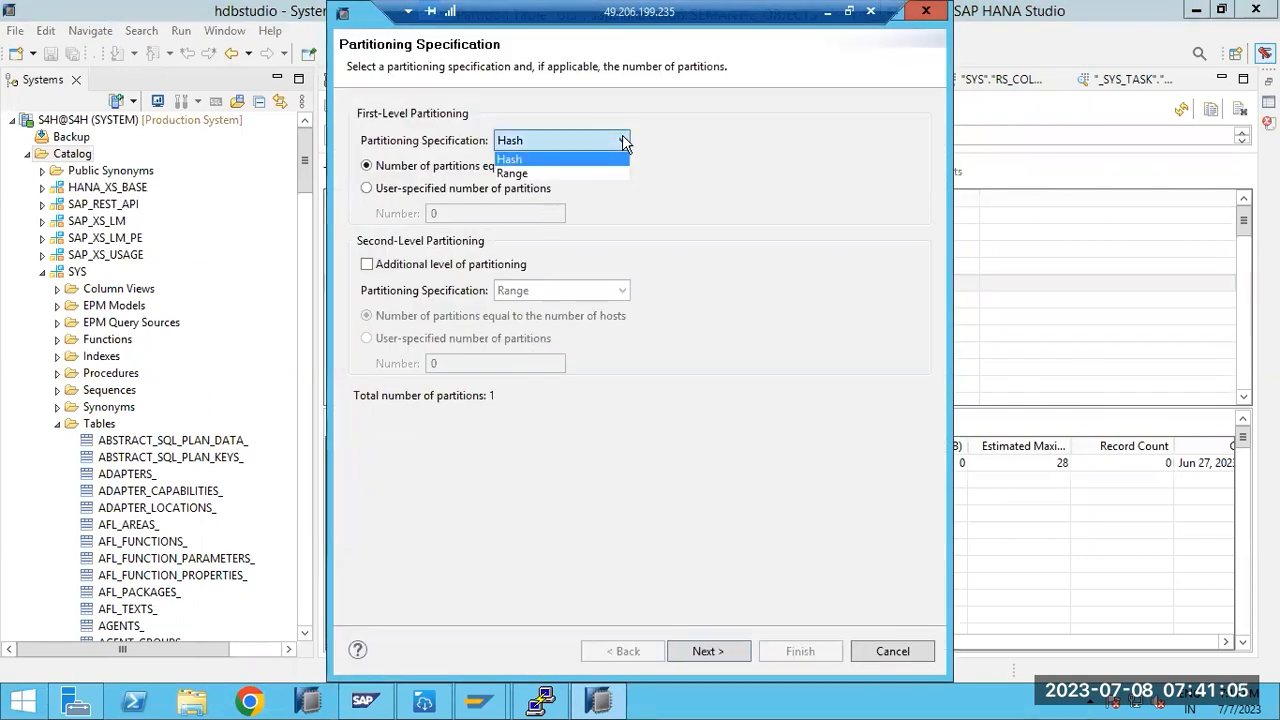
click(528, 175)
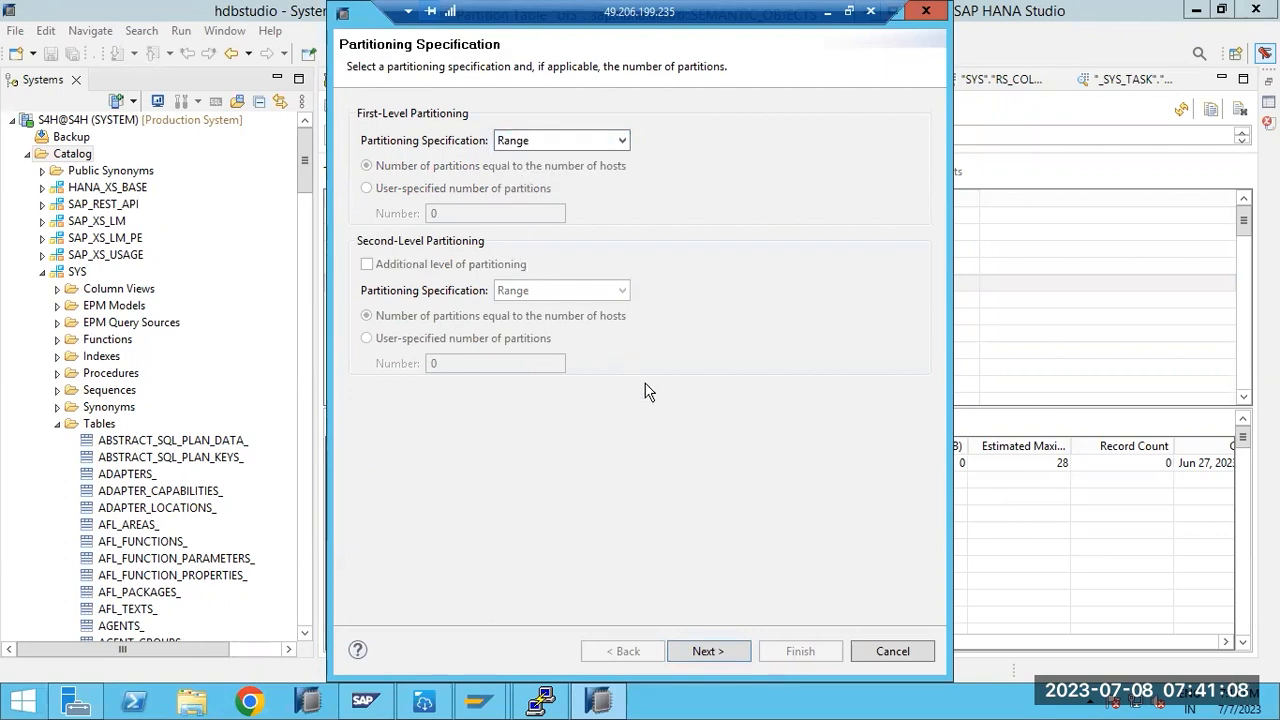
click(705, 651)
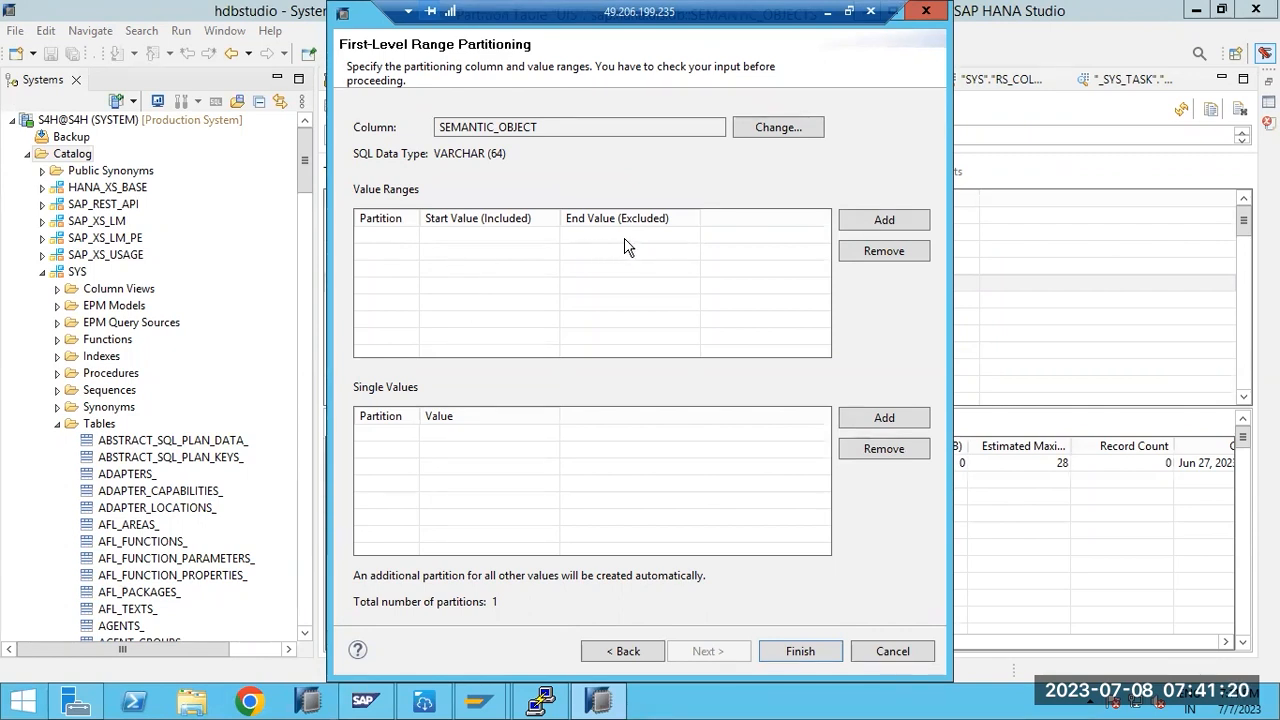
click(888, 224)
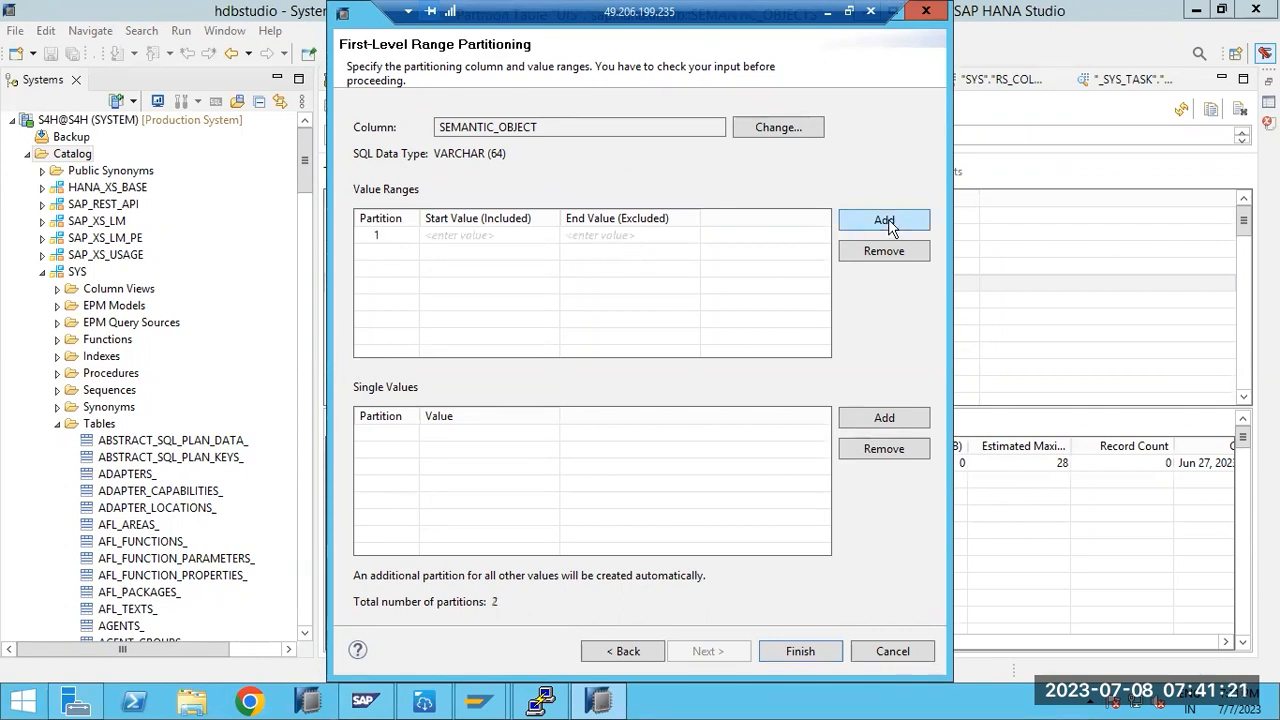
click(491, 237)
click(608, 237)
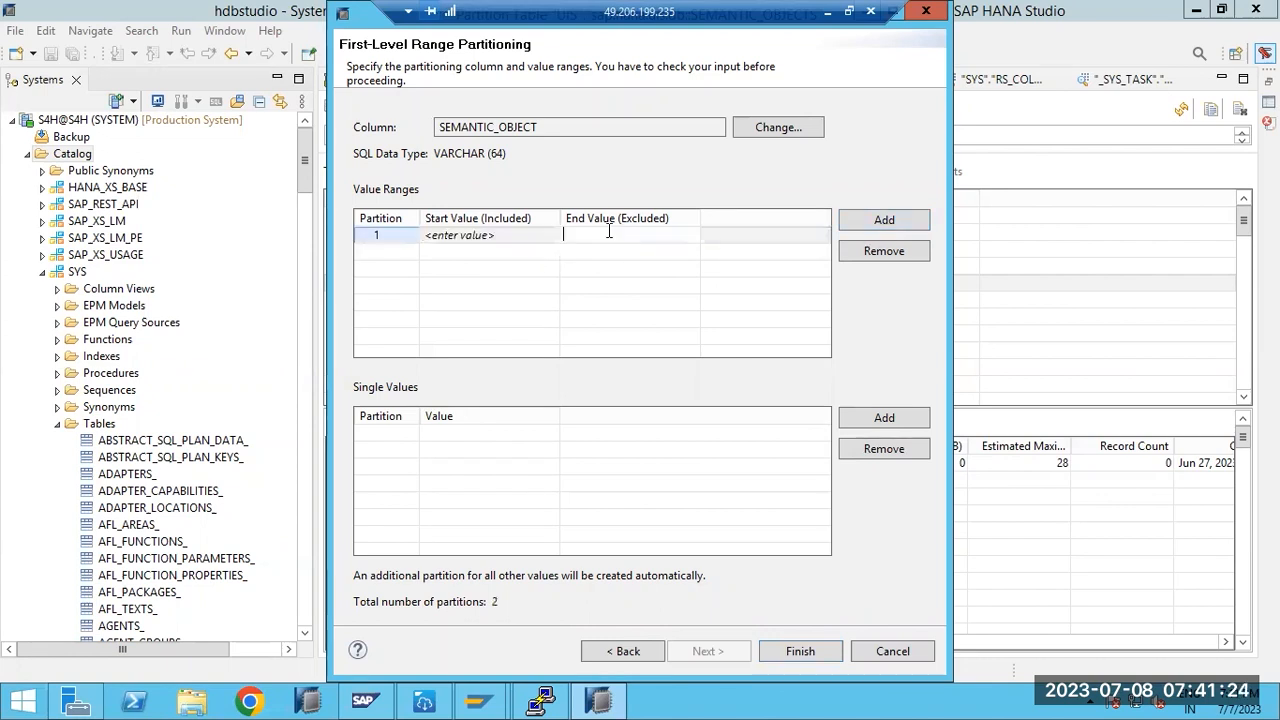
click(488, 234)
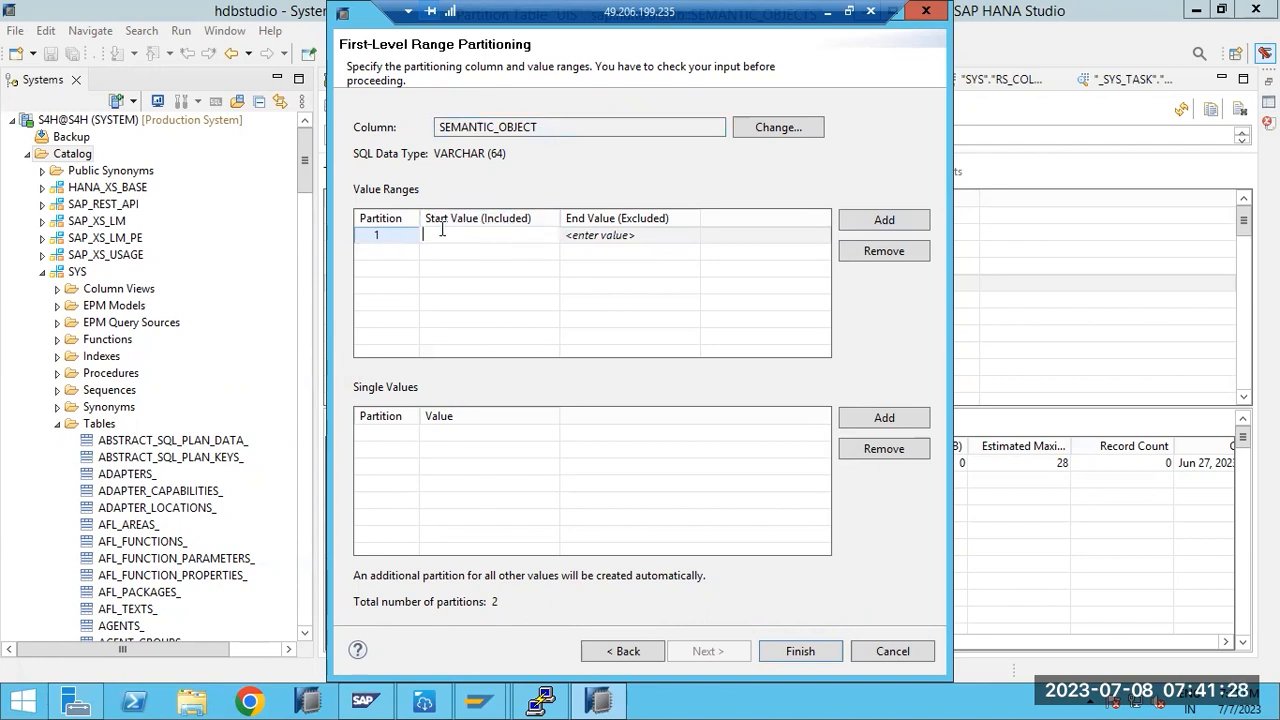
text(1)
click(597, 231)
text(45)
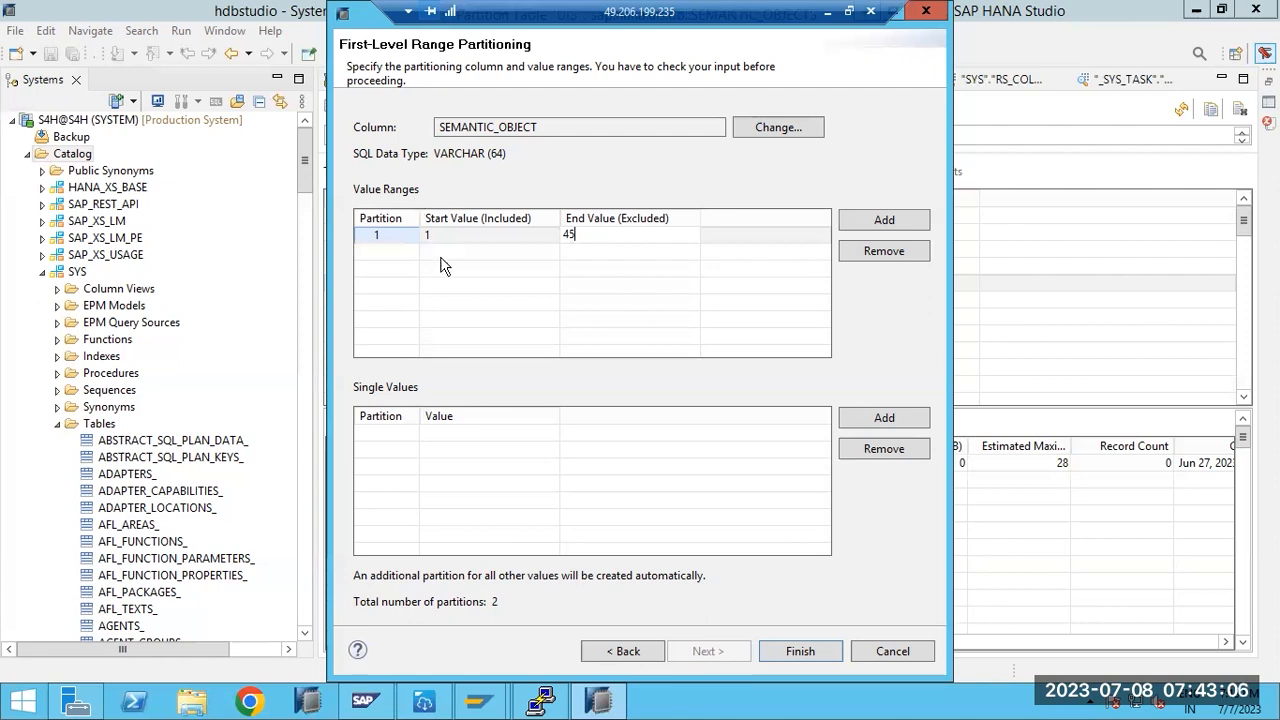
- Briefly try hash on SEMANTIC_OBJECT, then return to range and apply the 1–45 partitioning
click(620, 650)
click(615, 140)
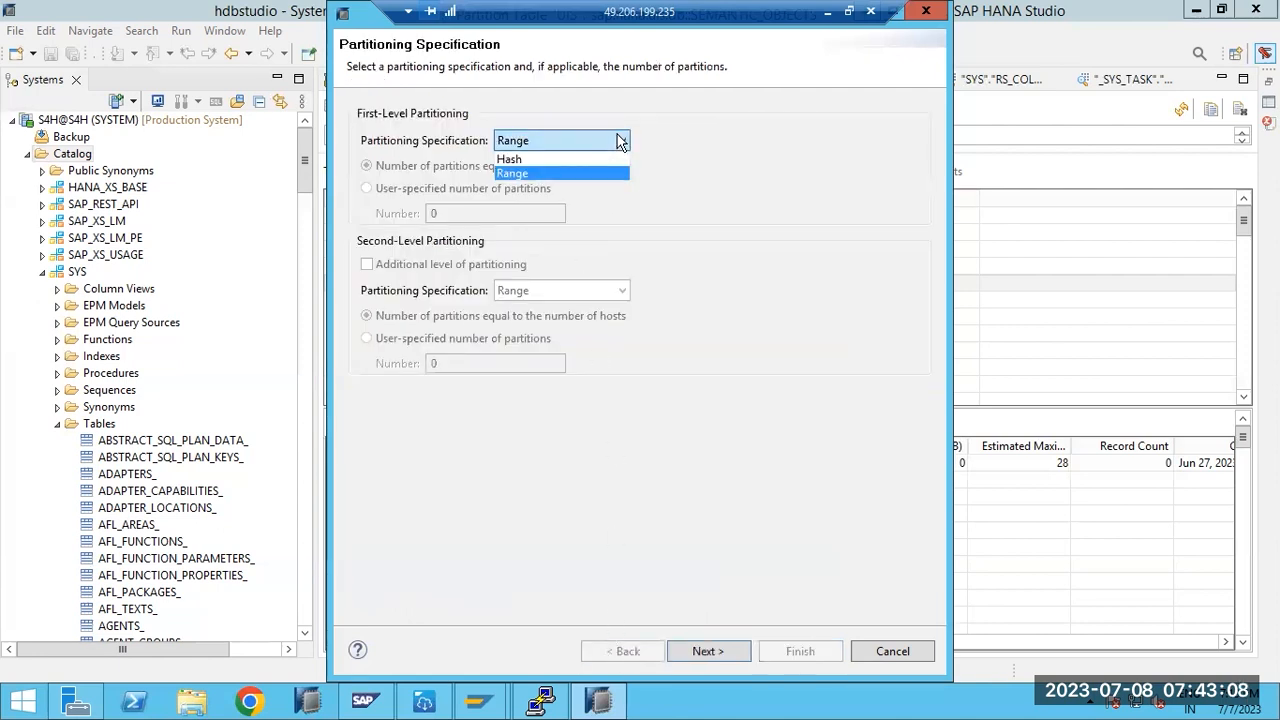
click(519, 155)
click(705, 651)
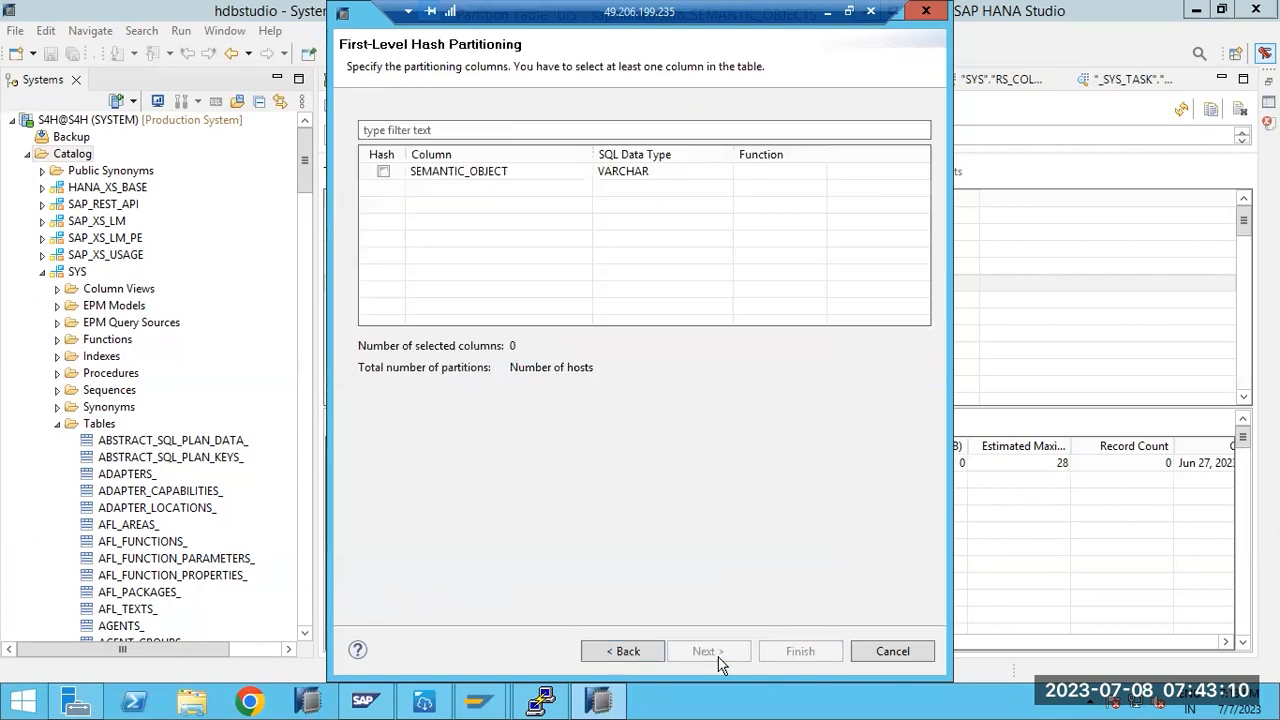
click(383, 171)
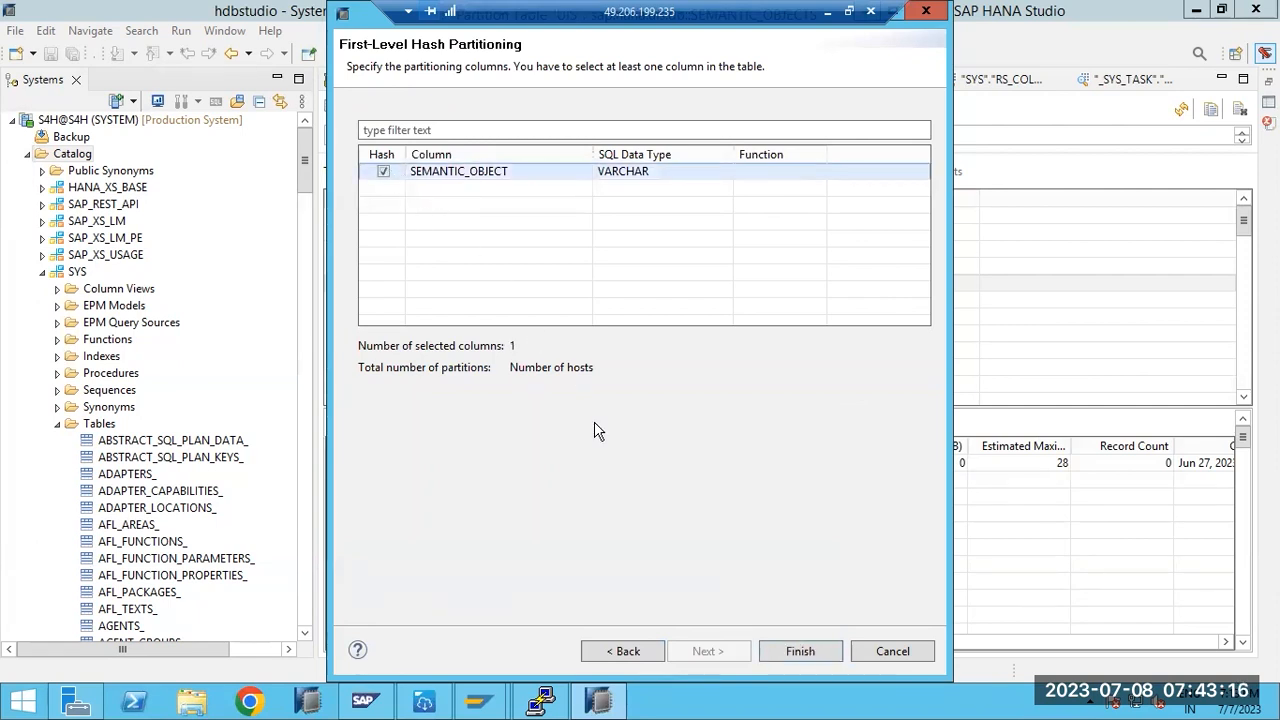
click(620, 651)
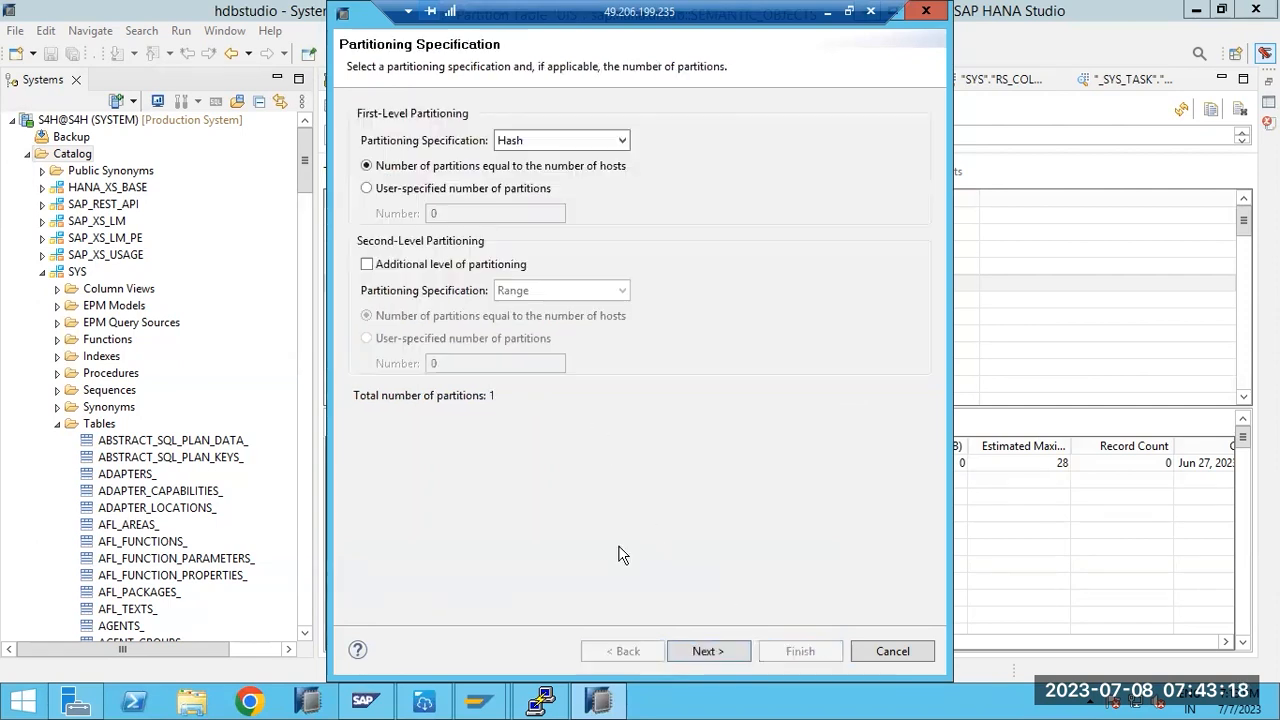
click(590, 140)
click(520, 172)
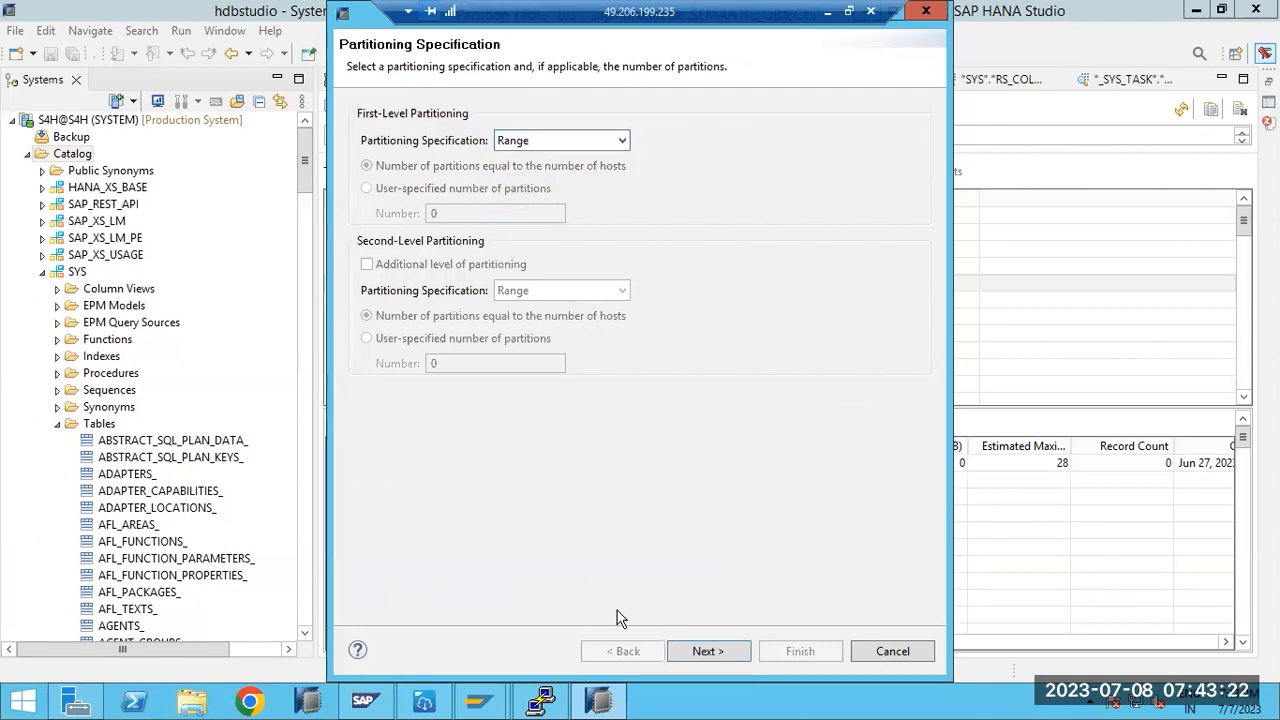
click(708, 651)
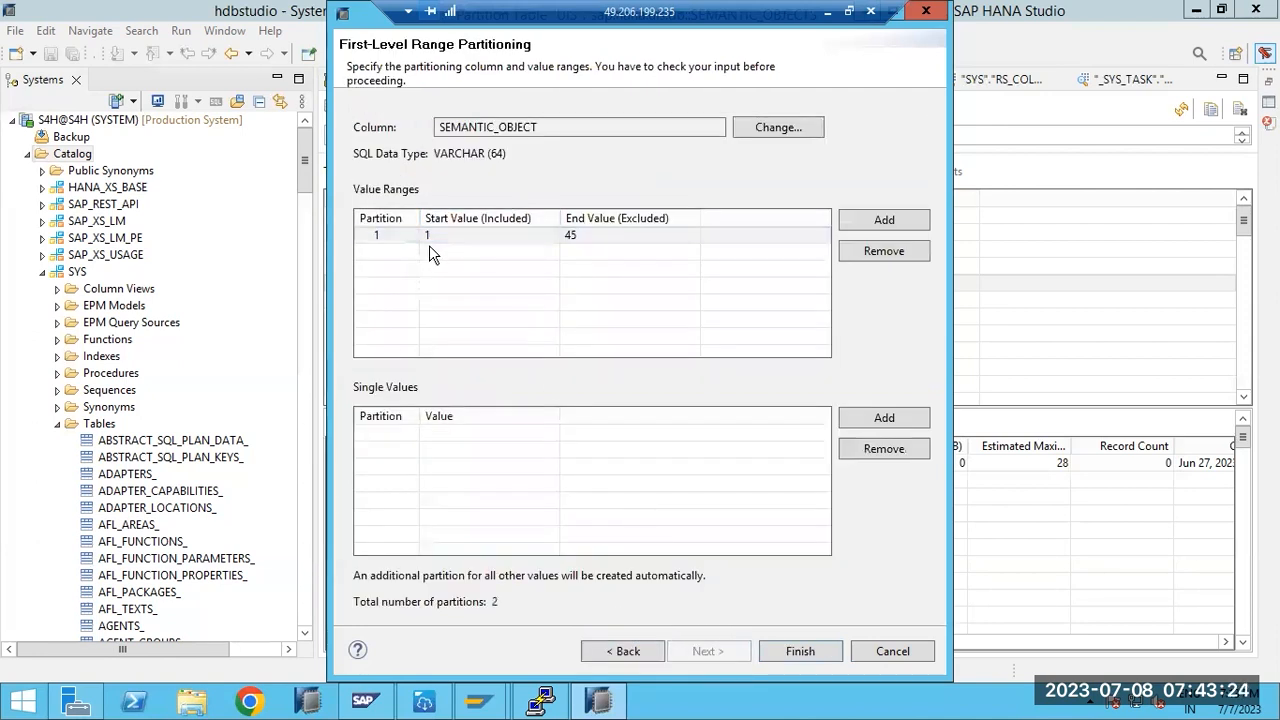
click(772, 649)
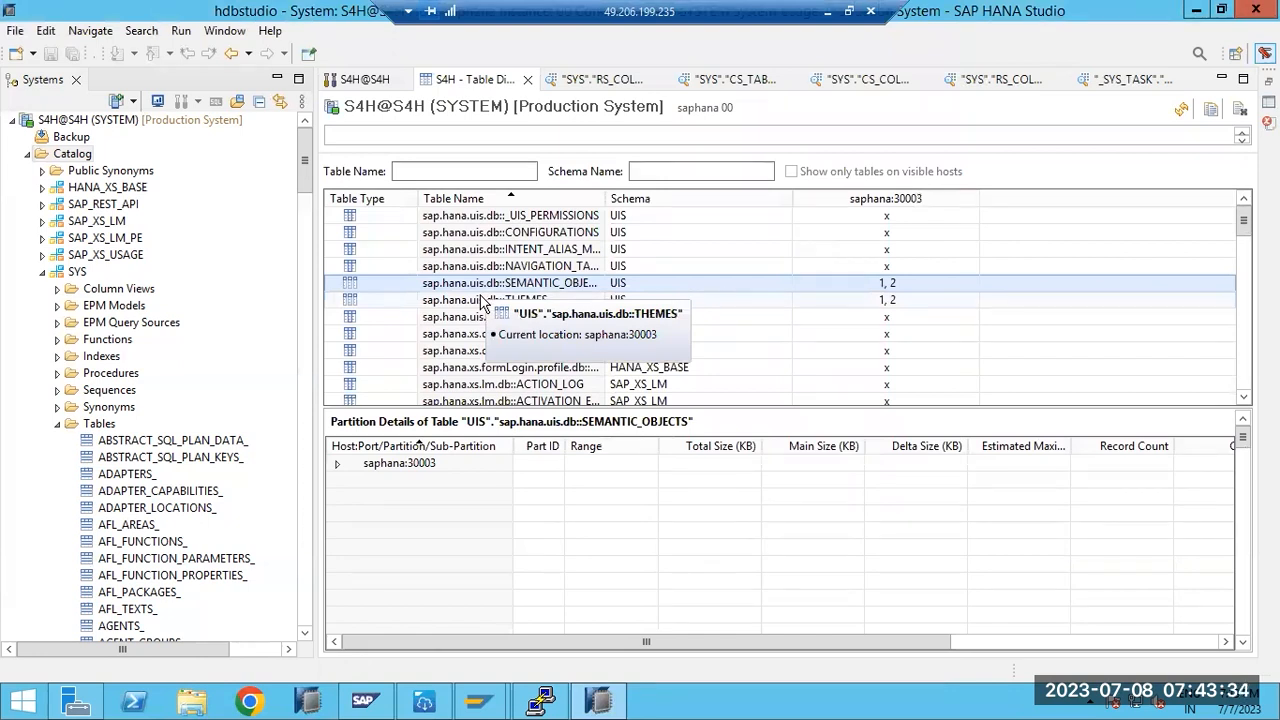
- Select INTENT_ALIAS_MAPPING, SEMANTIC_OBJECTS, then THEMES in Table Distribution to show THEMES partition details
click(529, 250)
click(538, 288)
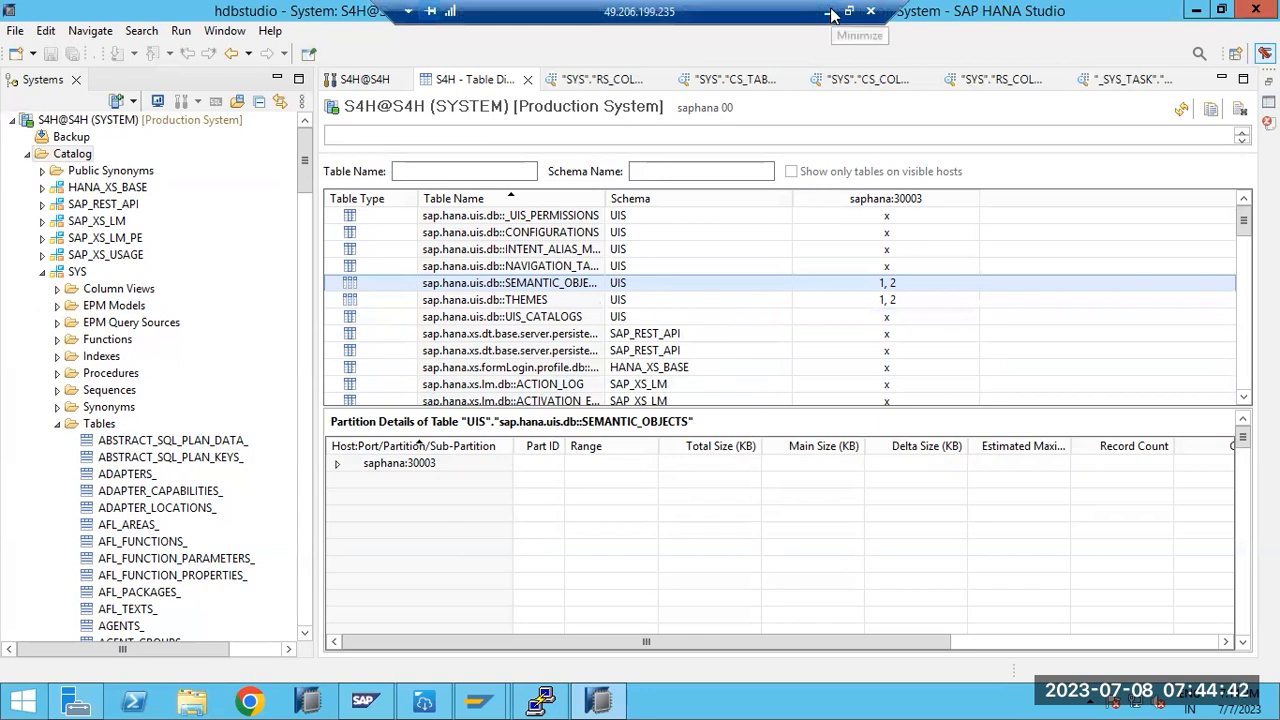
click(549, 303)
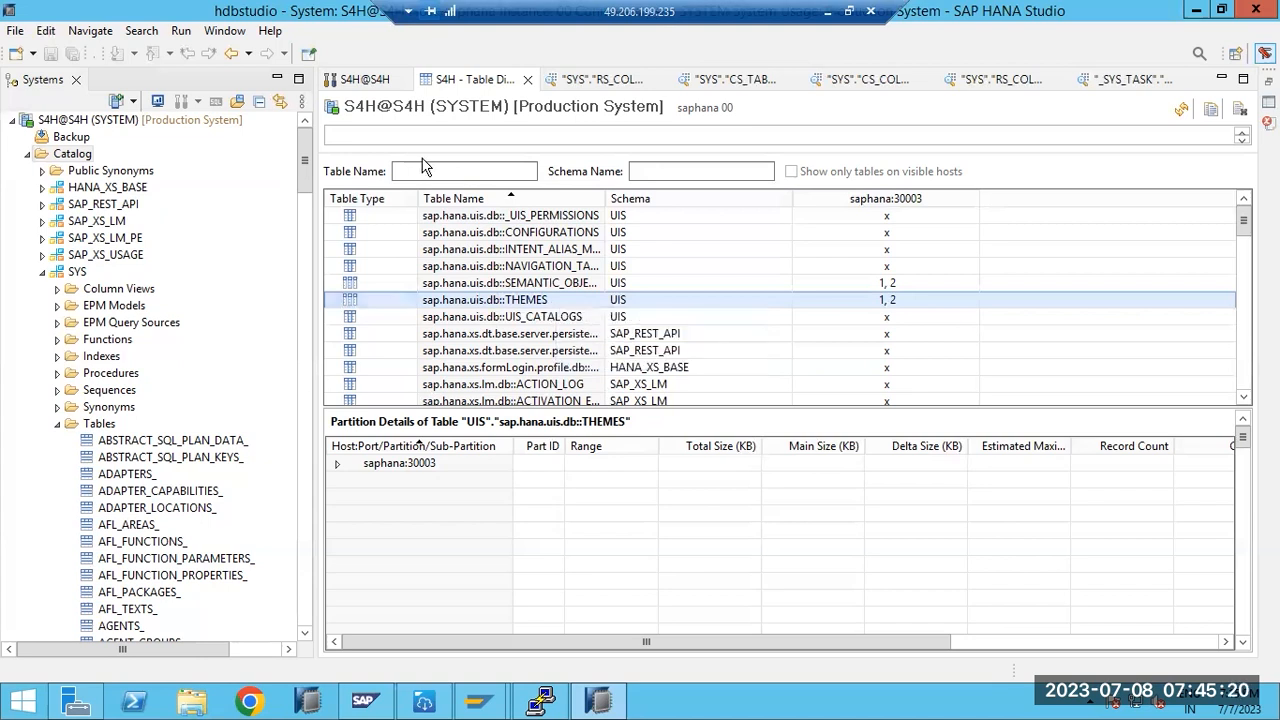
- Start partitioning INTENT_ALIAS_MAPPING, trying range then switching the first level back to hash
click(500, 249)
right_click(500, 245)
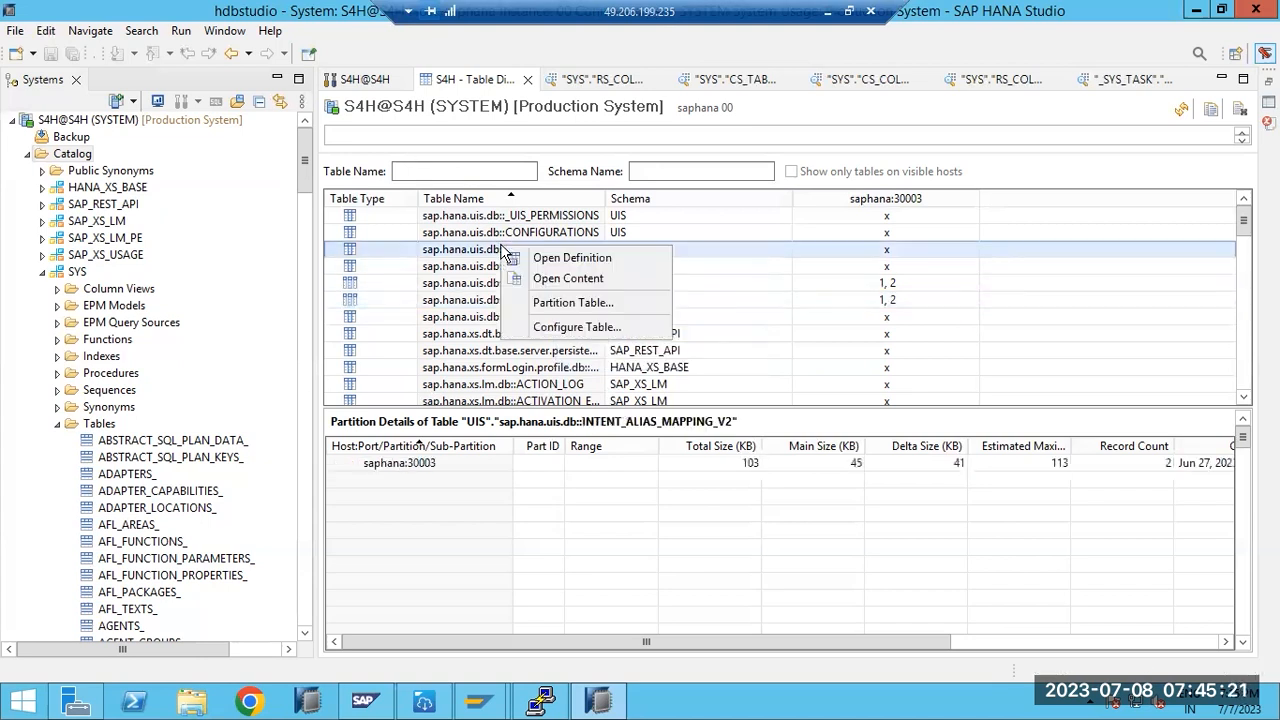
click(551, 303)
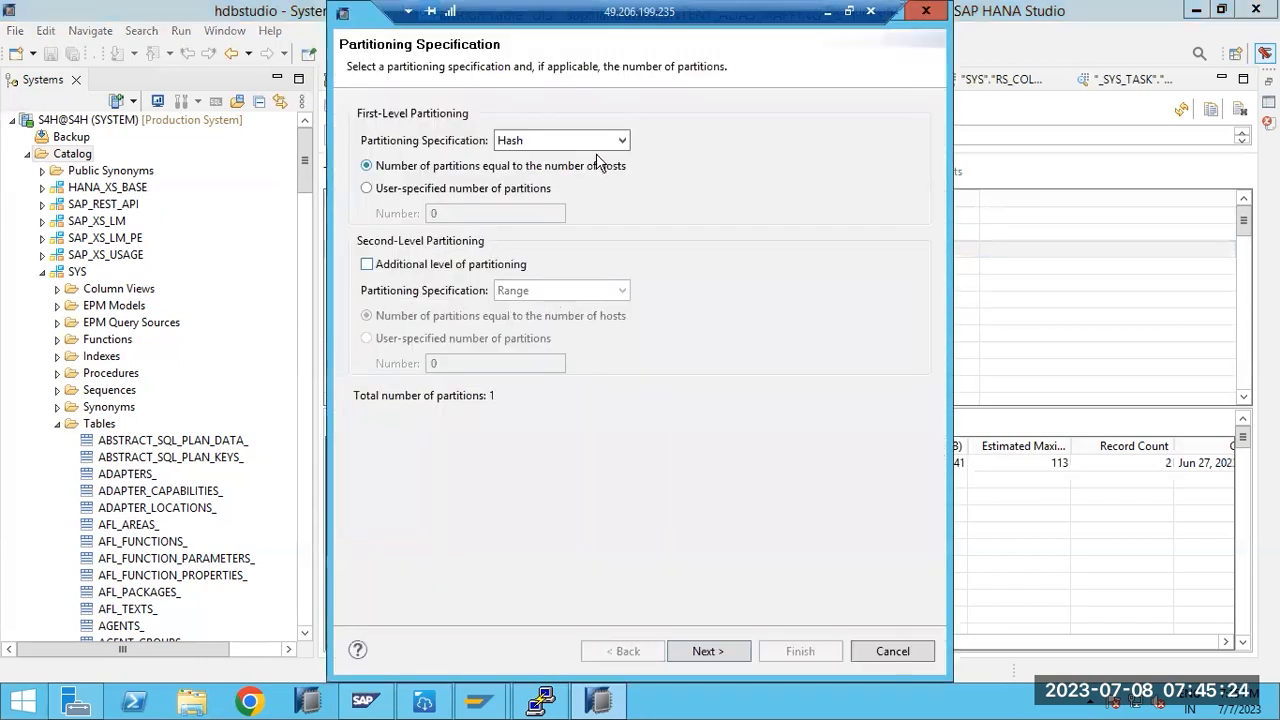
click(622, 143)
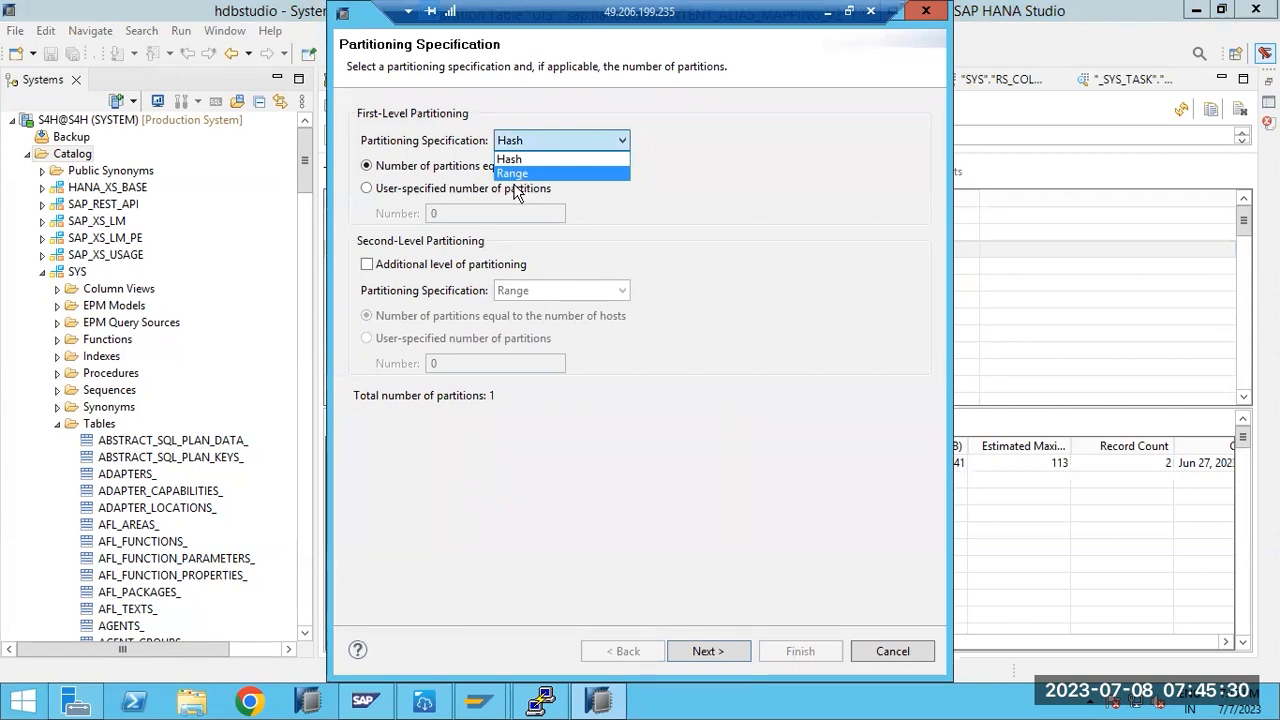
click(512, 176)
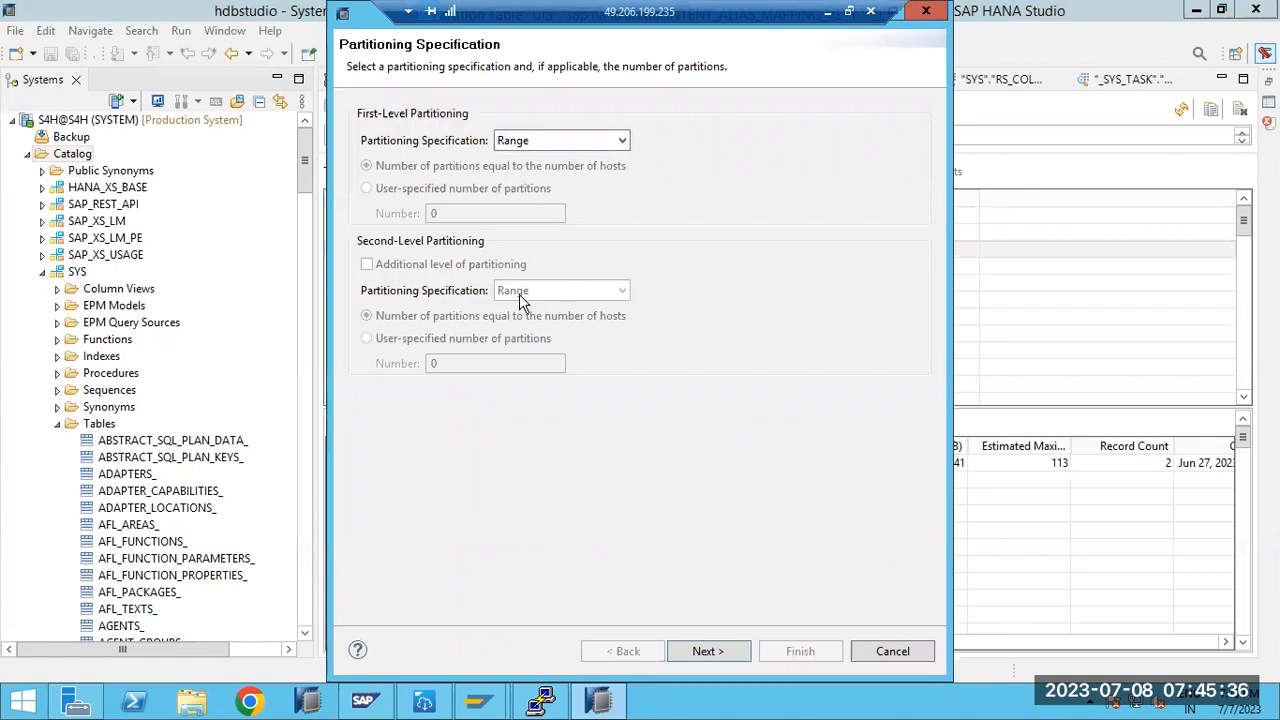
click(616, 142)
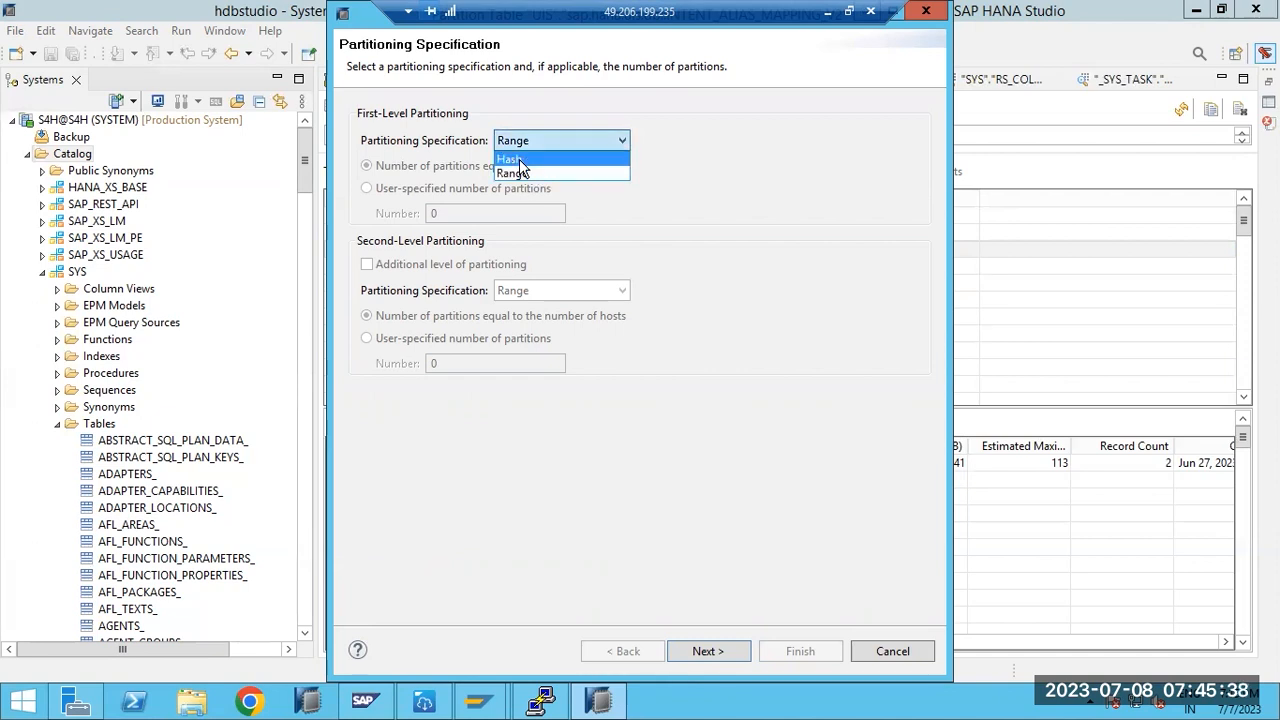
click(512, 160)
- Choose a user-specified partition count and add a second level, then cancel without applying
click(393, 192)
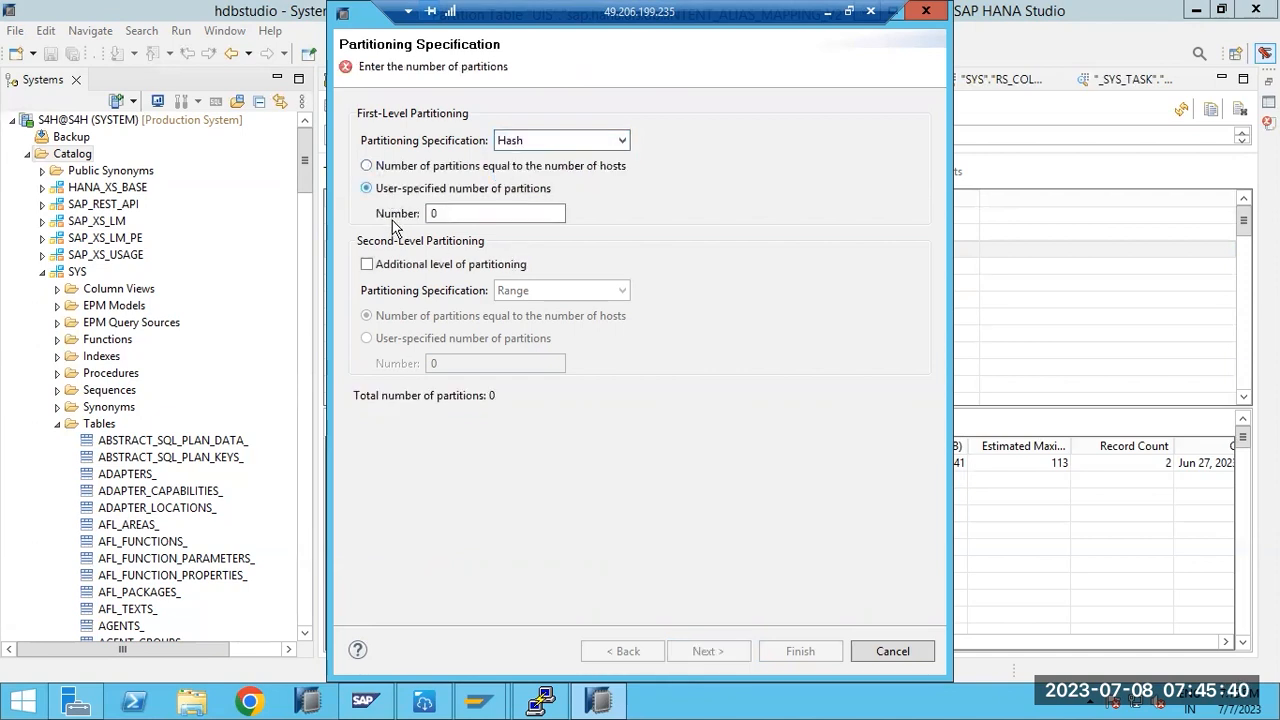
click(368, 265)
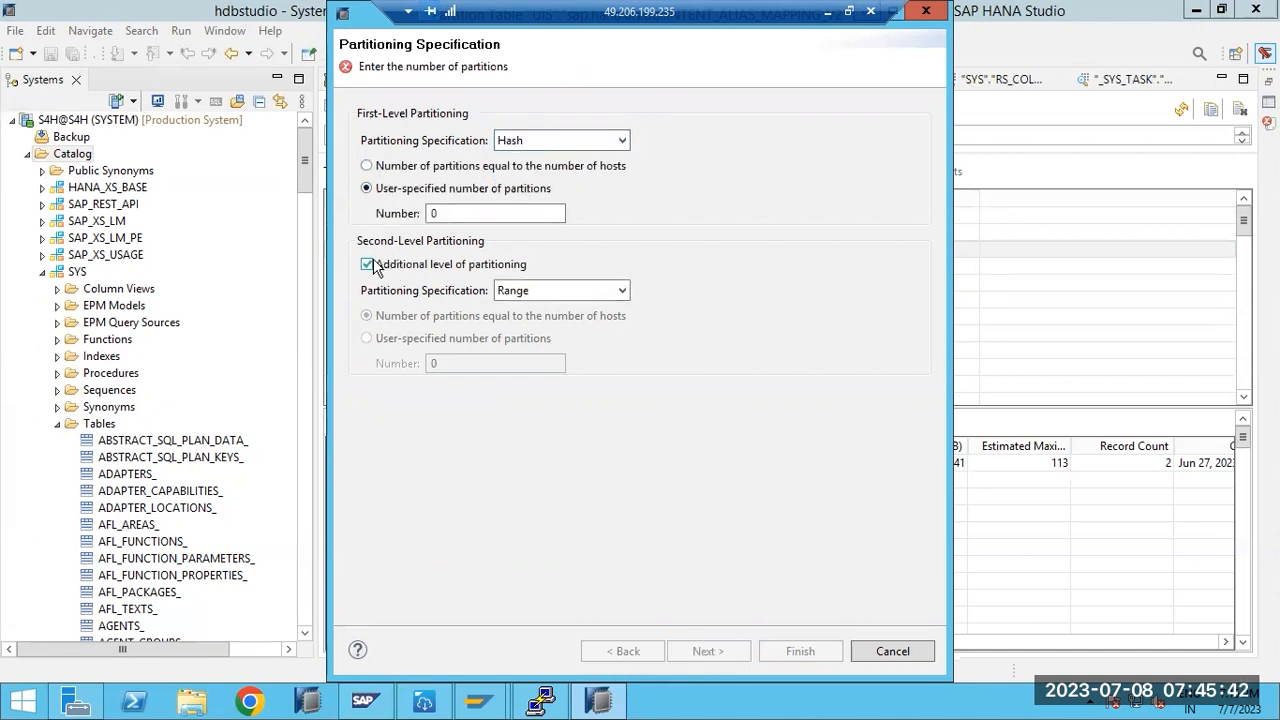
click(585, 290)
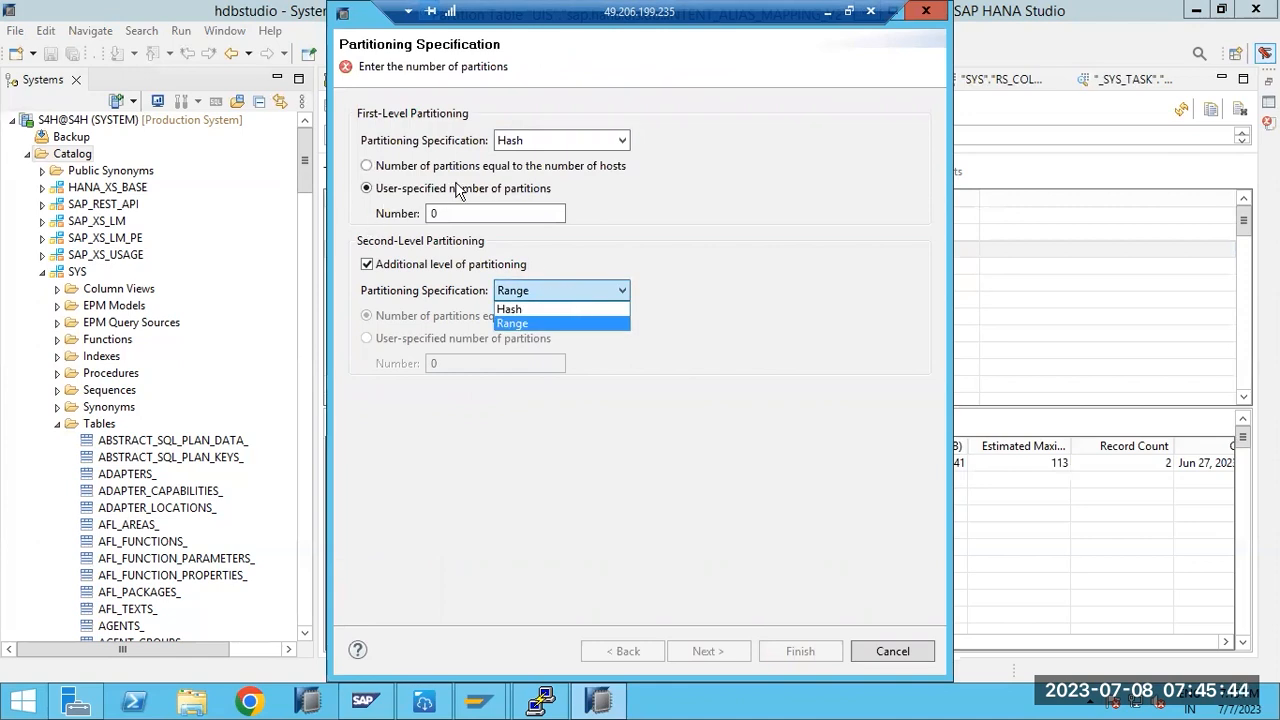
click(870, 658)
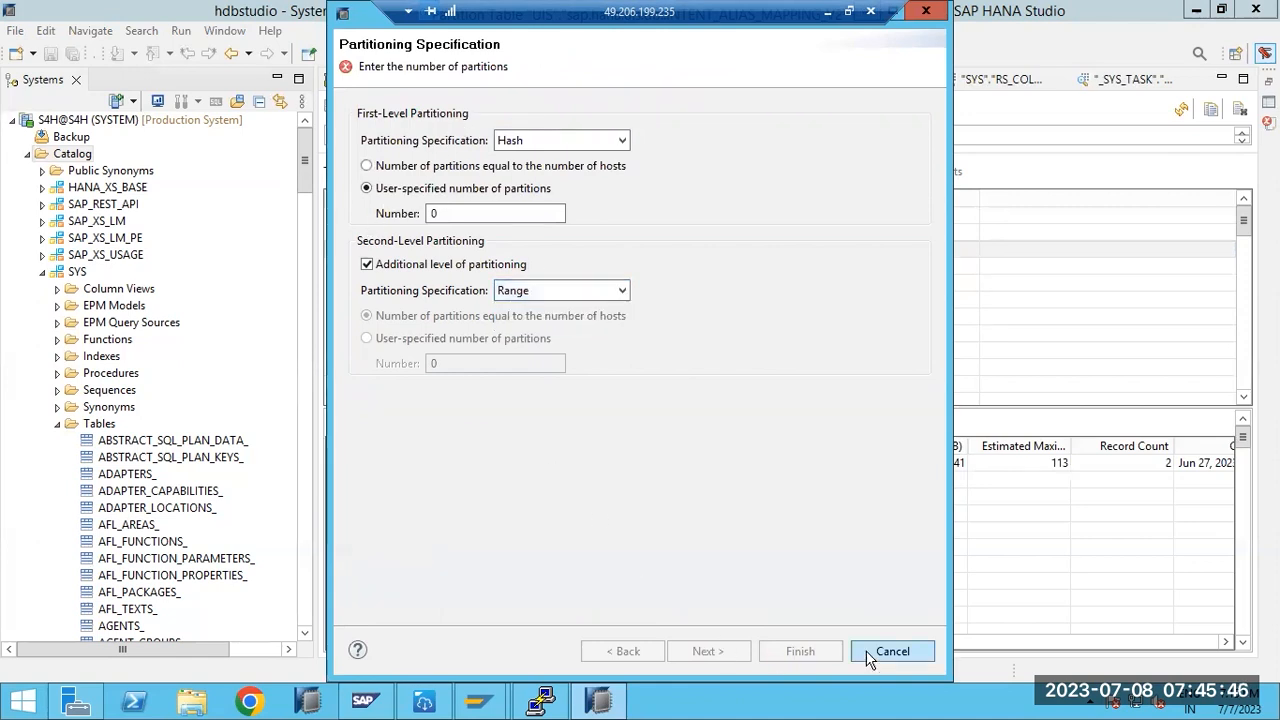
click(886, 651)
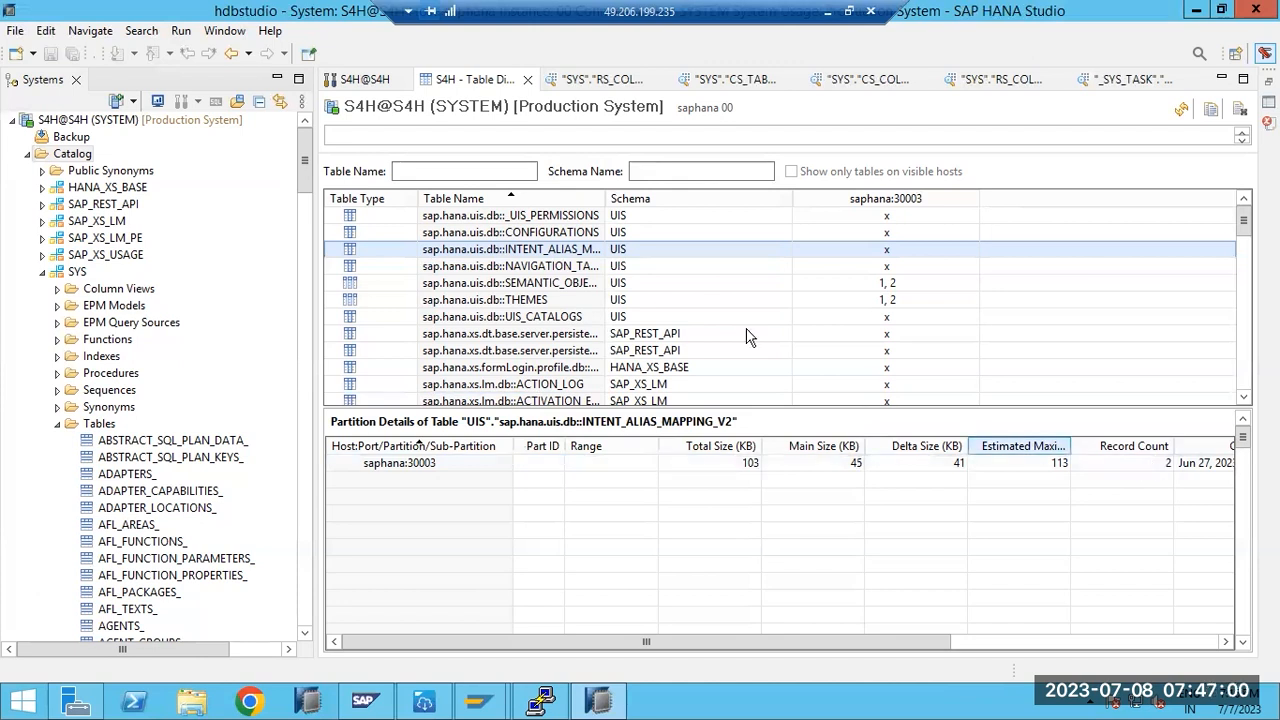
- Hash-partition INTENT_ALIAS_MAPPING_V2 on its ID column with the default partition count
right_click(533, 250)
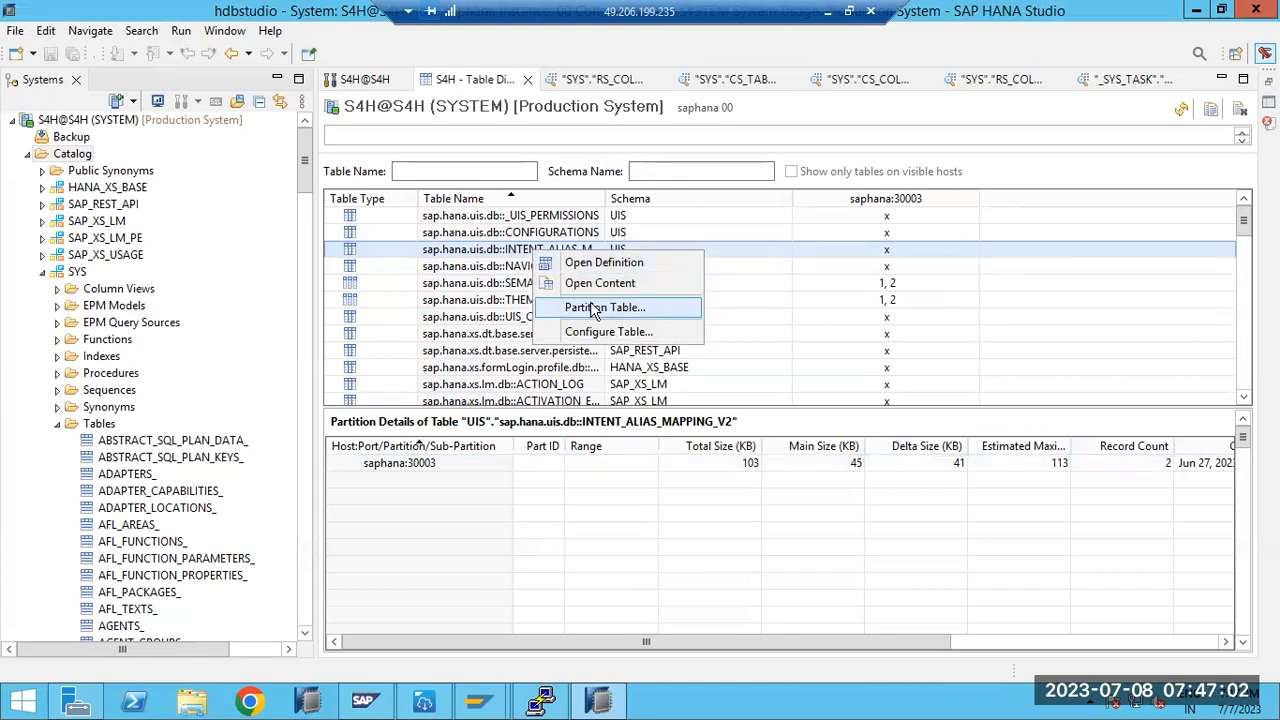
click(590, 307)
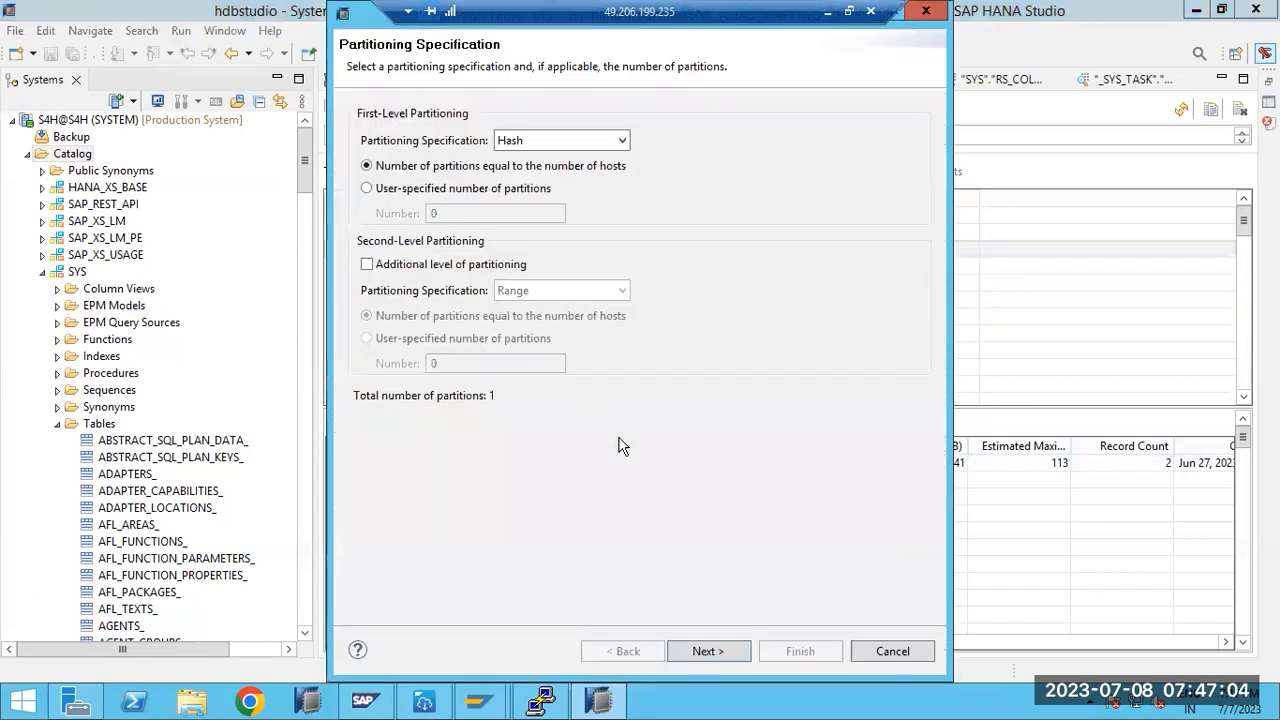
click(695, 650)
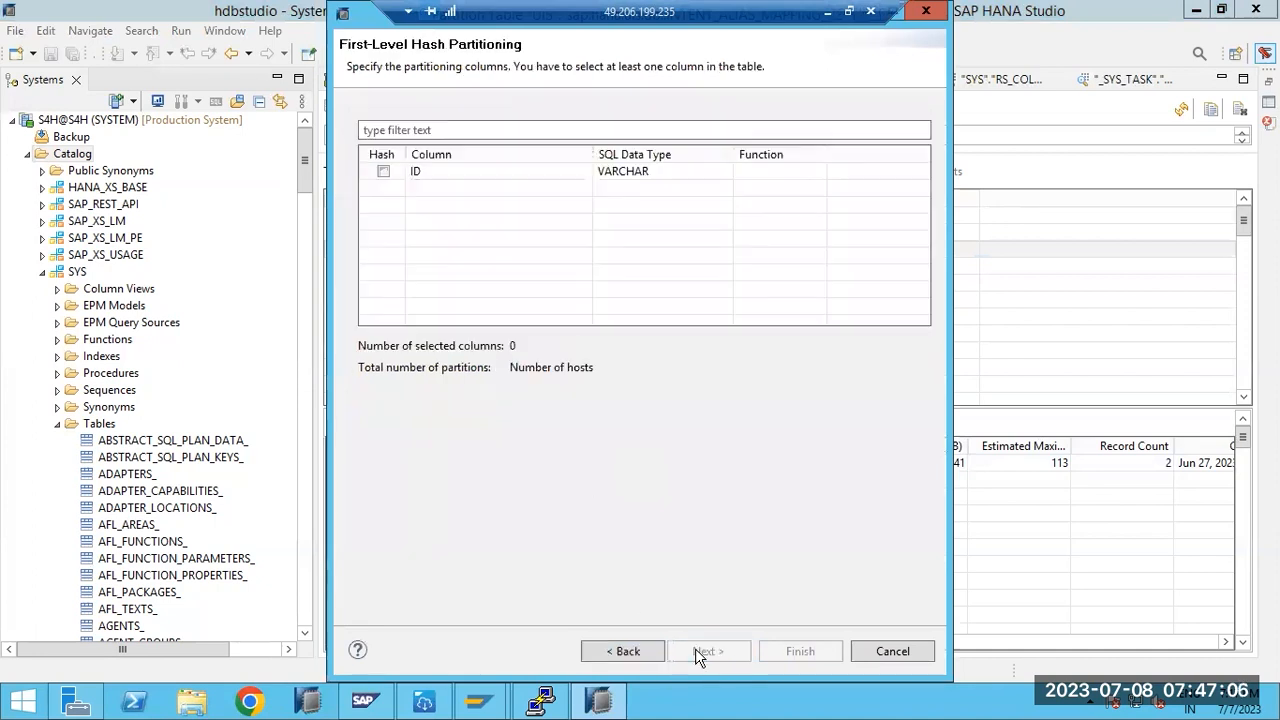
click(383, 172)
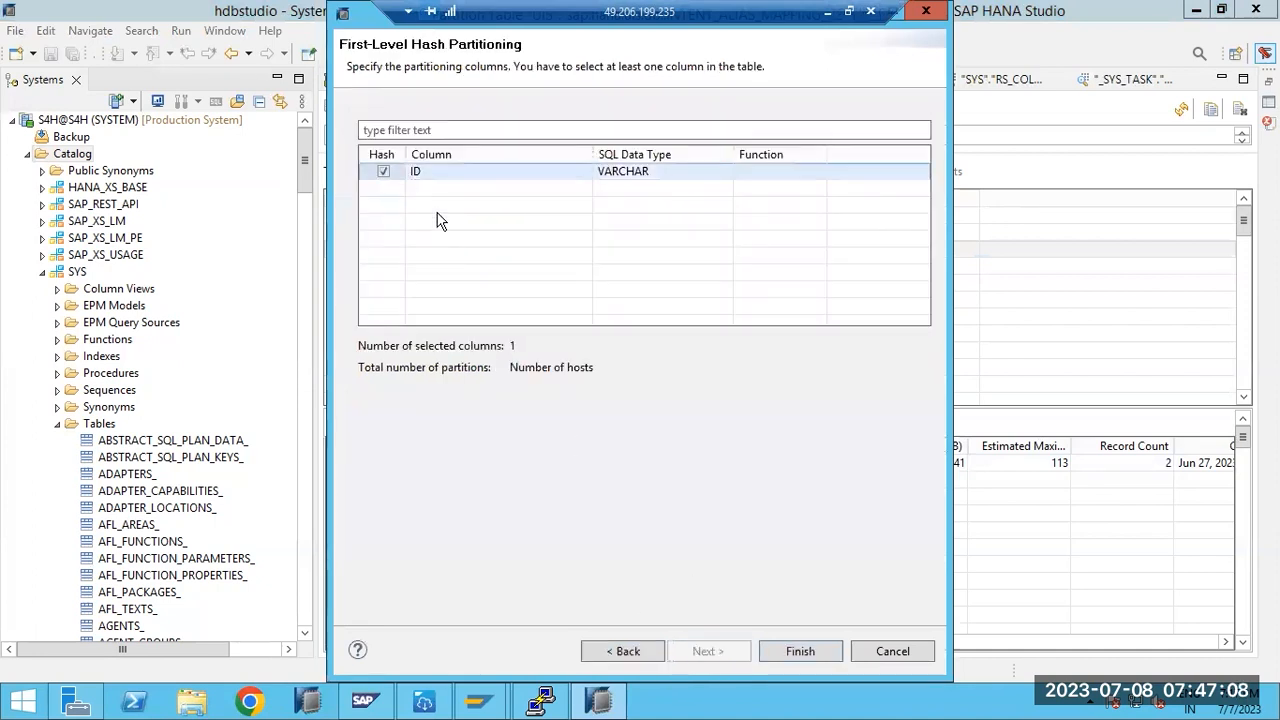
click(786, 648)
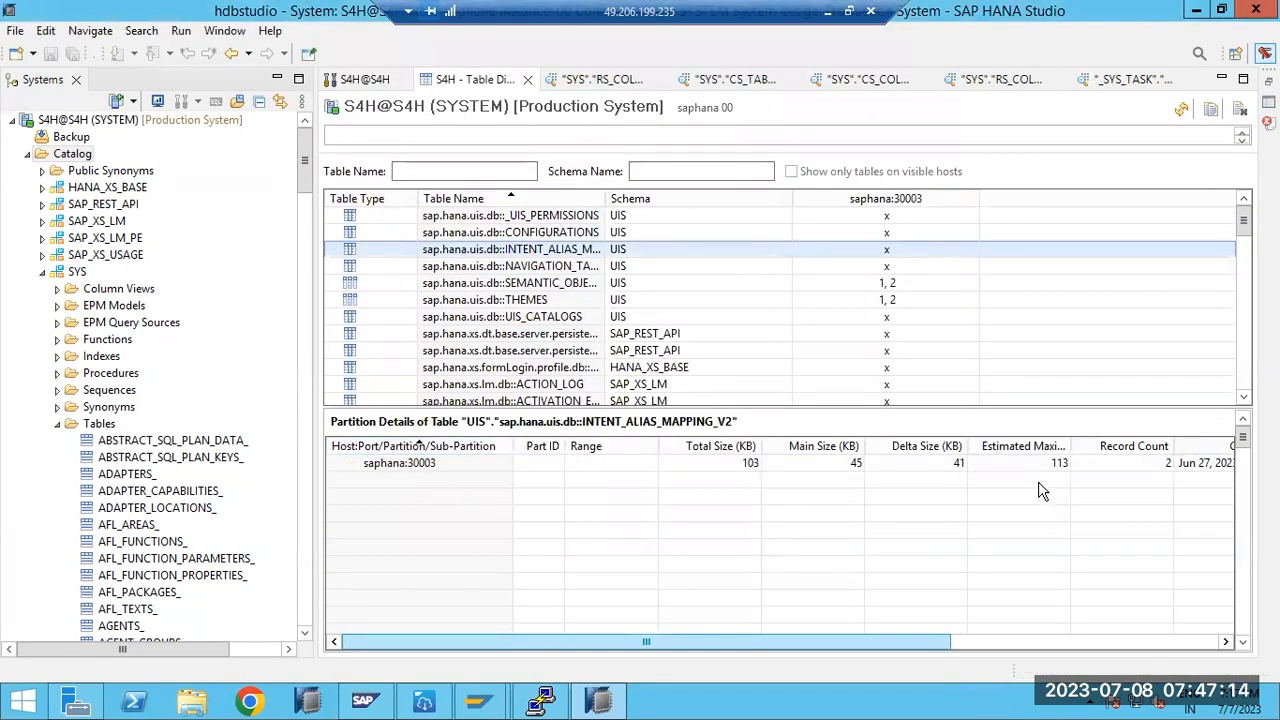
- Repartition INTENT_ALIAS_MAPPING_V2 into a user-specified 2 hash partitions on ID
right_click(448, 251)
click(490, 303)
click(378, 190)
double_click(448, 213)
text(2)
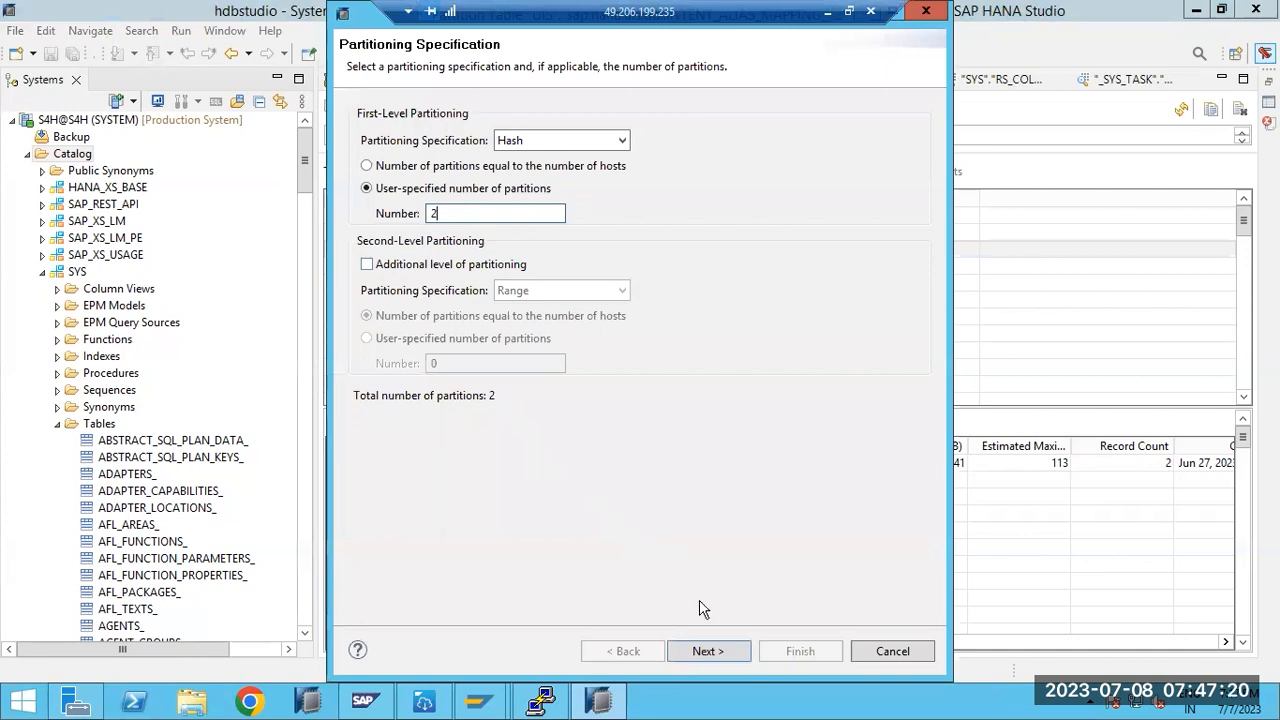
click(707, 651)
click(383, 171)
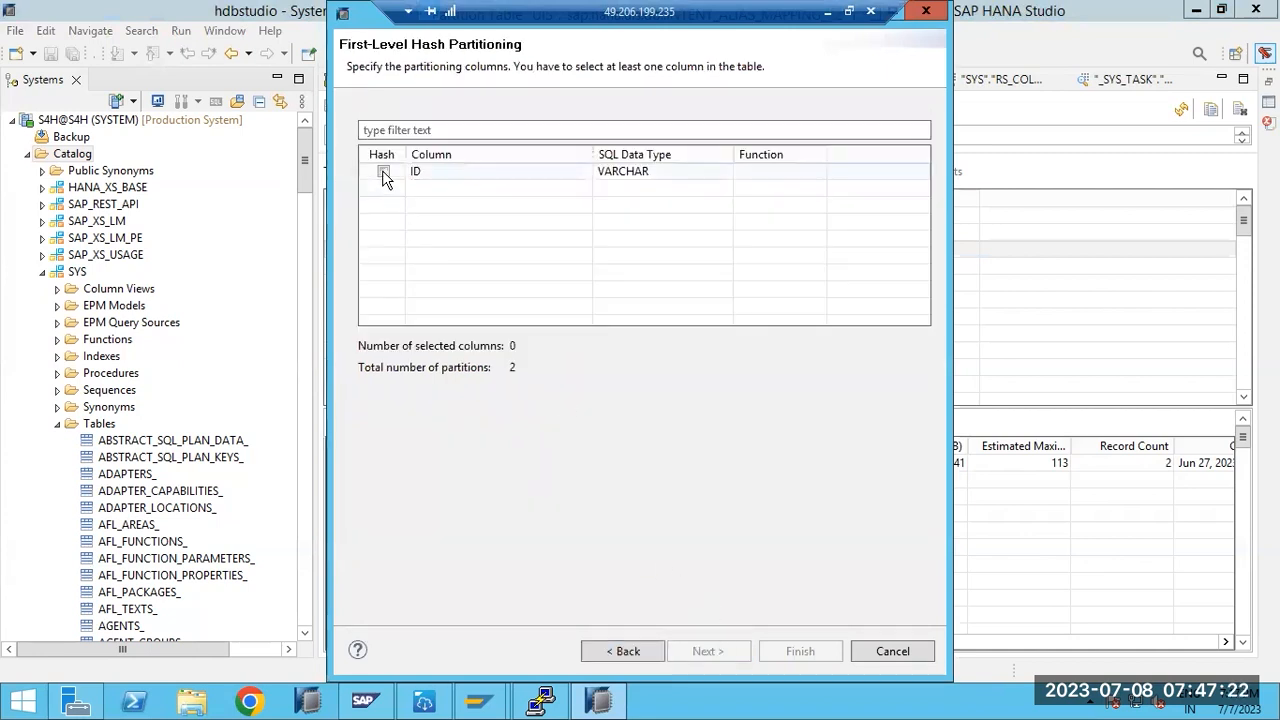
click(800, 650)
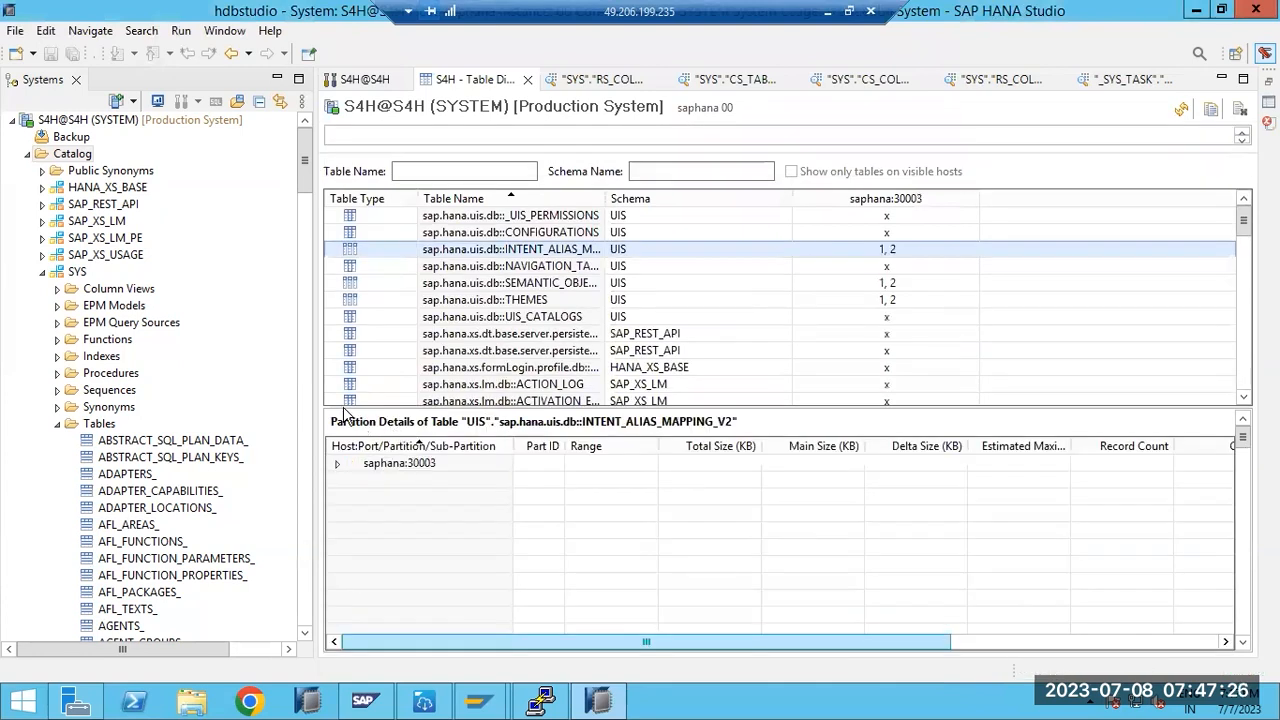
- Expand saphana:30003, inspect partitions 1 and 2 (1 record each), and view the table's actions
click(338, 464)
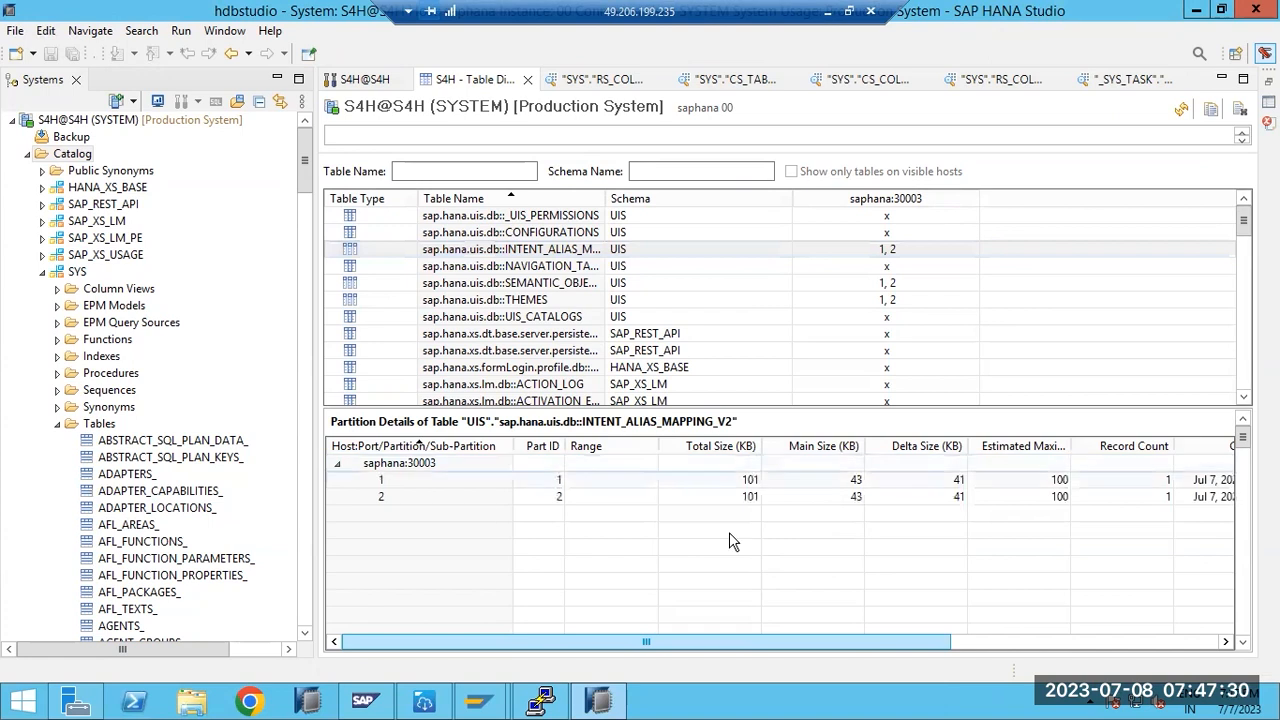
click(1149, 484)
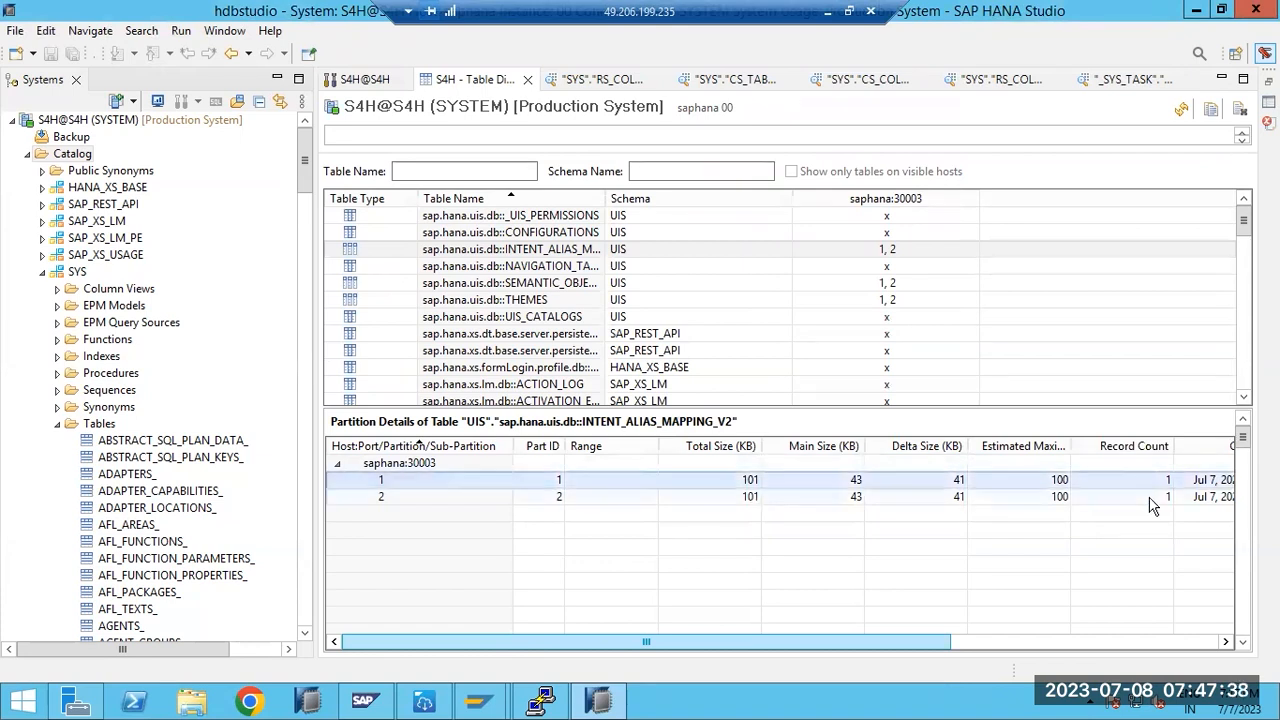
click(1150, 498)
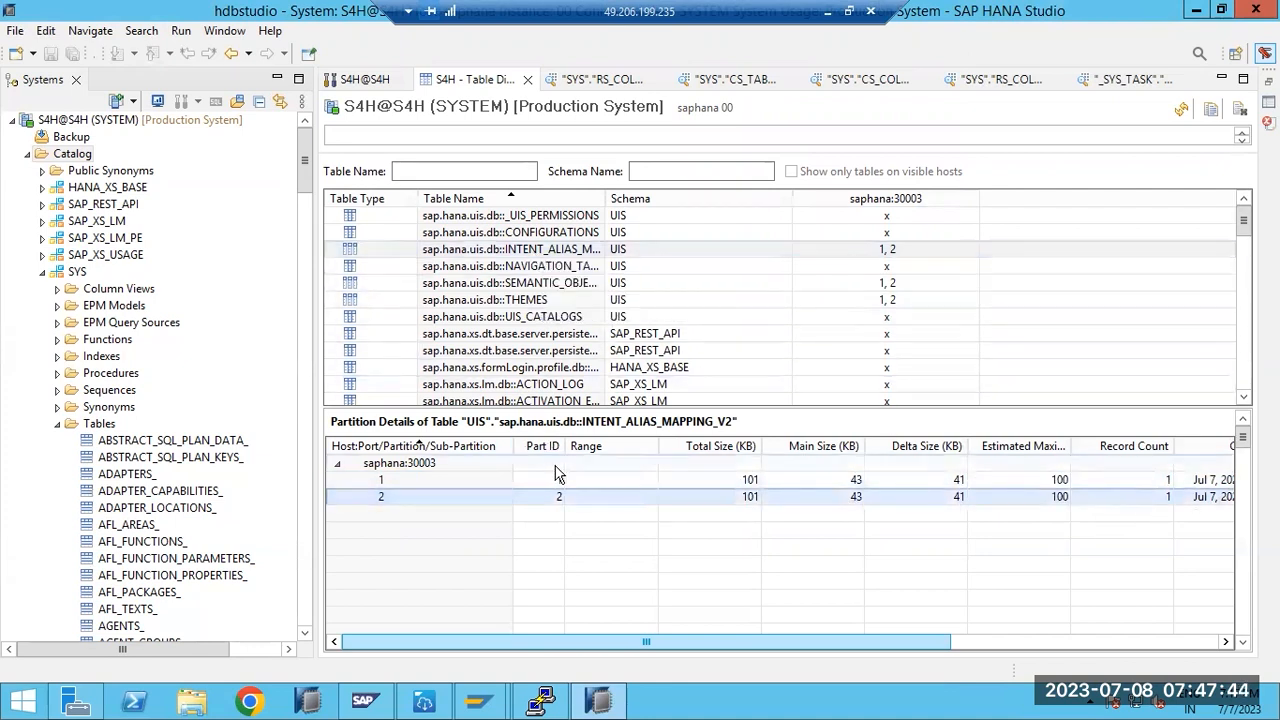
right_click(484, 253)
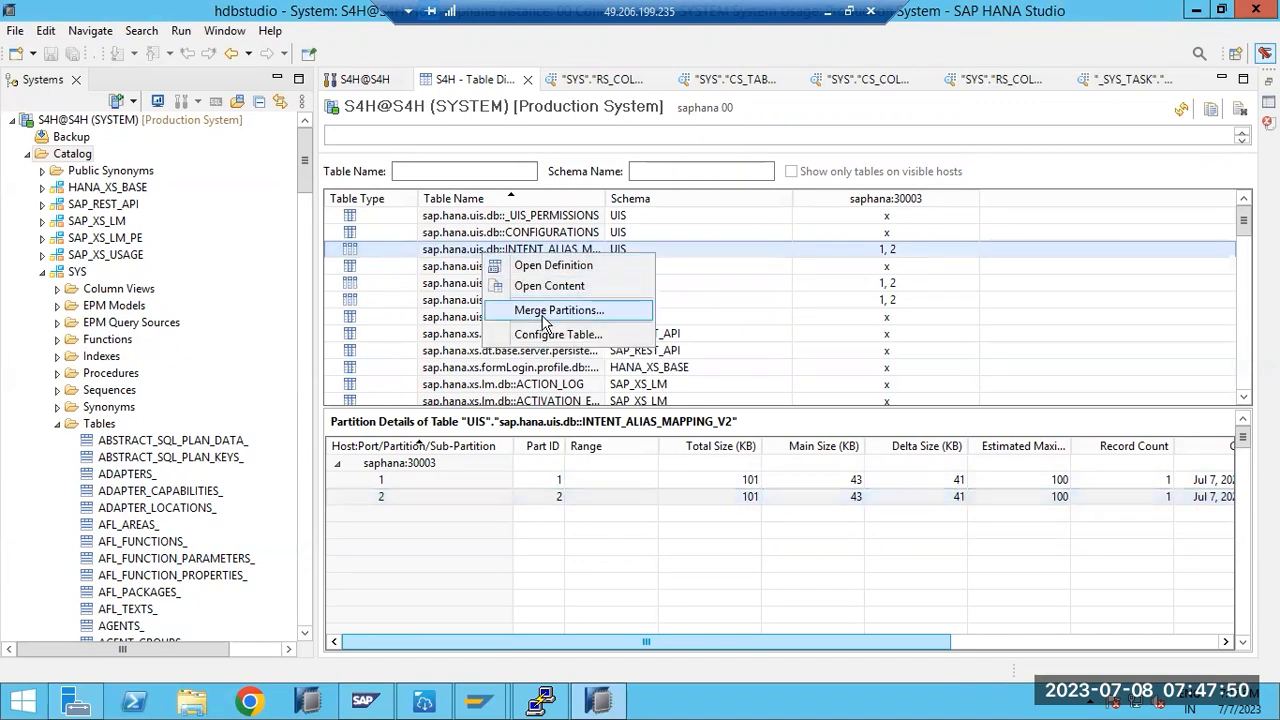
- Preview SYS.AFL_AREAS_ data, showing 4 rows: ERPA, AFLPAL, OFL_AREA and AFLBFL
click(148, 530)
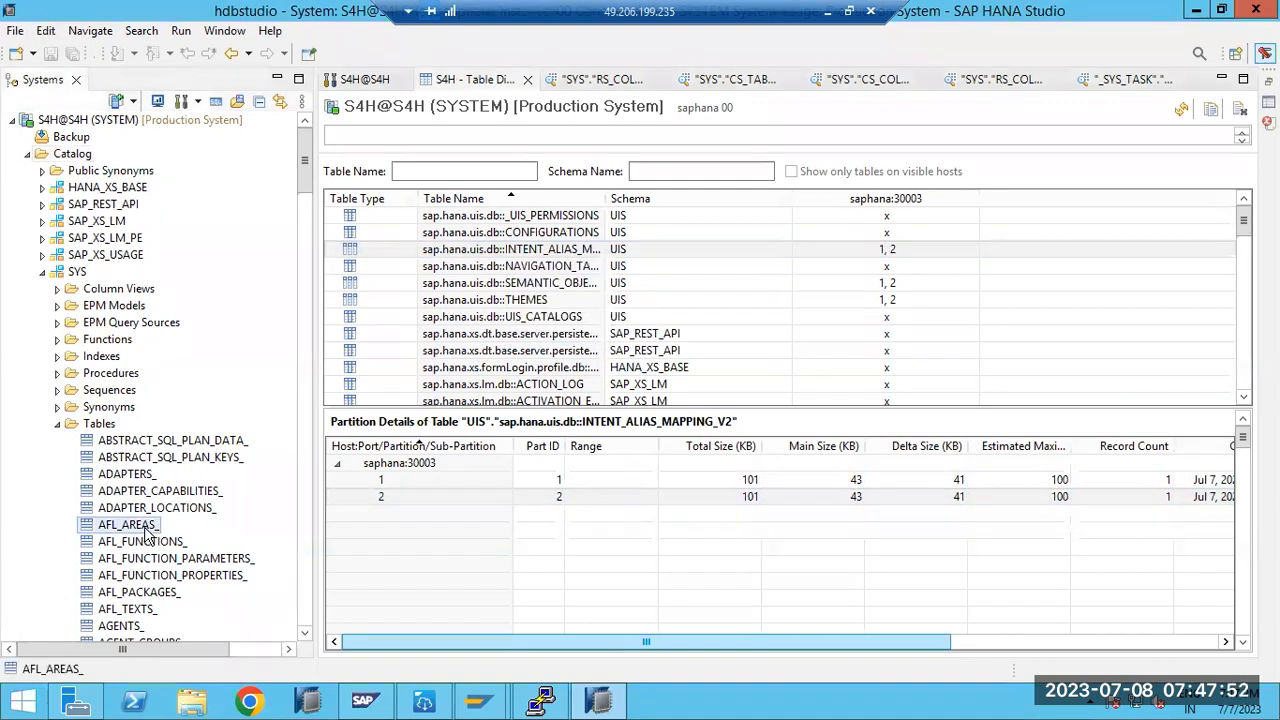
right_click(148, 532)
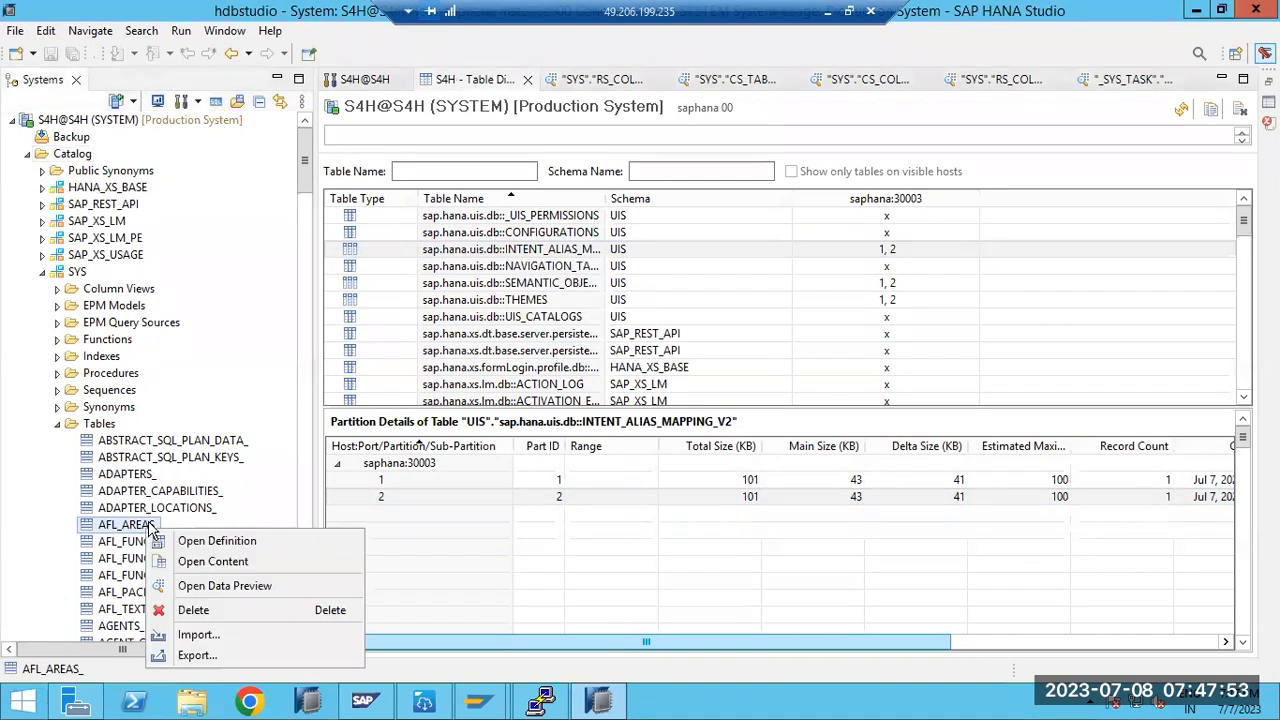
click(210, 585)
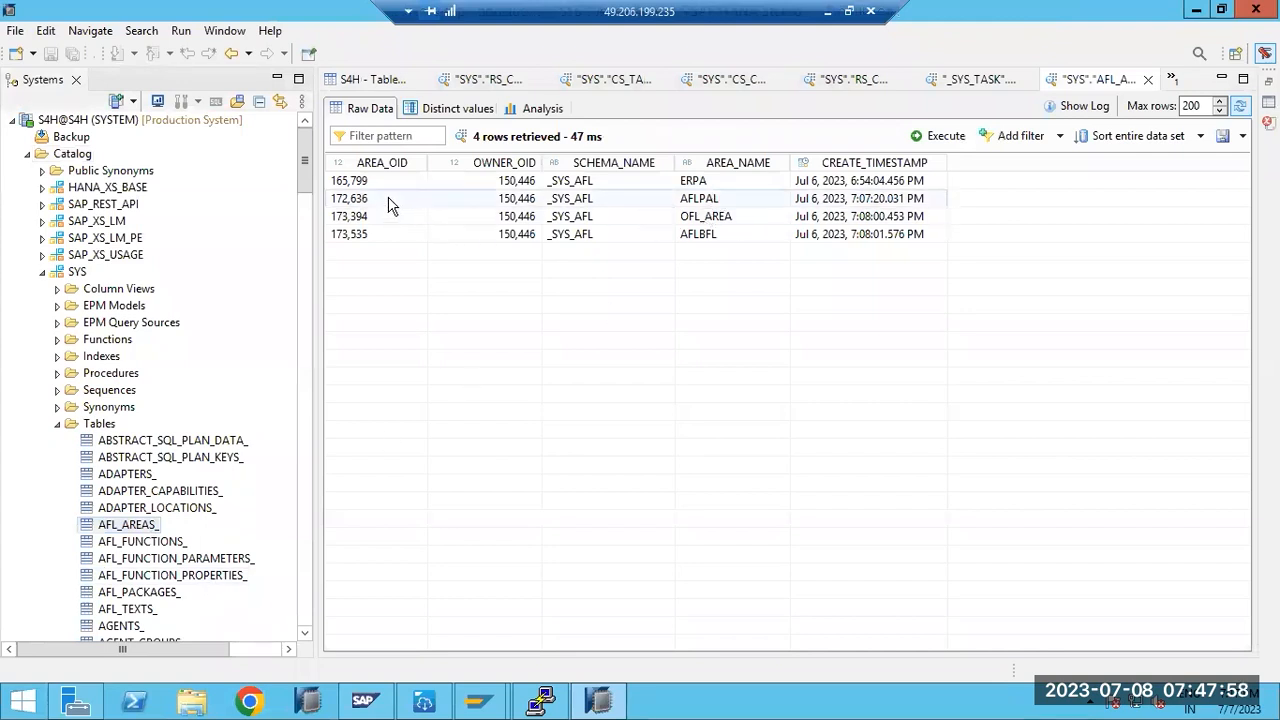
- Scroll down the SYS tables list and select REMOTE_COLUMNS_
click(140, 575)
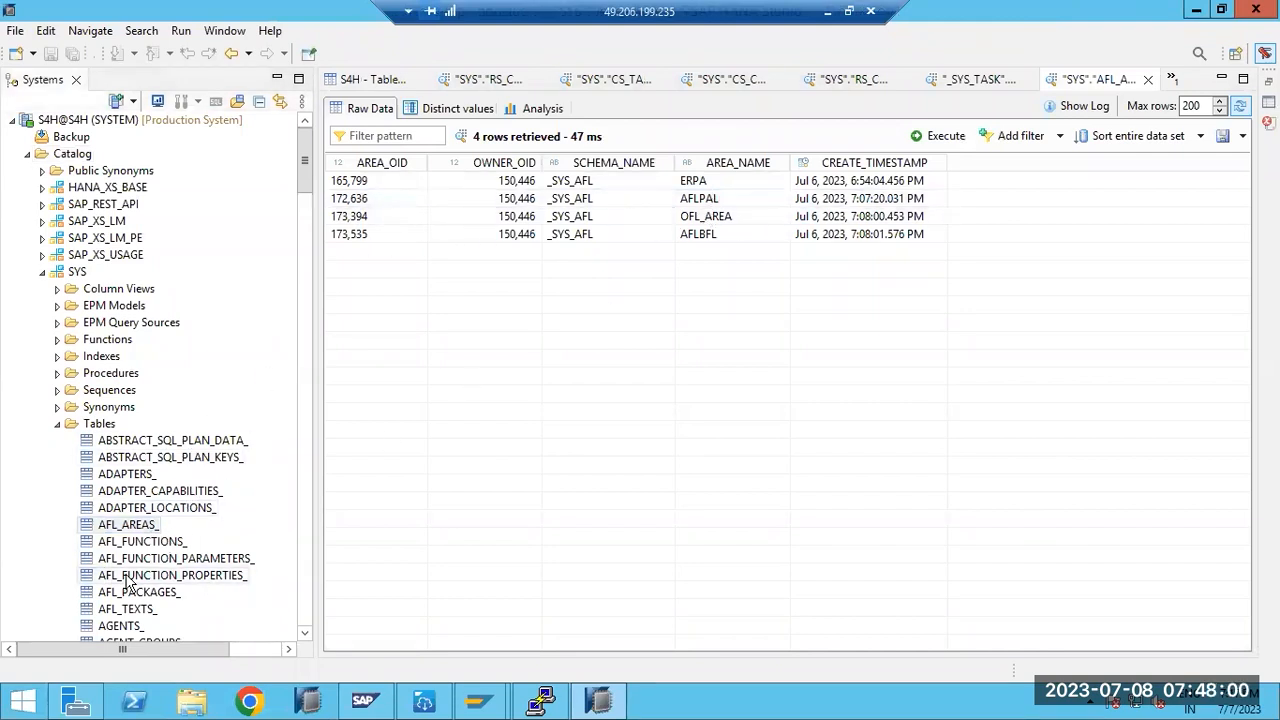
scroll(133, 572, down, 15)
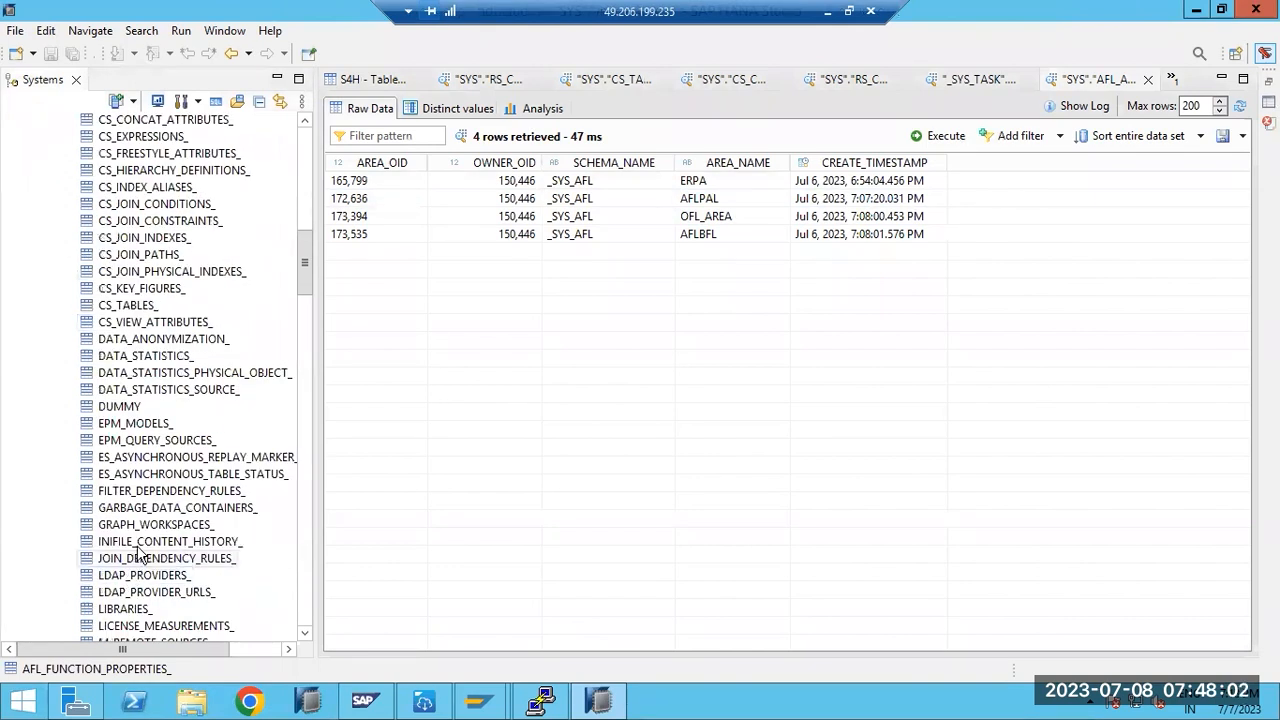
scroll(145, 497, down, 17)
scroll(145, 490, down, 13)
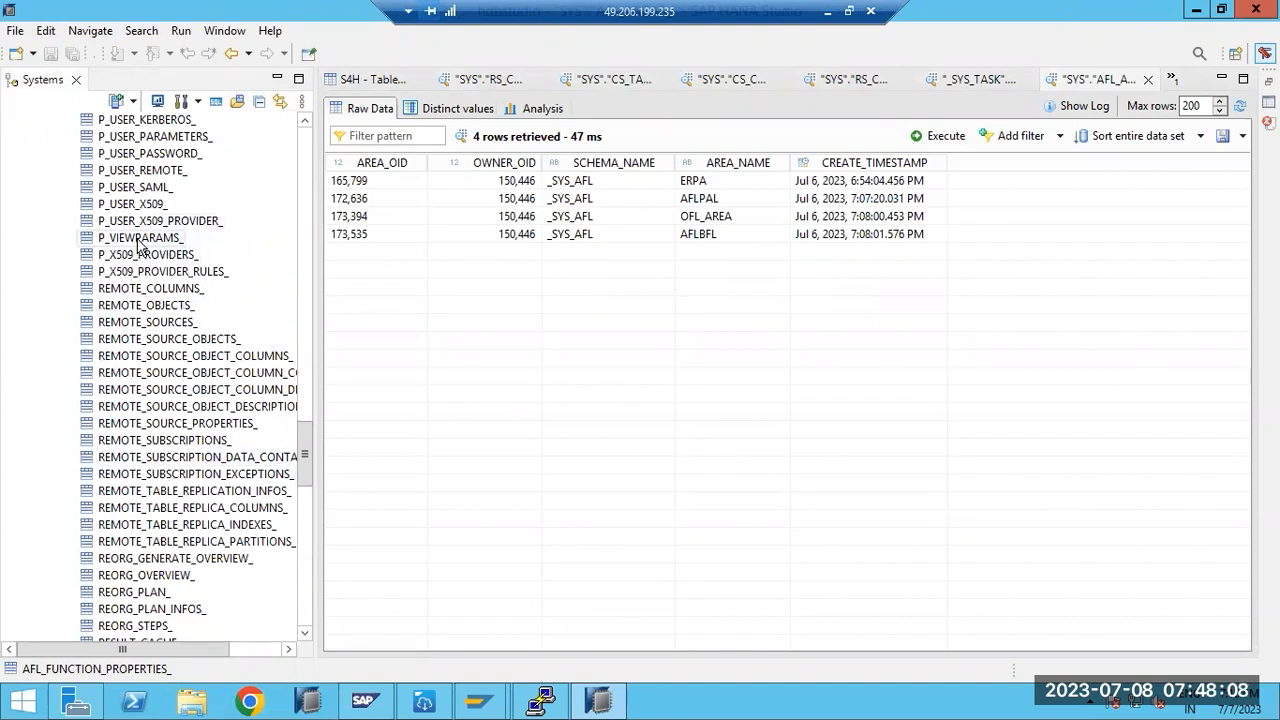
click(172, 291)
- Open a raw-data preview of SYS.REMOTE_COLUMNS_, which retrieves no rows
right_click(172, 291)
click(259, 350)
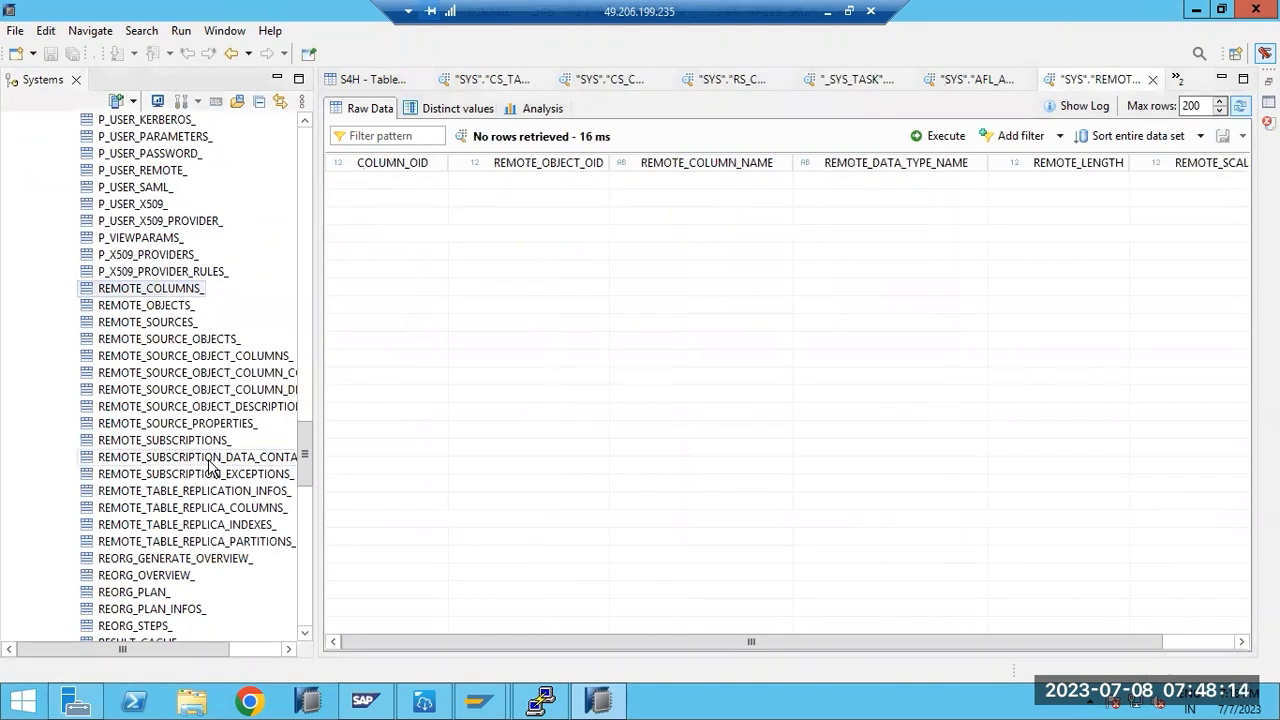
click(172, 558)
- Browse the SYS tables list, then collapse and re-expand the SYS schema
scroll(172, 560, down, 5)
scroll(172, 560, down, 13)
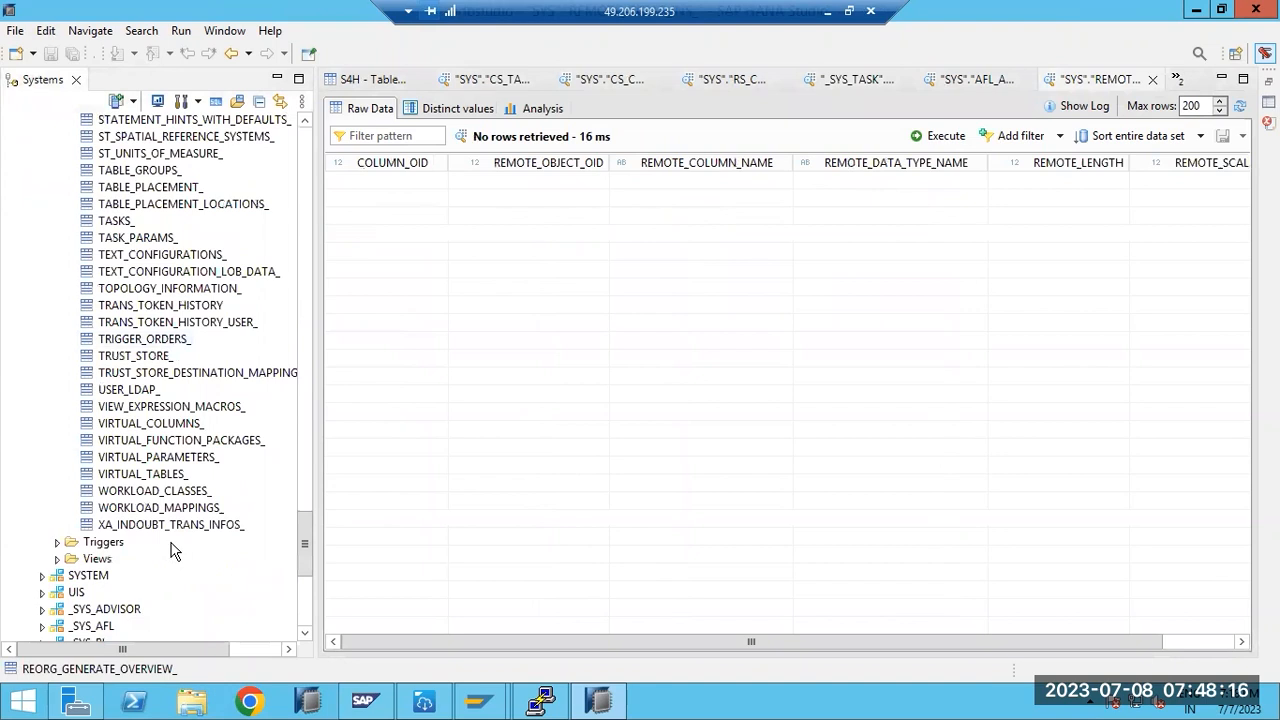
scroll(172, 534, up, 6)
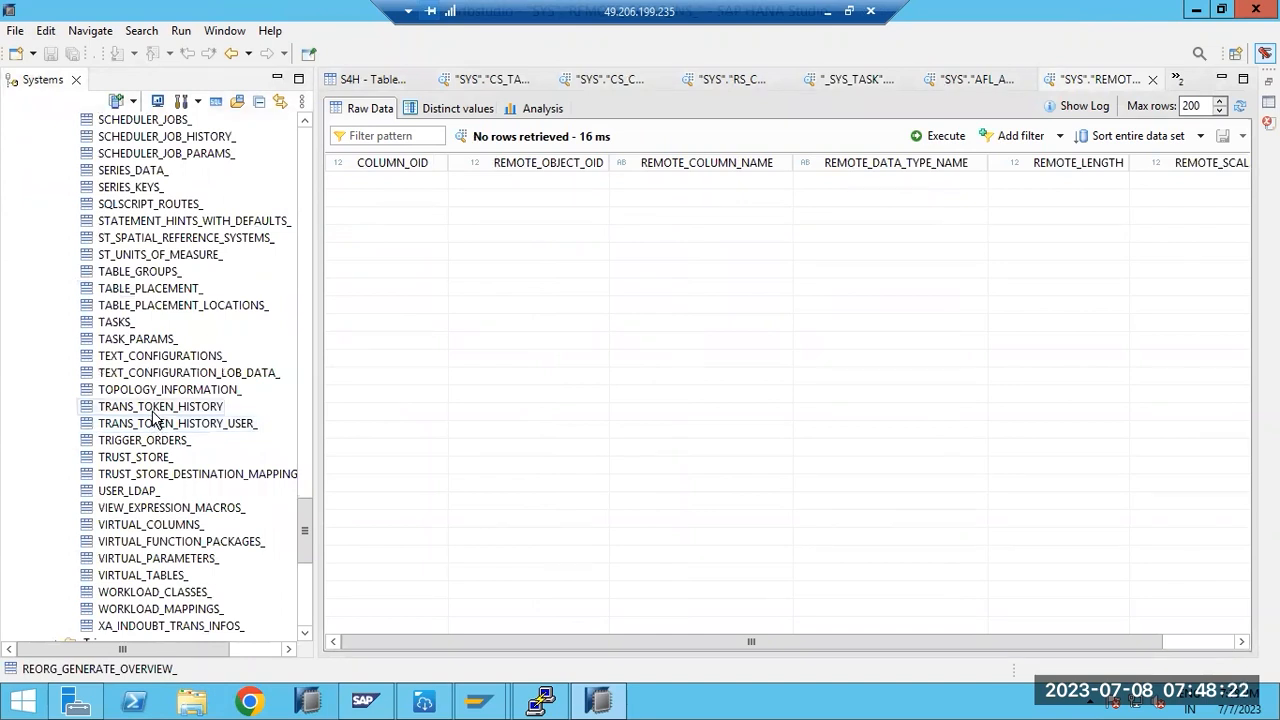
scroll(153, 418, down, 4)
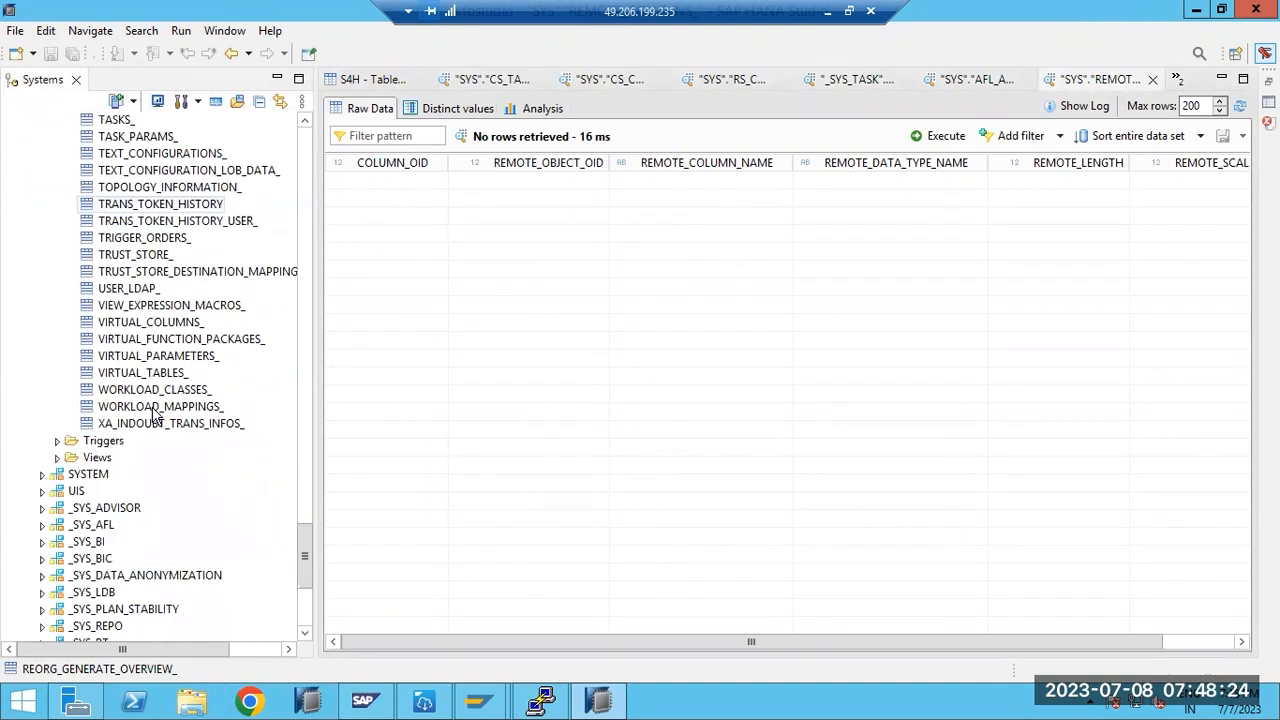
scroll(158, 410, up, 4)
scroll(158, 410, up, 9)
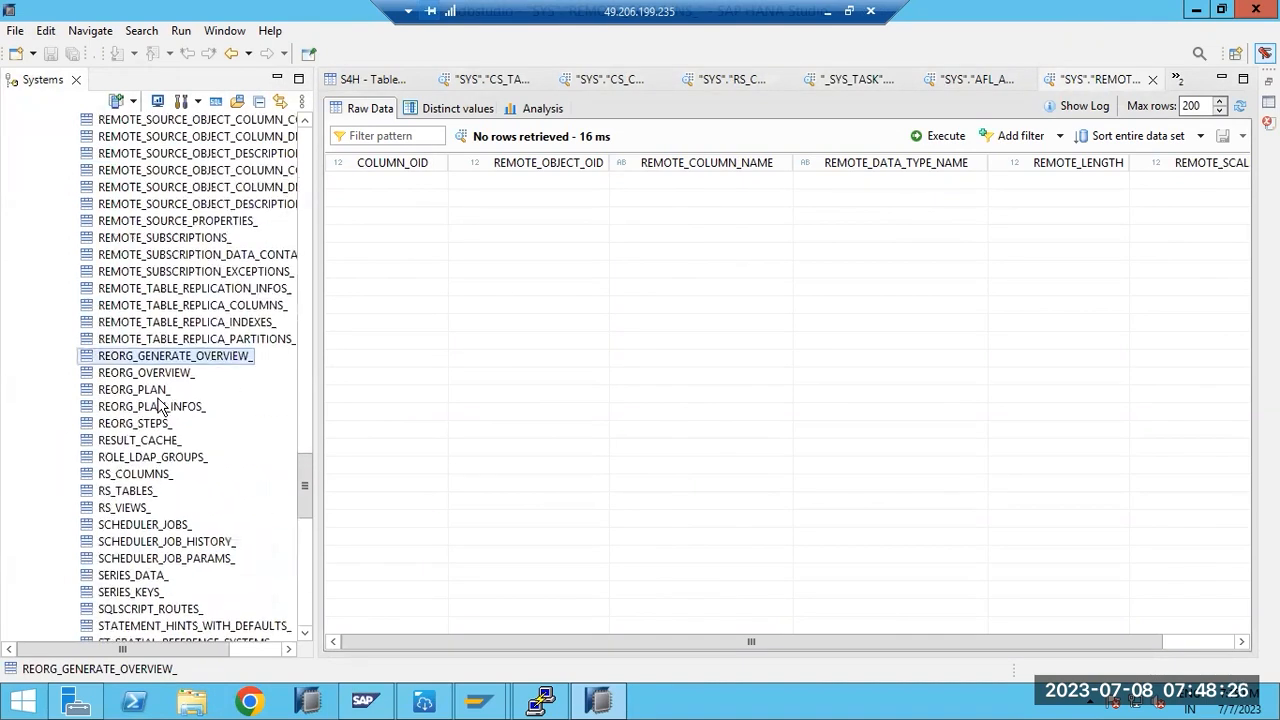
scroll(158, 410, up, 6)
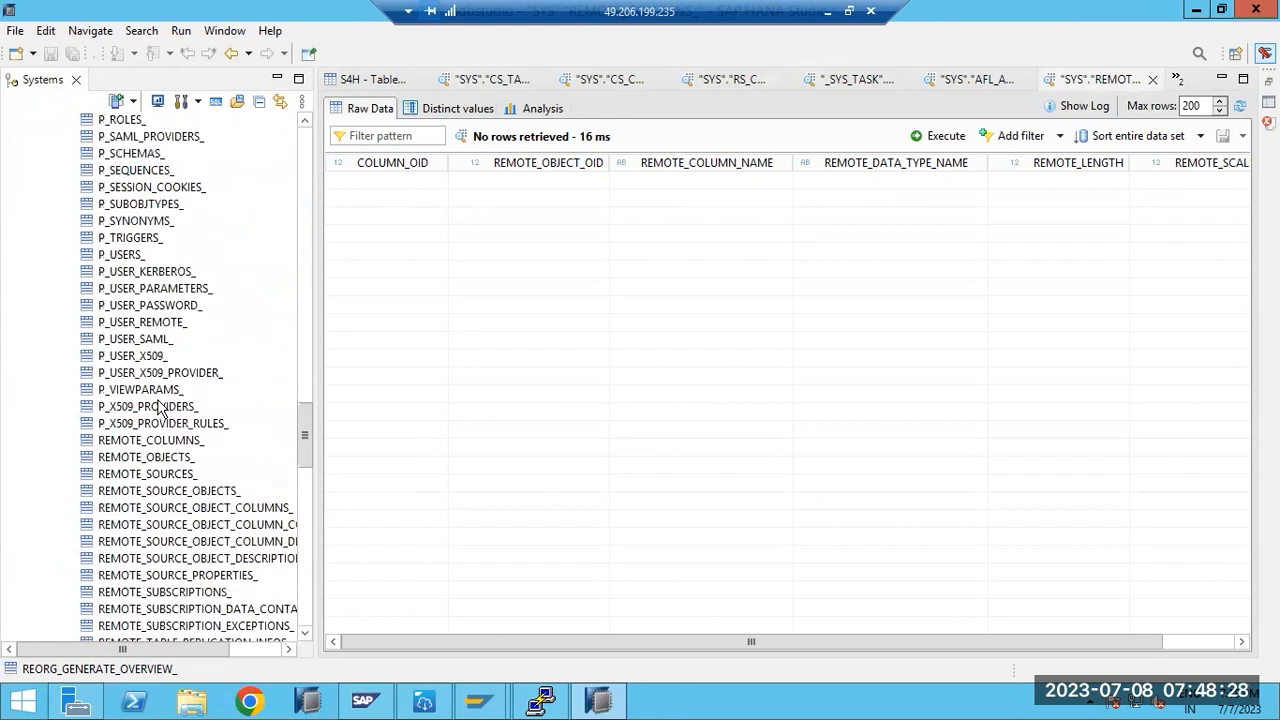
scroll(158, 410, up, 3)
scroll(160, 407, up, 7)
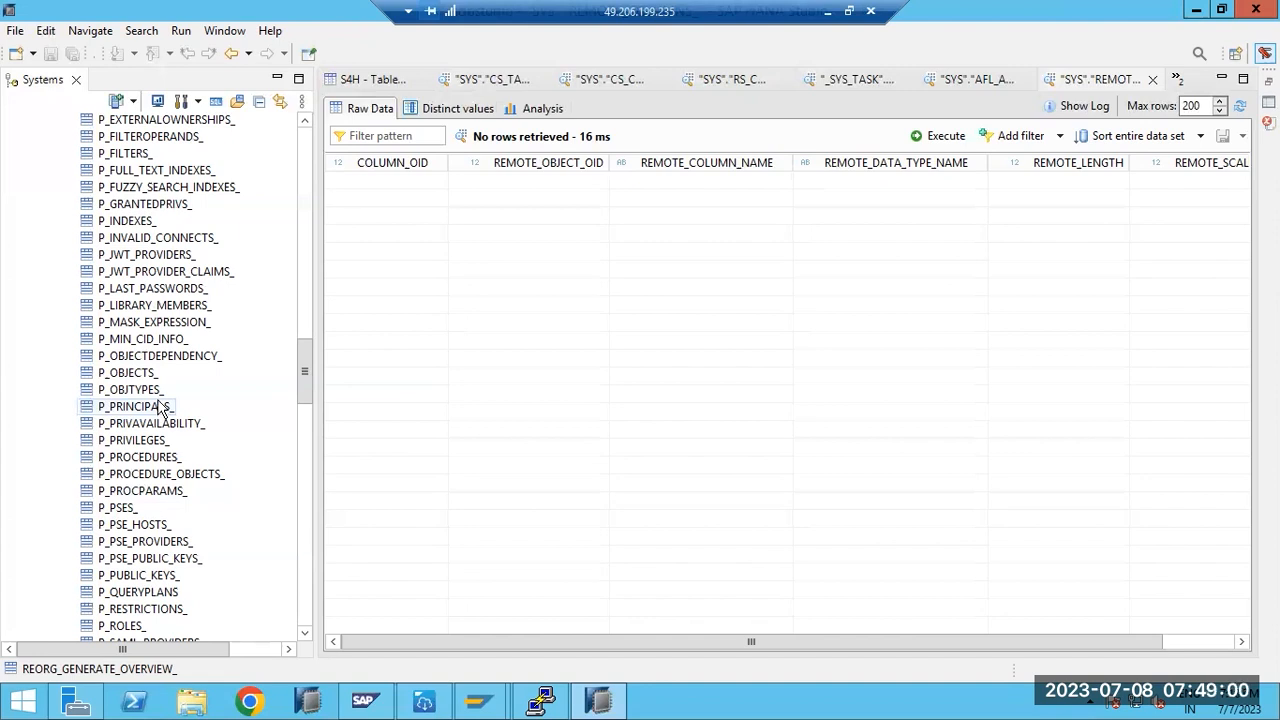
scroll(155, 410, up, 4)
scroll(155, 408, up, 20)
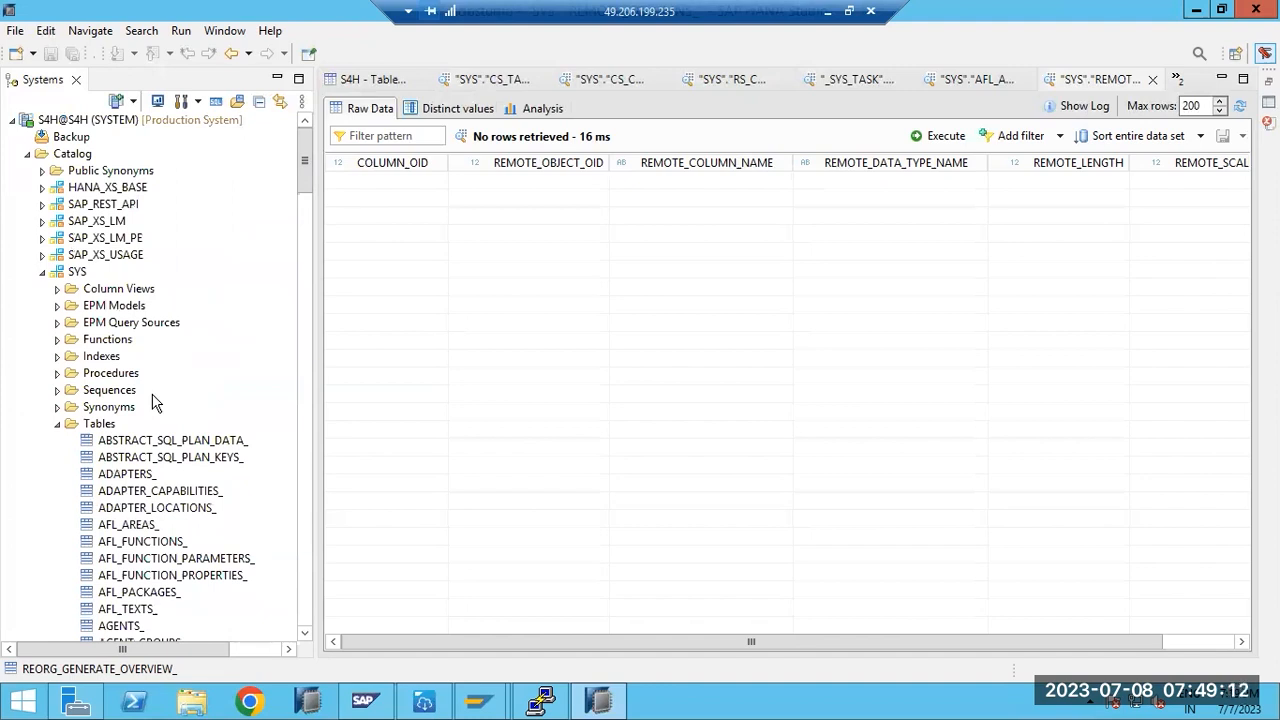
click(42, 273)
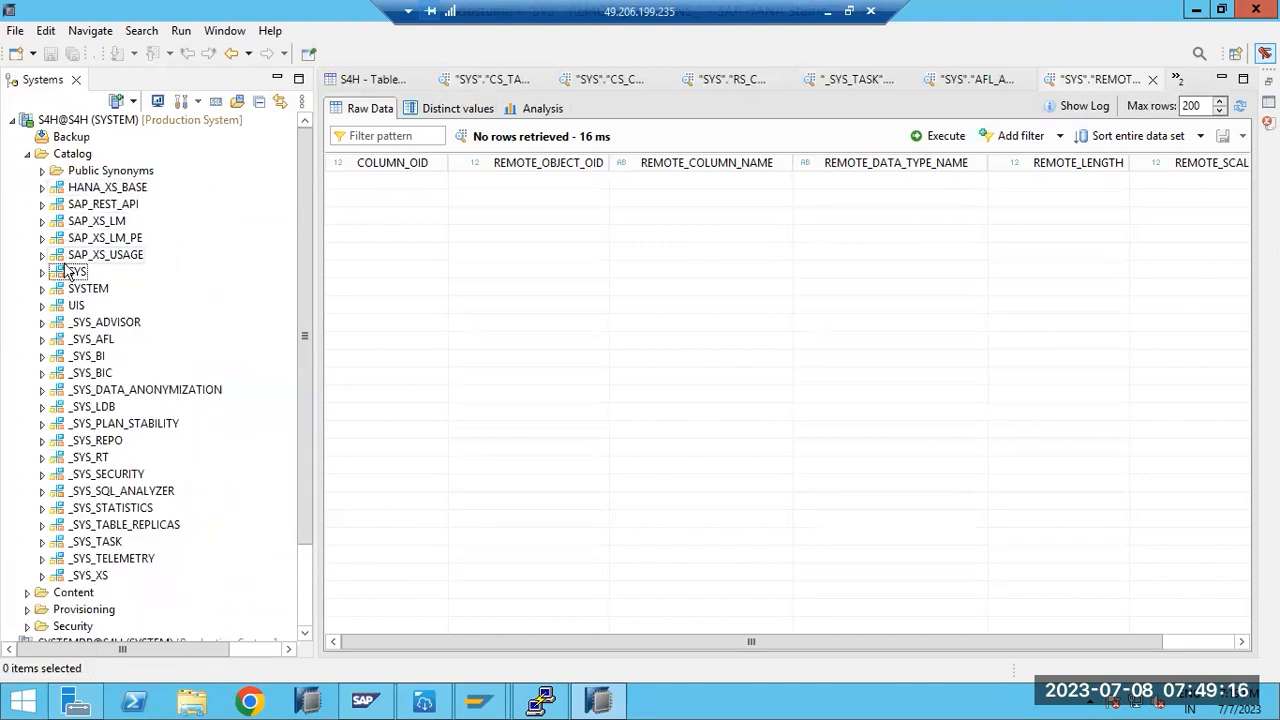
click(42, 273)
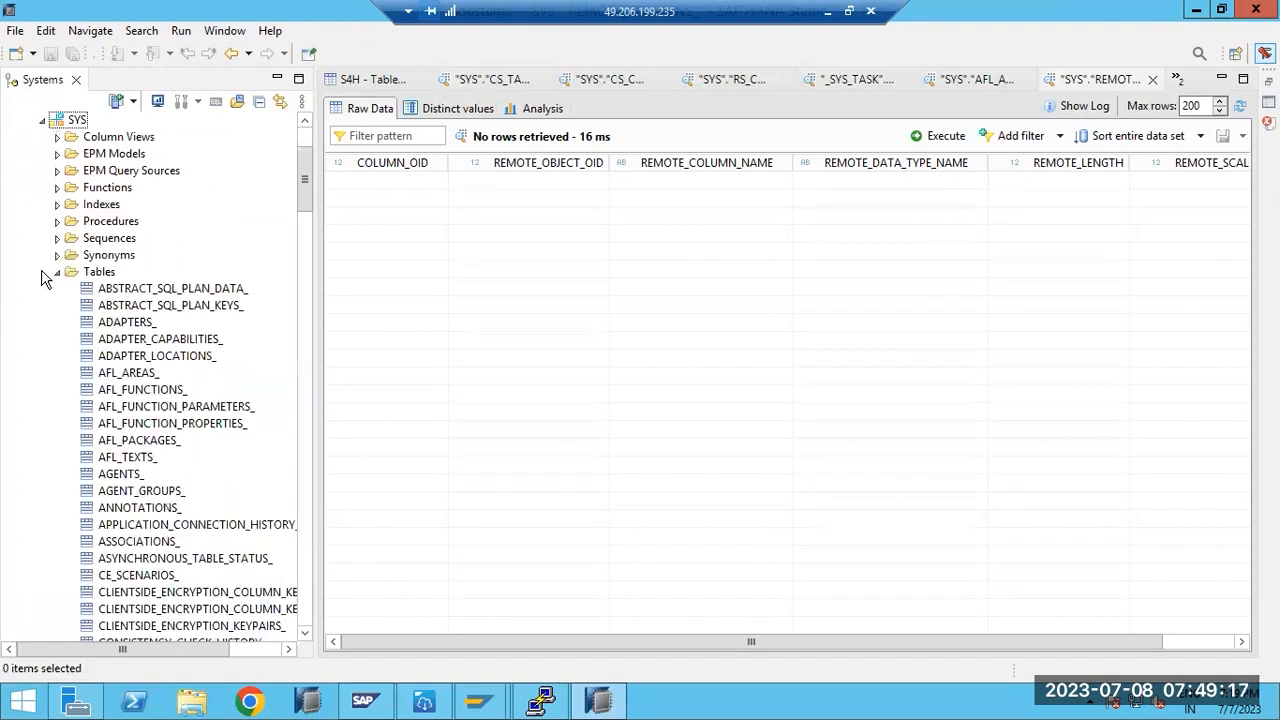
- Show the available actions for ABSTRACT_SQL_PLAN_DATA_ and CS_COLUMNS_
right_click(121, 292)
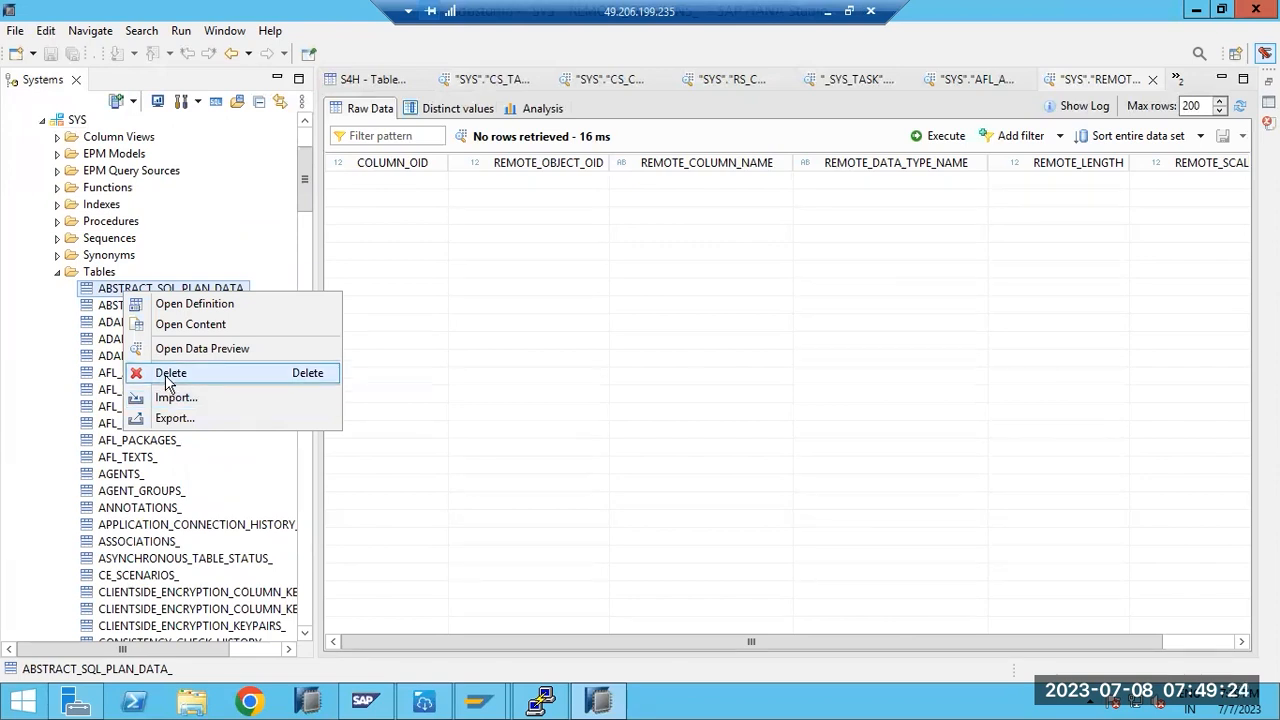
click(145, 510)
scroll(145, 510, down, 9)
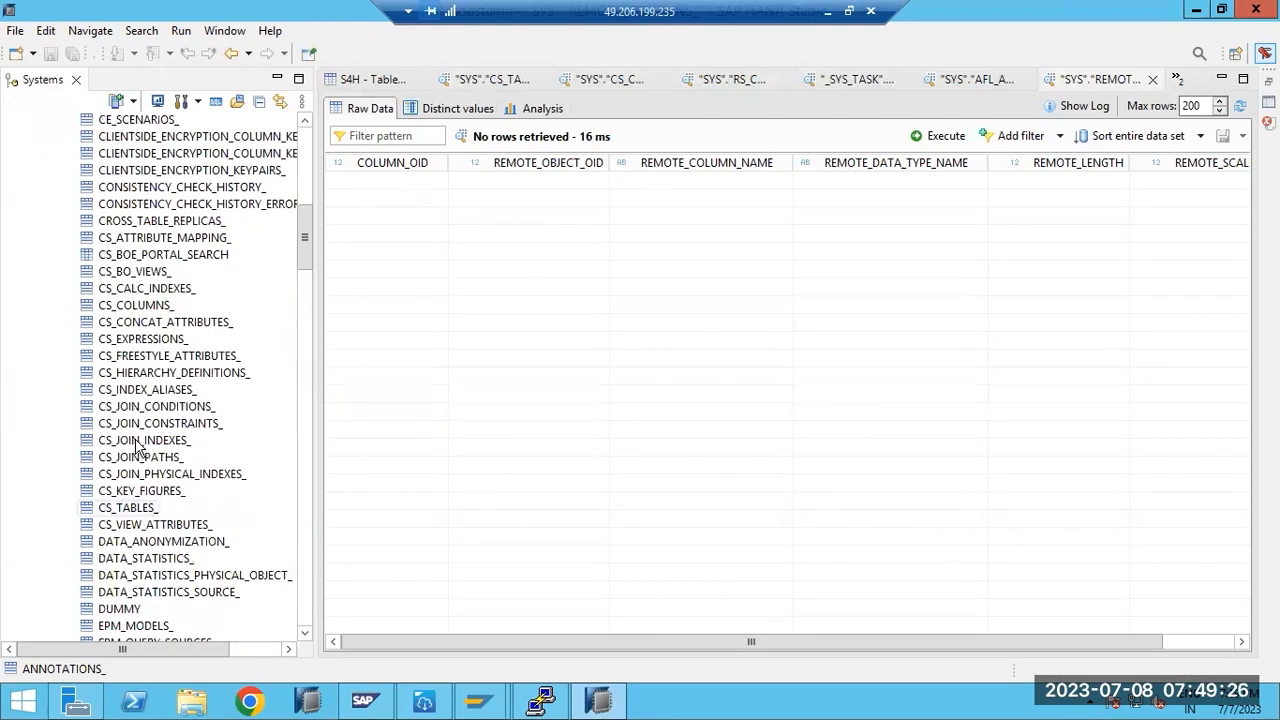
click(134, 310)
right_click(134, 310)
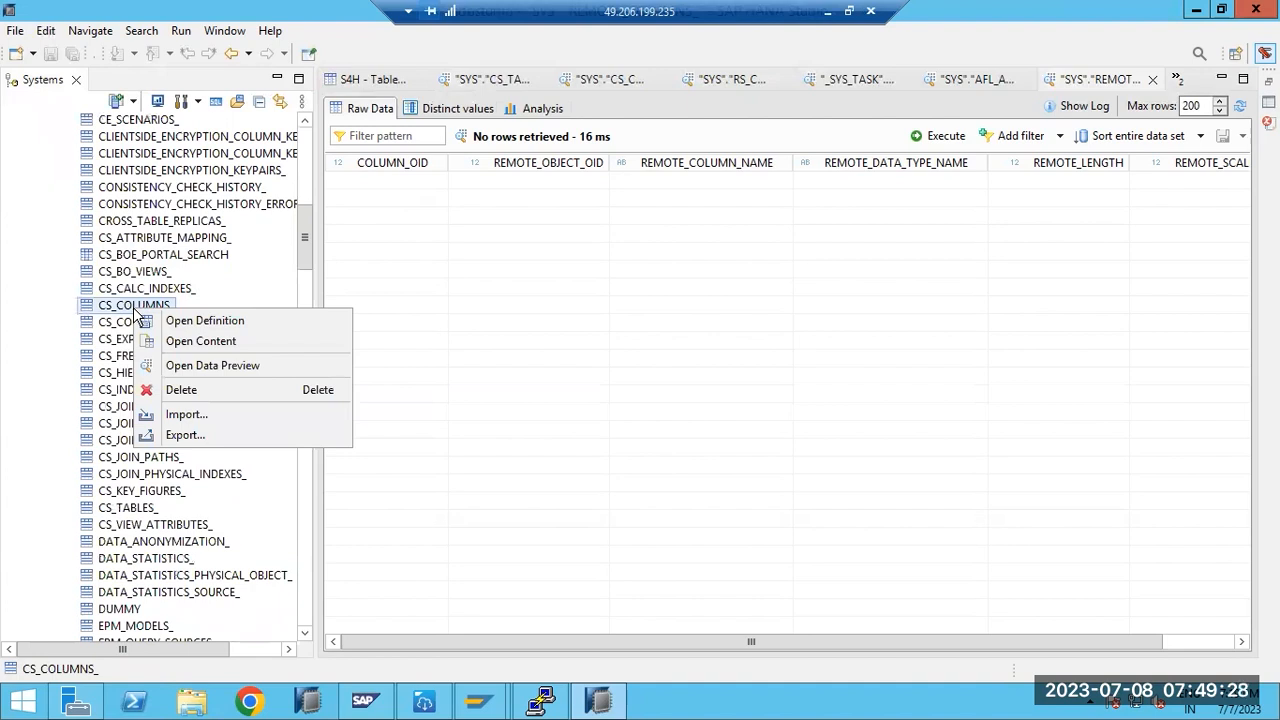
- Show the actions for CS_TABLES_, then CS_BOE_PORTAL_SEARCH, including memory load/unload and delta merge
click(96, 510)
right_click(96, 510)
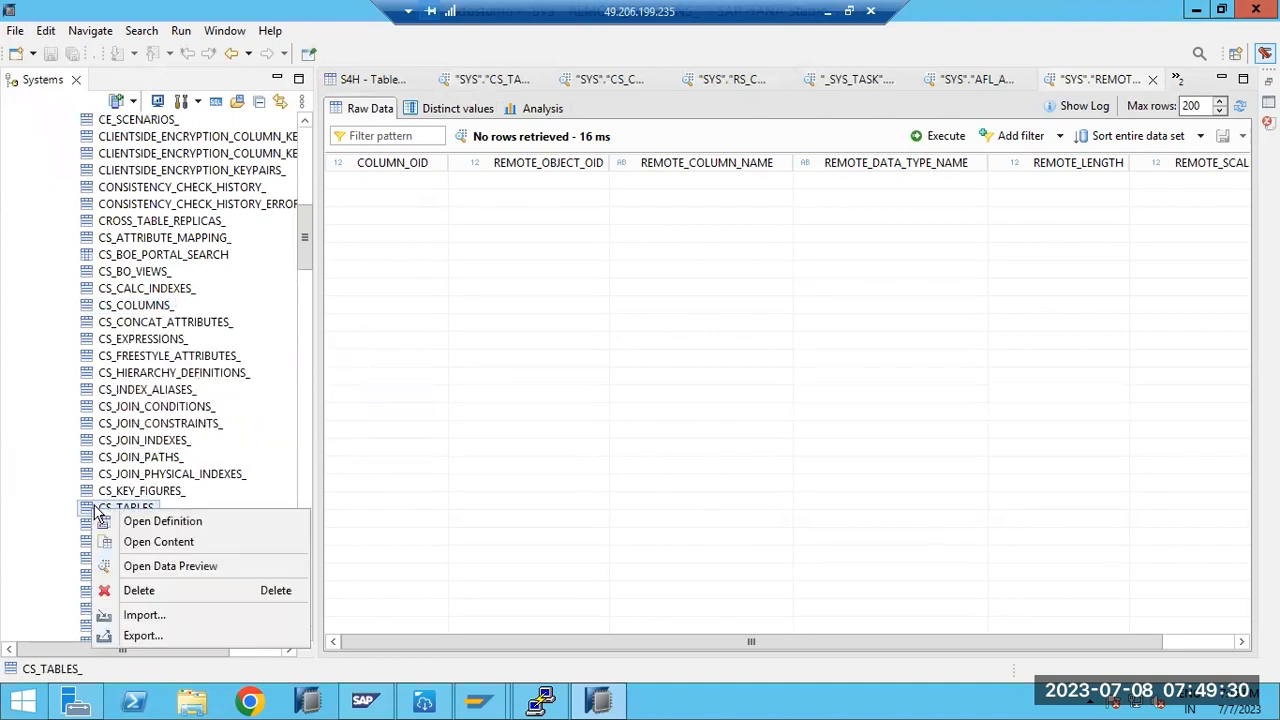
click(137, 428)
scroll(137, 428, down, 2)
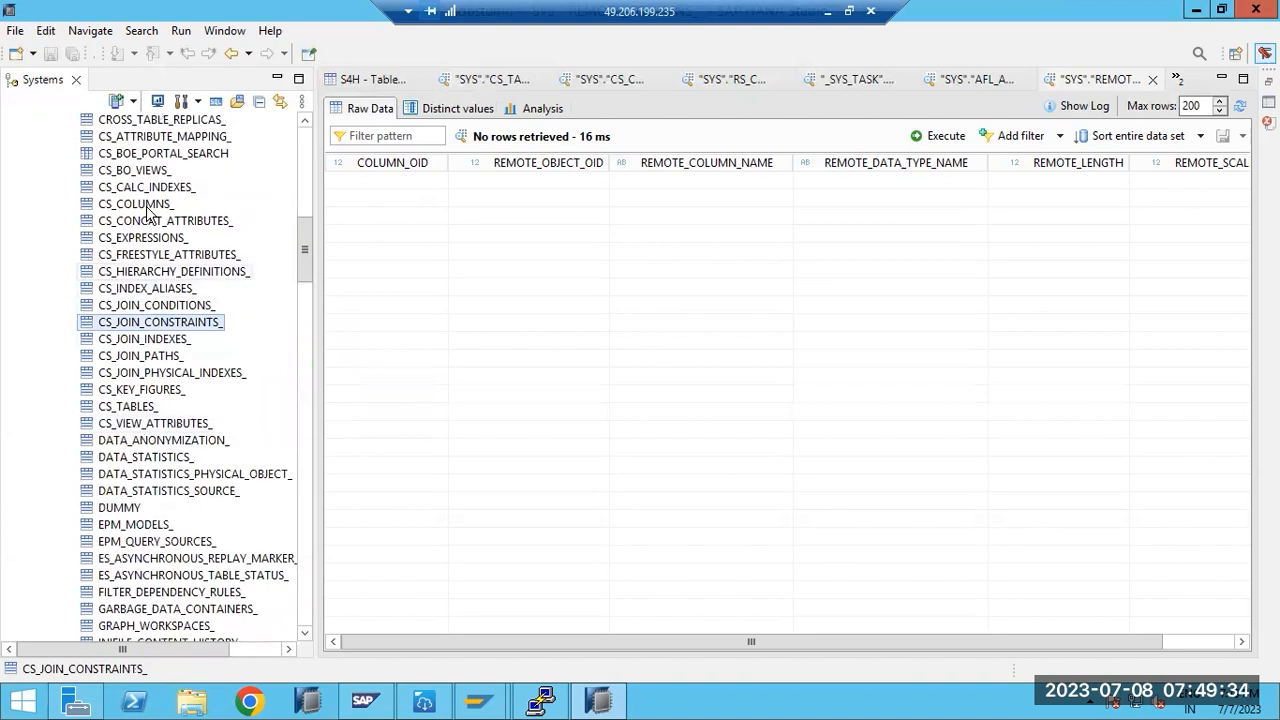
click(147, 155)
right_click(147, 155)
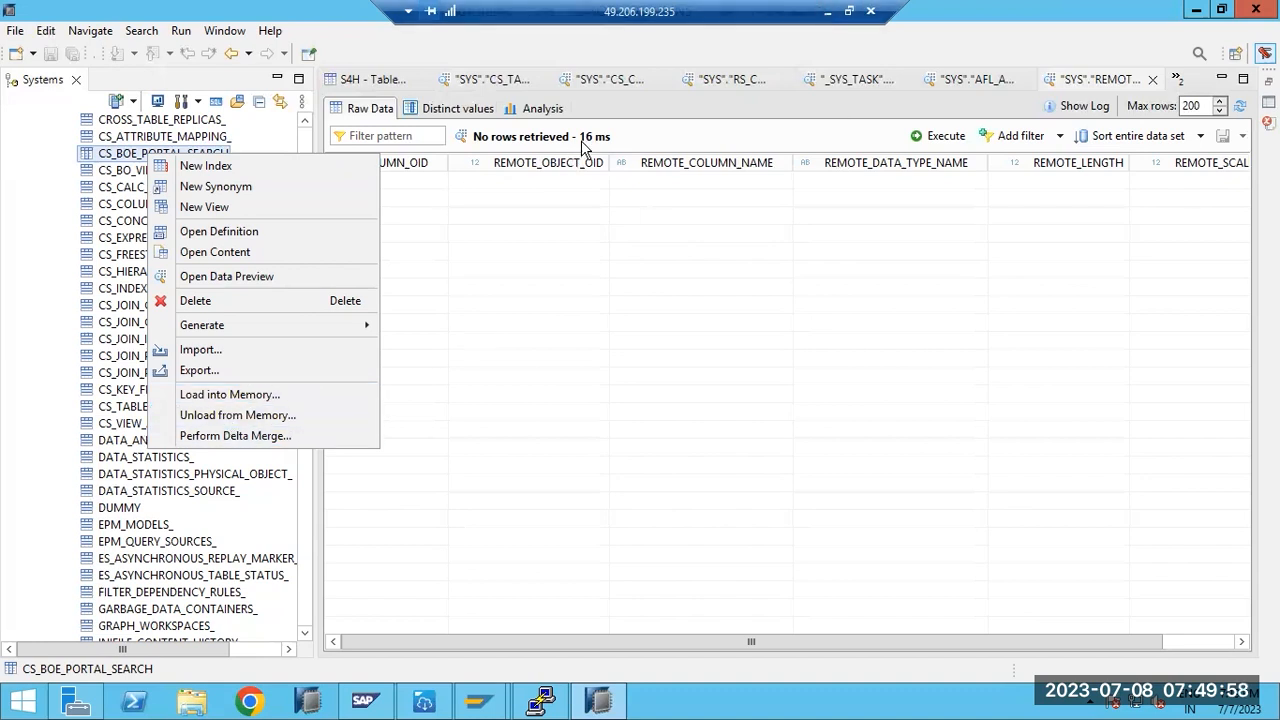
- Attempt a delta merge on CS_BOE_PORTAL_SEARCH and dismiss the not-authorized error
click(212, 443)
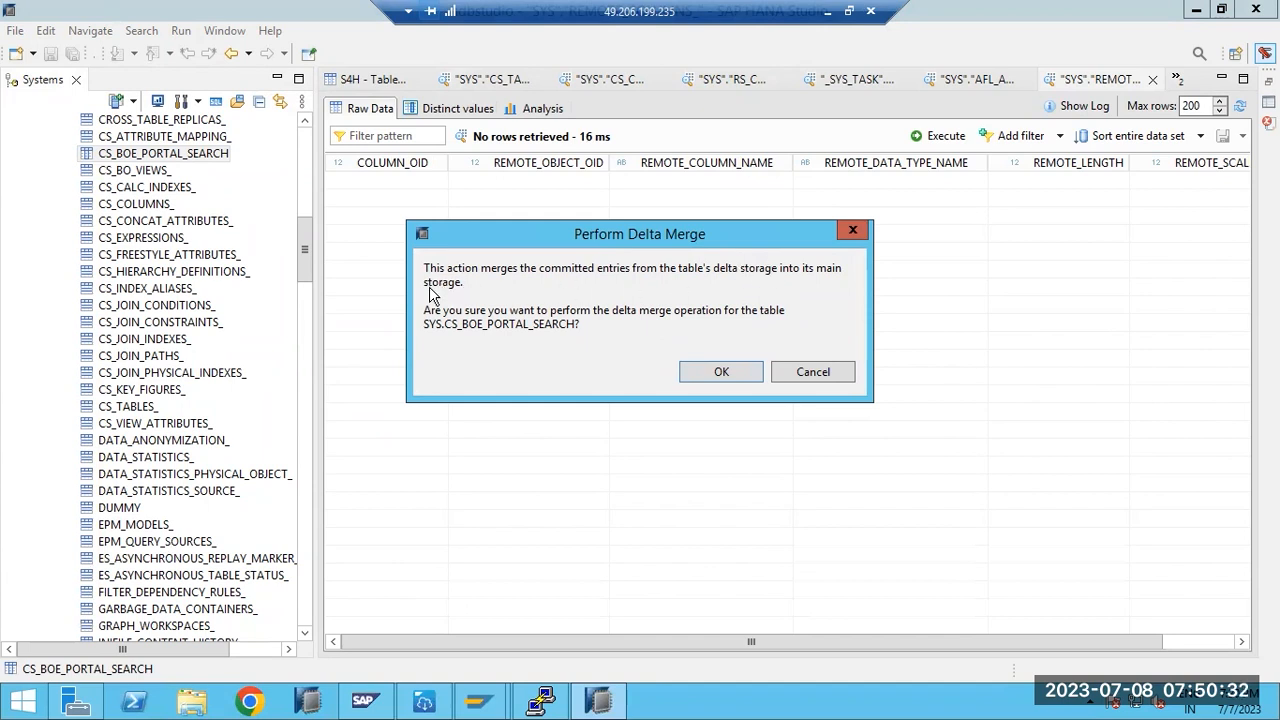
click(711, 375)
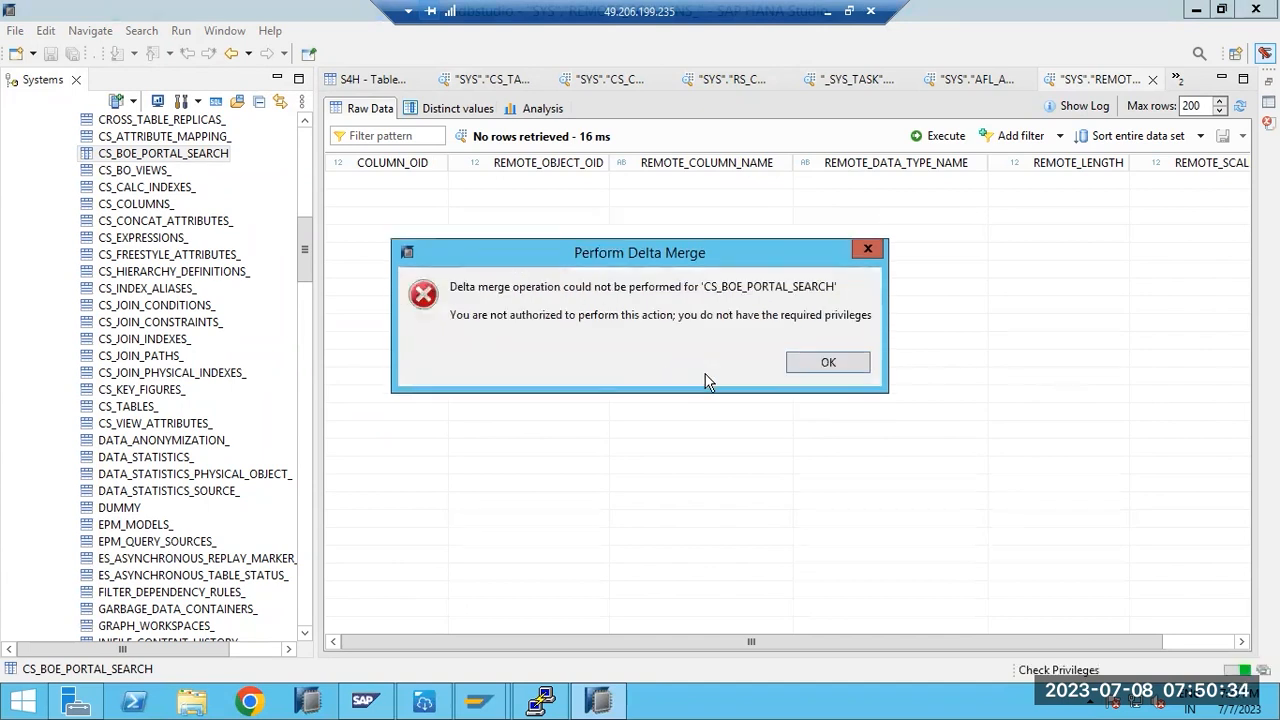
click(827, 363)
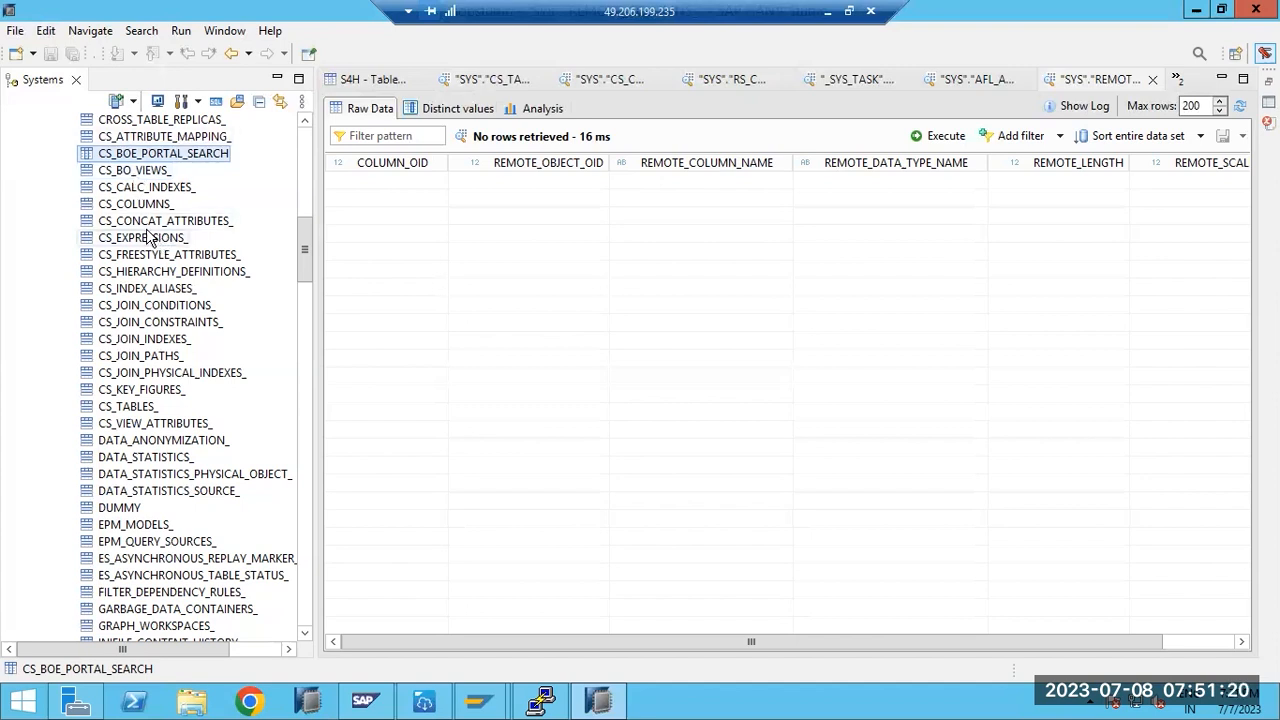
- Review the memory actions for CS_BOE_PORTAL_SEARCH, then switch to the Paint drawing
right_click(138, 204)
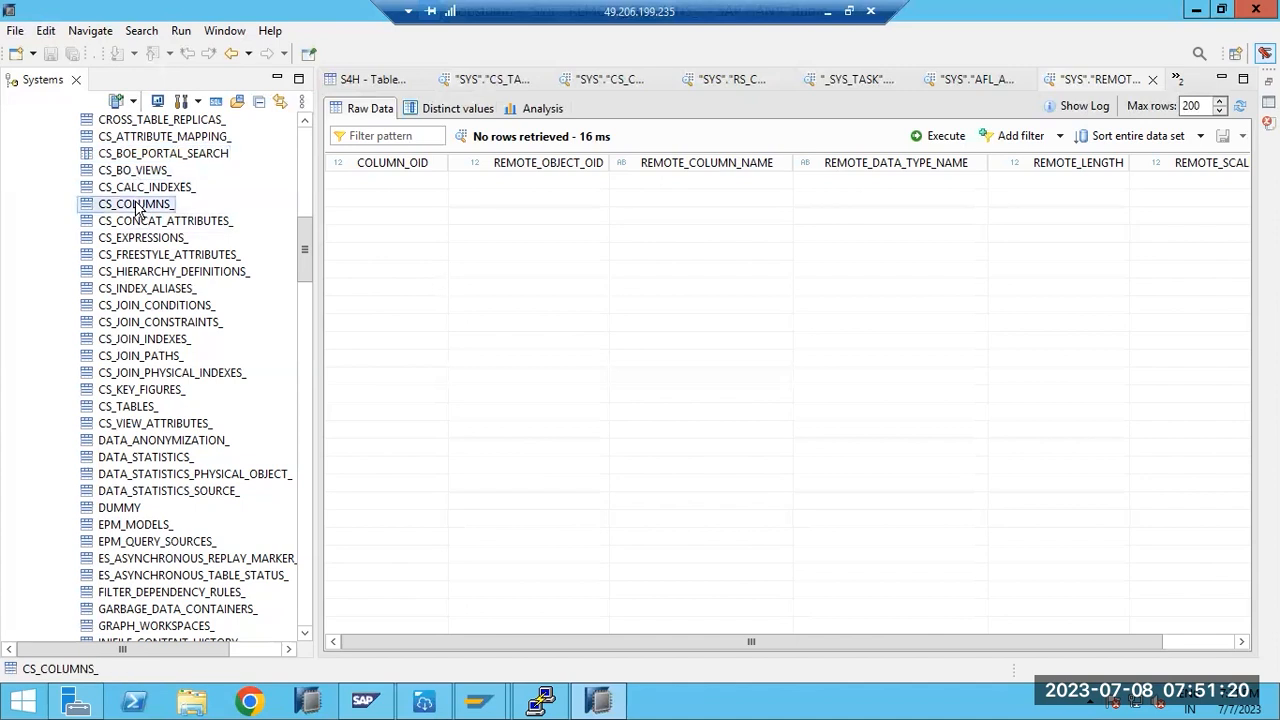
click(25, 230)
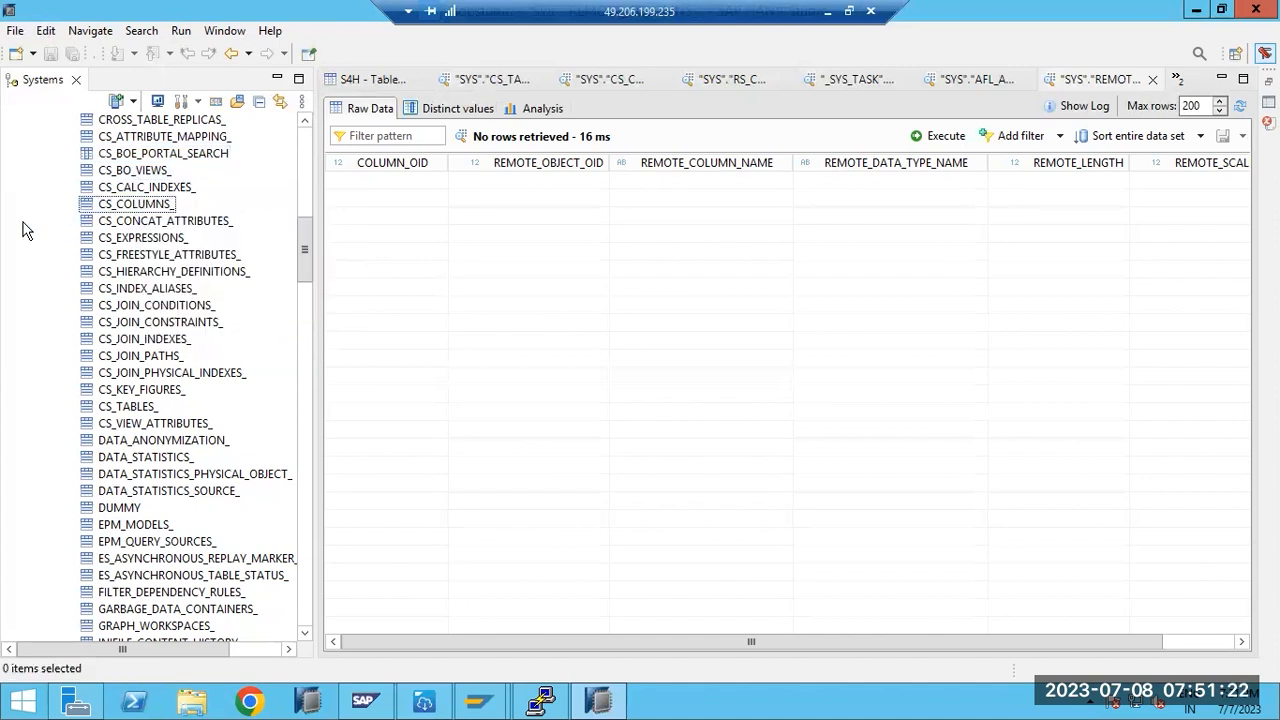
click(128, 155)
right_click(128, 155)
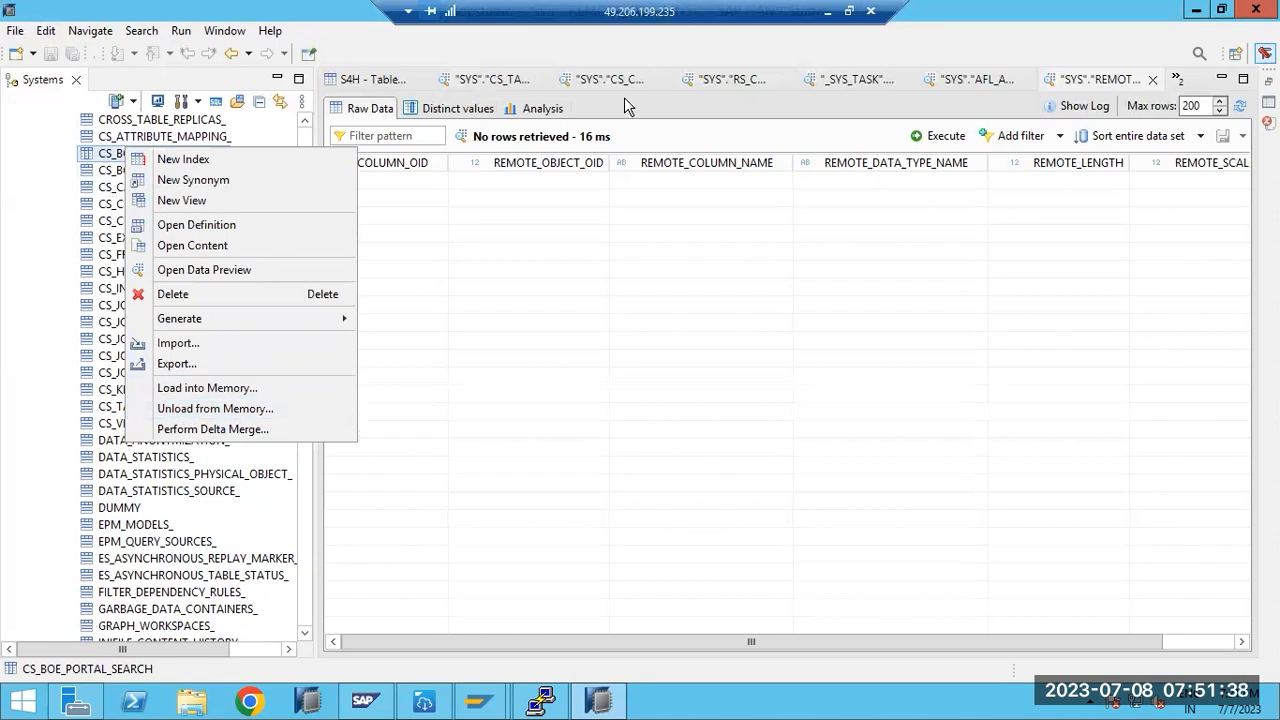
click(828, 11)
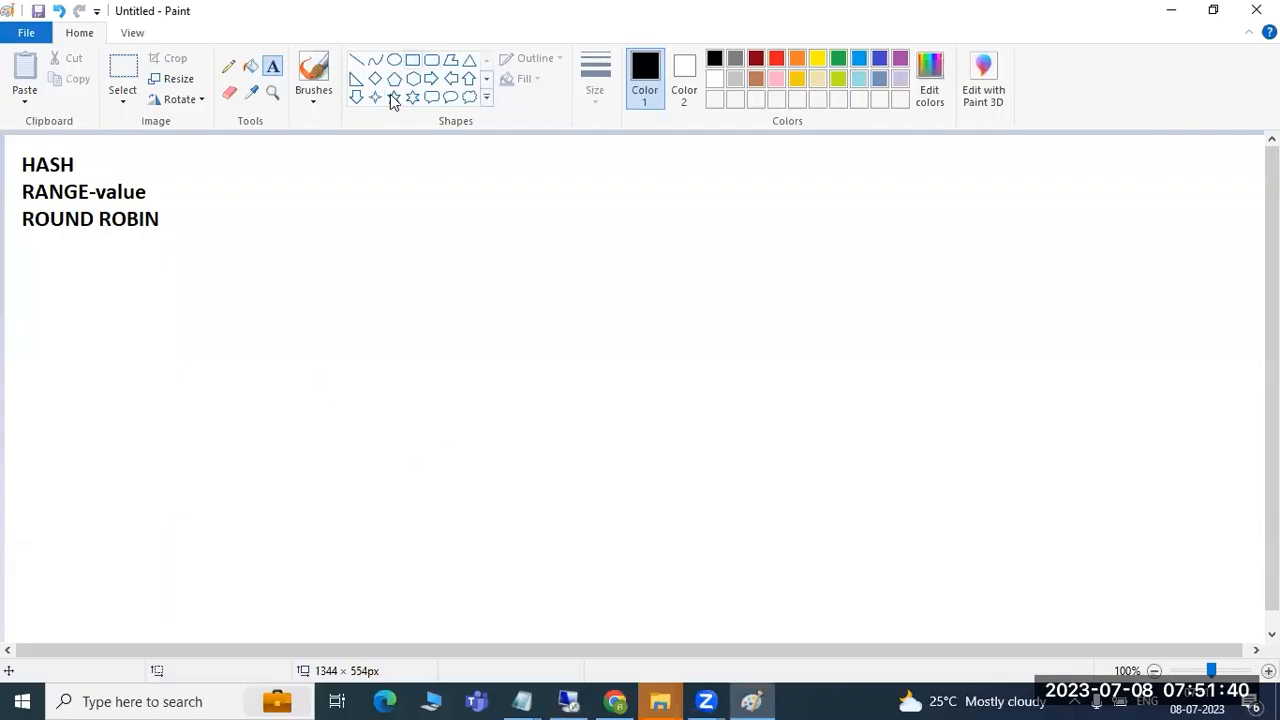
- Draw a large outer rectangle containing two inner boxes
click(412, 60)
drag(232, 157, 1118, 630)
click(1163, 551)
drag(292, 172, 946, 345)
mouse_move(397, 438)
mouse_down()
mouse_move(607, 557)
mouse_move(794, 606)
mouse_move(801, 589)
mouse_up()
drag(74, 334, 92, 305)
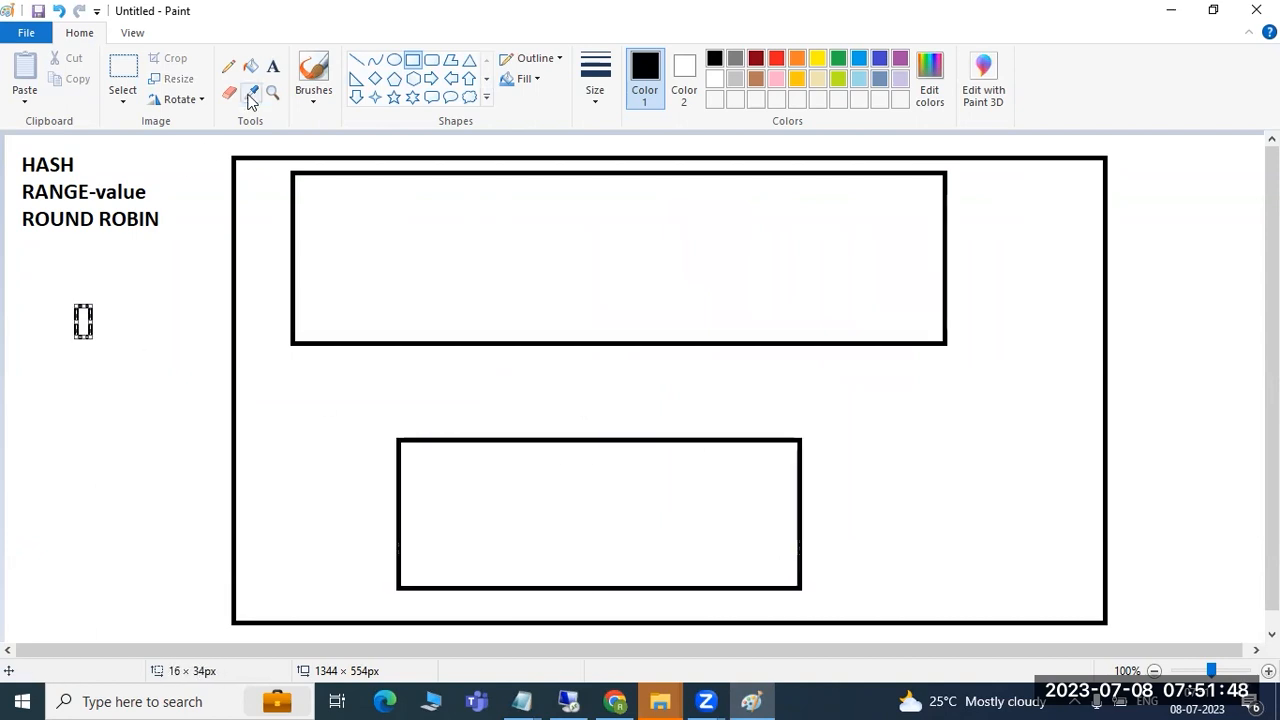
- Write '//hana/data' and '/hana/log' on two lines inside the lower box
click(272, 66)
click(428, 470)
text(/ahabn)
key(BackSpace)
key(BackSpace)
key(BackSpace)
key(BackSpace)
key(BackSpace)
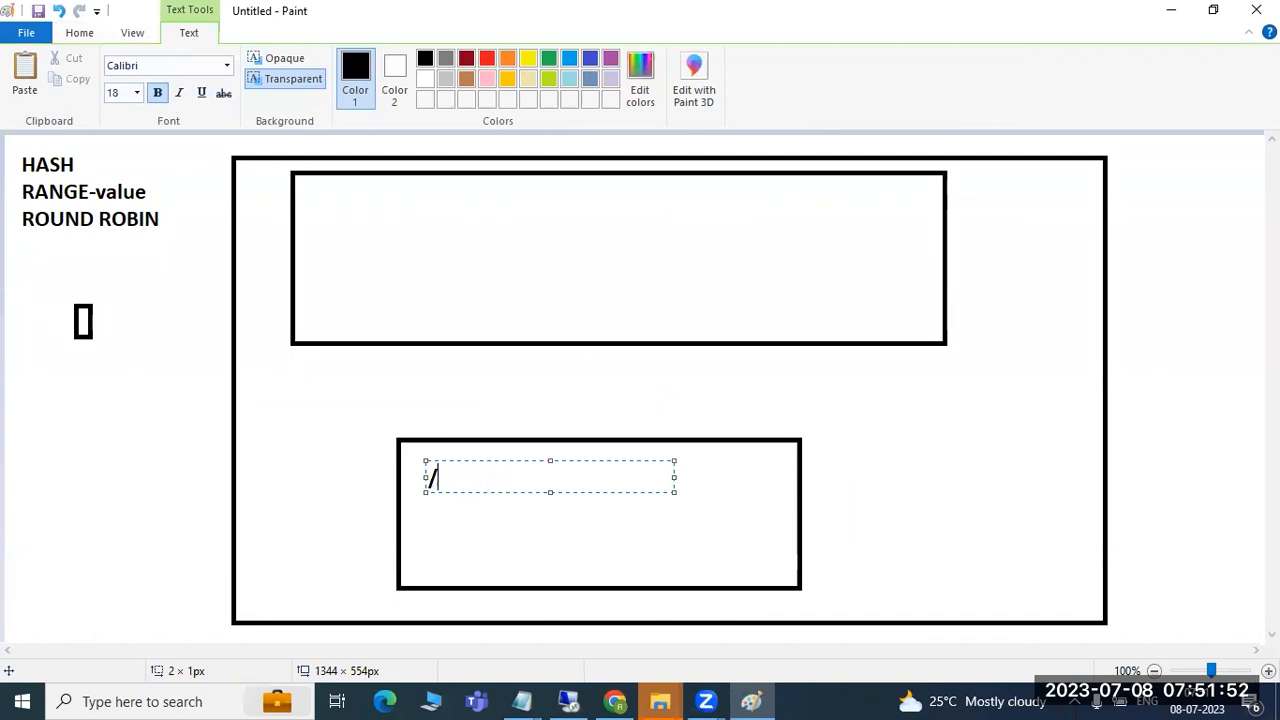
text(/hana/data)
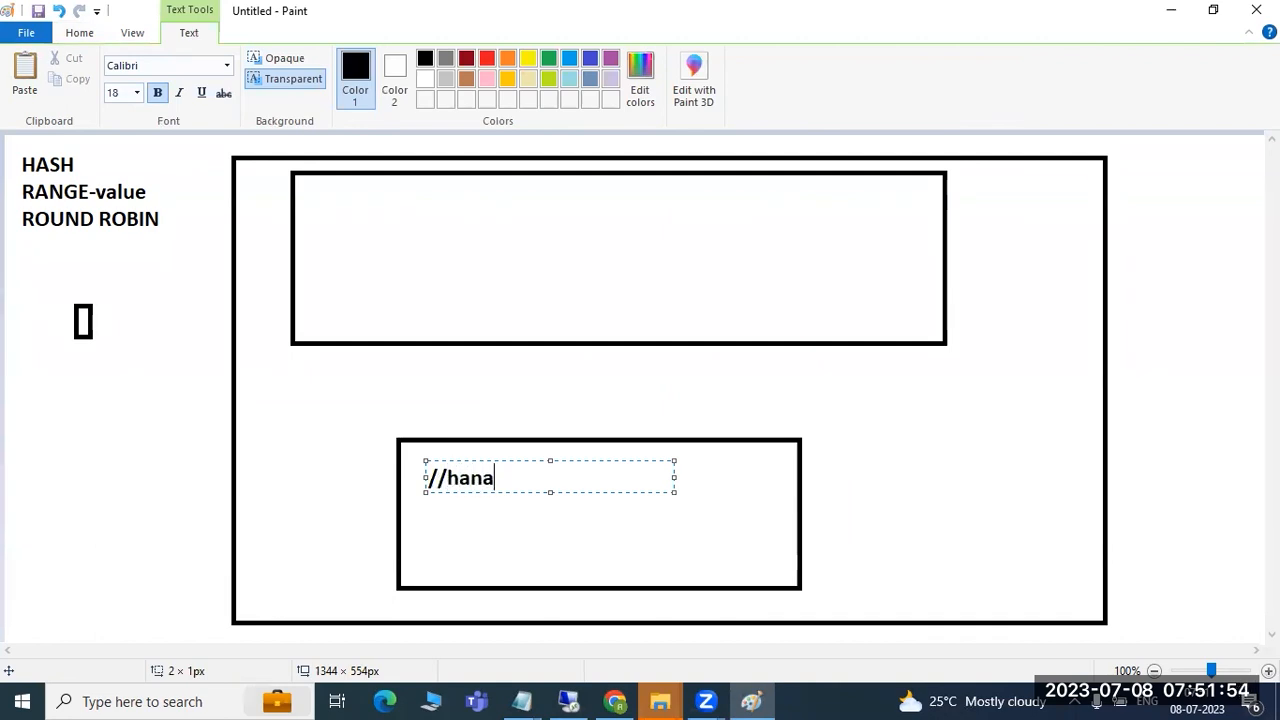
key(Return)
text(/ha)
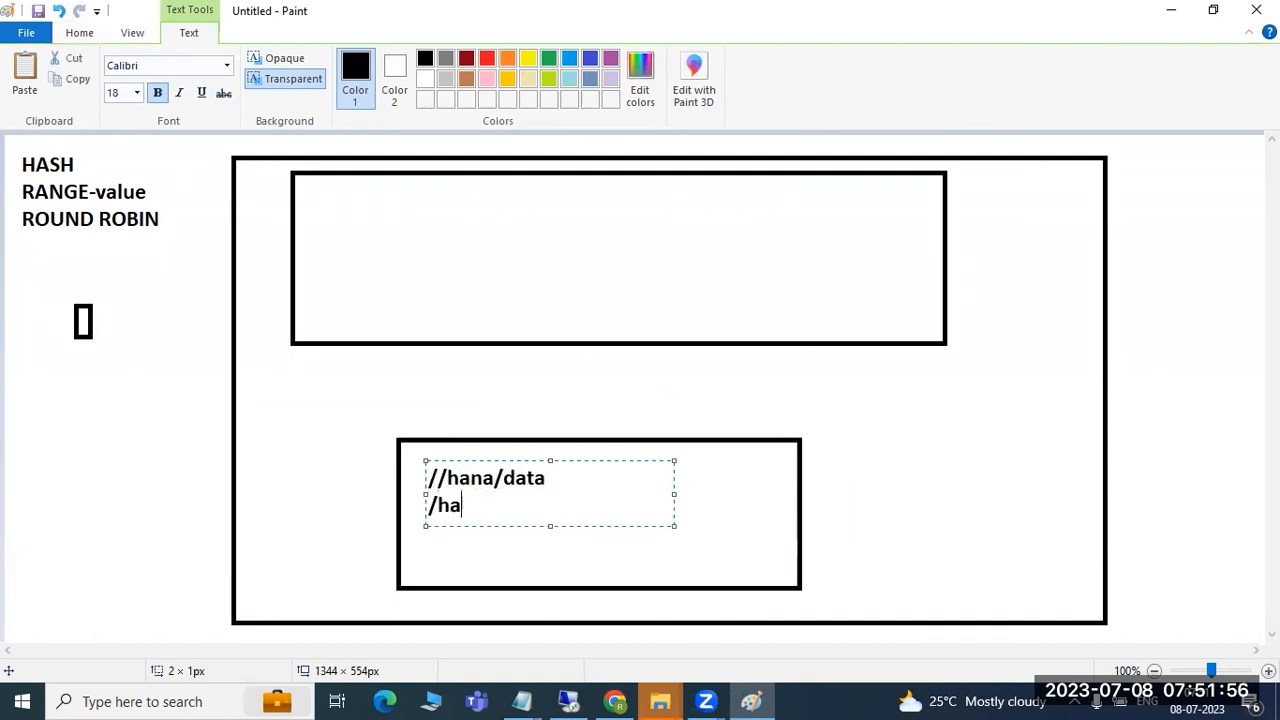
text(na/log)
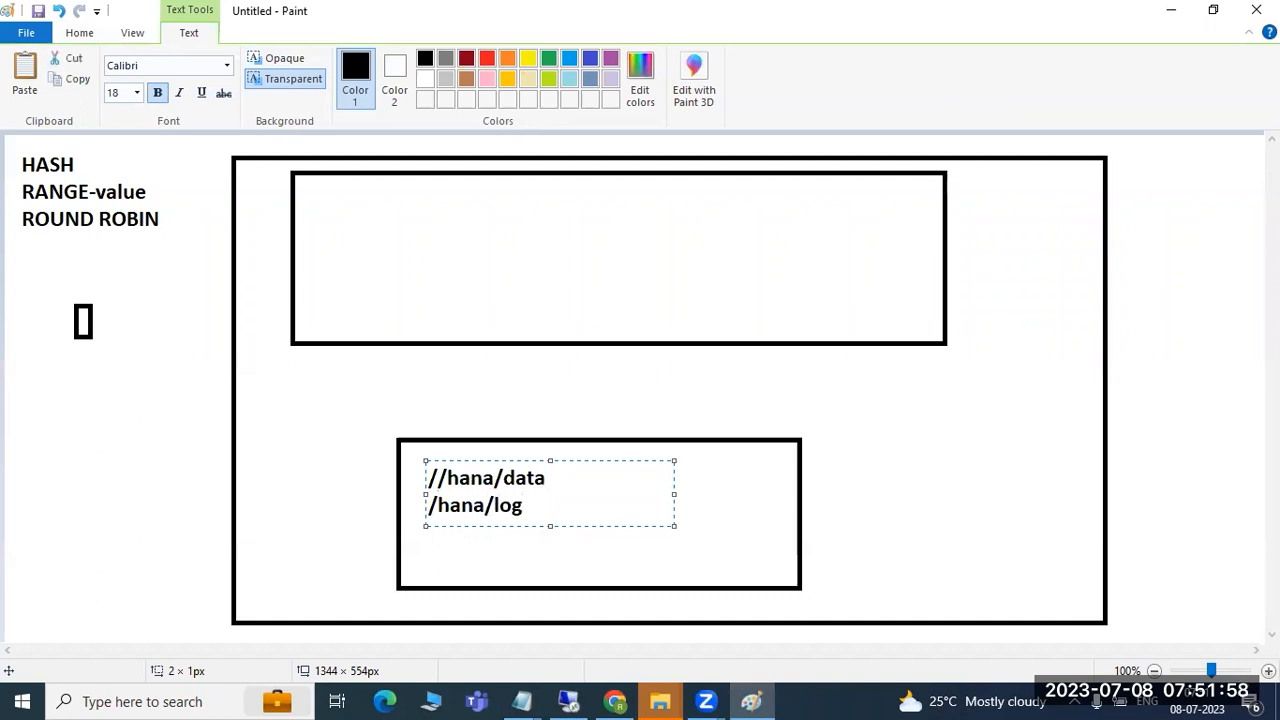
drag(367, 200, 878, 306)
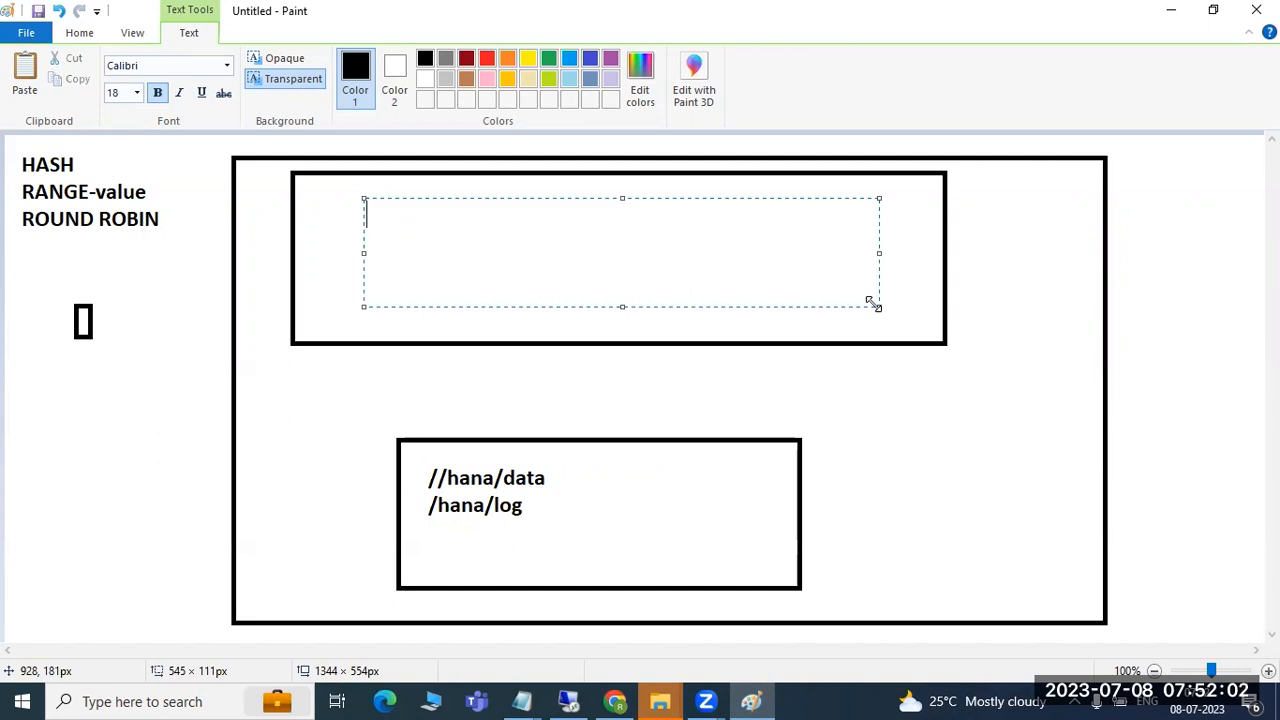
click(374, 371)
- Draw a rectangle over the left half of the upper box
click(412, 59)
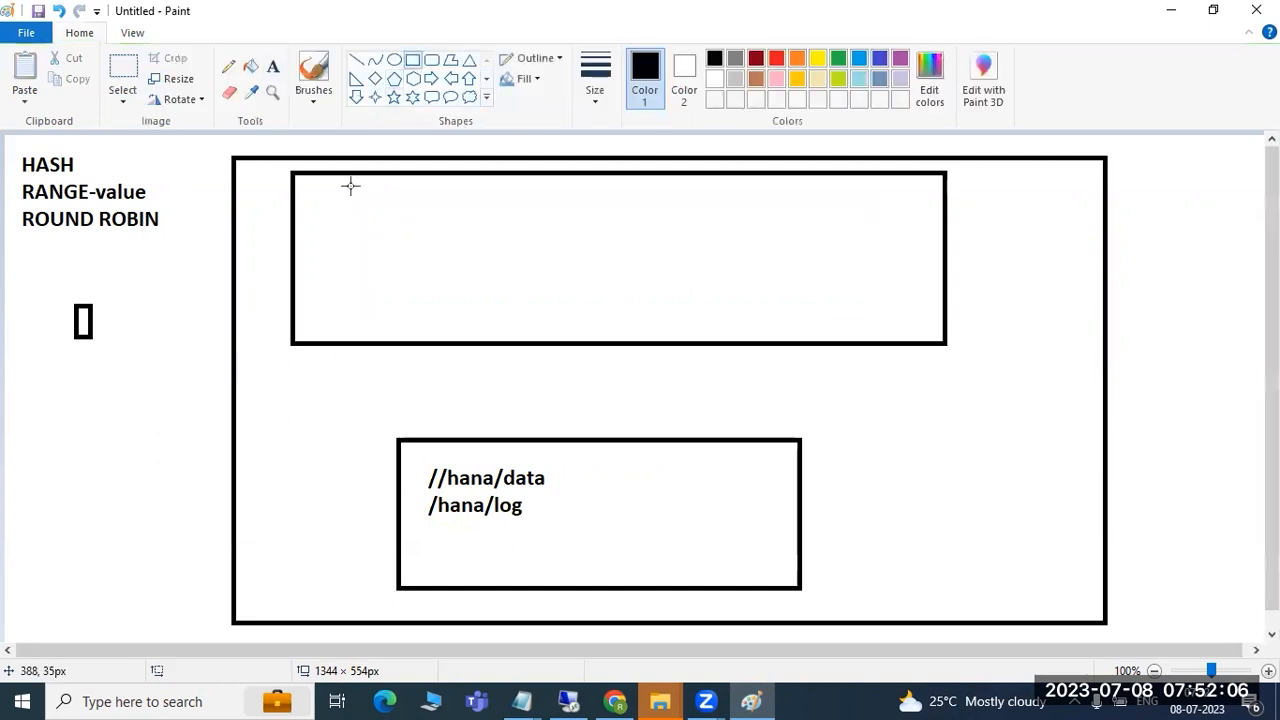
drag(291, 174, 637, 345)
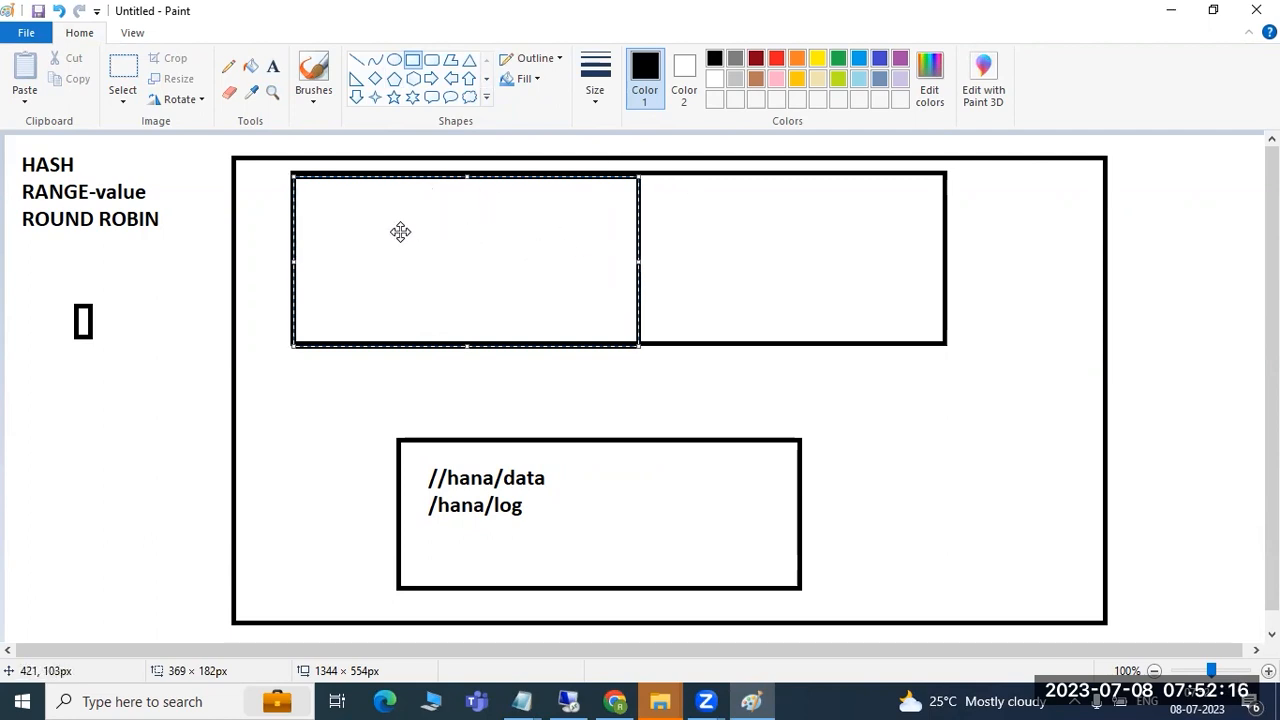
click(698, 248)
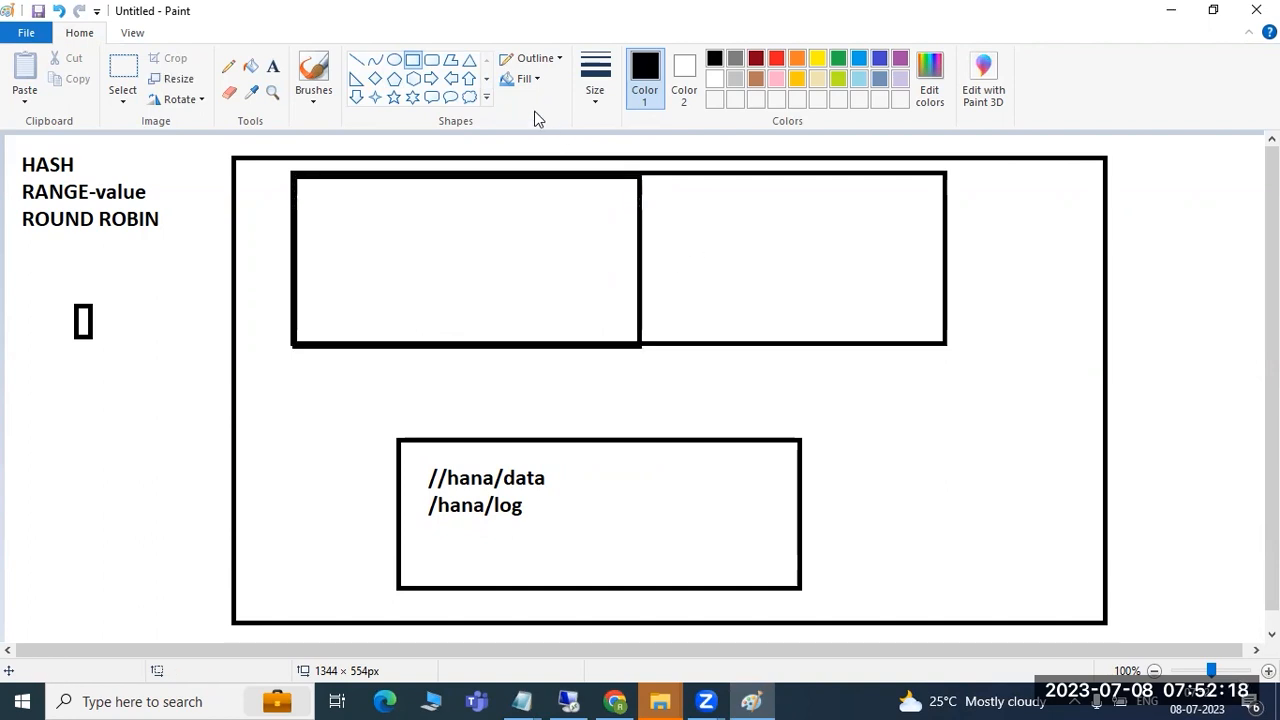
- Draw an arrow between the halves, a vertical line, and a connector down to /hana/data
click(356, 60)
drag(419, 223, 429, 223)
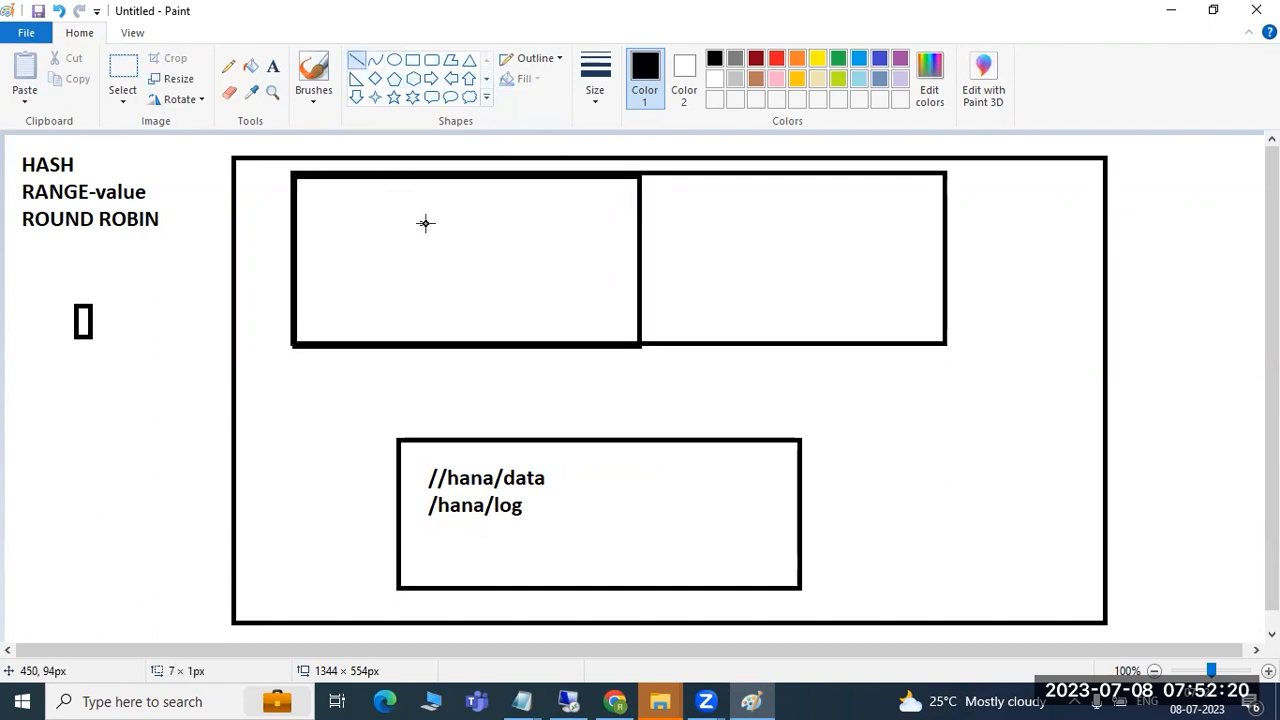
mouse_move(540, 249)
mouse_down()
mouse_move(663, 263)
mouse_move(703, 247)
mouse_move(700, 272)
mouse_move(703, 250)
mouse_up()
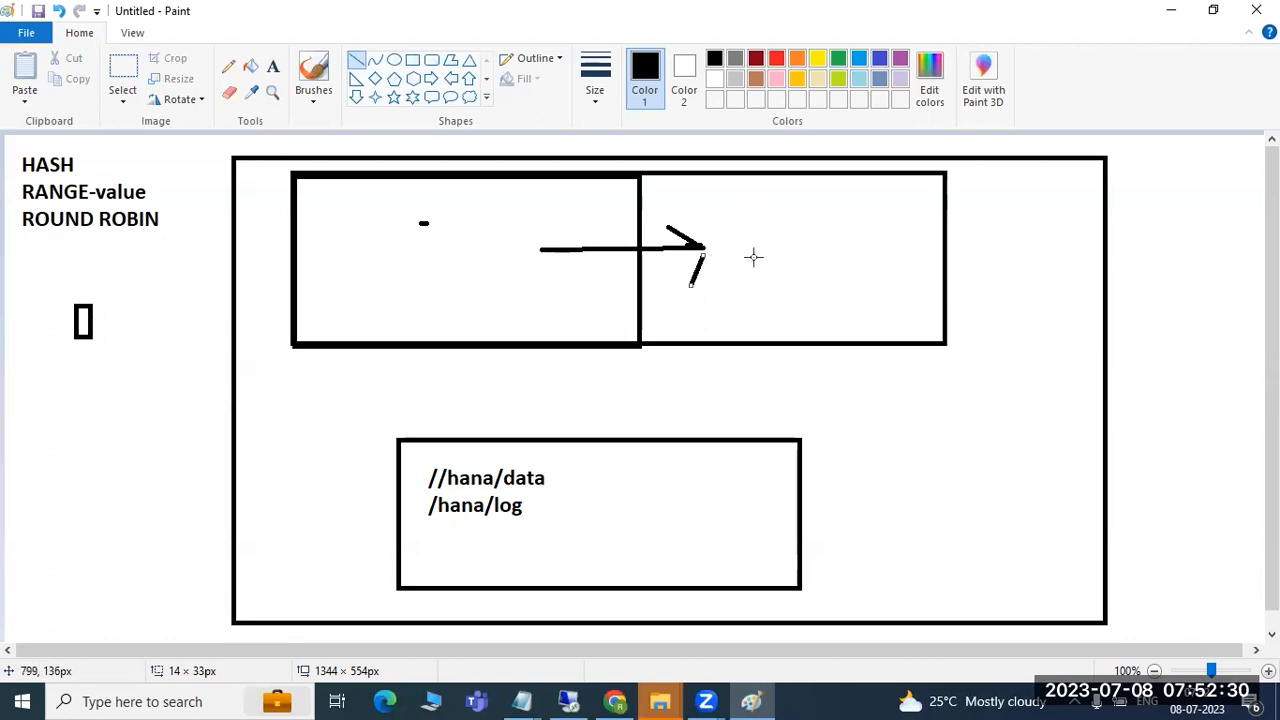
drag(746, 250, 750, 238)
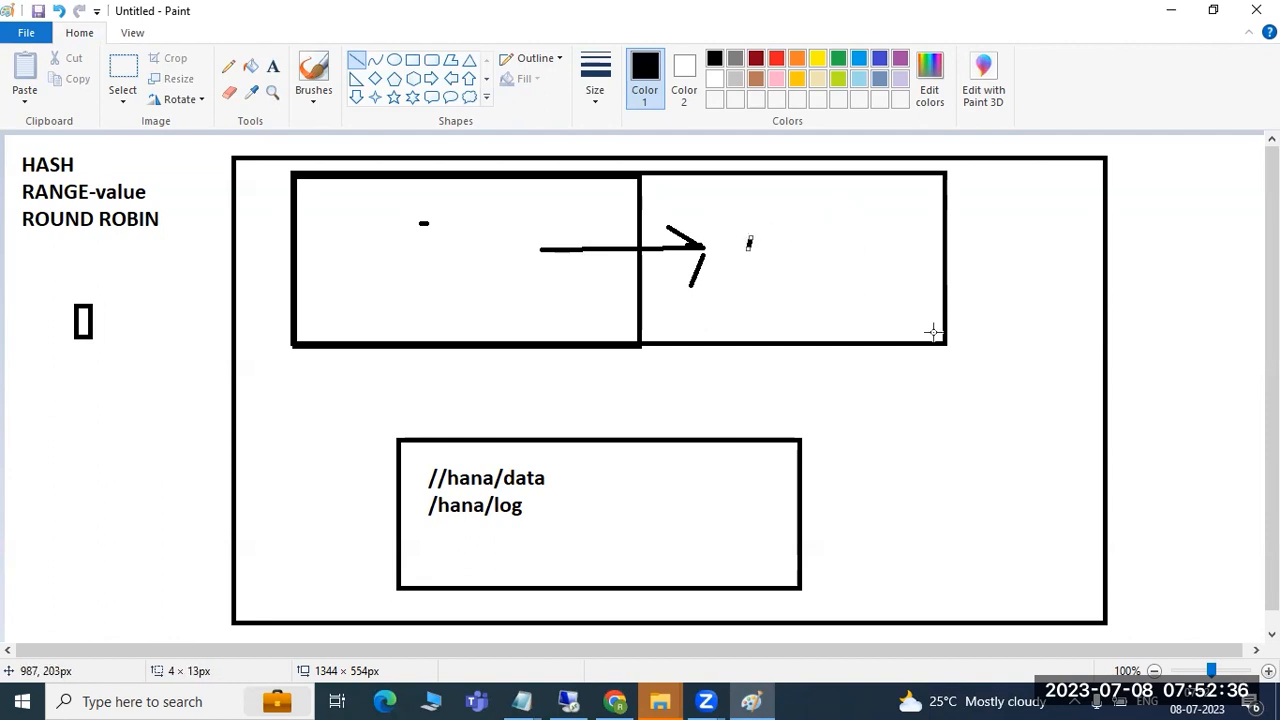
drag(955, 338, 956, 171)
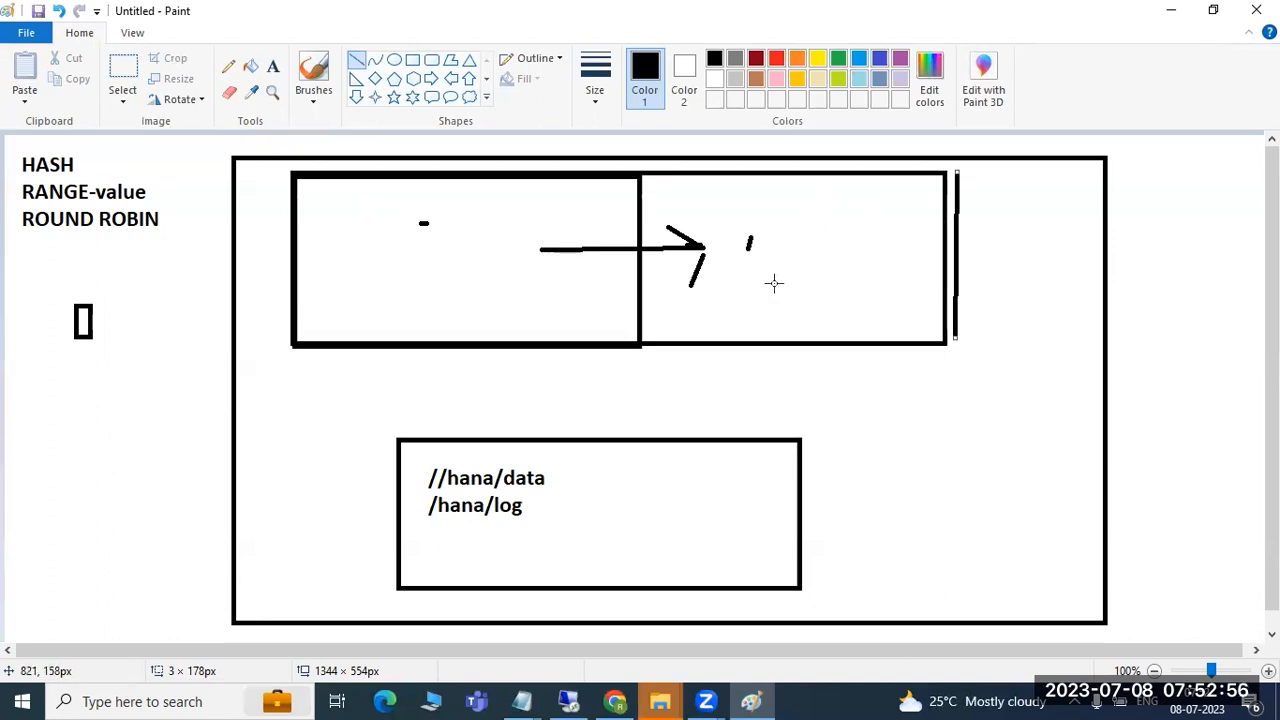
mouse_move(774, 265)
mouse_down()
mouse_move(731, 346)
mouse_move(584, 446)
mouse_move(578, 477)
mouse_up()
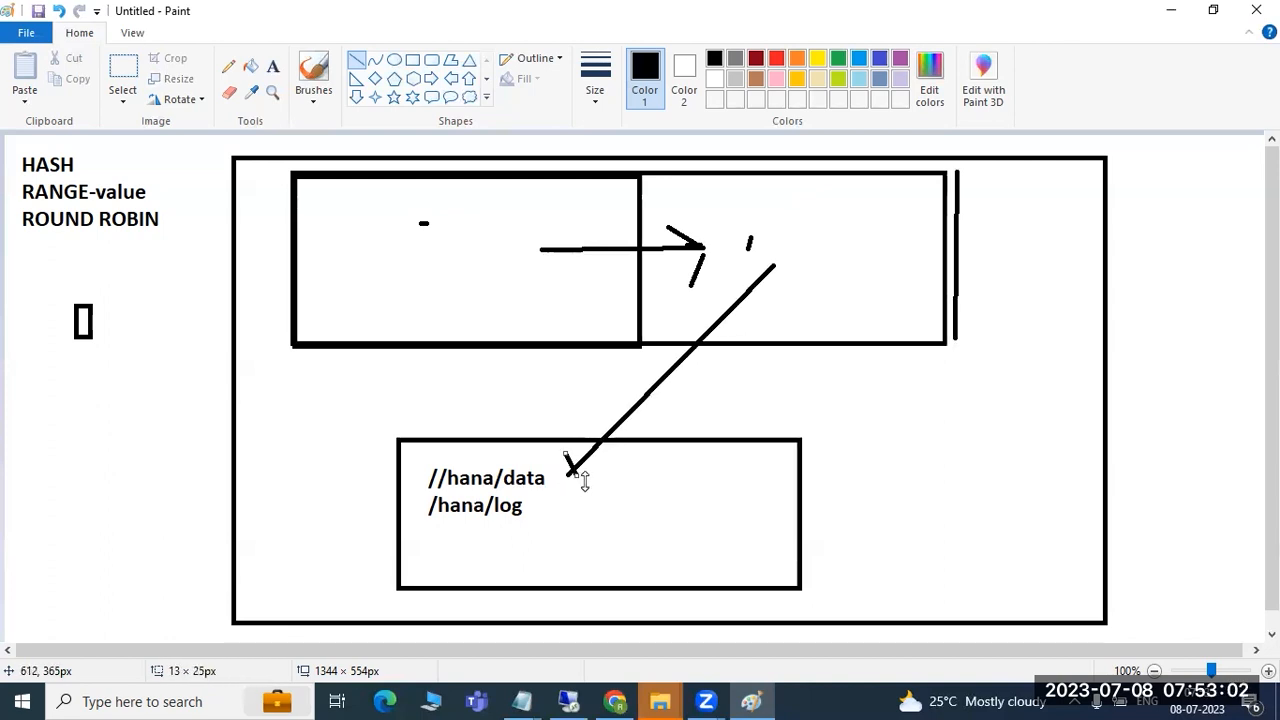
click(567, 701)
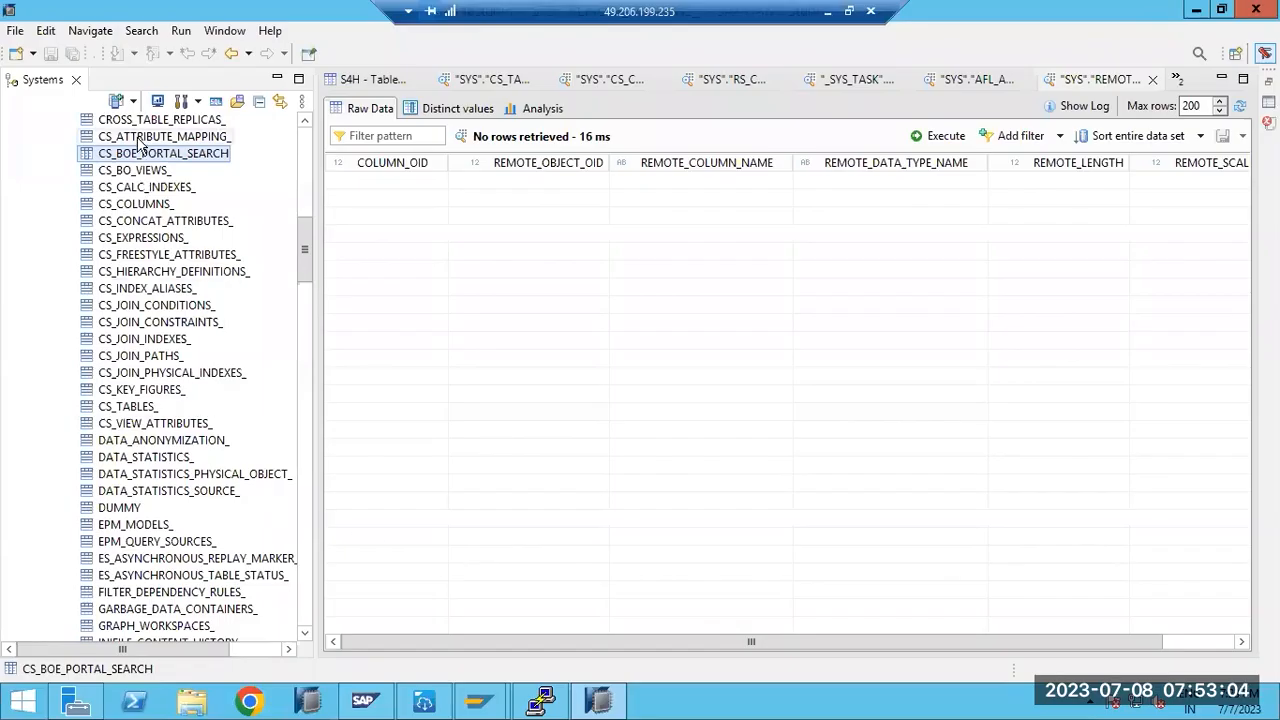
right_click(140, 165)
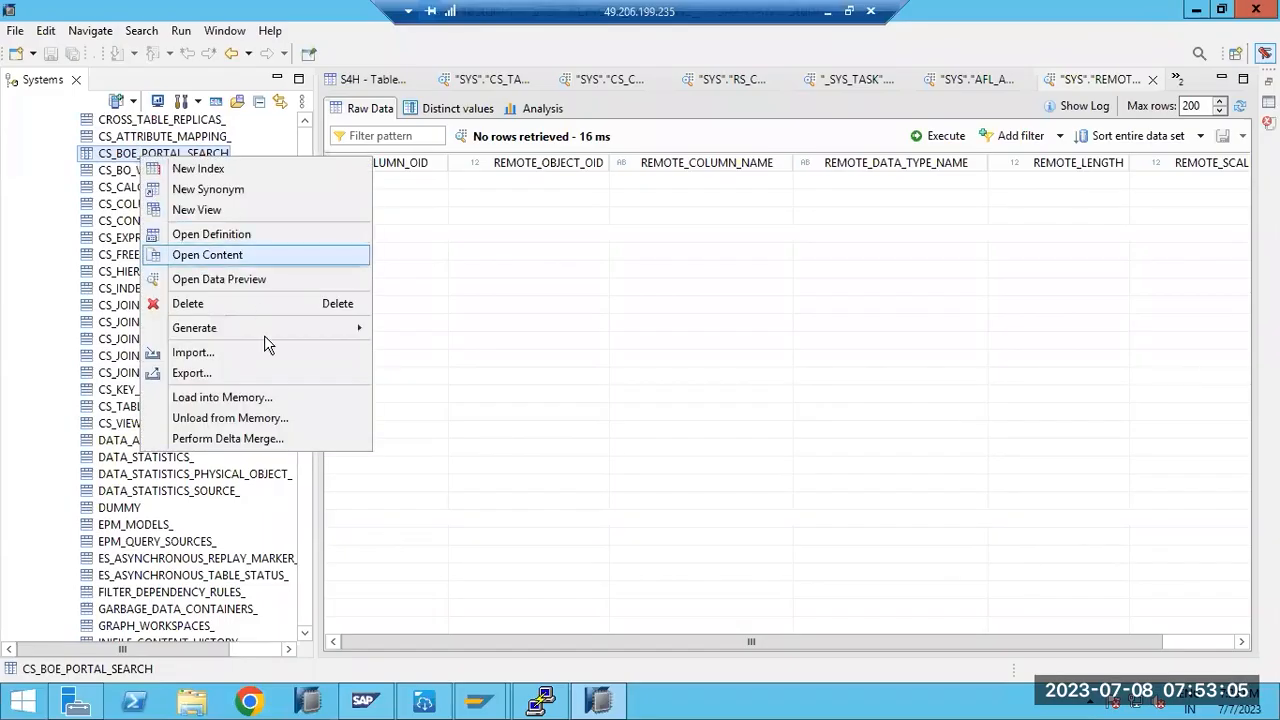
click(230, 418)
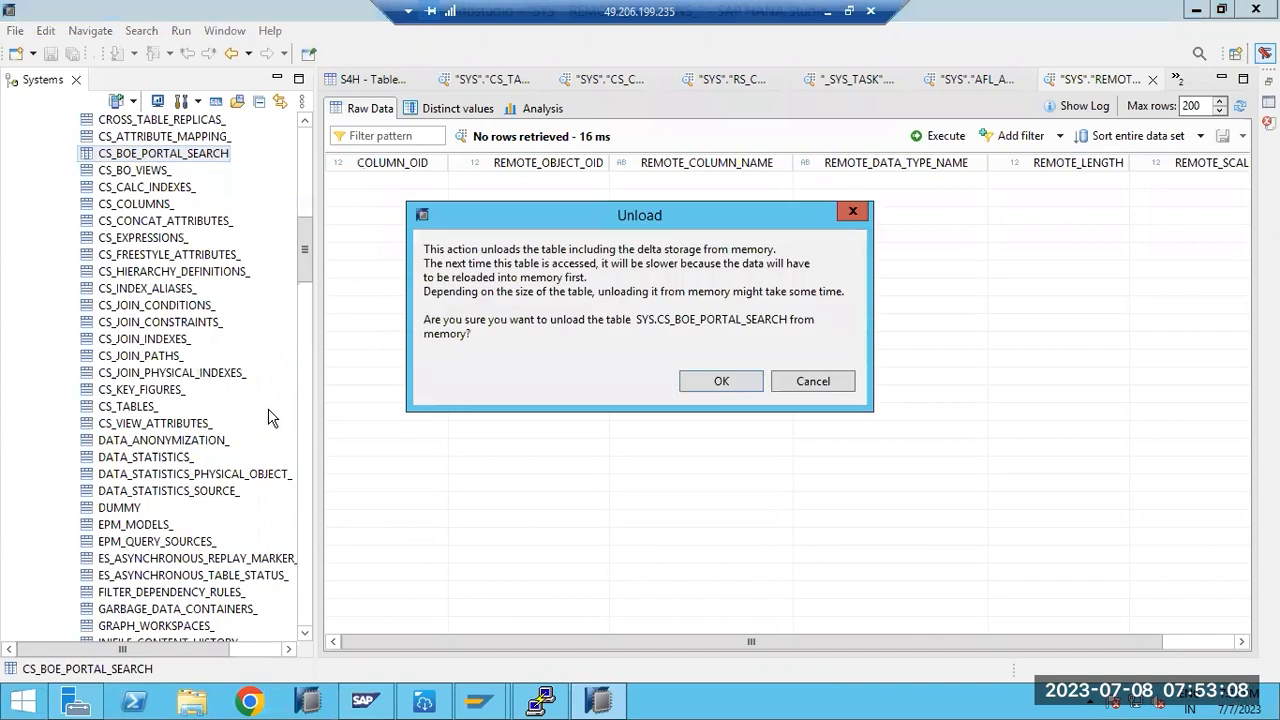
click(712, 382)
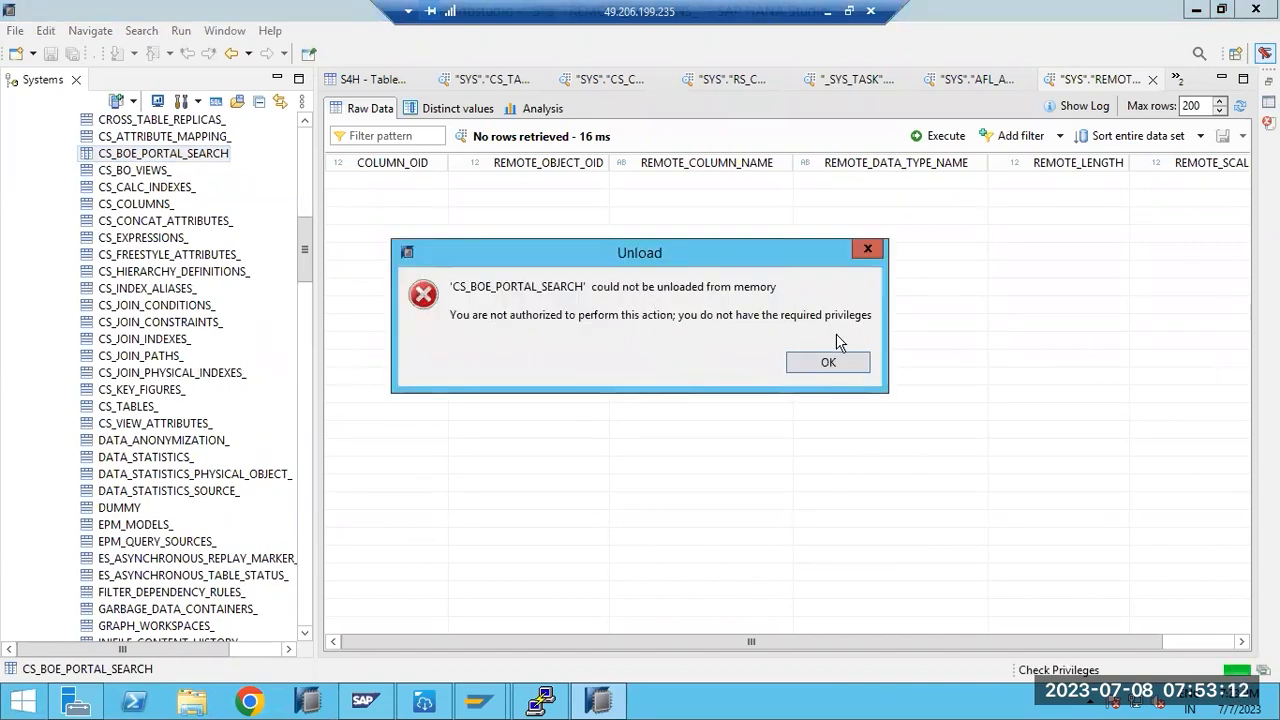
click(829, 363)
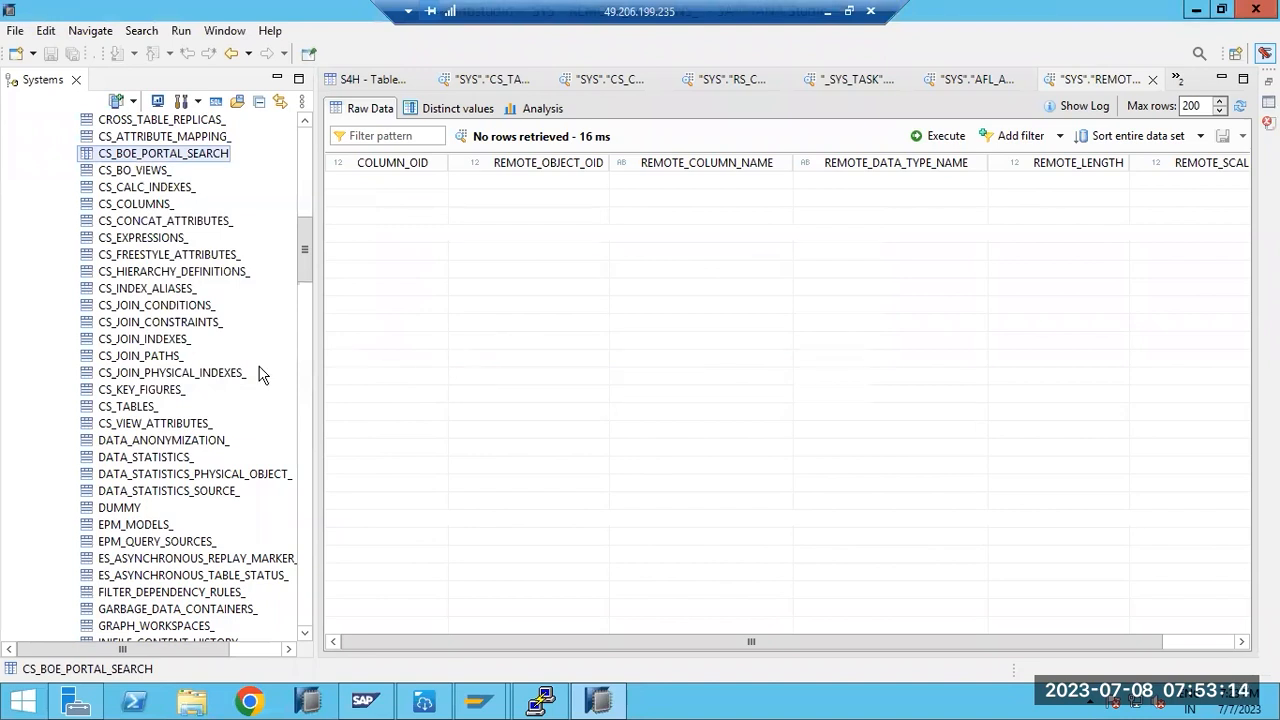
right_click(151, 156)
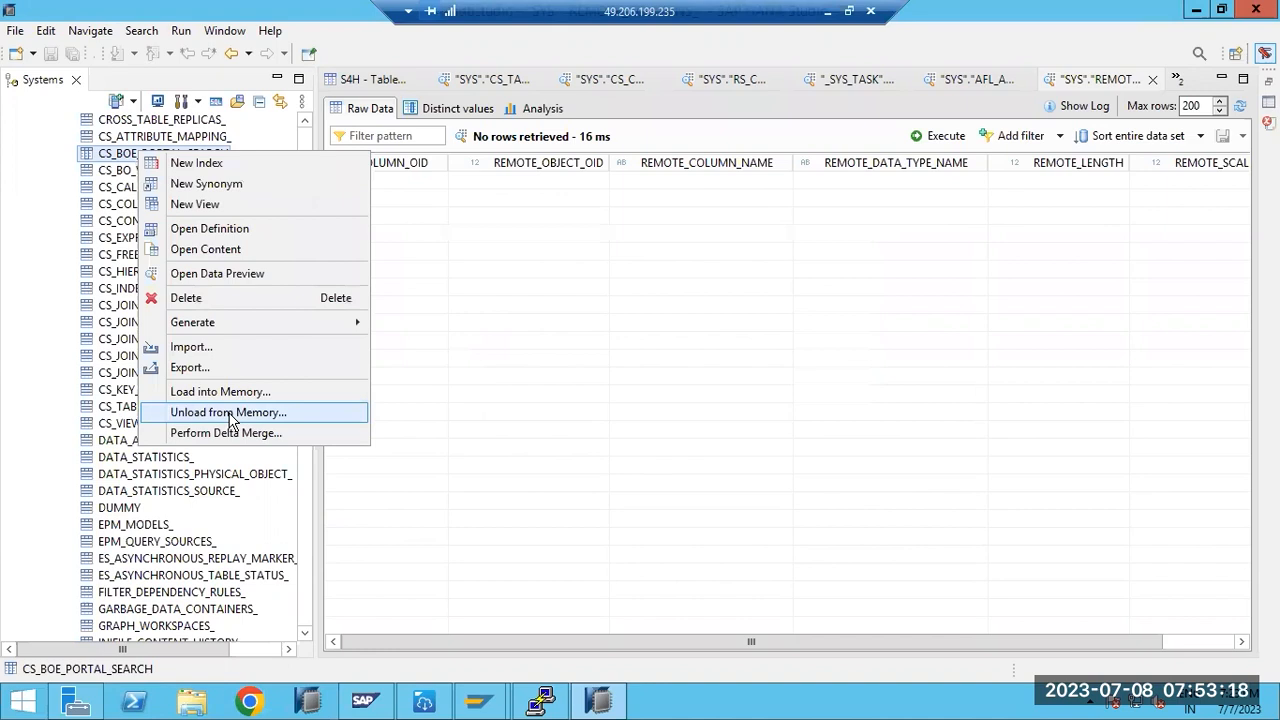
click(230, 413)
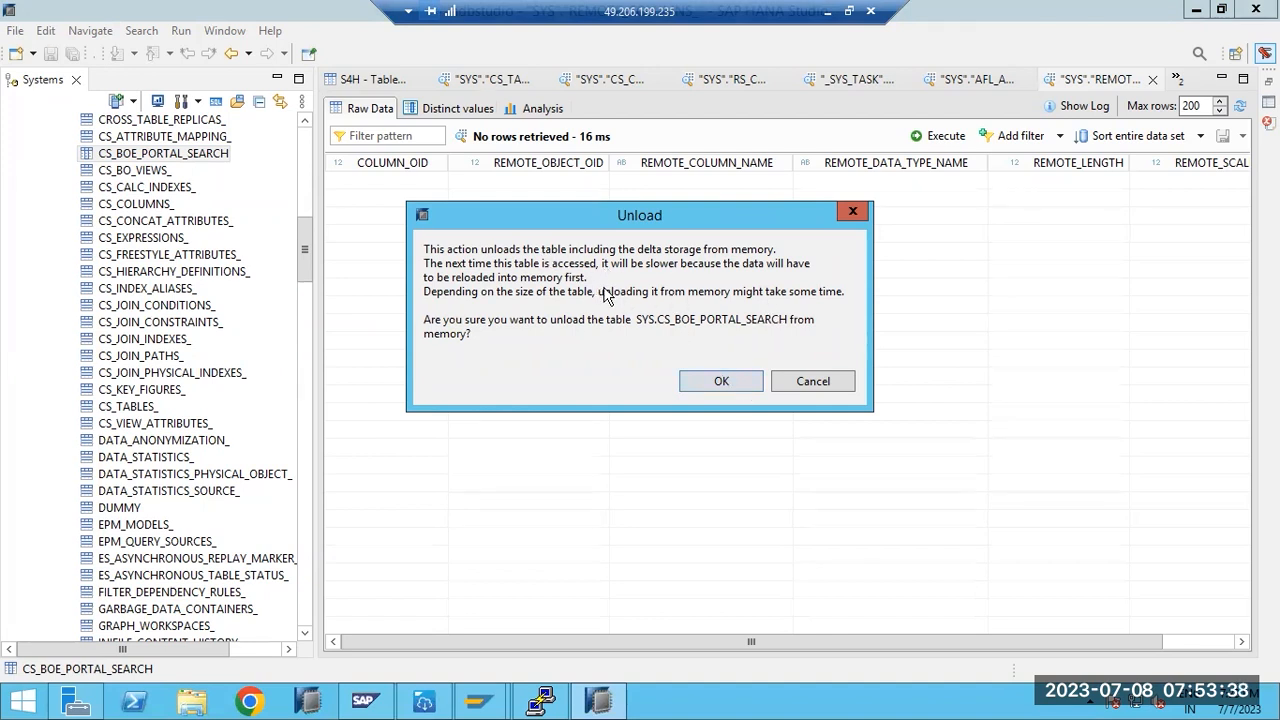
click(815, 384)
- Redraw the diagonal arrow into /hana/data and link the HASH list and bottom box to the top boxes
click(827, 11)
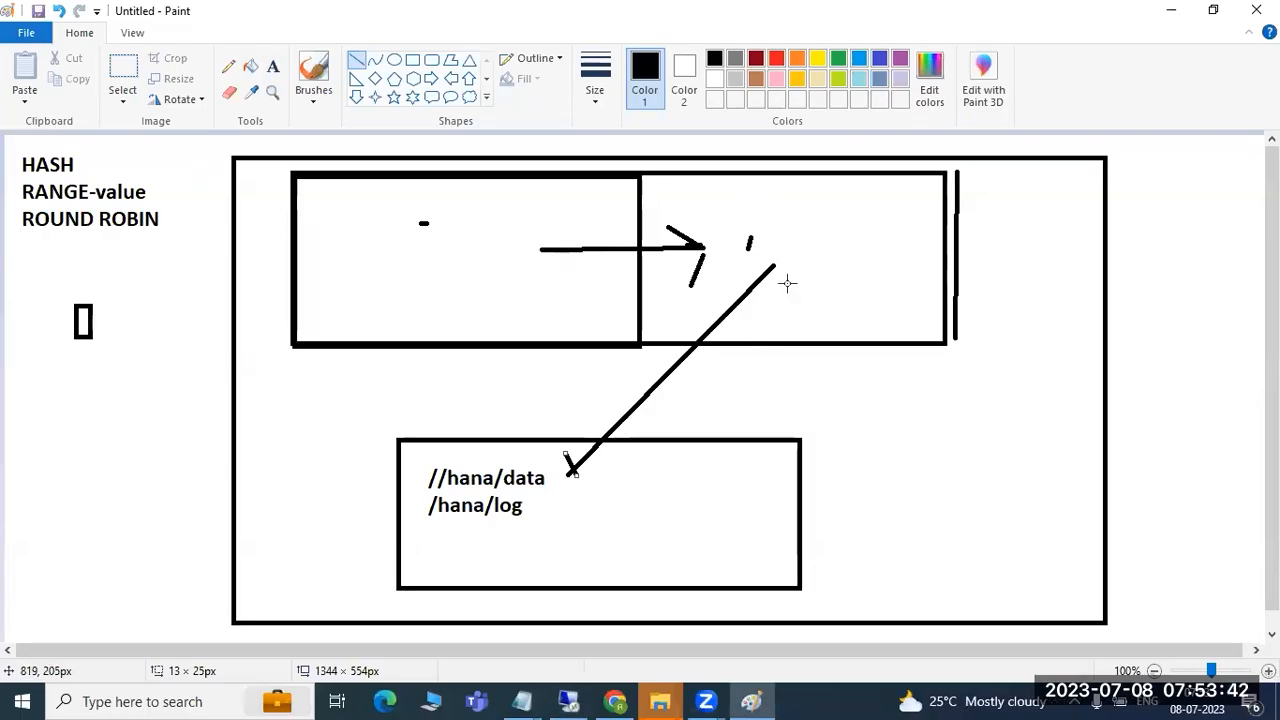
mouse_move(775, 265)
mouse_down()
mouse_move(736, 331)
mouse_move(700, 346)
mouse_move(572, 474)
mouse_up()
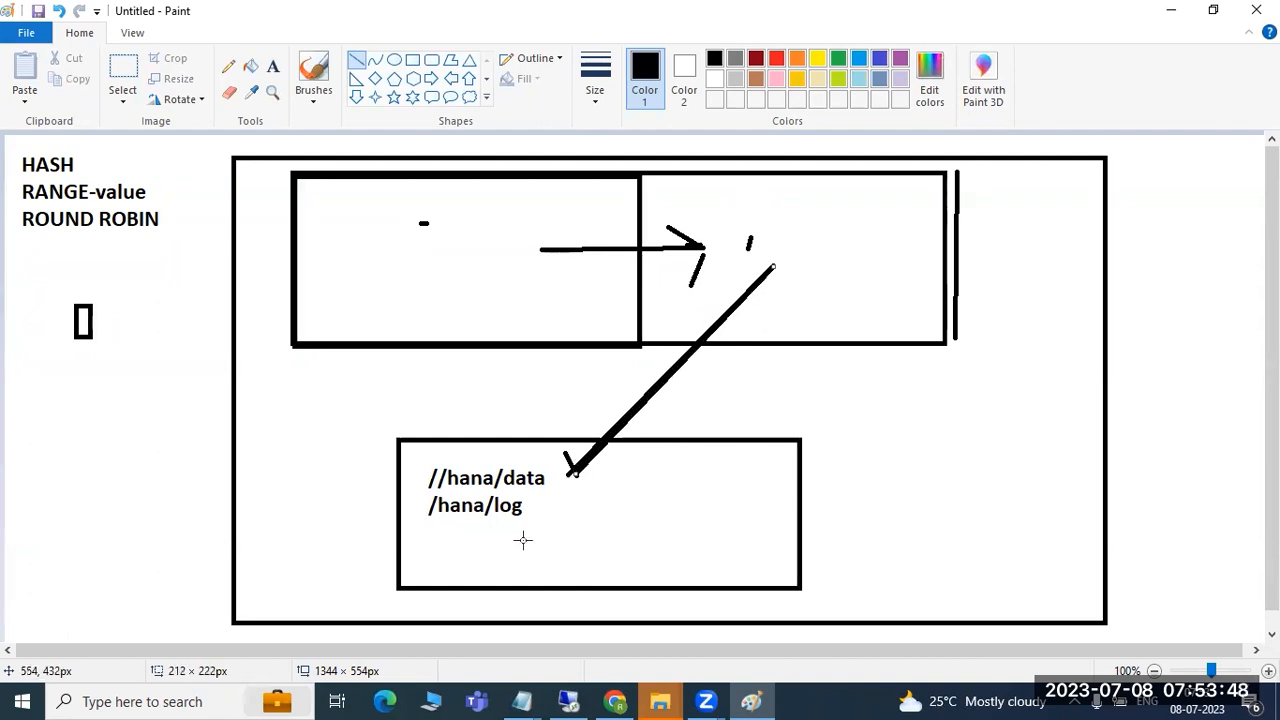
mouse_move(152, 152)
mouse_down()
mouse_move(294, 169)
mouse_move(398, 210)
mouse_up()
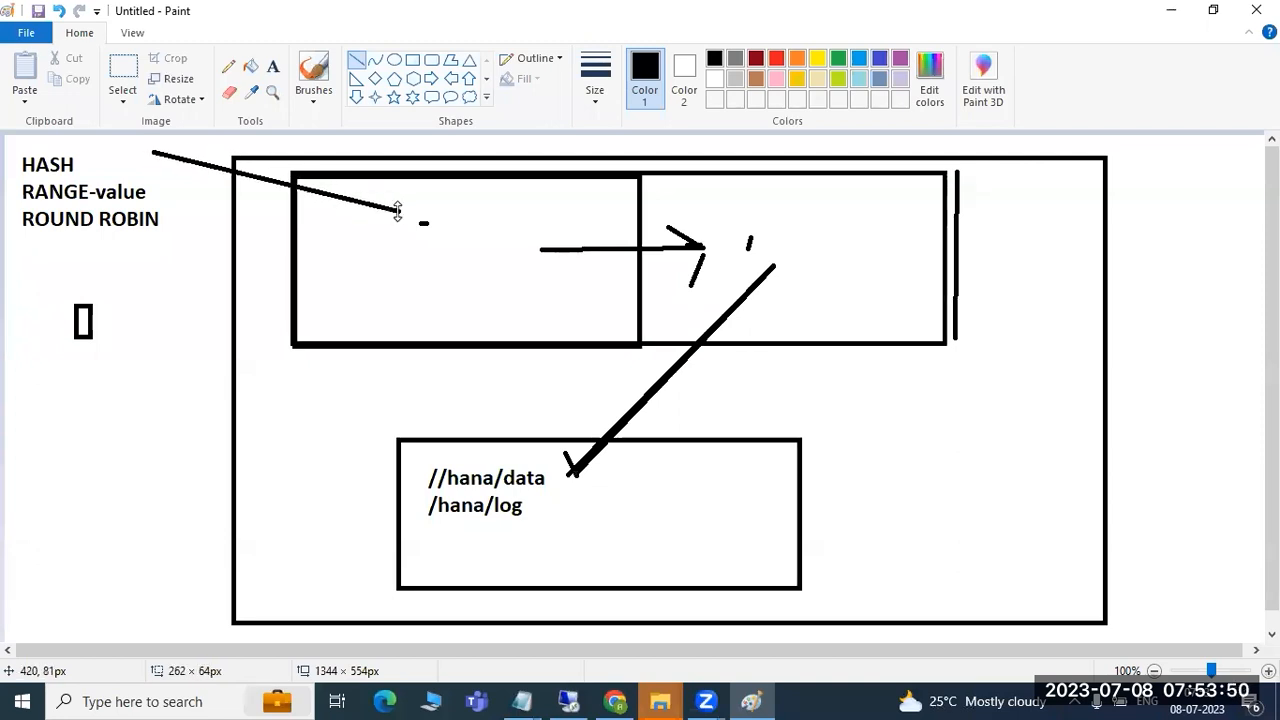
drag(630, 488, 796, 258)
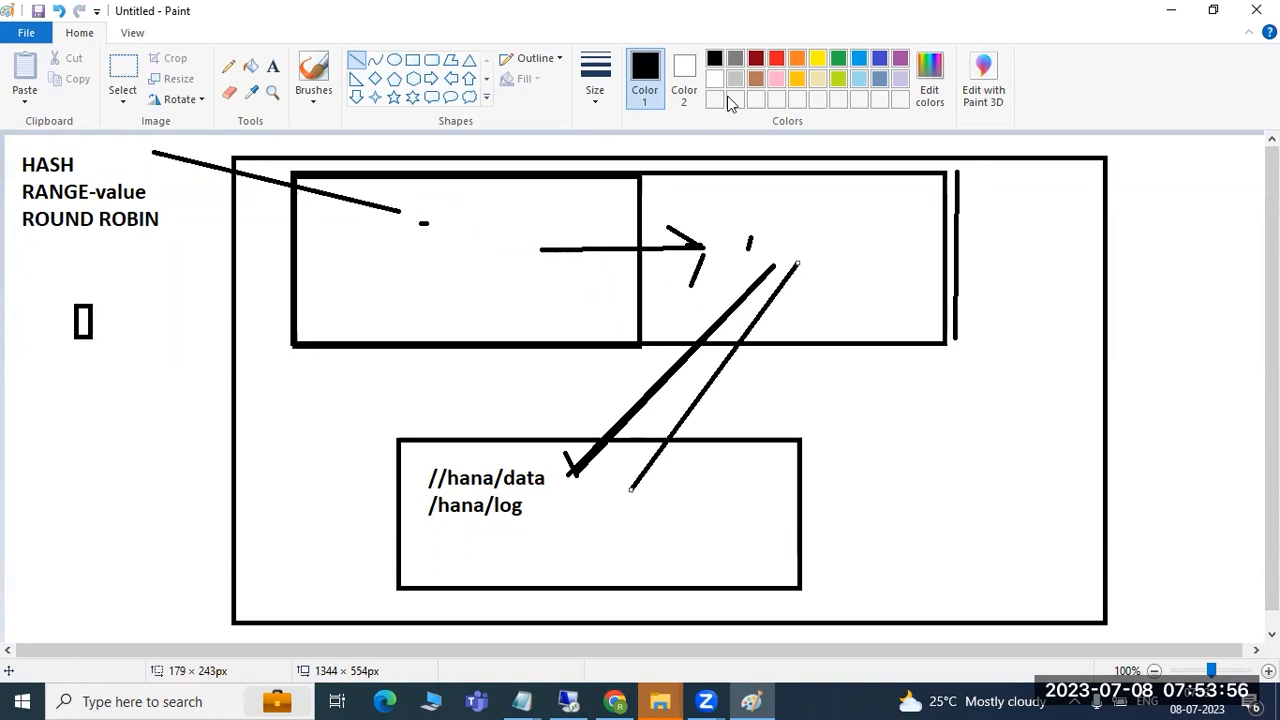
click(569, 701)
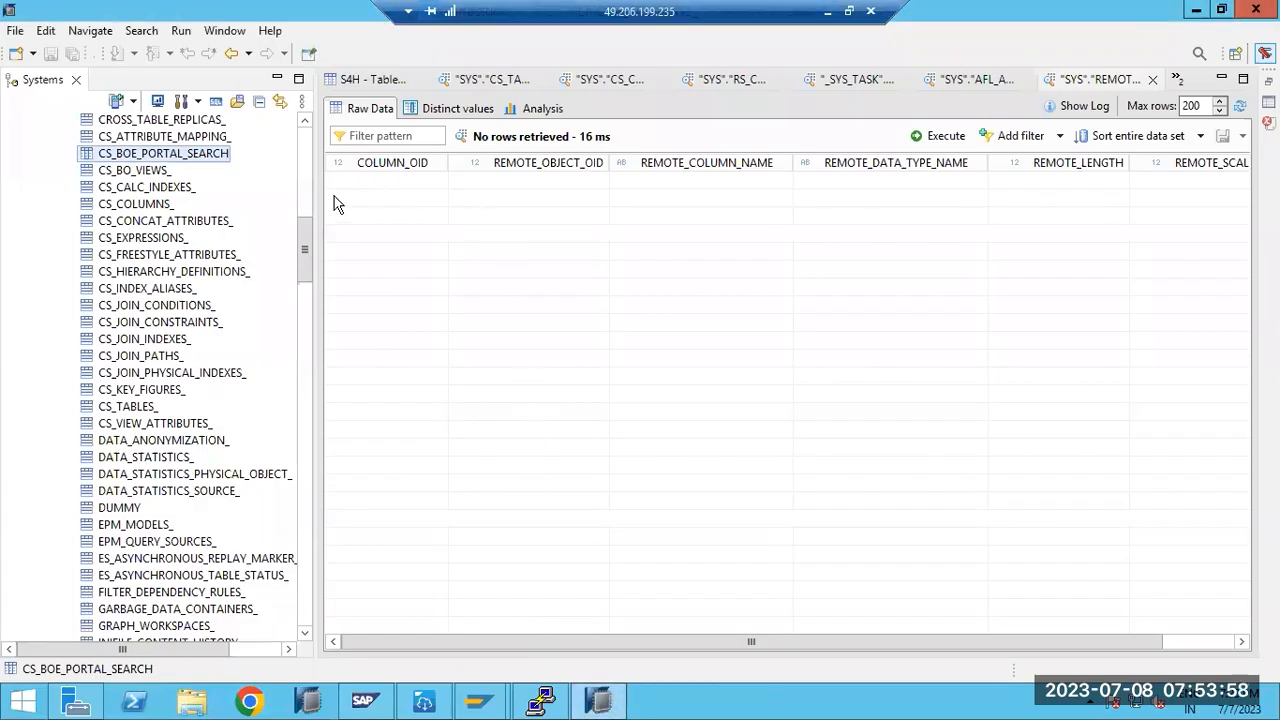
- Choose Unload from Memory for CS_BOE_PORTAL_SEARCH
right_click(127, 155)
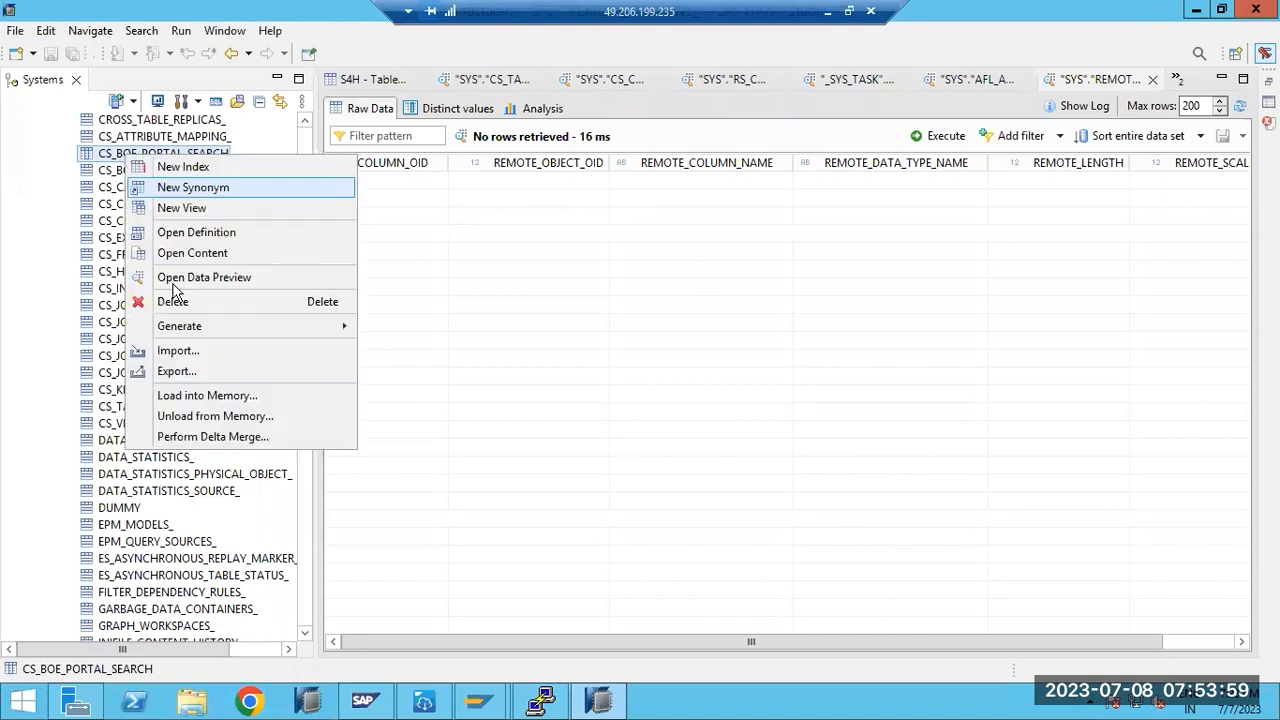
click(187, 416)
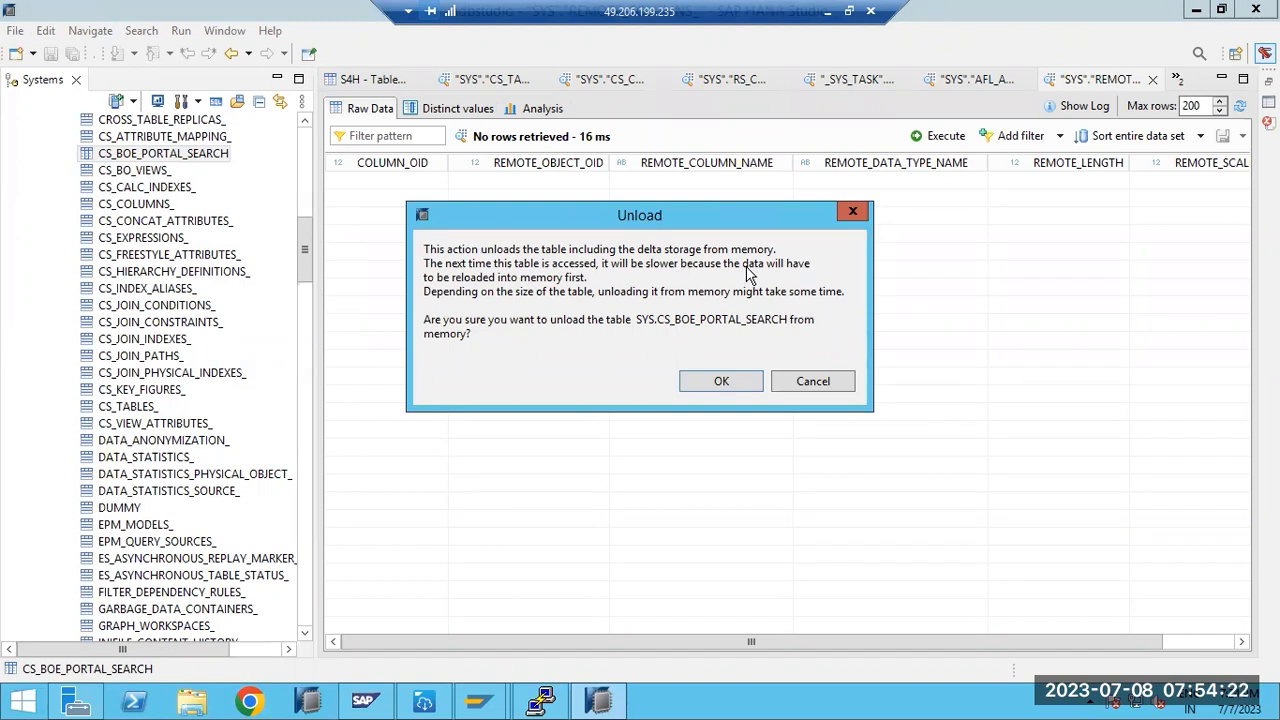
- Draw a line from /hana/log up into the right-hand top box and adjust its ends
click(843, 12)
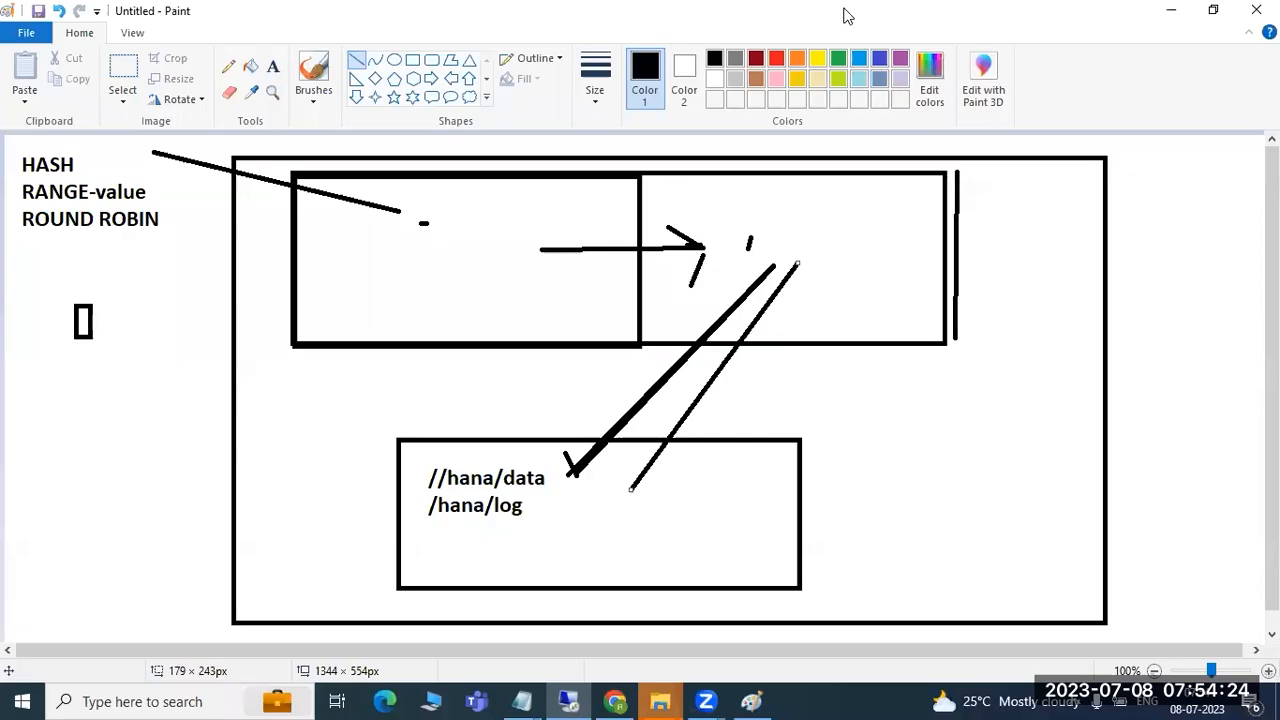
mouse_move(537, 494)
mouse_down()
mouse_move(750, 262)
mouse_move(750, 275)
mouse_up()
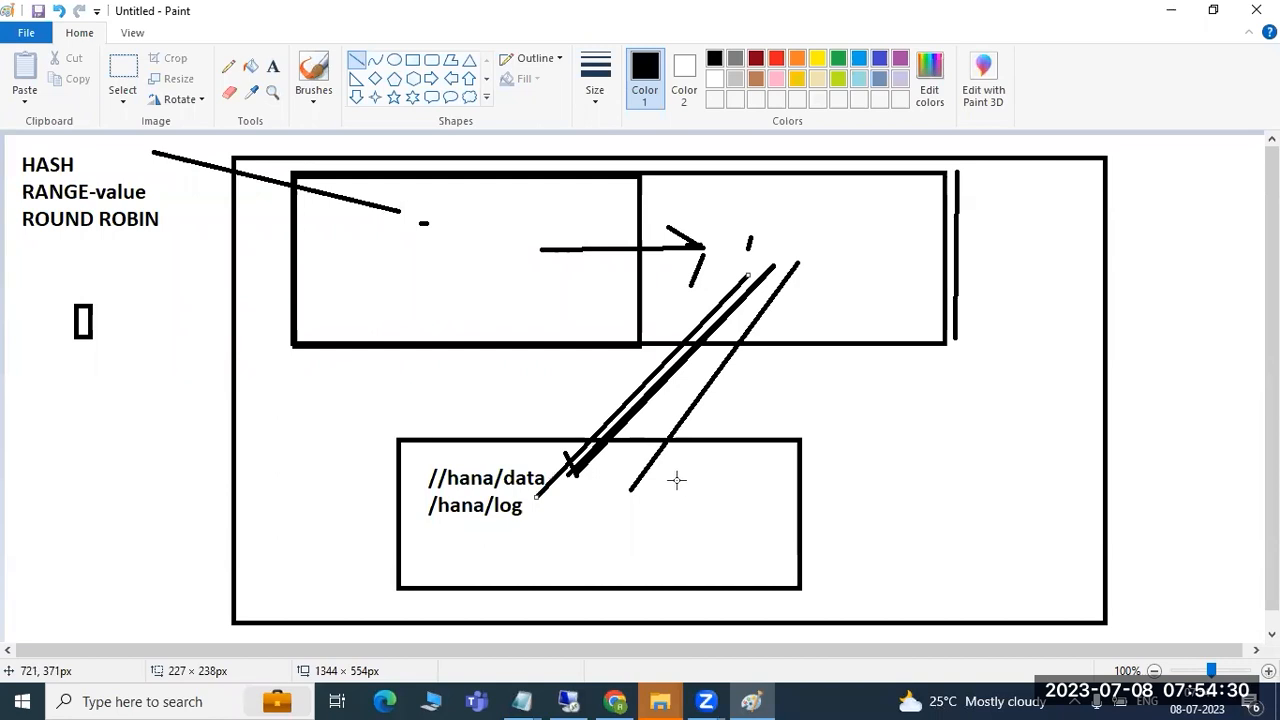
drag(548, 488, 568, 490)
drag(815, 264, 847, 258)
- Cancel the pending unload in HANA Studio and reopen the CS_BOE_PORTAL_SEARCH actions
click(568, 701)
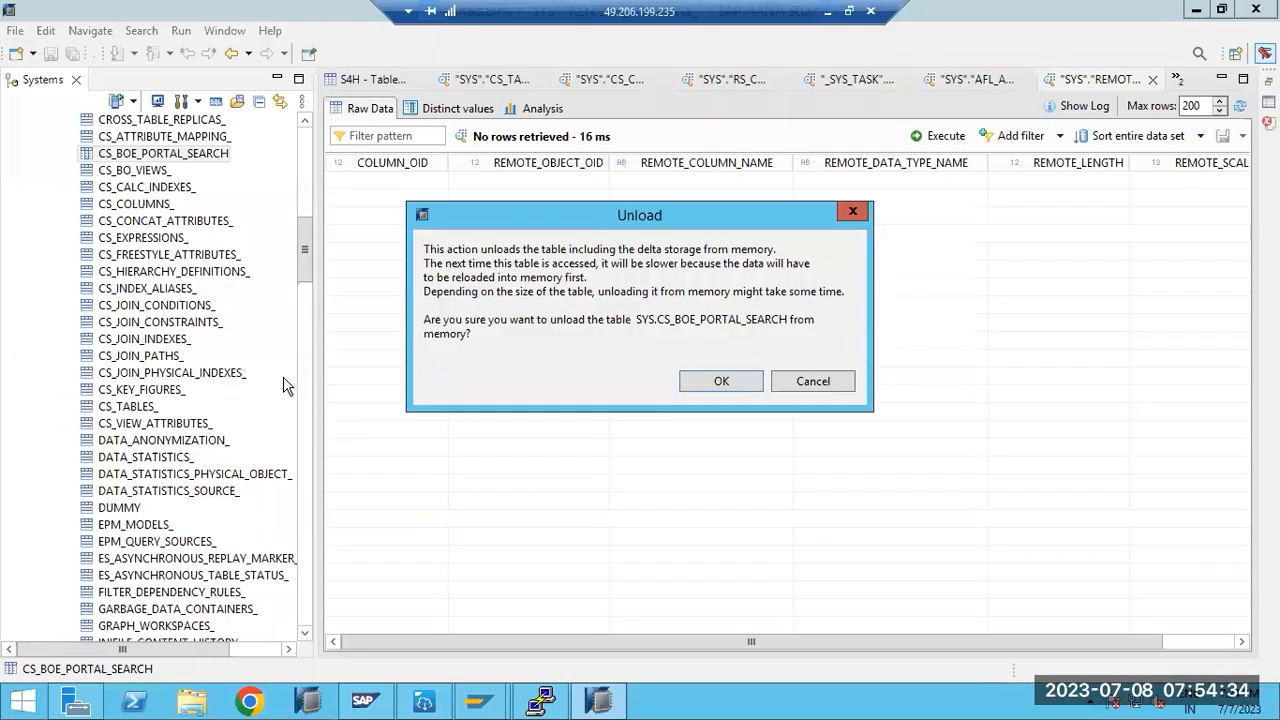
click(836, 386)
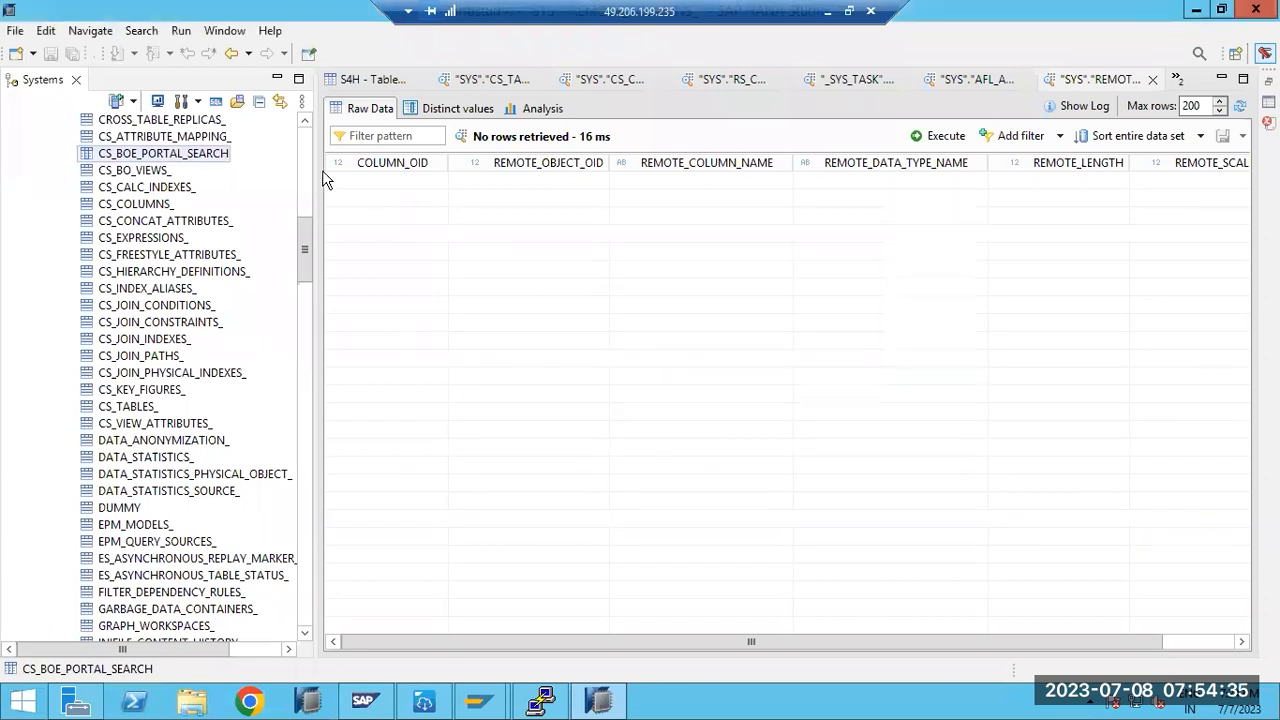
right_click(182, 160)
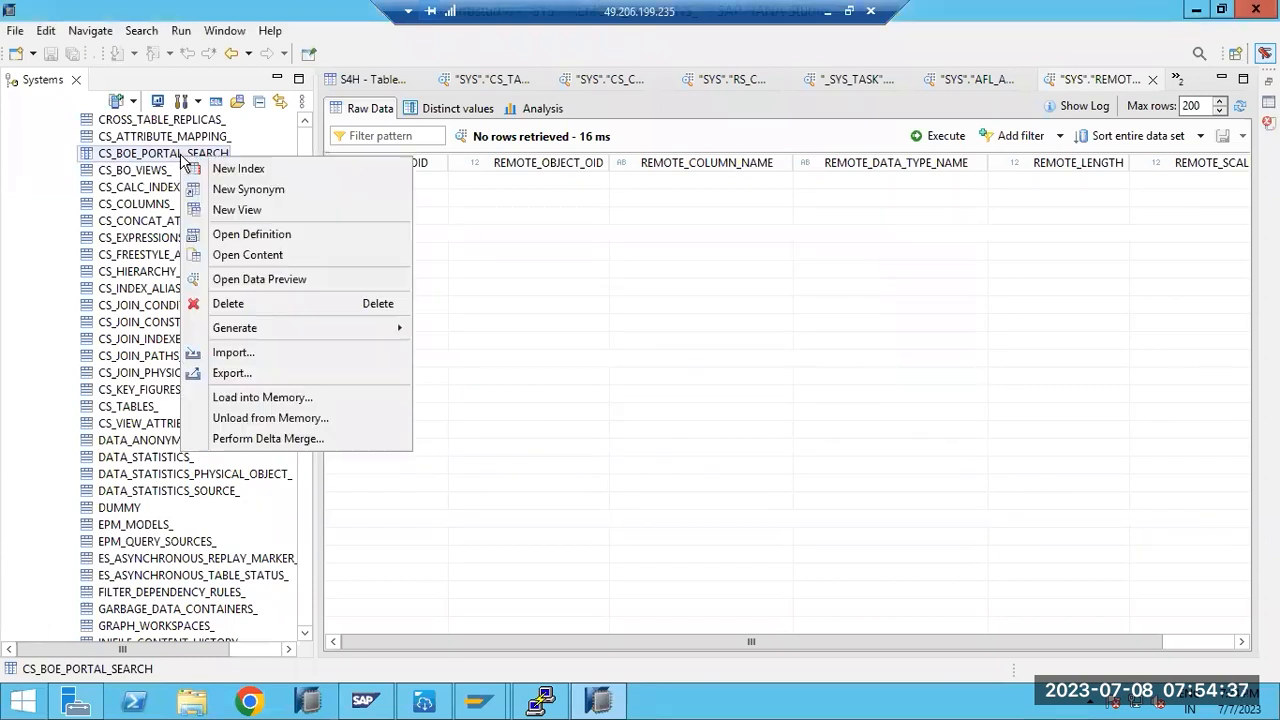
- Request Load into Memory for CS_BOE_PORTAL_SEARCH, confirm, and dismiss the missing-privileges error
click(261, 397)
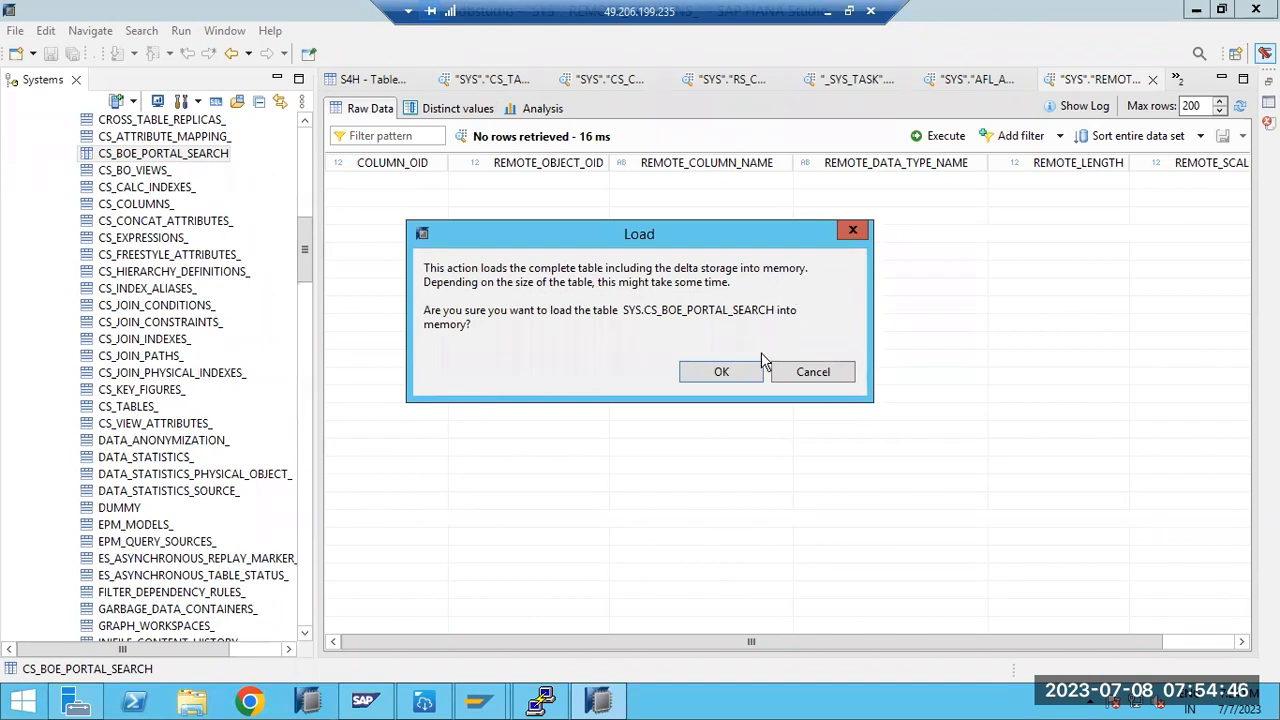
click(750, 380)
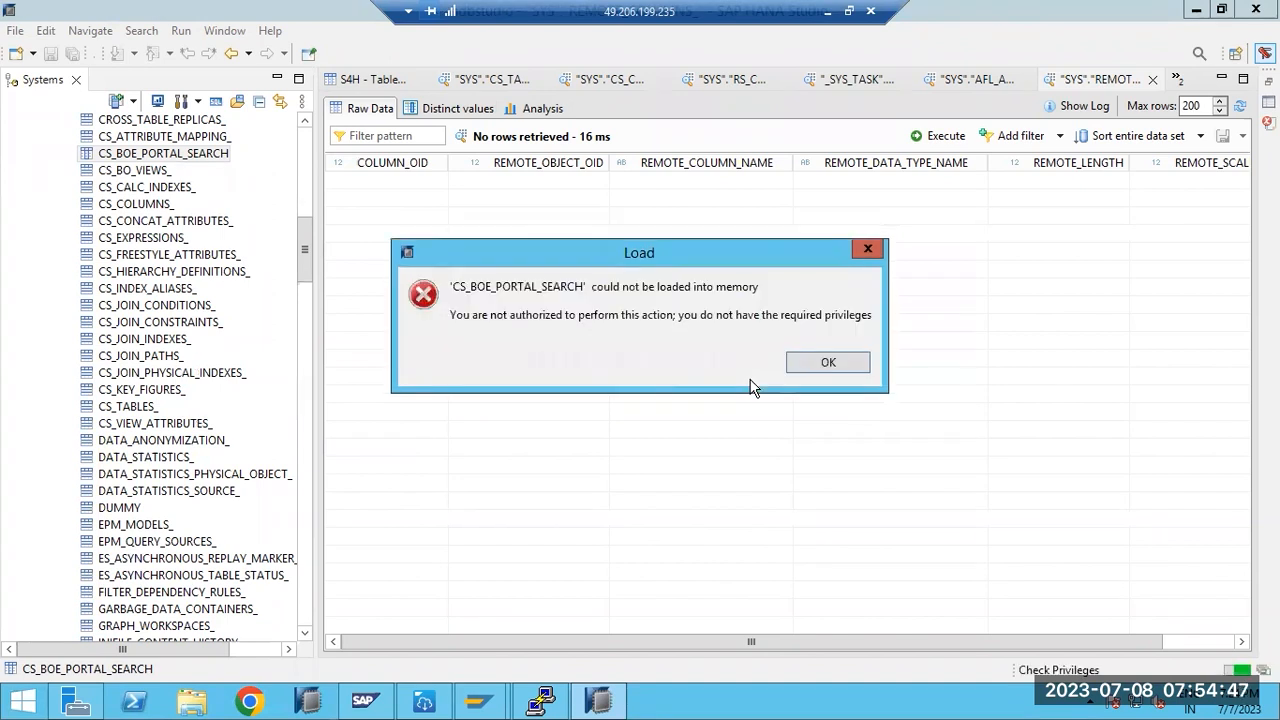
click(818, 368)
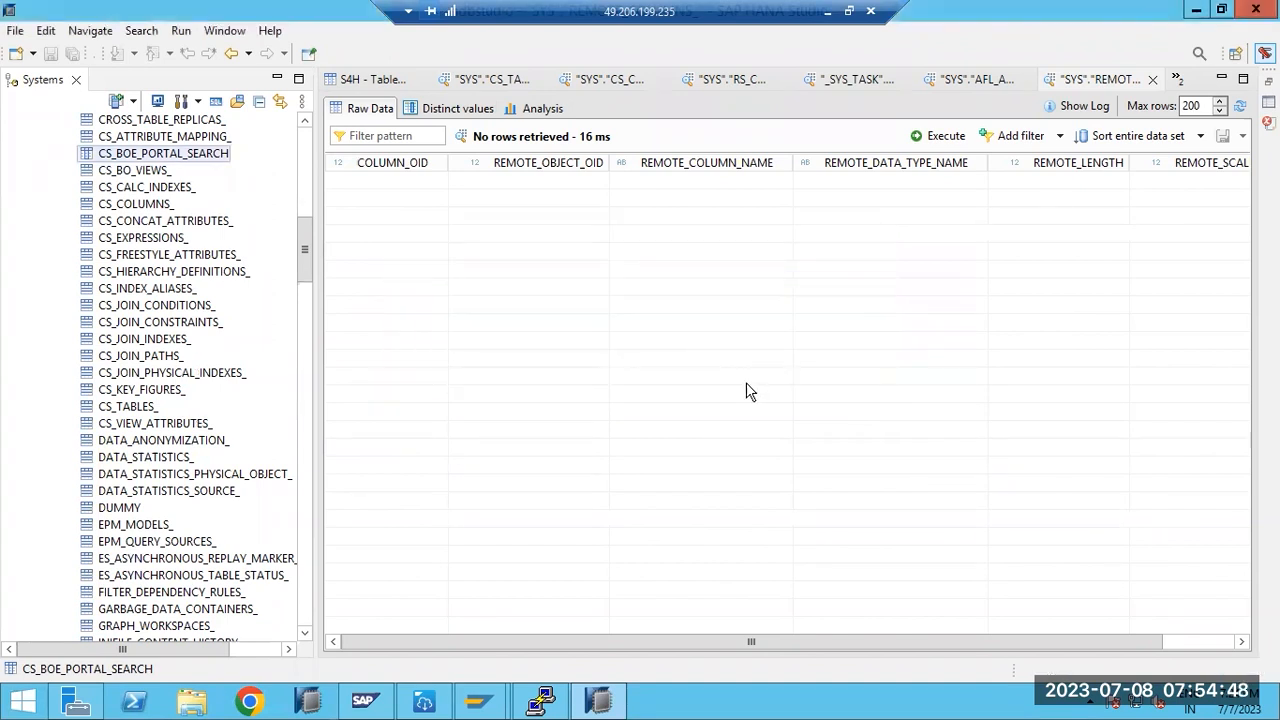
click(828, 16)
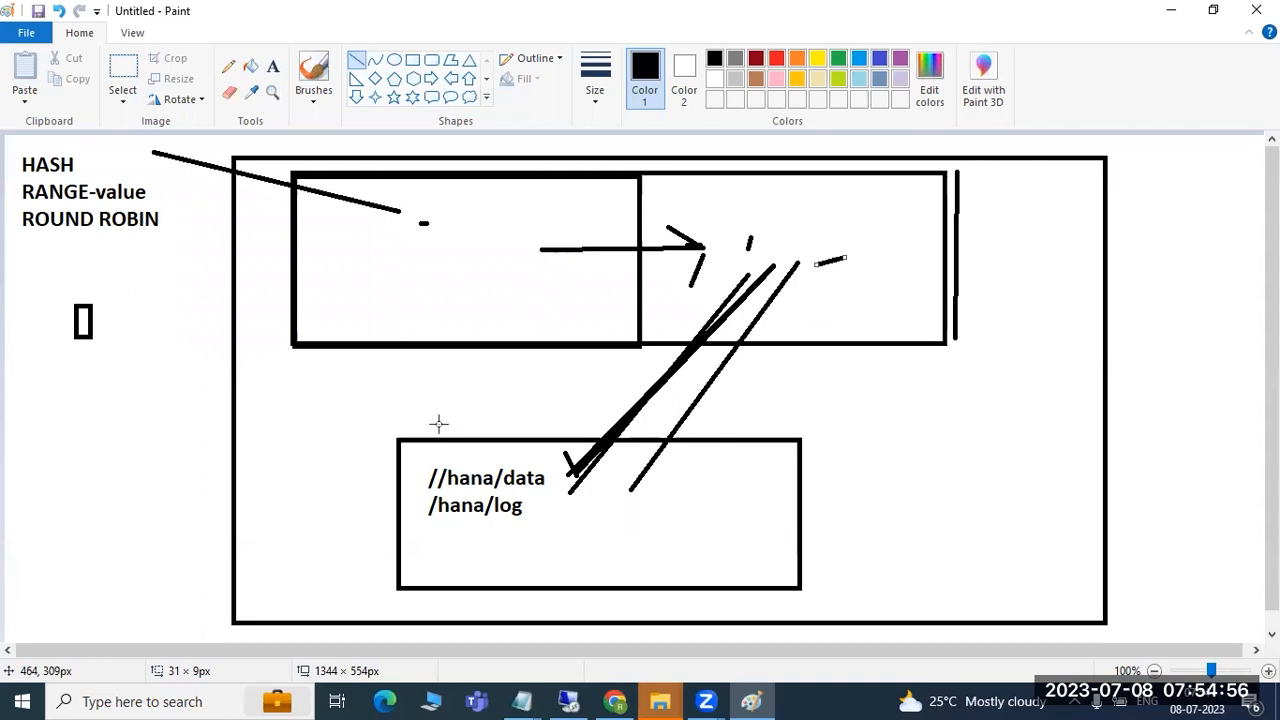
- Undo the recent connector lines and arrow, then try and undo small rounded shapes
key(ctrl+z)
key(ctrl+z)
key(ctrl+z)
key(ctrl+z)
key(ctrl+z)
key(ctrl+z)
key(ctrl+z)
key(ctrl+z)
key(ctrl+z)
key(ctrl+z)
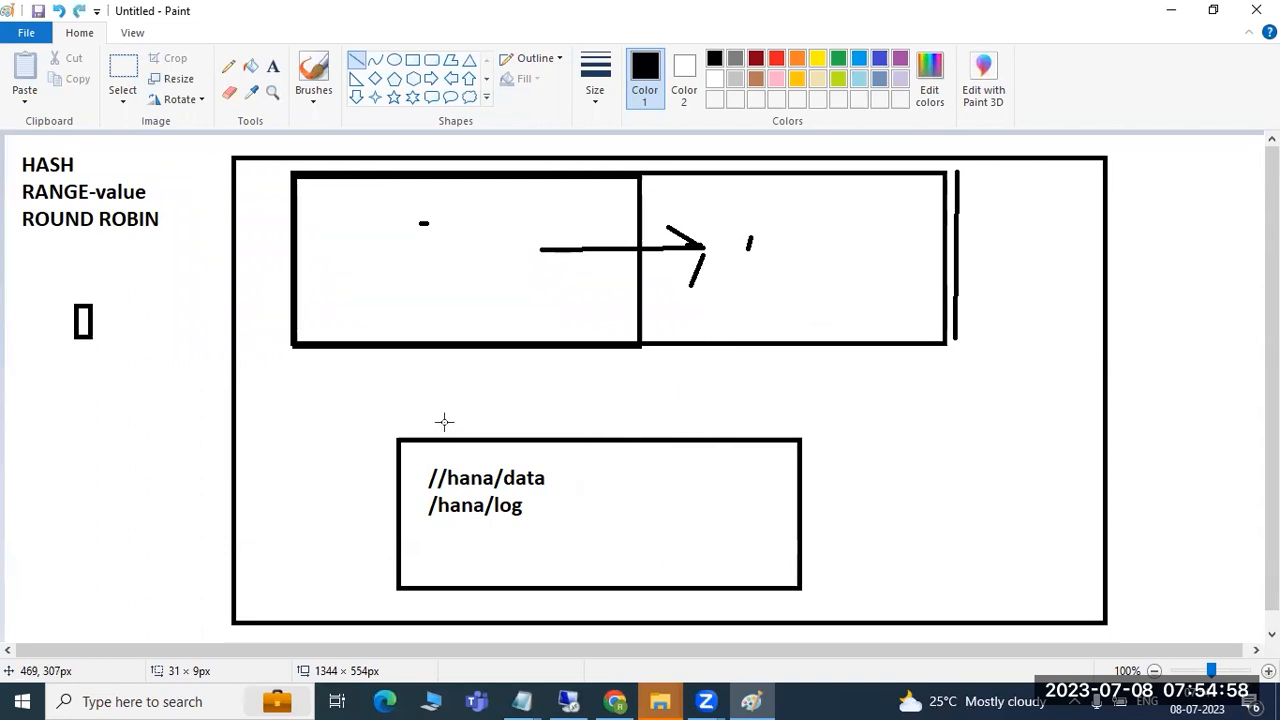
key(ctrl+z)
key(ctrl+z)
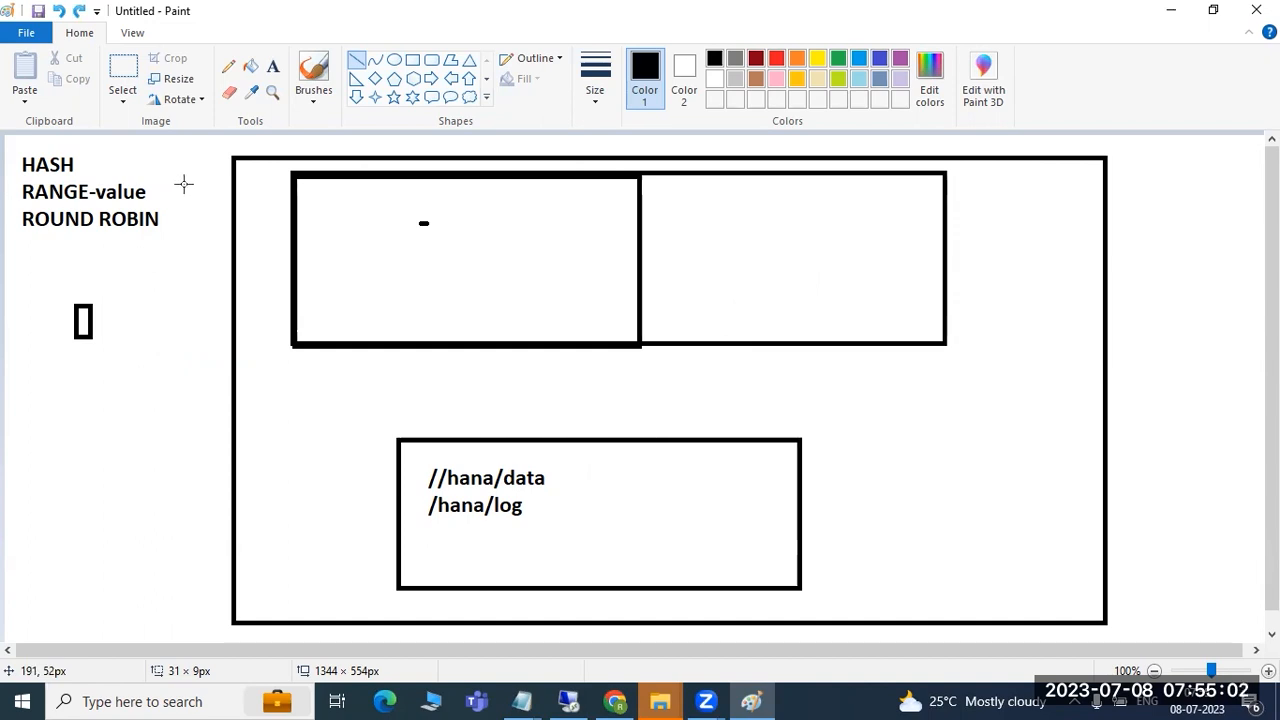
click(431, 60)
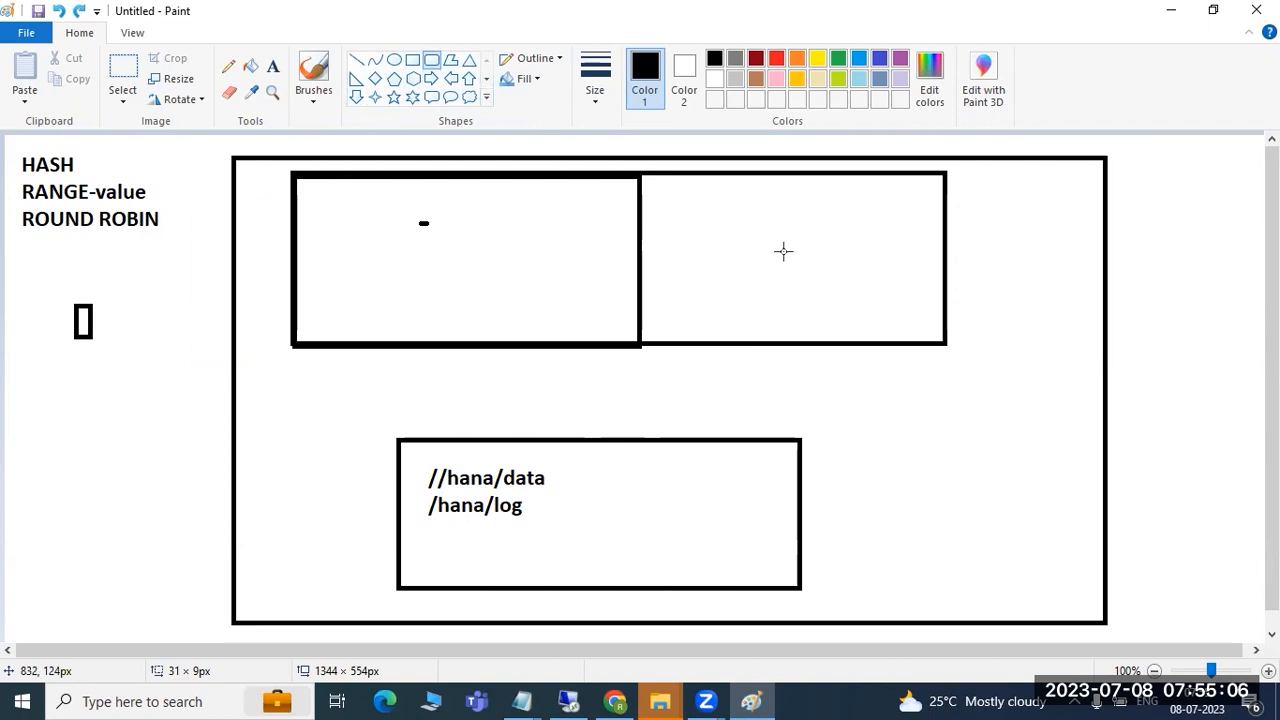
drag(783, 247, 810, 289)
click(821, 263)
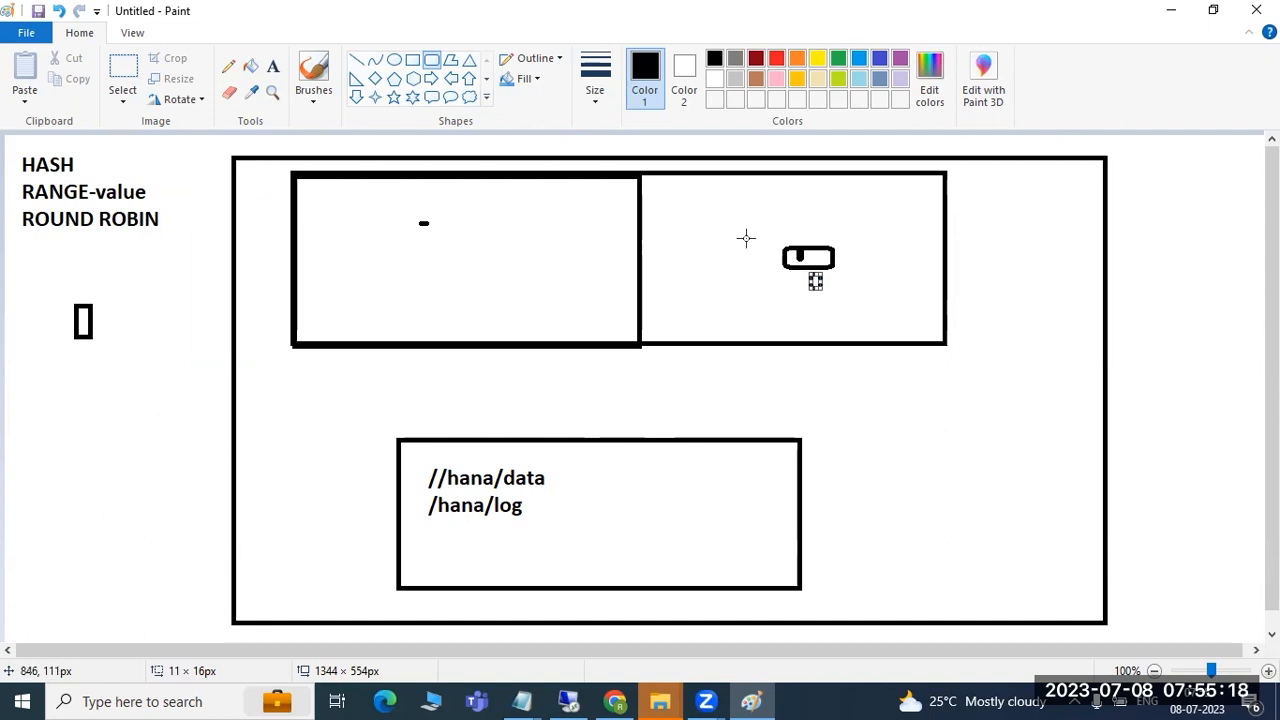
drag(641, 232, 945, 229)
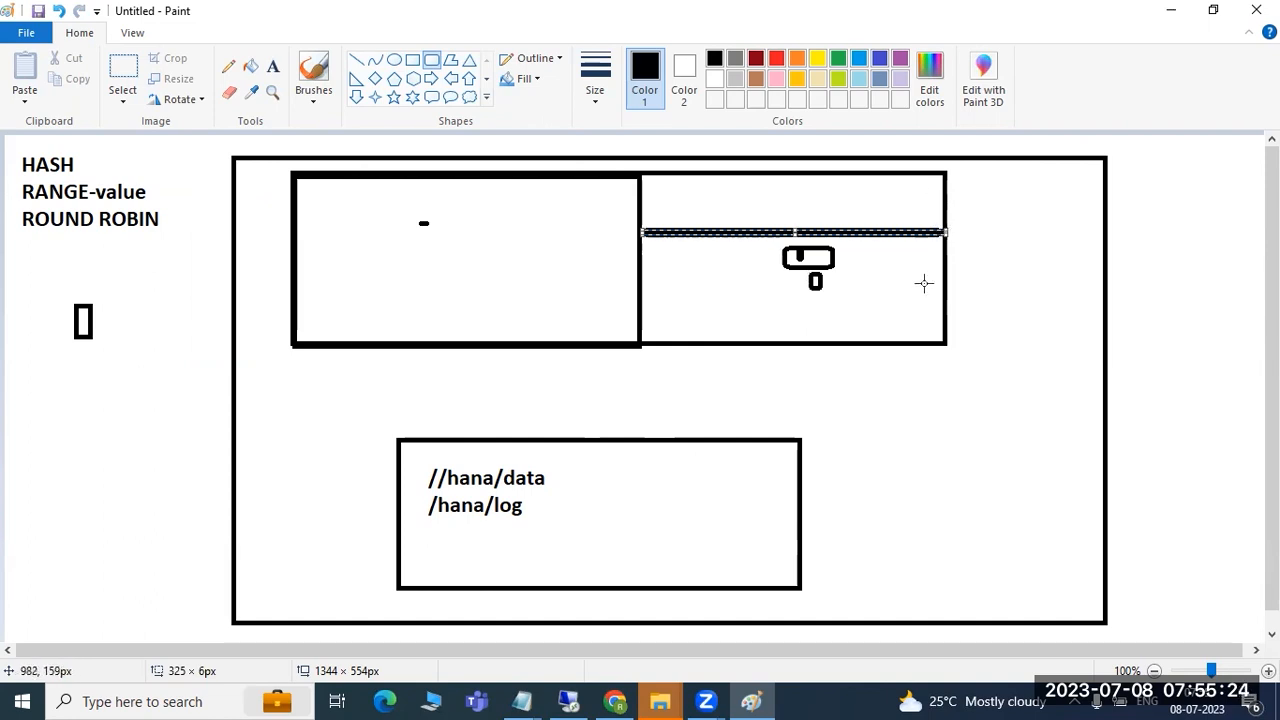
key(ctrl+z)
key(ctrl+z)
key(ctrl+z)
key(ctrl+z)
key(ctrl+z)
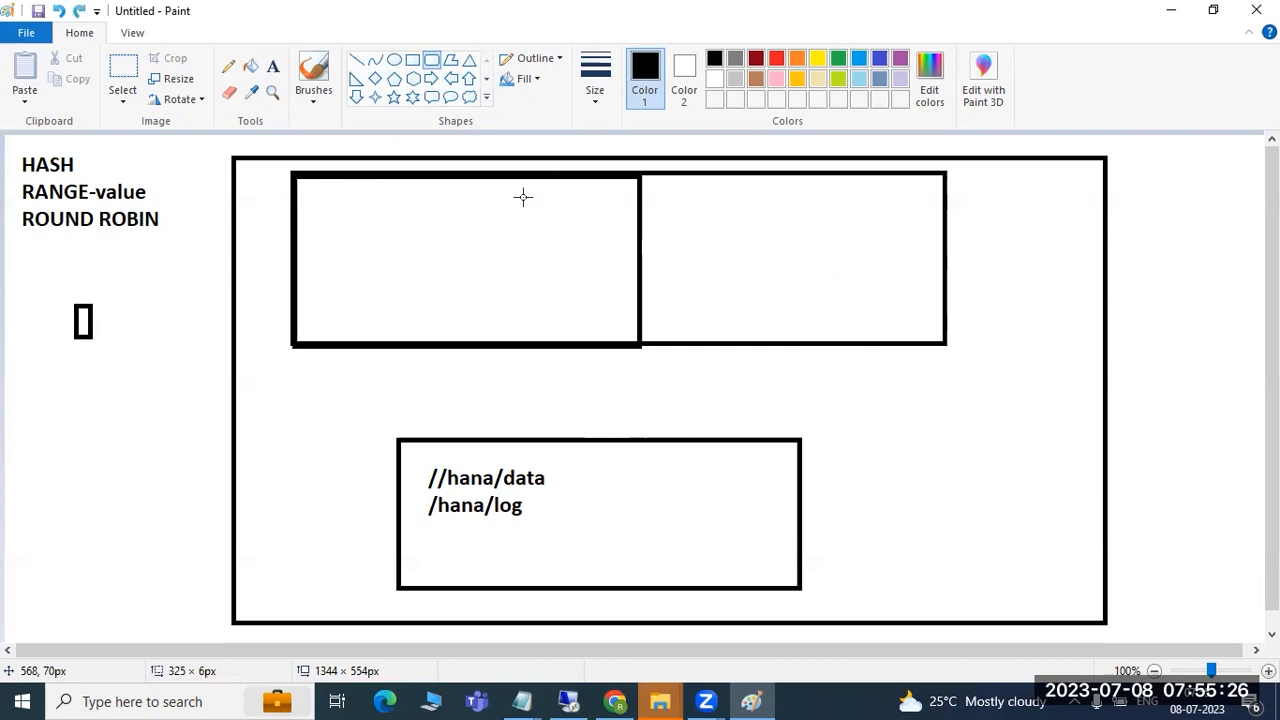
- Redraw the HASH and /hana/log lines, then undo everything to a blank canvas
click(356, 60)
drag(133, 164, 421, 236)
drag(545, 515, 703, 280)
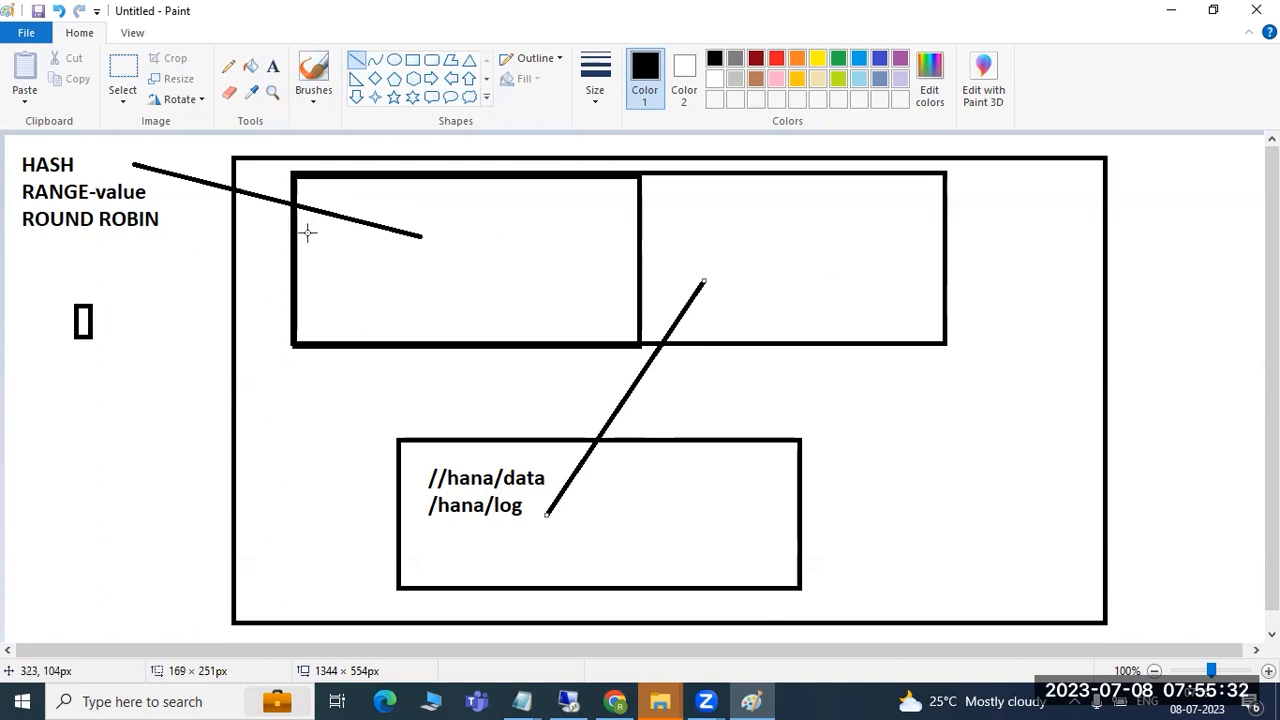
key(ctrl+z)
key(ctrl+z)
key(ctrl+z)
key(ctrl+z)
key(ctrl+z)
key(ctrl+z)
key(ctrl+z)
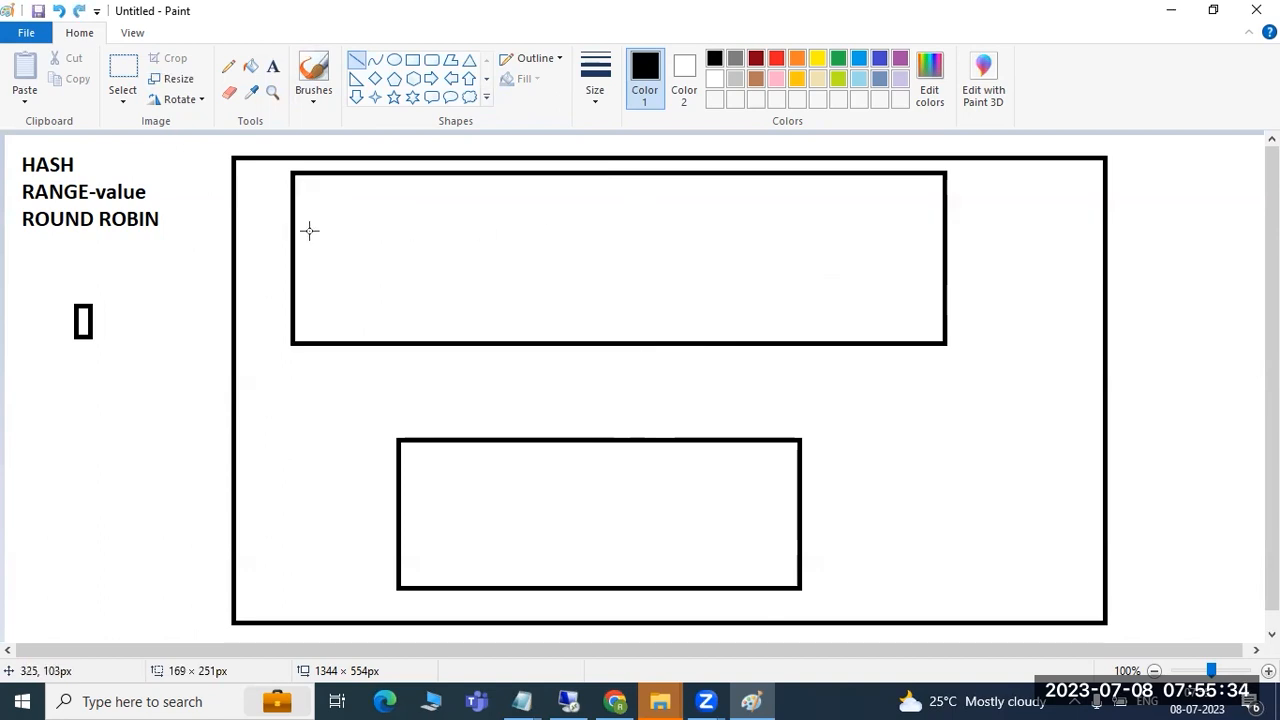
key(ctrl+z)
key(ctrl+z)
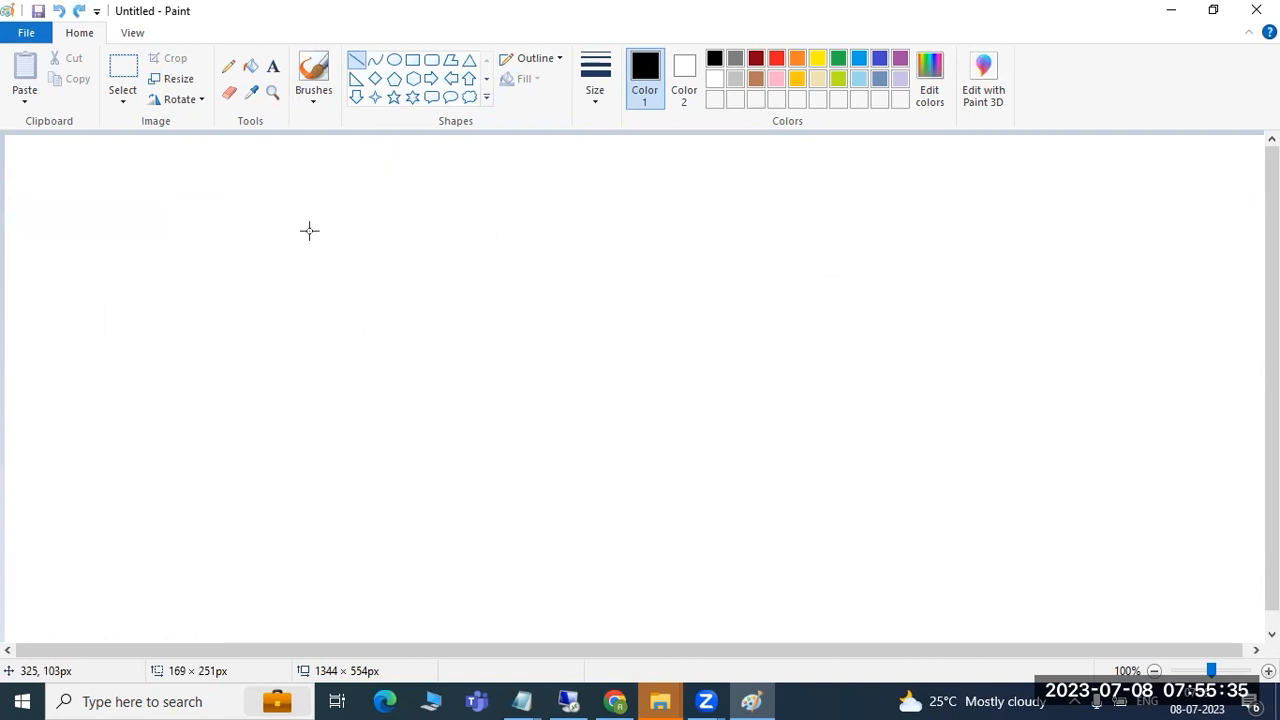
click(1168, 10)
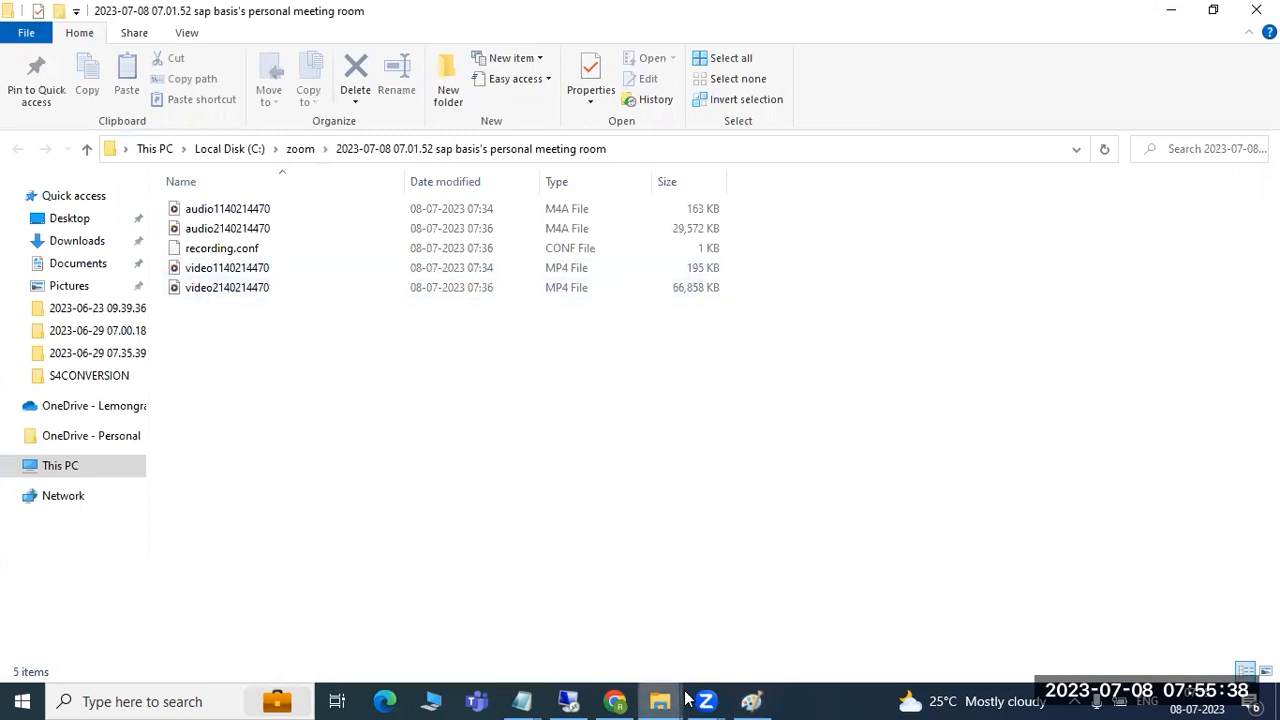
click(568, 701)
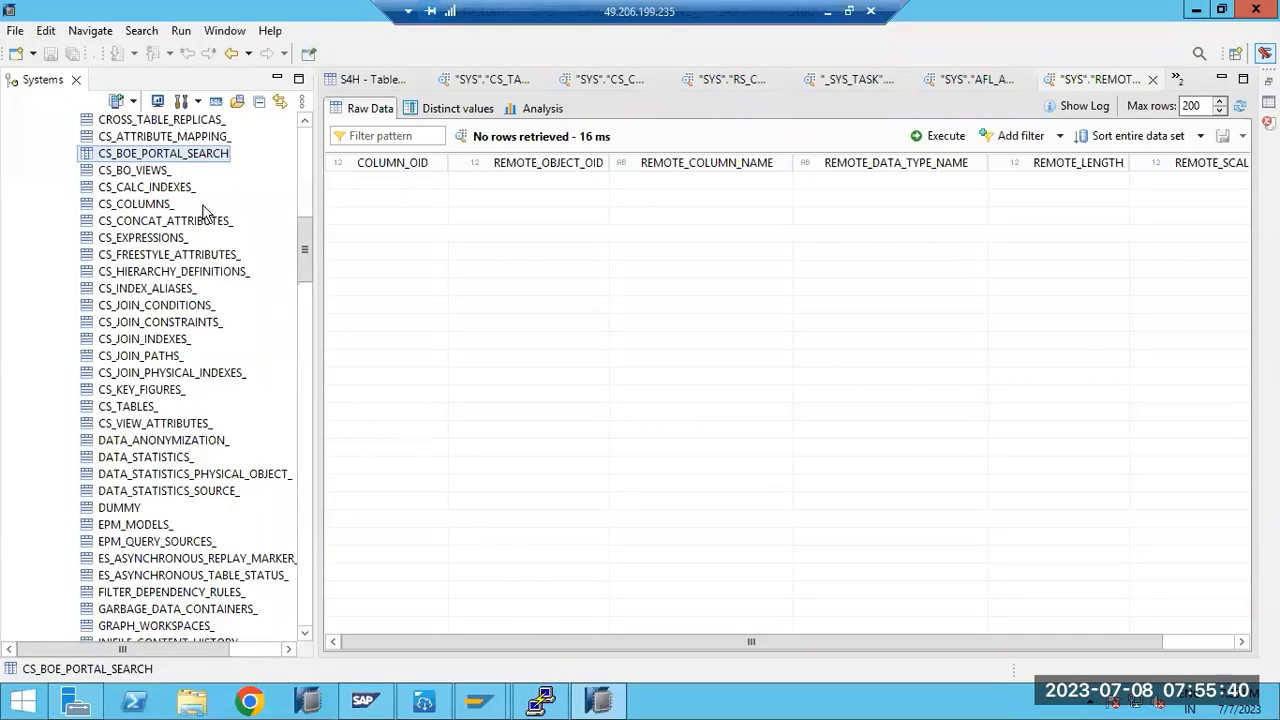
- Preview SYS.CS_BOE_PORTAL_SEARCH (no rows), collapse the SYS Tables folder, and minimise the remote session
right_click(154, 159)
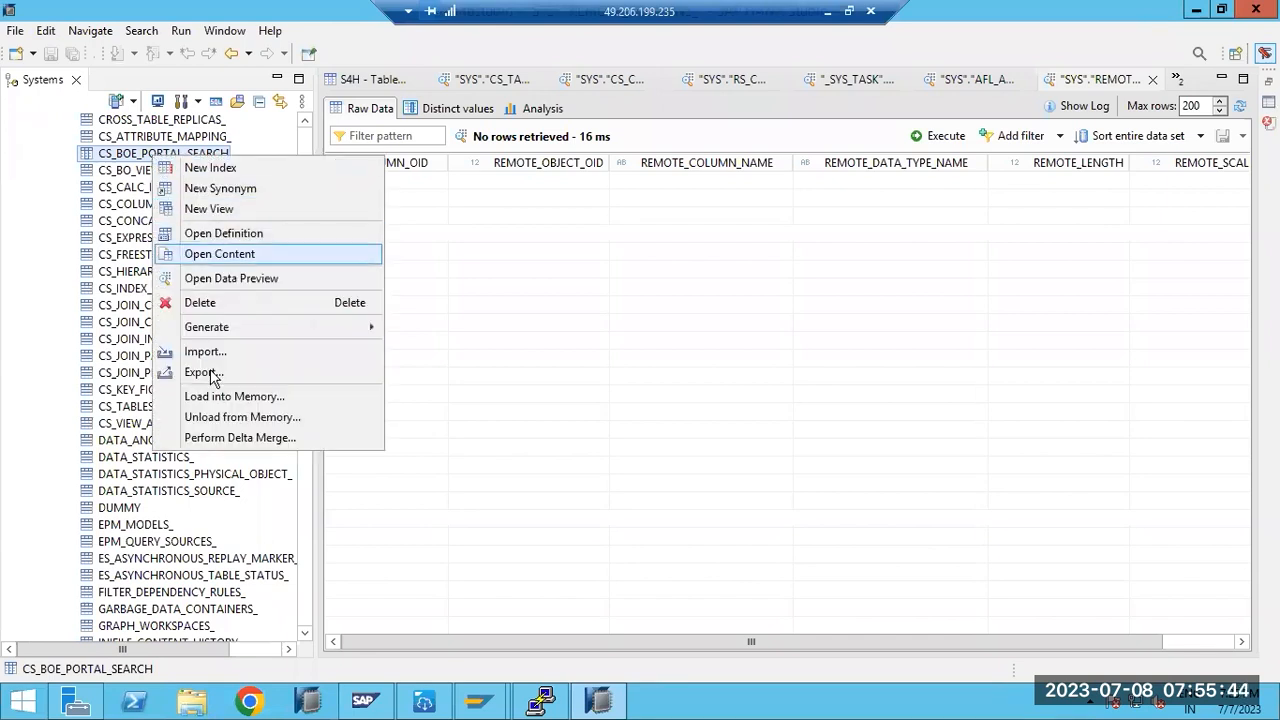
click(219, 286)
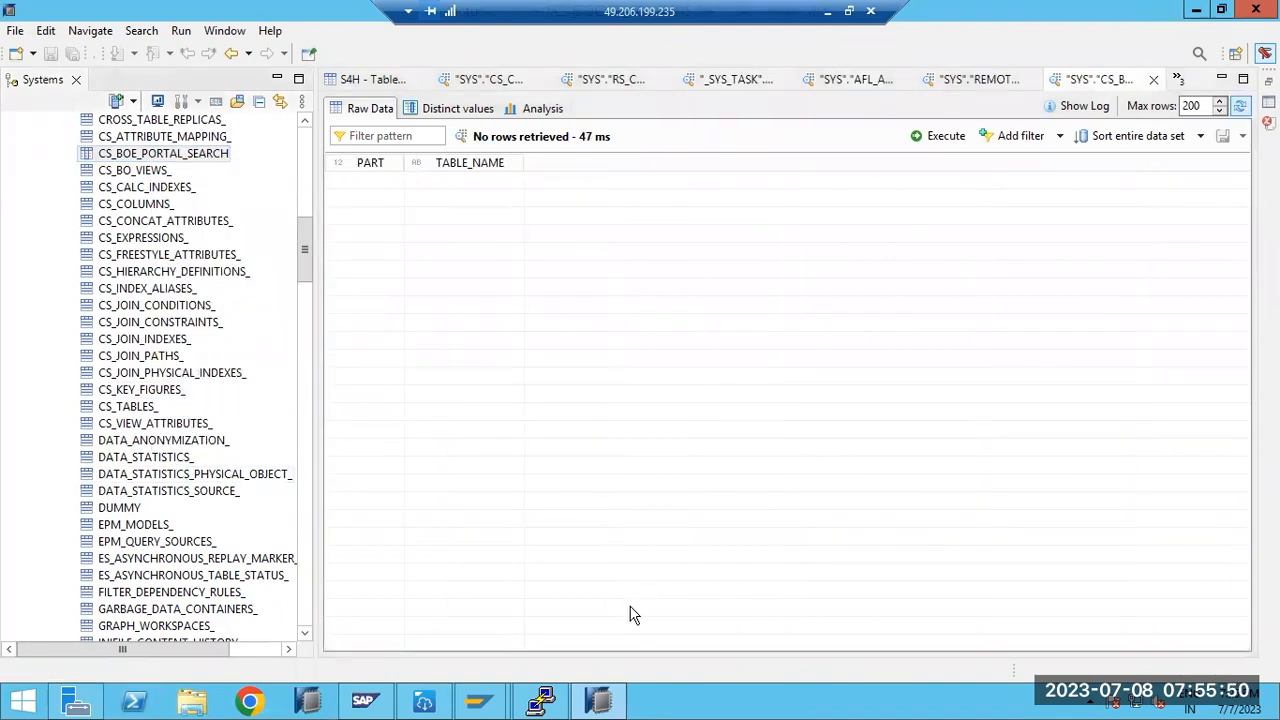
drag(306, 251, 307, 140)
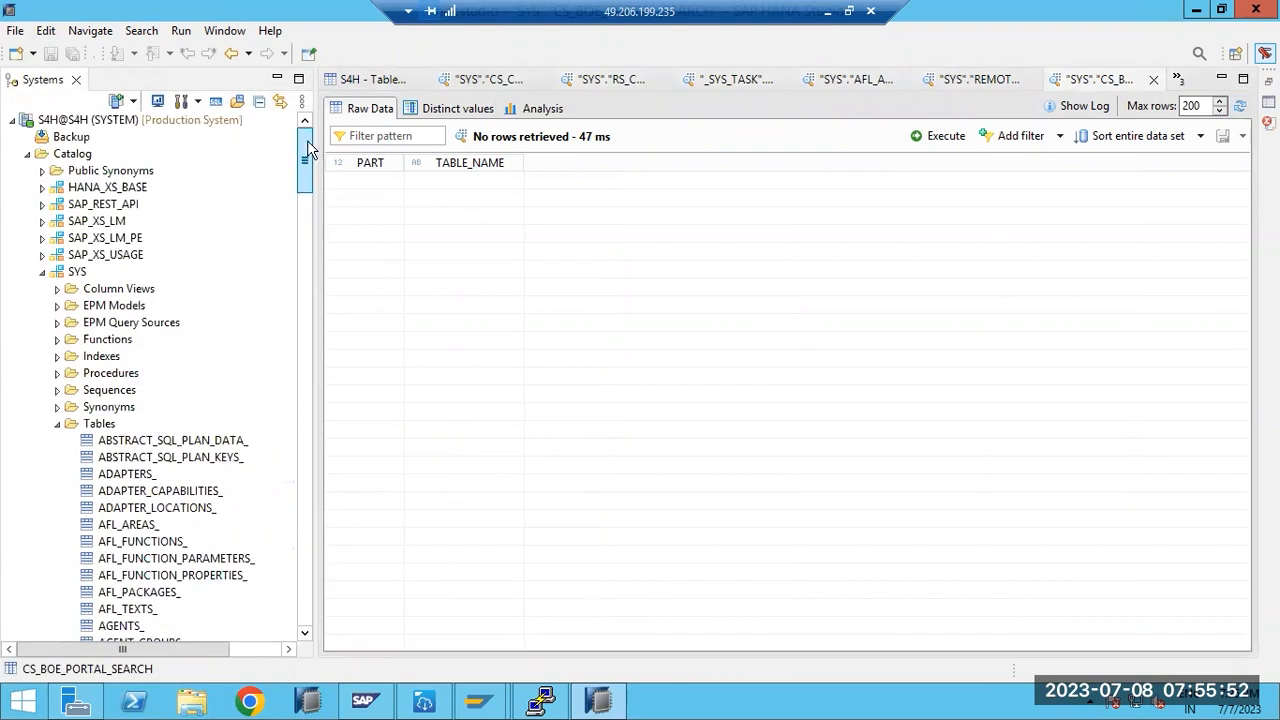
click(58, 424)
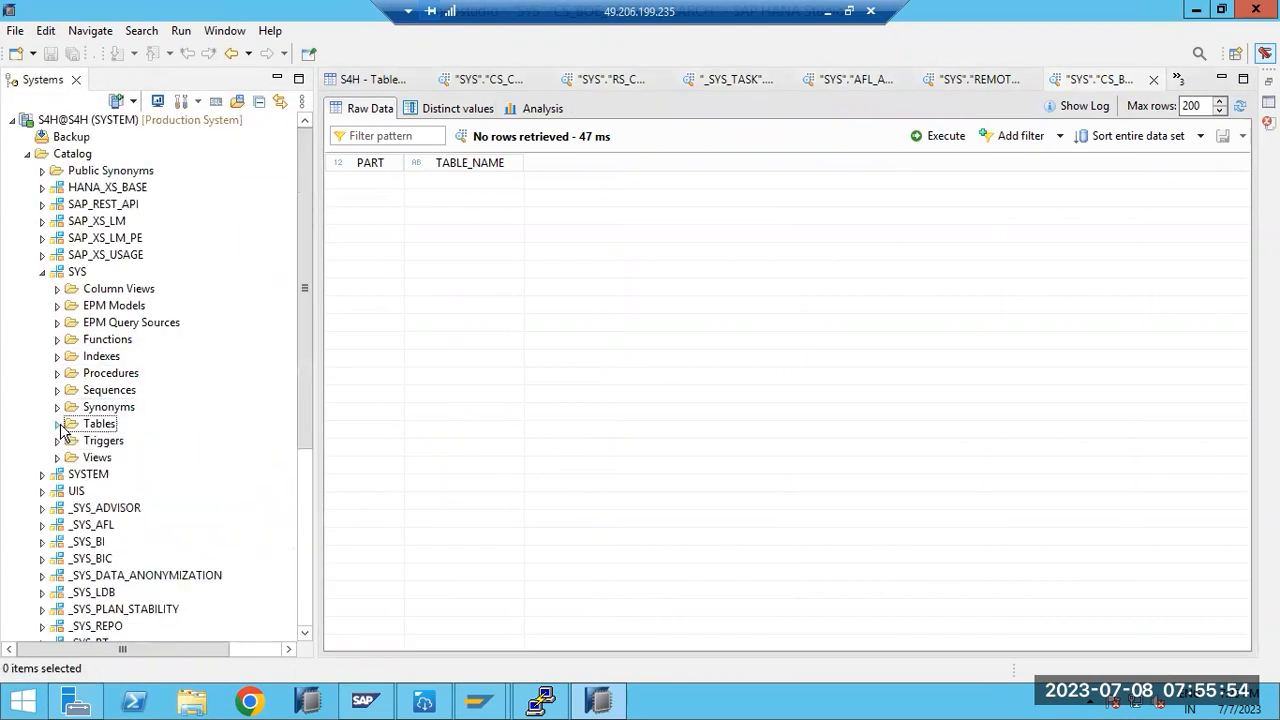
click(828, 11)
- Type SDA, BACKUP, RESTORE and HANA HA SYSTEm REFRESH into a large Paint text box
click(751, 701)
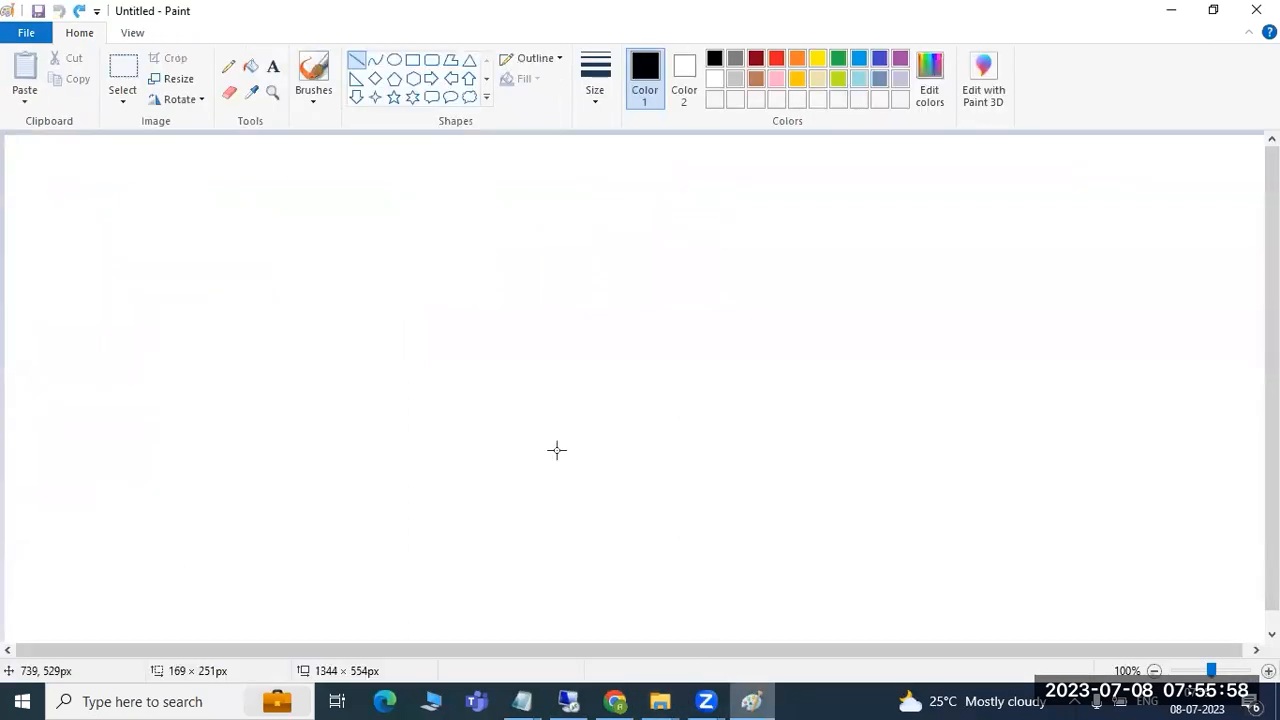
click(272, 66)
drag(74, 149, 1095, 537)
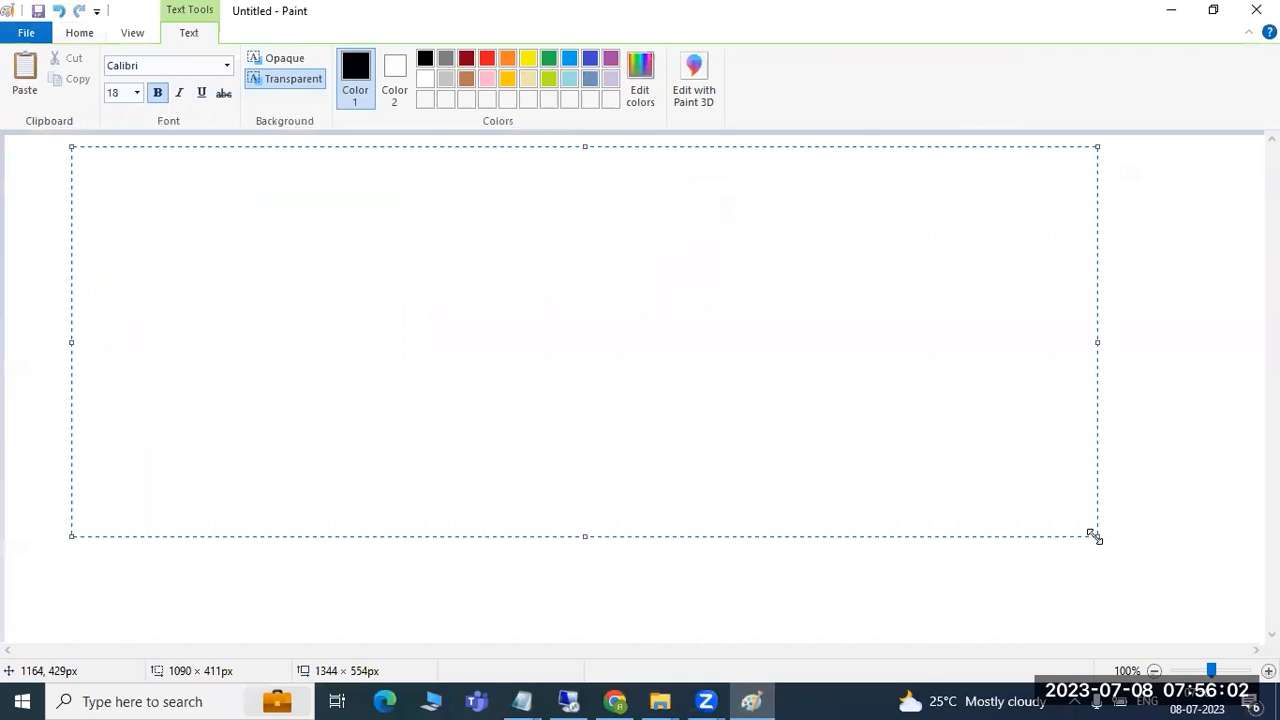
text(SDA)
key(Return)
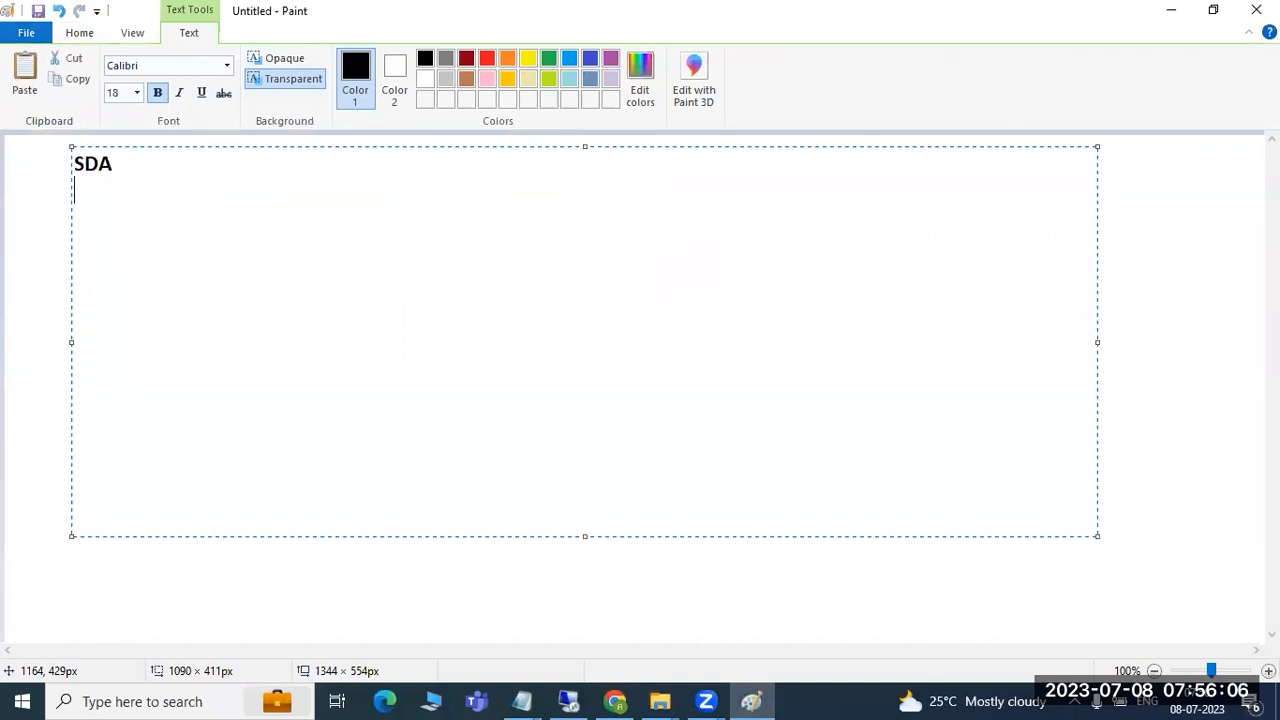
text(BACKUP)
key(Return)
text(RESTOR)
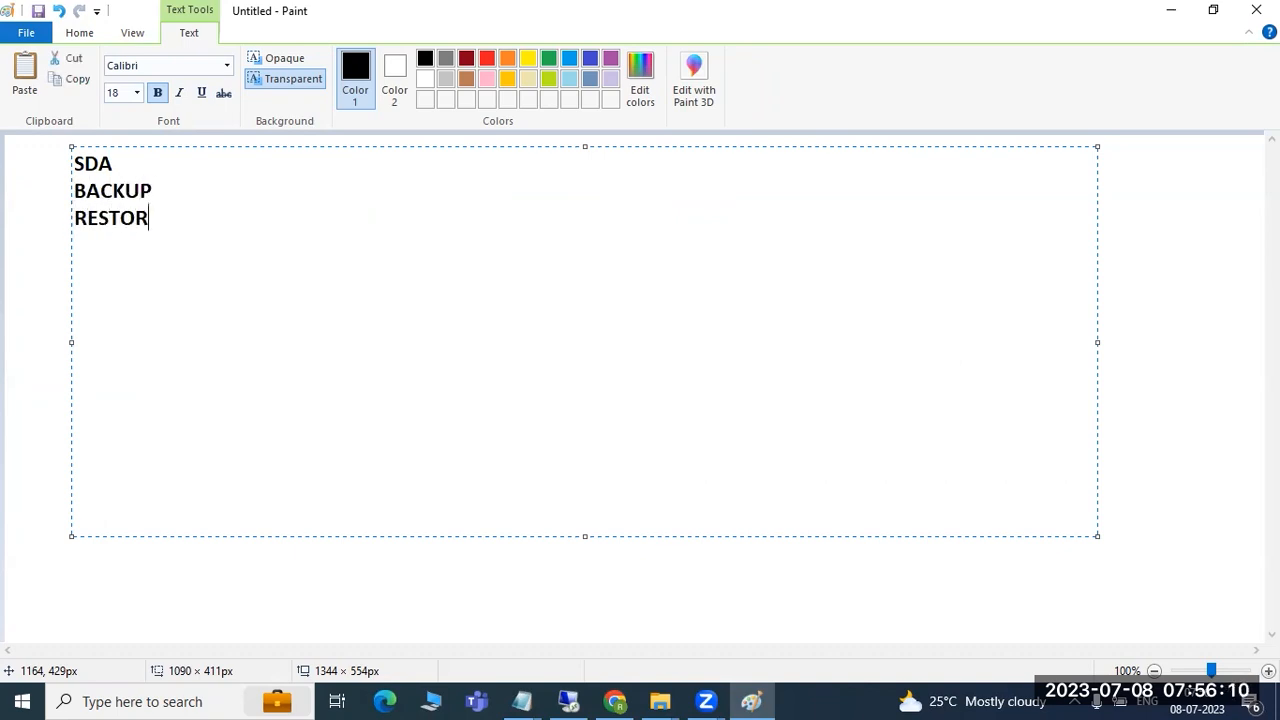
text(E)
key(Return)
text(HANA )
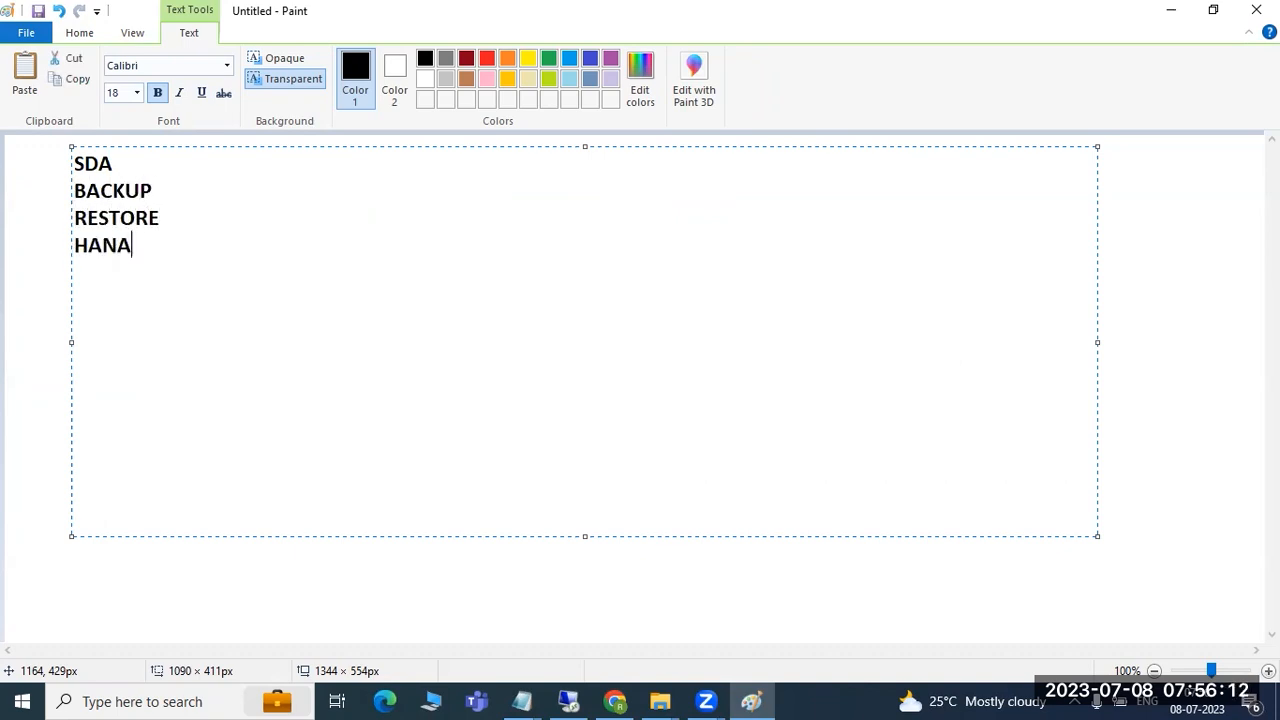
text(HA )
text(SYSTEm REFRE)
text(SH)
- Edit the text so the lines read 'HANA HA (Replcation)' and 'SDA -'
key(ctrl+a)
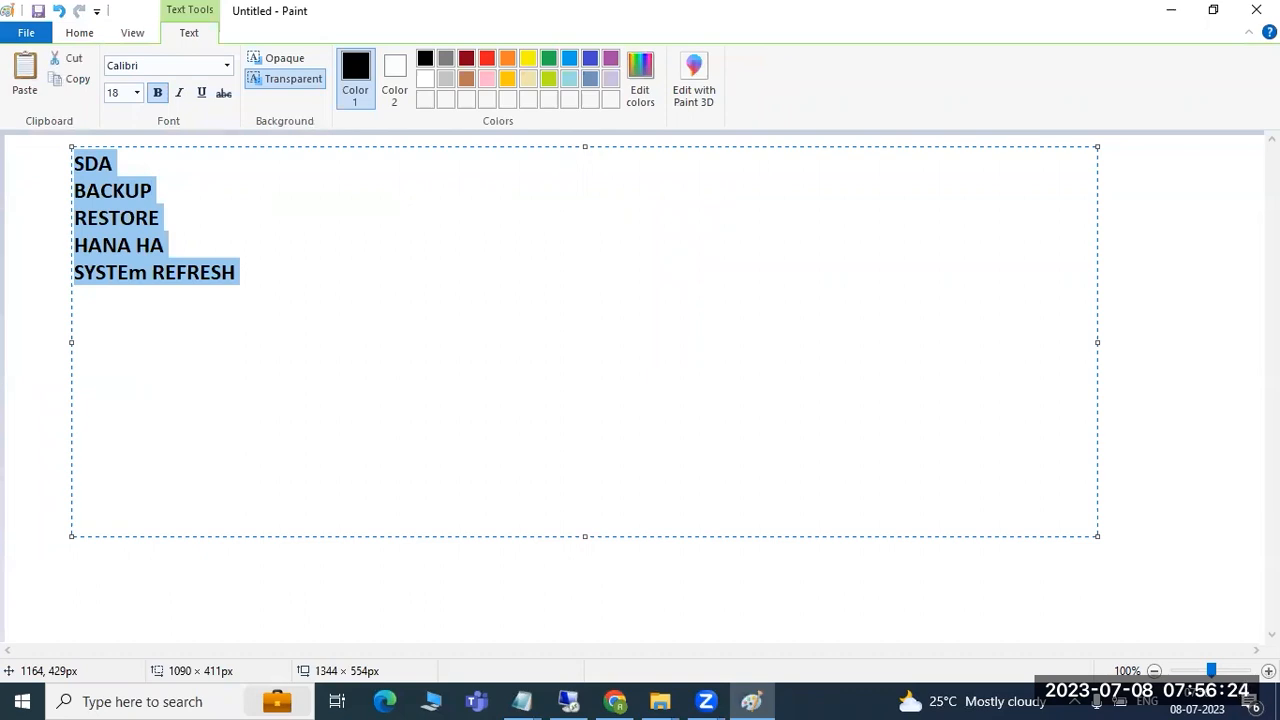
click(650, 102)
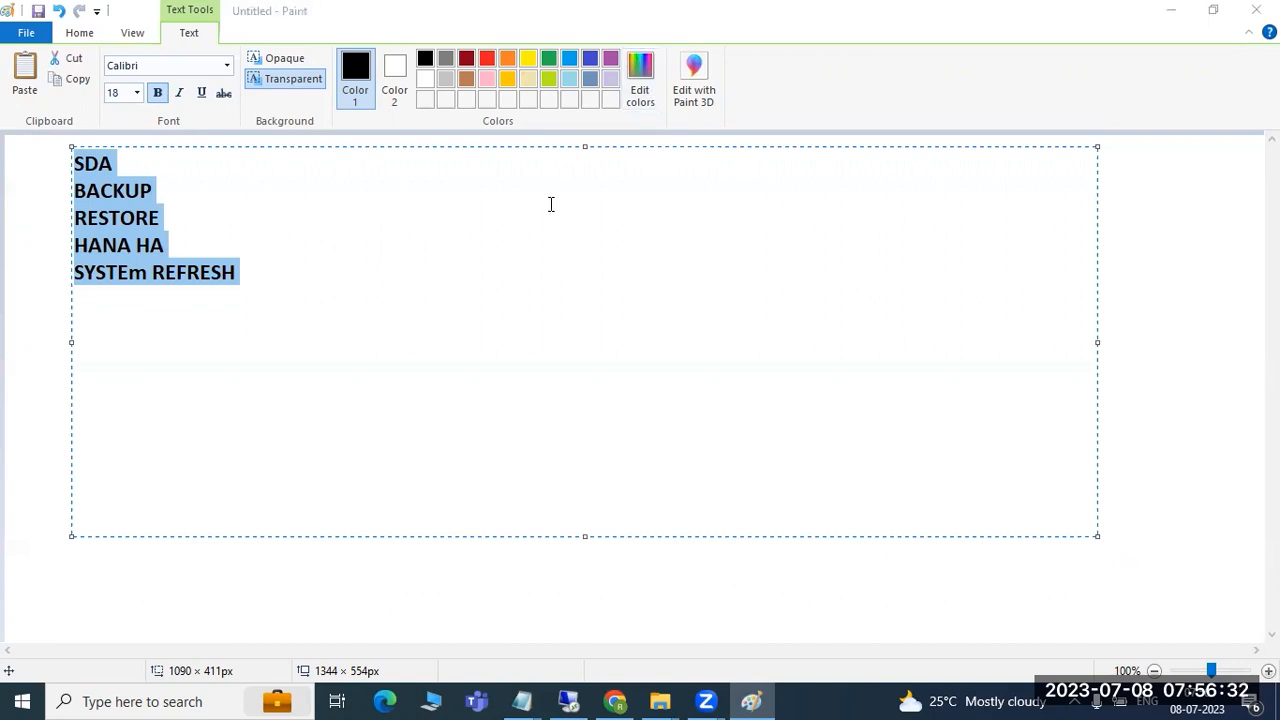
click(196, 249)
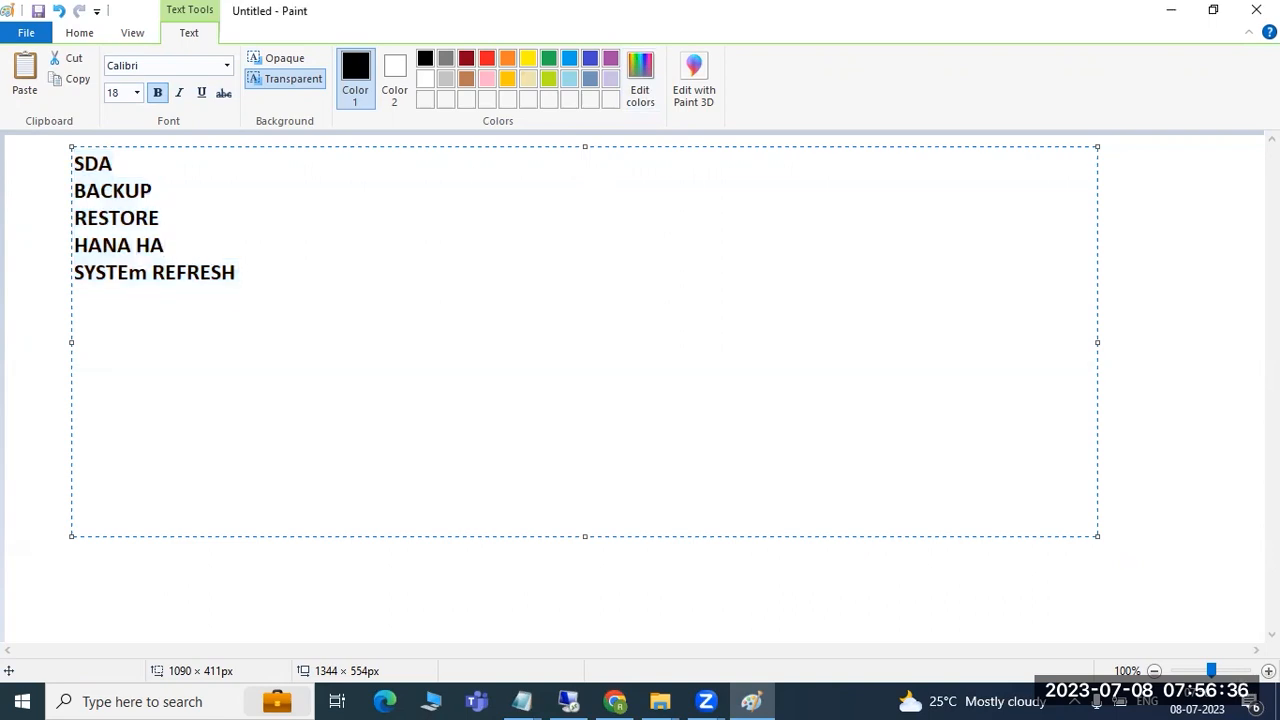
text(eplciation)
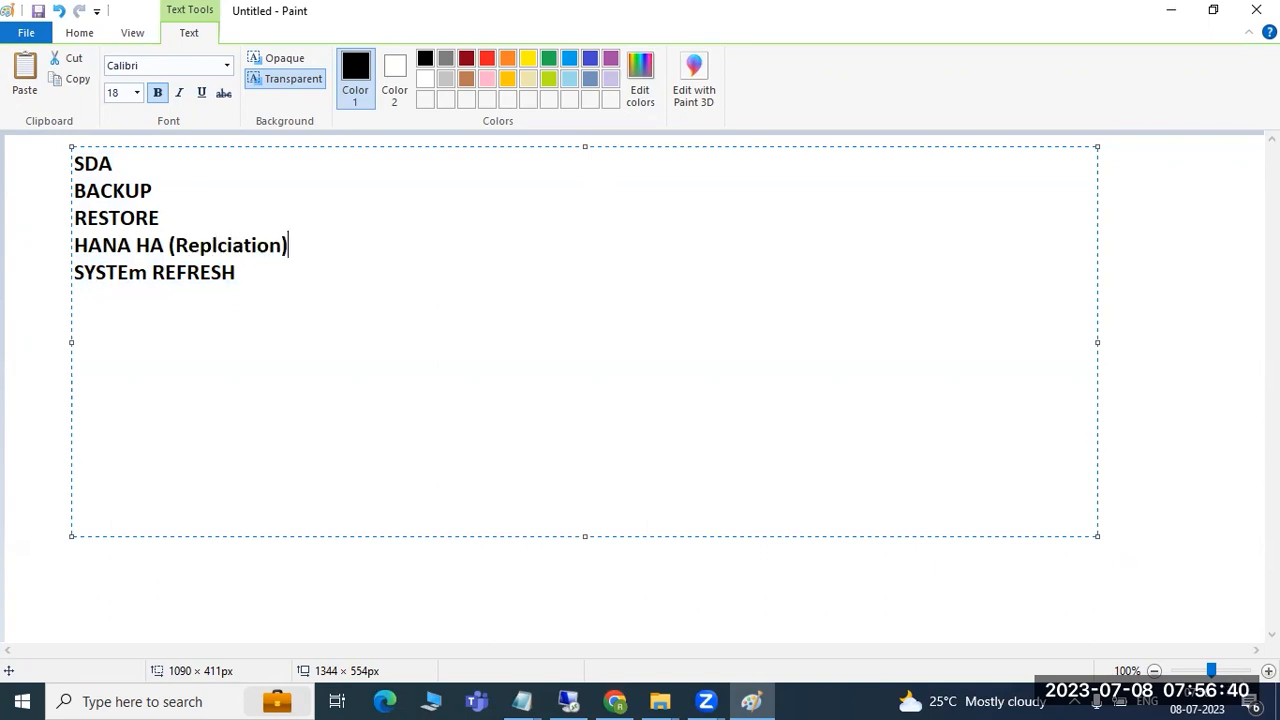
click(233, 244)
key(BackSpace)
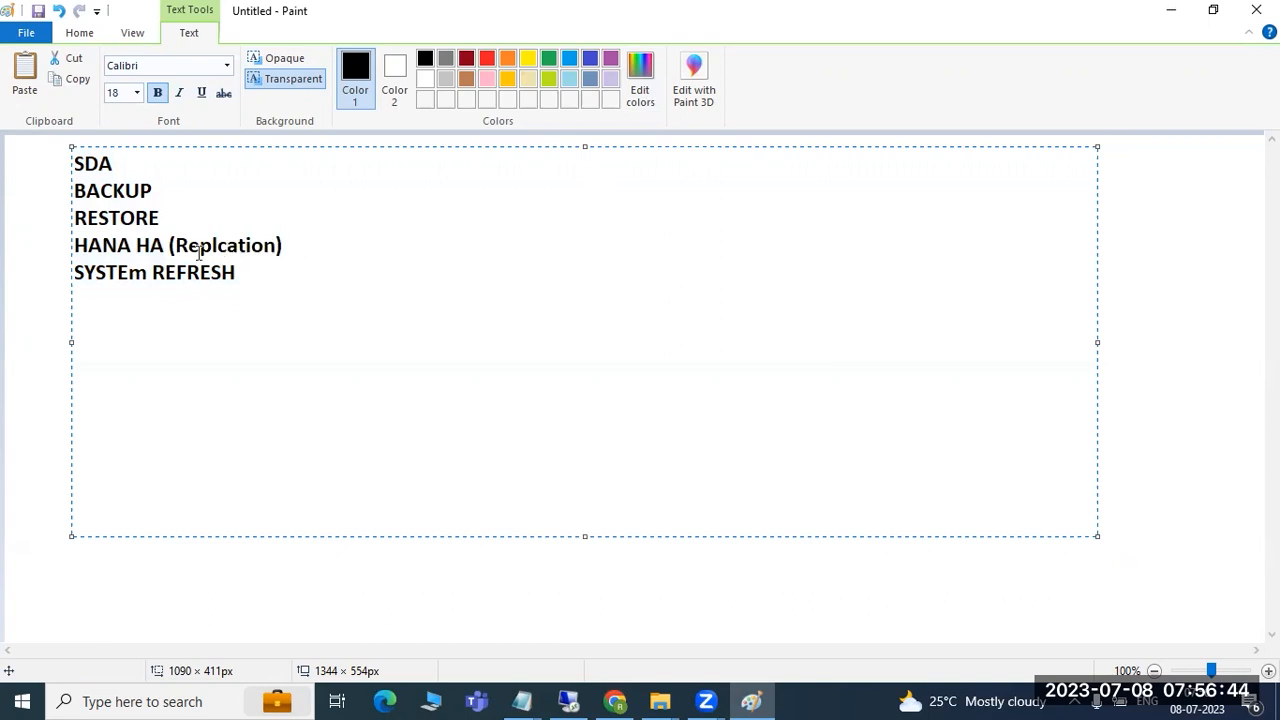
click(133, 165)
text(-)
key(BackSpace)
key(BackSpace)
- Check the remote HANA Studio session and hdblcm terminal, then switch to the web browser
click(570, 700)
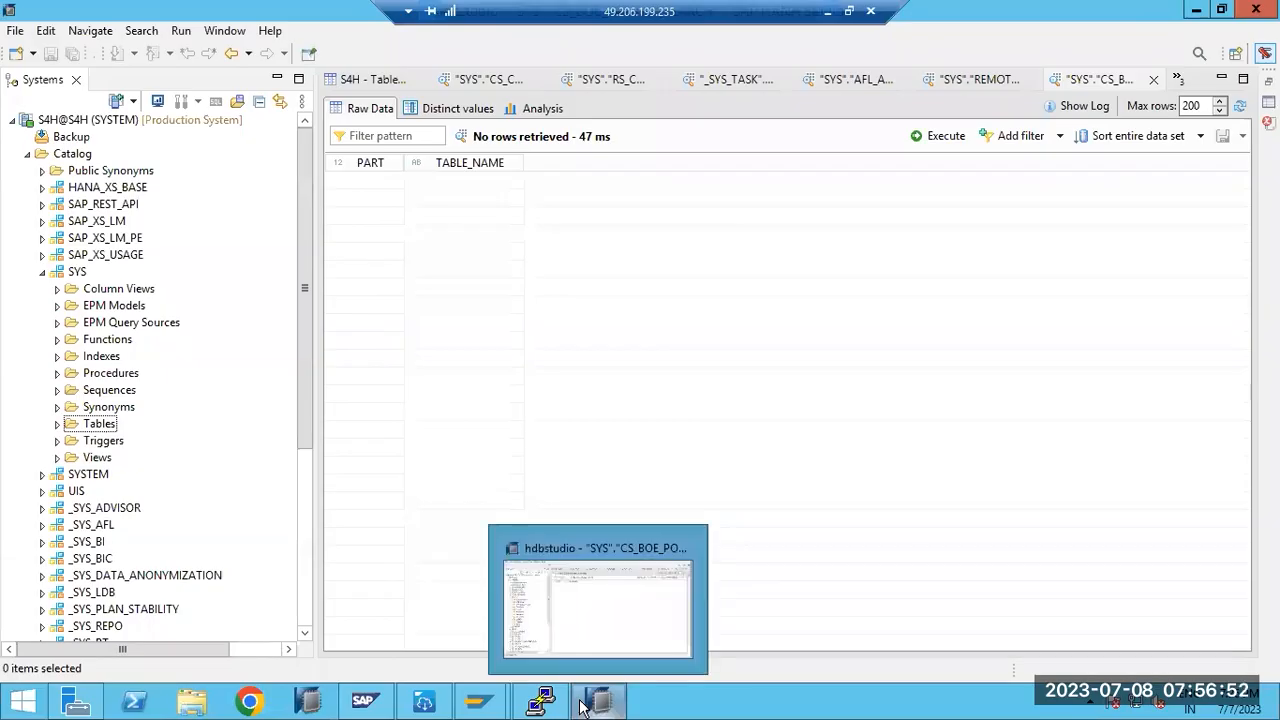
click(541, 700)
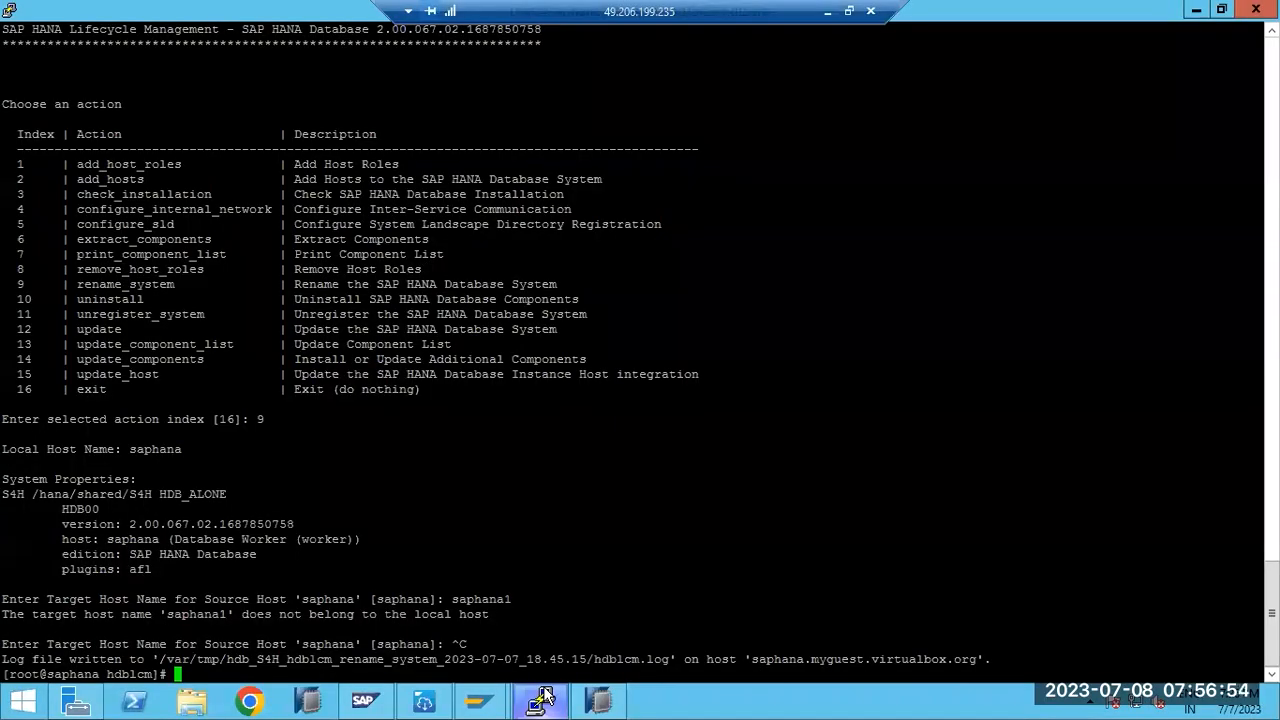
click(827, 11)
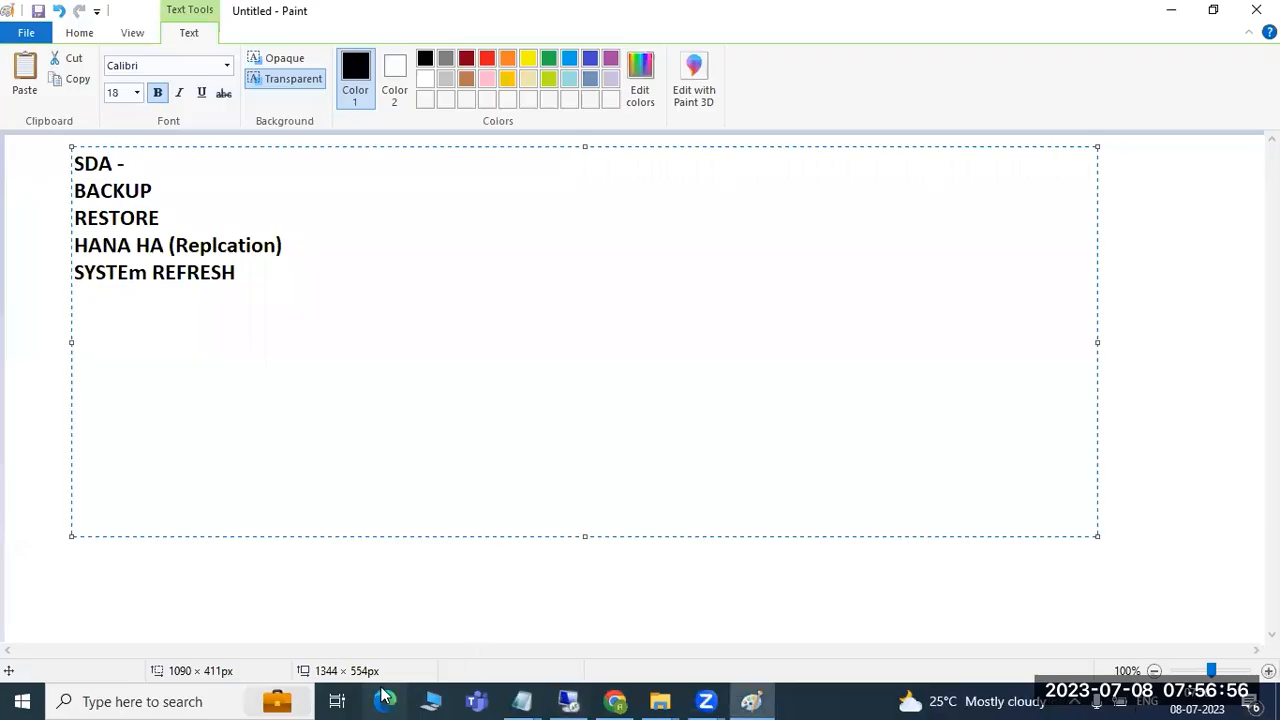
click(384, 700)
- Bring up the SAP blog on configuring an SDA remote source and select its title
click(615, 700)
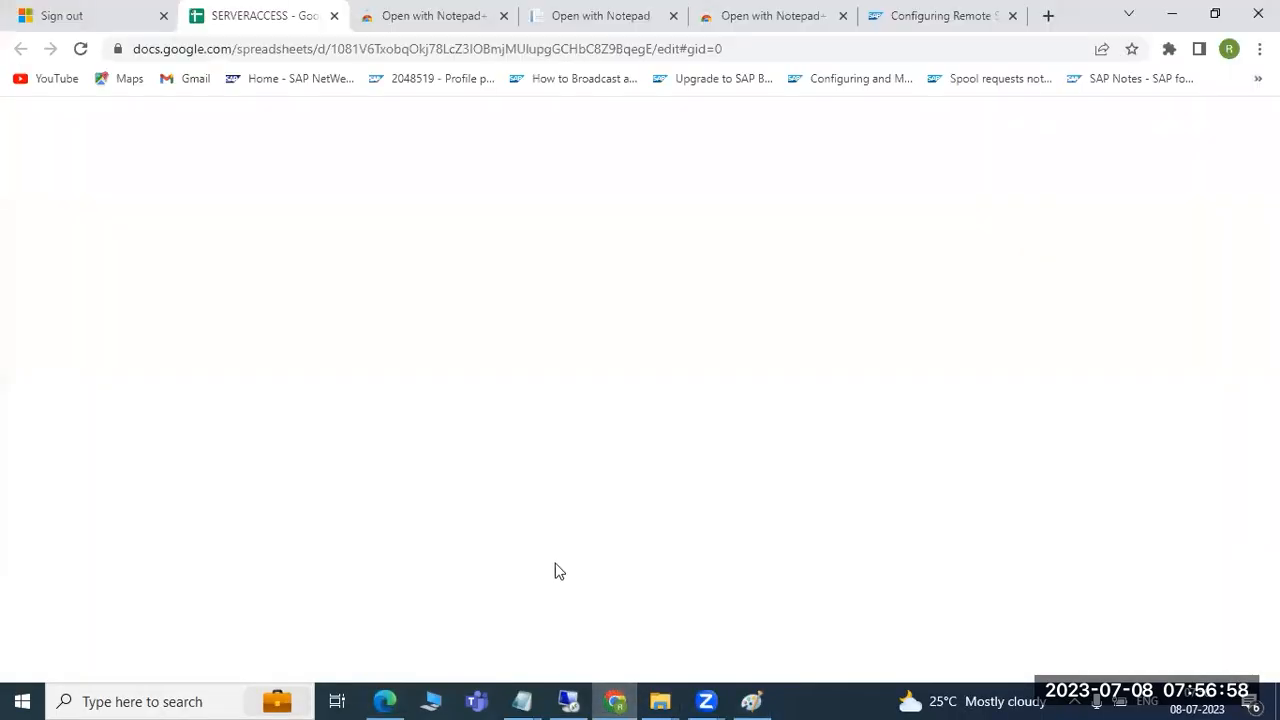
click(916, 14)
scroll(714, 420, up, 15)
scroll(640, 330, down, 3)
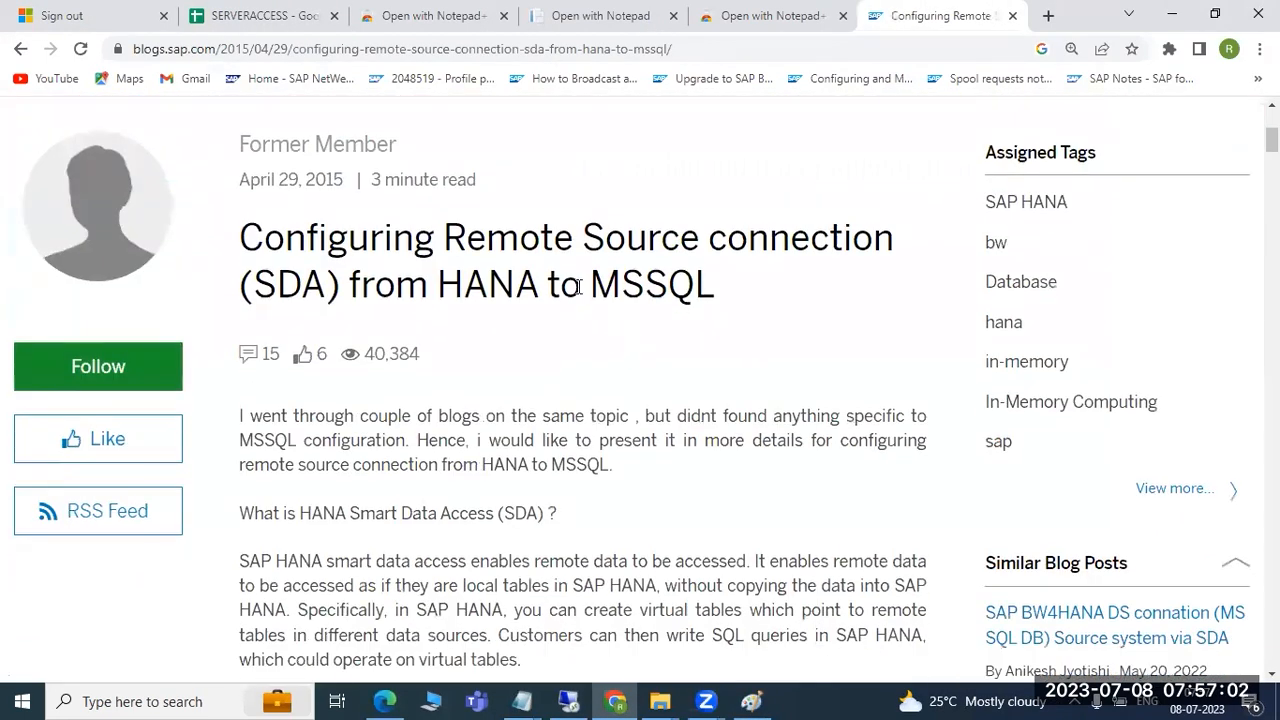
drag(446, 224, 714, 278)
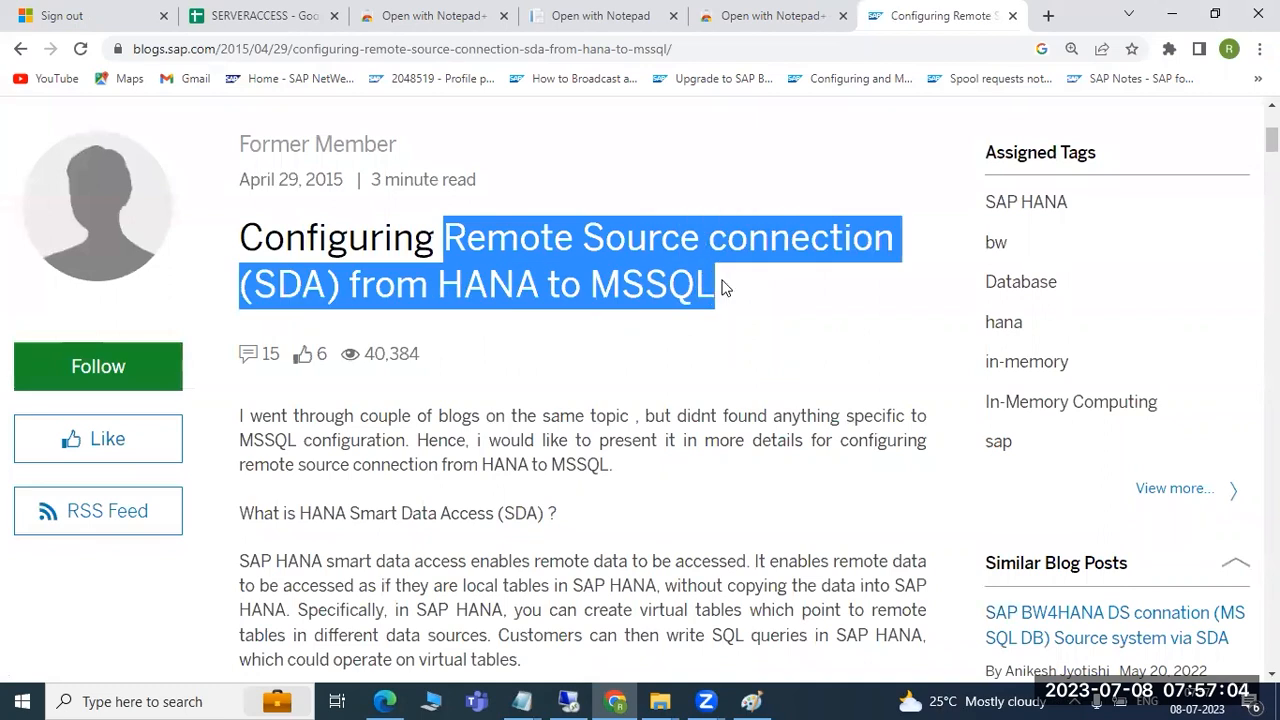
- Read through the blog's setup steps, highlighting the ODBC driver manager heading
scroll(650, 310, down, 10)
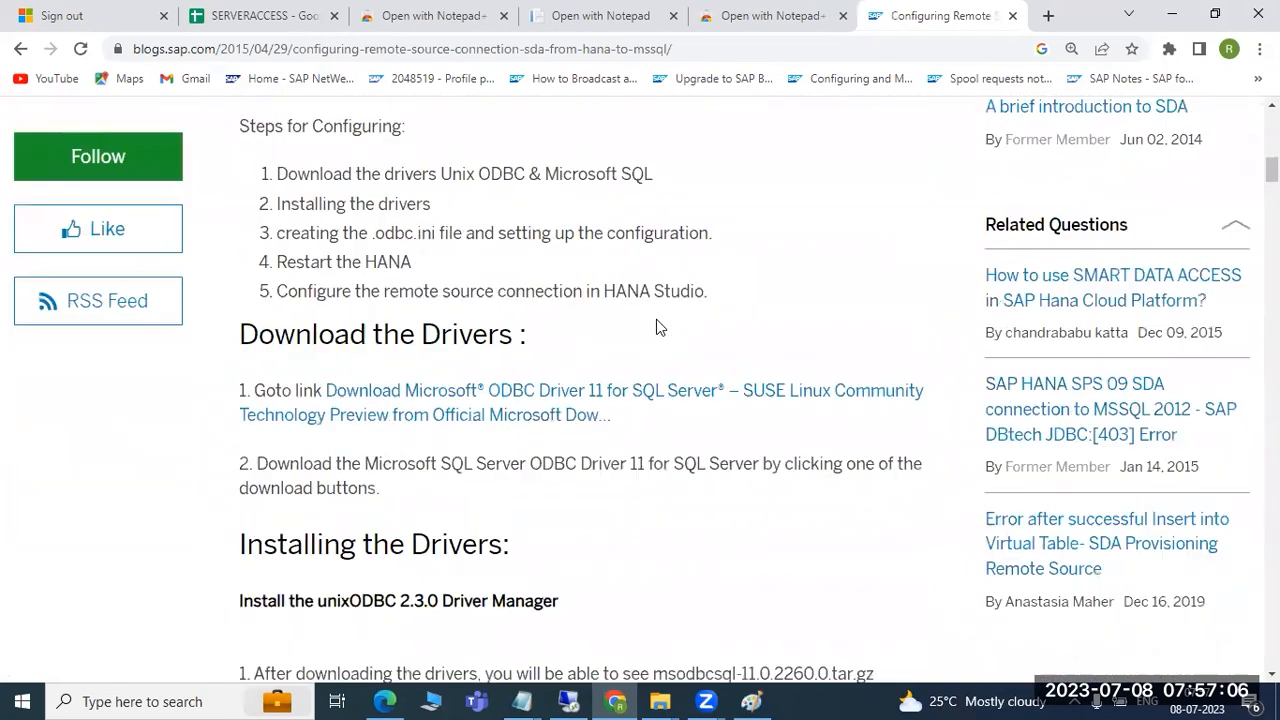
drag(381, 150, 530, 150)
scroll(511, 251, down, 1)
drag(436, 311, 531, 319)
drag(349, 319, 399, 319)
scroll(399, 325, down, 10)
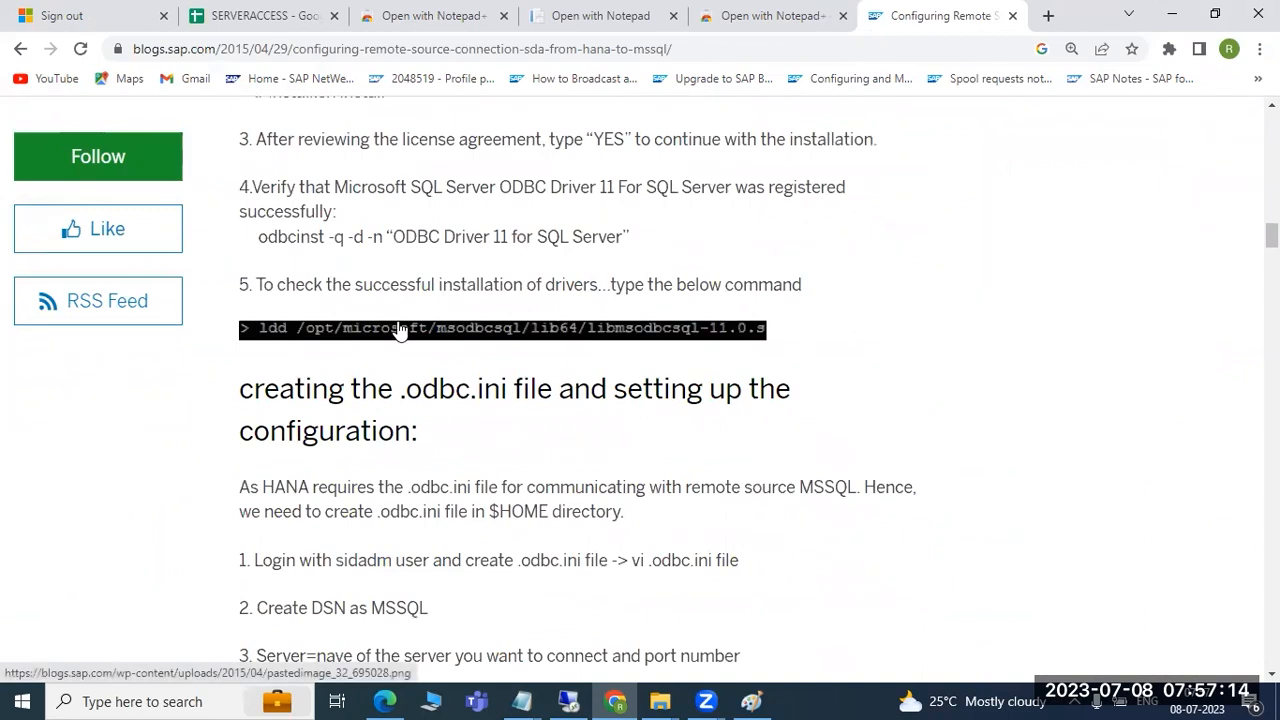
scroll(398, 330, down, 1)
scroll(405, 318, down, 13)
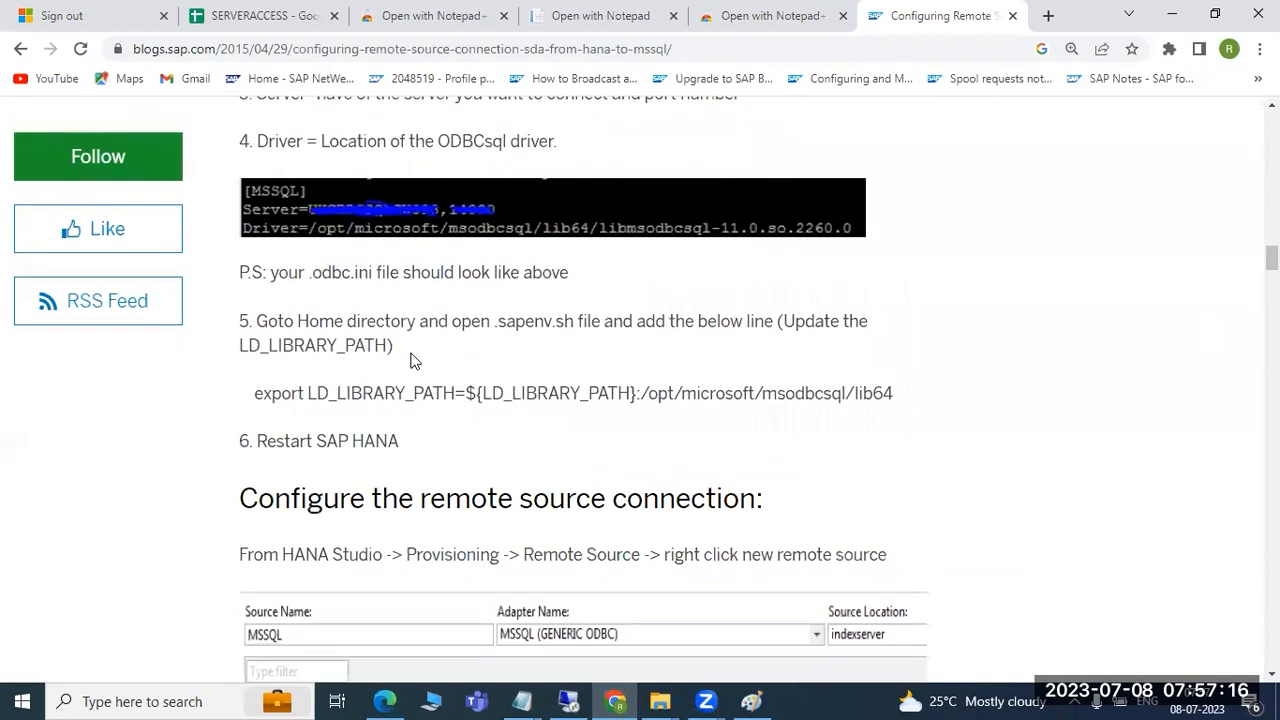
scroll(413, 364, up, 4)
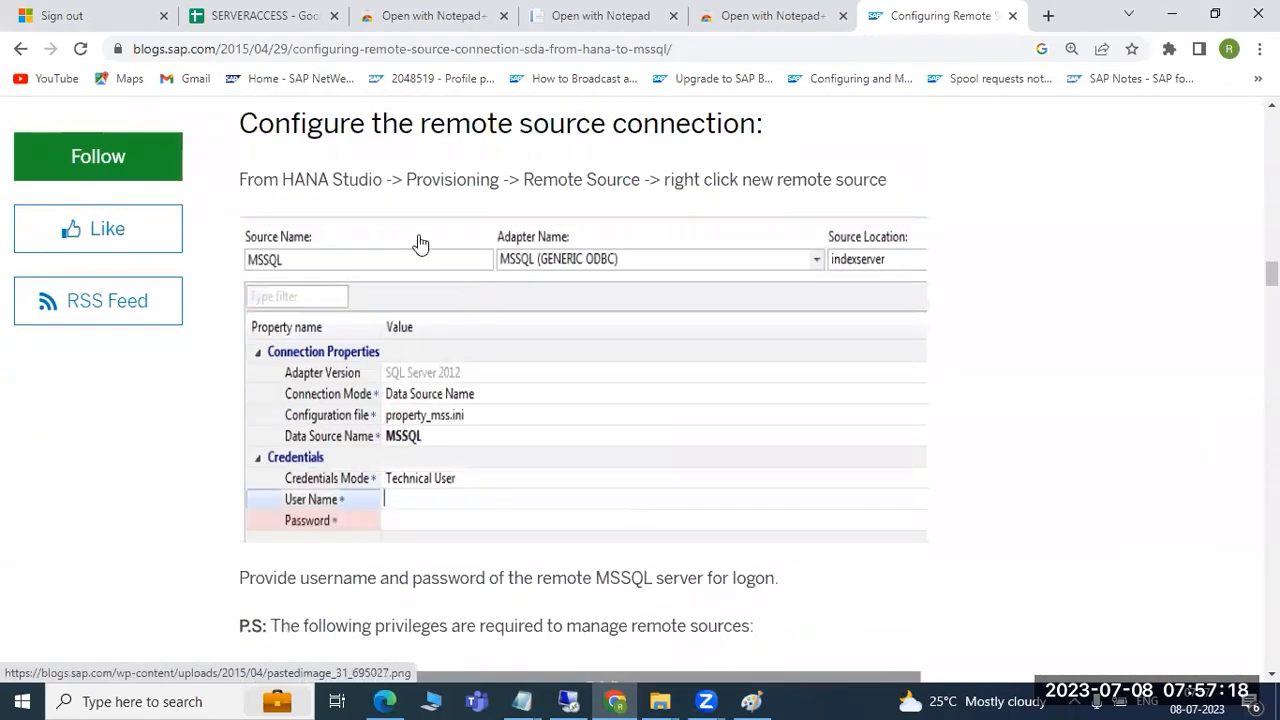
scroll(474, 480, down, 10)
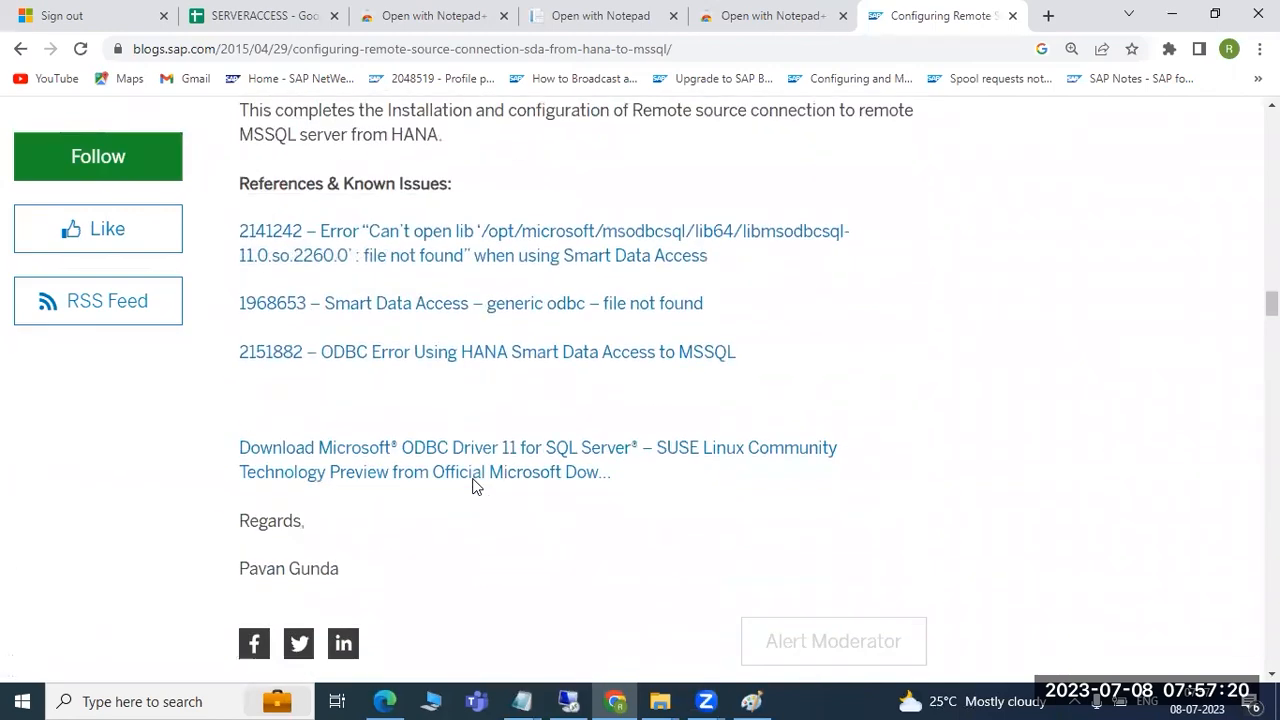
scroll(474, 484, up, 8)
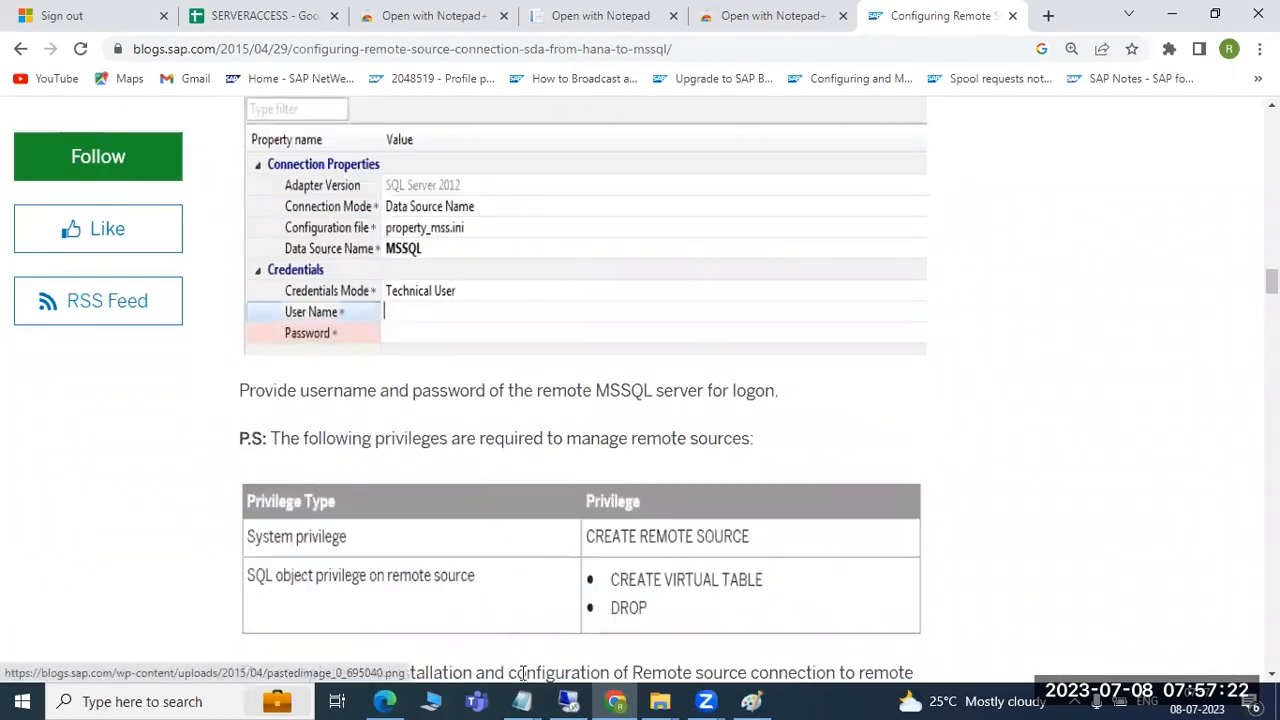
scroll(523, 600, up, 20)
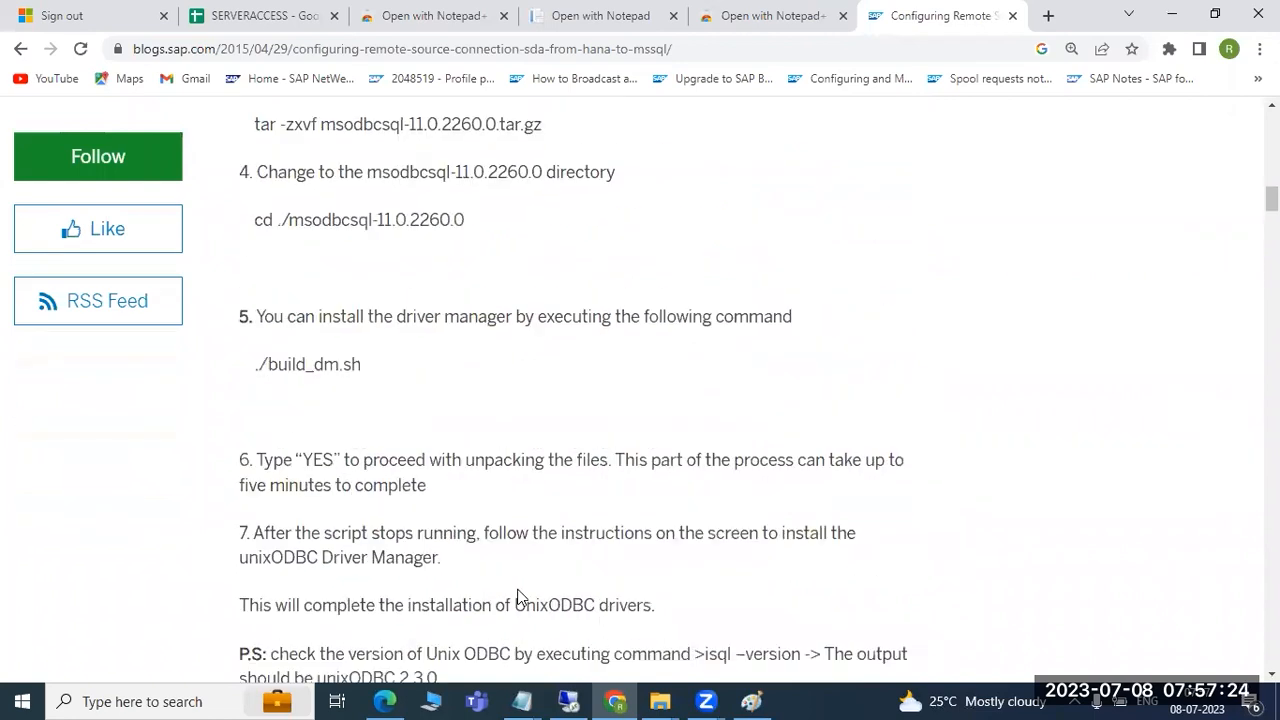